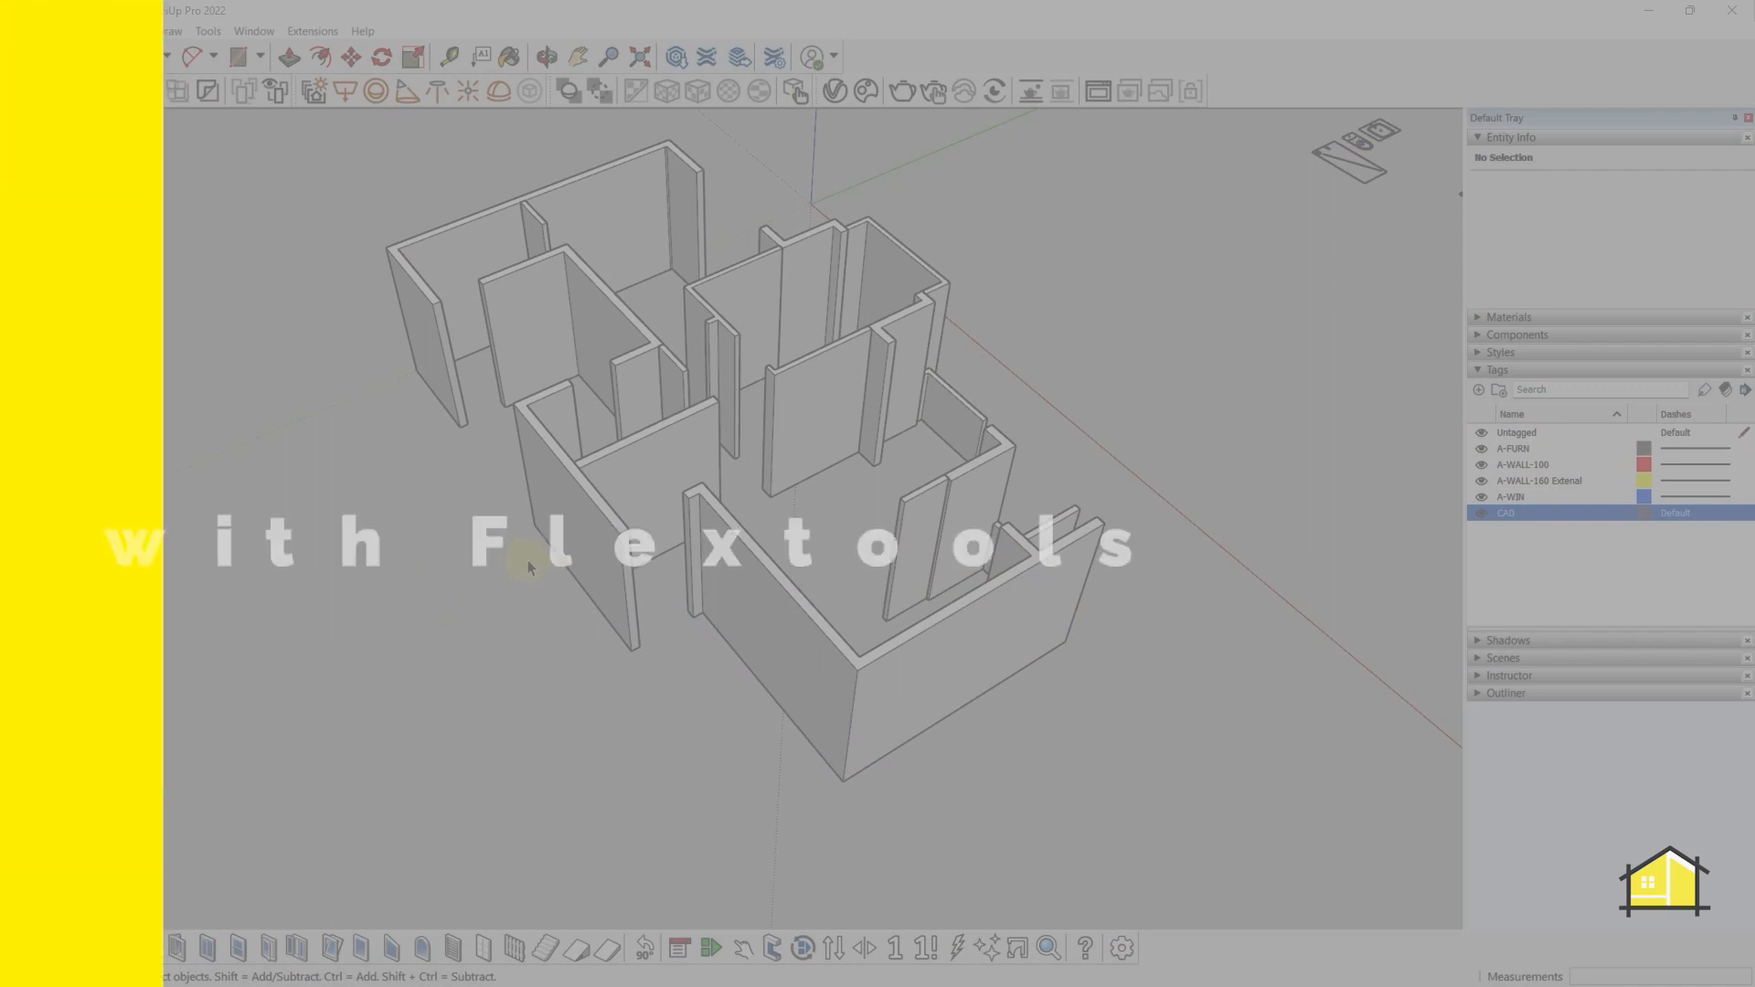
- Inside the walls component, push-pull the external wall's end face 1050 mm to join the neighbouring wall
mouse_move(528, 559)
middle_down()
mouse_move(302, 595)
mouse_move(128, 457)
mouse_move(82, 384)
mouse_move(454, 595)
mouse_move(1030, 783)
mouse_move(455, 698)
mouse_move(912, 419)
mouse_move(917, 552)
mouse_move(380, 588)
mouse_move(509, 662)
mouse_move(759, 517)
middle_up()
scroll(716, 497, up, 10)
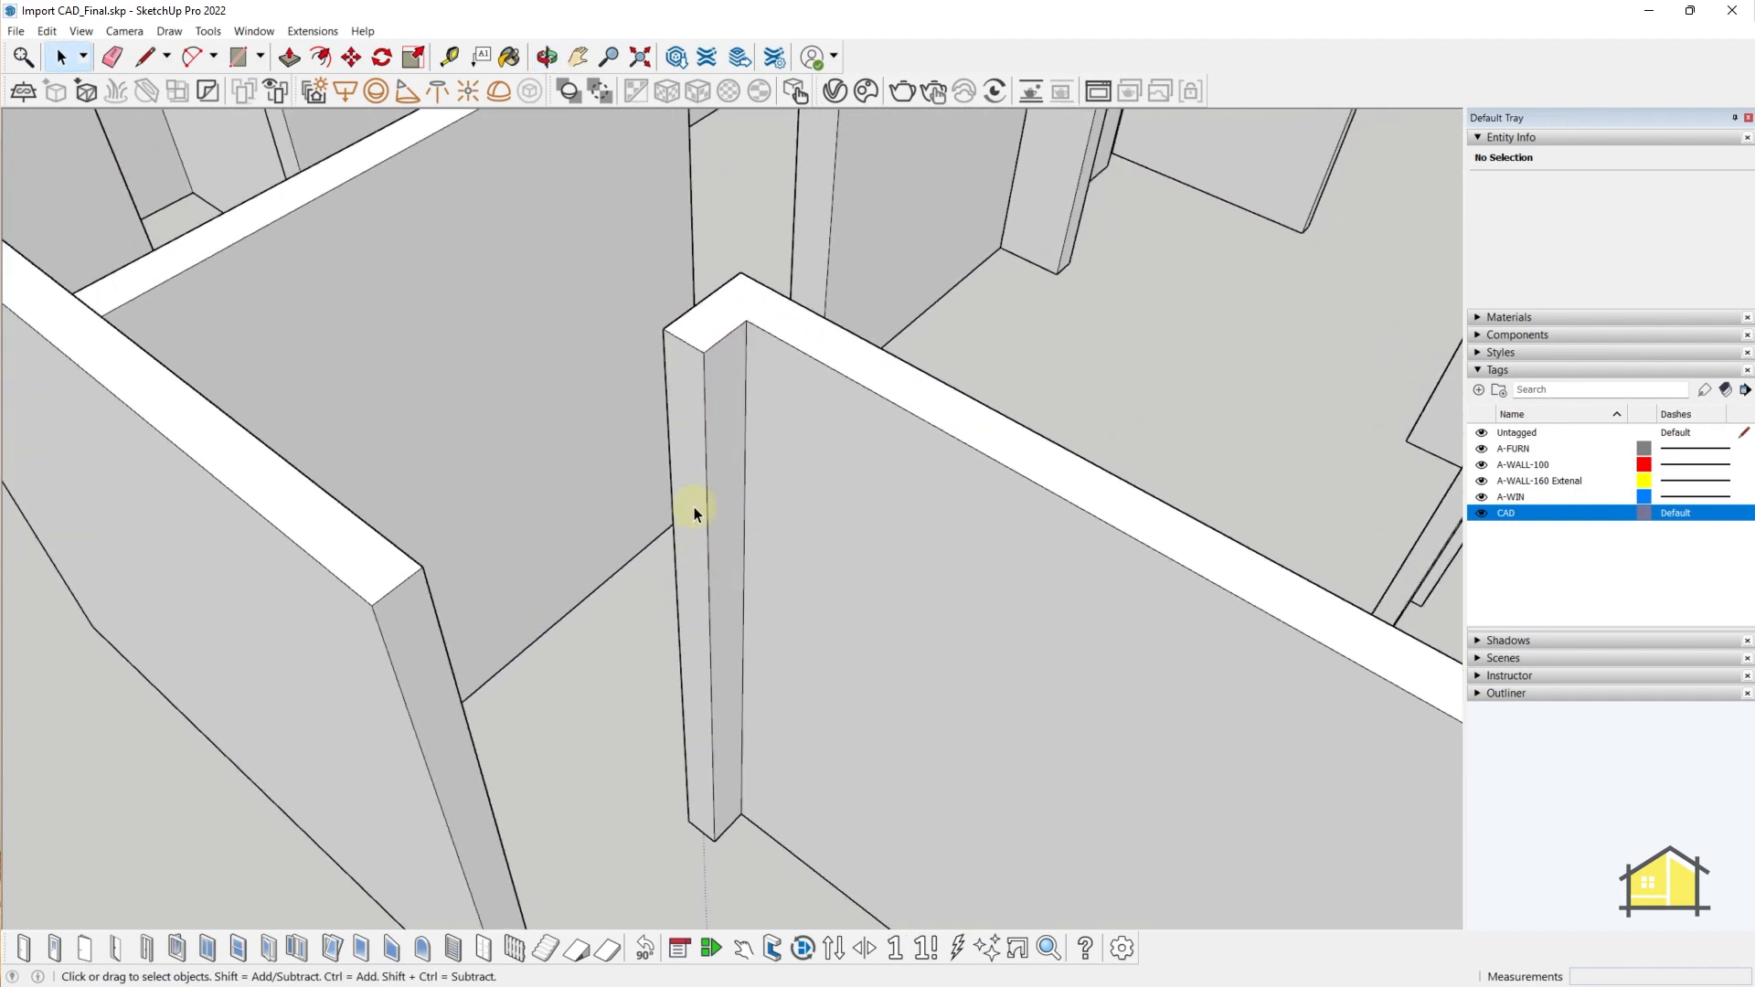
scroll(693, 506, down, 3)
click(563, 671)
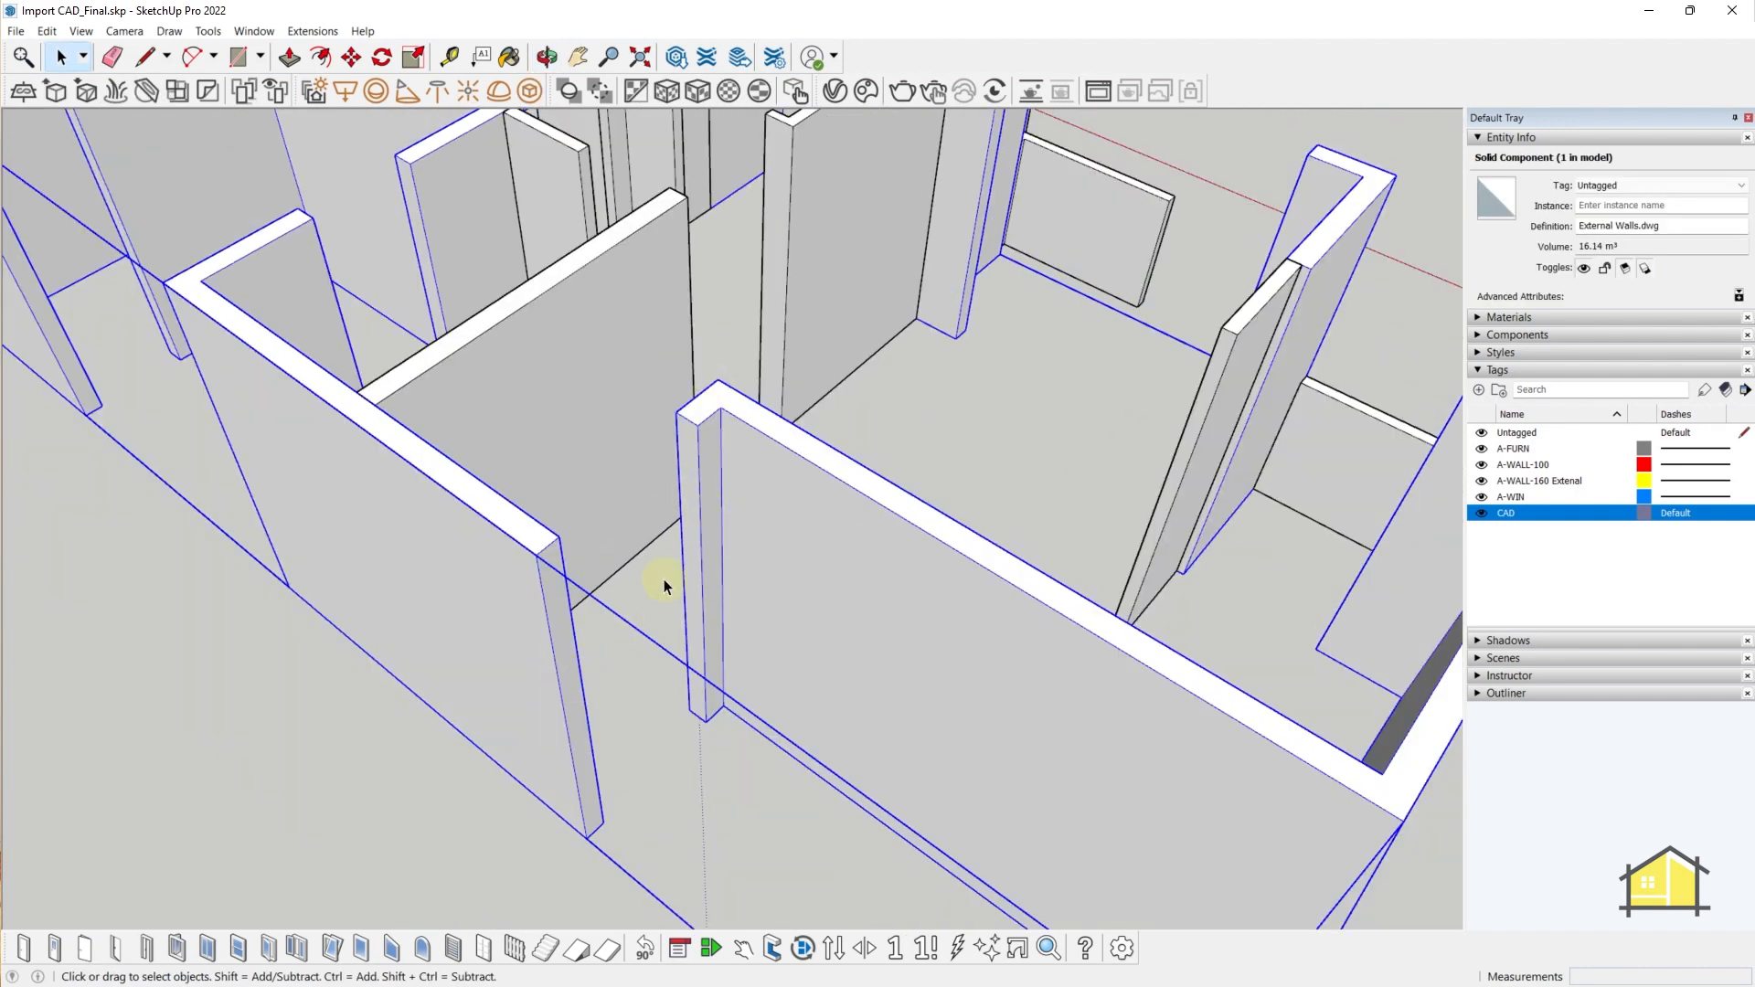
double_click(692, 445)
key(p)
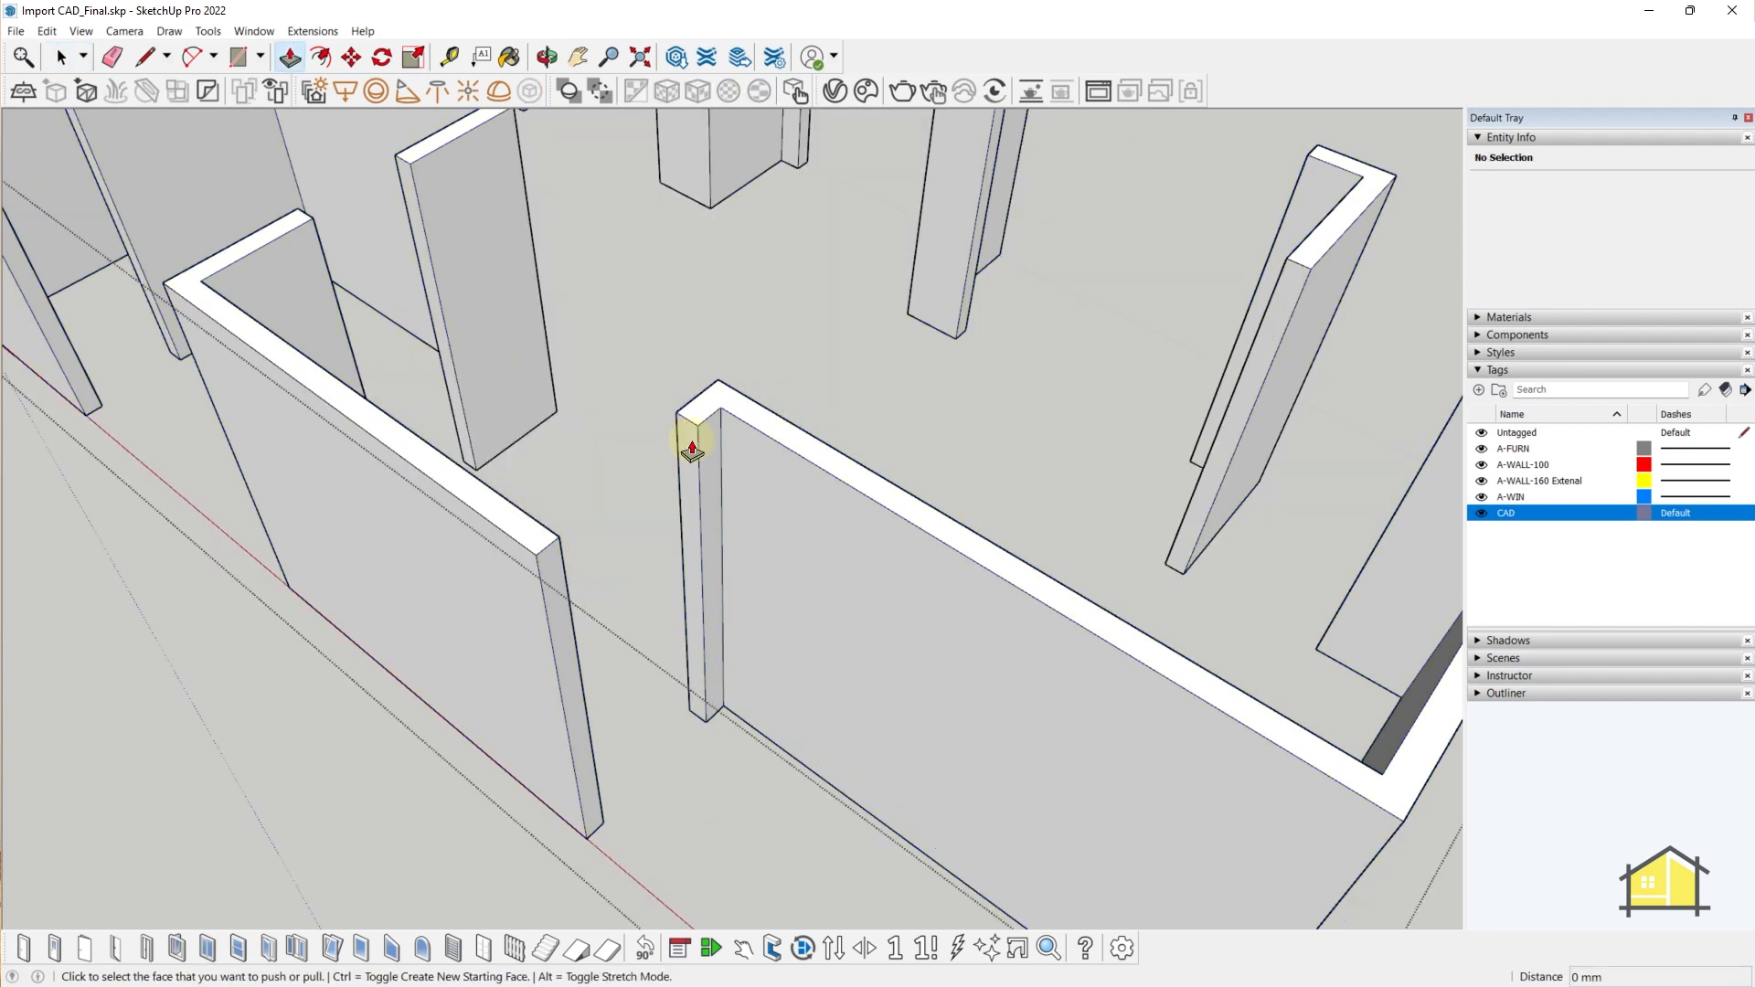
click(685, 482)
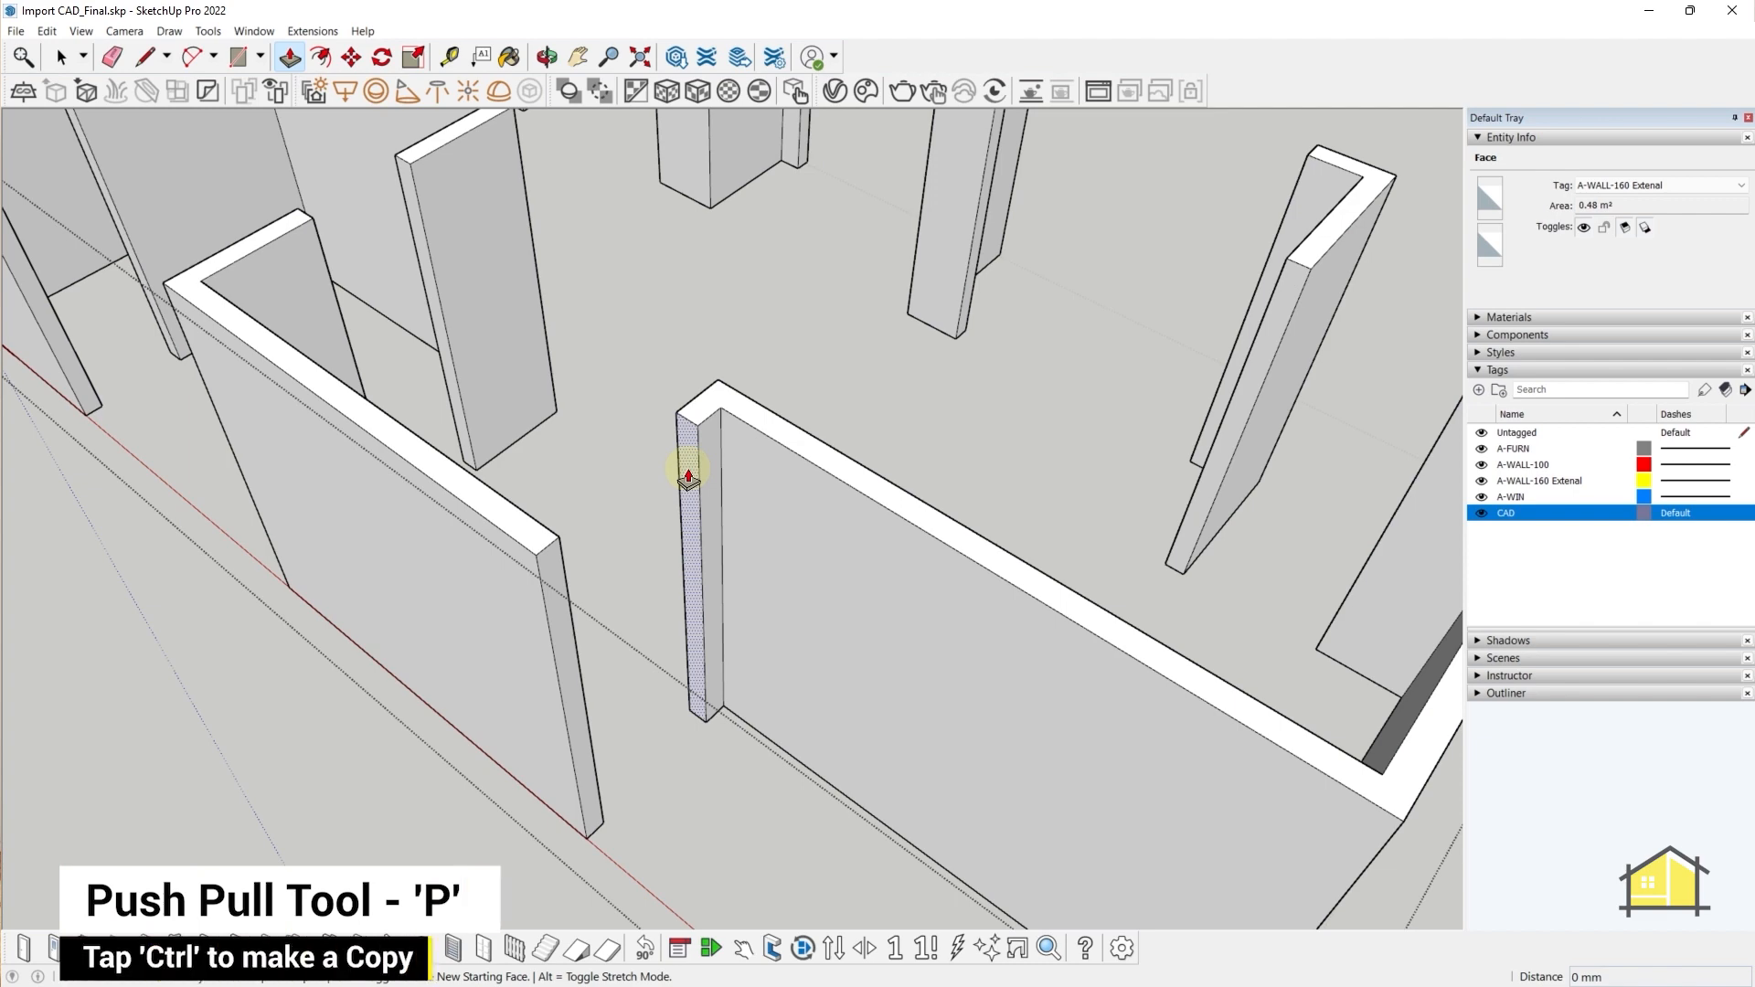
drag(681, 466, 441, 457)
middle_drag(449, 461, 655, 423)
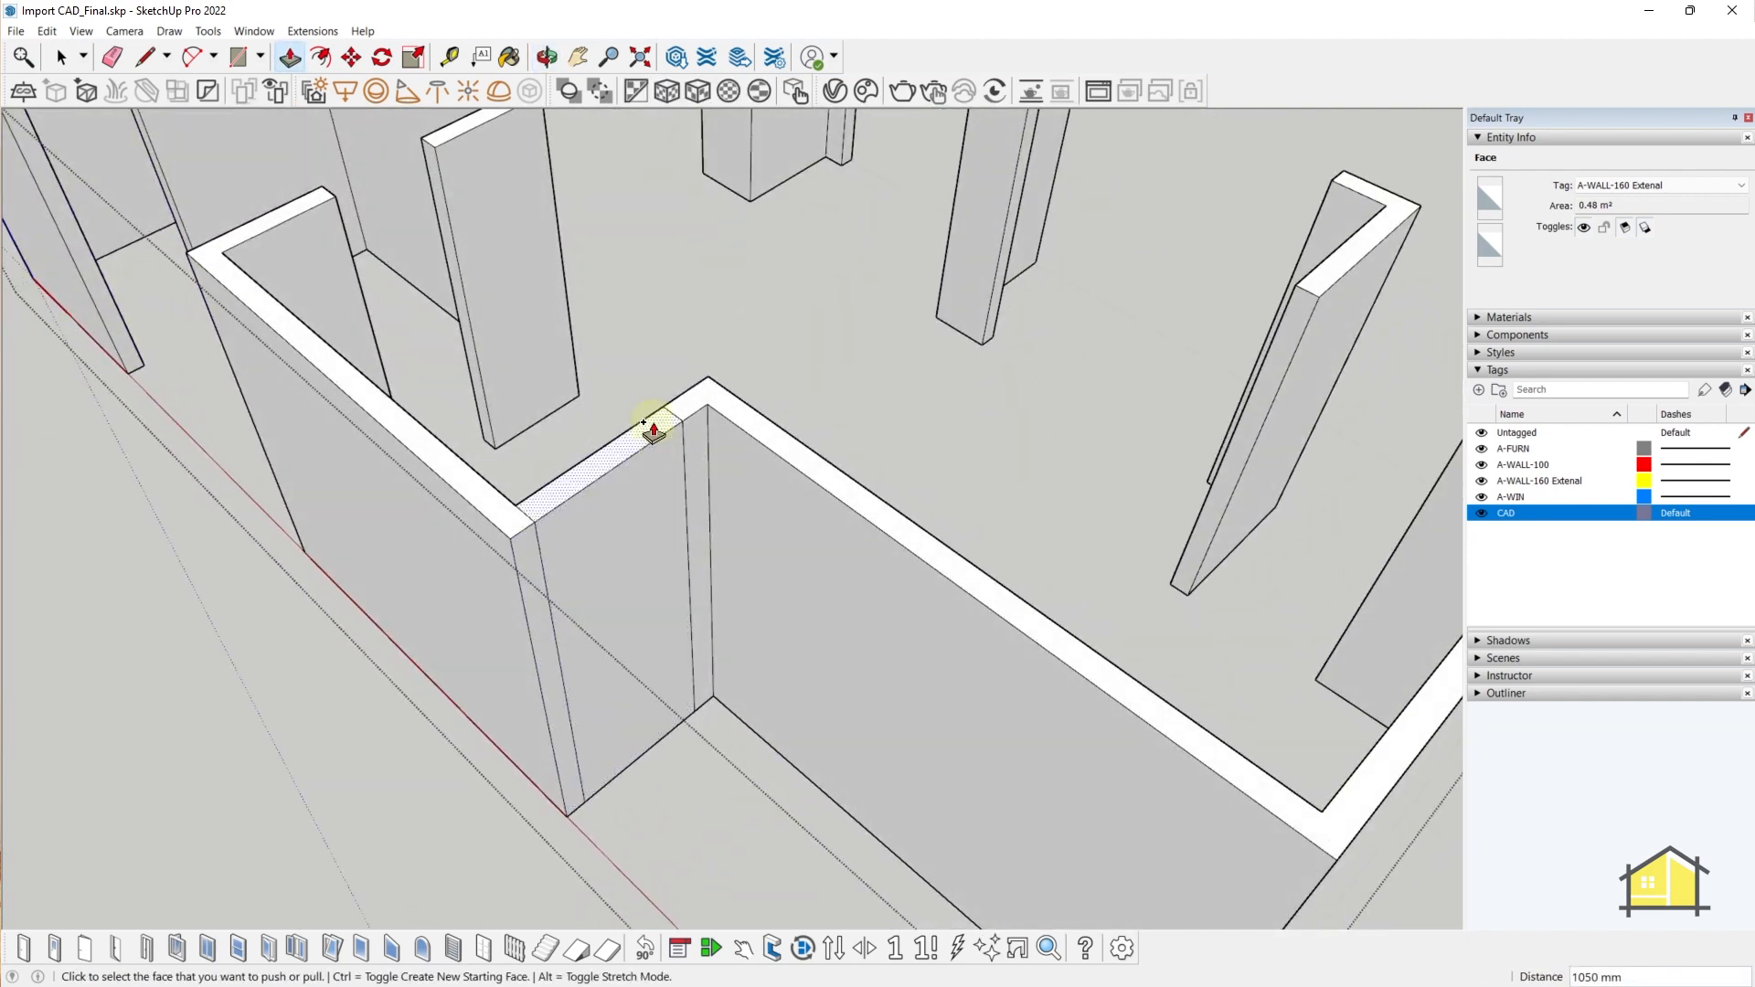
key(space)
scroll(671, 757, up, 10)
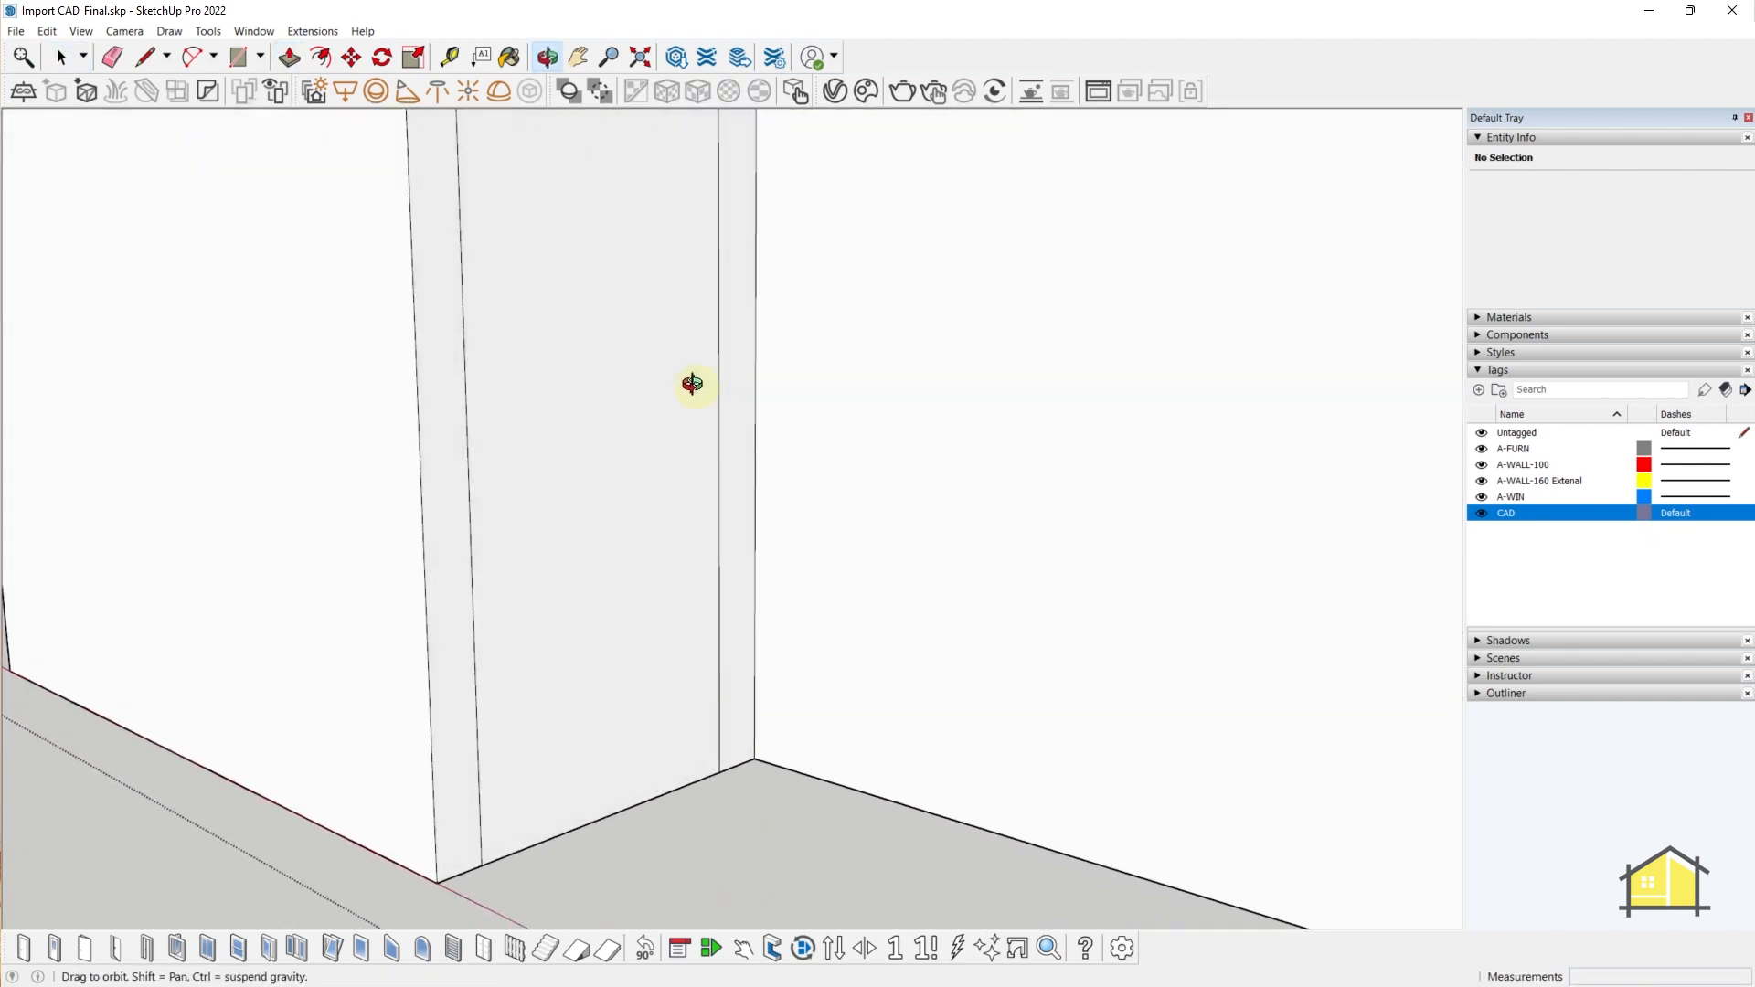
- Select the new wall section's bottom edge and begin a move, then cancel it
scroll(649, 709, down, 4)
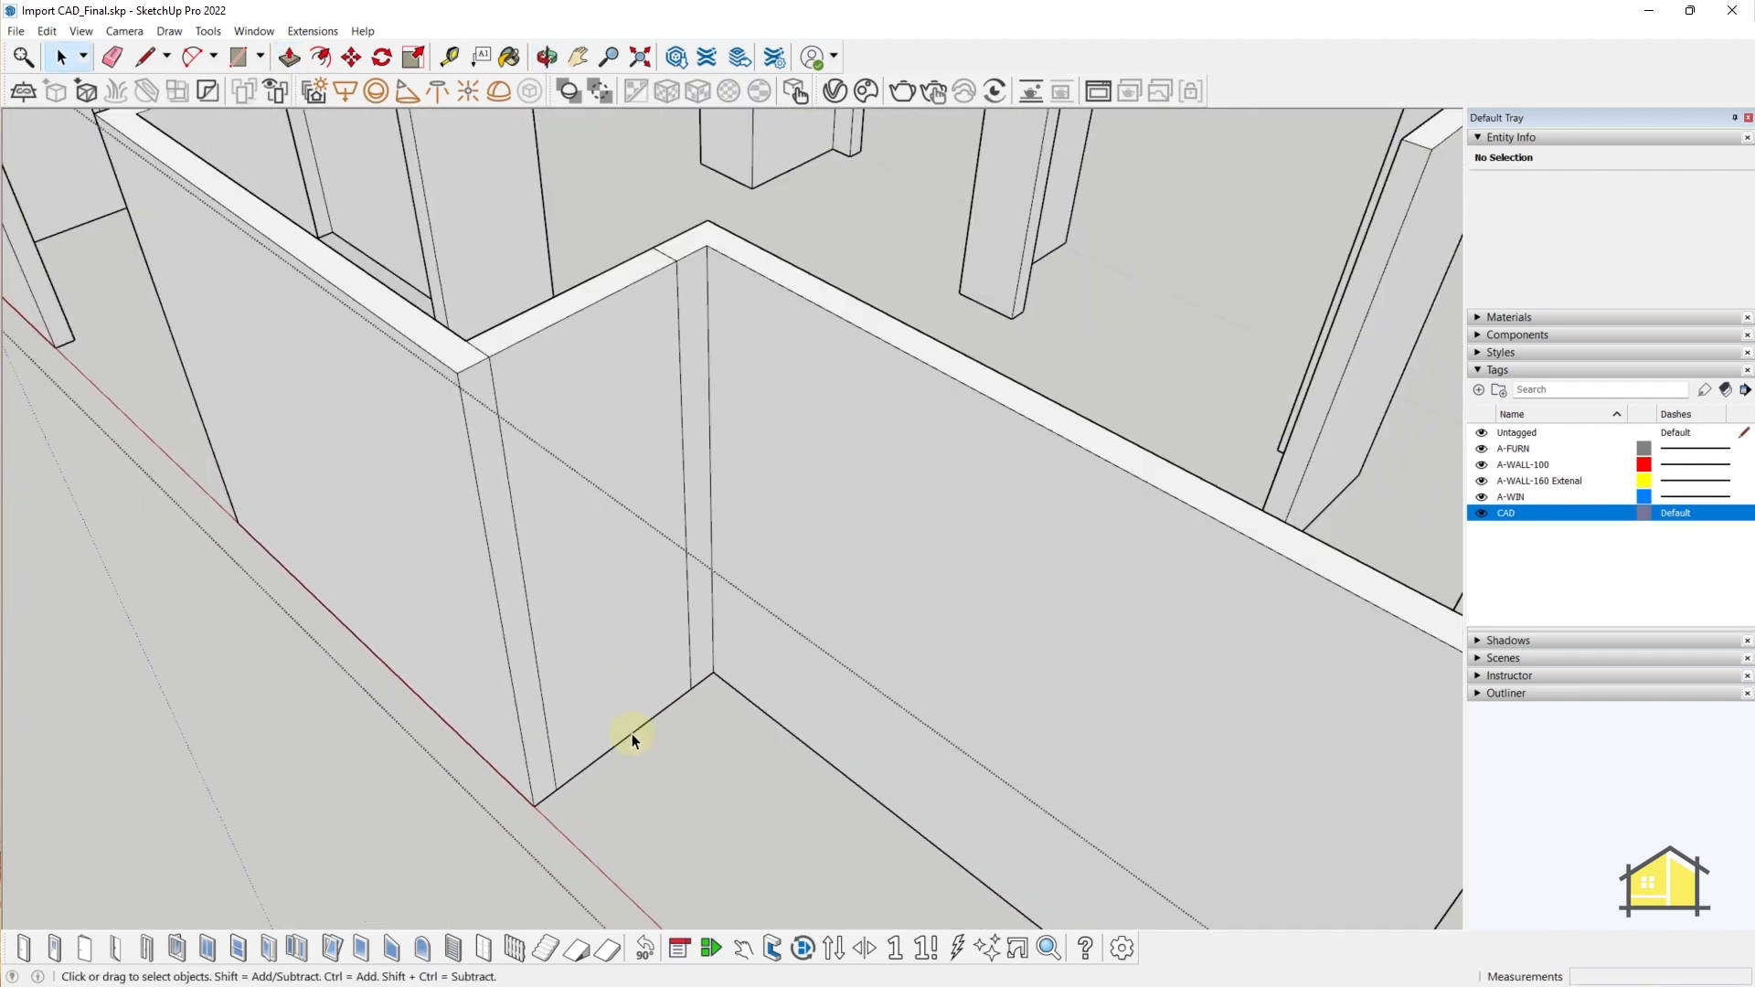
click(633, 733)
key(m)
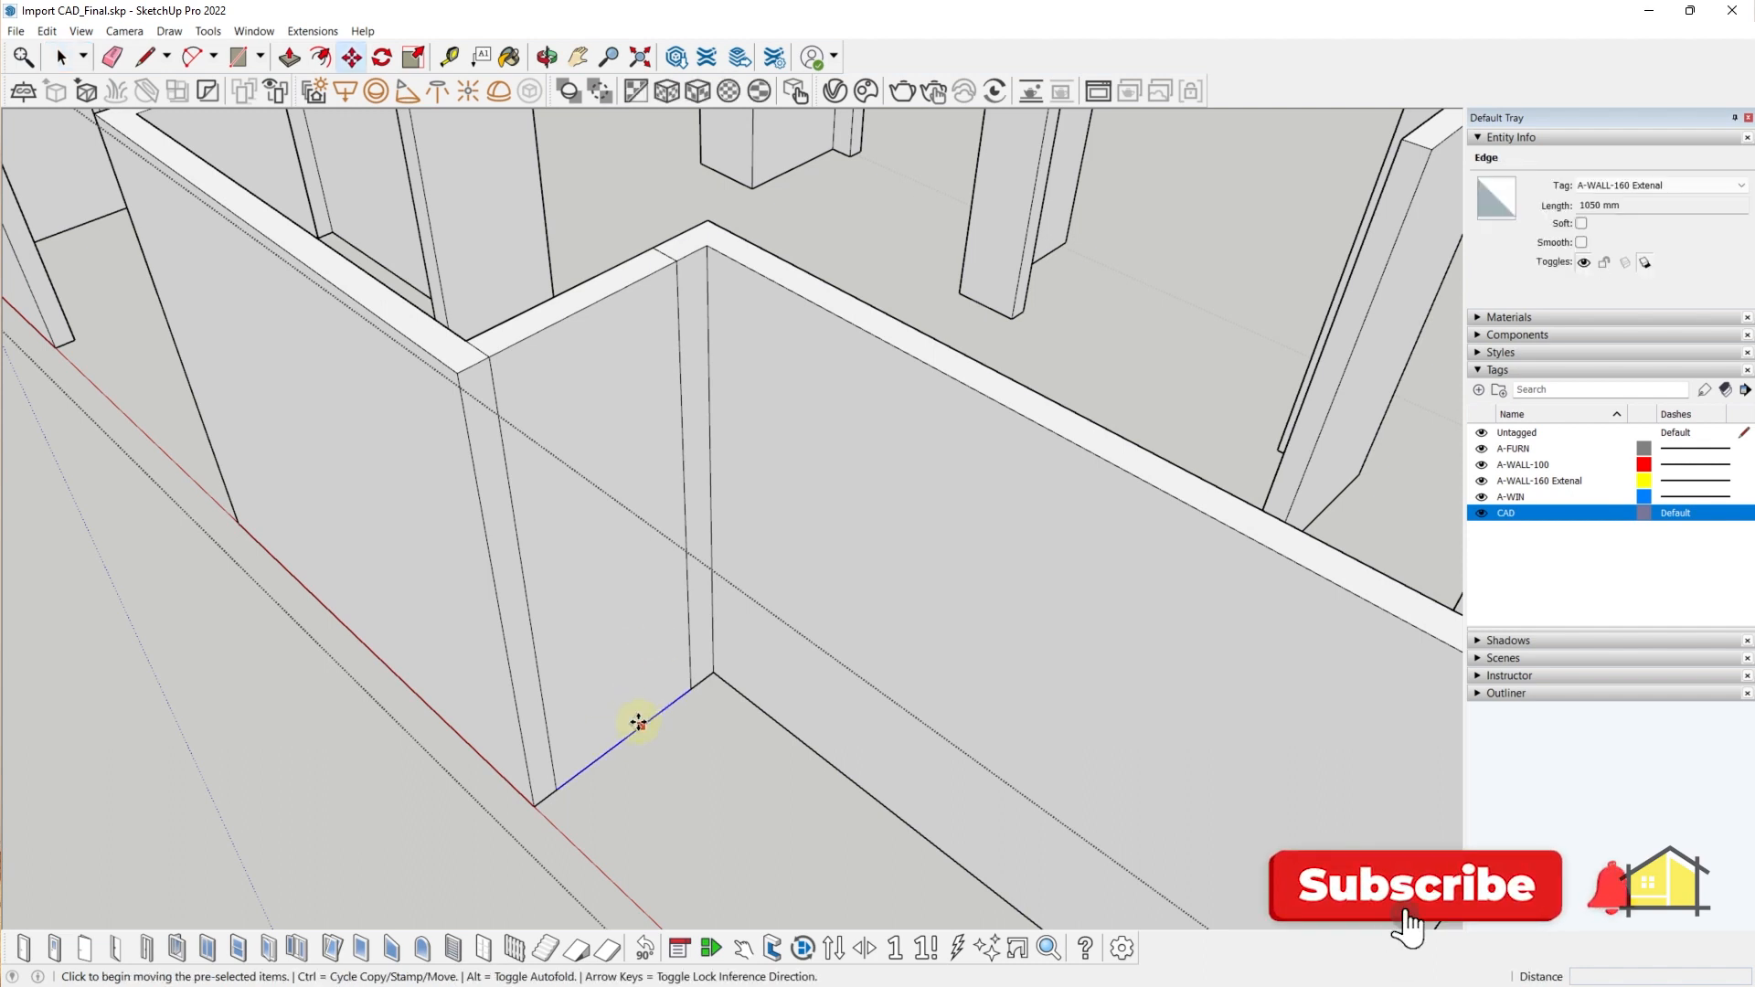
click(638, 723)
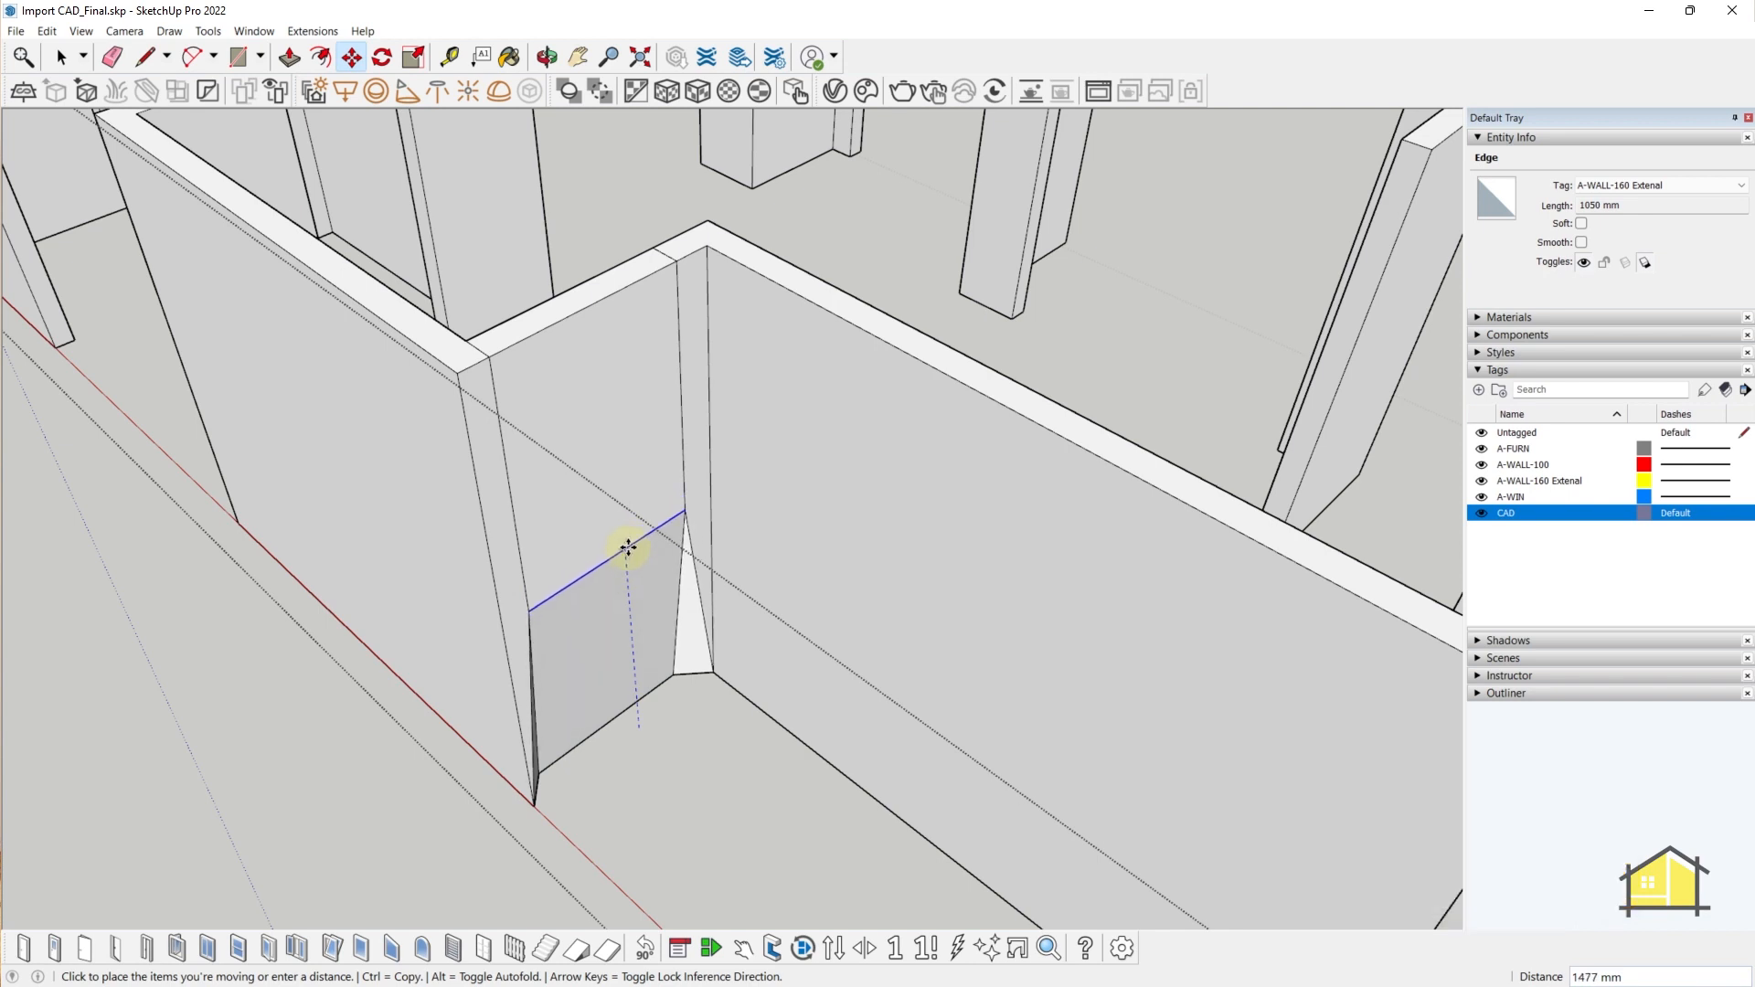
key(space)
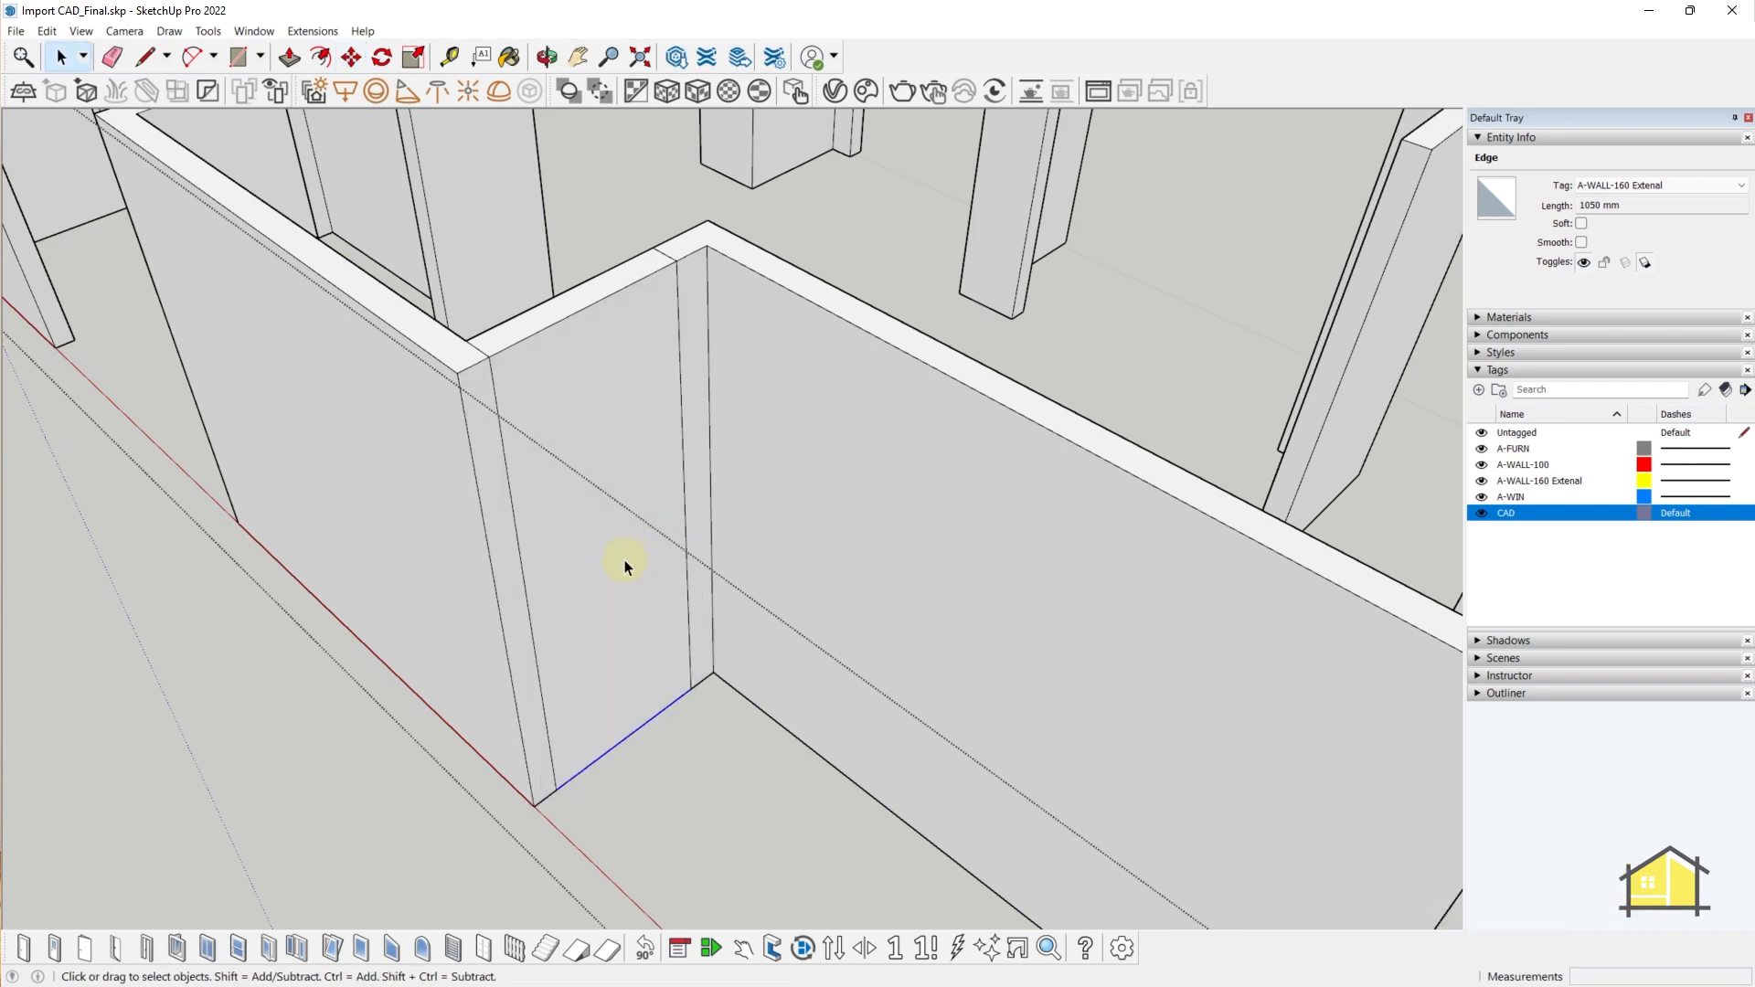
scroll(669, 775, up, 2)
click(667, 772)
- Copy the bottom edge 2100 mm straight up to split the wall face
click(613, 718)
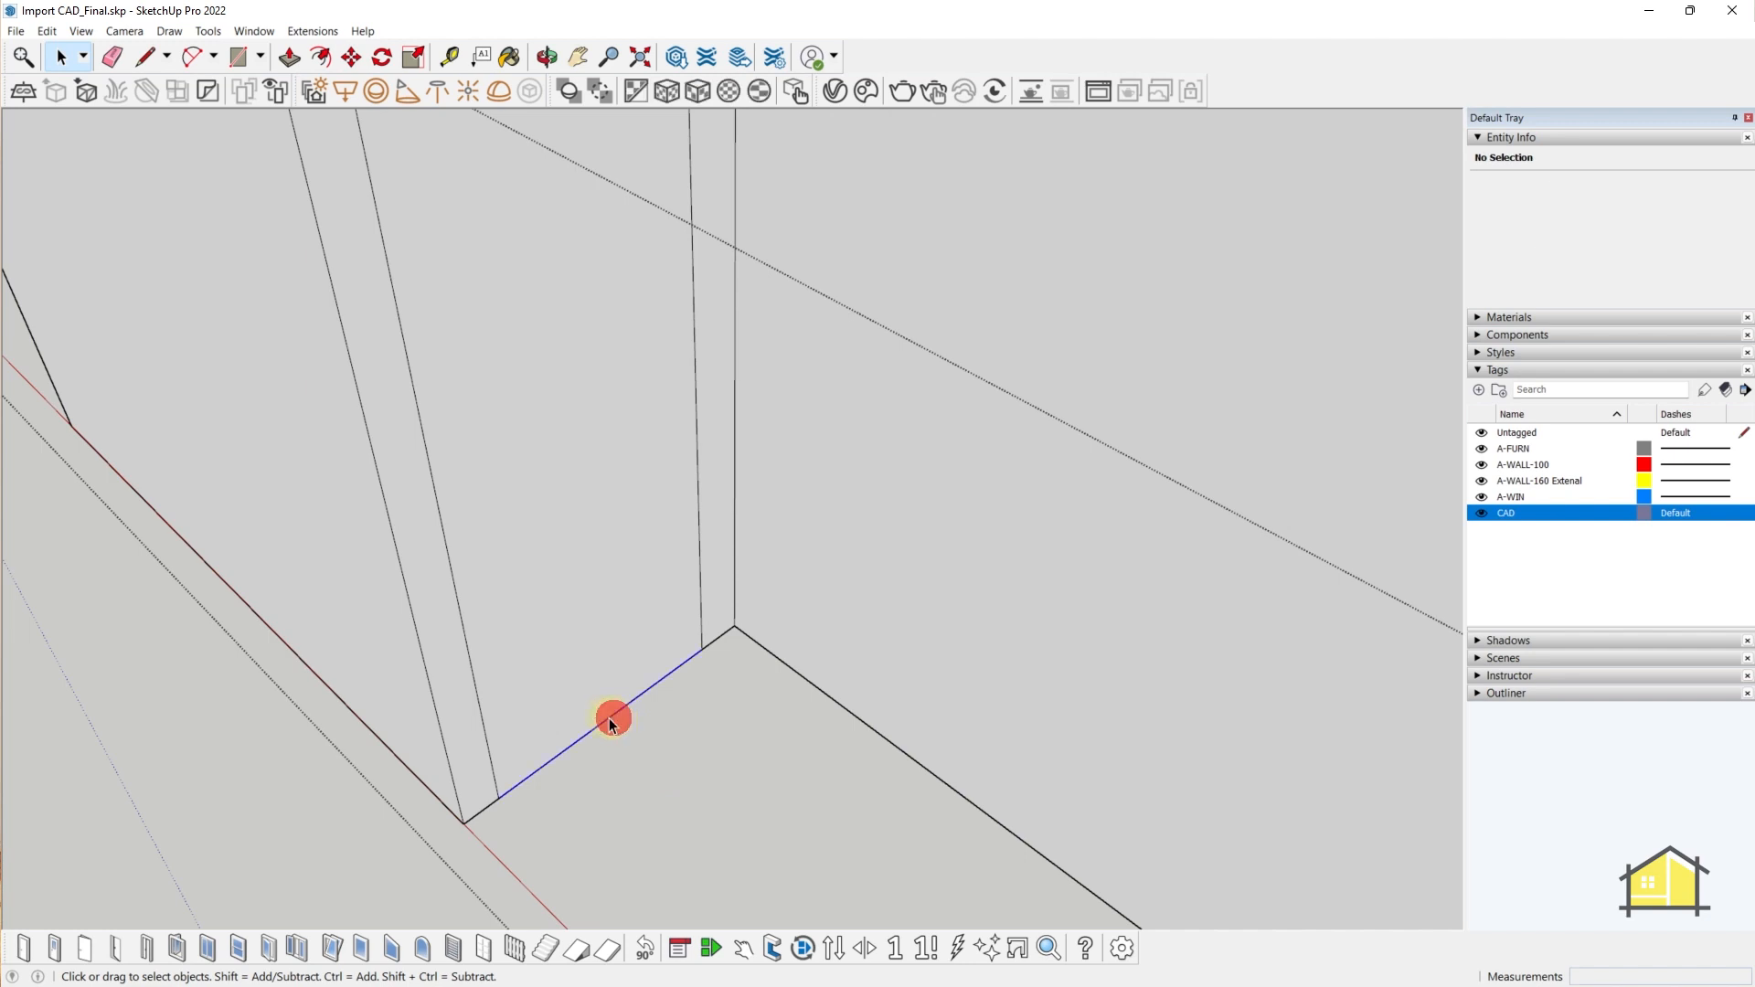
key(m)
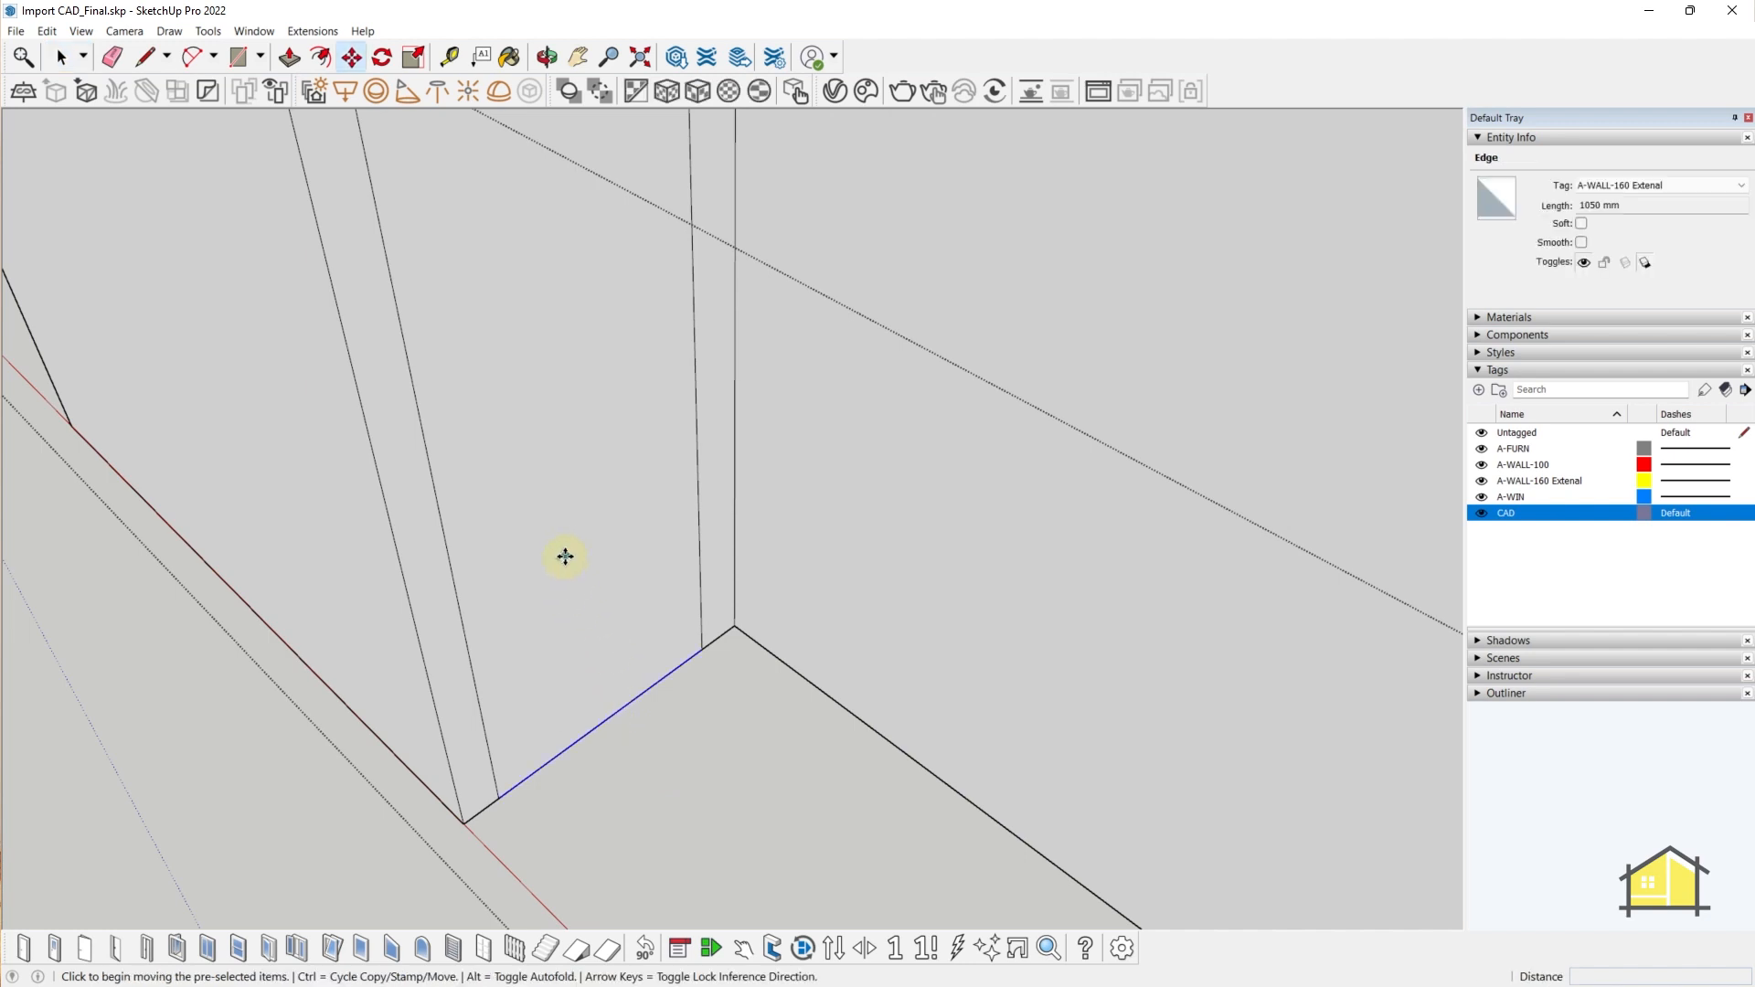
key(ctrl)
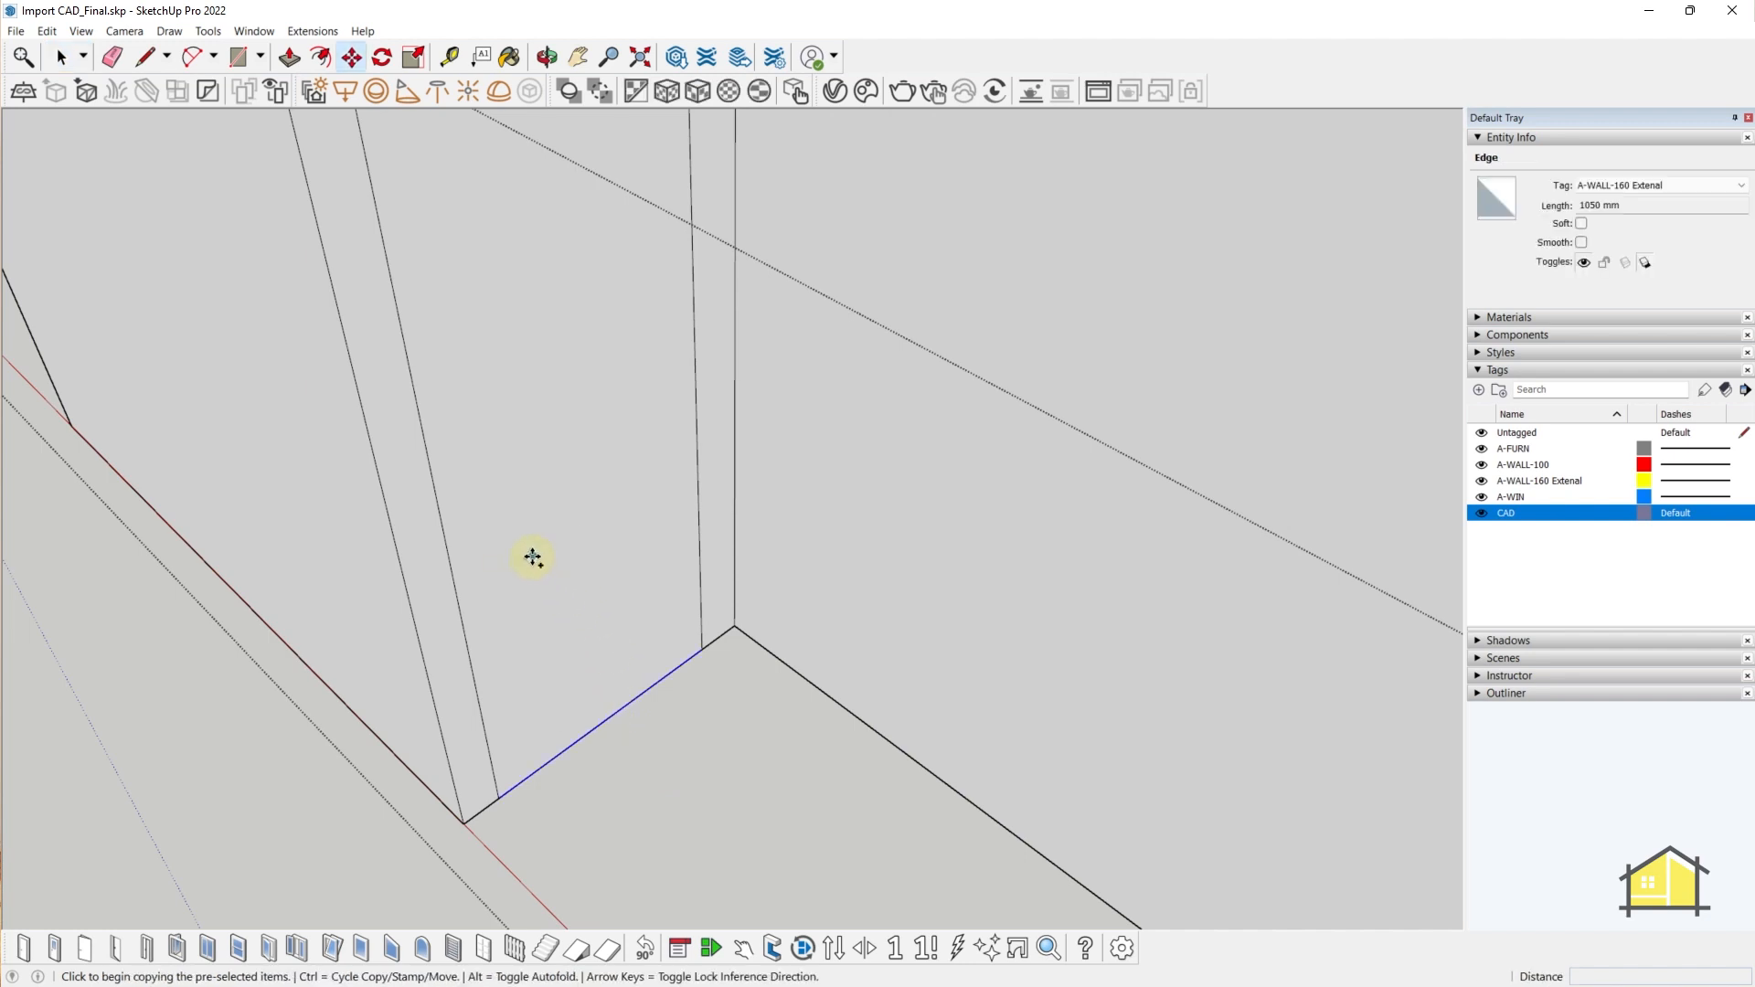
click(599, 724)
scroll(589, 640, down, 3)
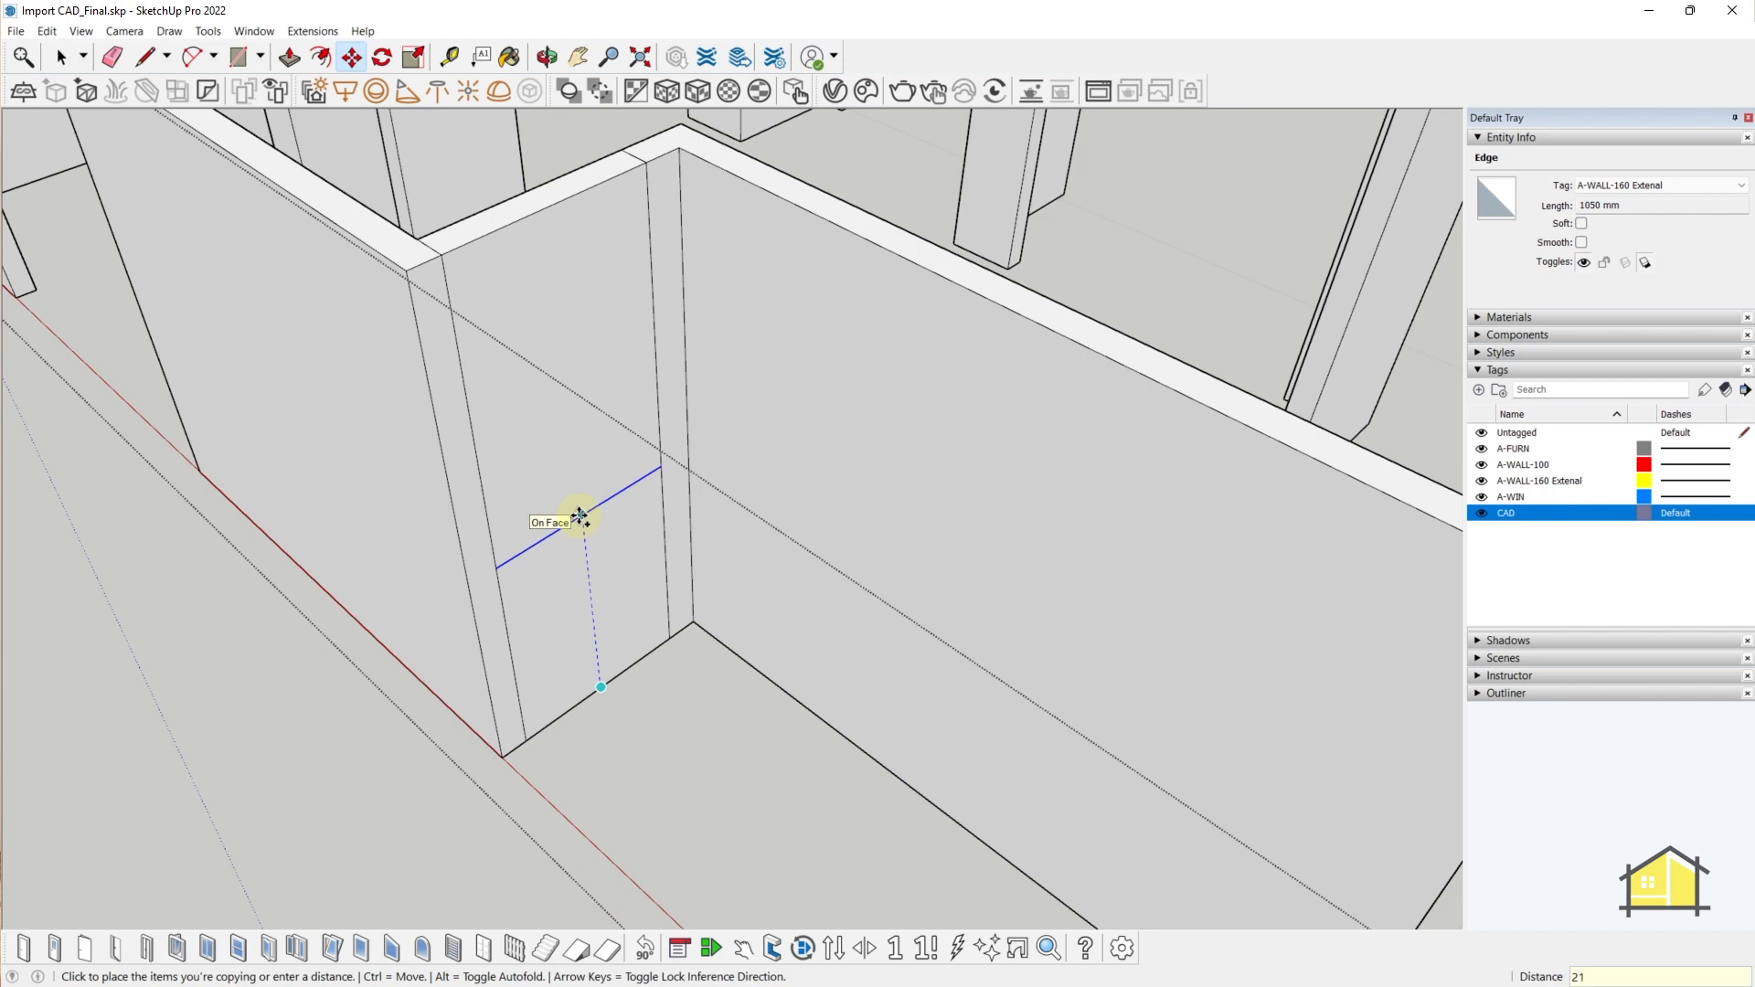
key(Return)
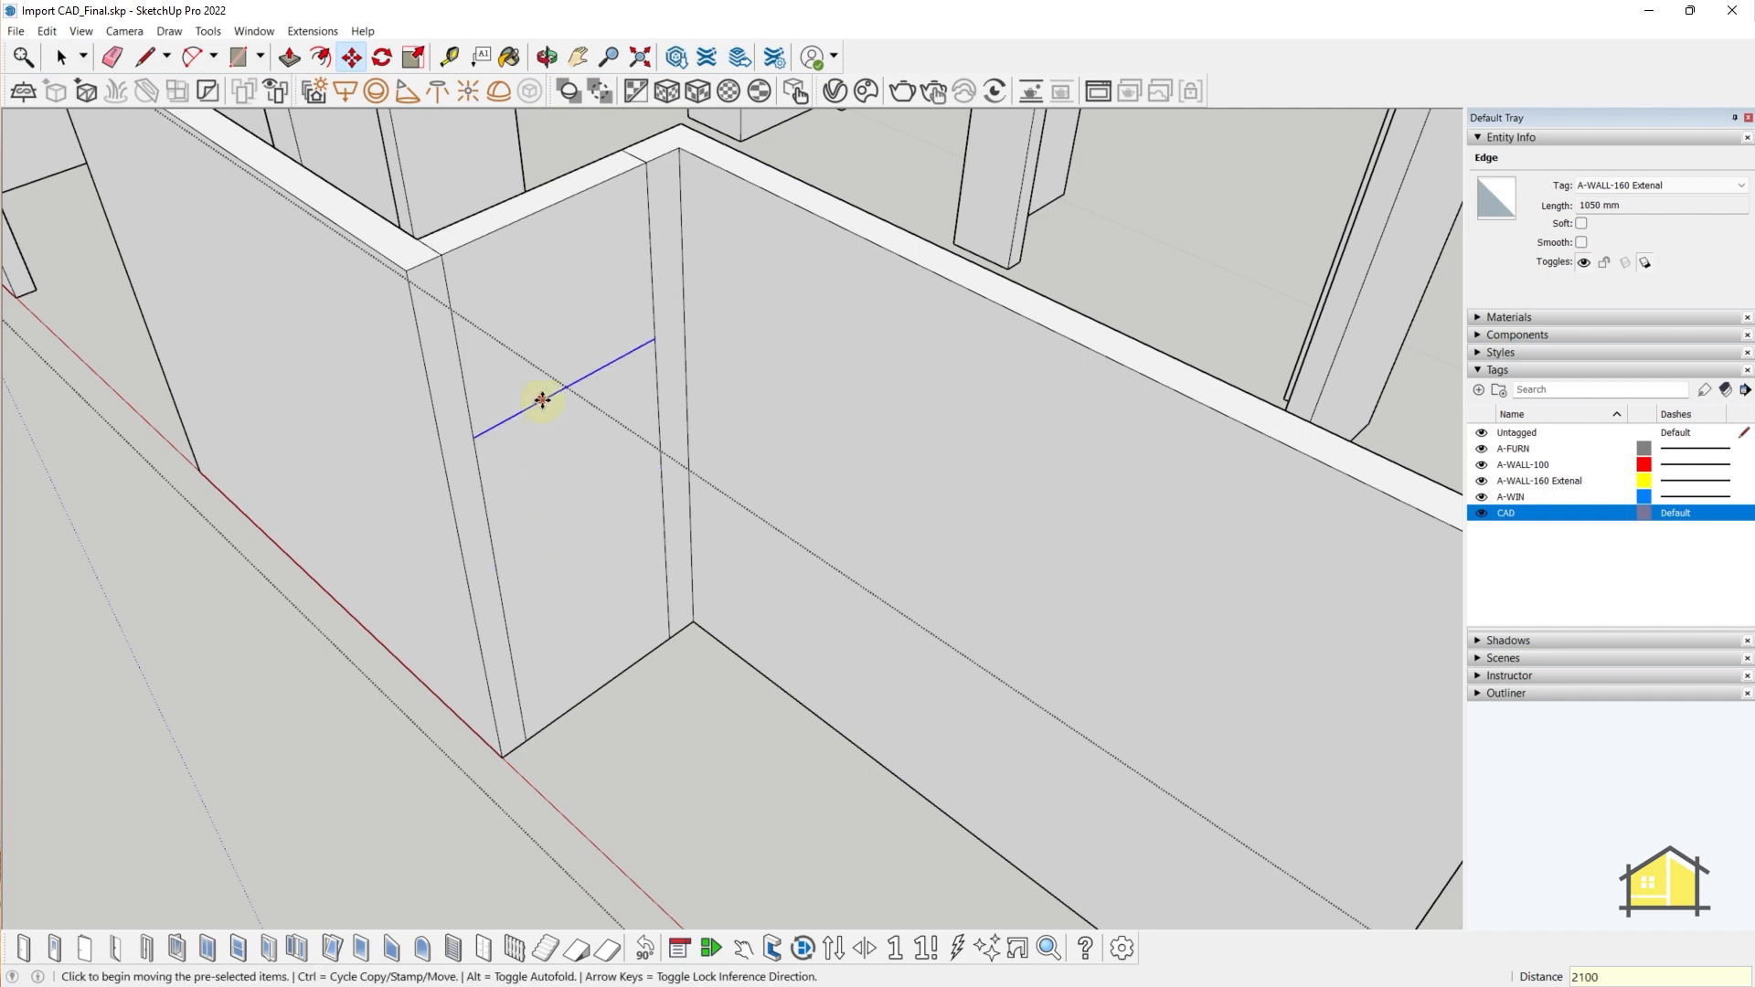
key(space)
click(576, 348)
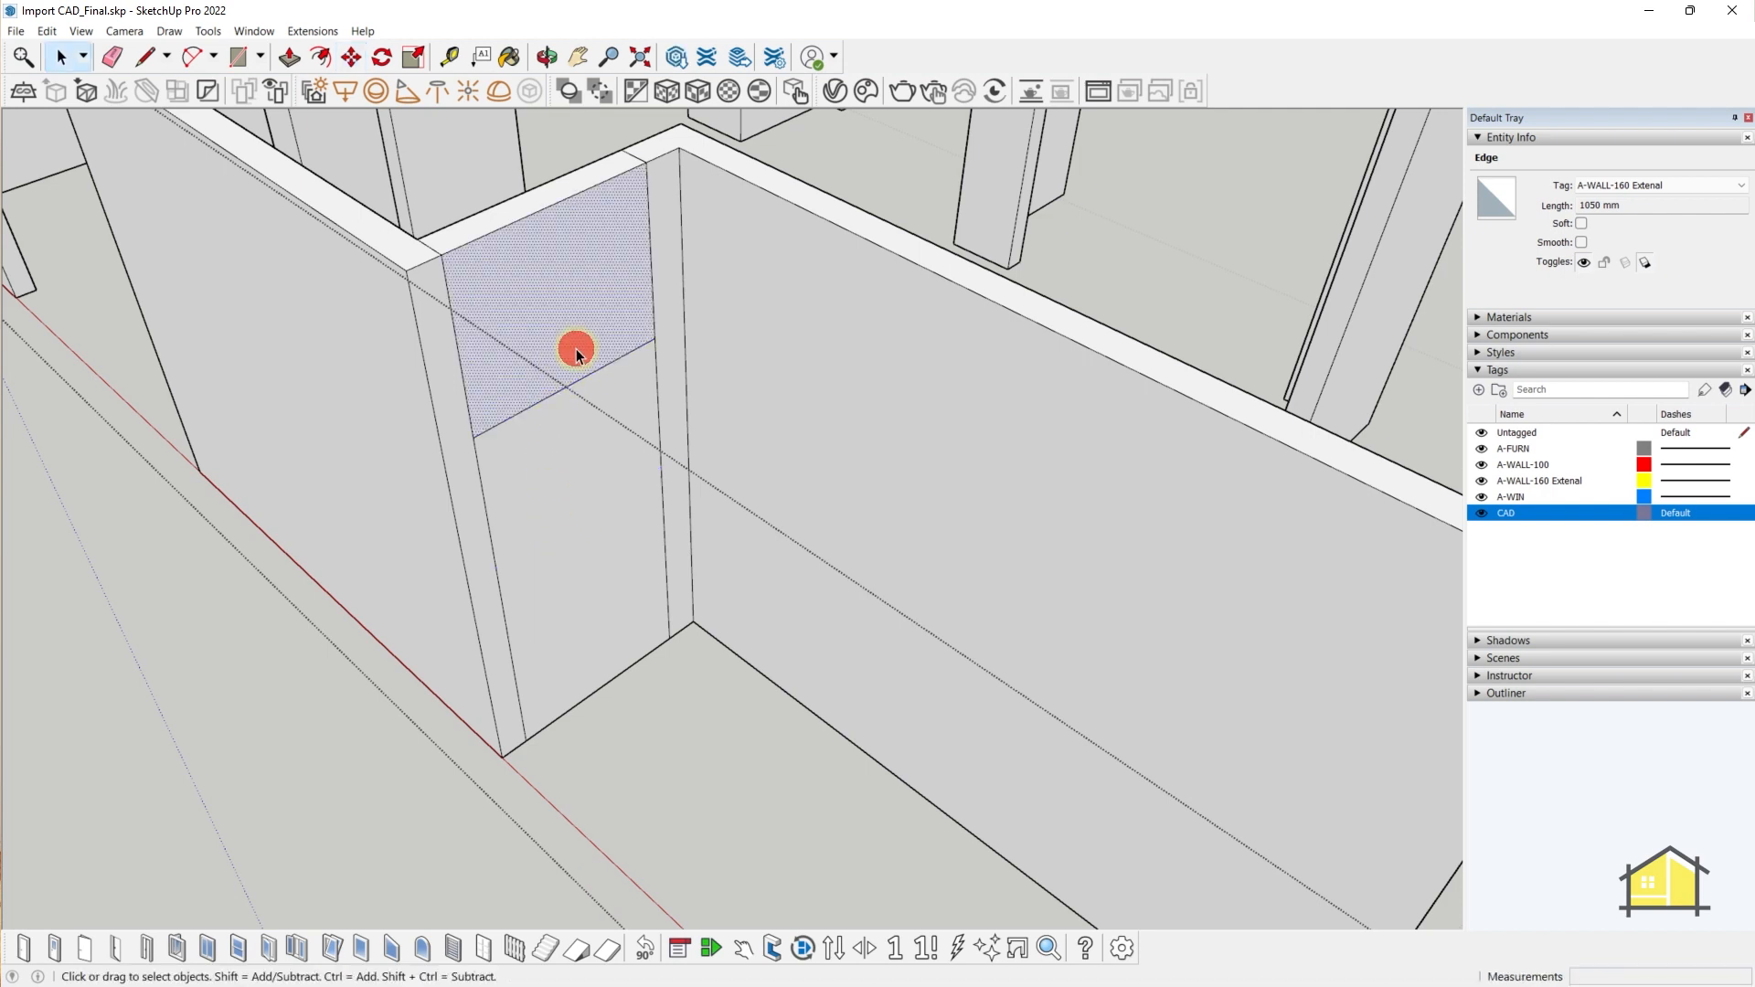
- Push the lower wall face through the 160 mm wall to cut the door opening
click(577, 496)
click(573, 320)
click(589, 507)
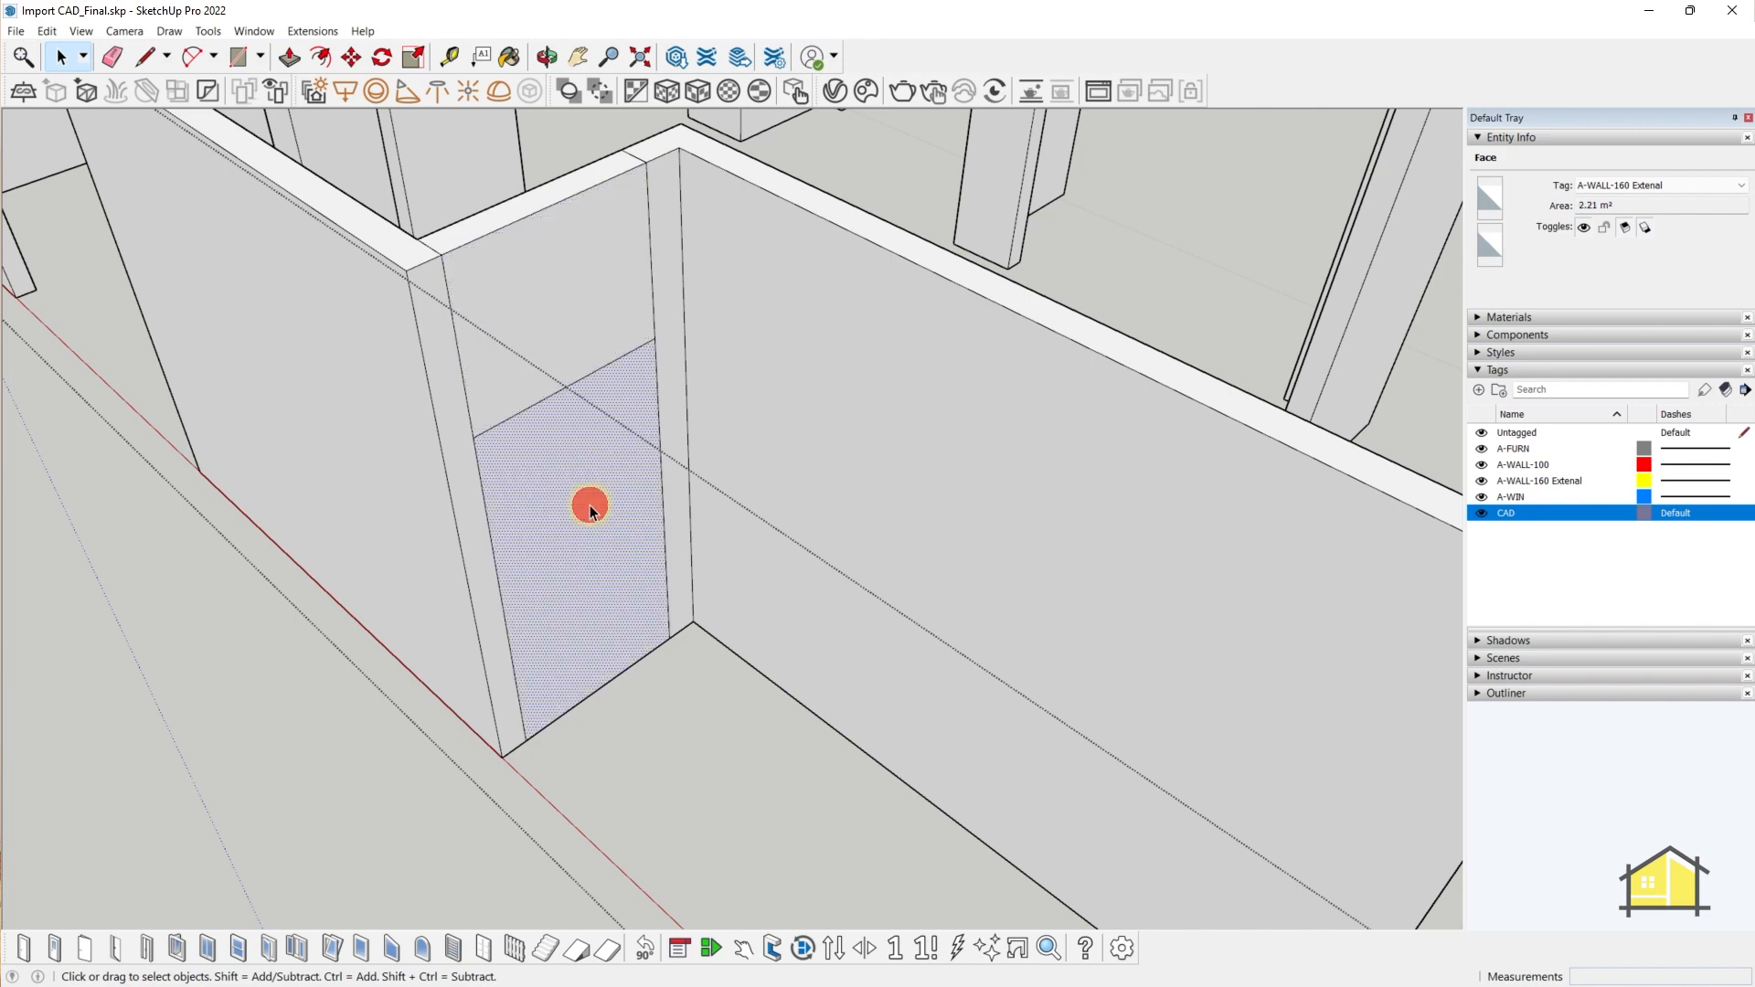
key(p)
click(614, 480)
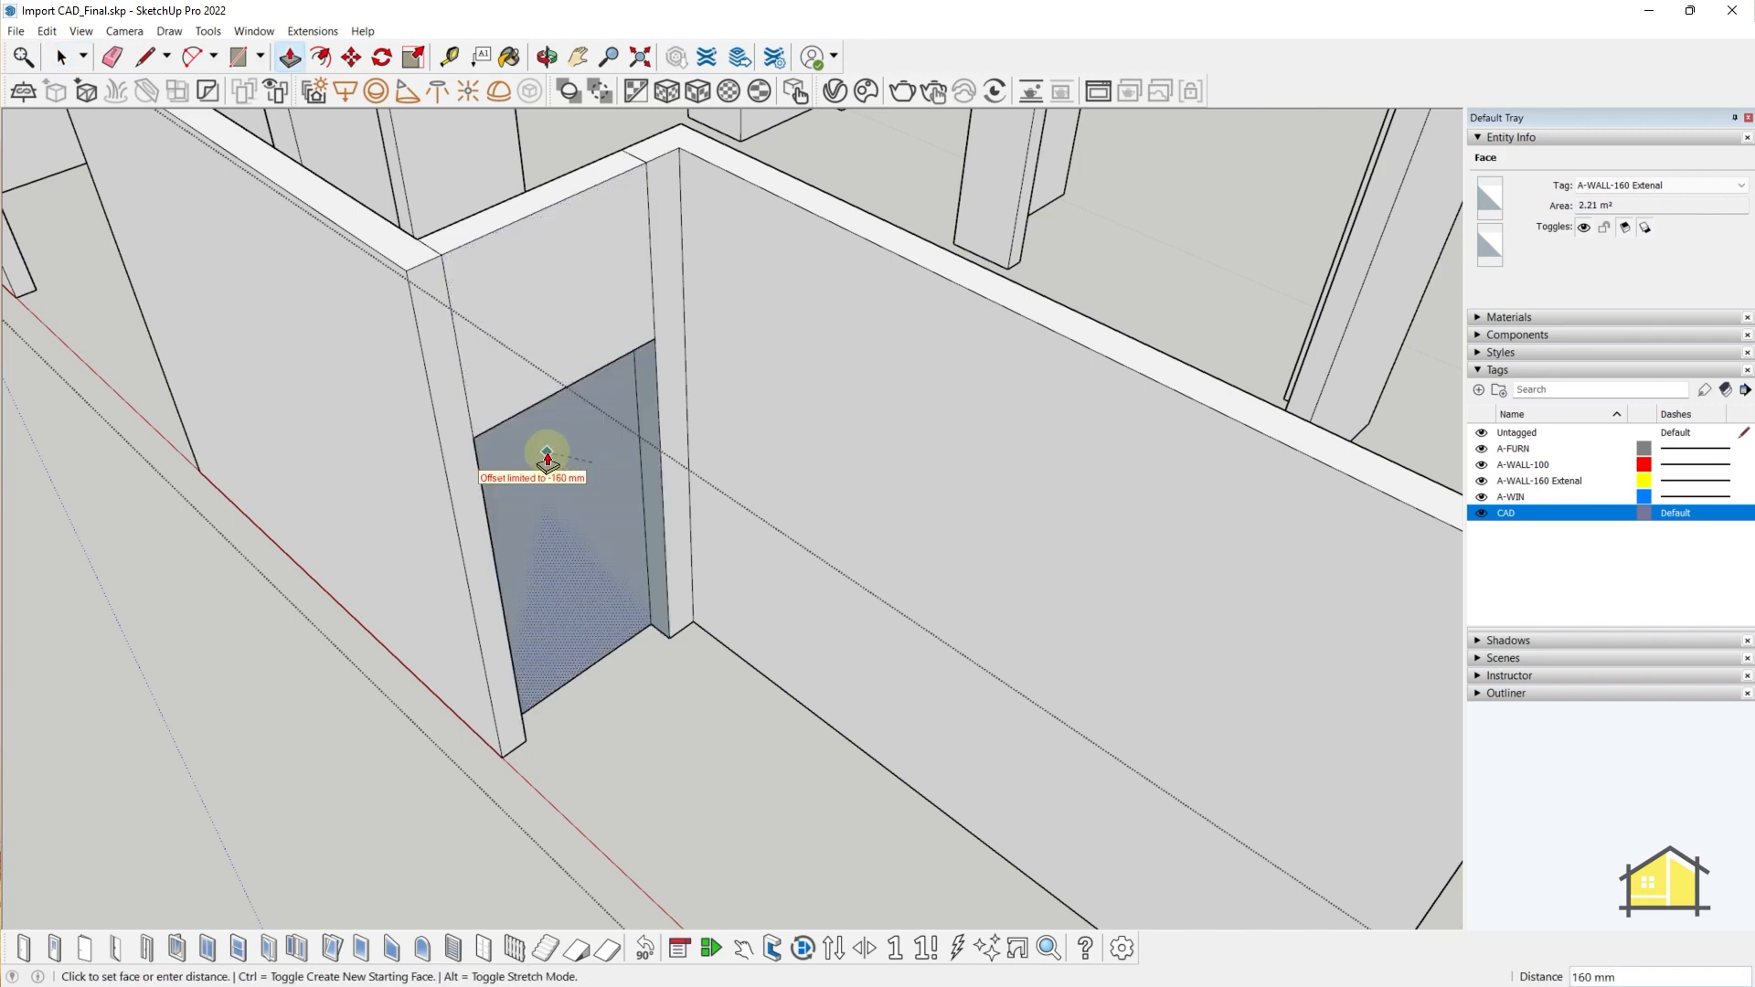
click(547, 457)
middle_drag(549, 448, 610, 427)
scroll(640, 403, up, 3)
- Reverse the inside-out blue jamb face of the new doorway
right_click(640, 403)
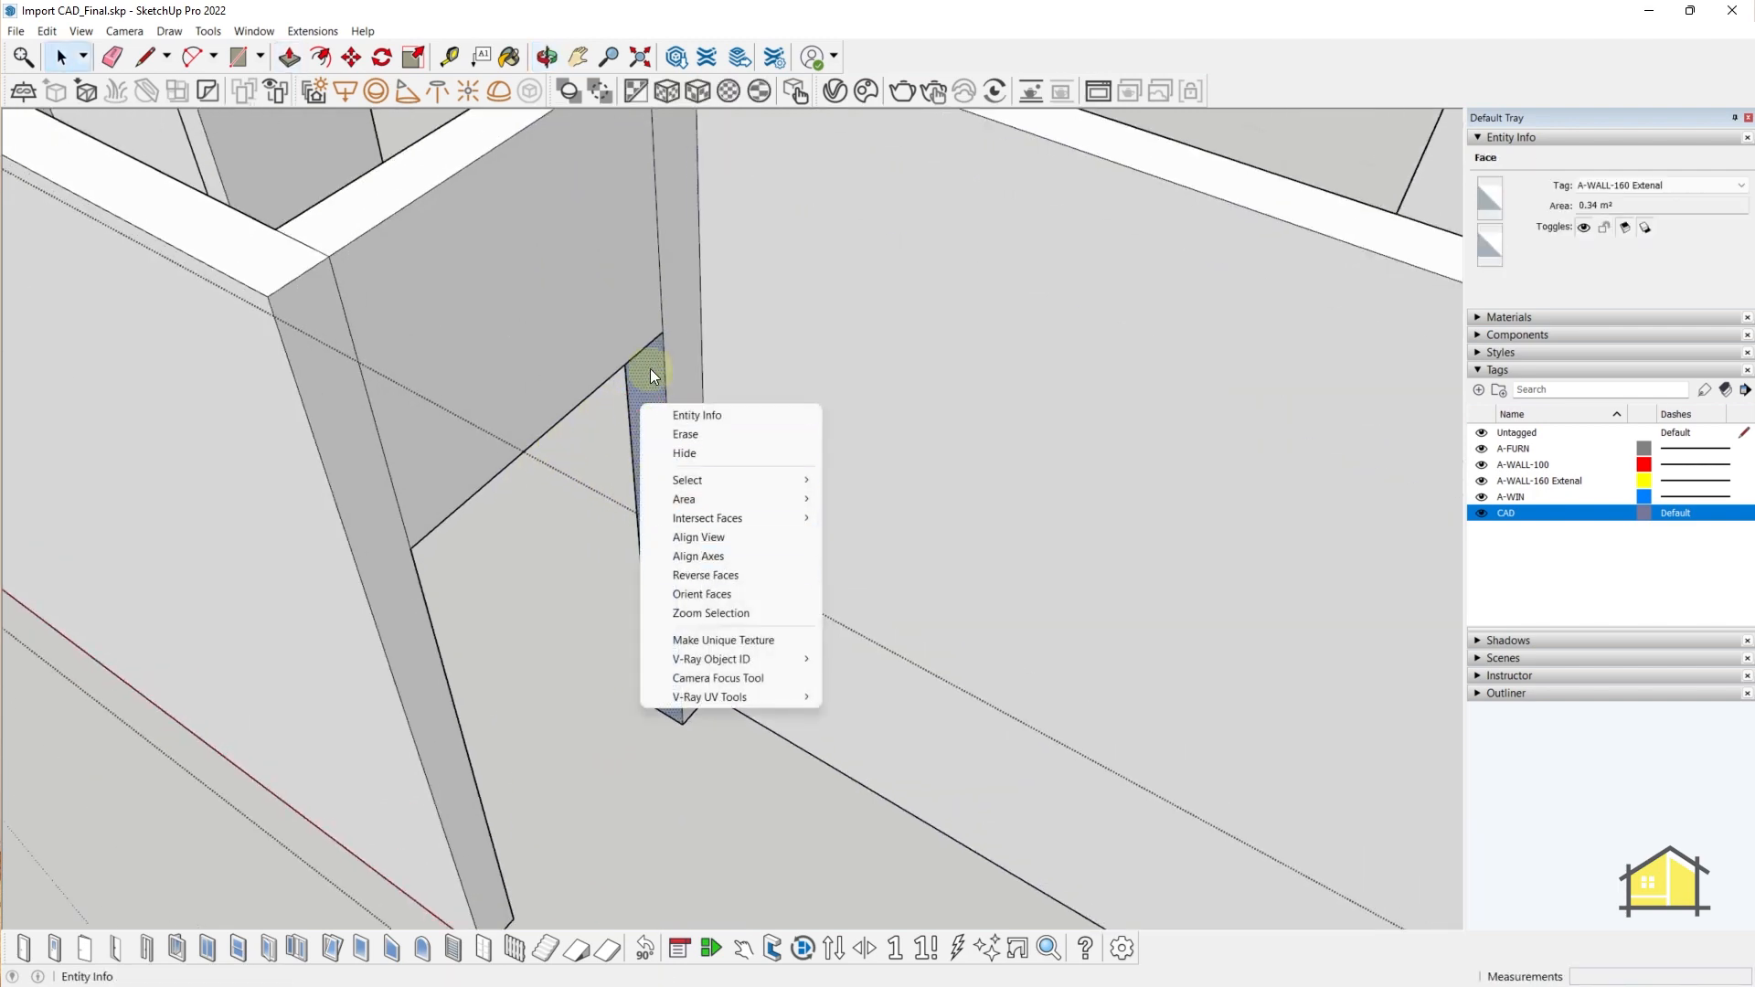
click(650, 369)
middle_drag(653, 379, 585, 19)
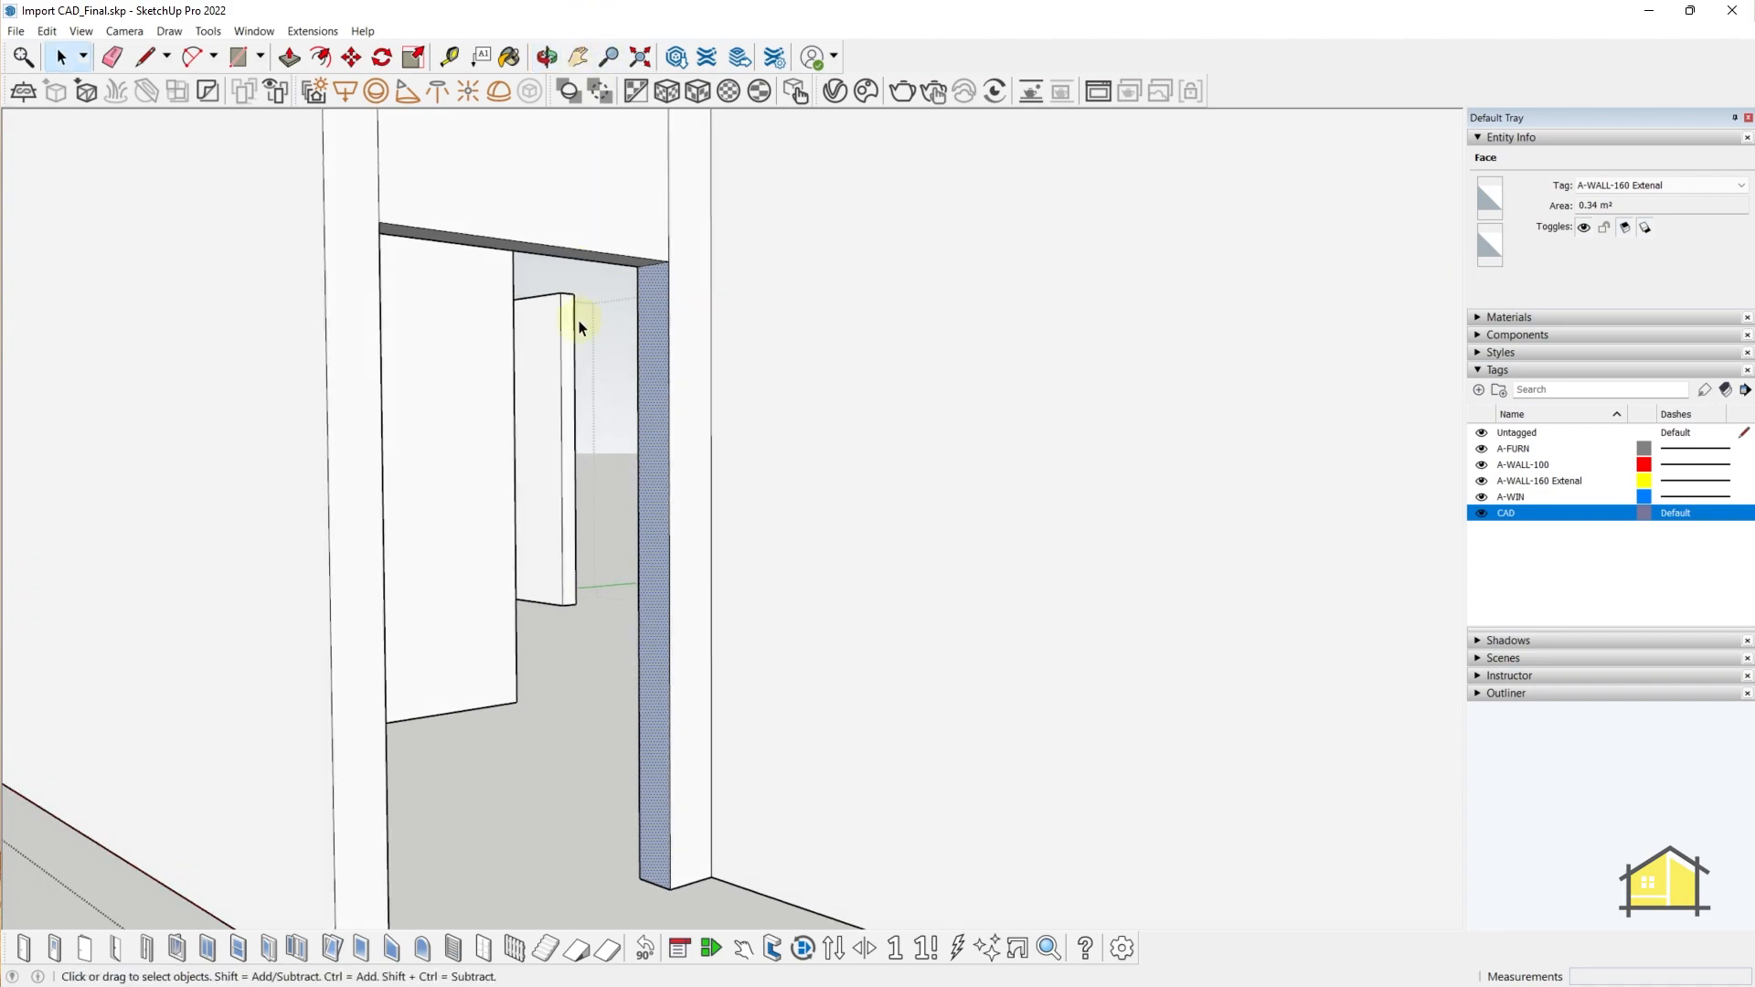
scroll(578, 320, up, 3)
right_click(670, 283)
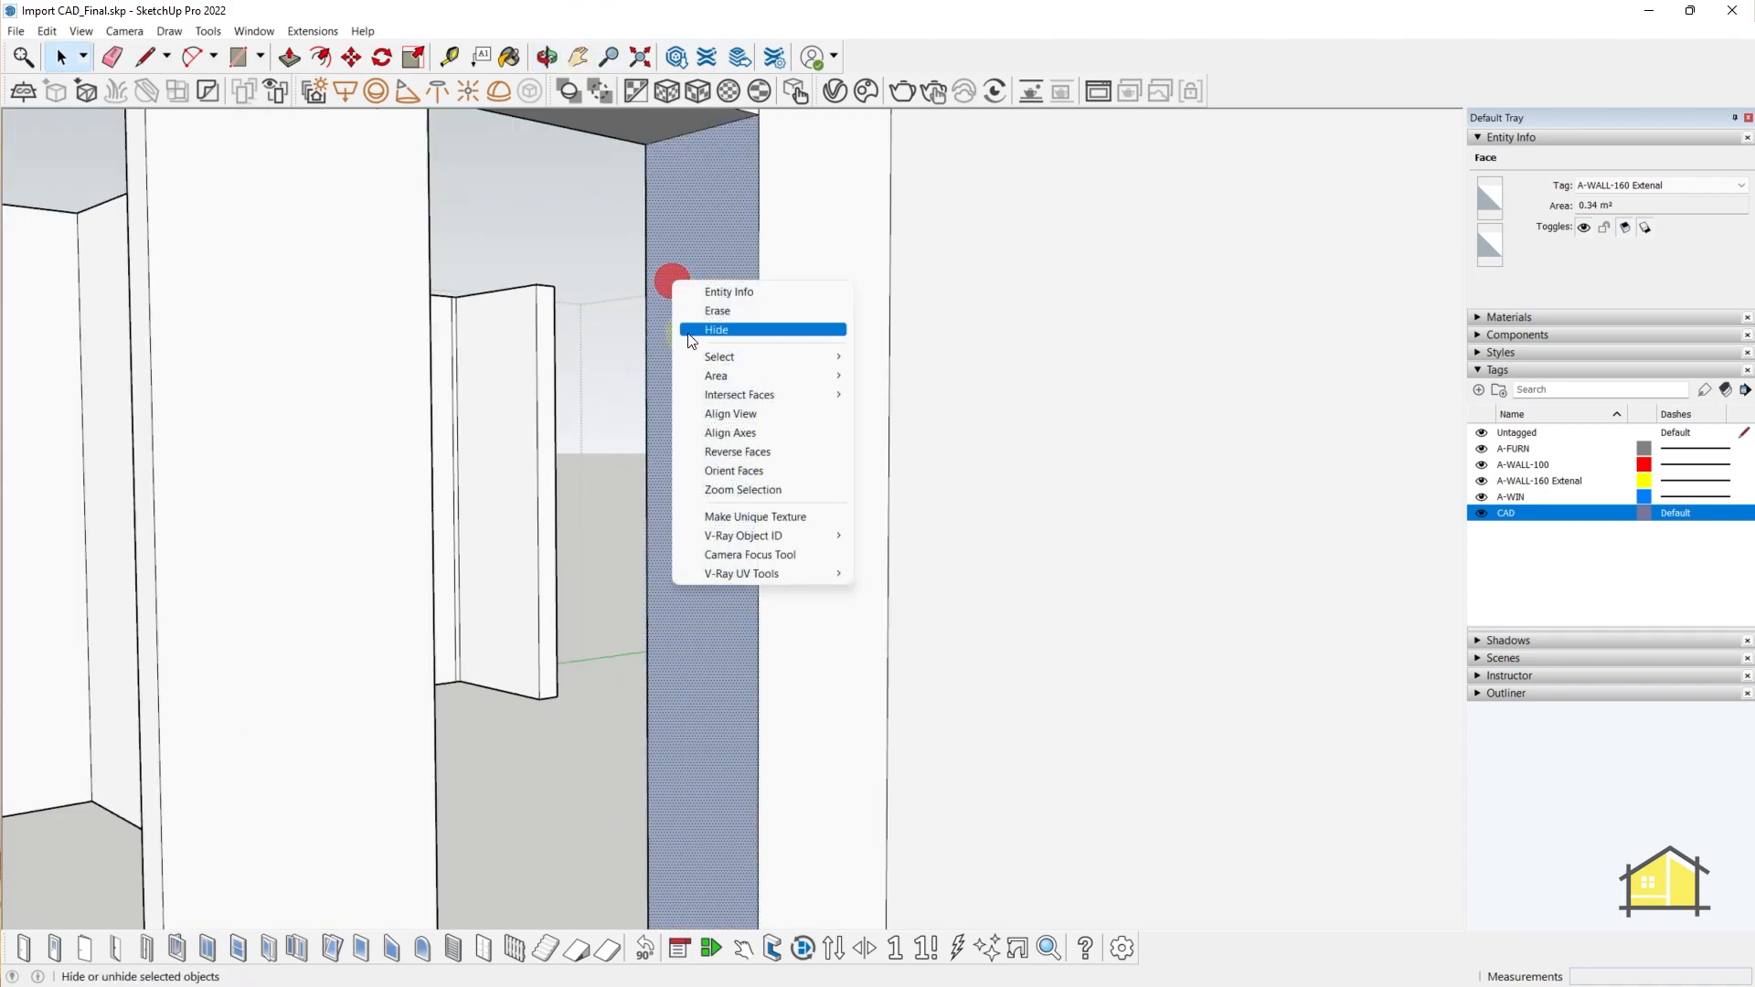
click(731, 448)
middle_drag(734, 420, 728, 673)
- Search 3D Warehouse for 'door' and load the Generic Door into the model
click(254, 31)
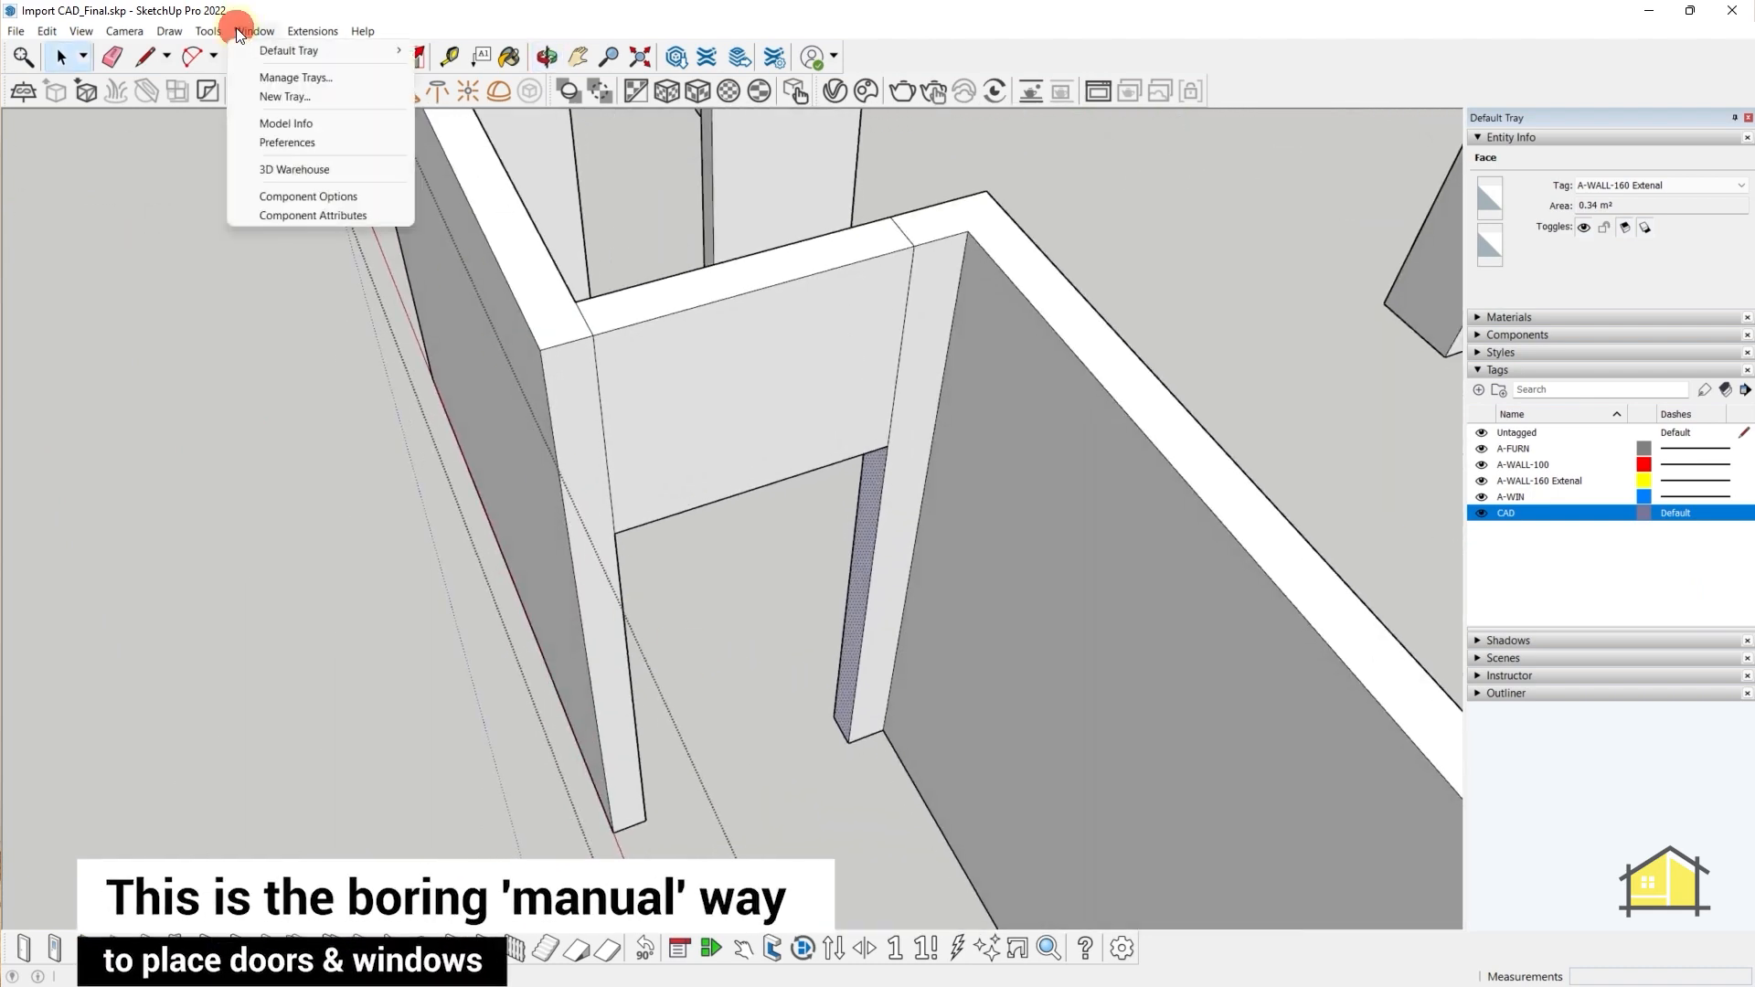
click(295, 170)
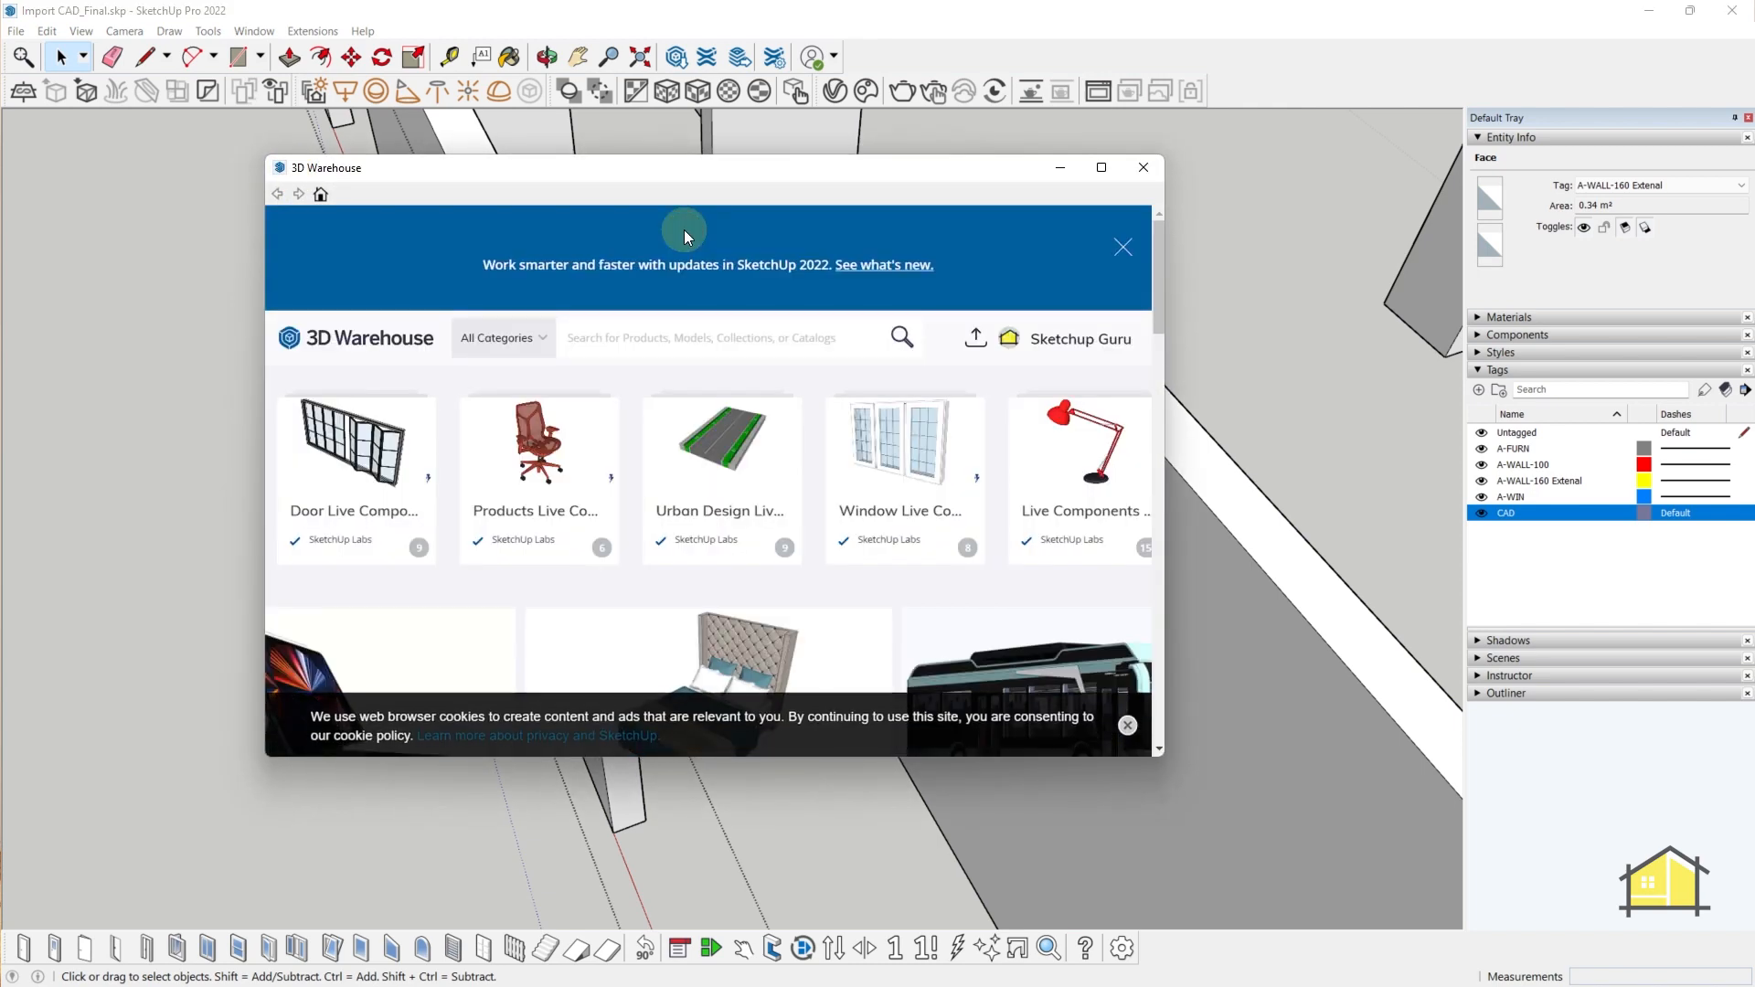
click(658, 330)
text(door)
key(Return)
scroll(758, 531, down, 2)
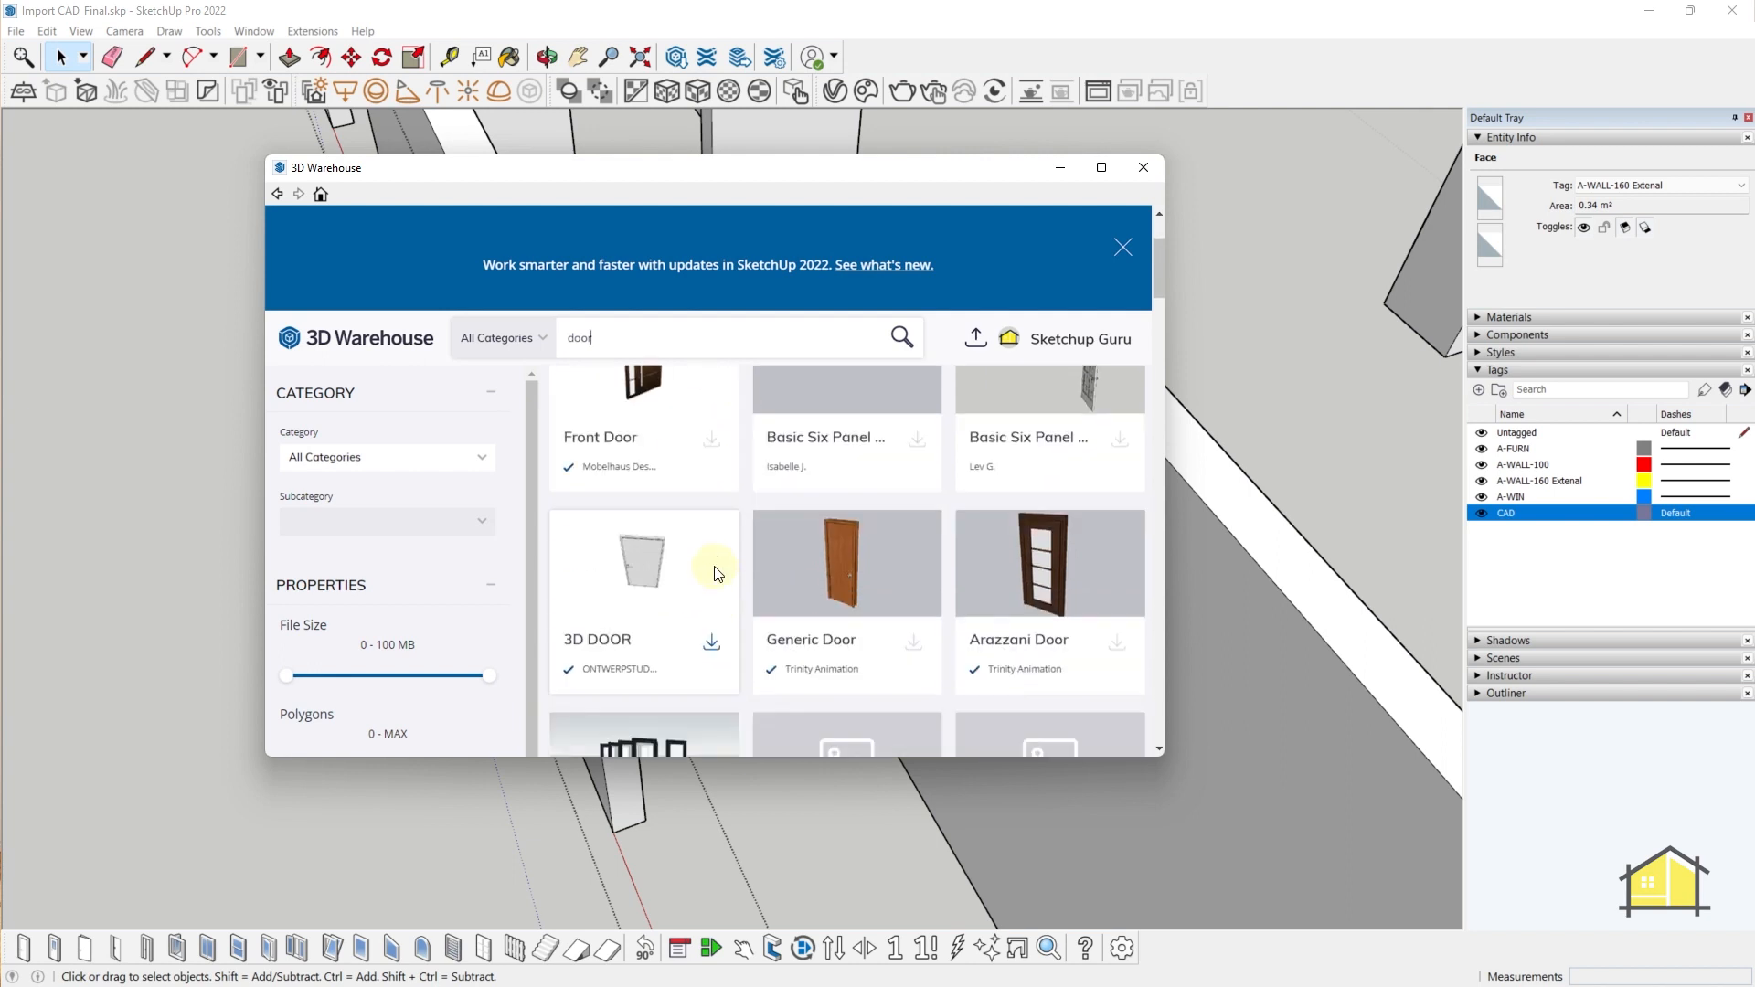
scroll(744, 575, down, 2)
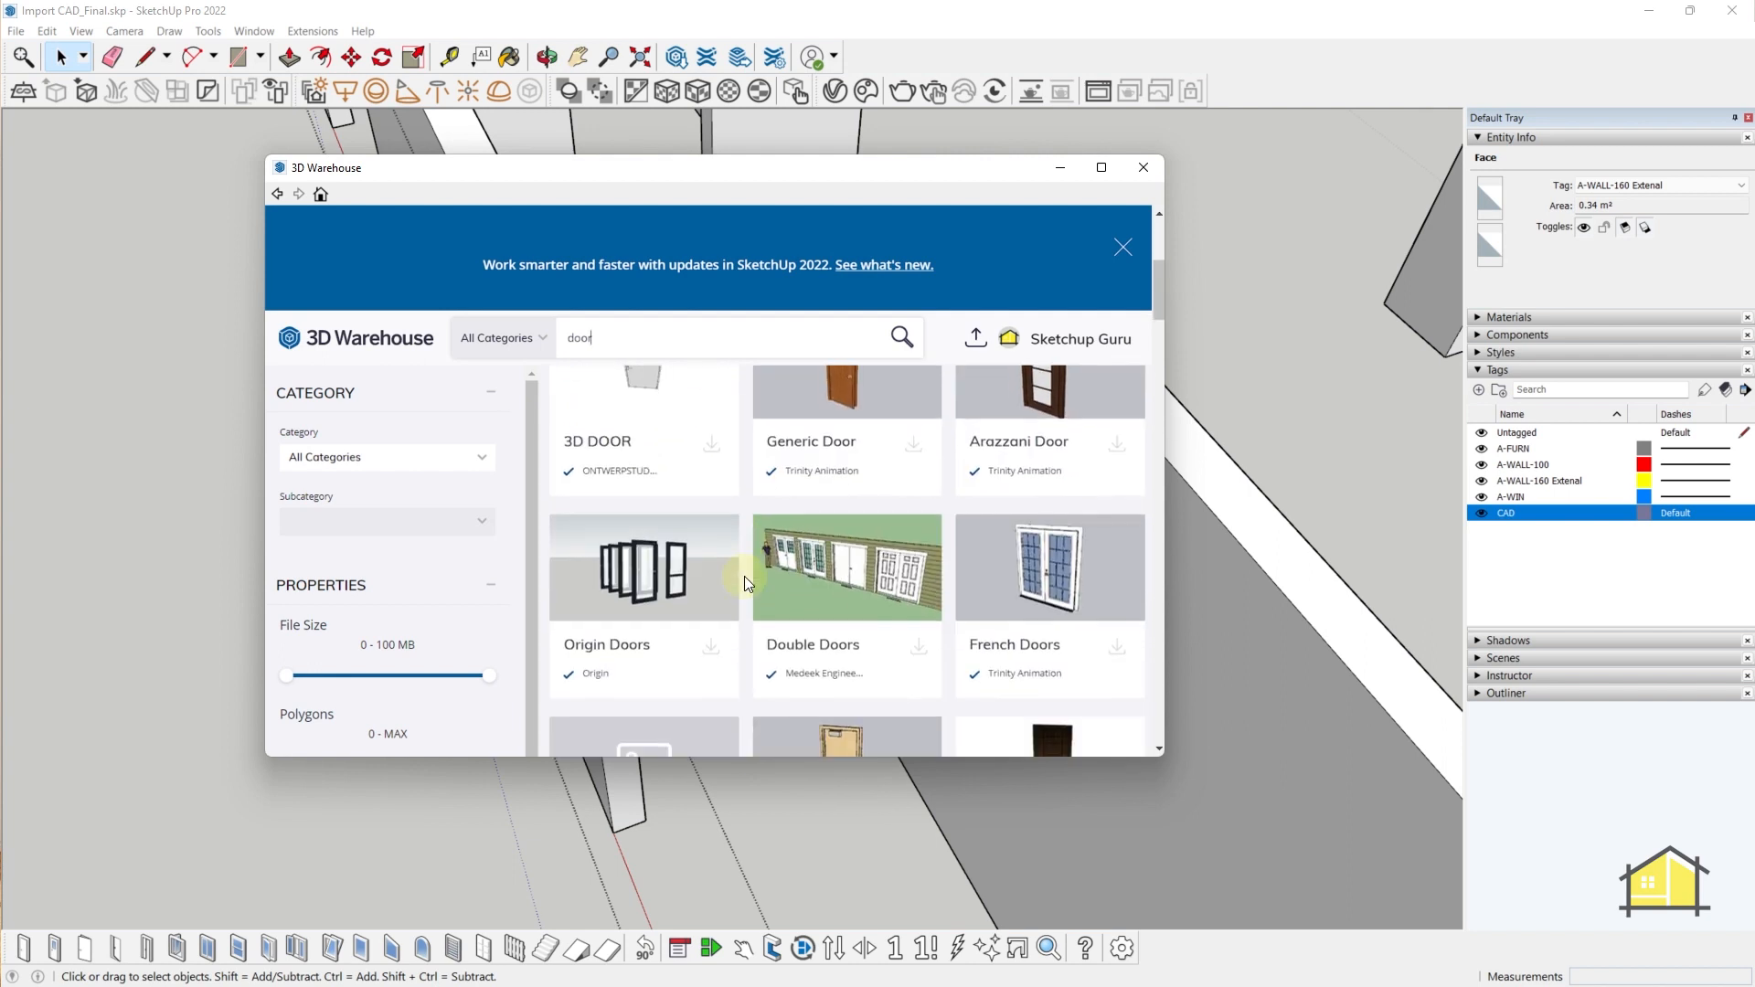
scroll(750, 576, up, 4)
scroll(952, 622, down, 3)
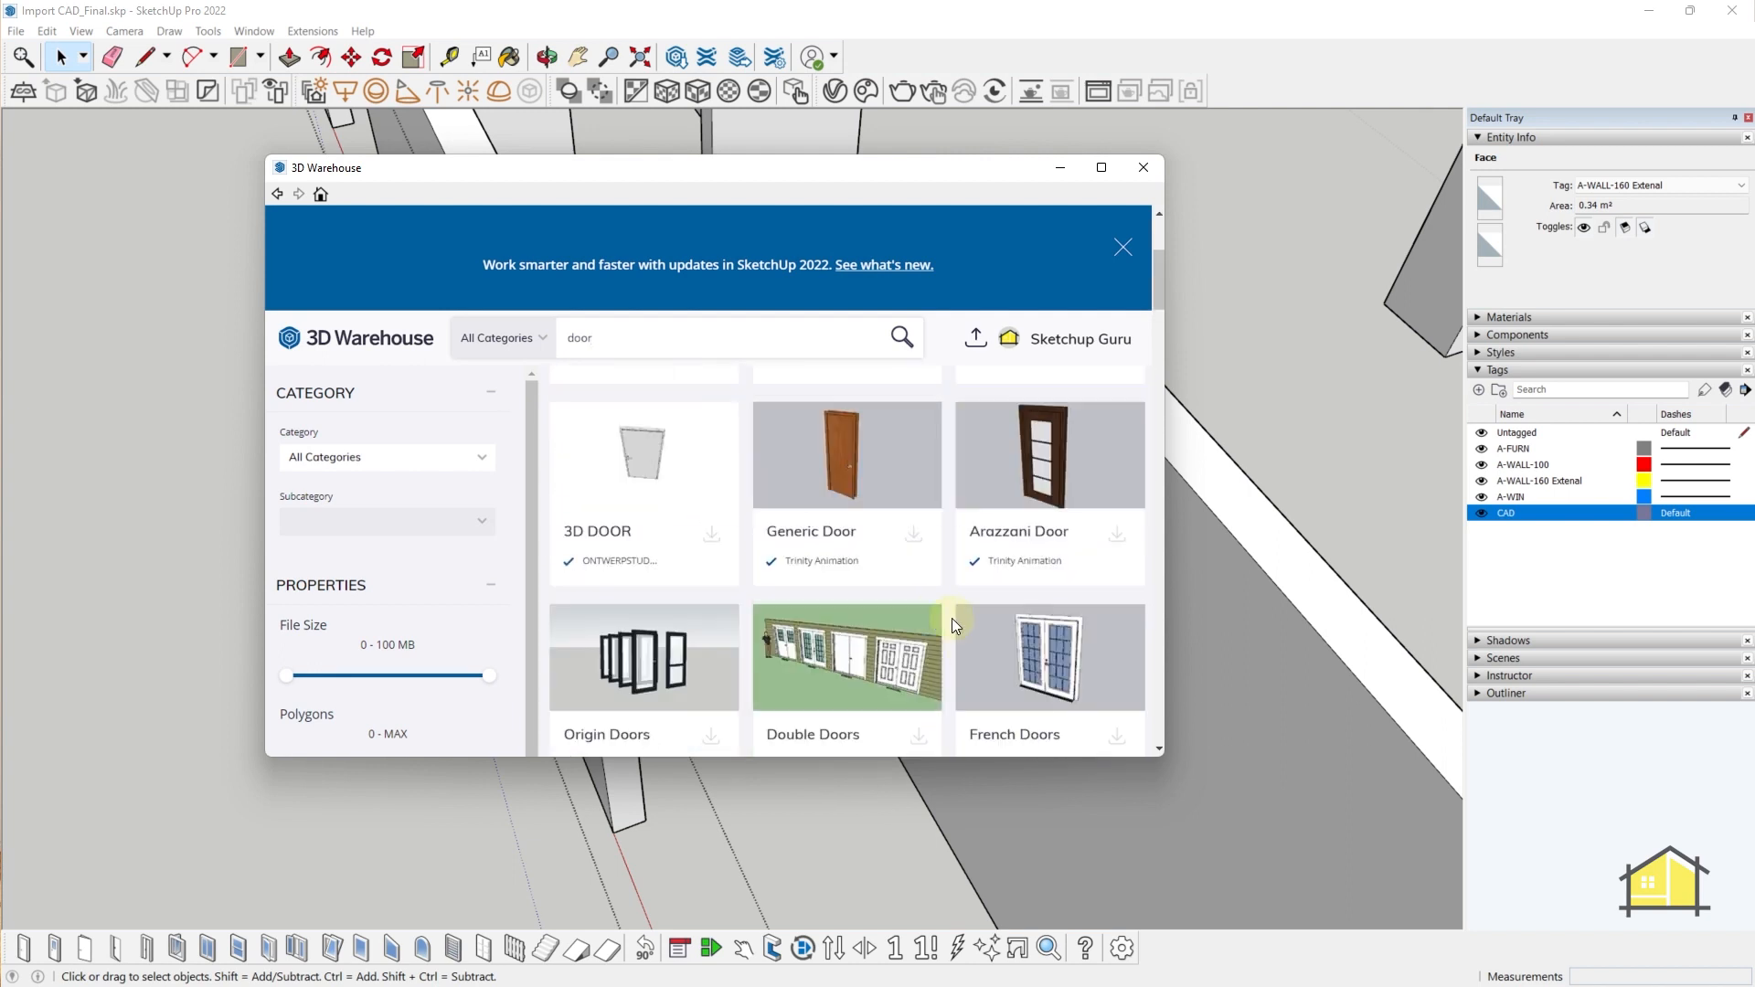
click(918, 534)
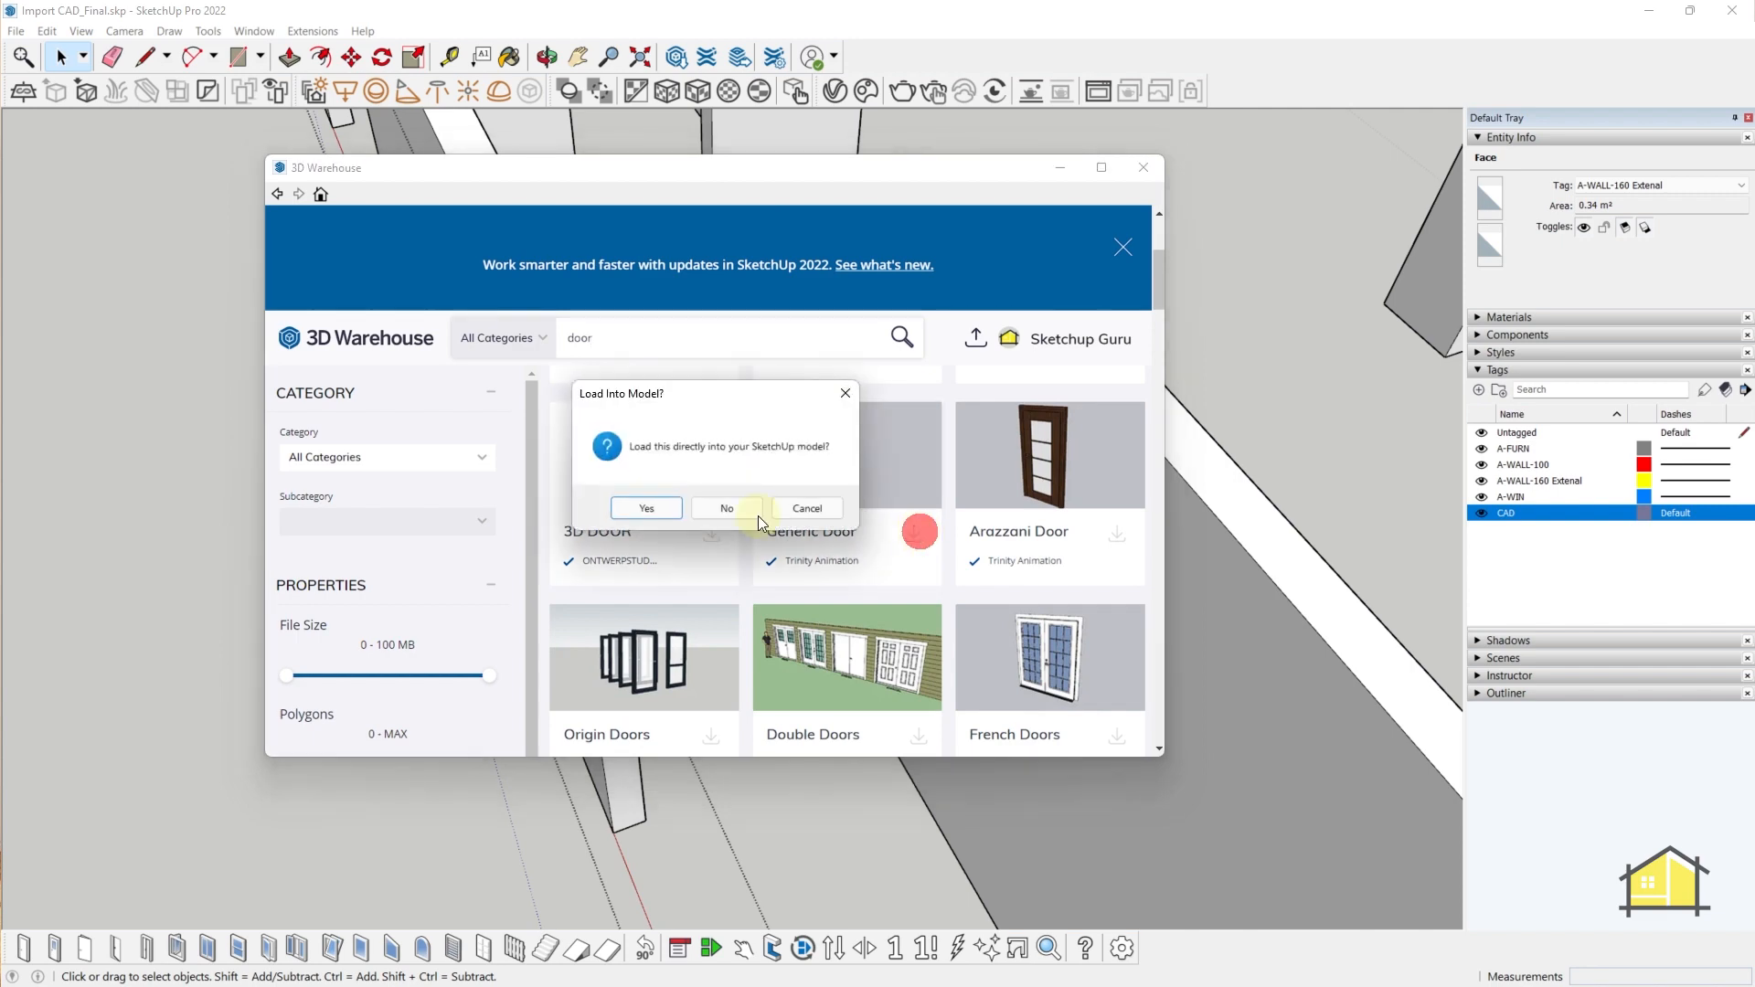
click(660, 501)
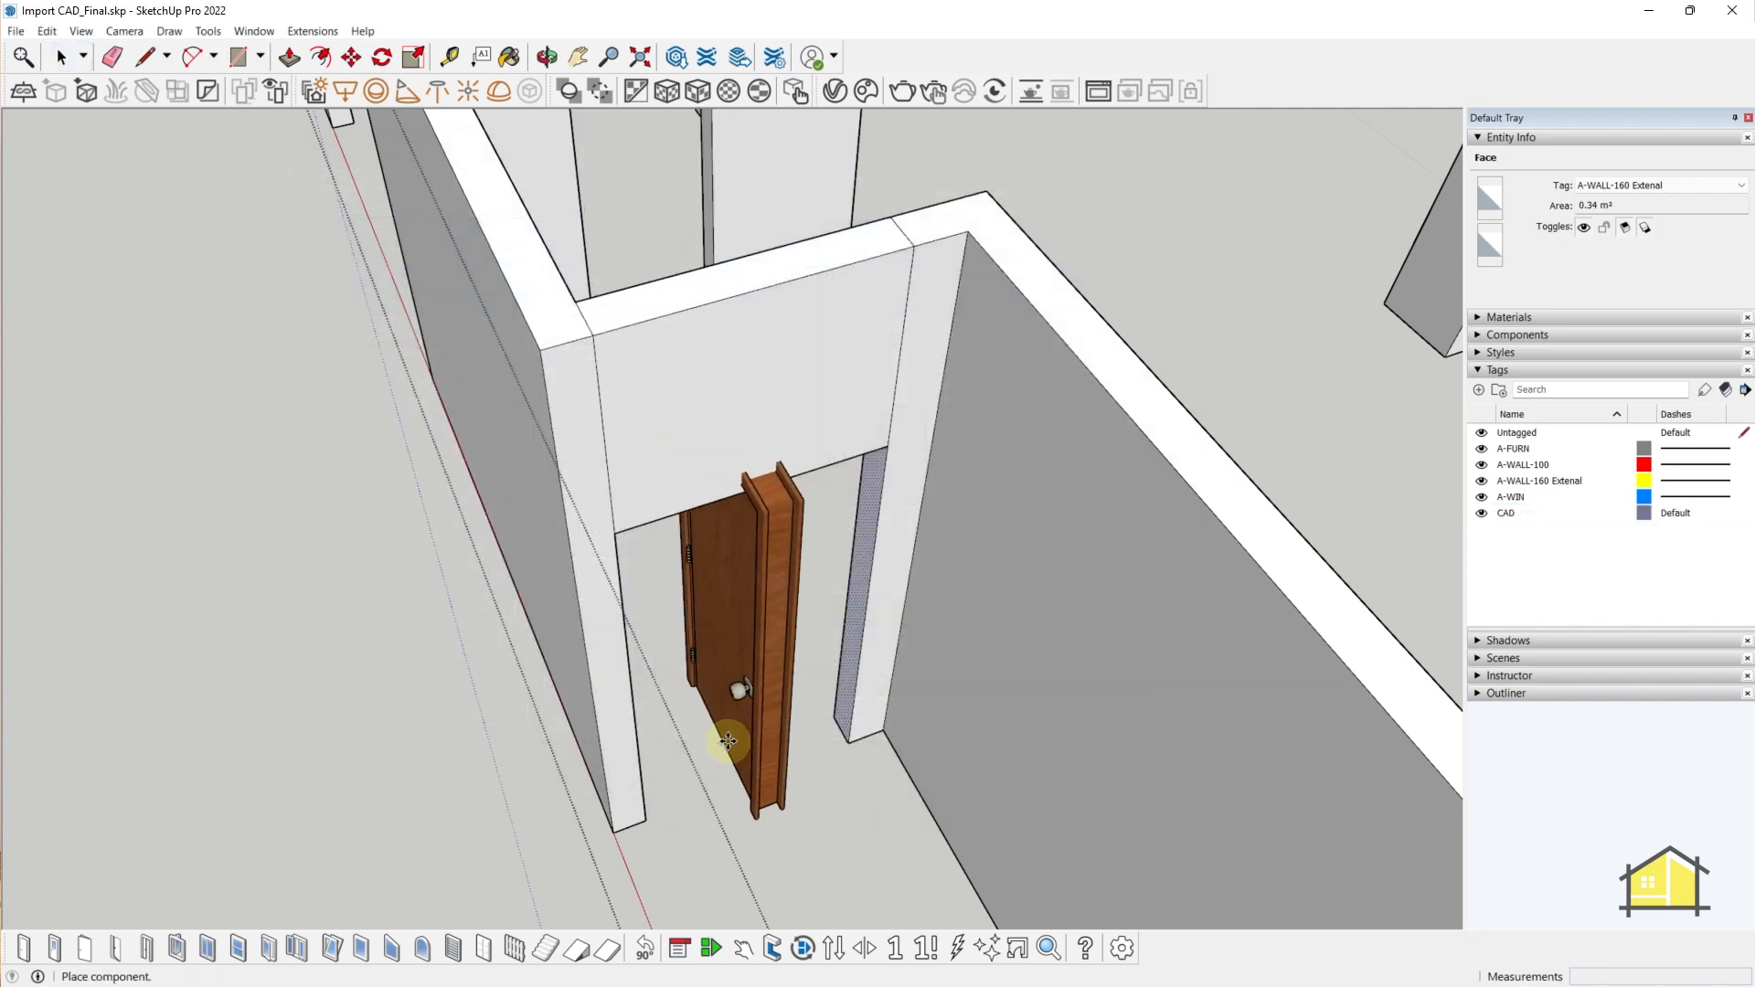
- Place the Generic Door, rotate it in line with the wall and move it into the opening
click(729, 742)
key(q)
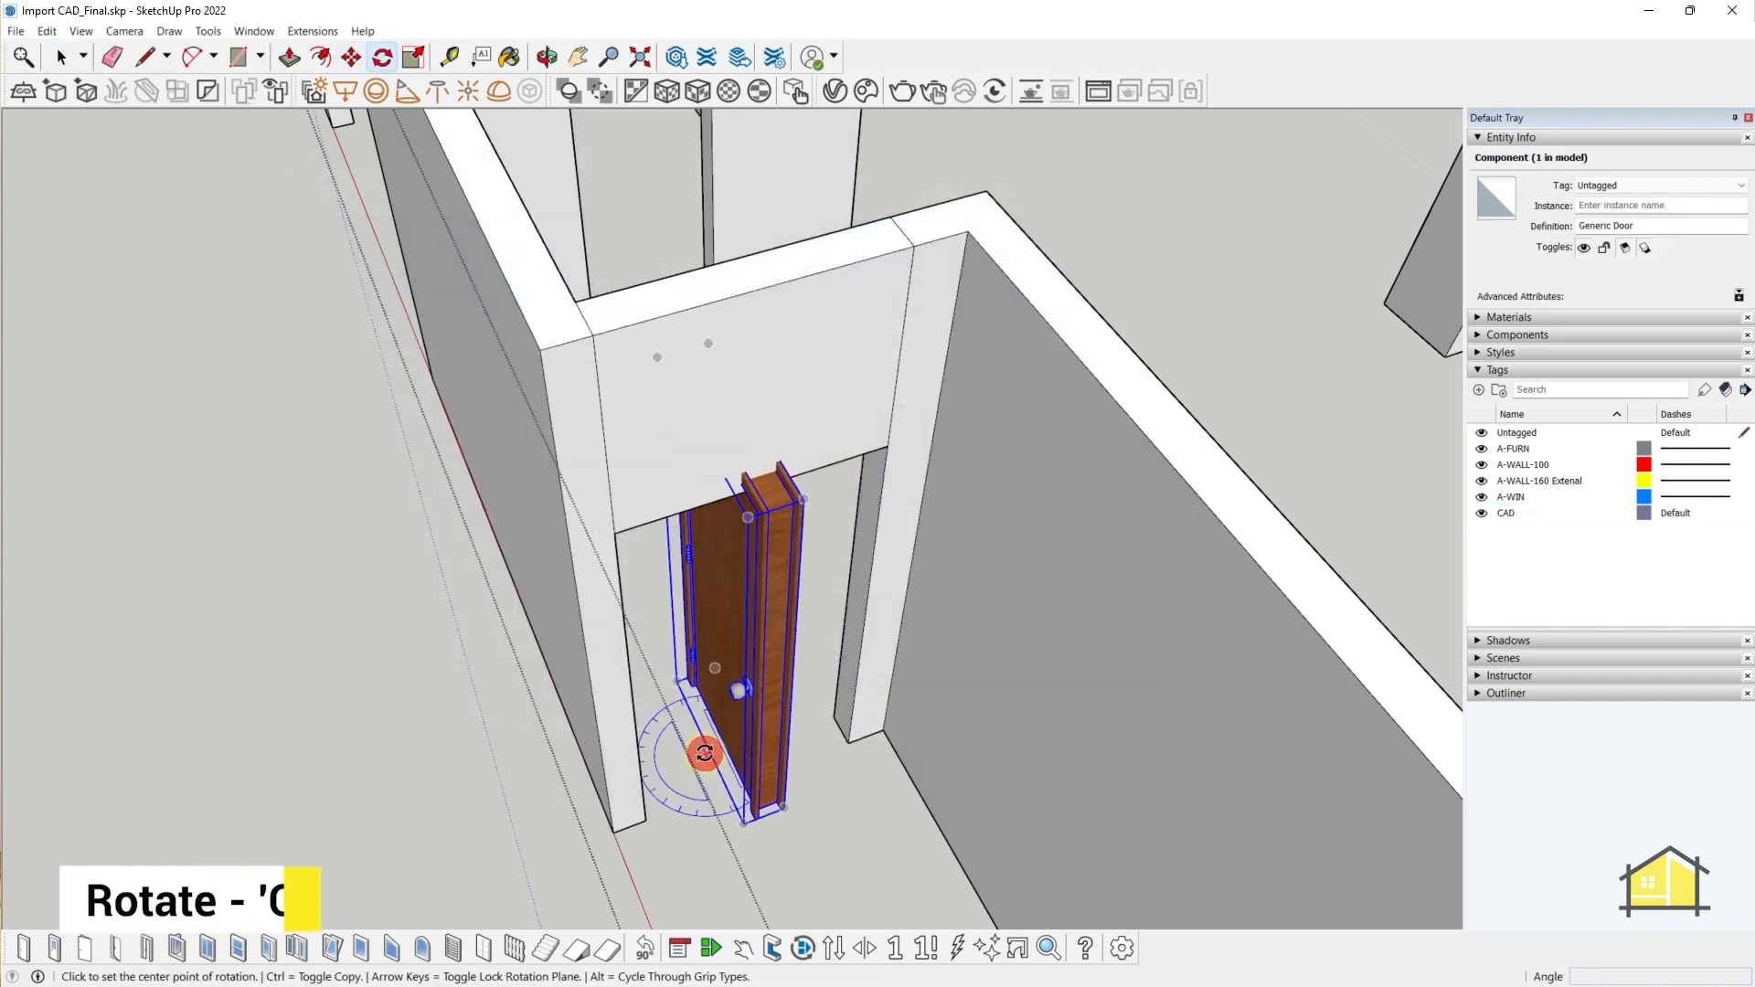
click(752, 866)
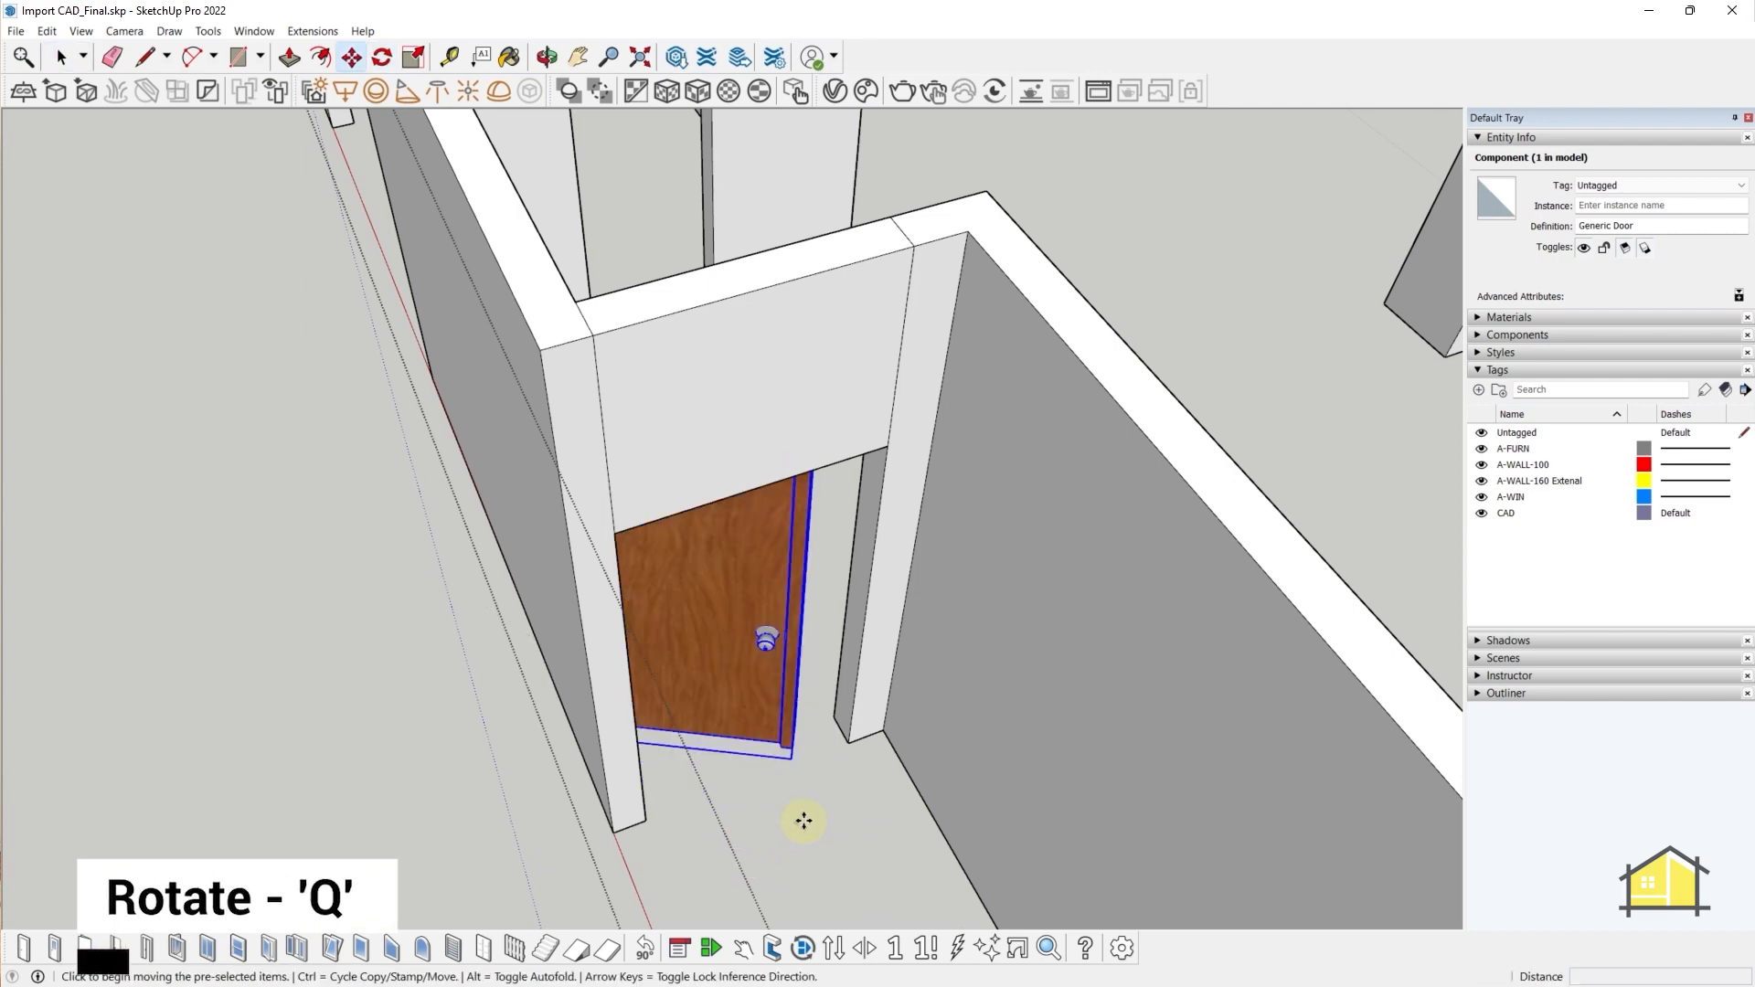
click(845, 702)
middle_drag(649, 786, 578, 784)
key(m)
scroll(637, 726, up, 4)
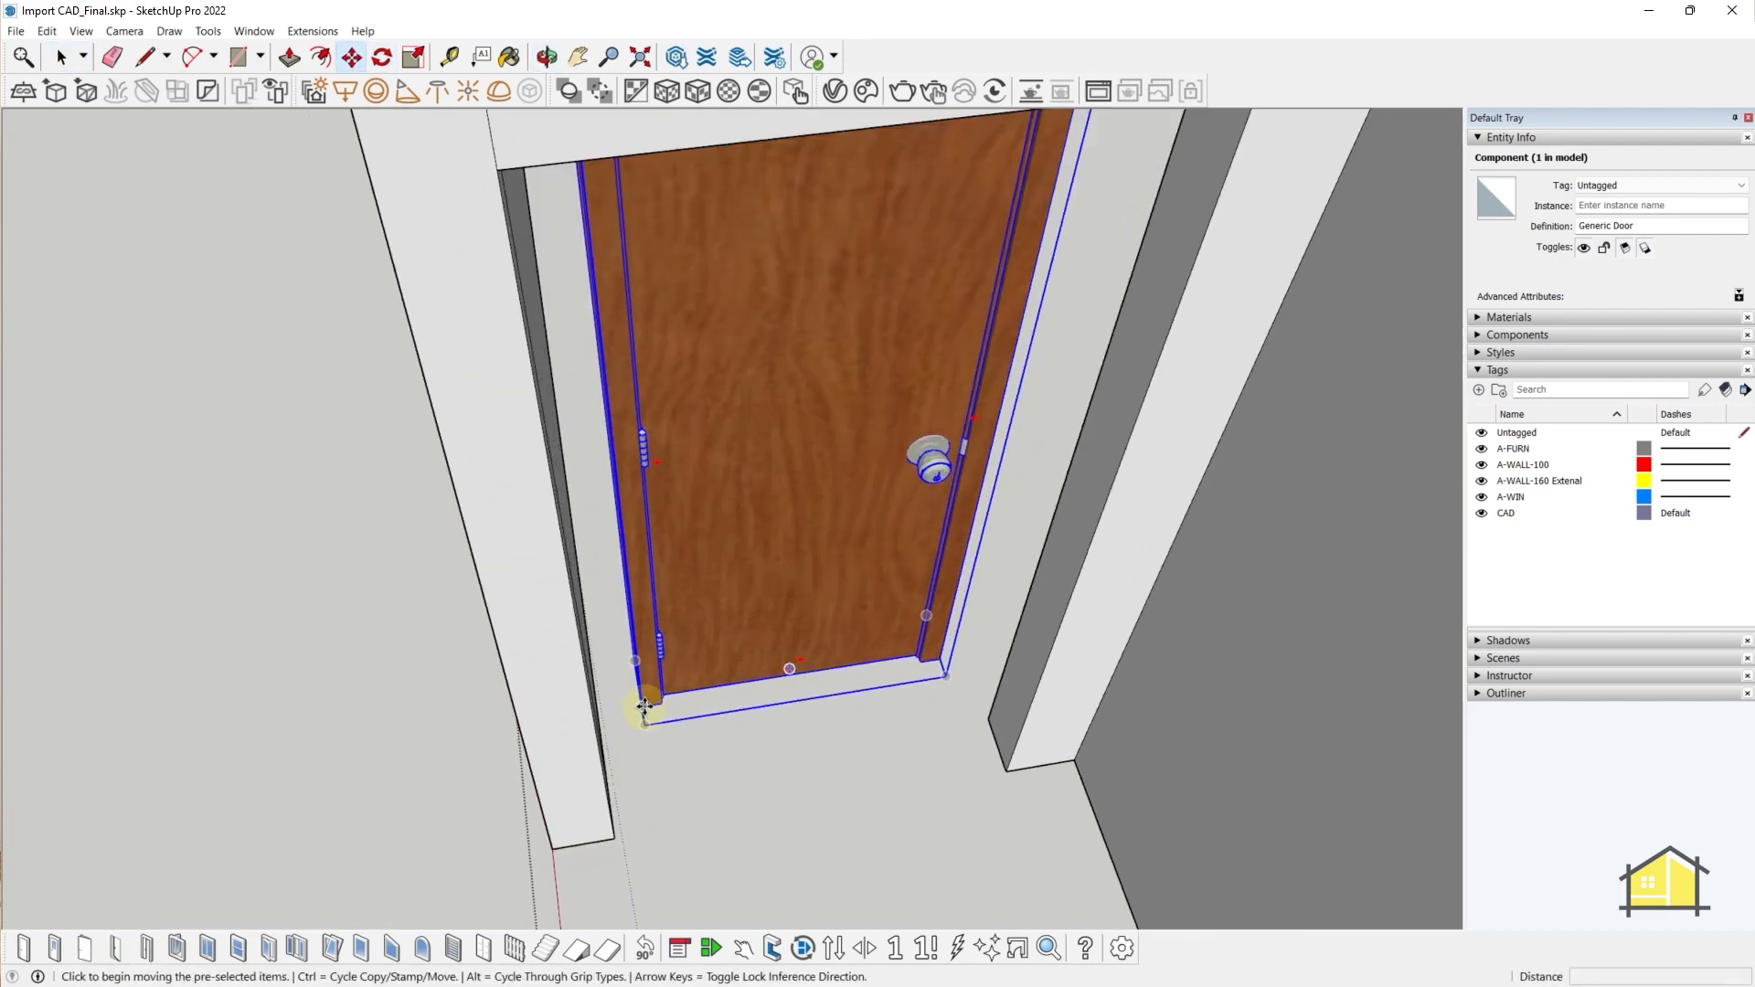
click(646, 707)
middle_drag(645, 706, 581, 816)
scroll(582, 819, up, 1)
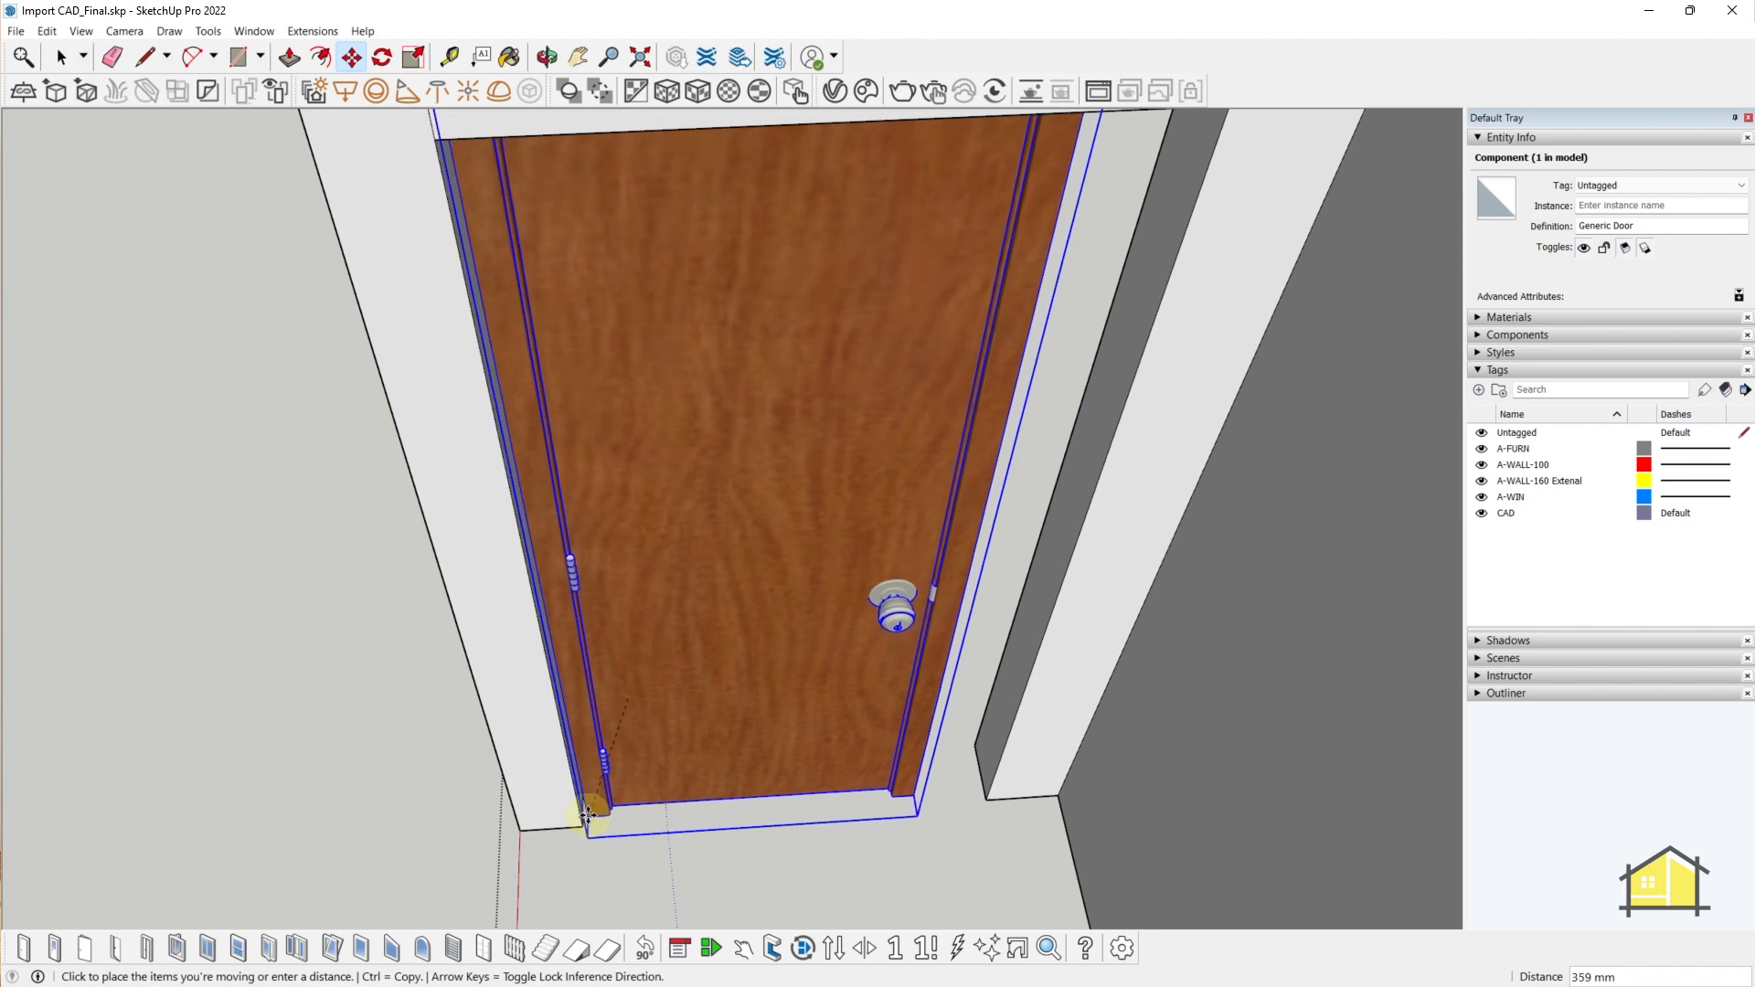
scroll(583, 820, down, 3)
middle_drag(681, 718, 777, 555)
- Scale the door's height and width to fill the opening
key(s)
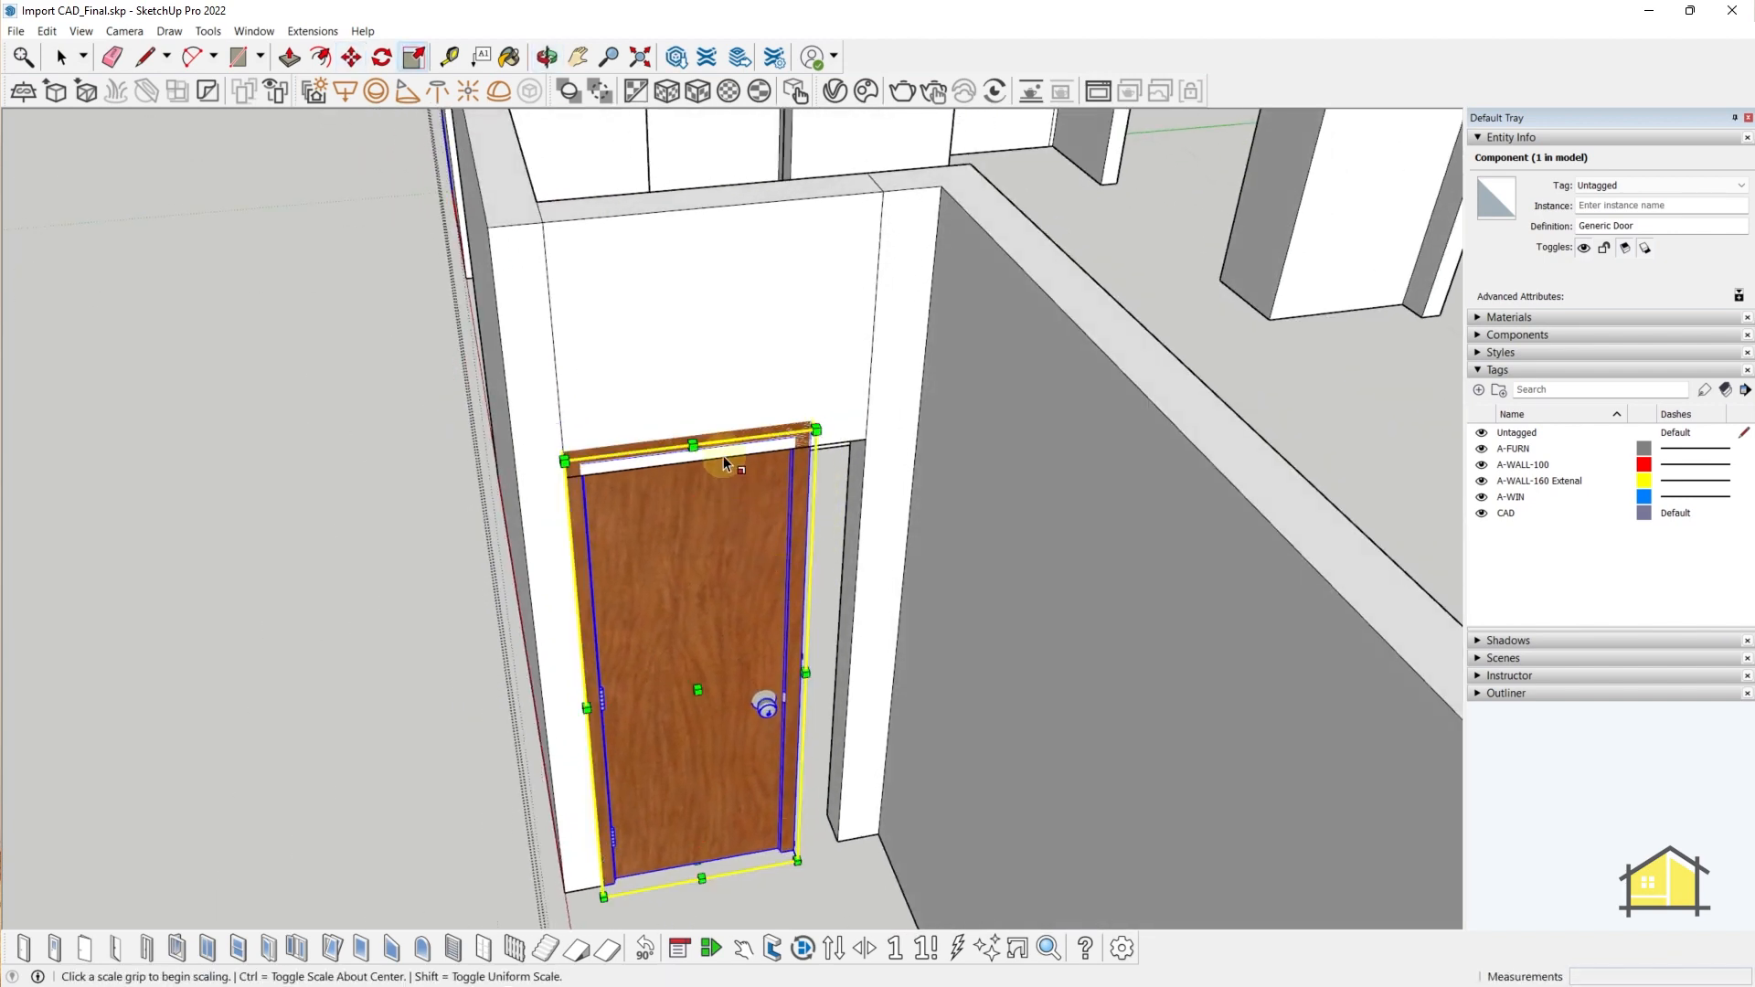
click(686, 428)
click(861, 446)
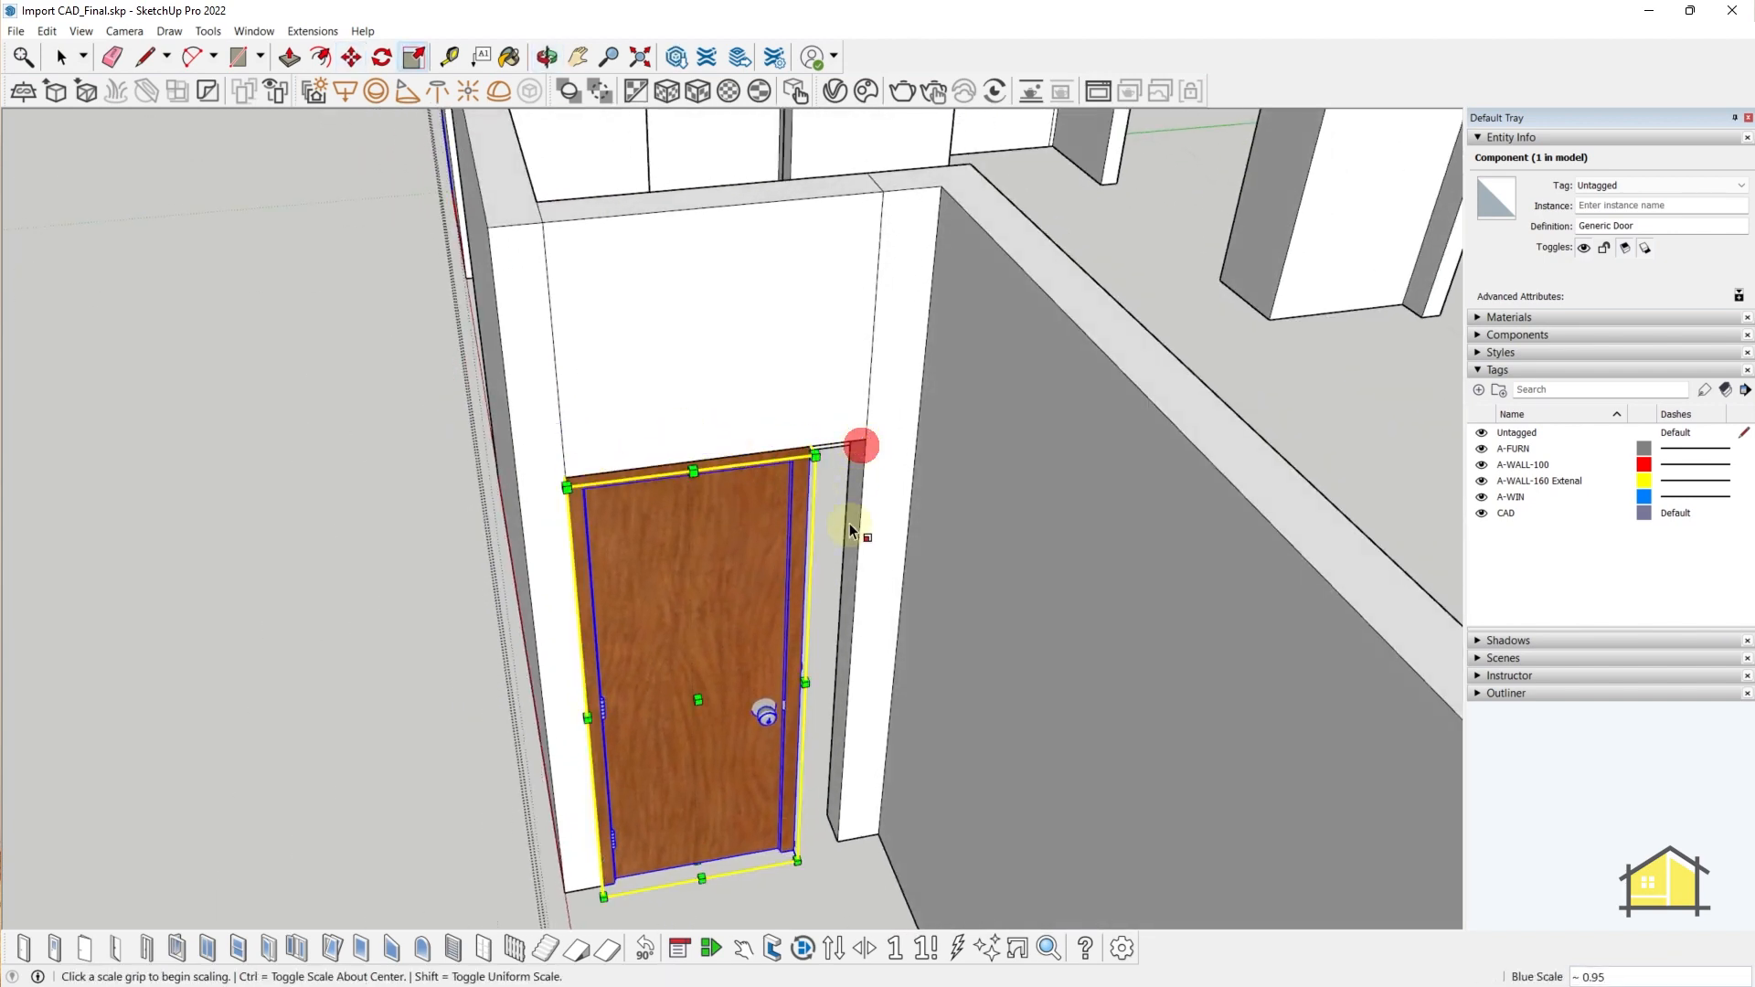
click(802, 679)
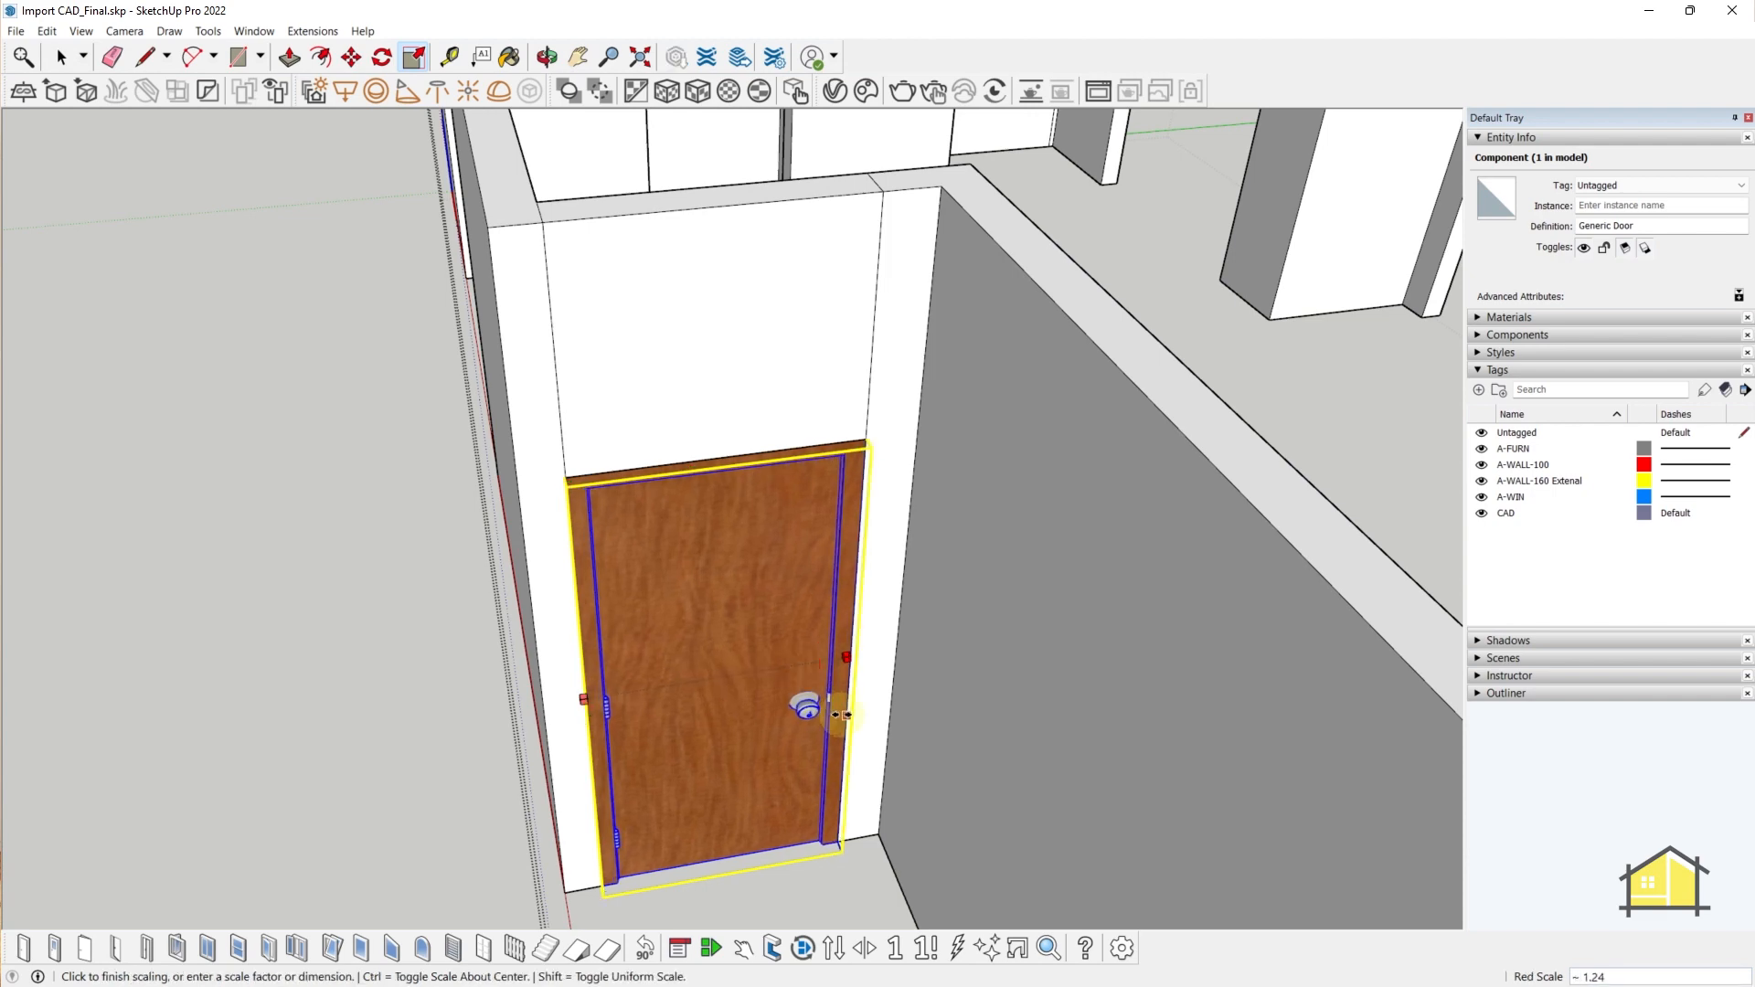
click(842, 723)
key(space)
middle_drag(843, 722, 327, 565)
- Inspect the door's fit, then delete the Generic Door
click(327, 565)
scroll(327, 565, down, 2)
scroll(827, 461, up, 6)
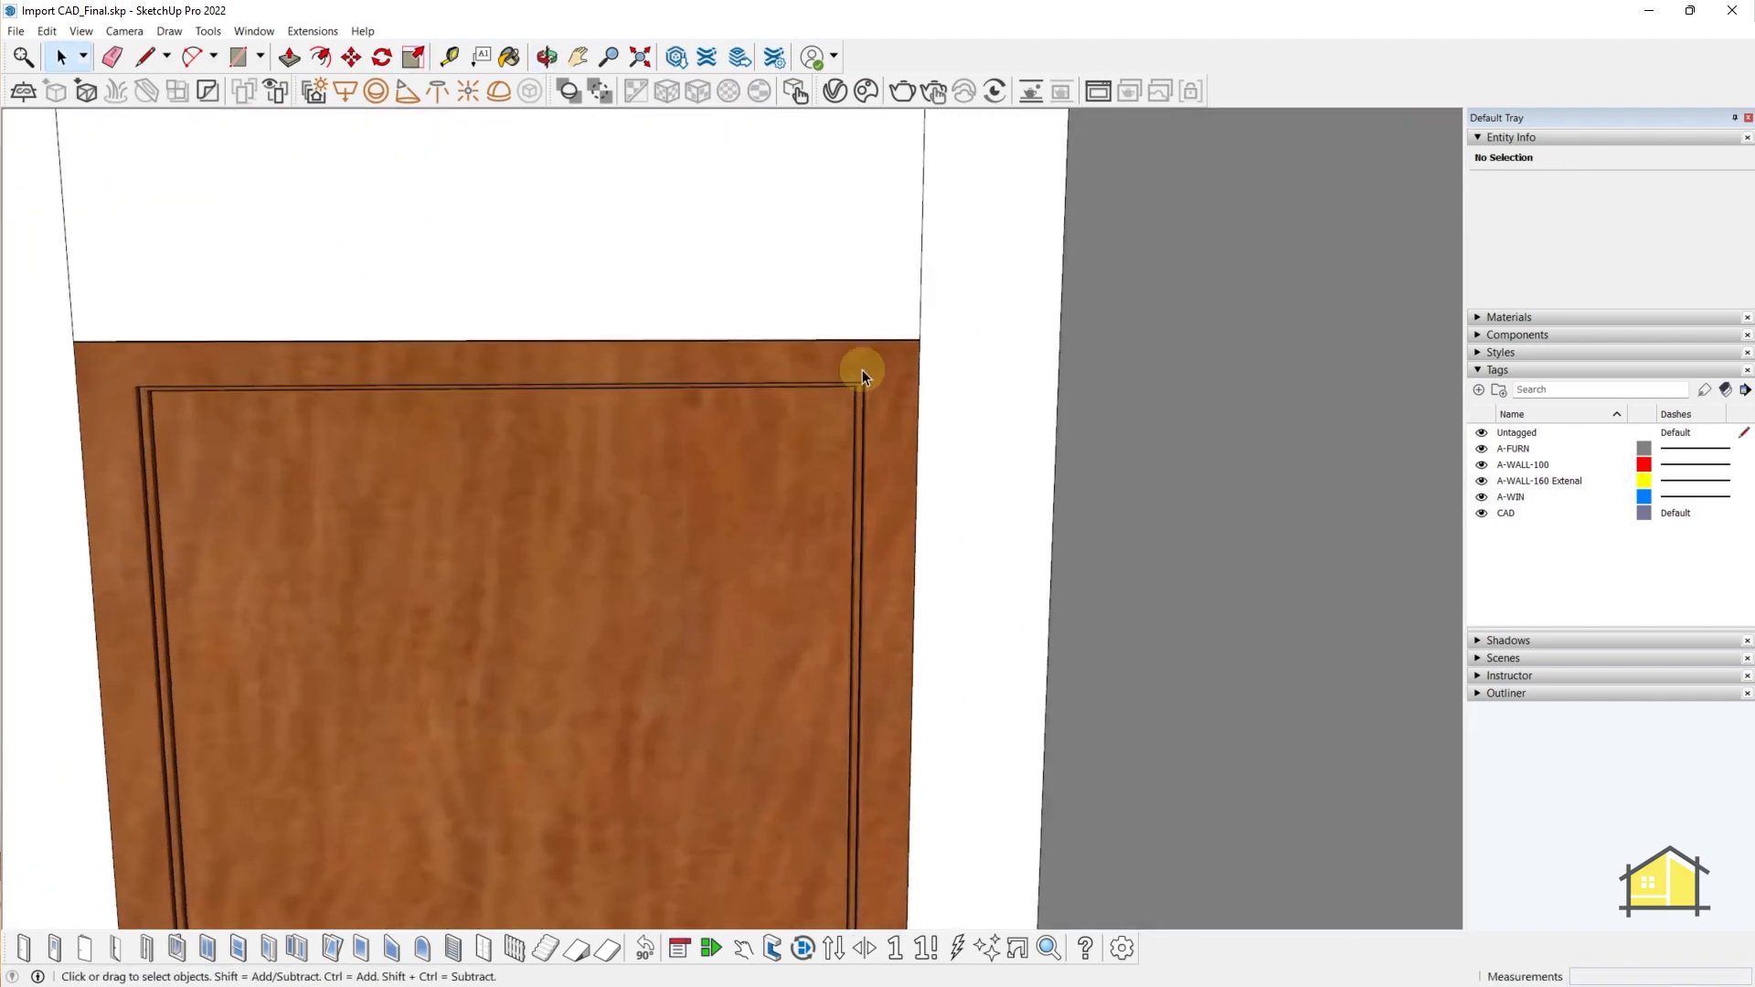
middle_drag(854, 404, 786, 633)
scroll(765, 377, down, 4)
scroll(795, 689, down, 1)
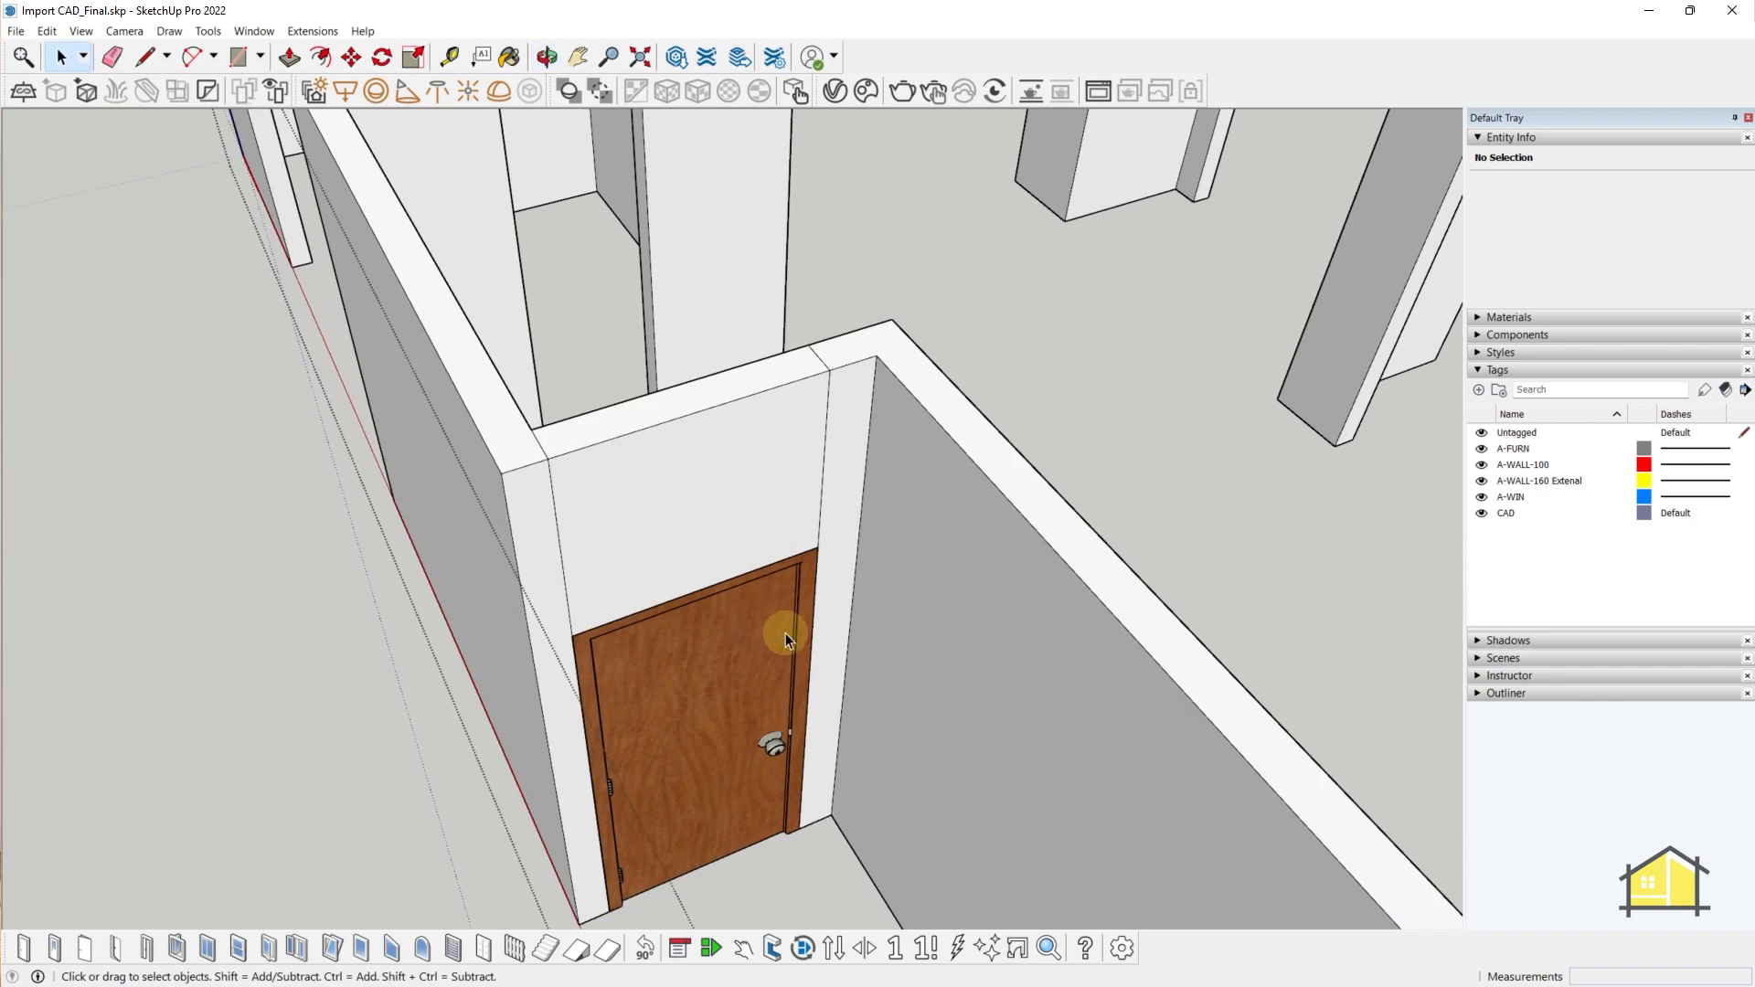
click(704, 651)
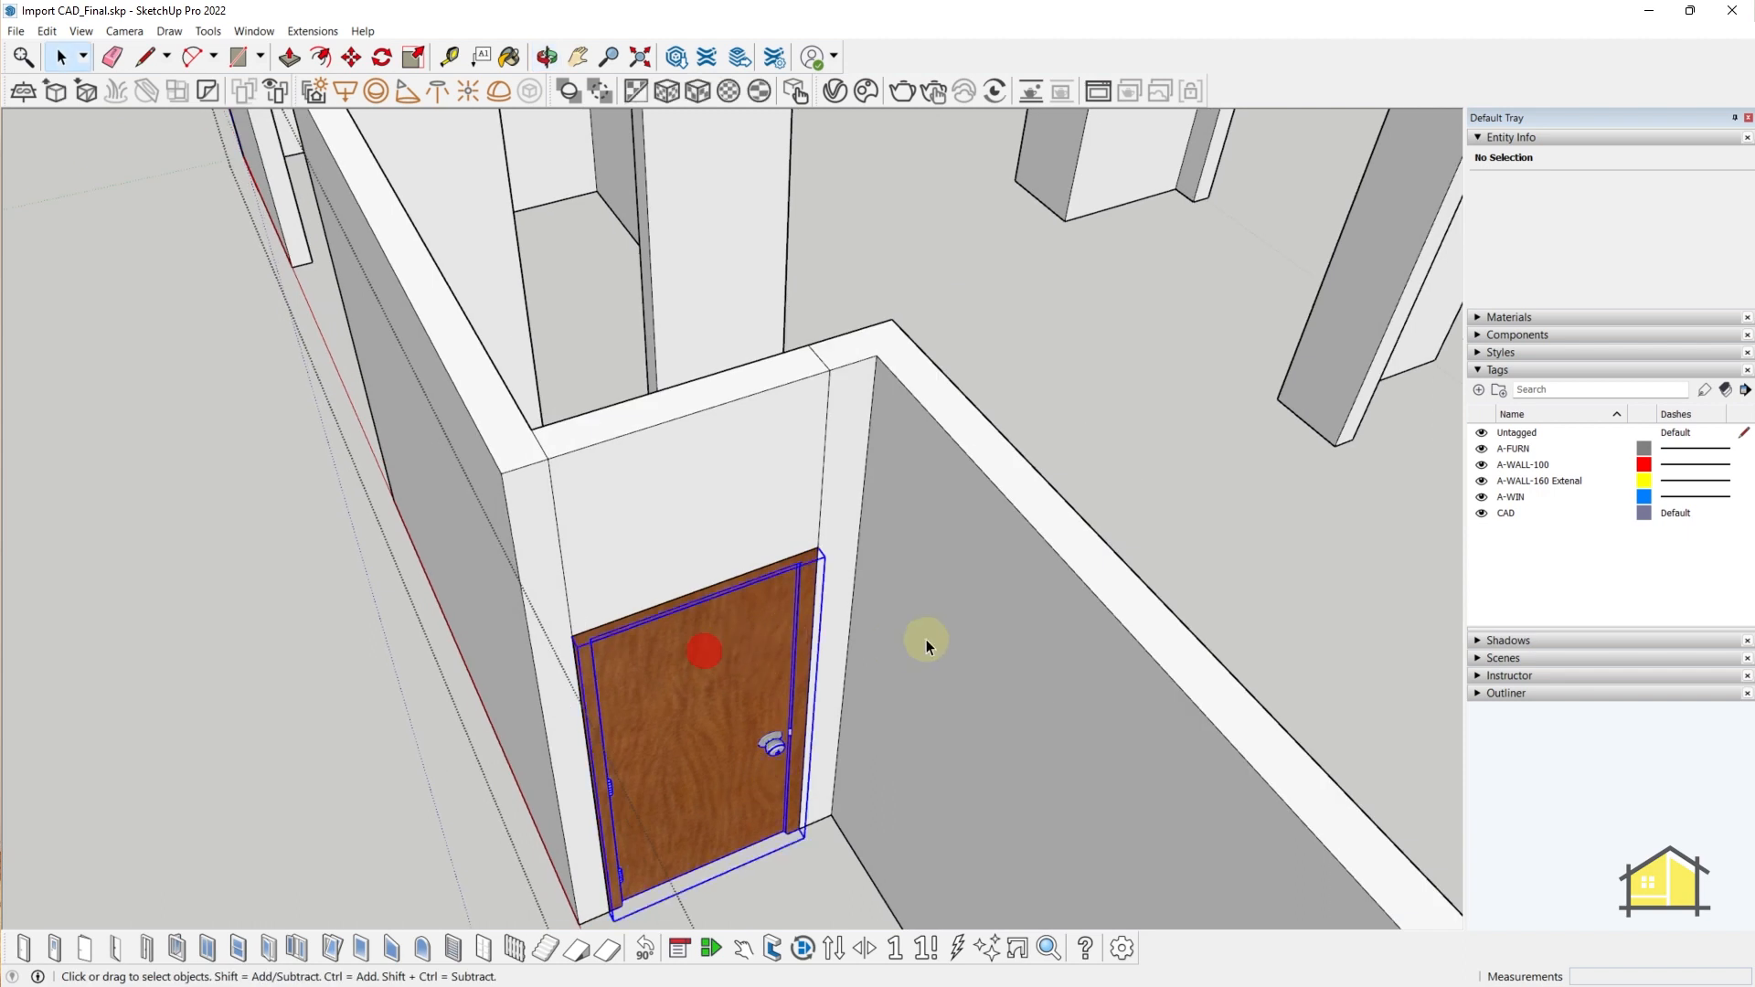
key(Delete)
- Open 3D Warehouse and filter the door results to live component models
click(253, 31)
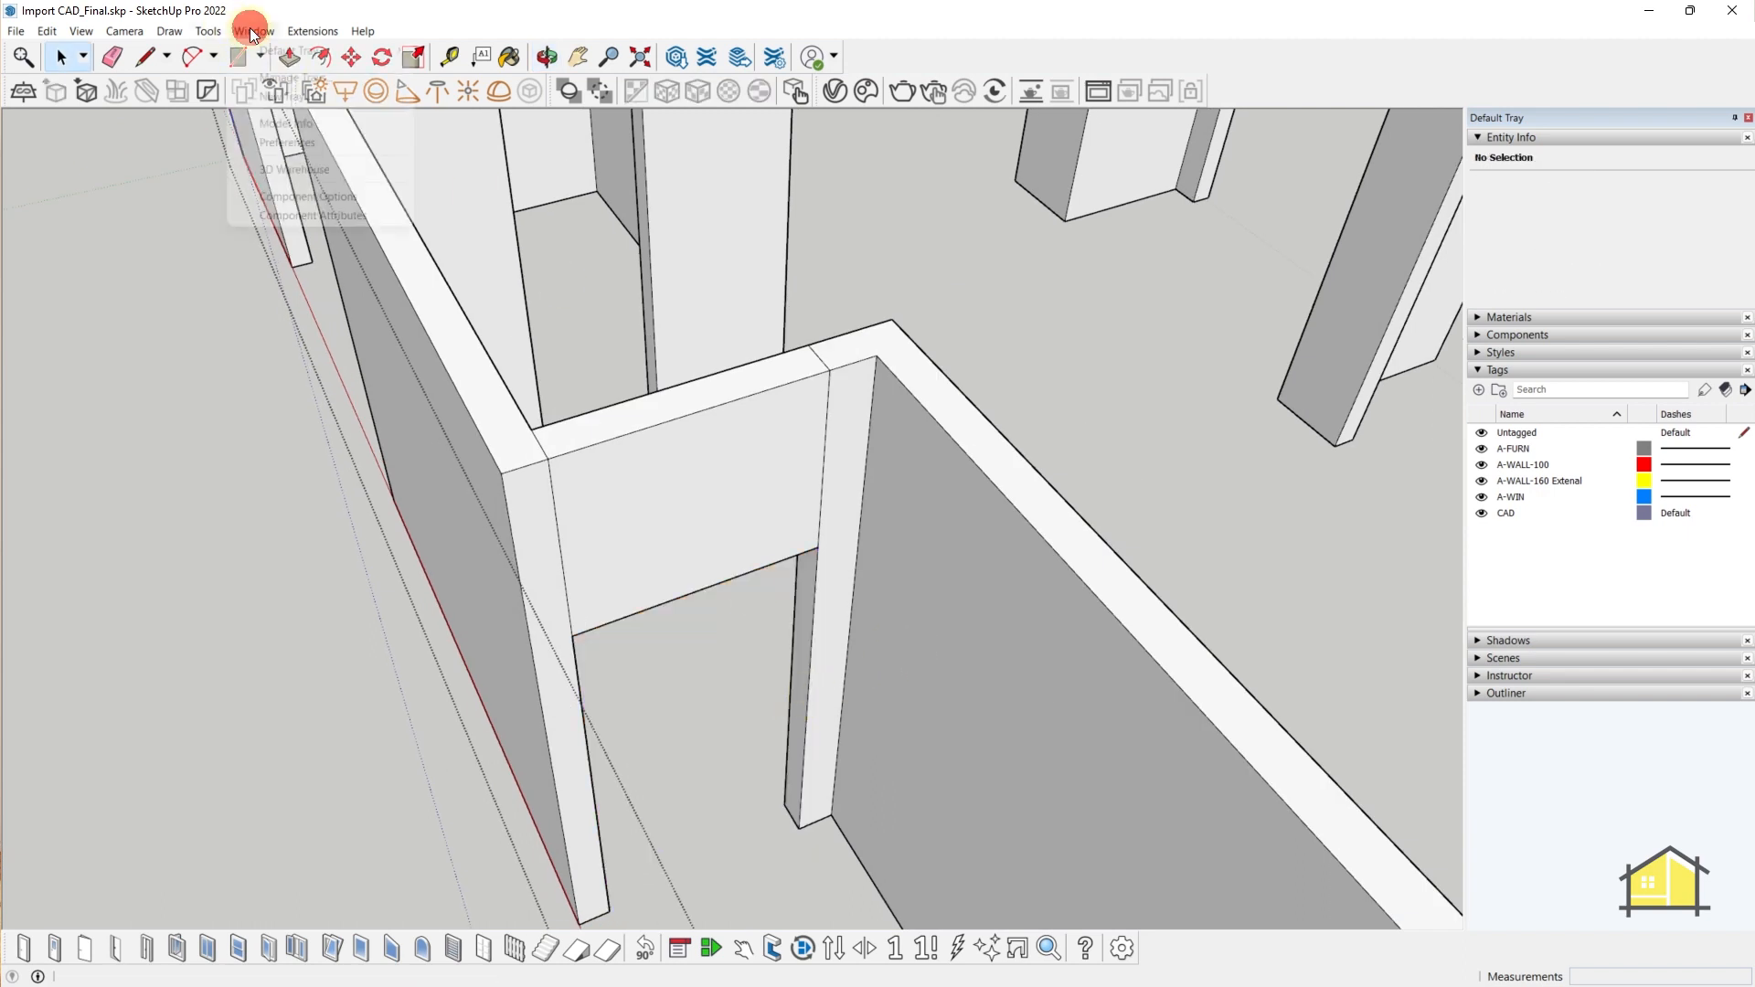
click(289, 166)
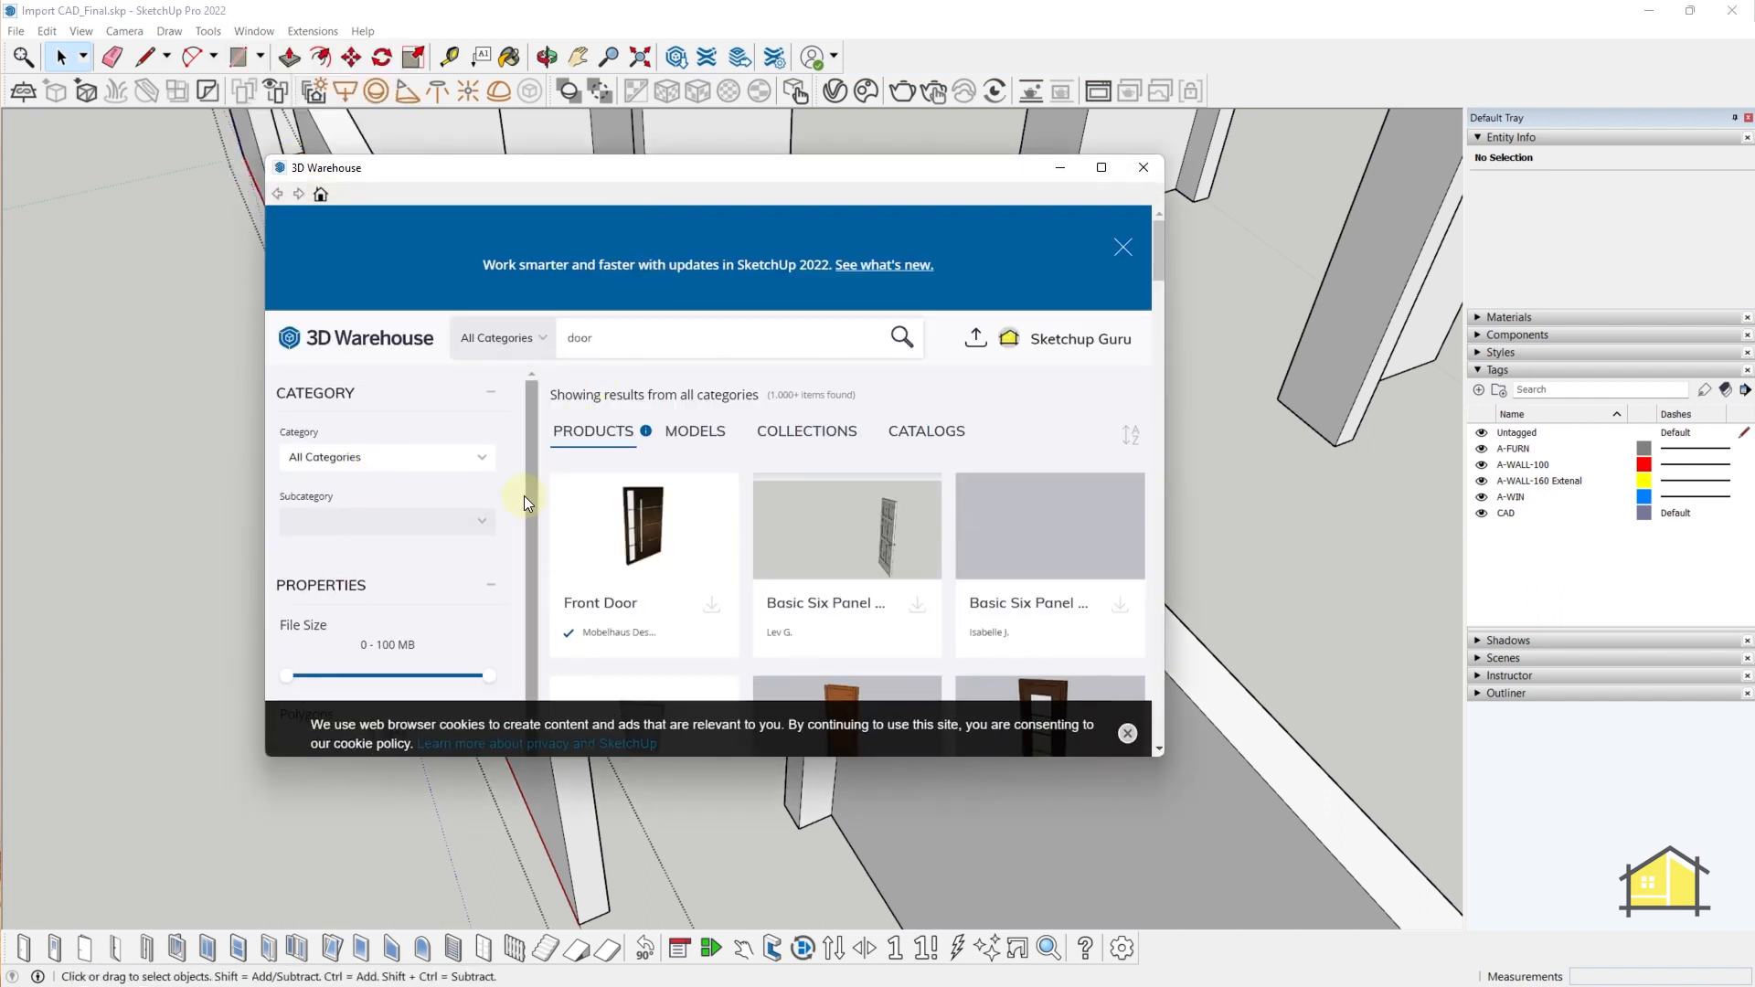
scroll(414, 572, down, 3)
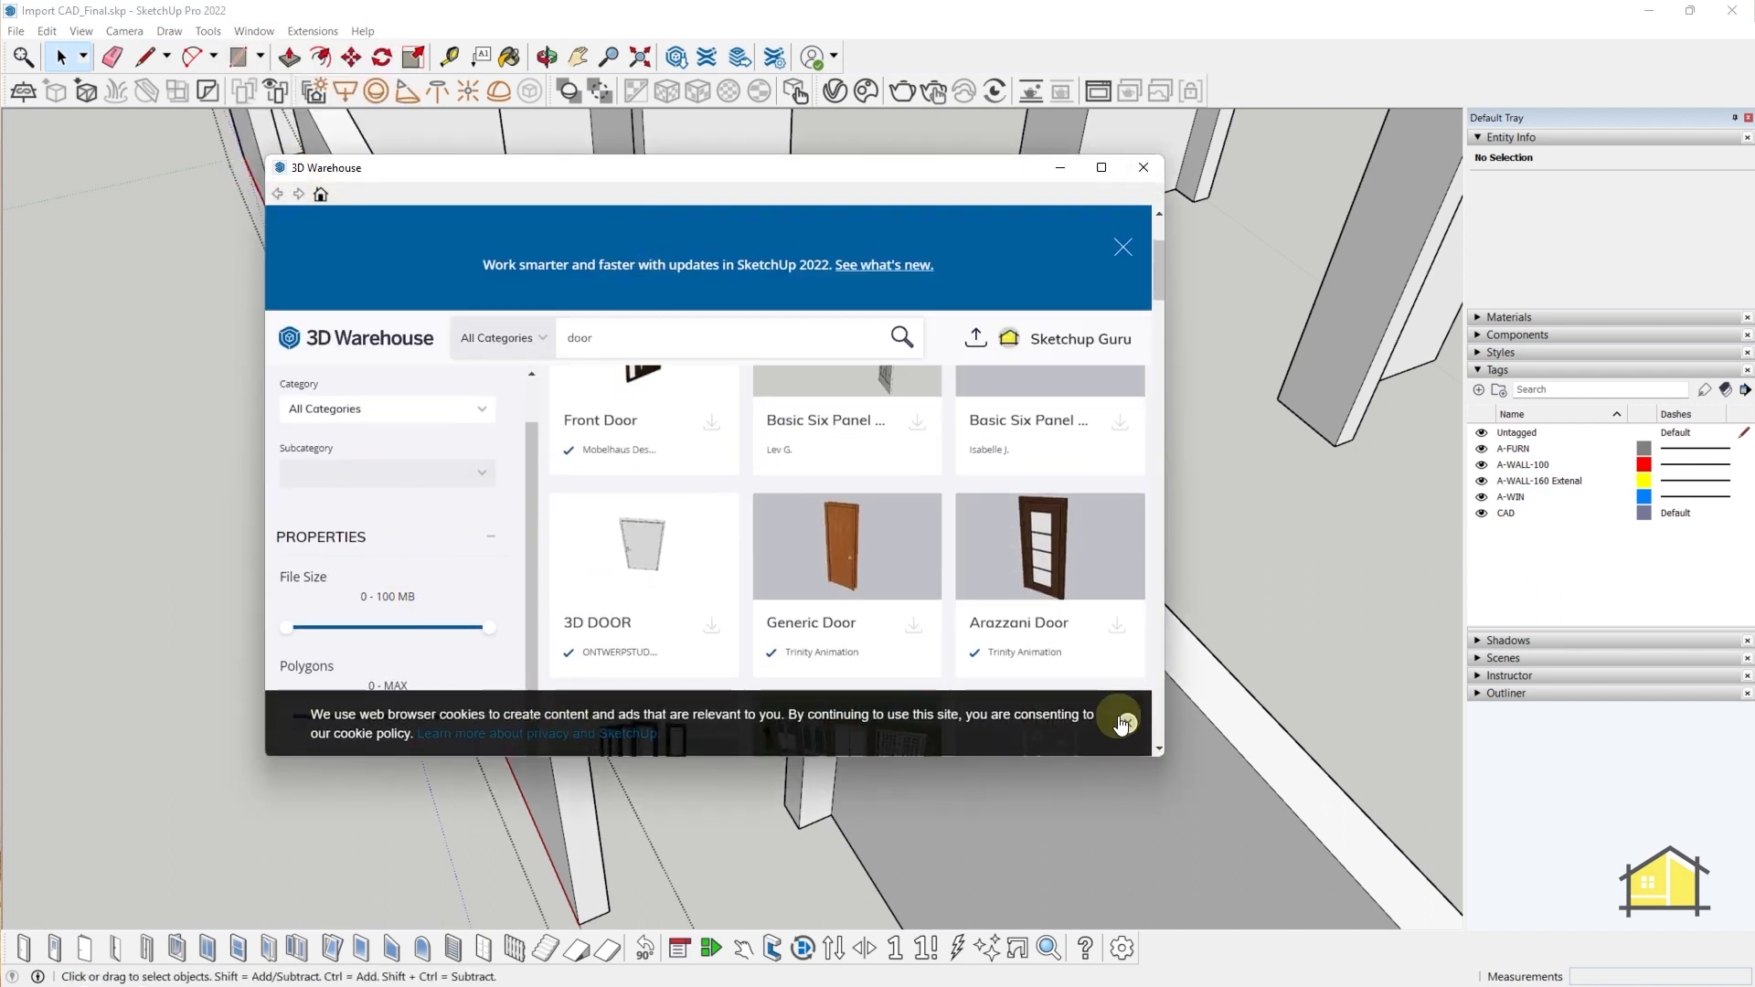
click(1122, 724)
scroll(393, 621, up, 1)
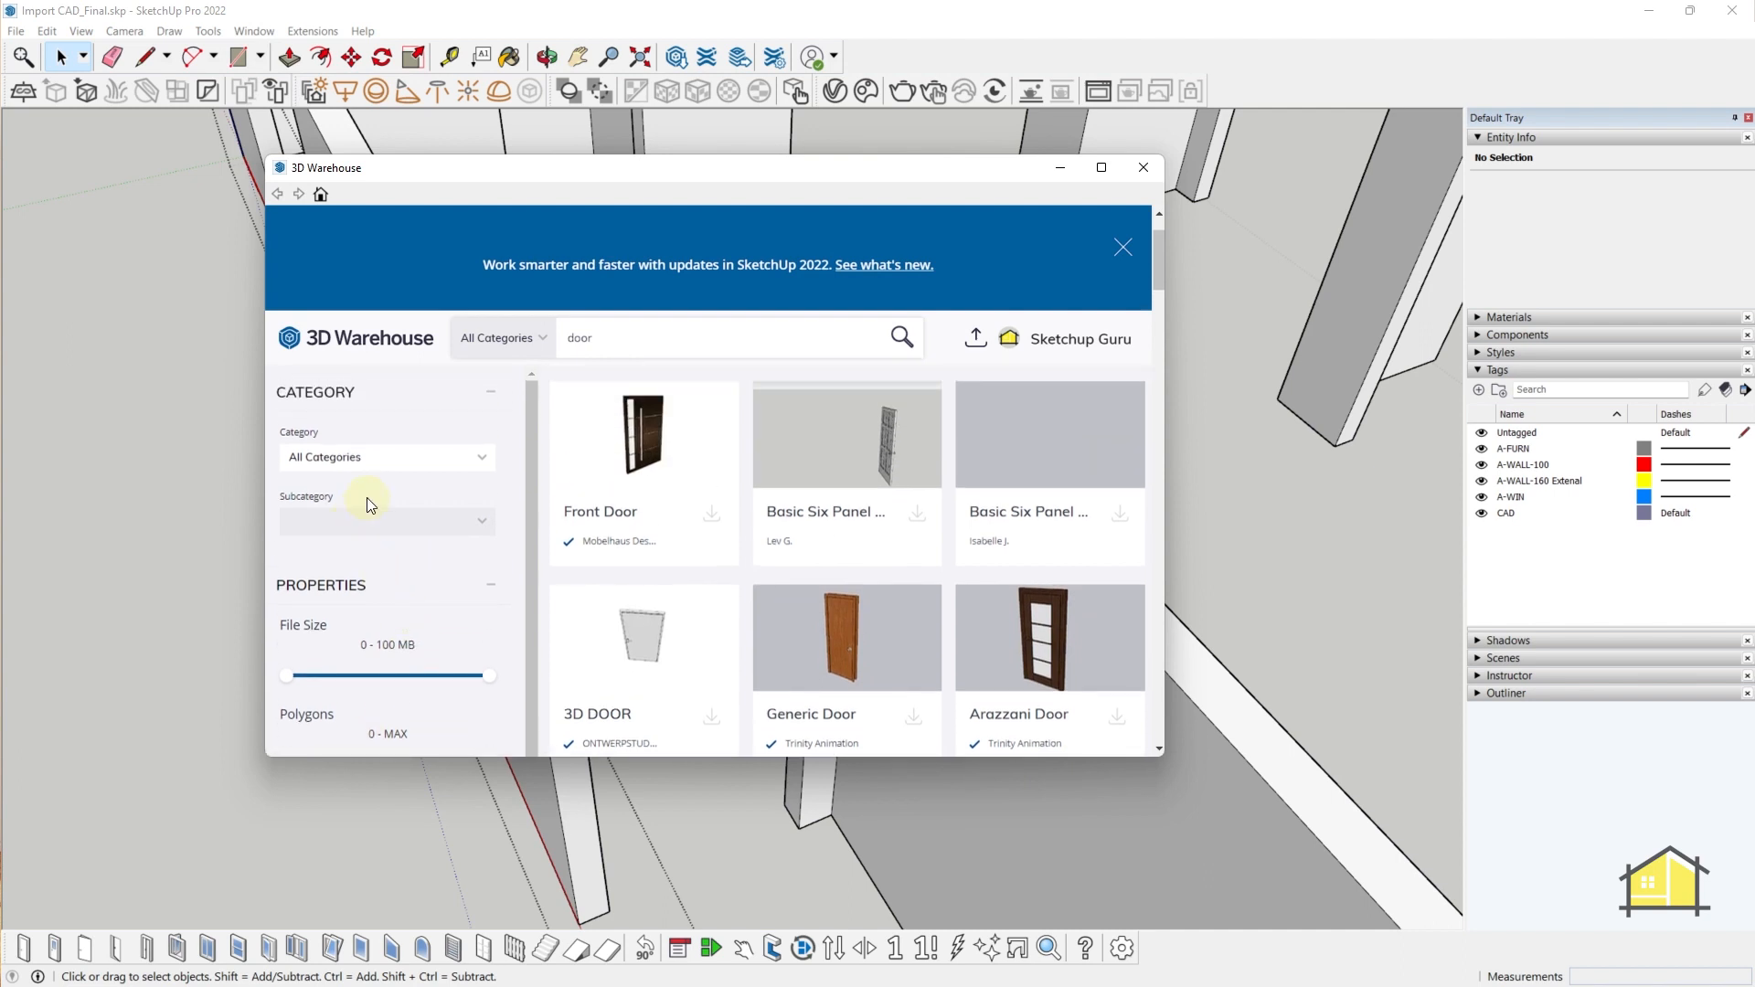
scroll(365, 503, down, 1)
click(345, 539)
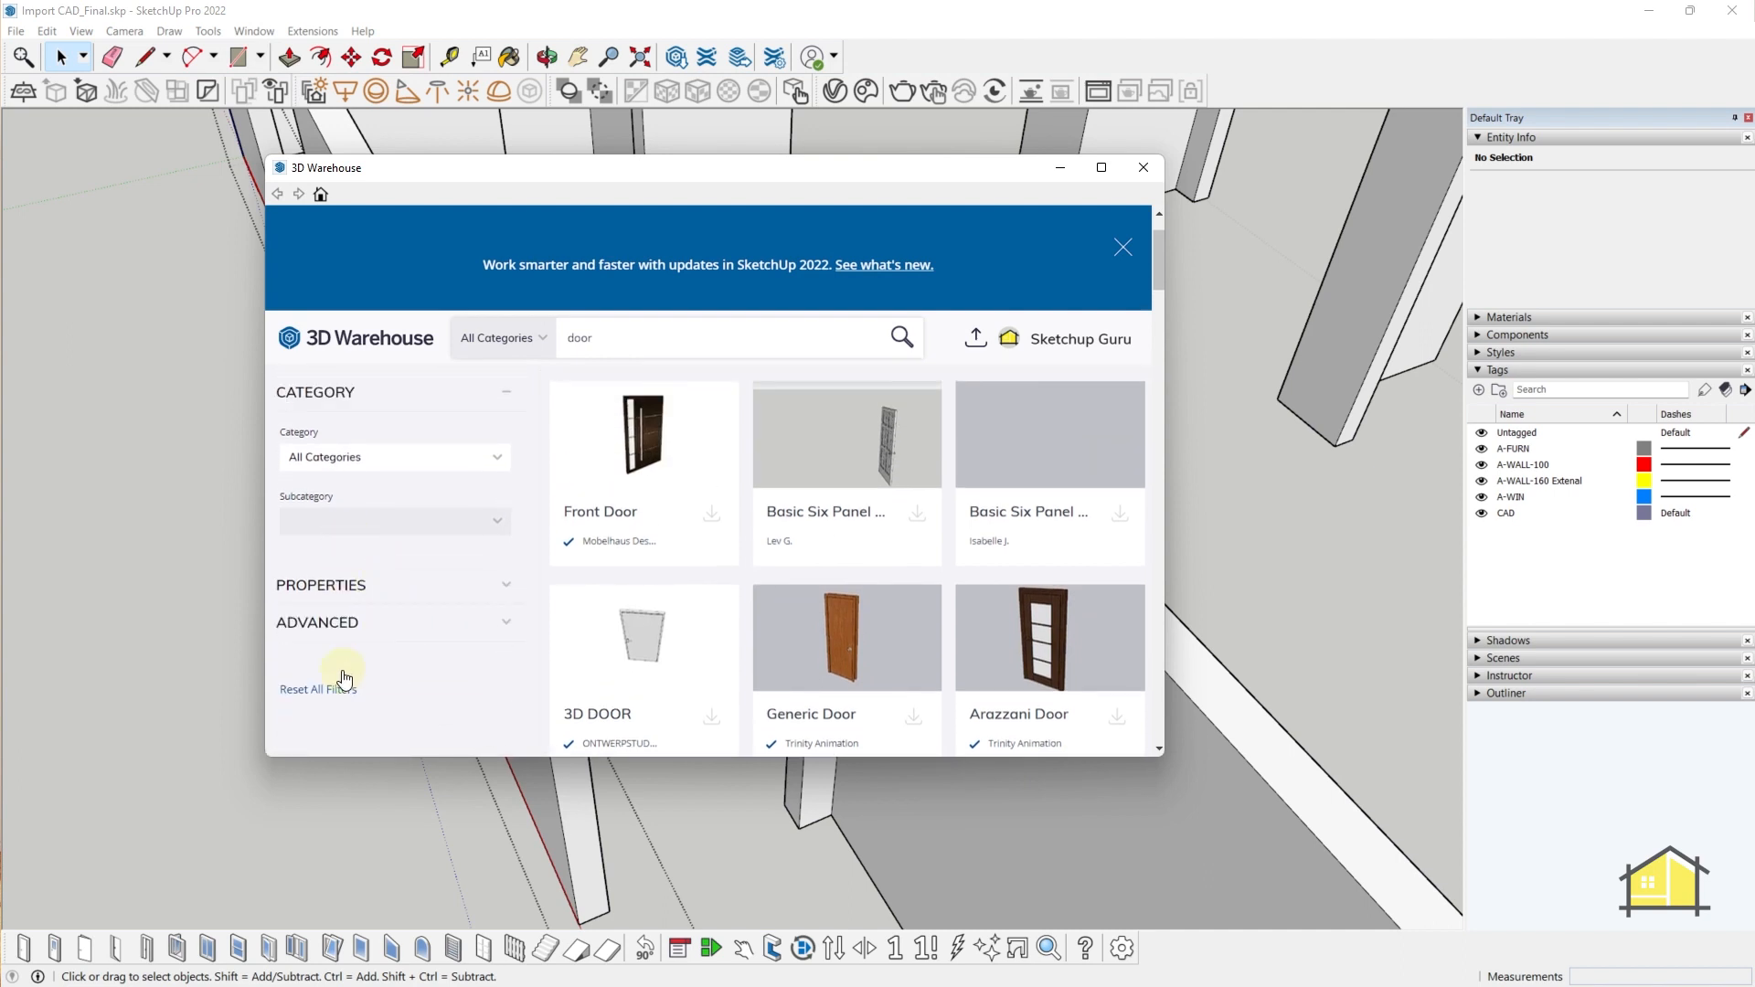
click(322, 620)
click(479, 671)
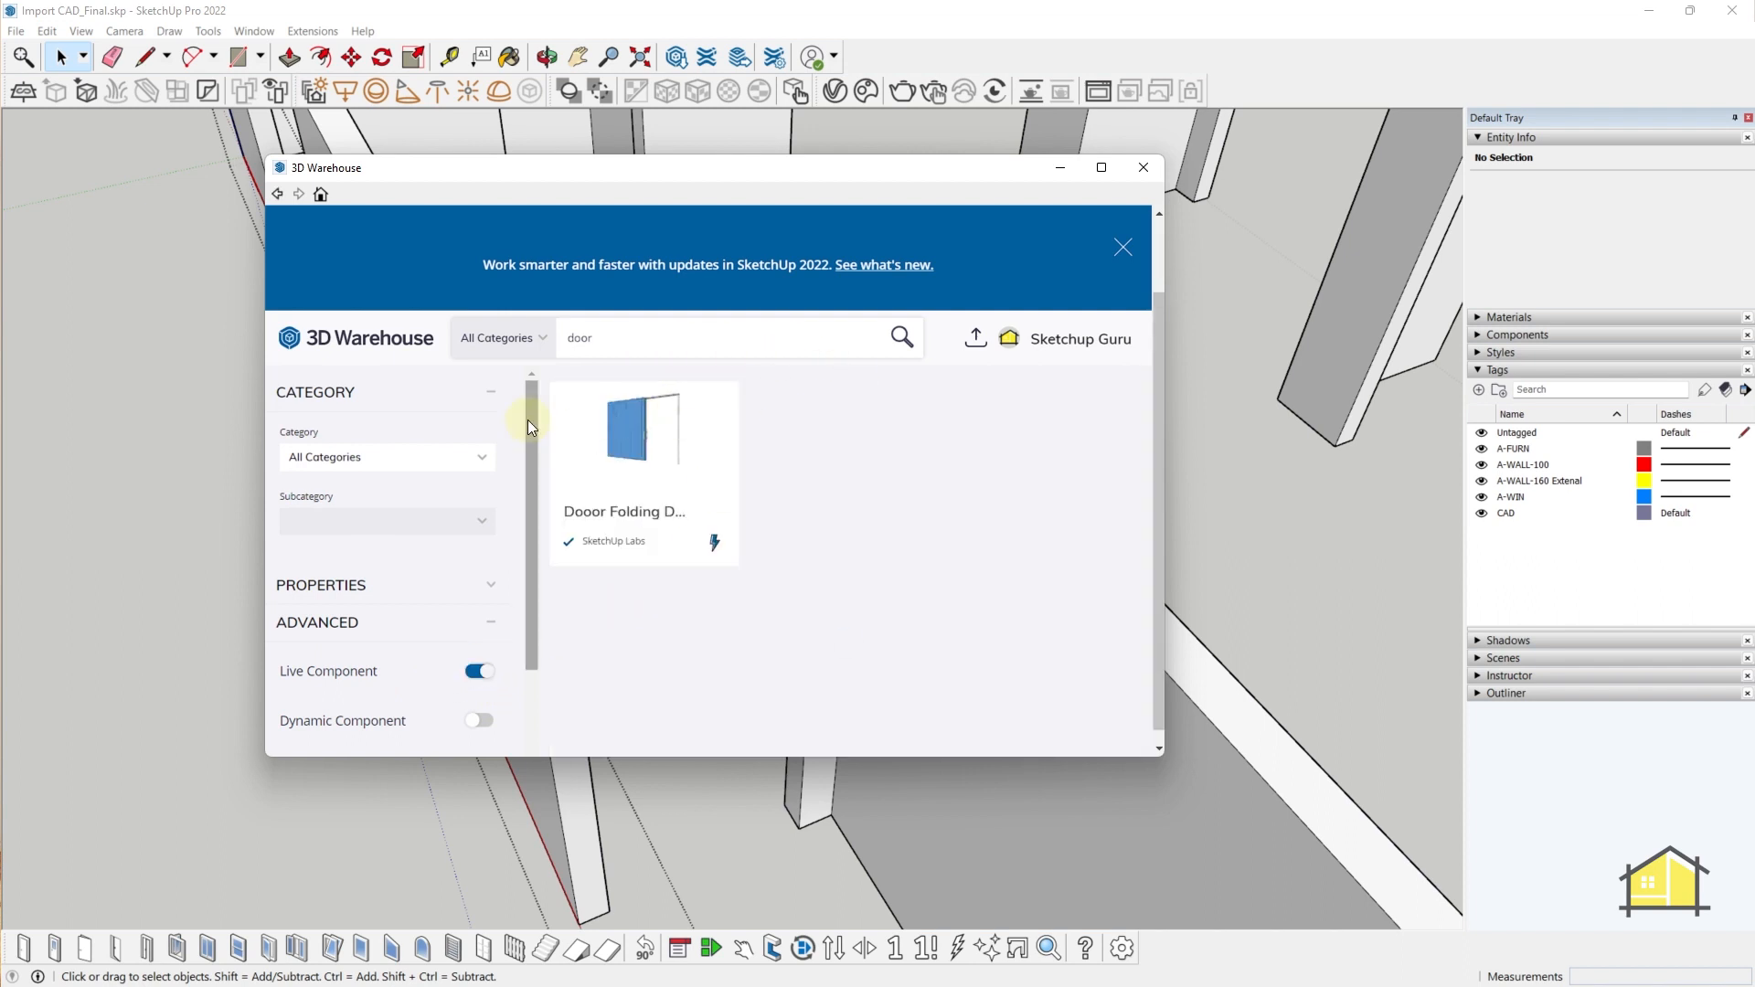
click(690, 433)
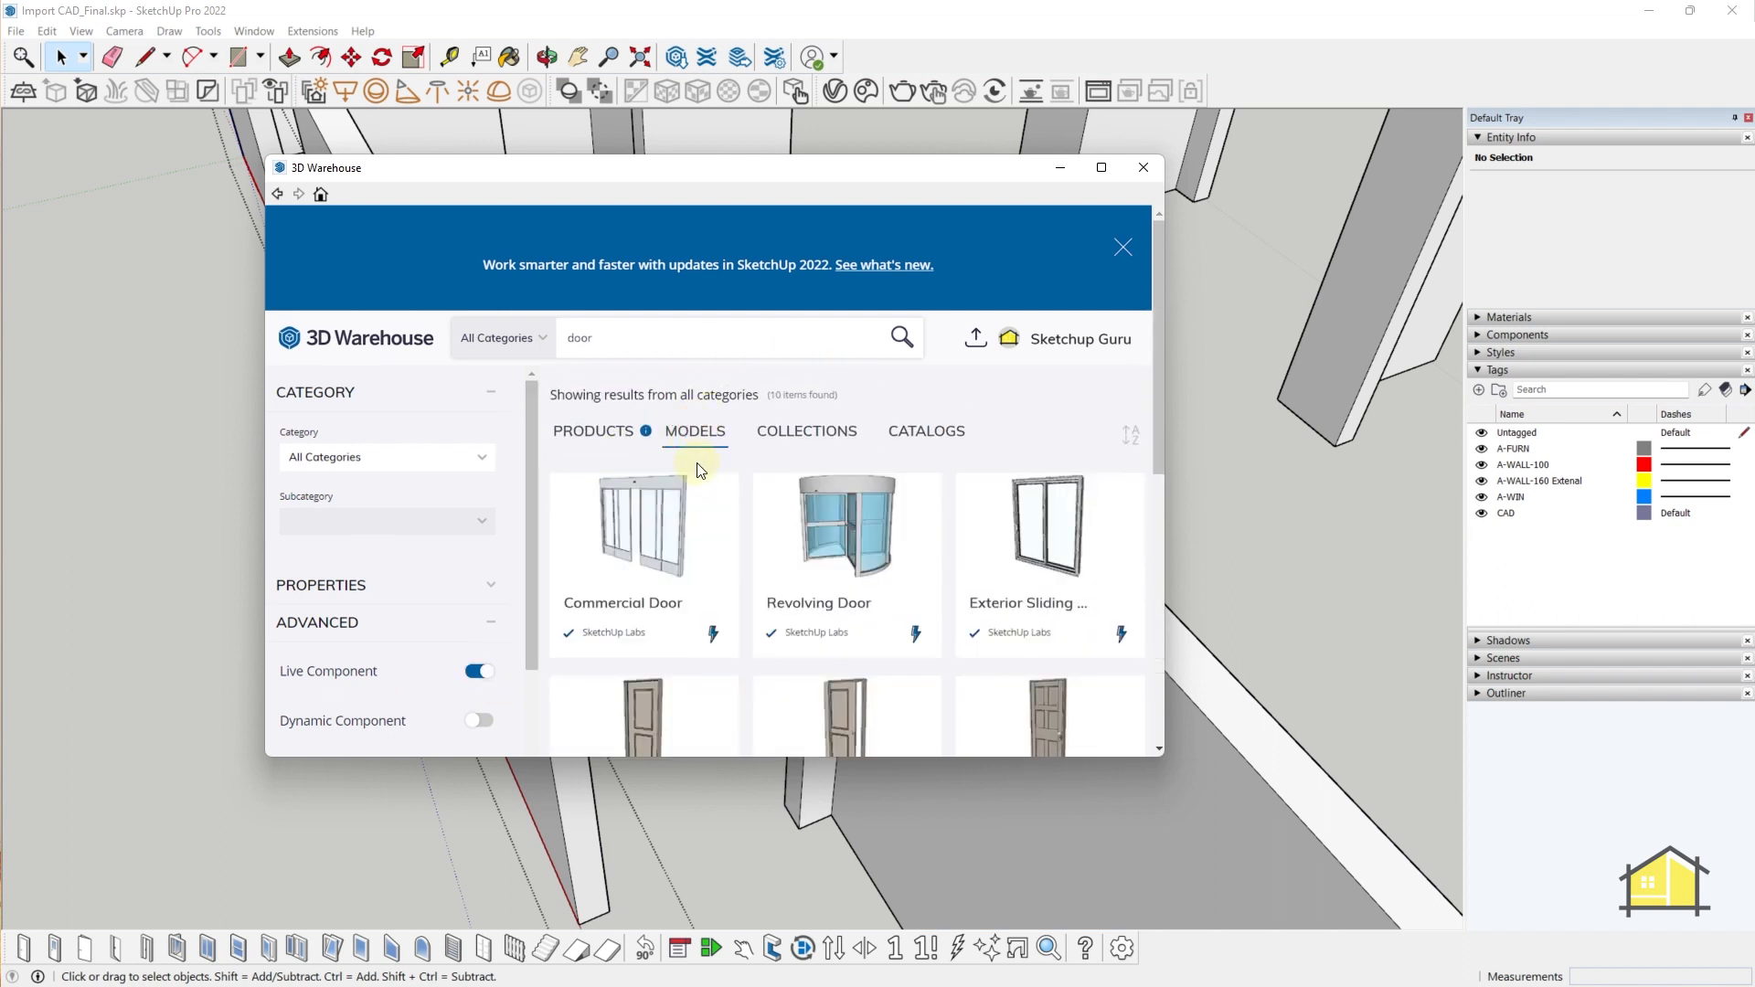
- Download the Residential Interior Door and load it into the model
scroll(744, 558, down, 2)
scroll(716, 462, up, 2)
scroll(728, 482, down, 2)
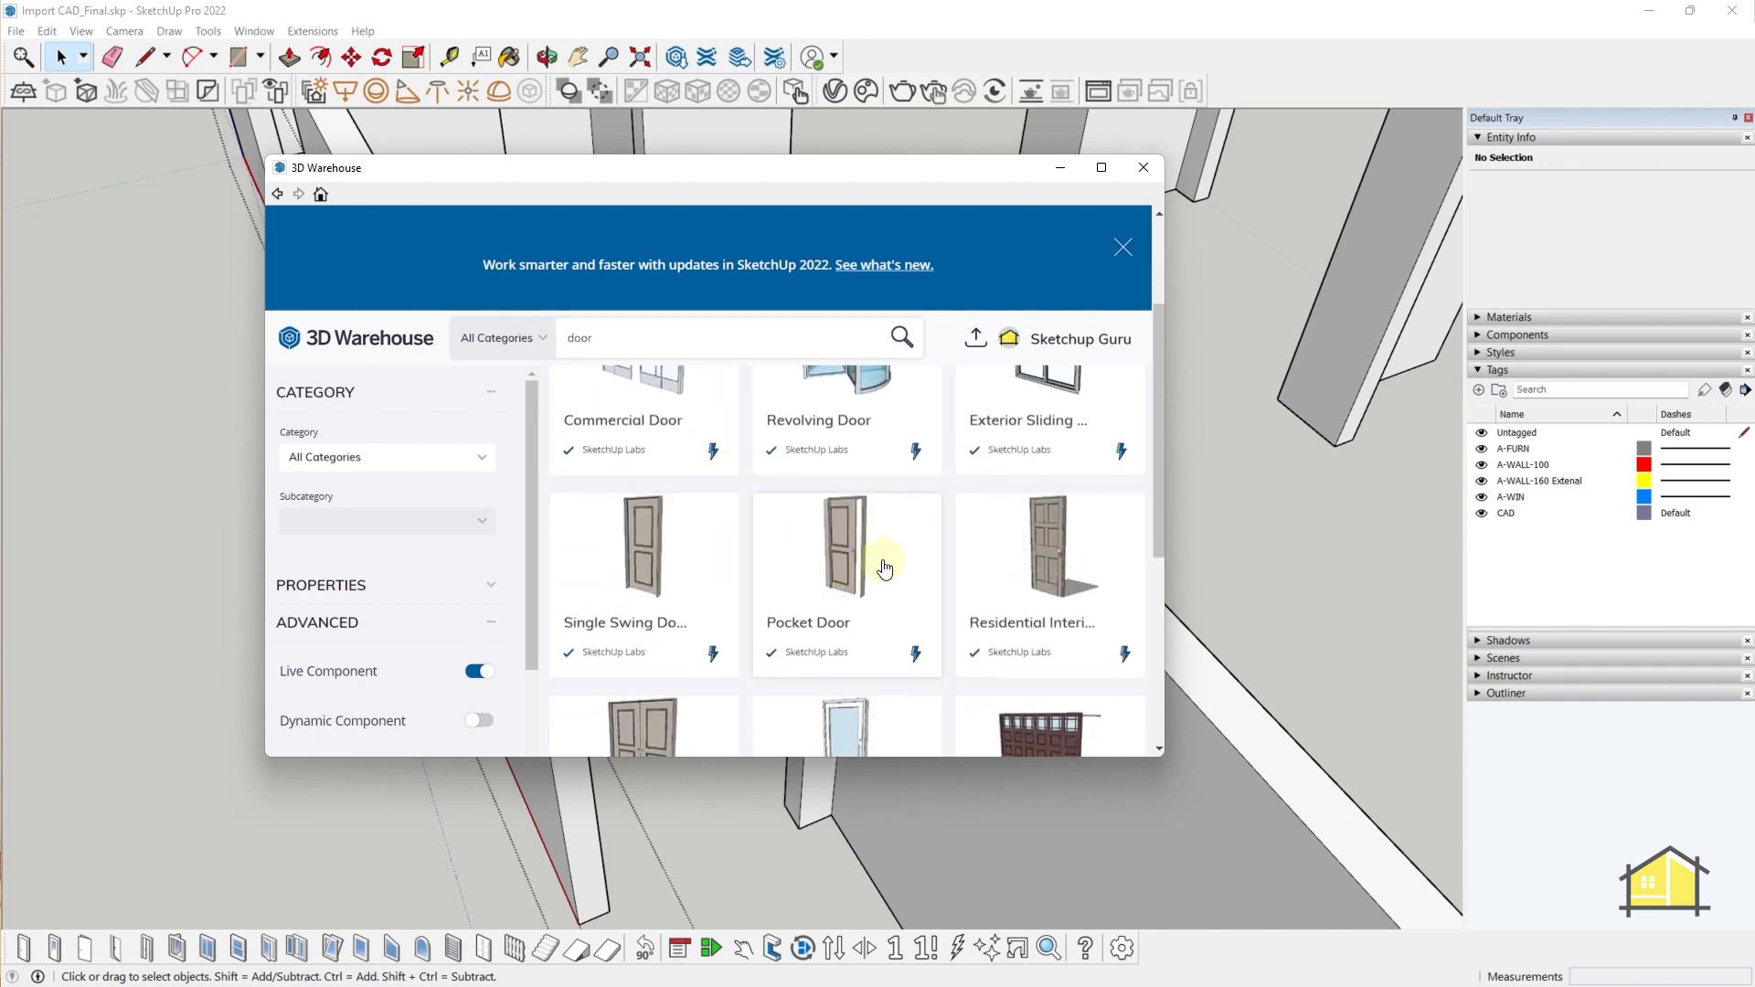
scroll(882, 571, down, 2)
scroll(878, 576, up, 1)
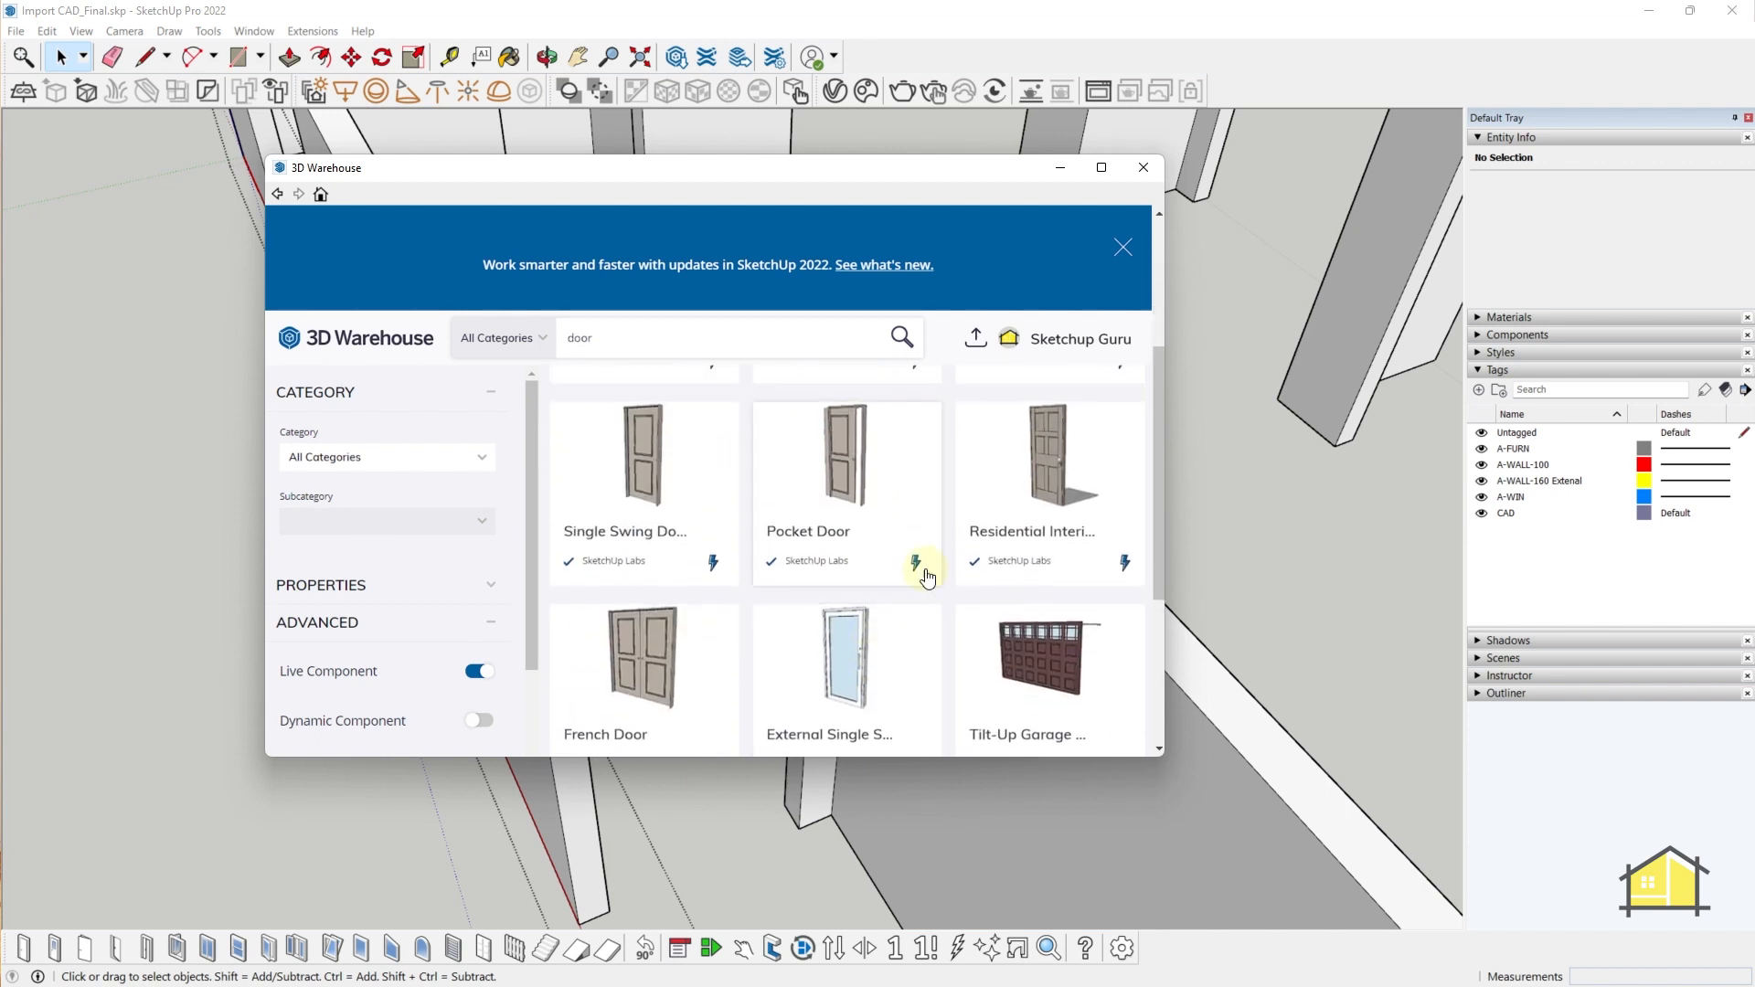
click(1043, 457)
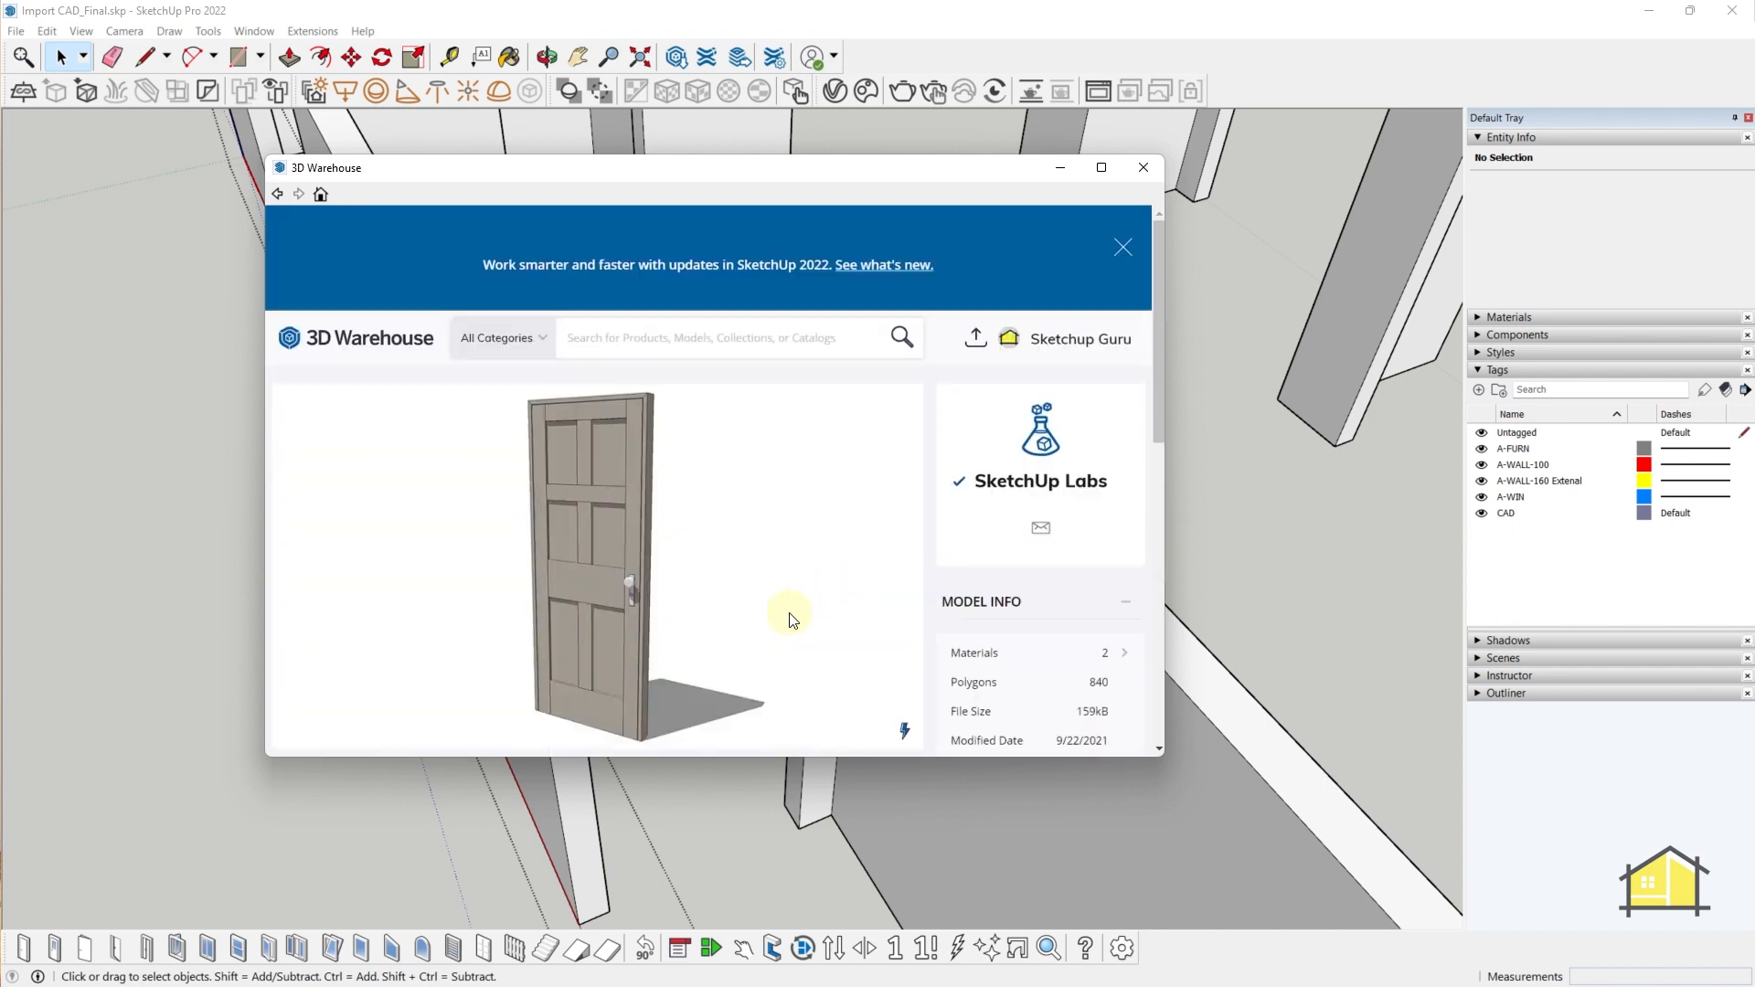
scroll(788, 603, down, 3)
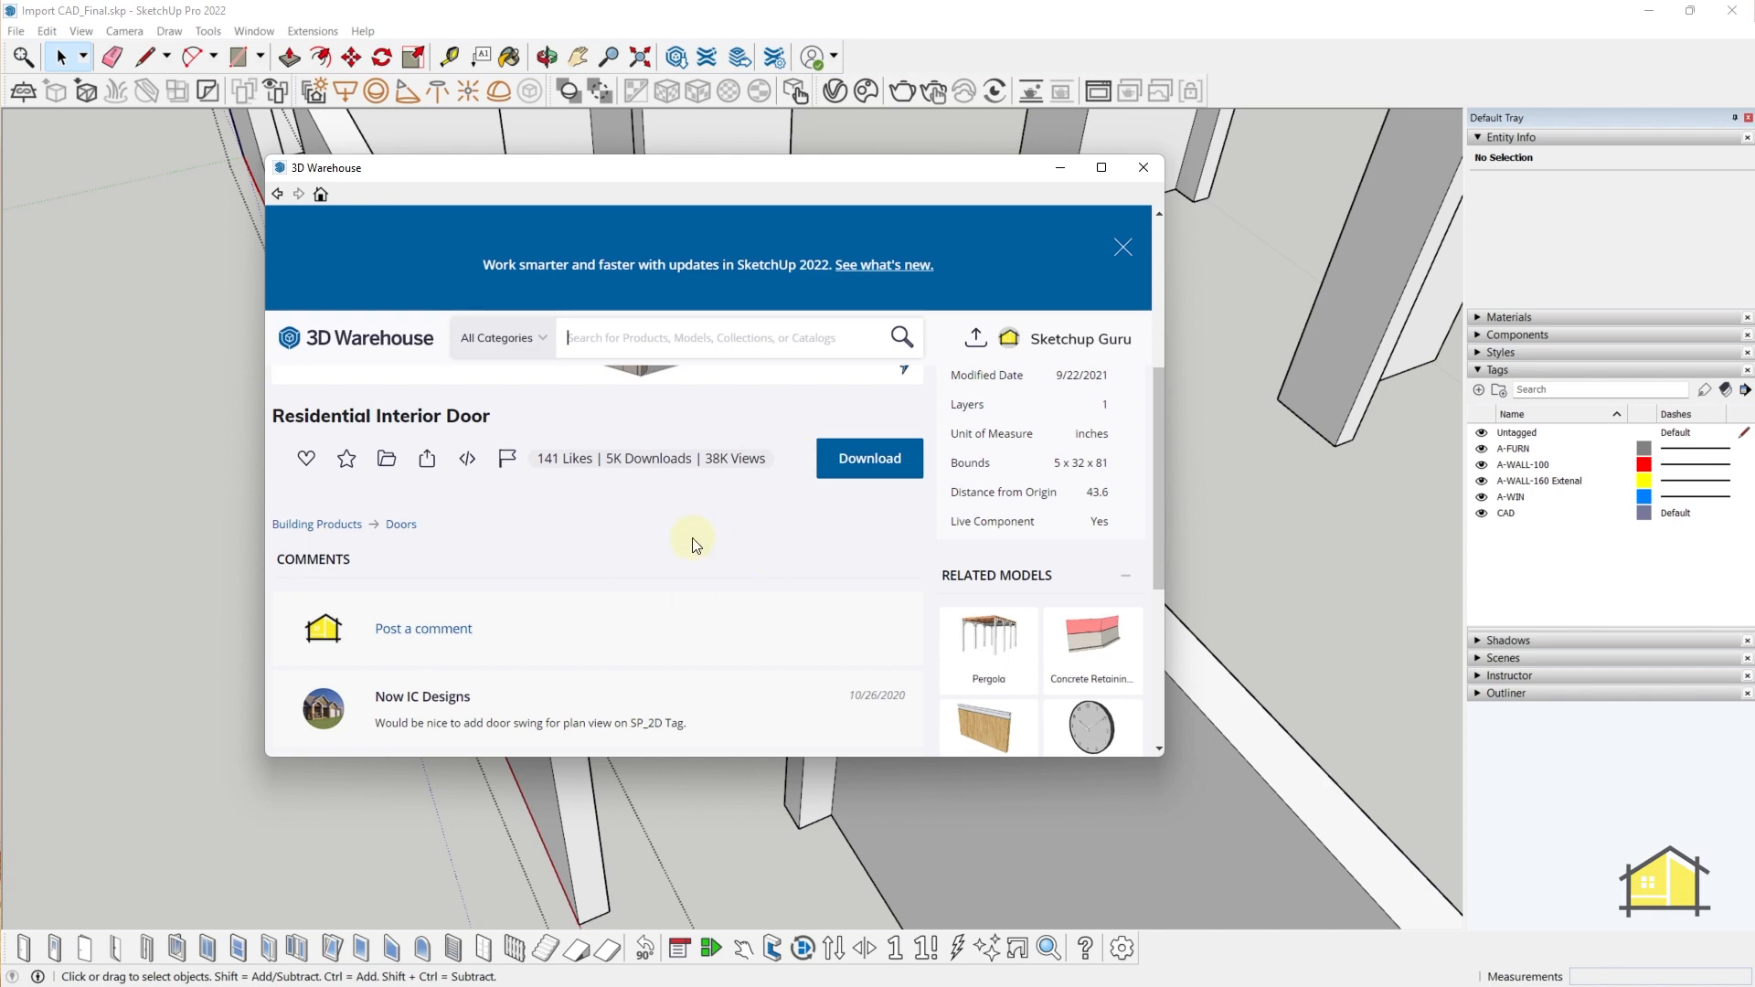
click(857, 476)
click(644, 508)
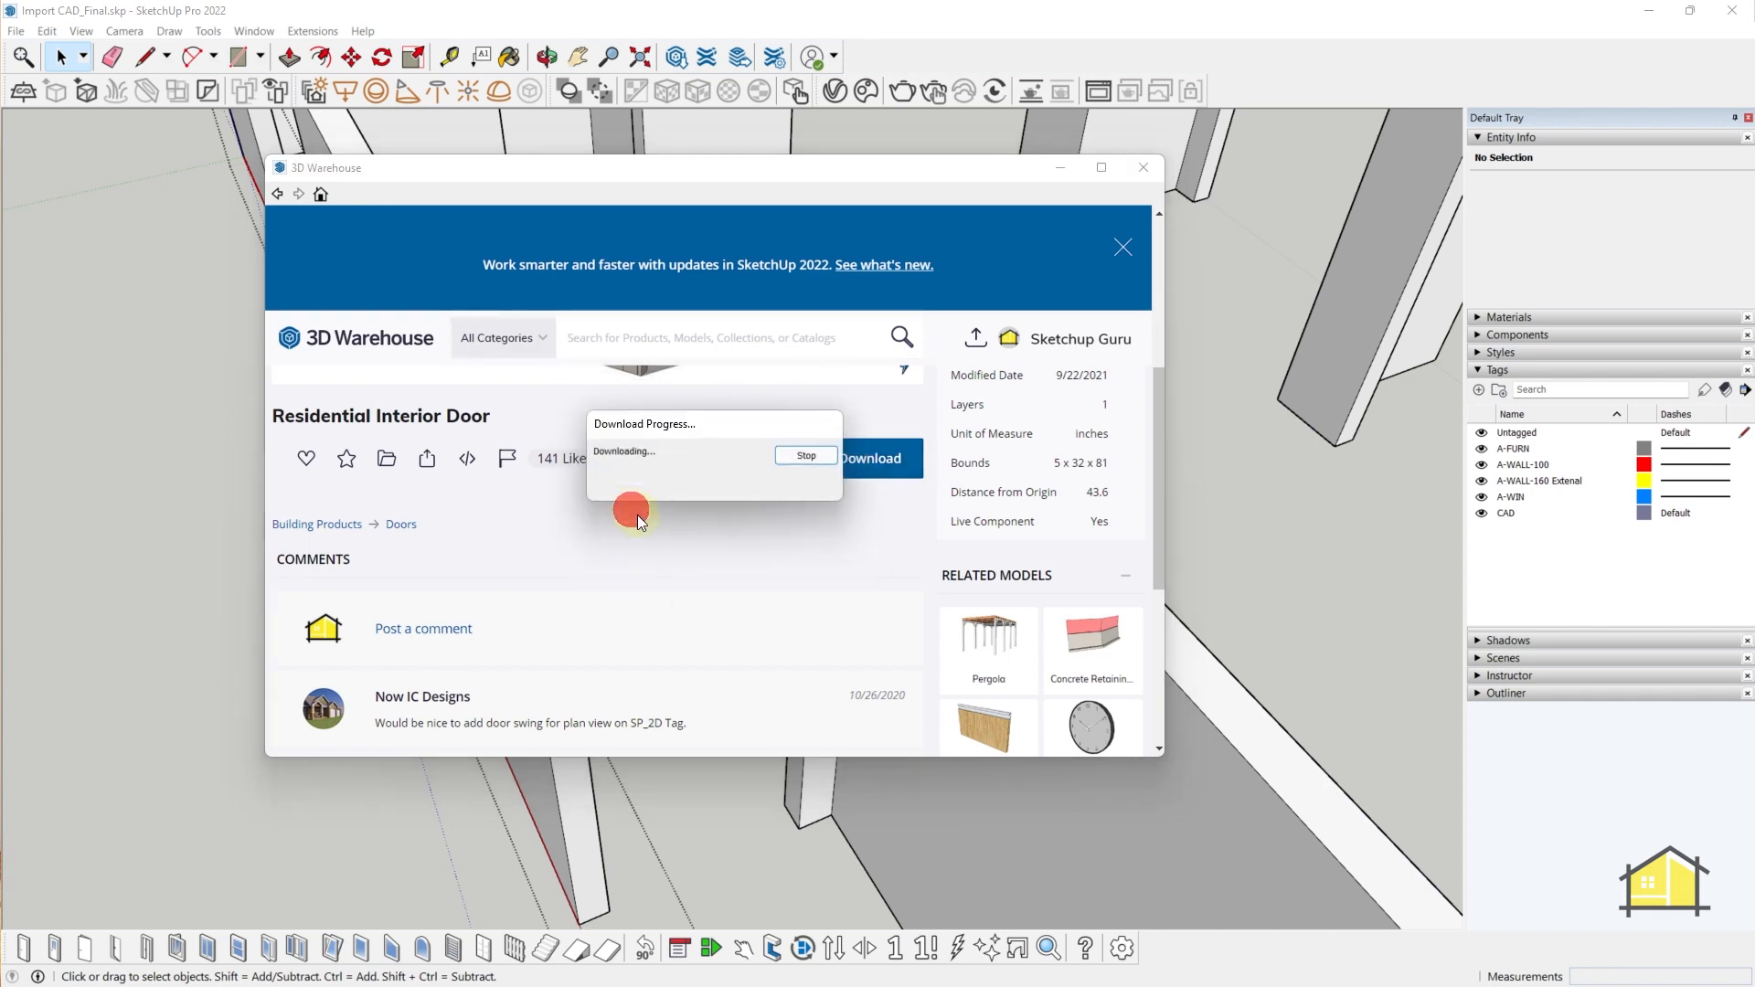
- Place the Residential Interior Door and rotate it 90° to align with the wall
click(650, 809)
scroll(650, 757, down, 1)
key(space)
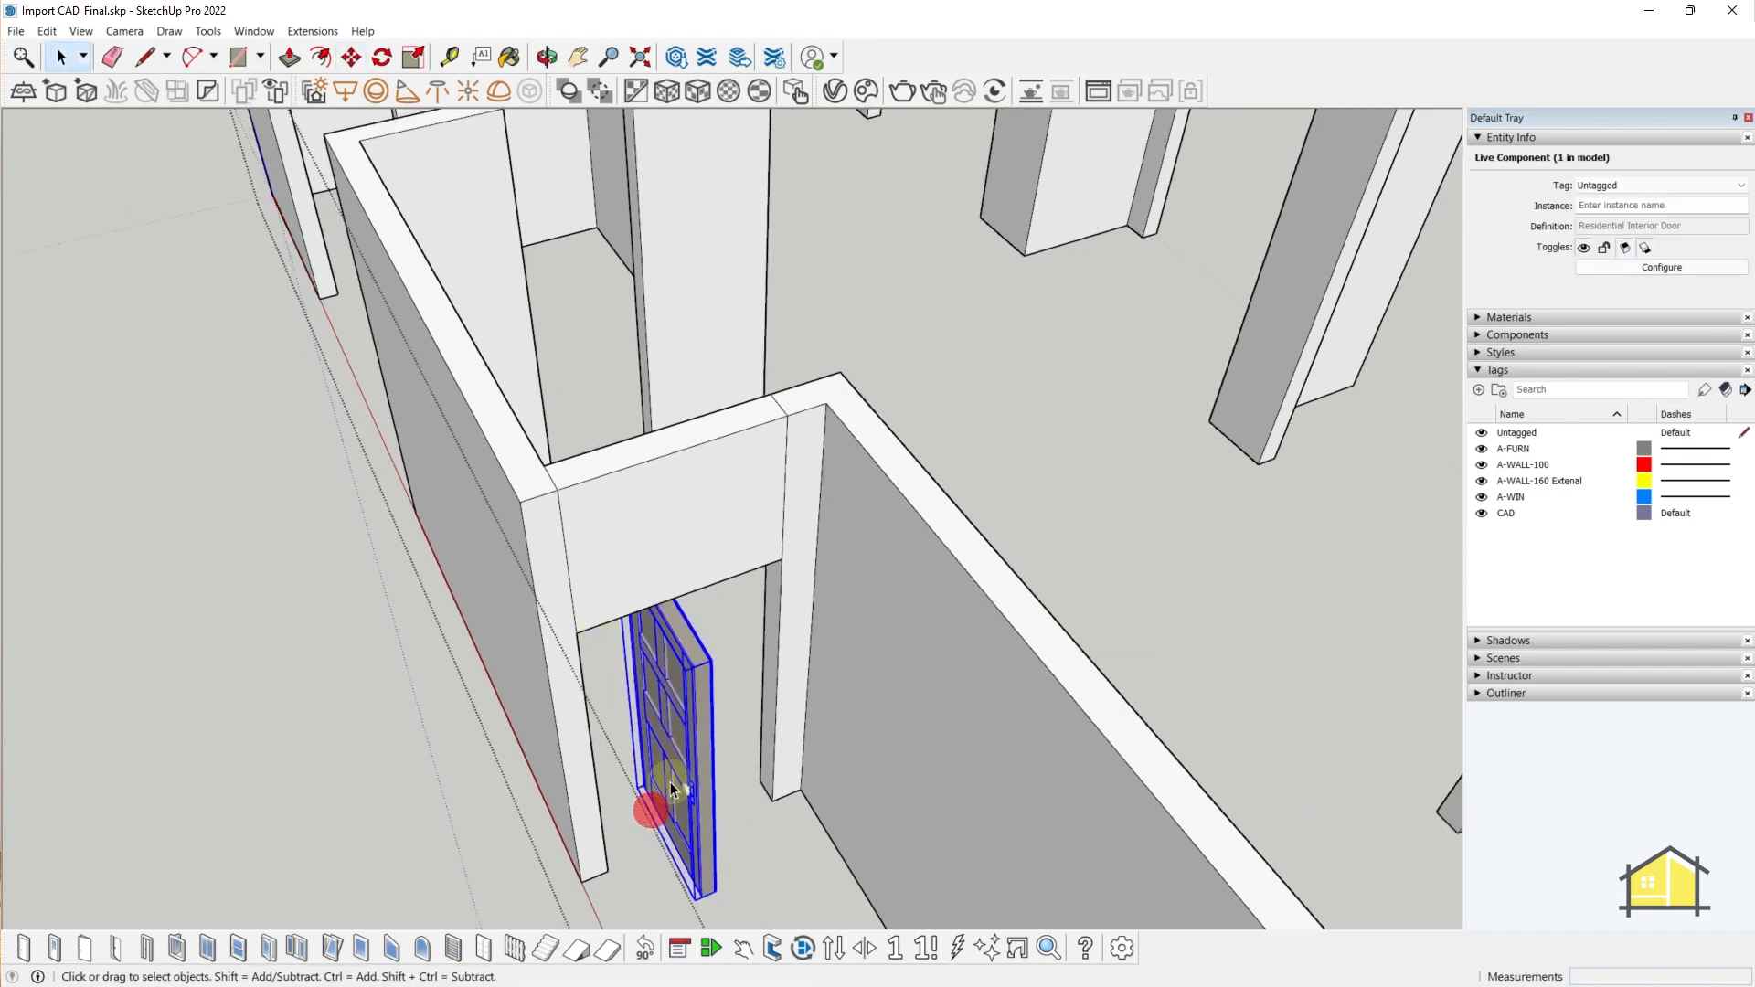
scroll(671, 781, up, 1)
key(q)
click(642, 830)
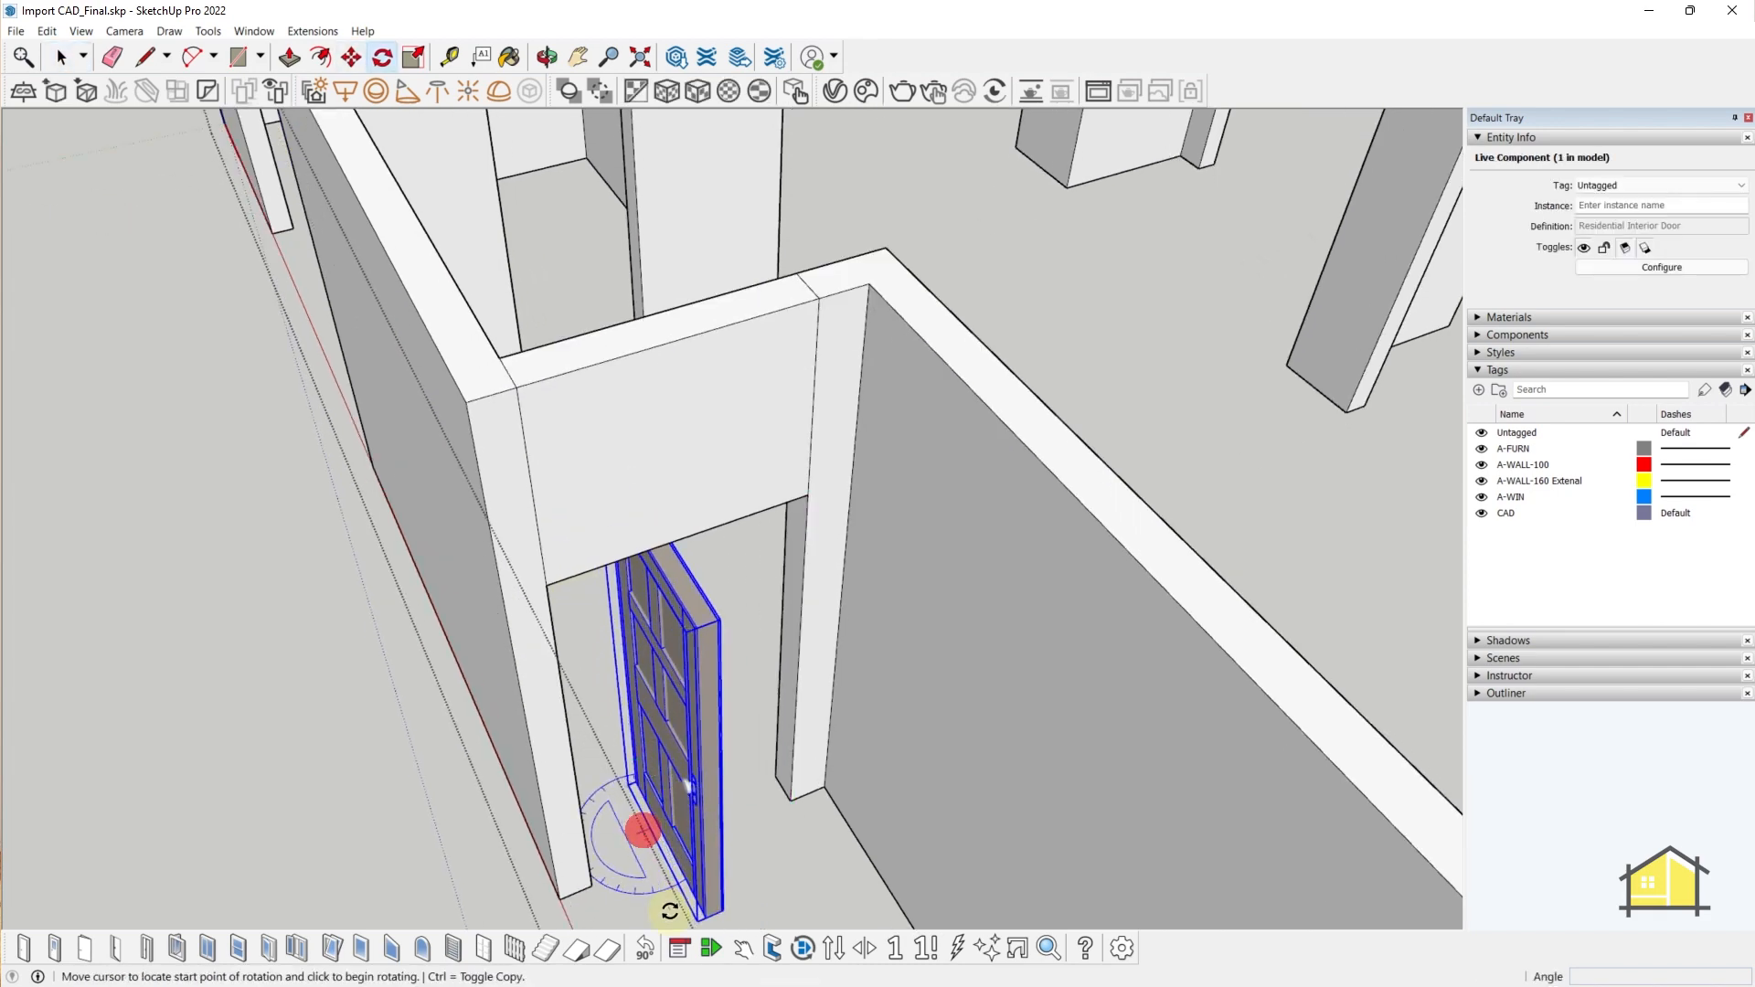
click(678, 905)
text(90)
key(Return)
- Move the door by its base corner against the side of the opening
key(m)
middle_drag(655, 858, 587, 814)
scroll(610, 784, up, 4)
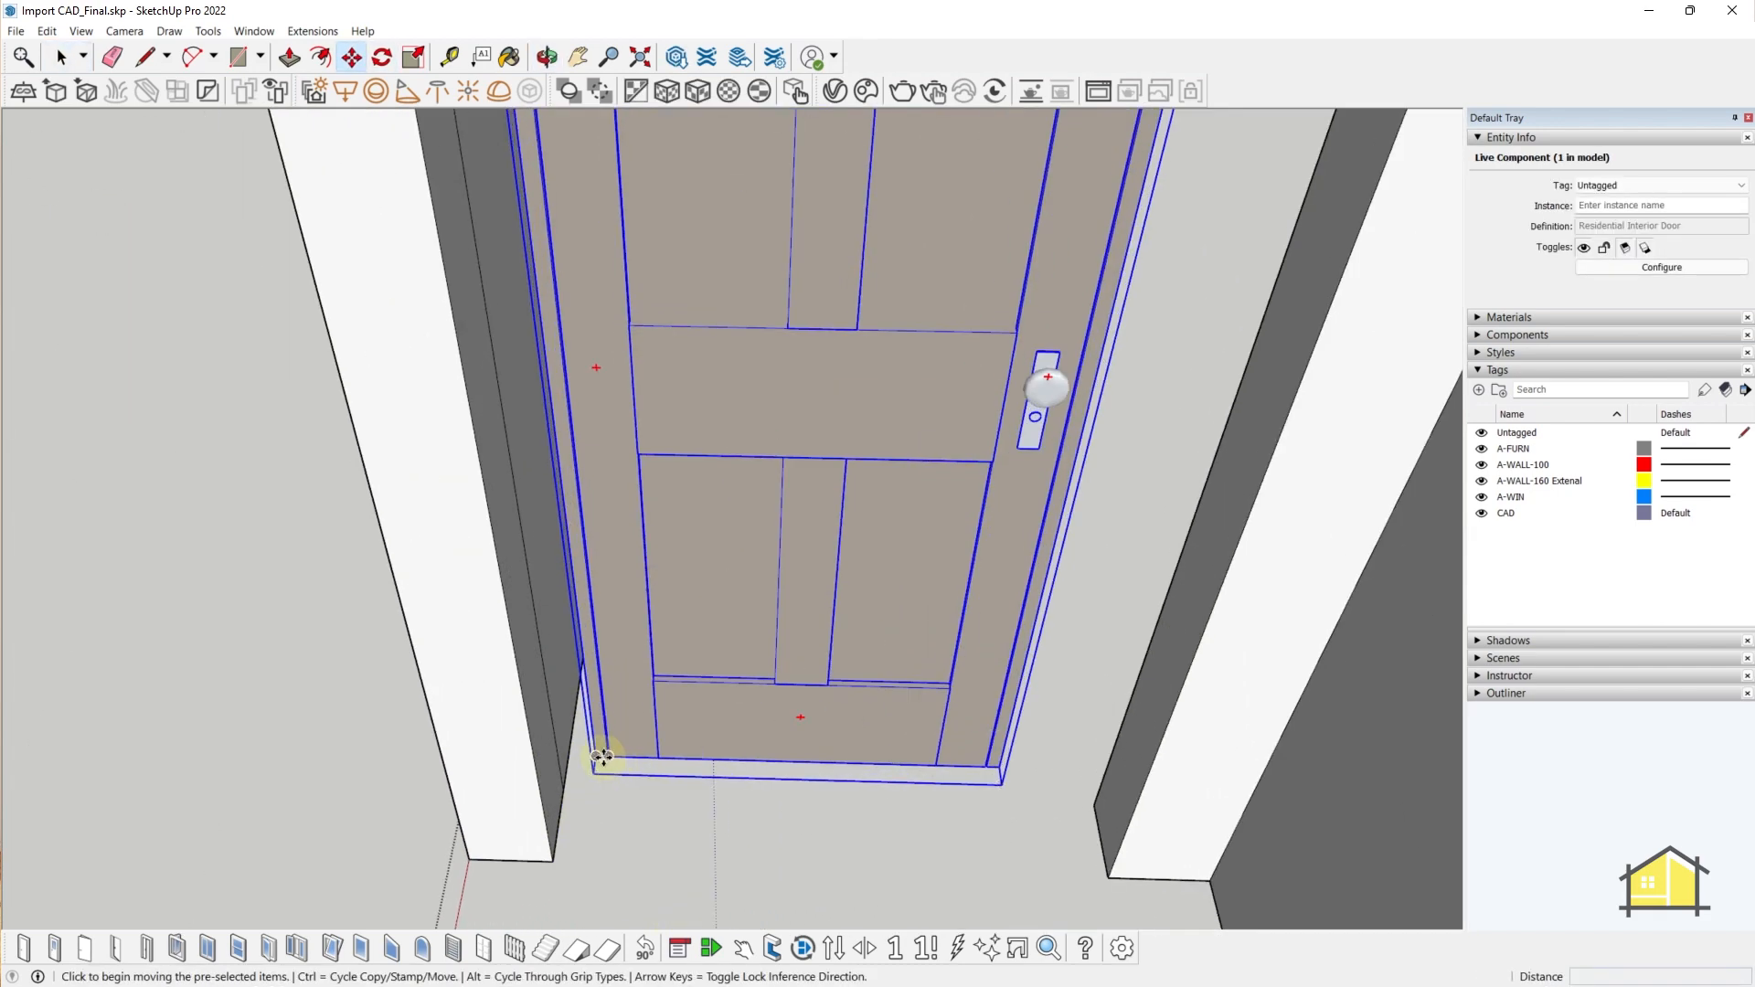
click(602, 757)
click(563, 788)
scroll(586, 763, down, 2)
key(s)
middle_drag(946, 570, 776, 274)
key(space)
click(886, 555)
- Check the gaps around the door with Tape Measure, then select the door
key(t)
click(739, 241)
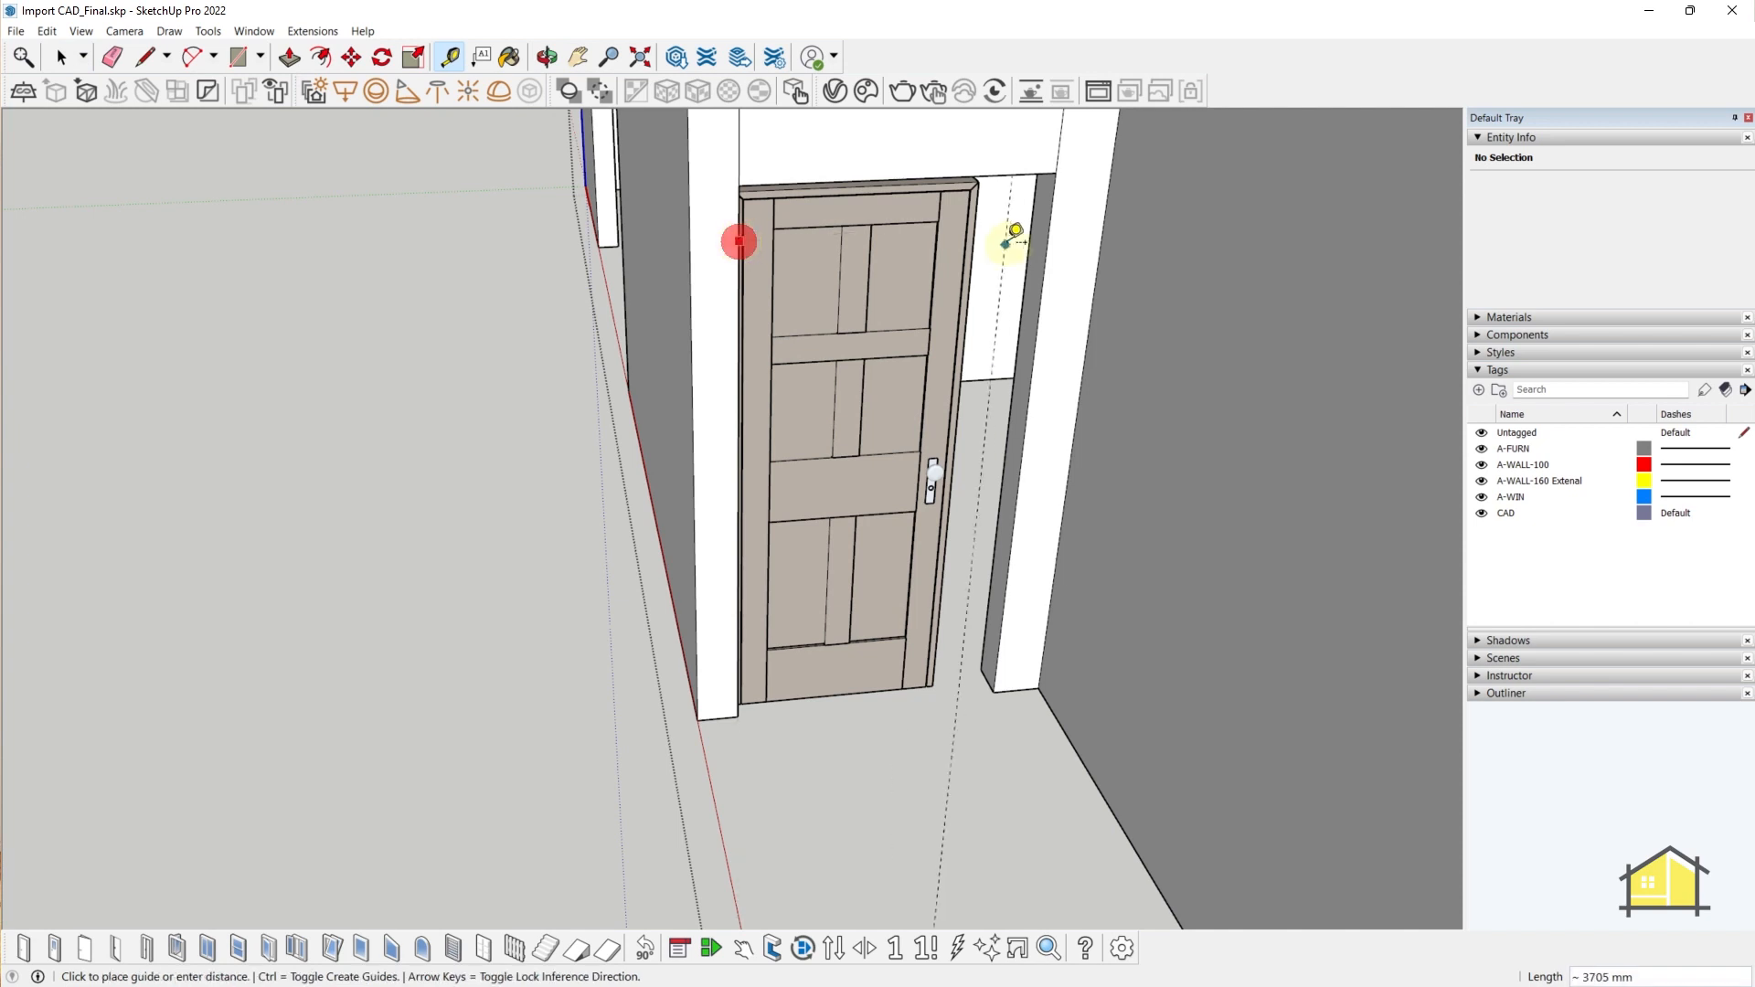
key(space)
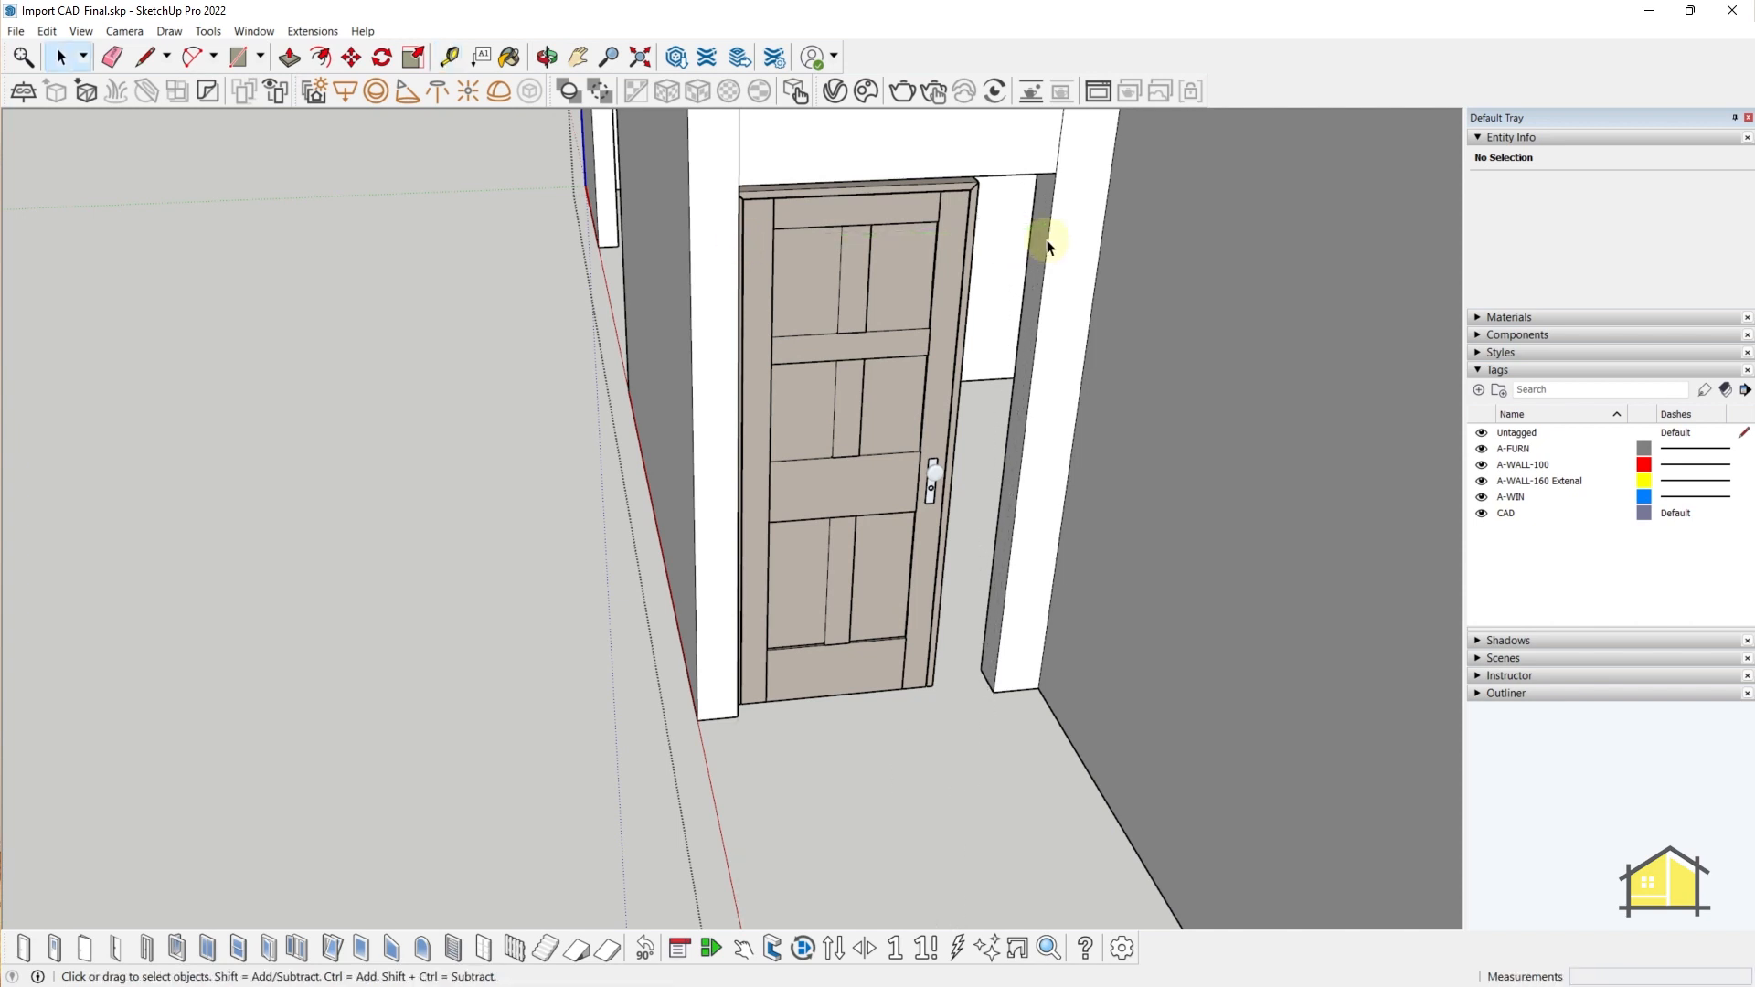
key(t)
click(1009, 691)
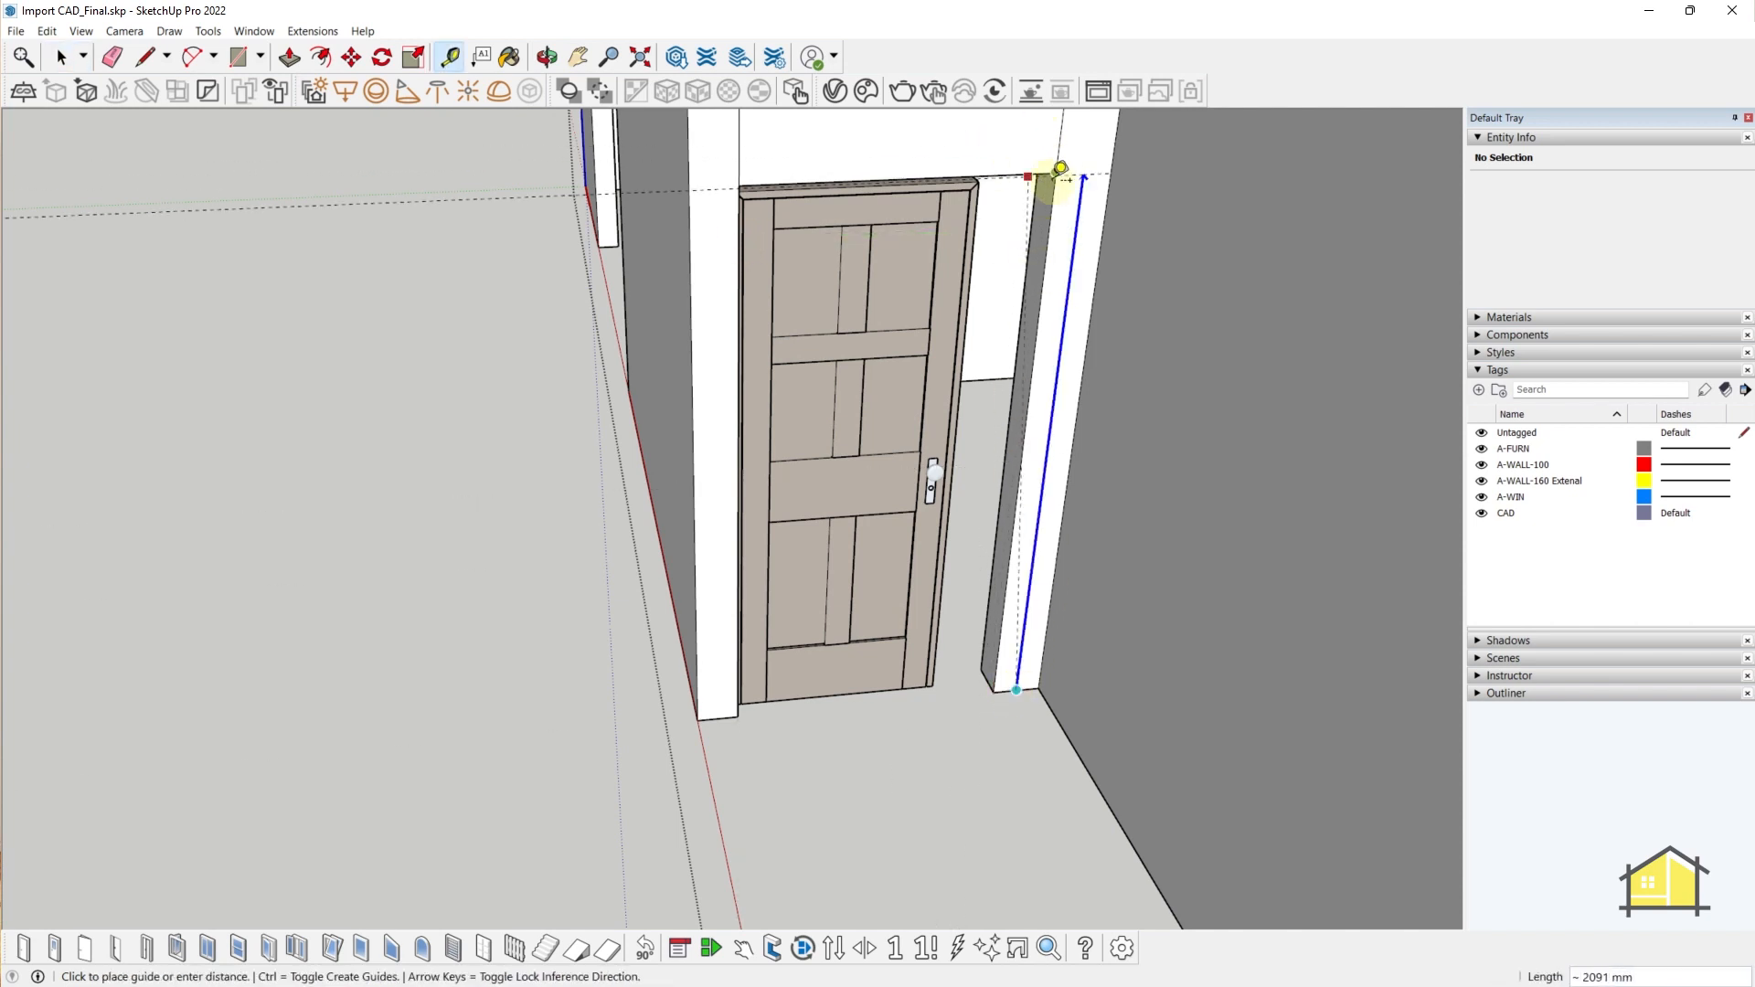
key(space)
click(860, 304)
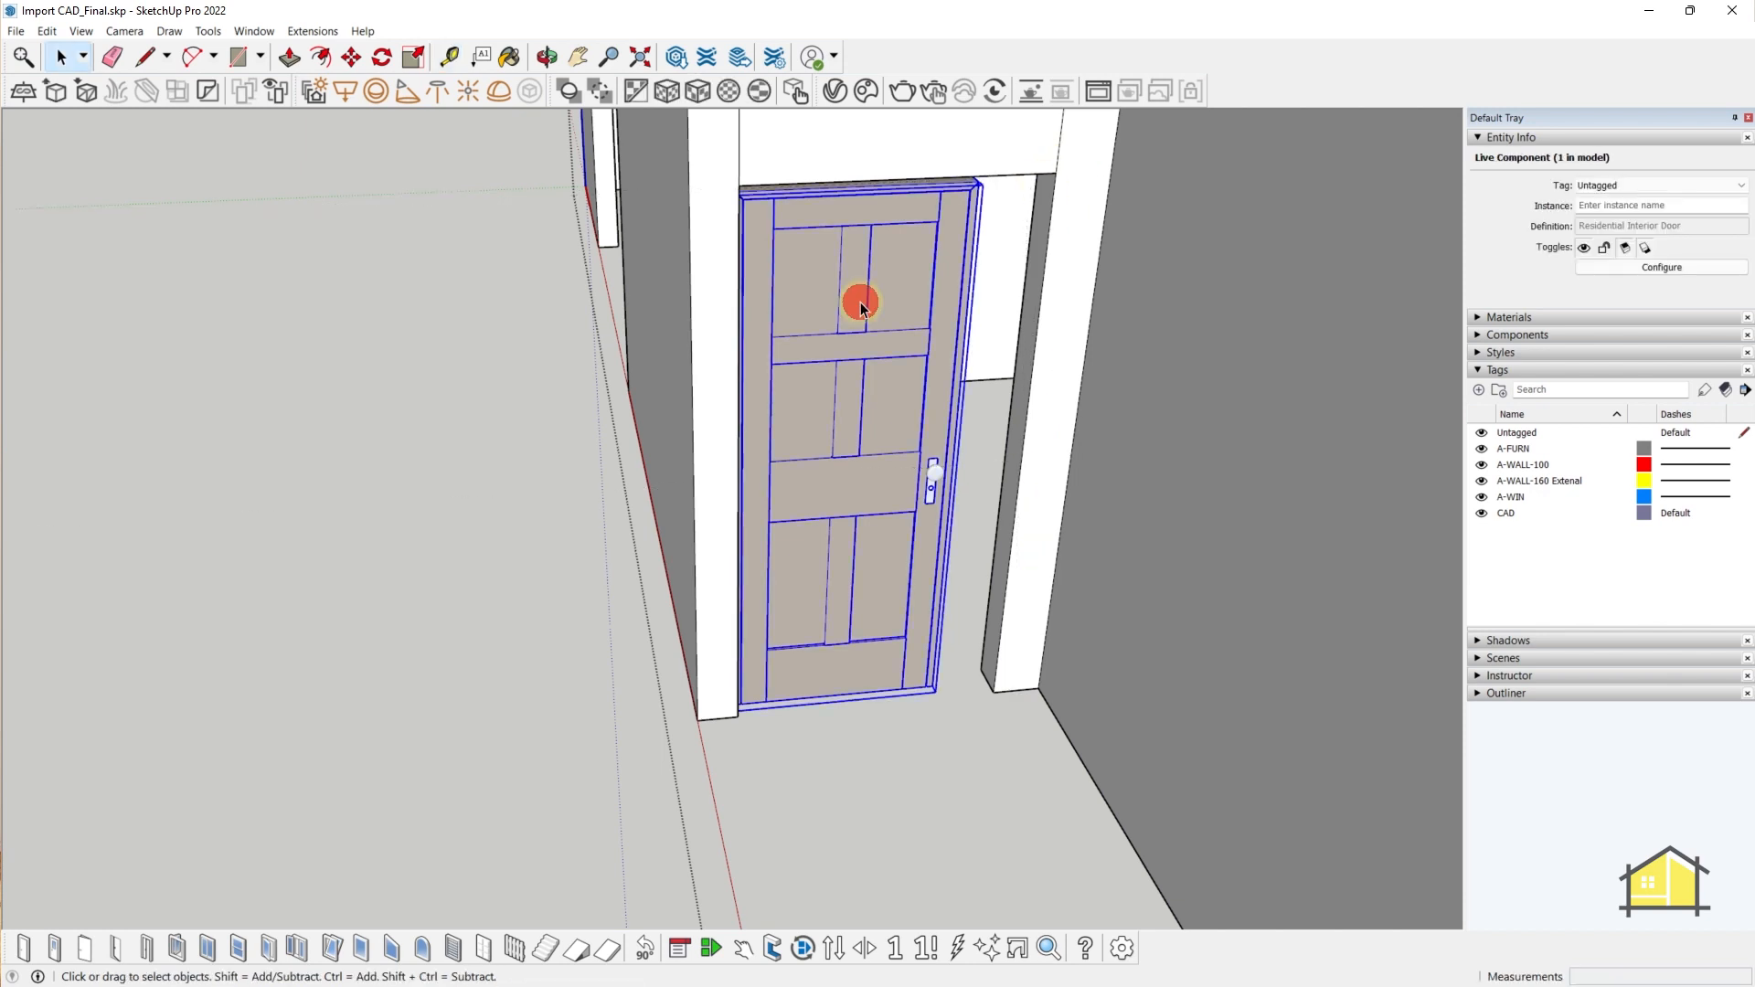
- Configure the live door to 1050 mm width and 2100 mm height, then close the panel
right_click(852, 327)
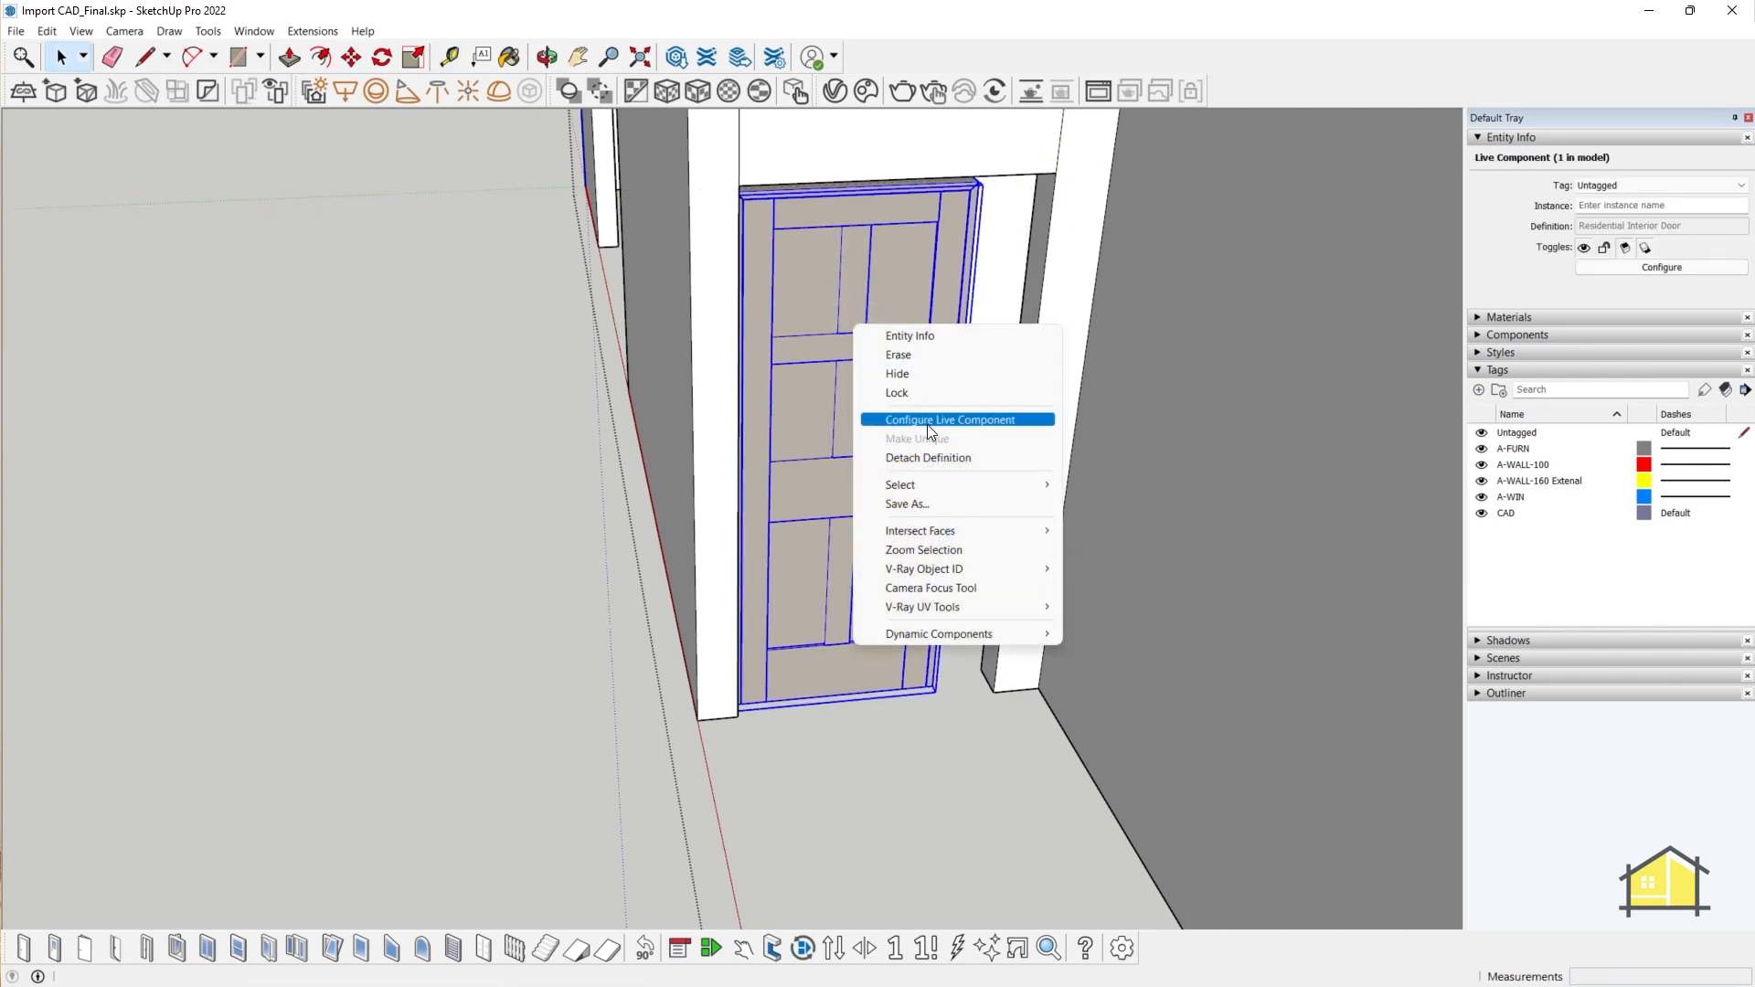
click(927, 424)
drag(211, 237, 1185, 148)
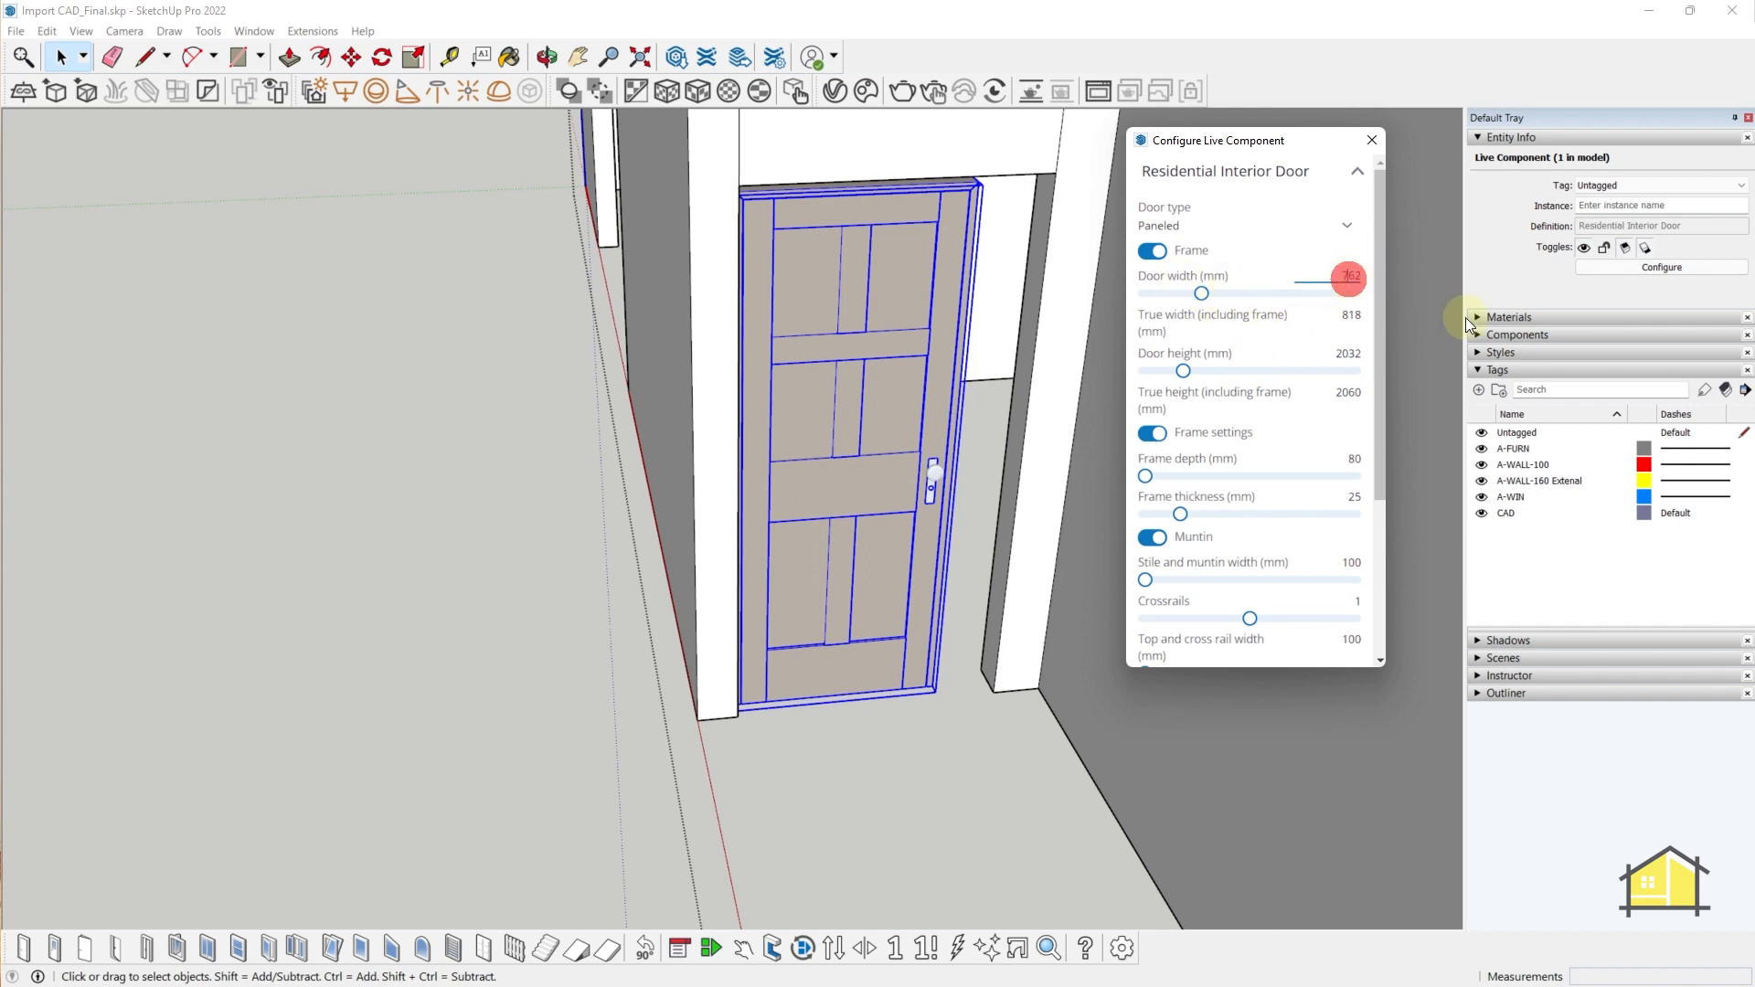
click(1351, 274)
key(Return)
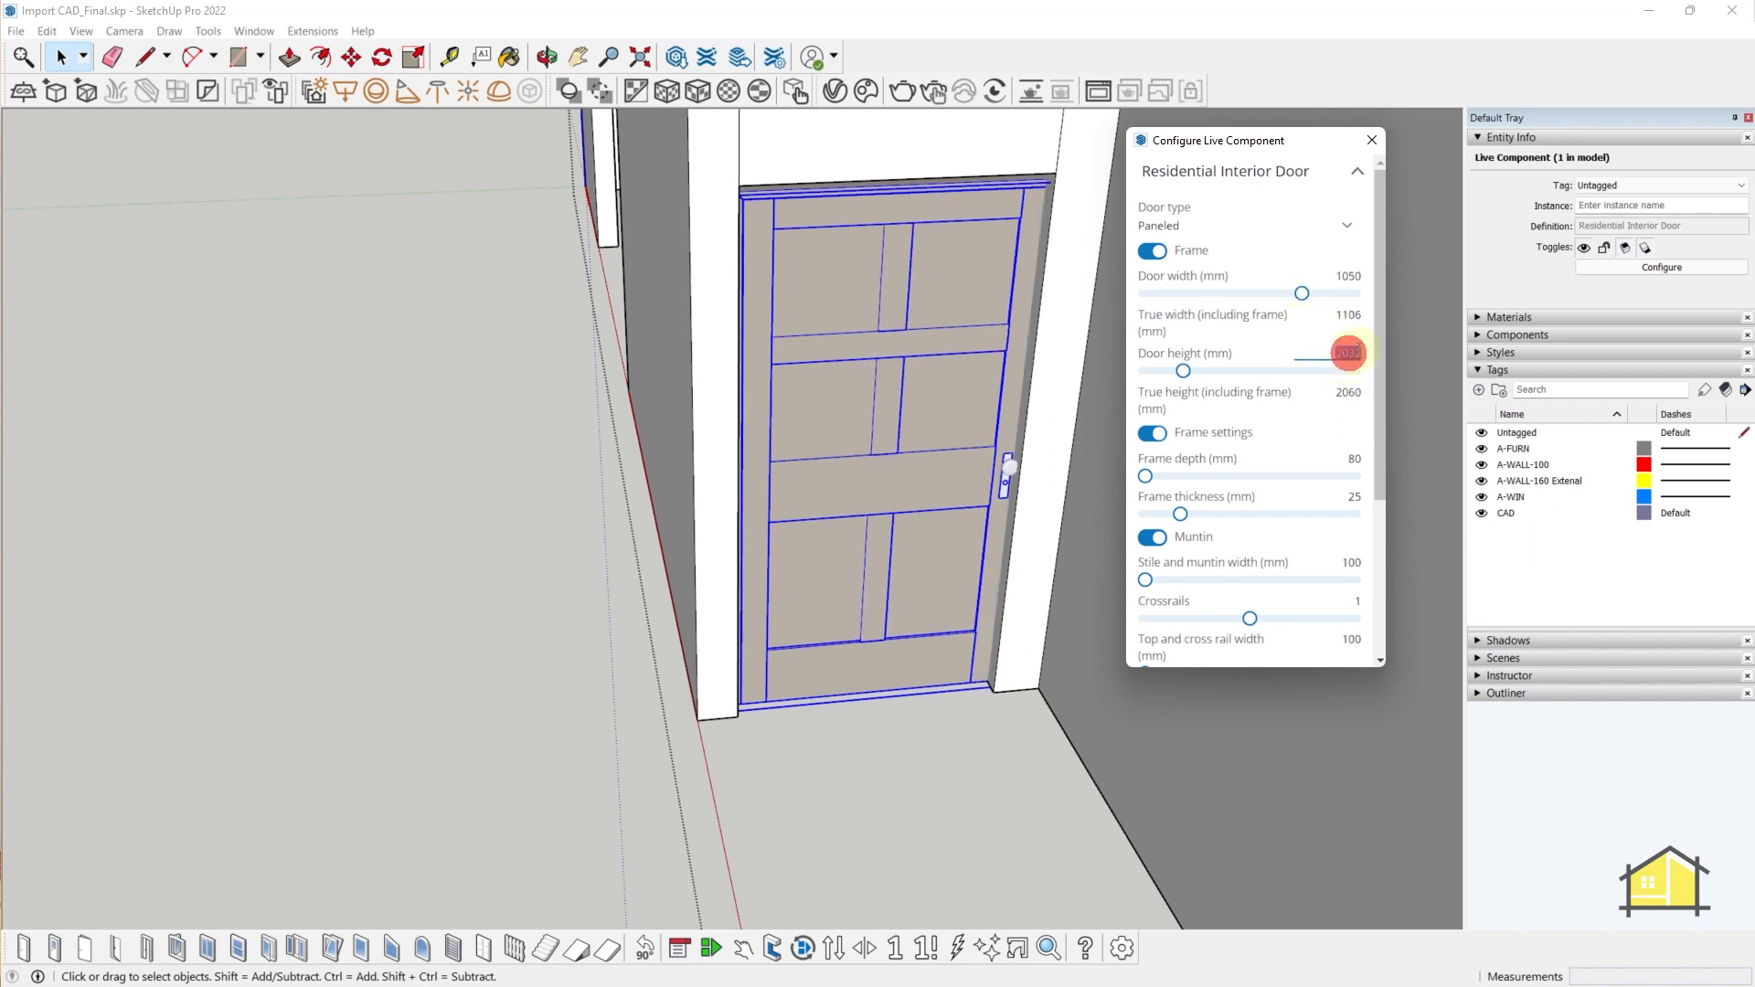
text(2100)
key(Return)
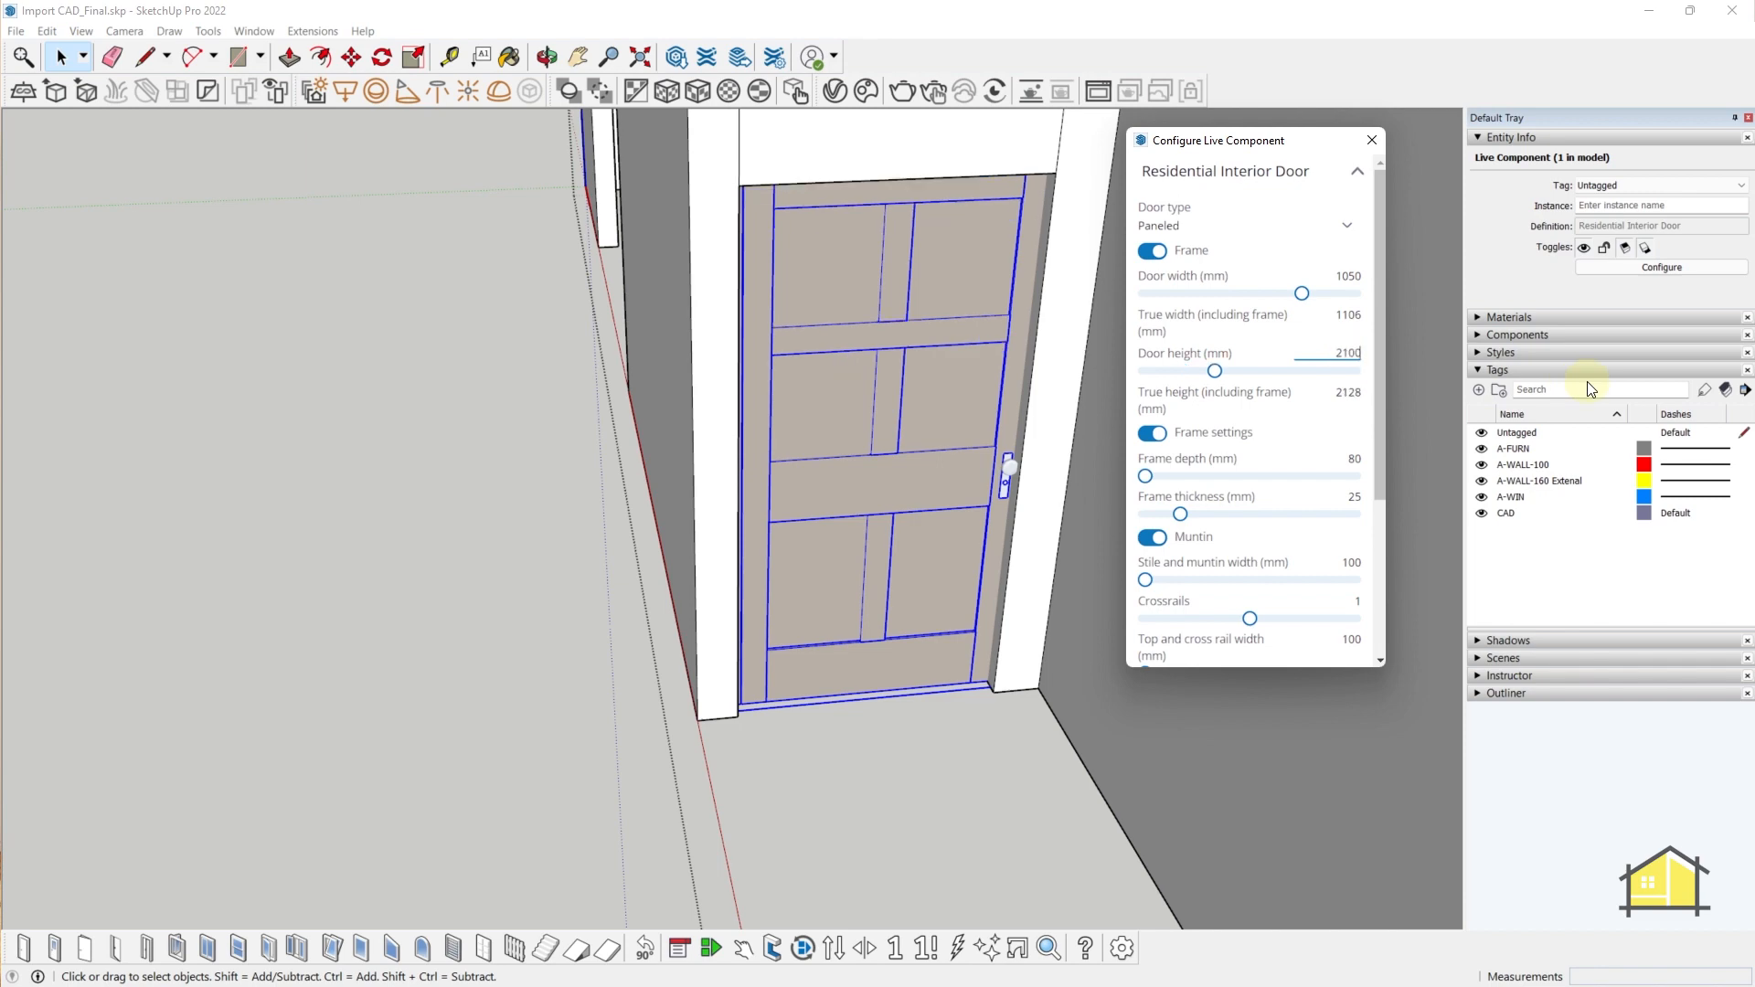
middle_drag(838, 580, 860, 629)
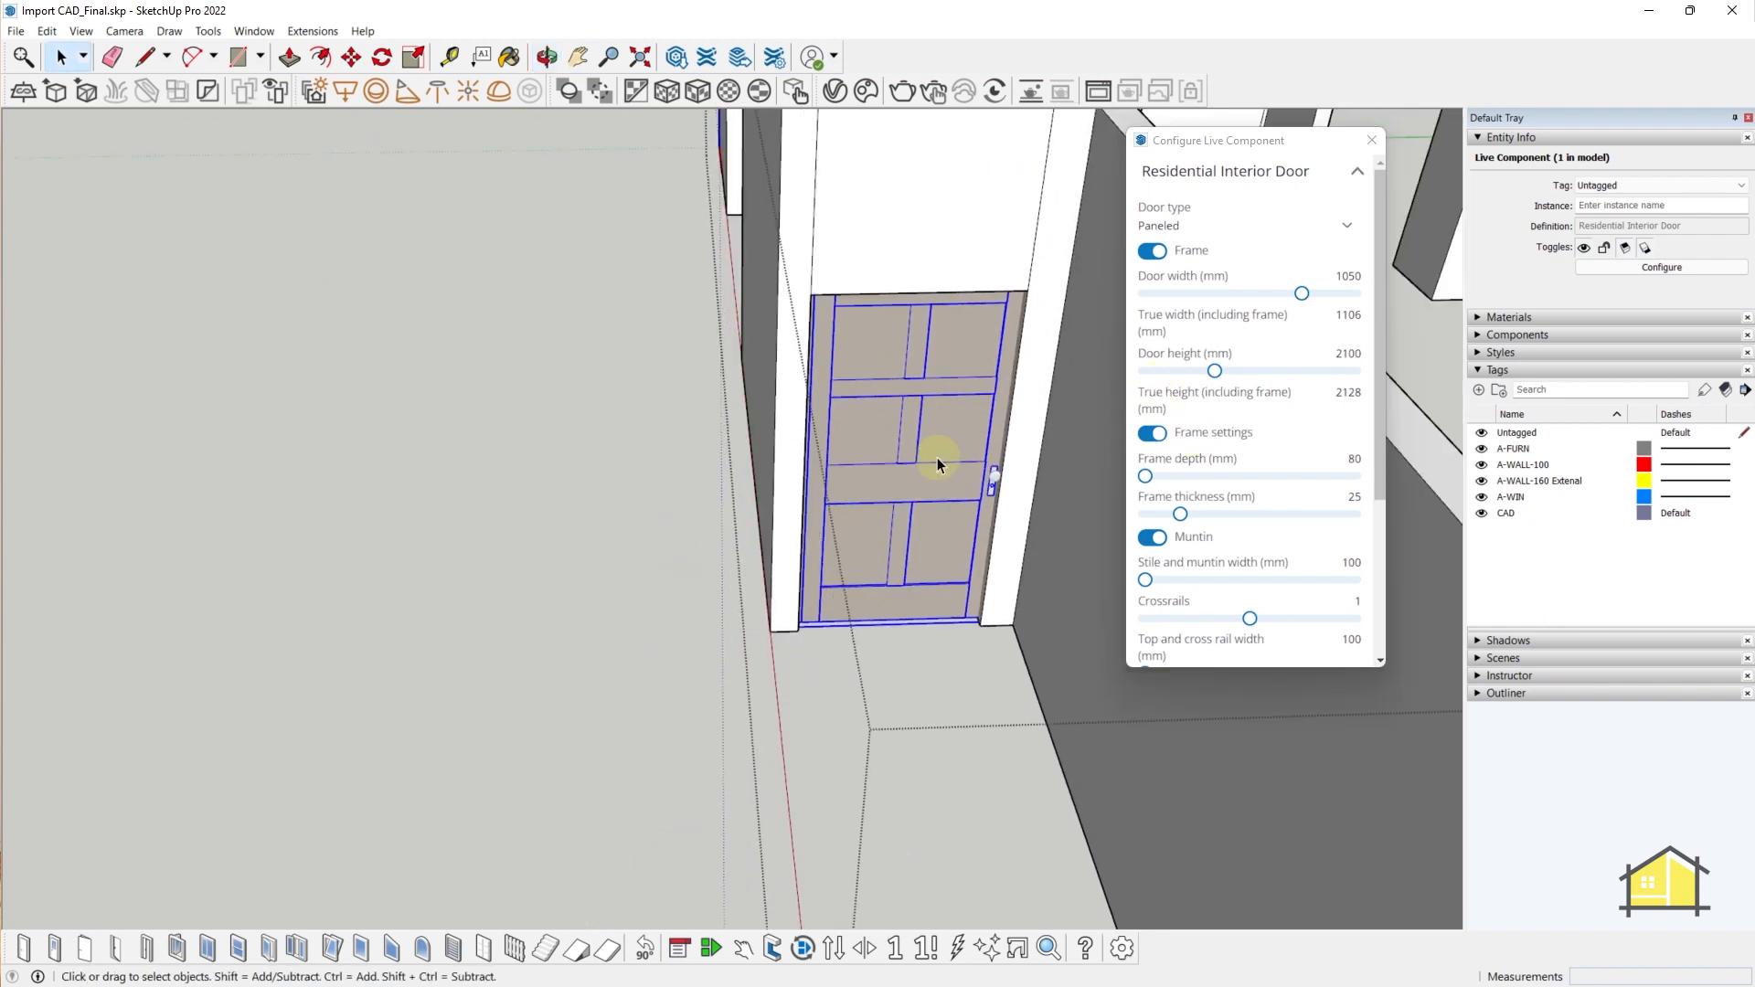
click(1373, 141)
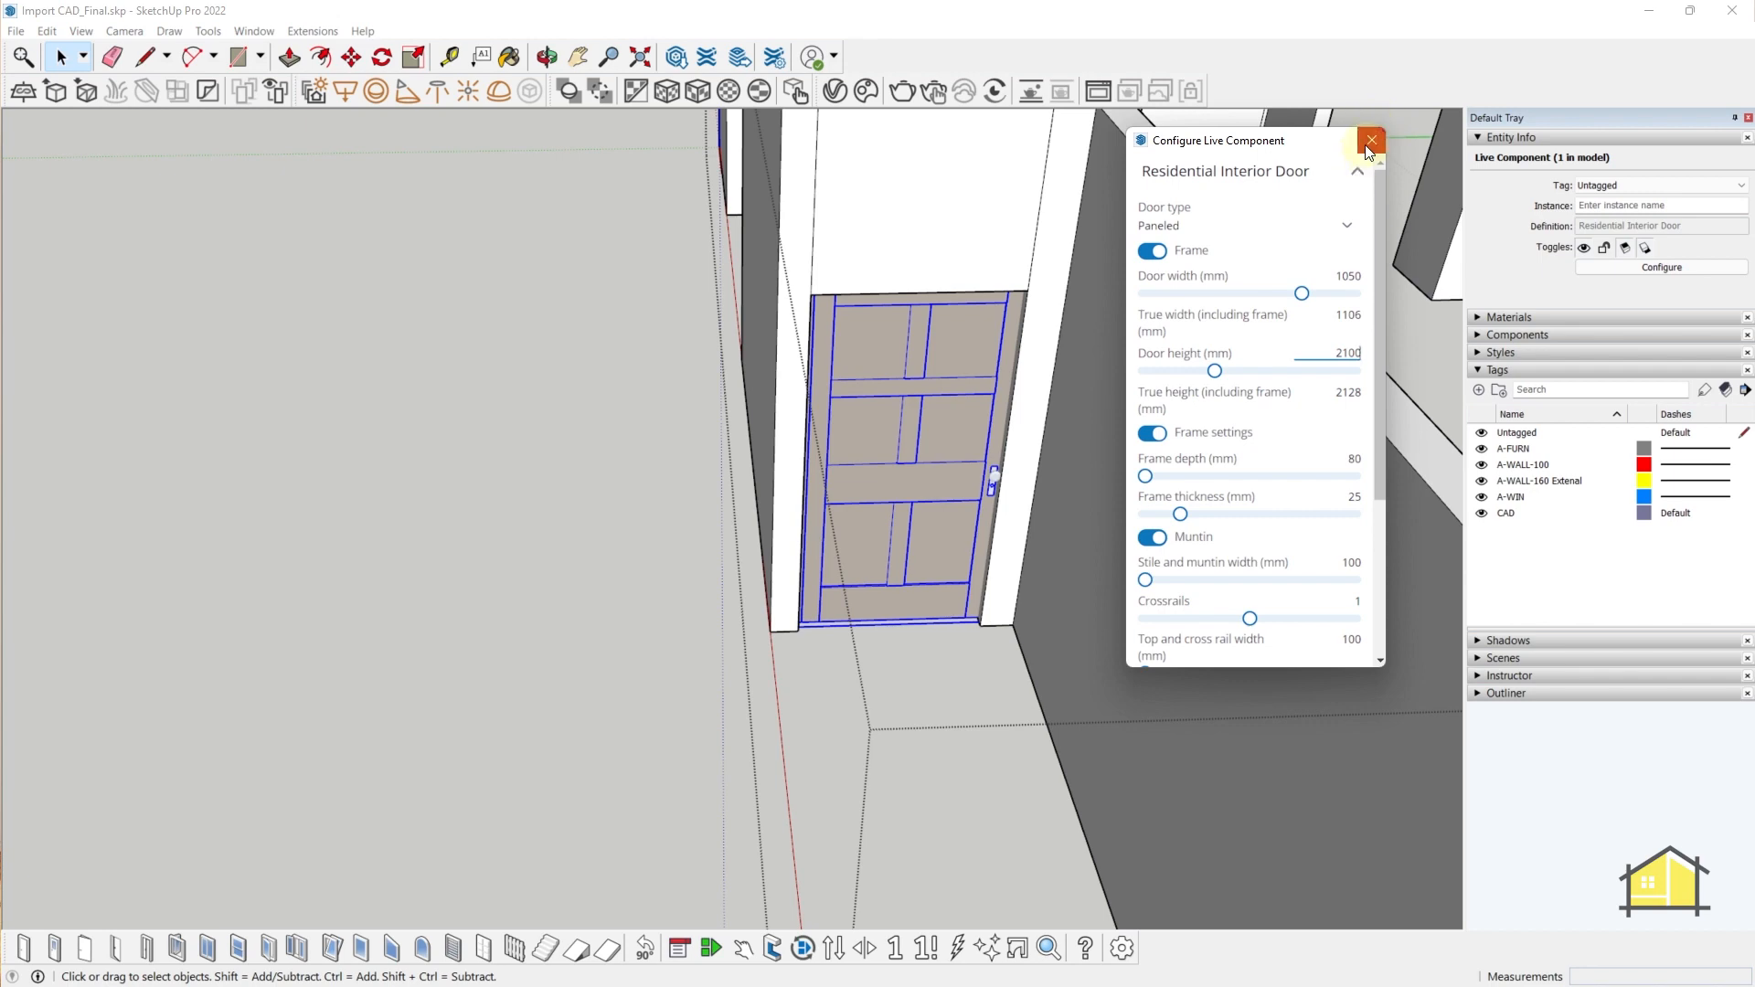
middle_drag(832, 612, 992, 567)
- Delete the selected door from the wall opening
scroll(929, 353, down, 3)
scroll(953, 359, up, 3)
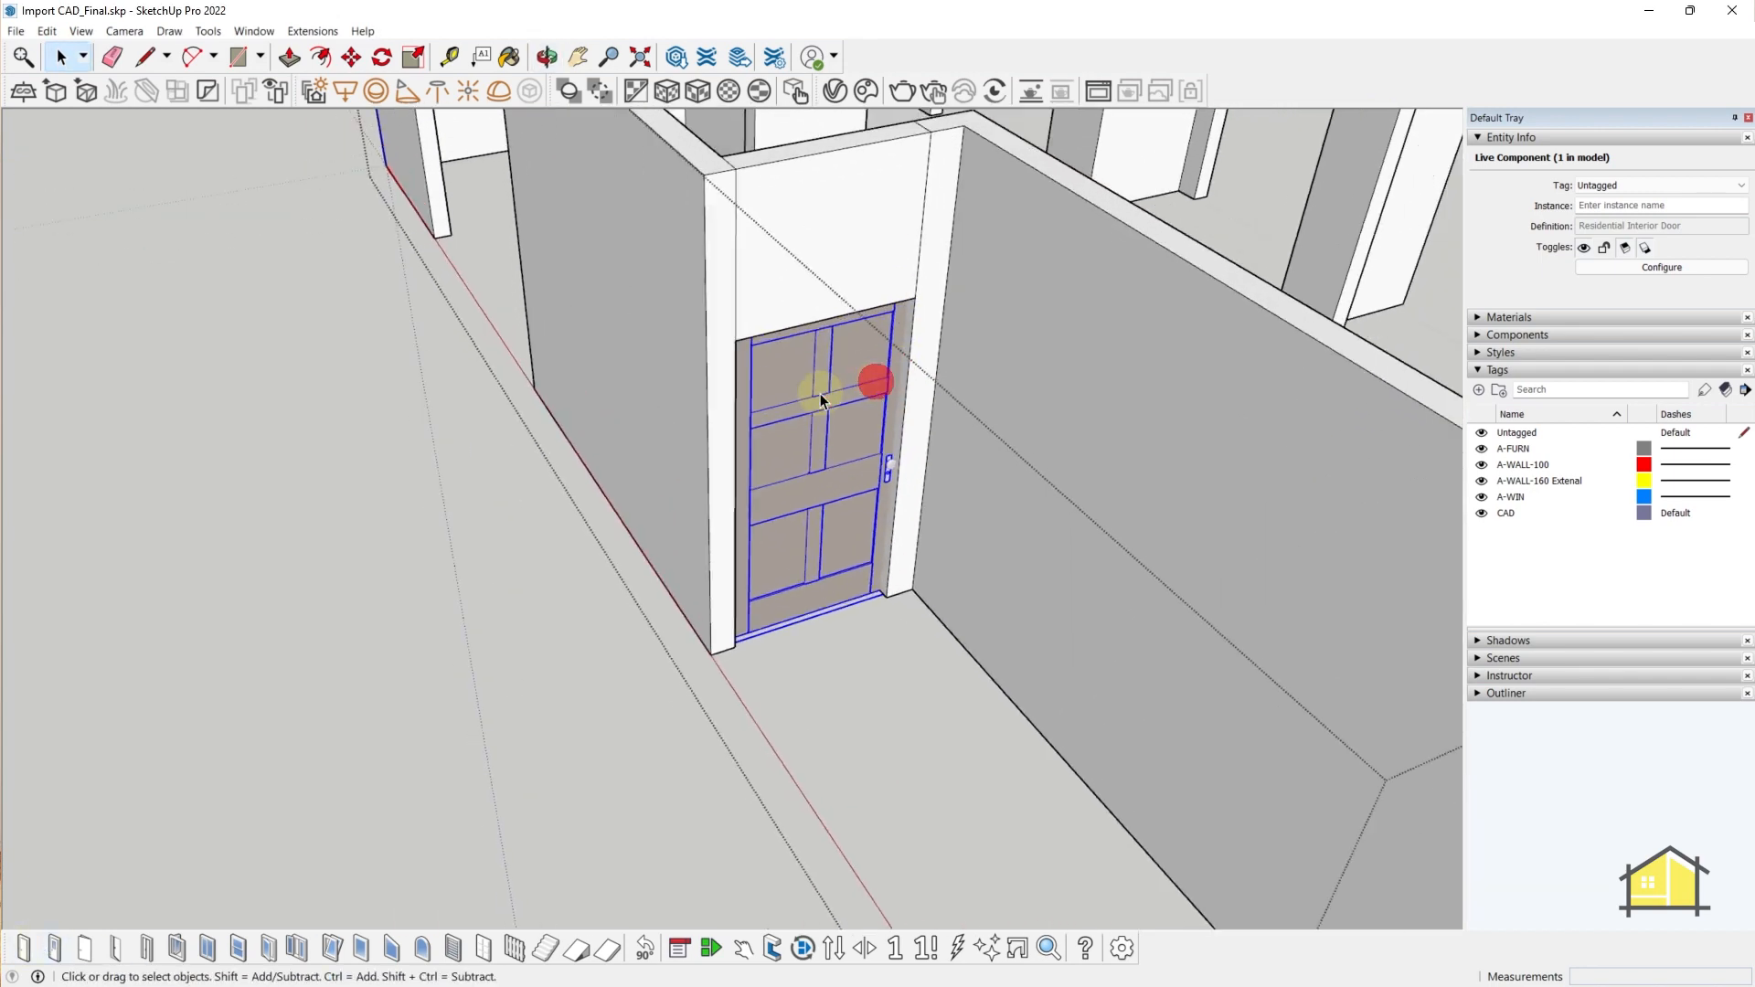
key(Delete)
scroll(847, 353, up, 5)
scroll(848, 368, down, 5)
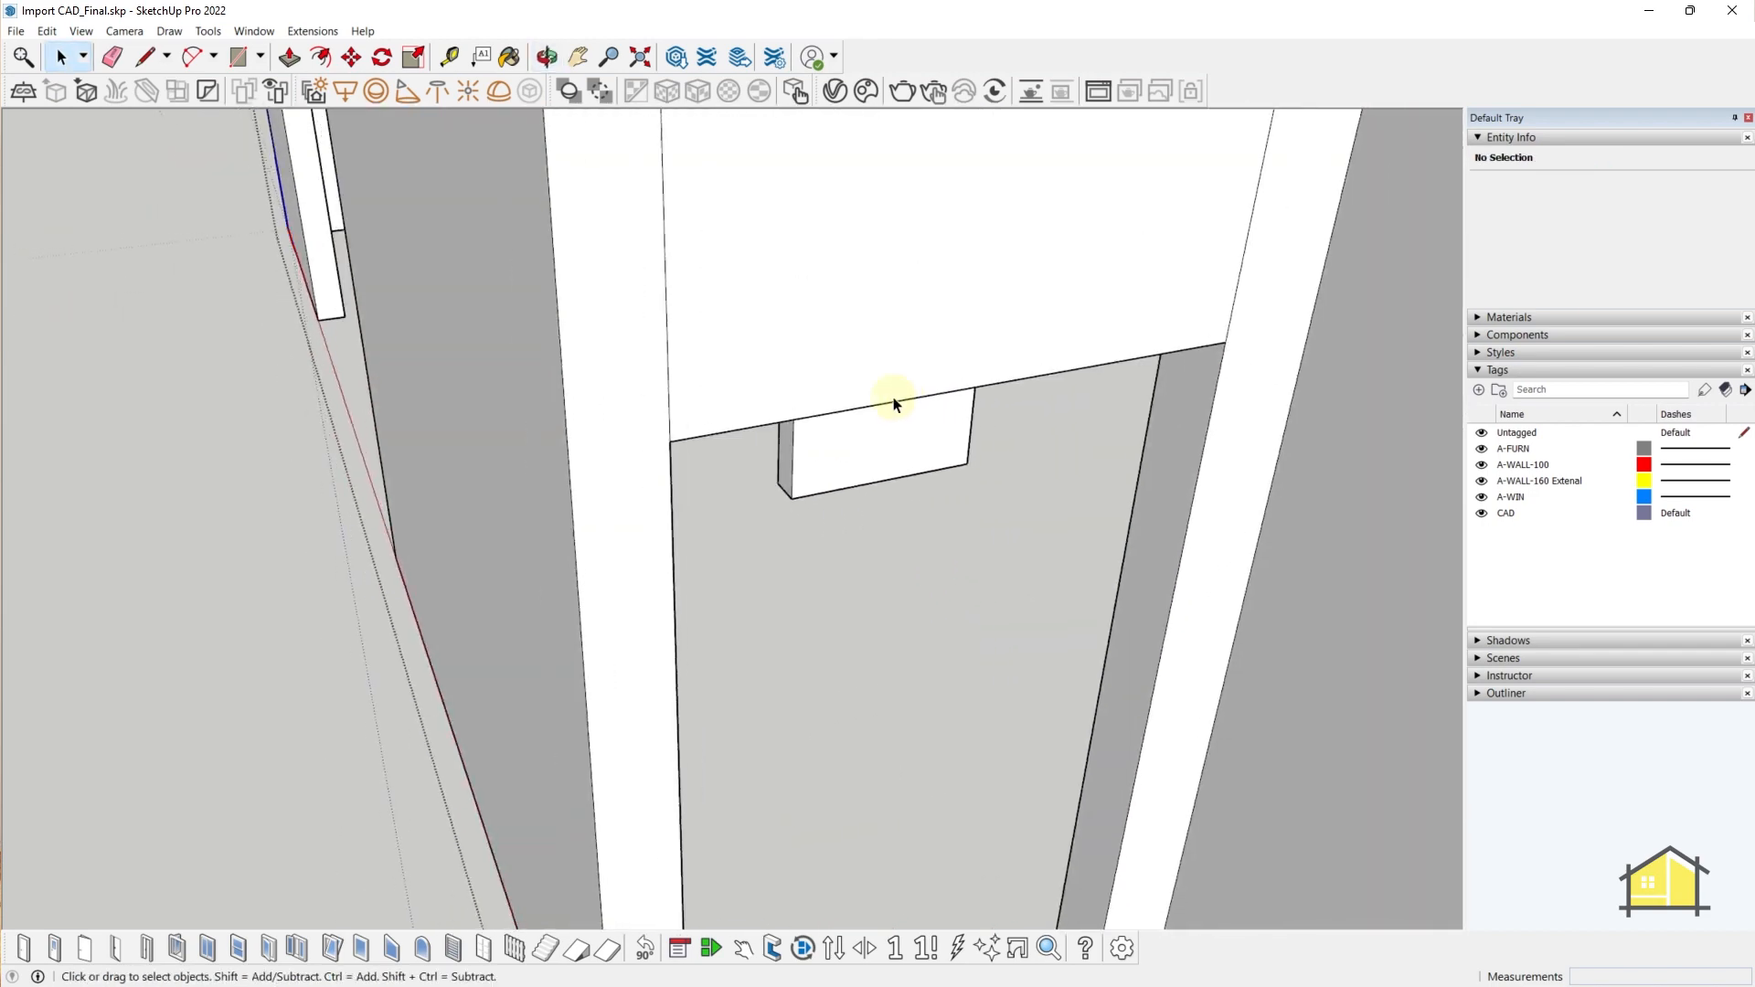
- Push/Pull away the wall face above the doorway
double_click(901, 345)
key(p)
click(969, 329)
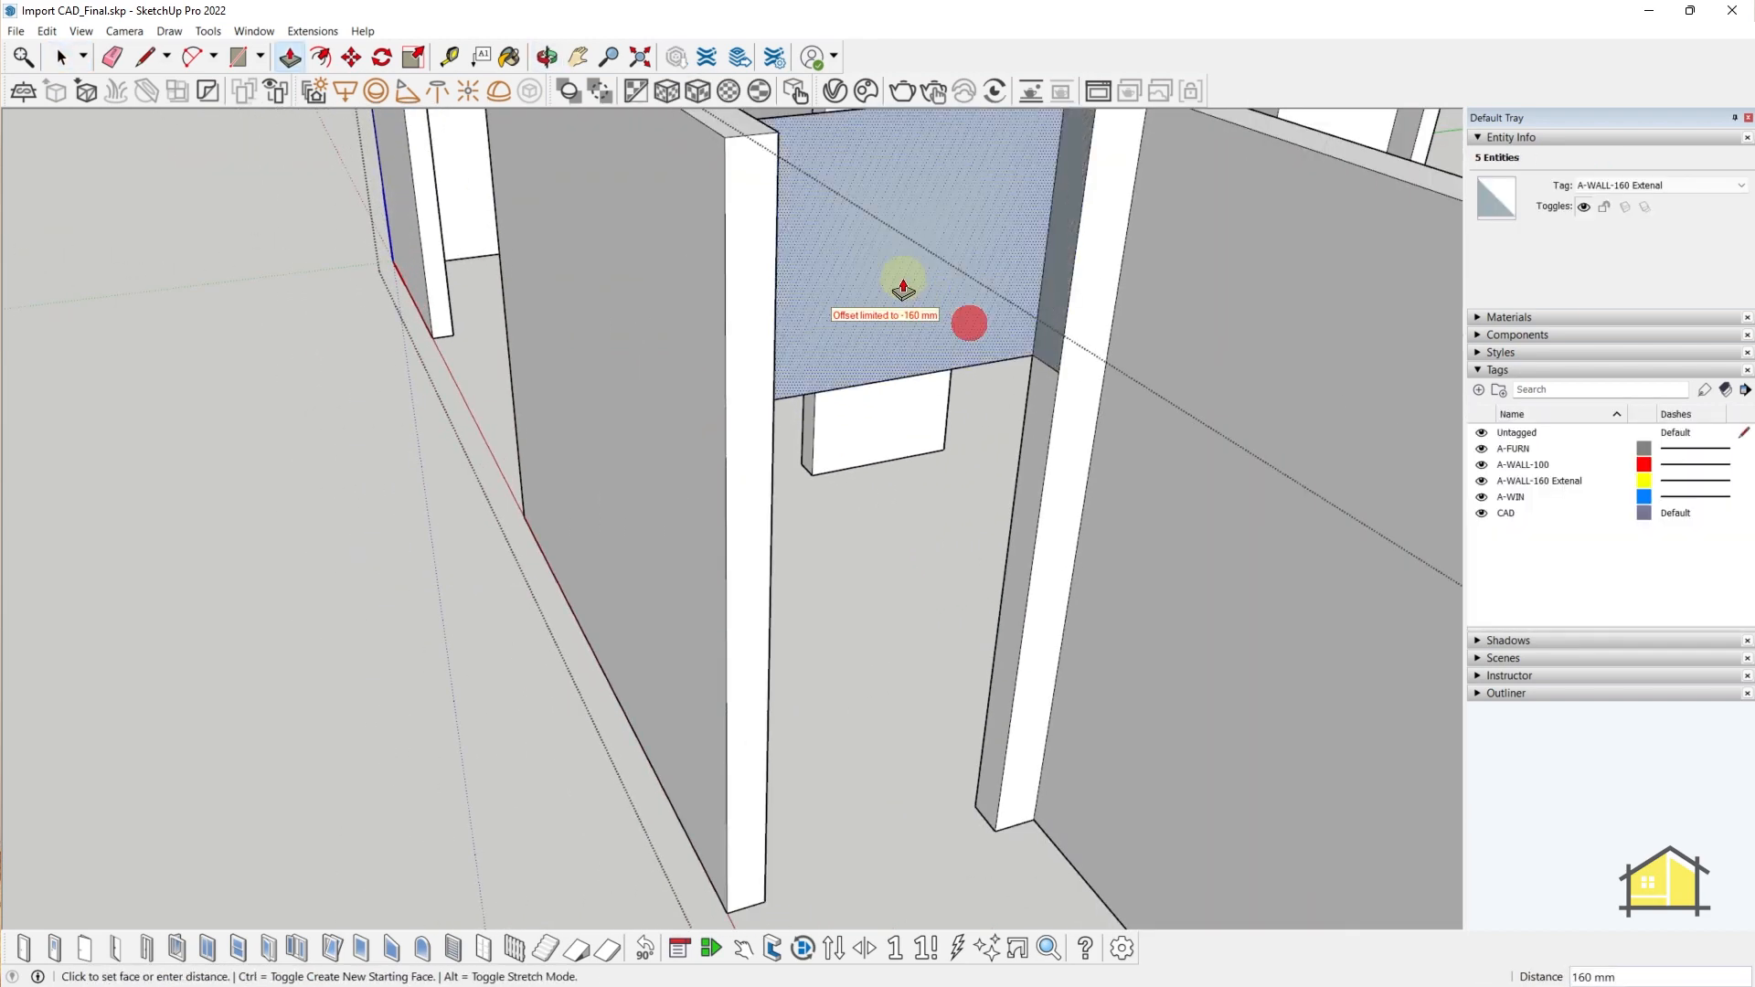
click(903, 281)
mouse_move(928, 315)
middle_down()
mouse_move(987, 411)
mouse_move(1033, 429)
middle_up()
- Erase the leftover edge remaining in the wall
key(e)
scroll(1066, 345, up, 2)
click(1016, 288)
scroll(1017, 286, down, 5)
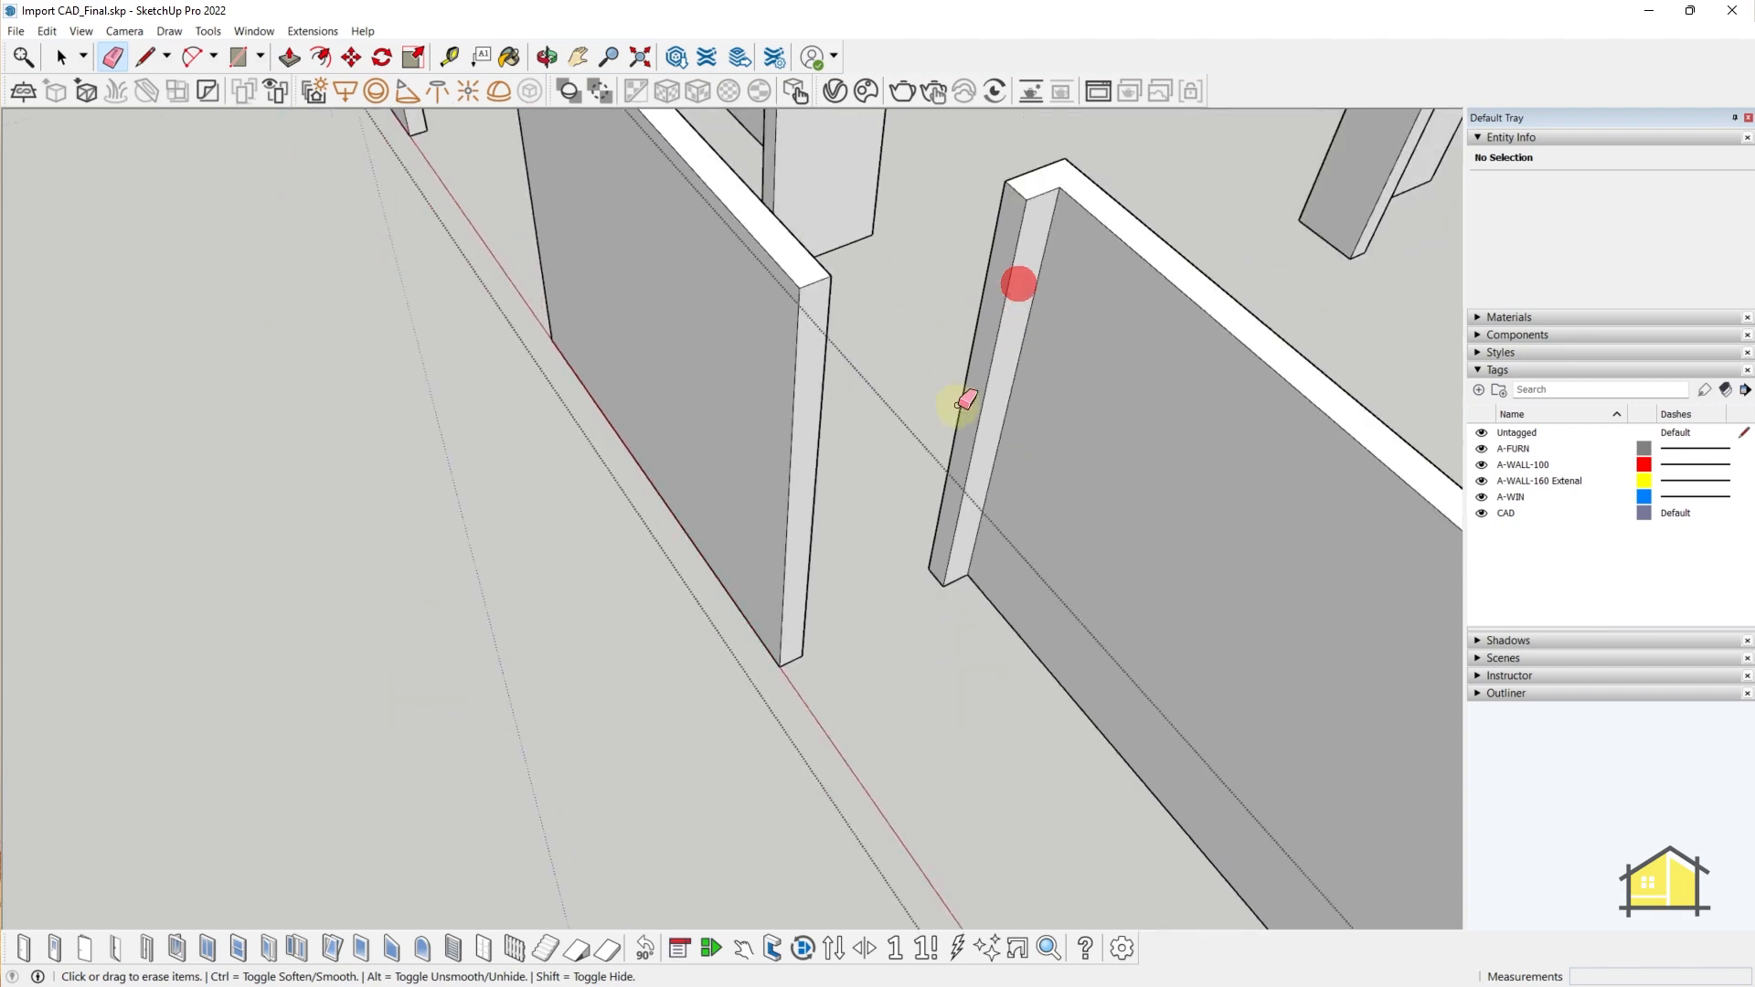
middle_drag(1018, 284, 836, 364)
key(space)
- Push/Pull the wall's end face 1050 mm across the gap to meet the other wall
scroll(837, 306, up, 2)
key(p)
click(837, 301)
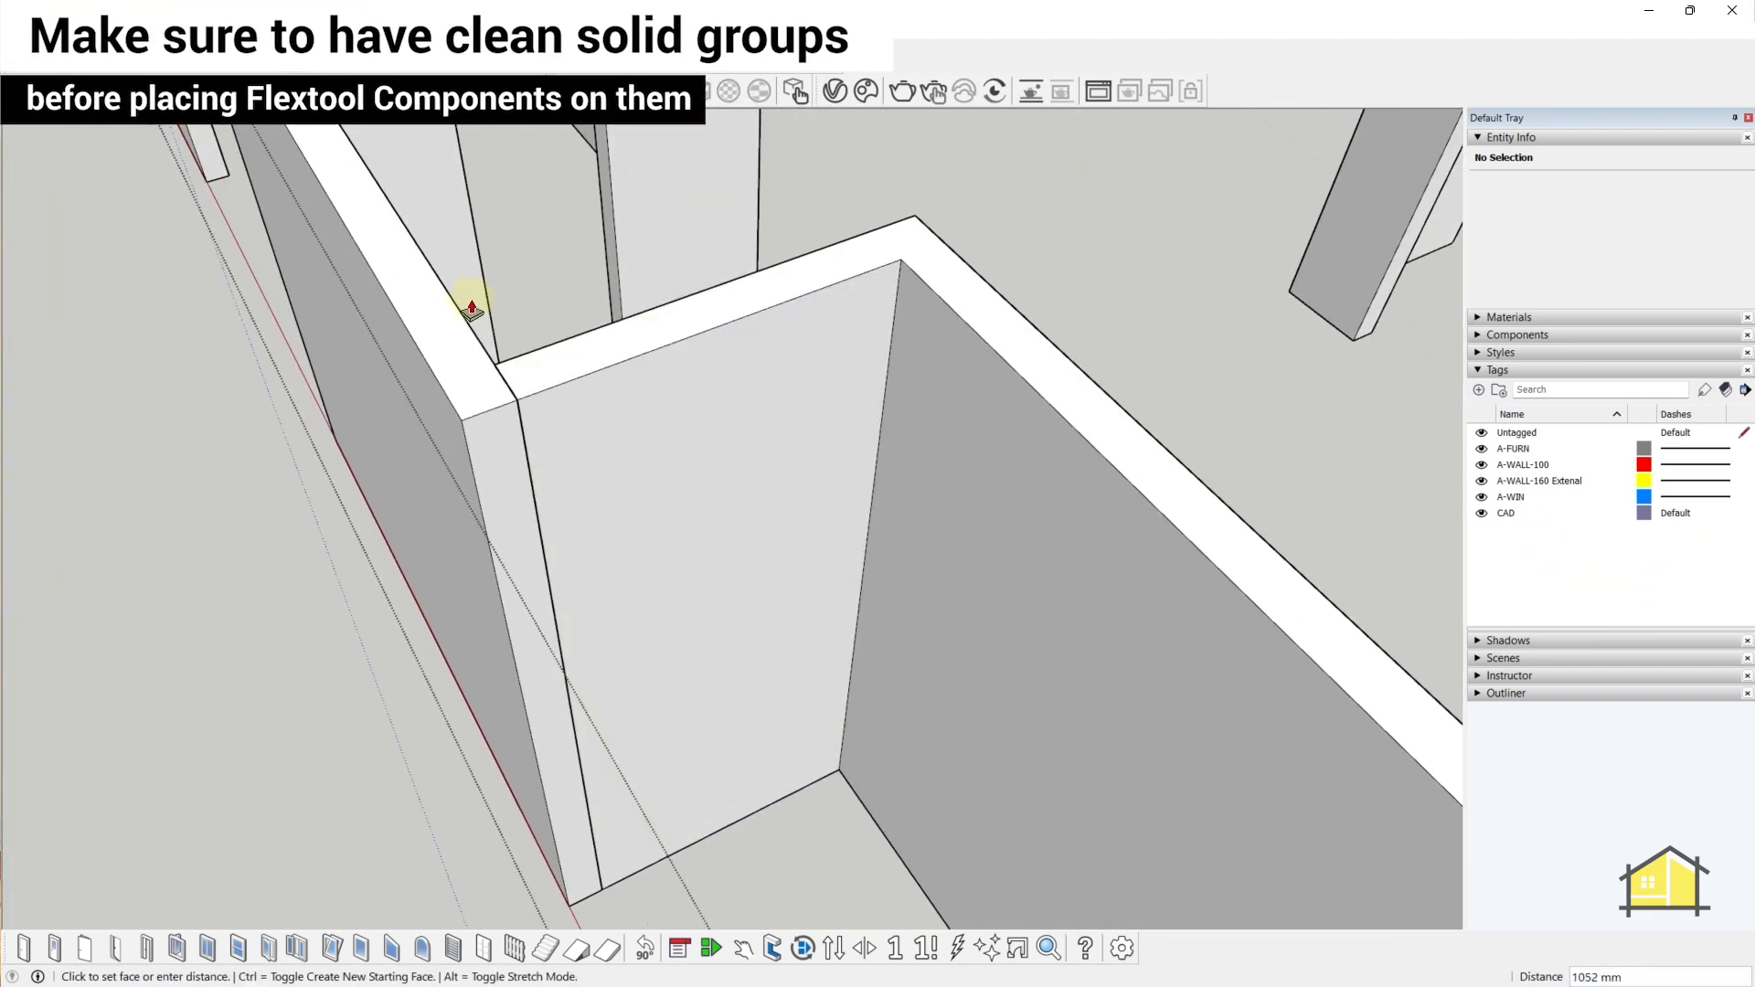
click(452, 292)
middle_drag(715, 518, 803, 967)
- Select the A-WALL-160 External wall face and orbit around the joined corner to check it
key(space)
click(603, 567)
middle_drag(603, 567, 511, 548)
click(438, 457)
scroll(512, 548, down, 4)
key(p)
middle_drag(231, 627, 654, 442)
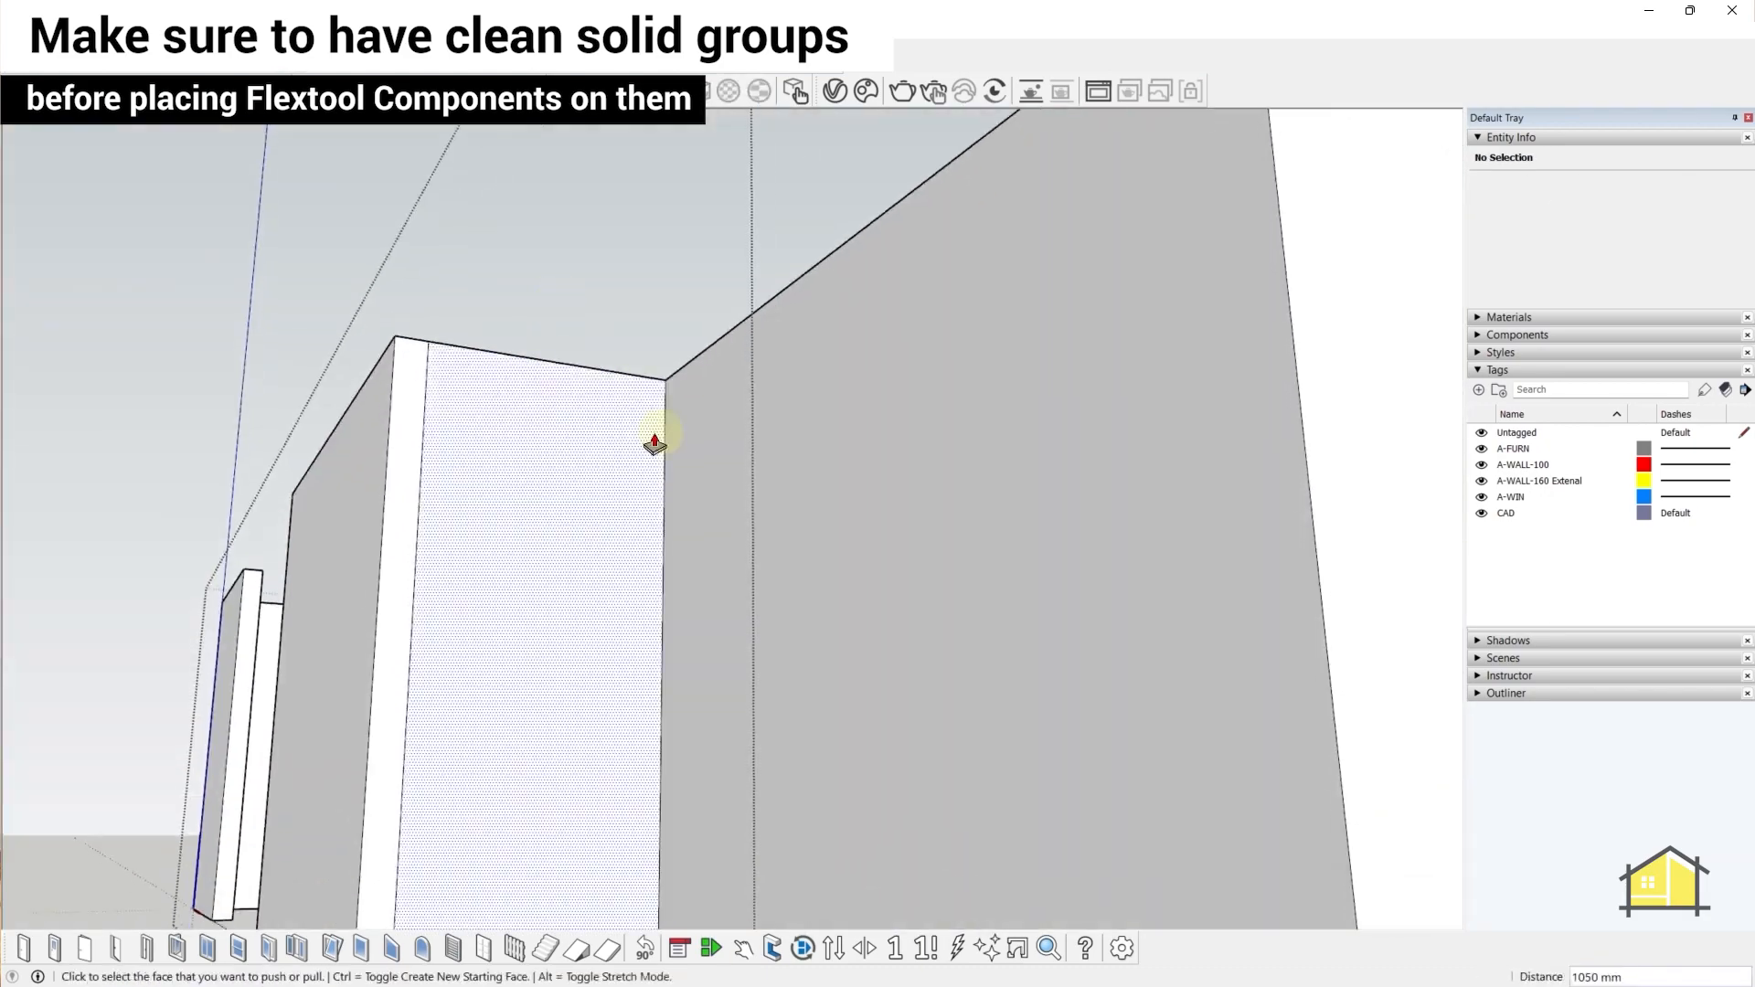
shift+middle_drag(598, 768, 608, 445)
middle_drag(610, 558, 635, 877)
middle_drag(617, 603, 707, 688)
scroll(739, 632, down, 2)
key(space)
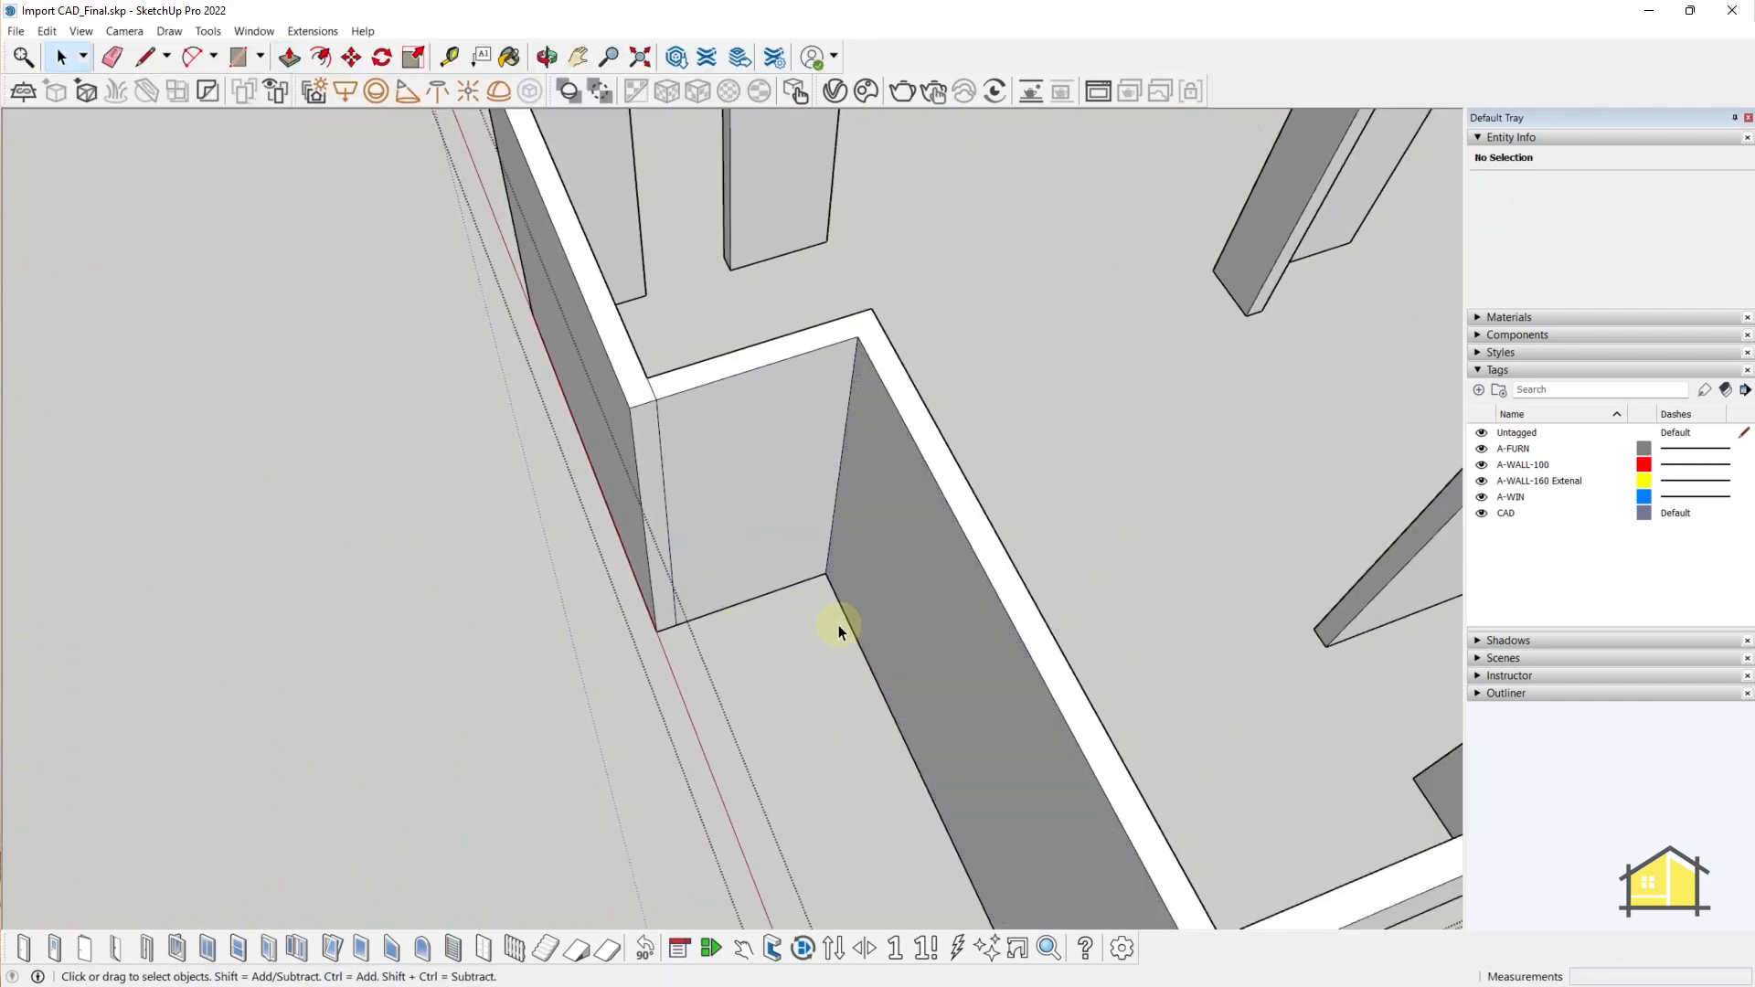
- Insert a FlexTools door into the wall near the corner
click(20, 951)
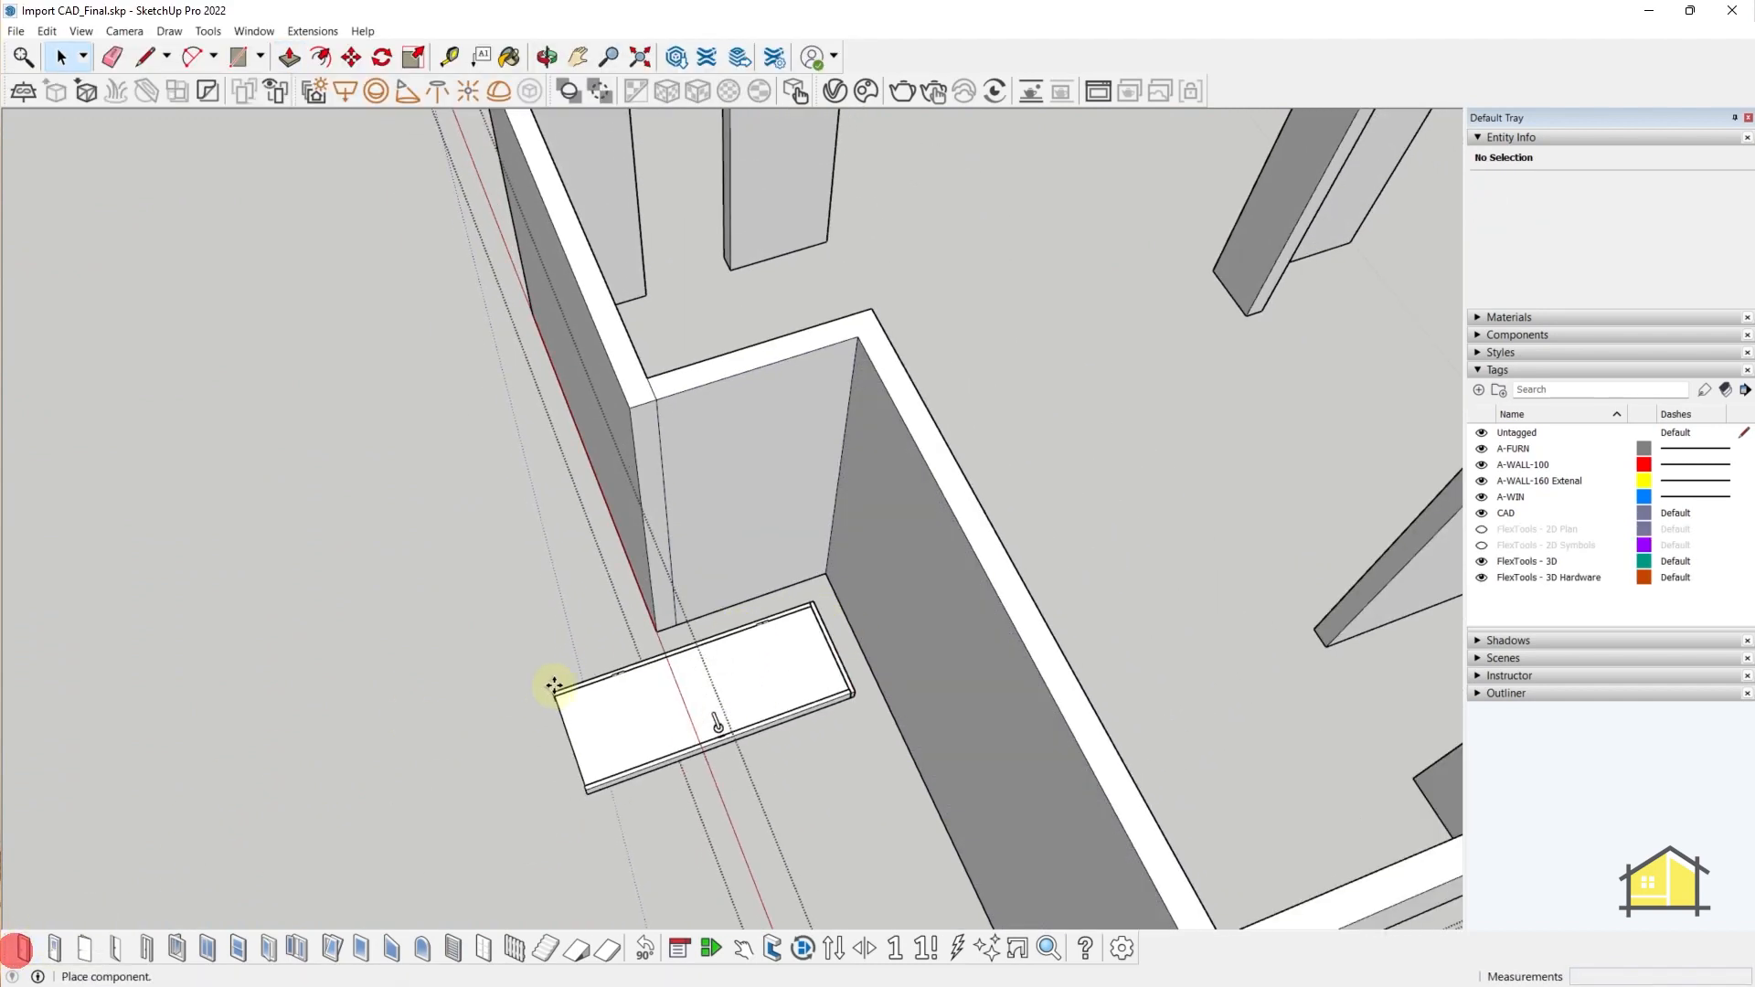
scroll(580, 561, up, 3)
scroll(501, 566, down, 5)
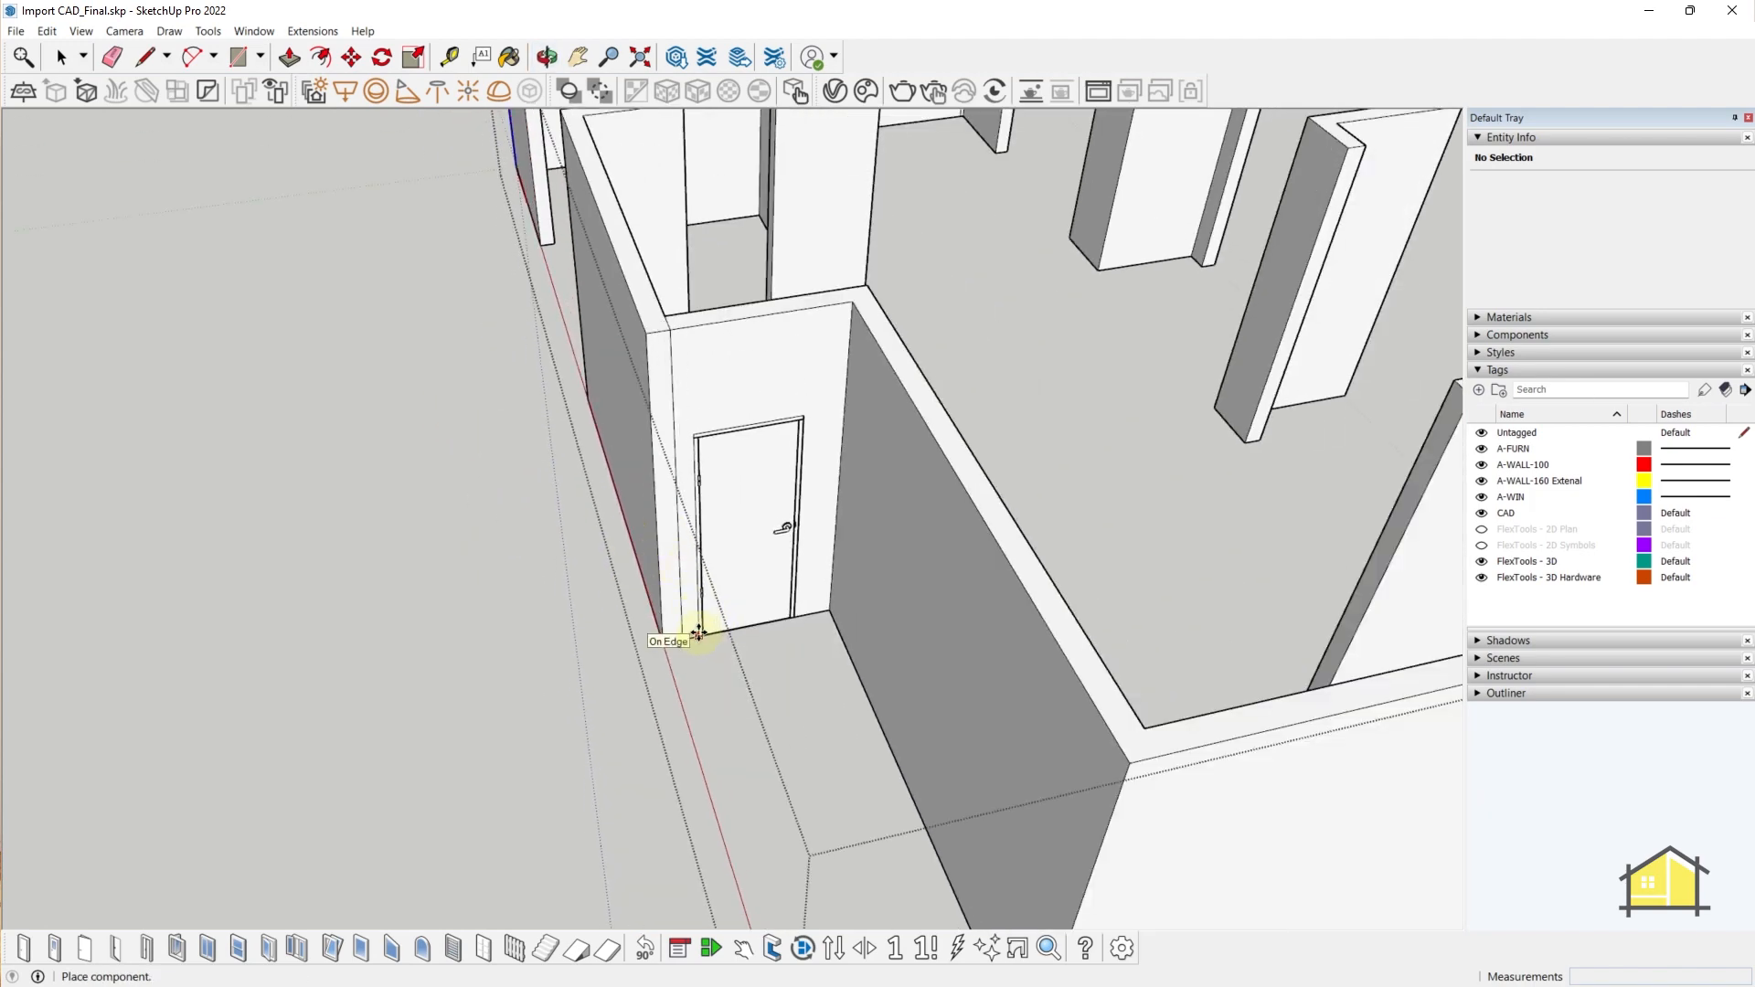
click(697, 633)
middle_drag(795, 677, 968, 615)
- Scale the placed door wider along its width
scroll(968, 616, up, 2)
key(s)
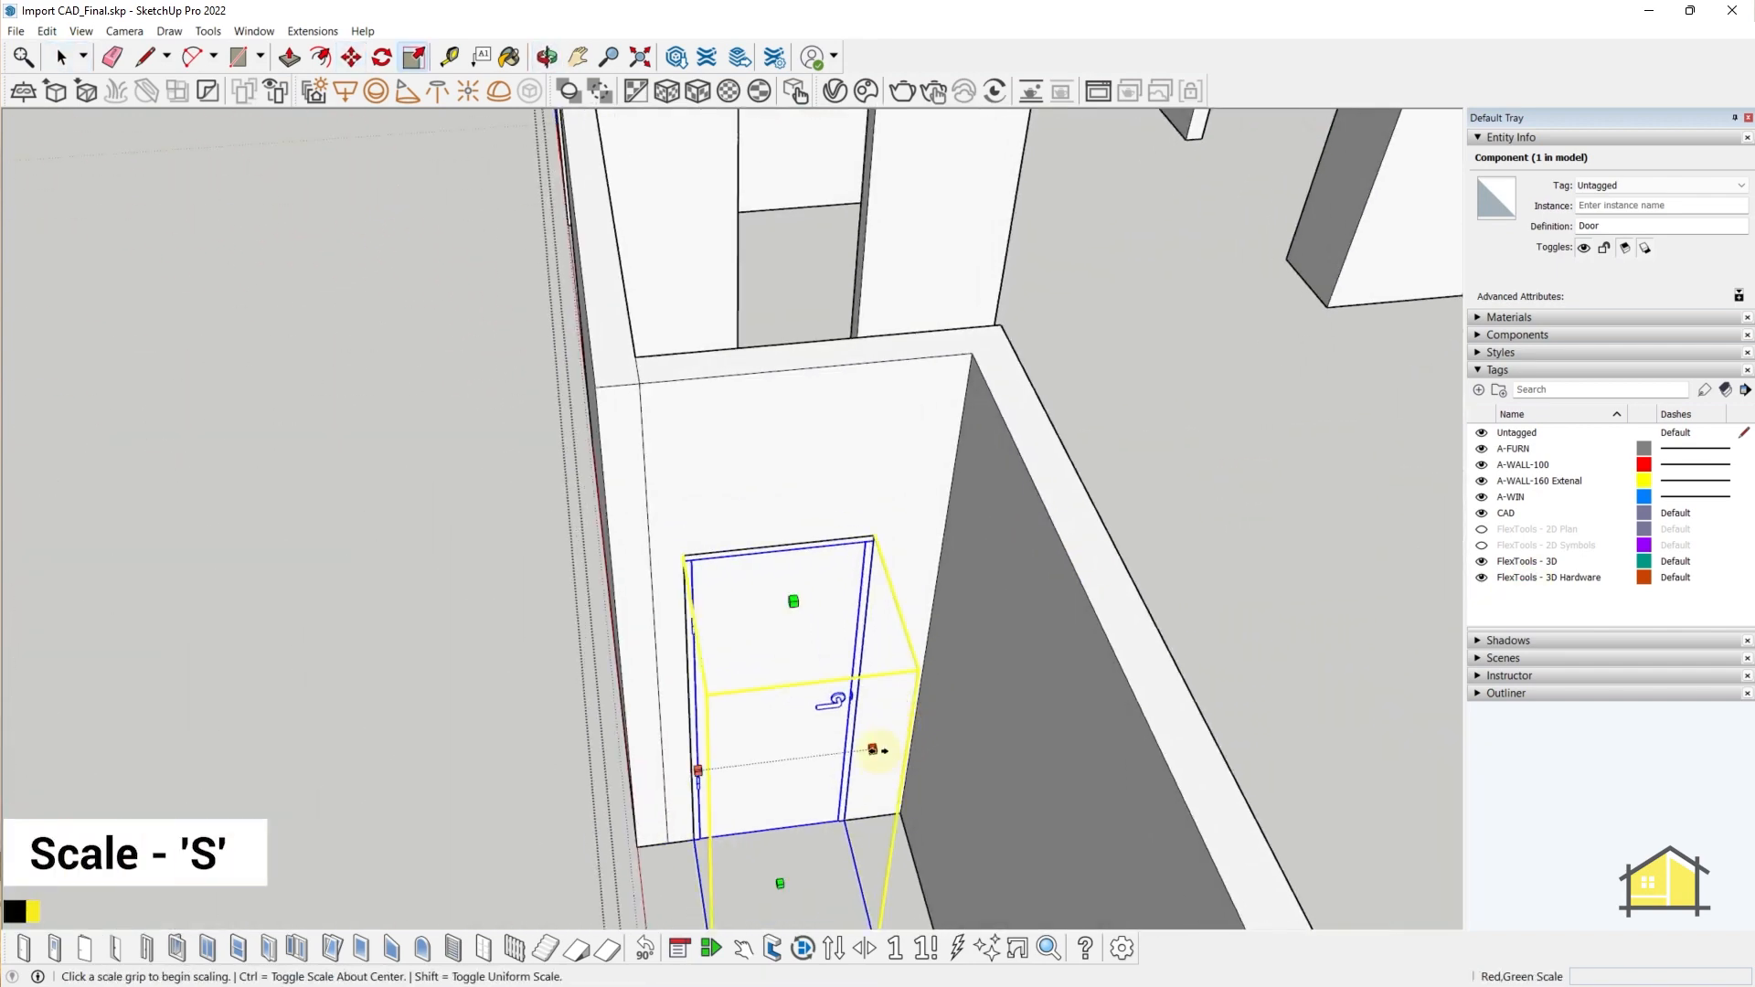
click(873, 749)
click(893, 740)
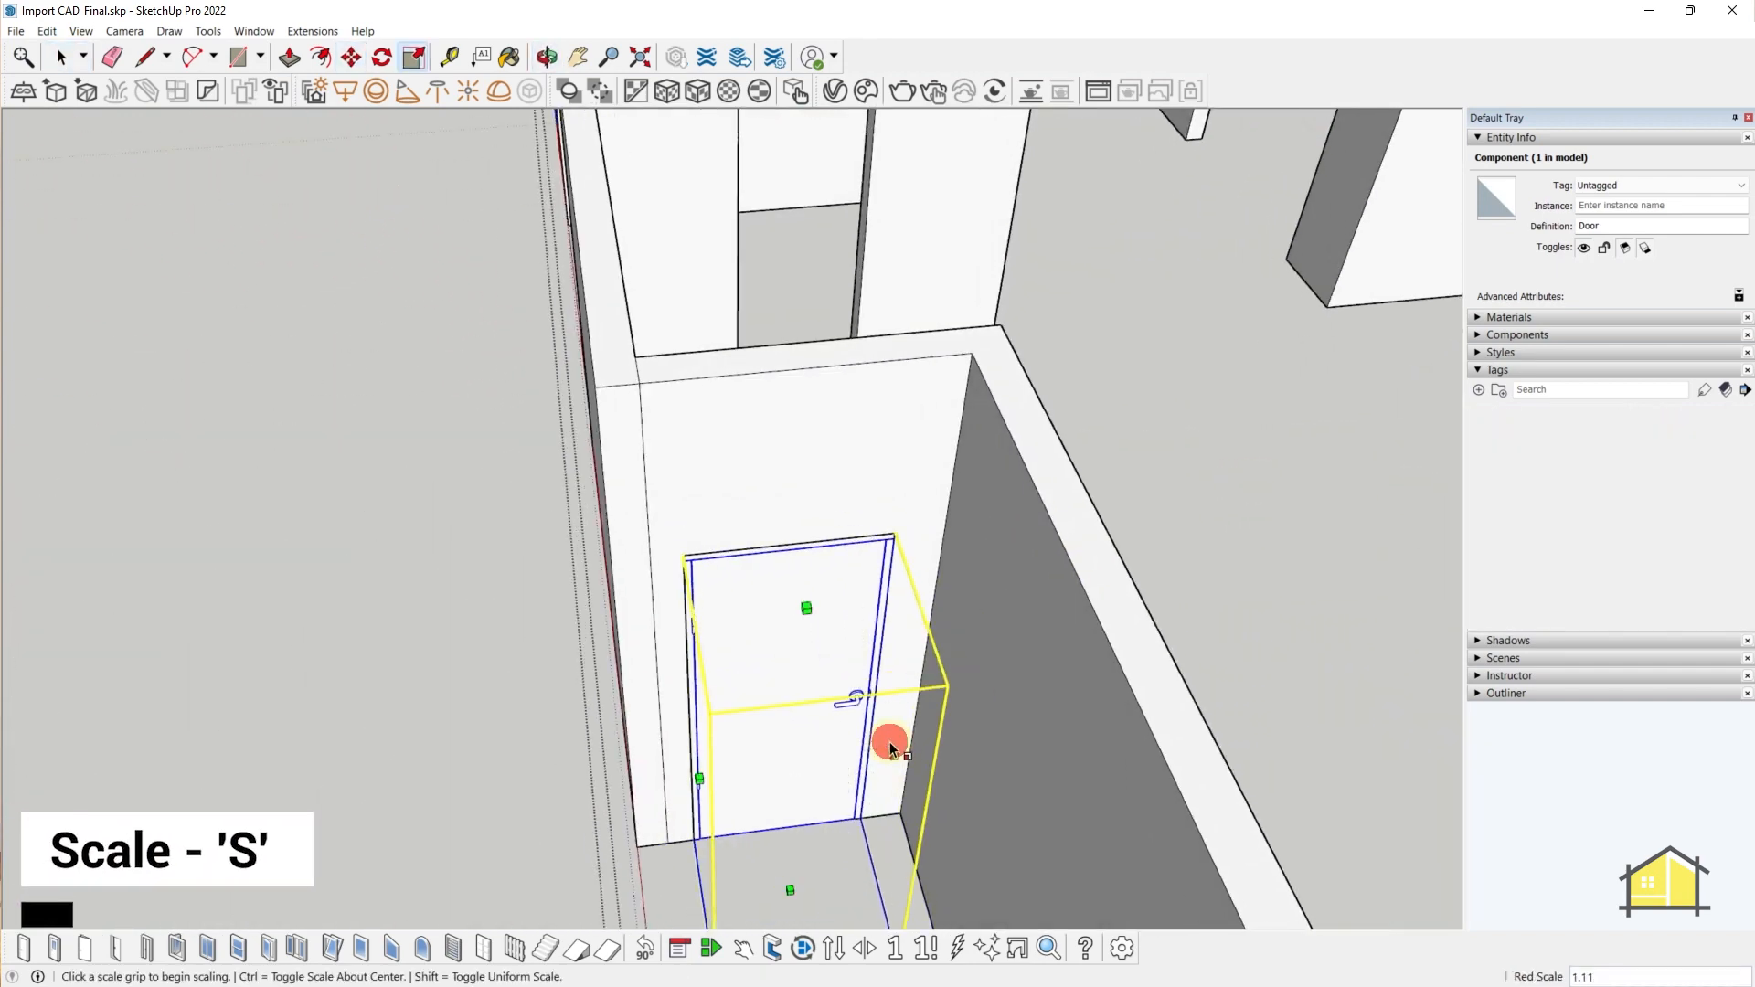
scroll(873, 655, up, 3)
scroll(881, 595, down, 2)
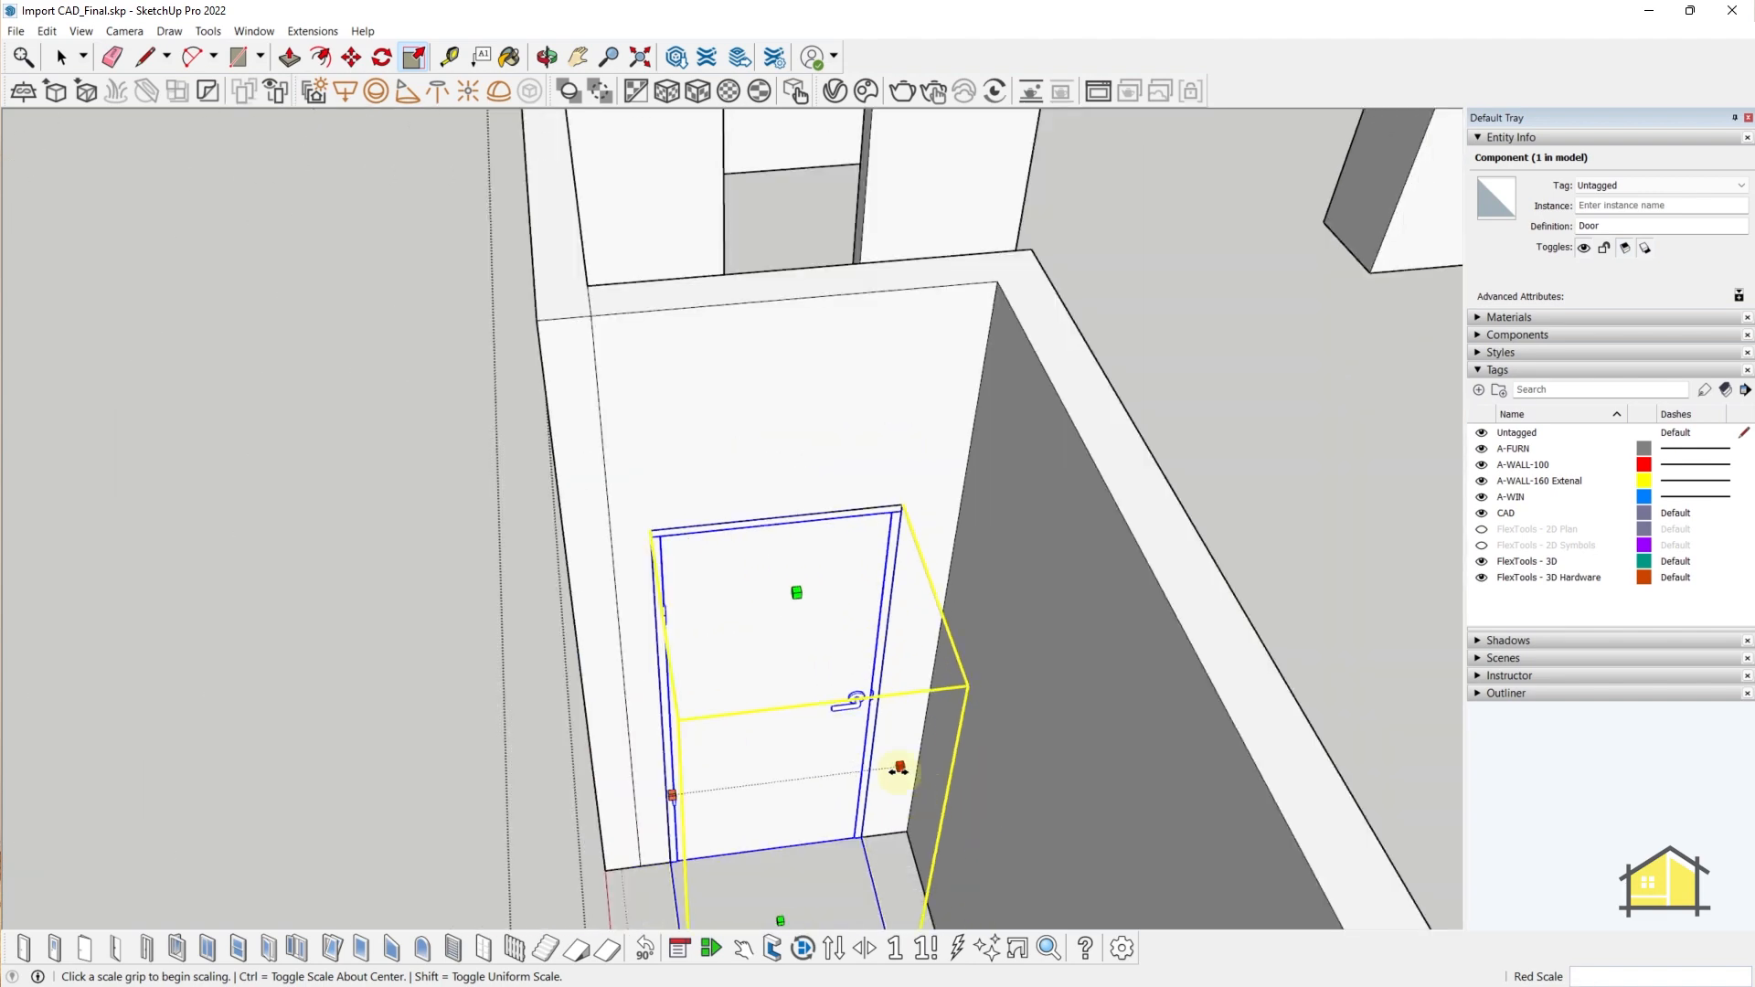
drag(899, 768, 909, 768)
middle_drag(909, 674, 766, 637)
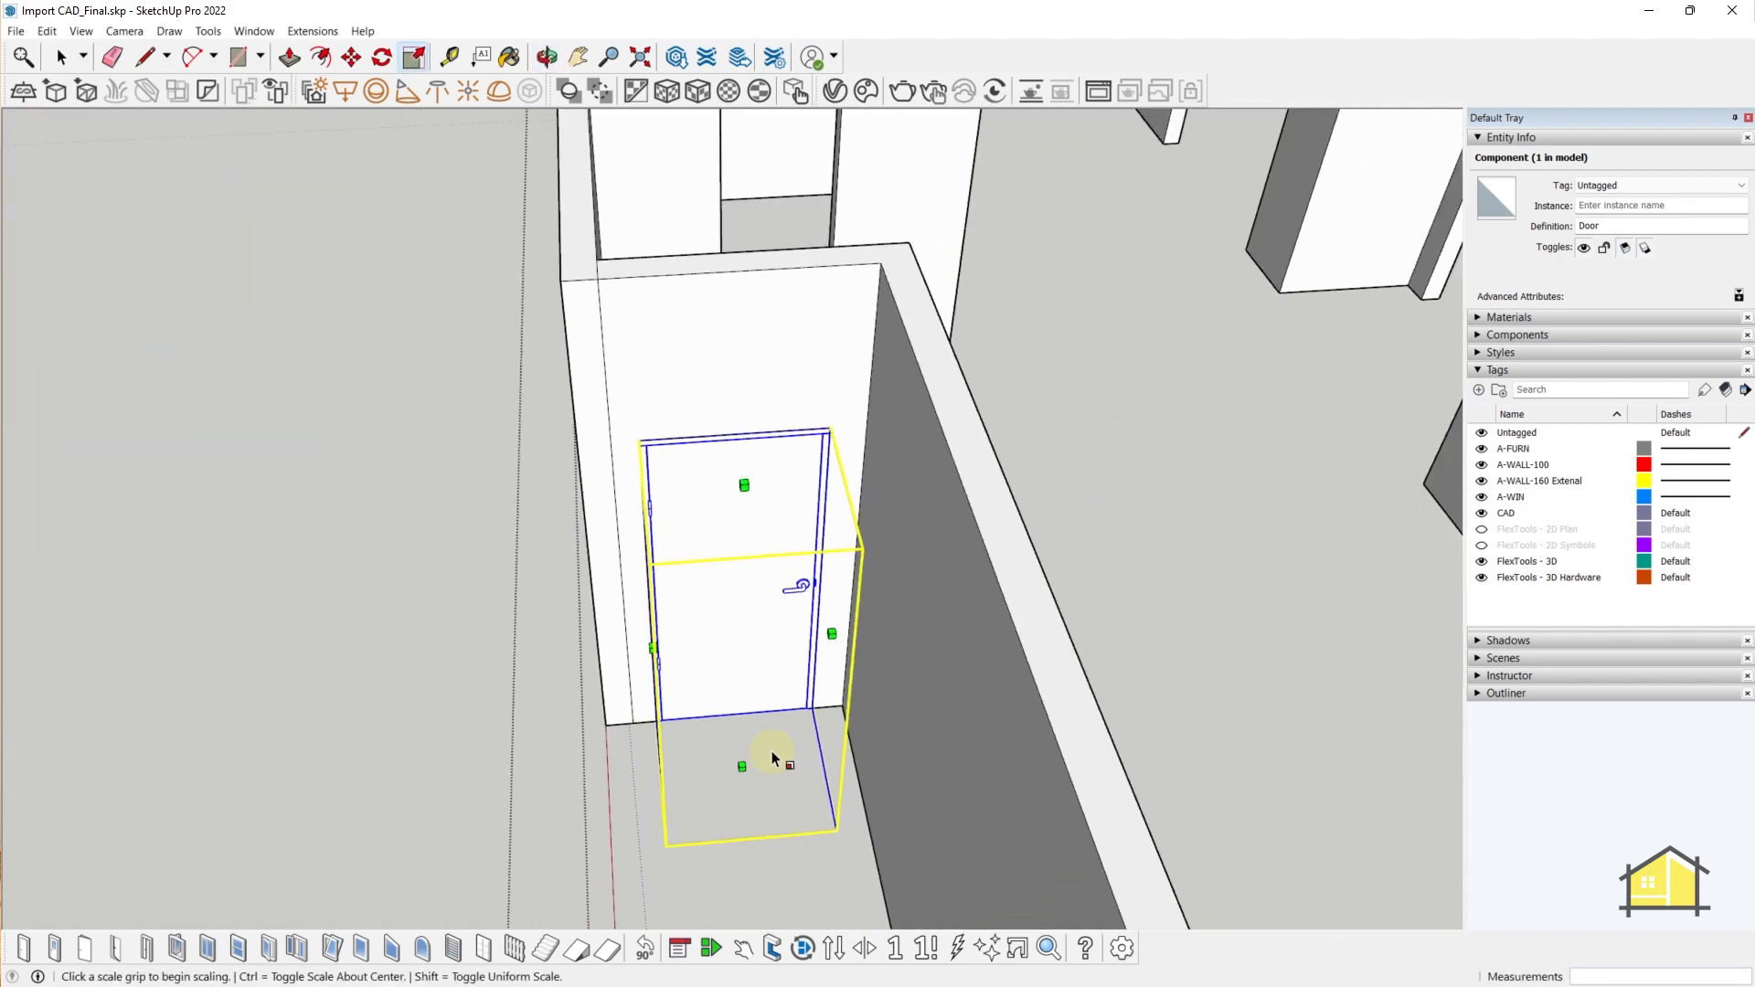
- Swing the door leaf open with Interact and flip its swing direction
click(744, 950)
click(733, 615)
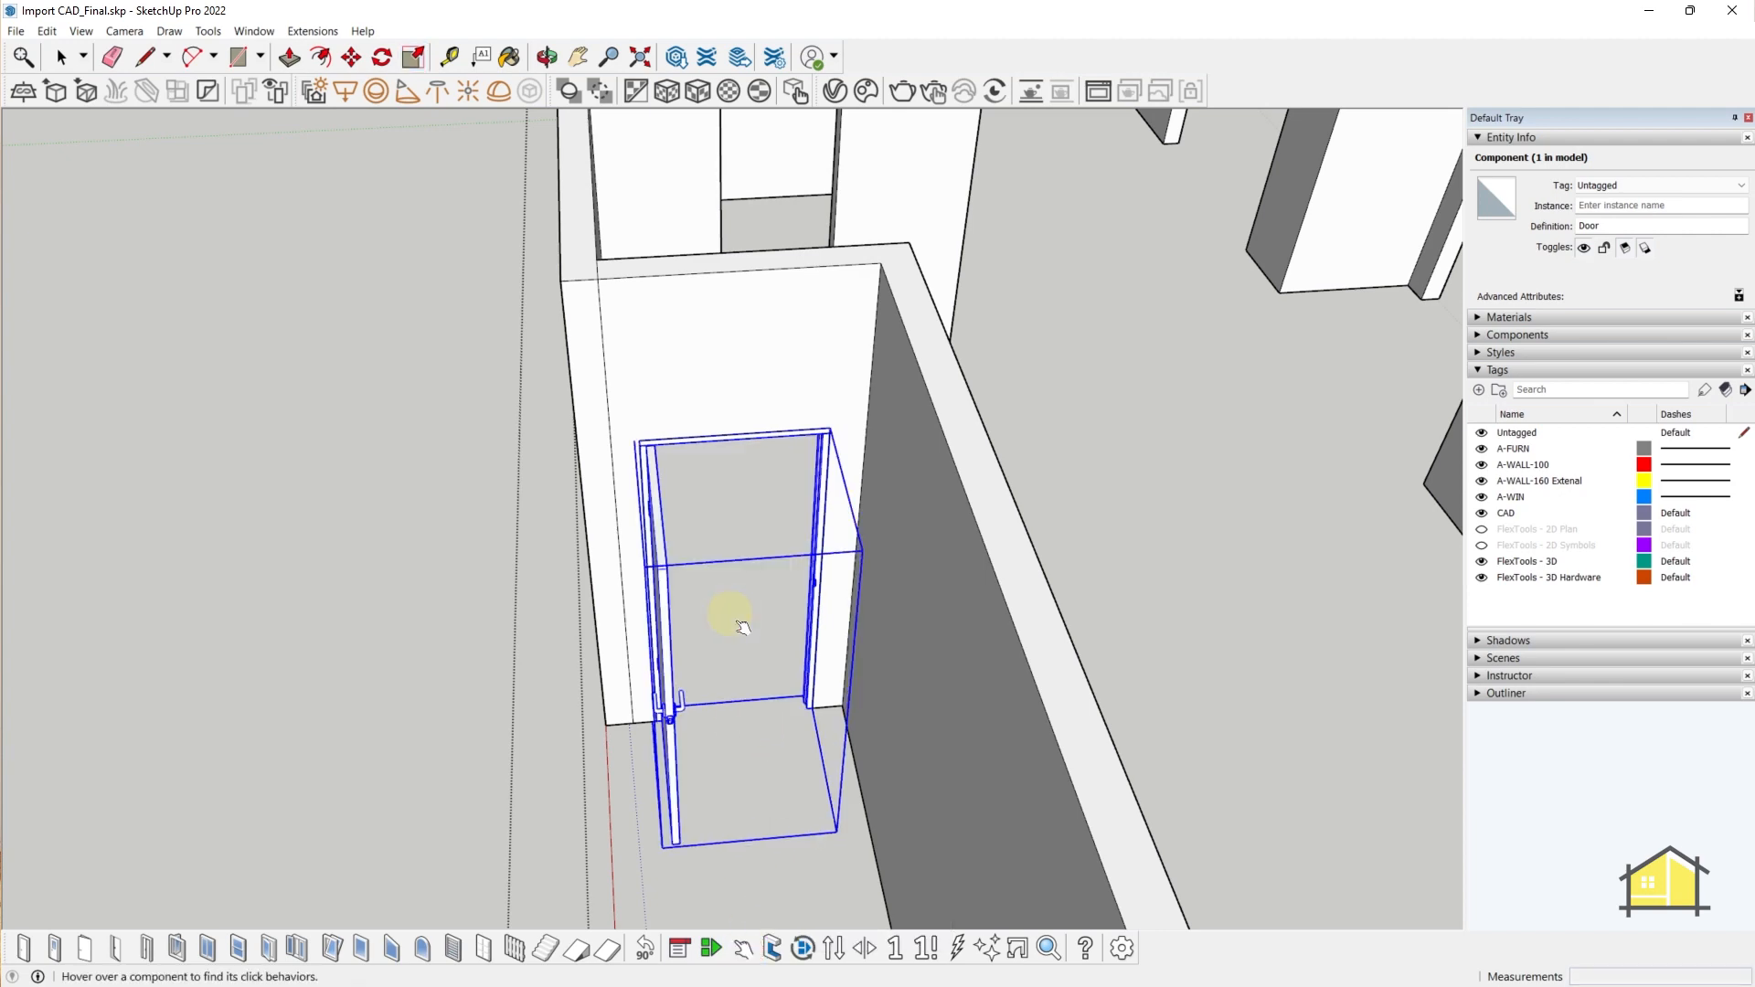
middle_drag(759, 625, 695, 763)
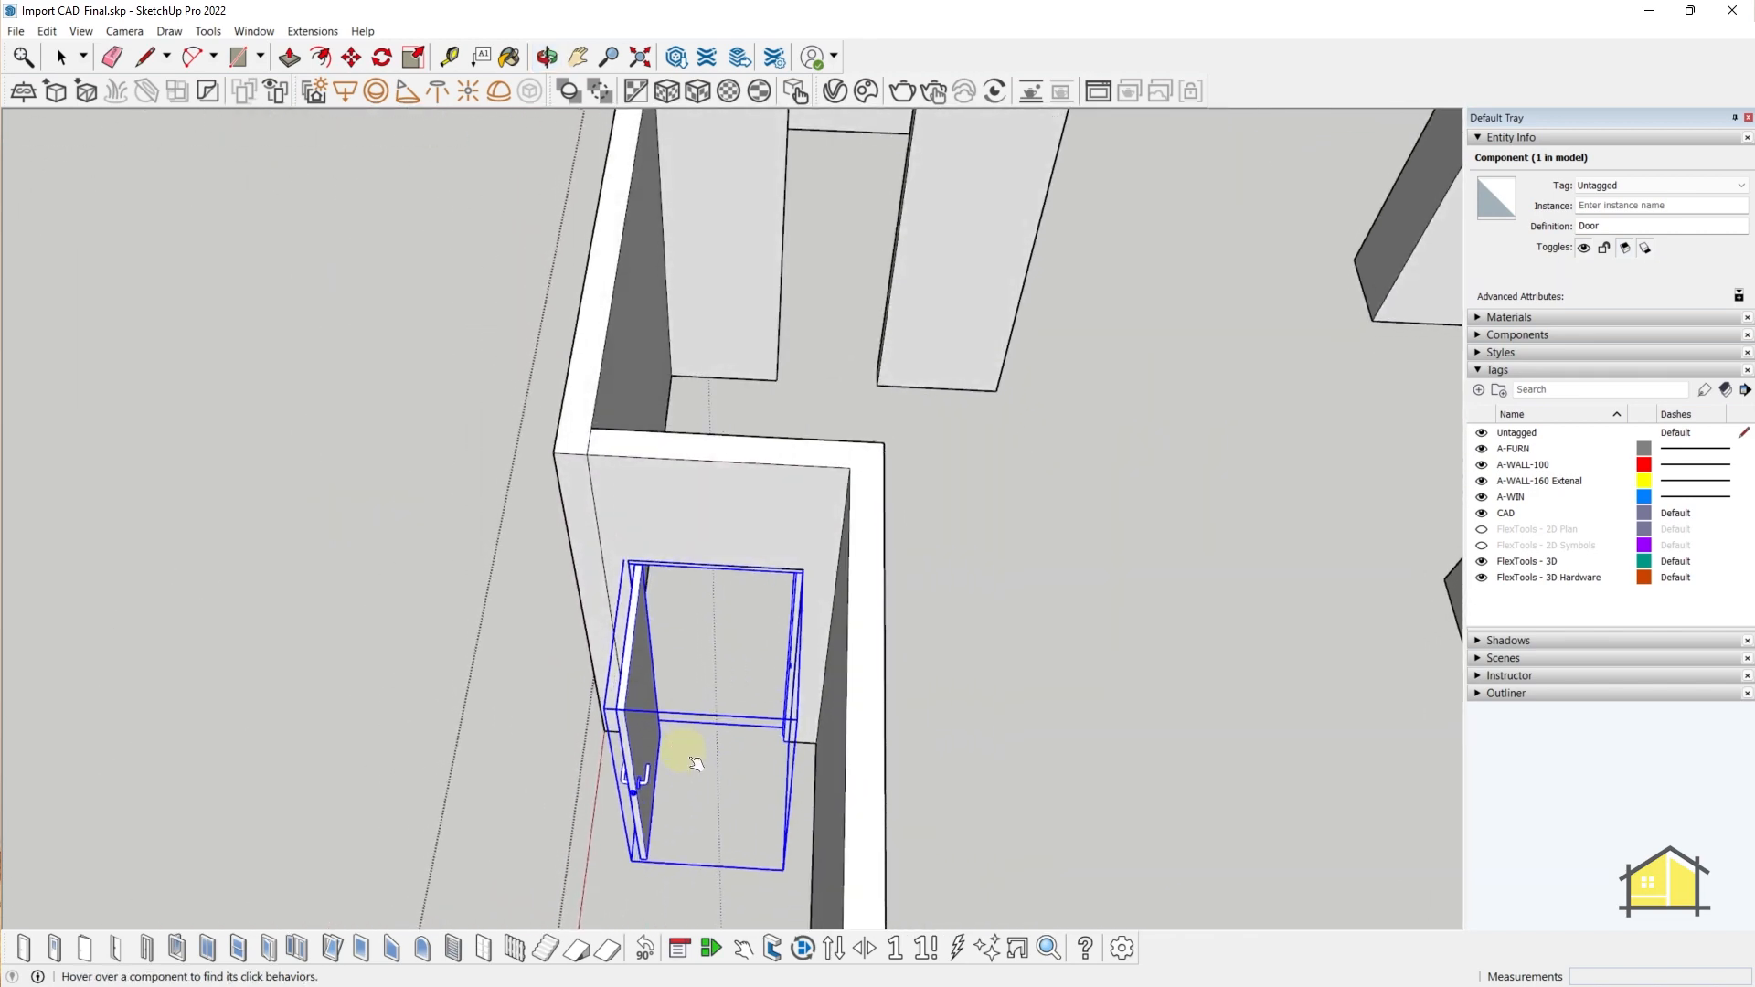
click(835, 947)
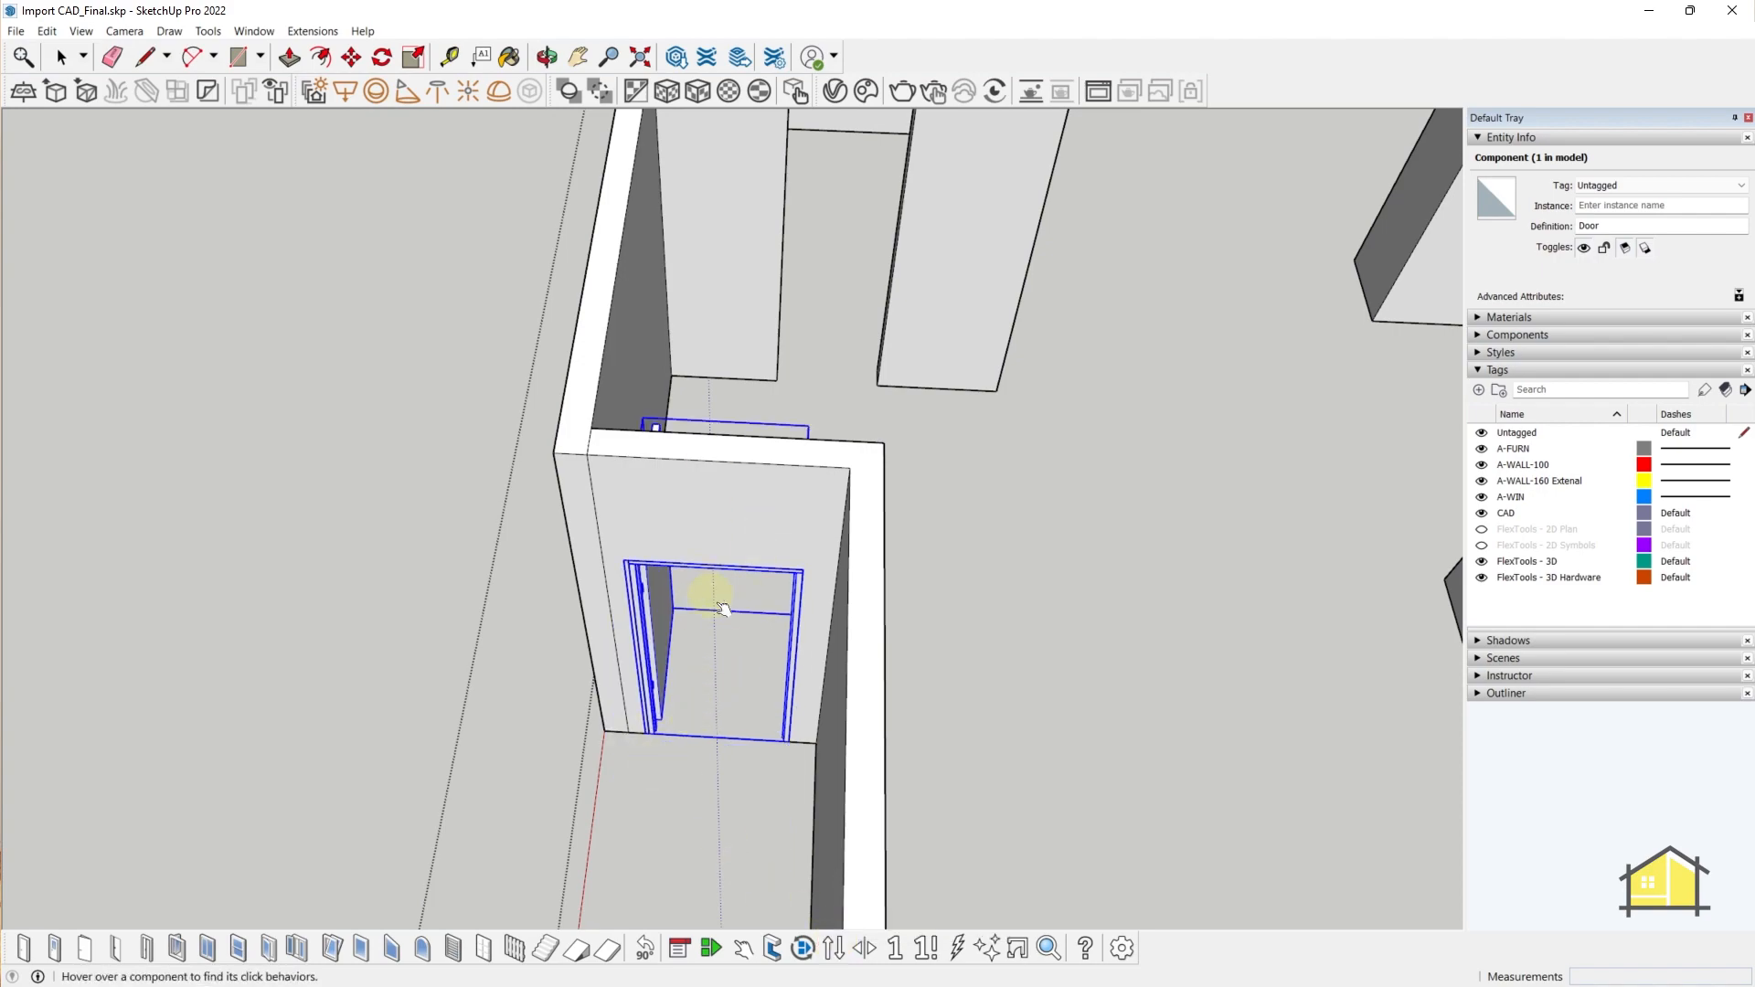
middle_drag(723, 608, 767, 664)
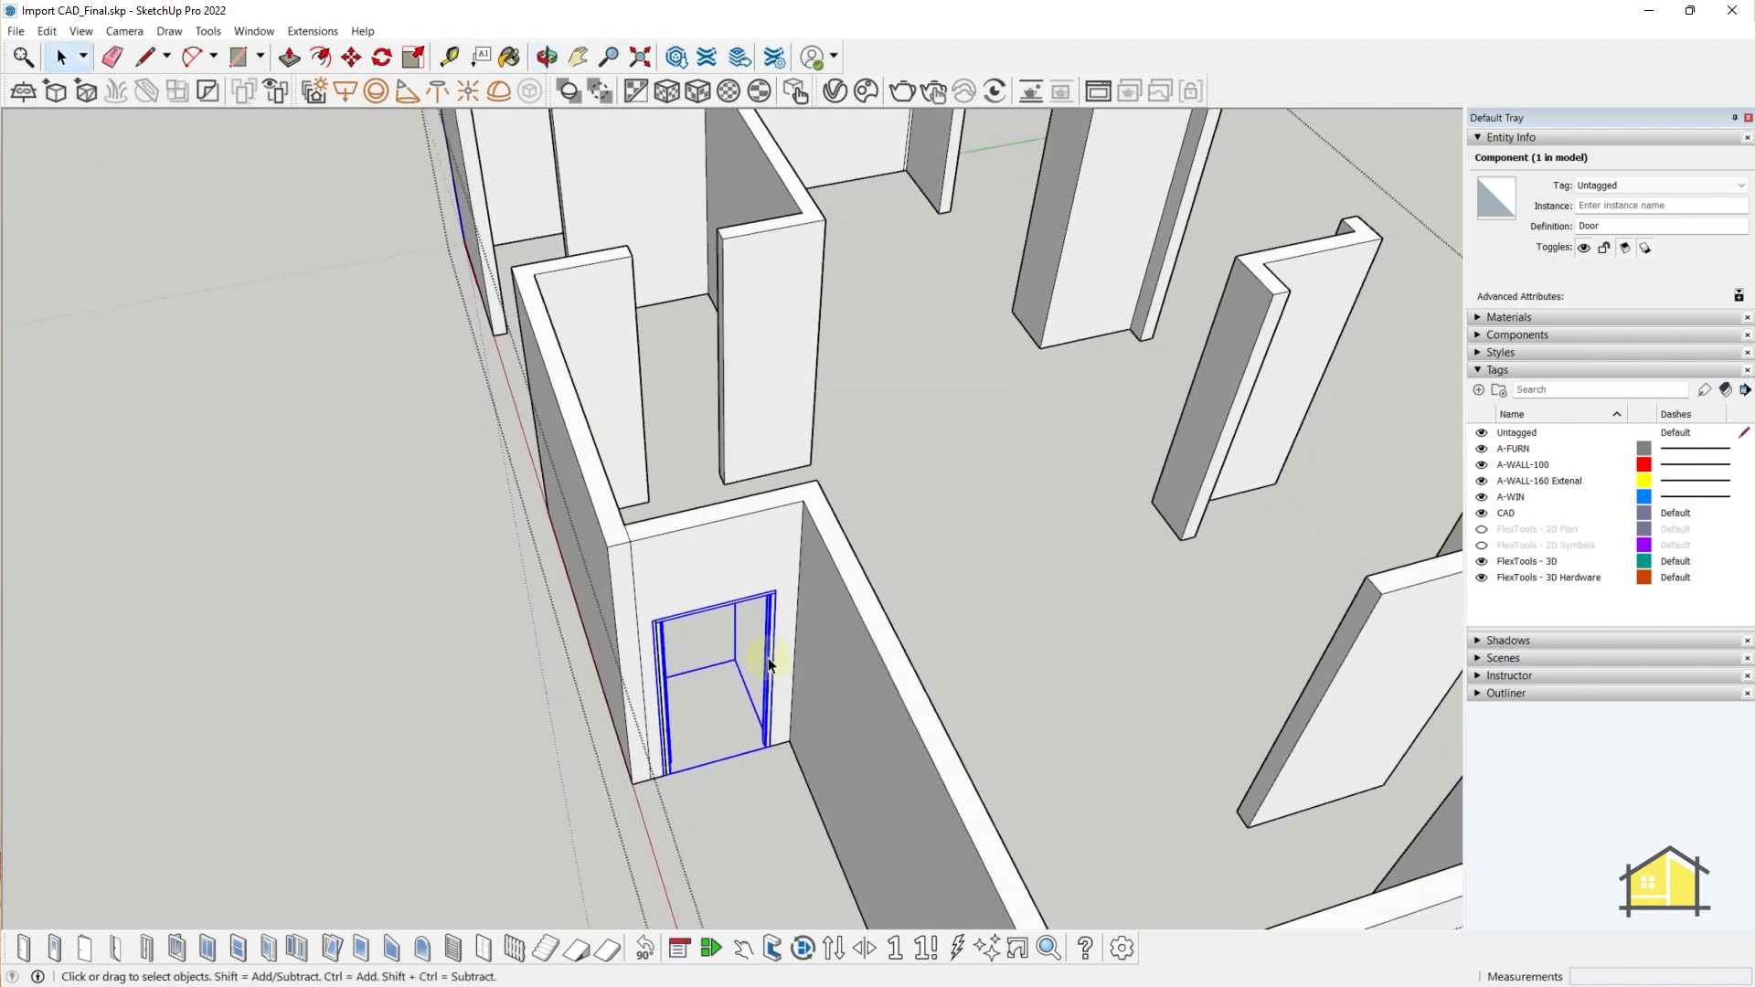
scroll(767, 665, up, 2)
- Scale the door narrower to 0.71 of its width
key(s)
click(749, 619)
click(705, 627)
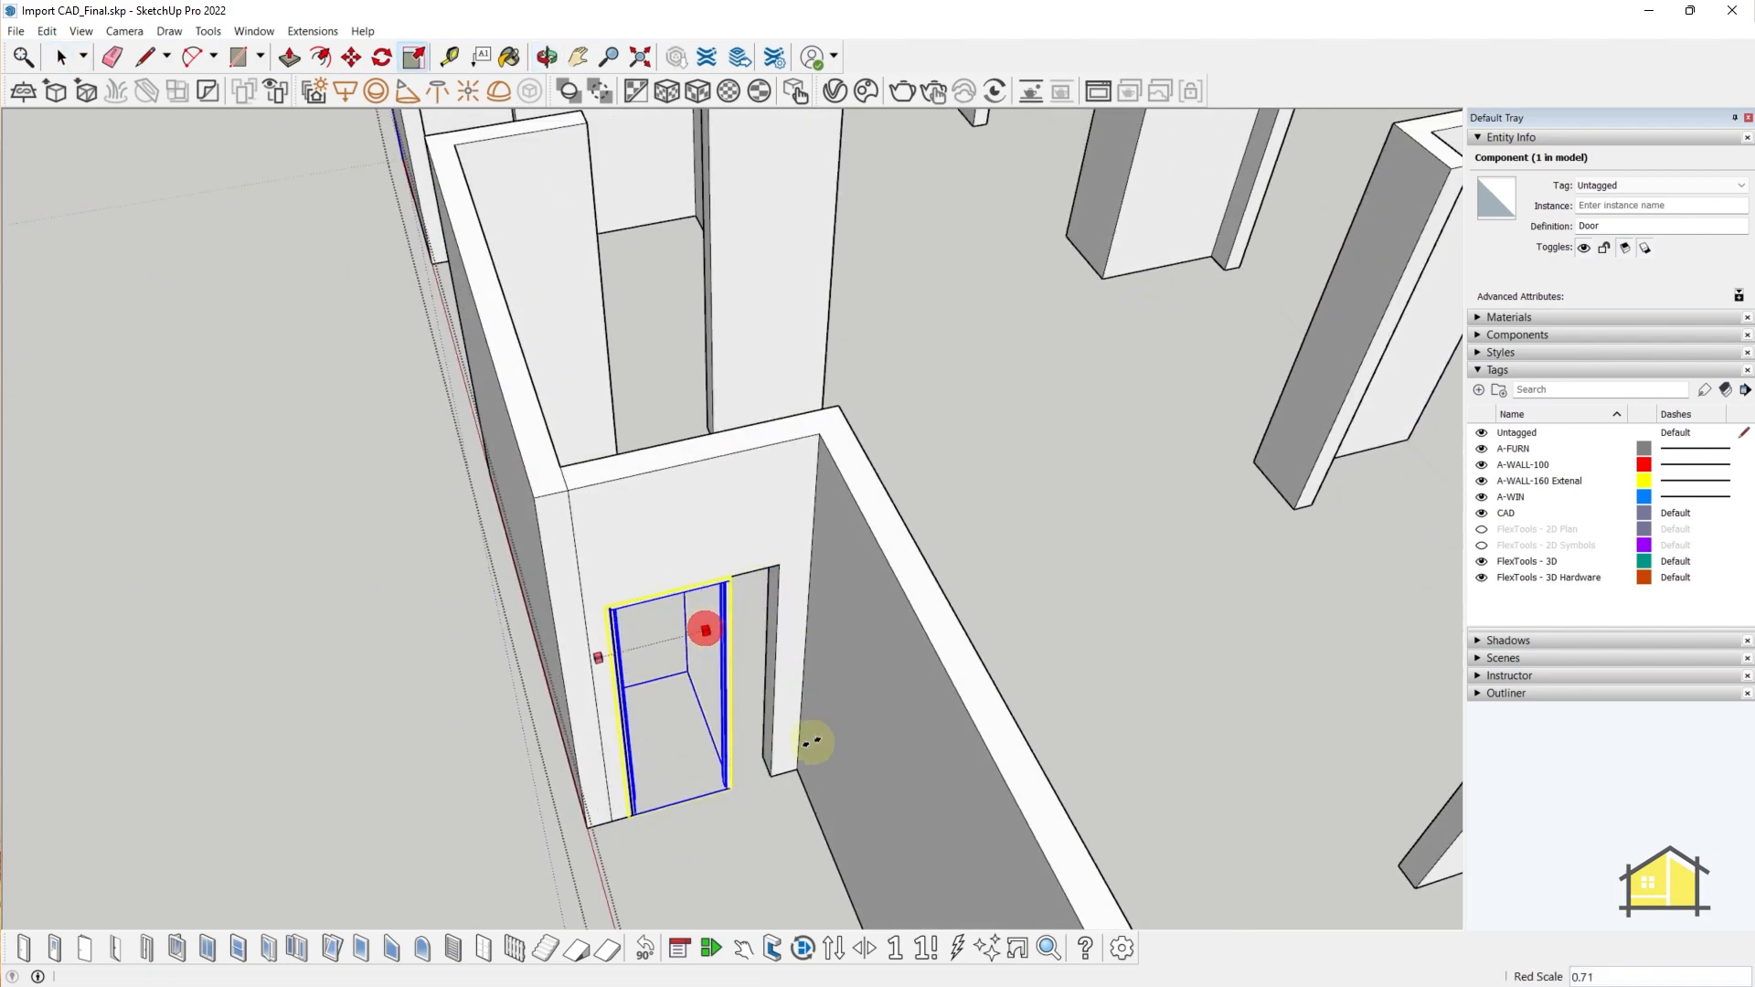
key(space)
middle_drag(686, 674, 745, 596)
click(209, 32)
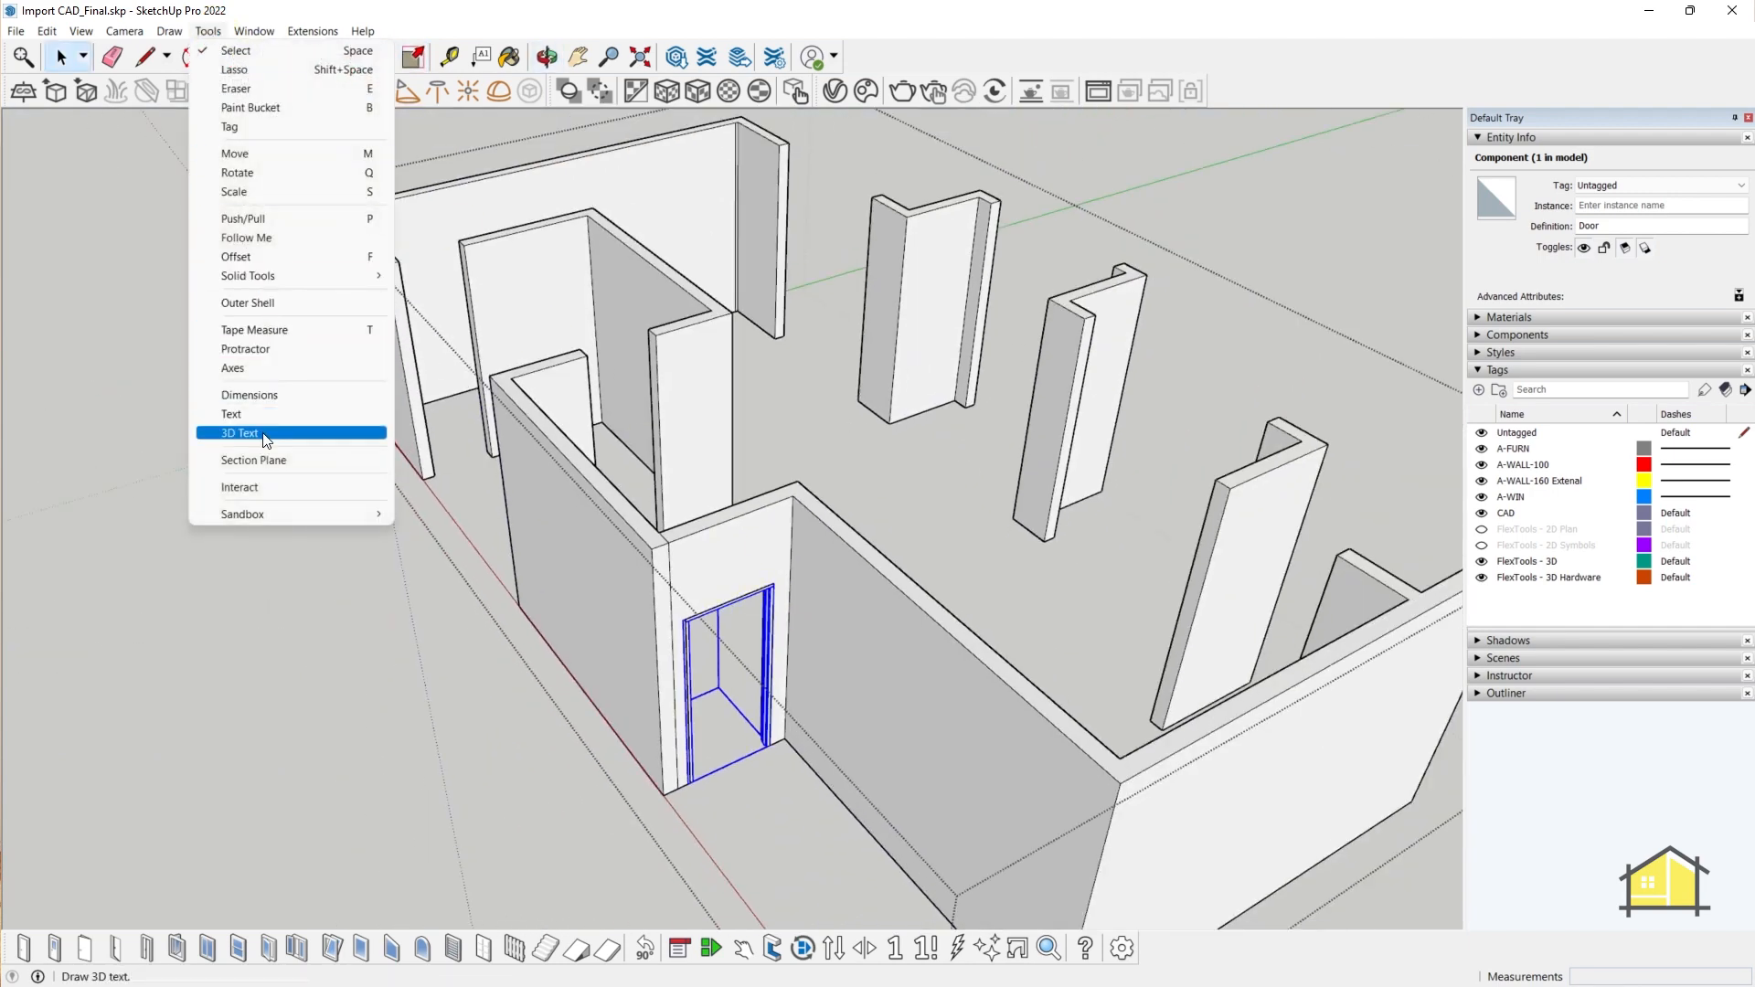
- Add a horizontal section cut through the walls
click(261, 458)
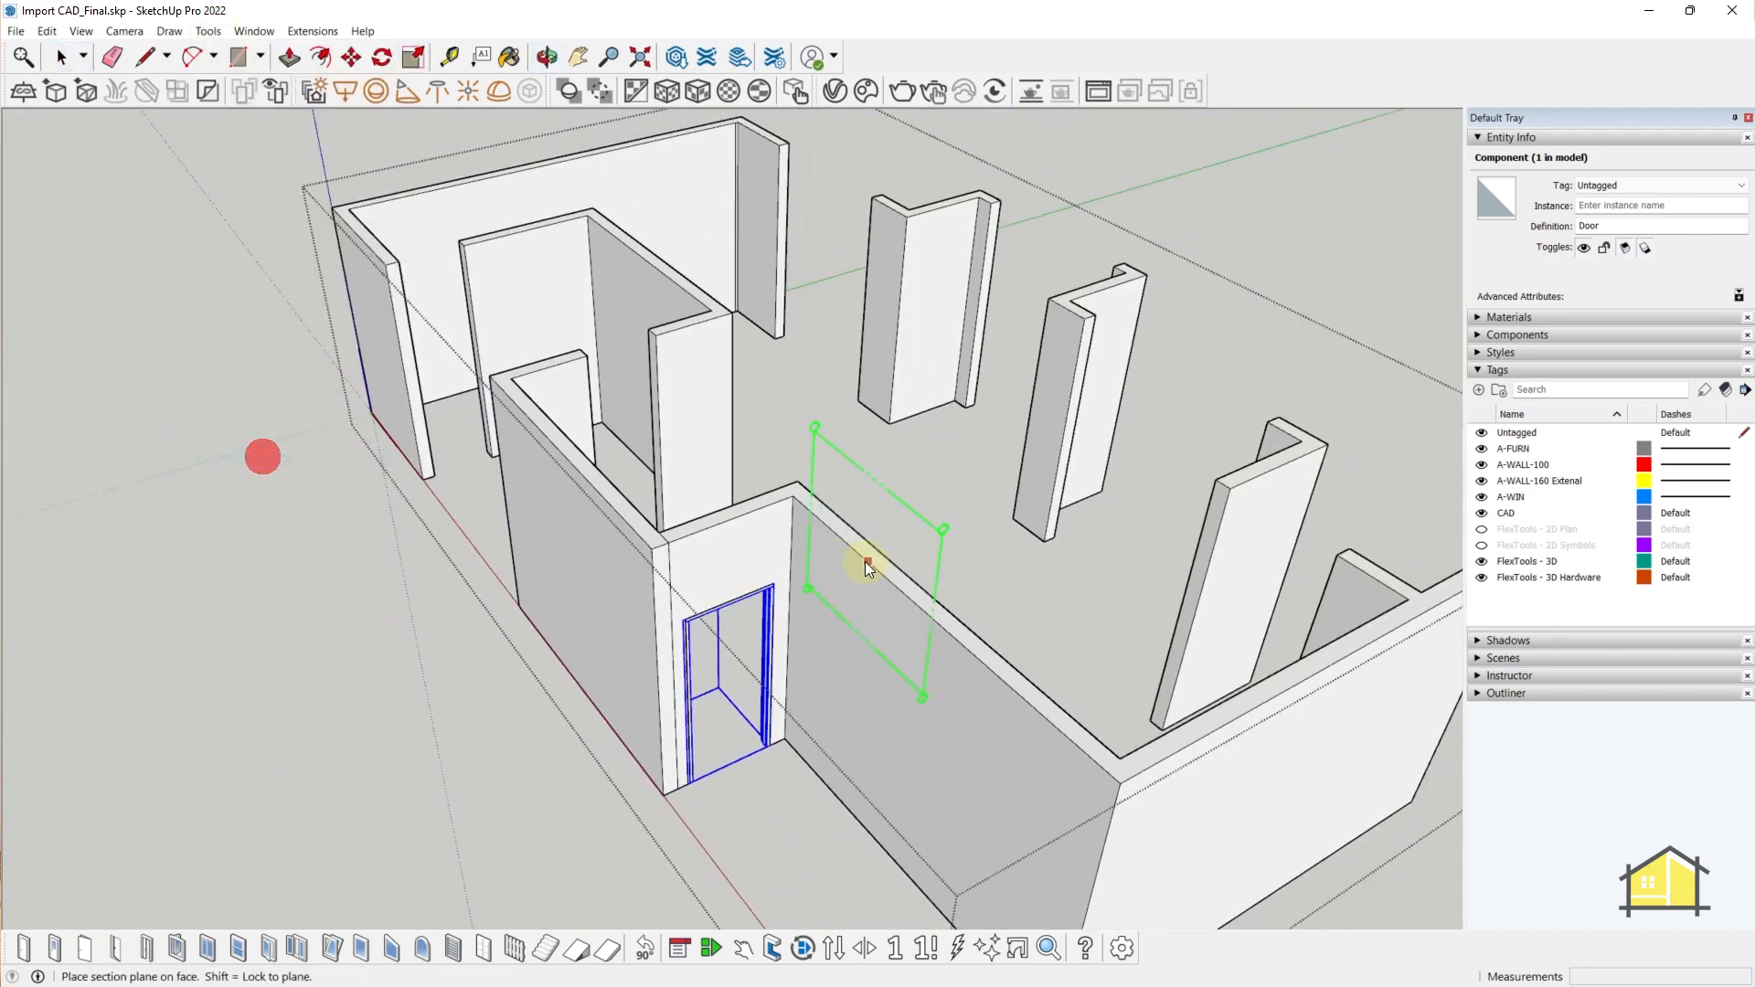
click(762, 500)
click(745, 468)
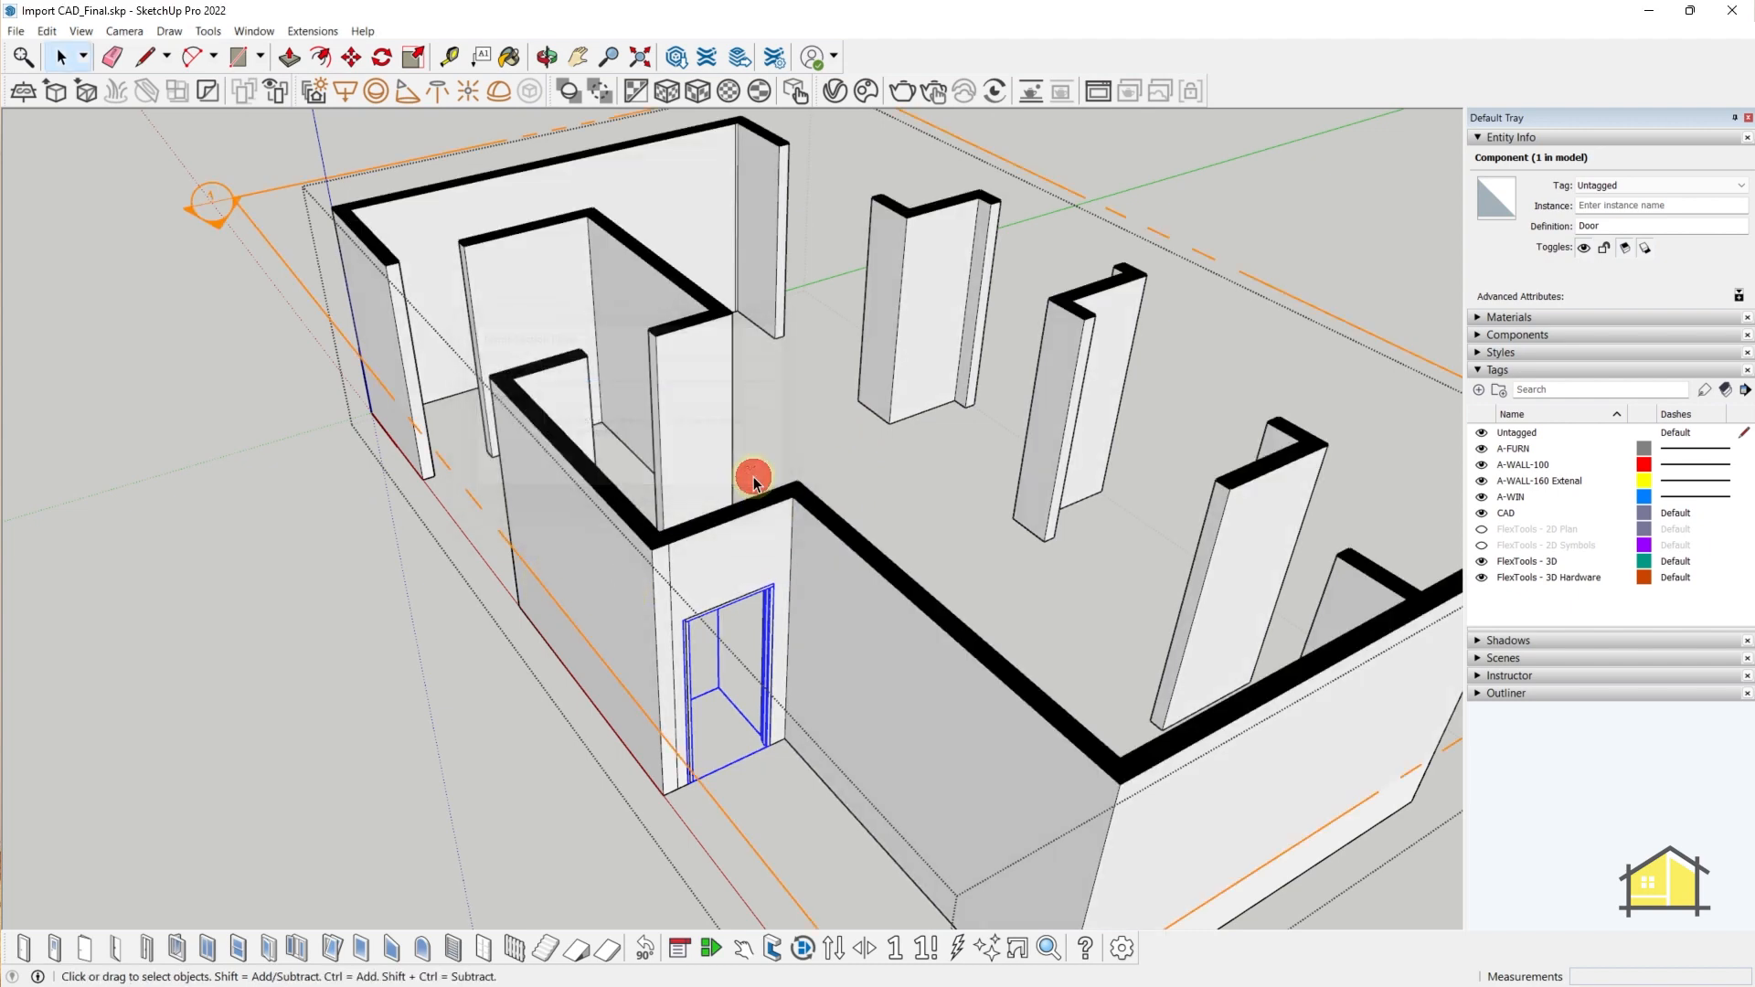
key(m)
click(580, 542)
key(space)
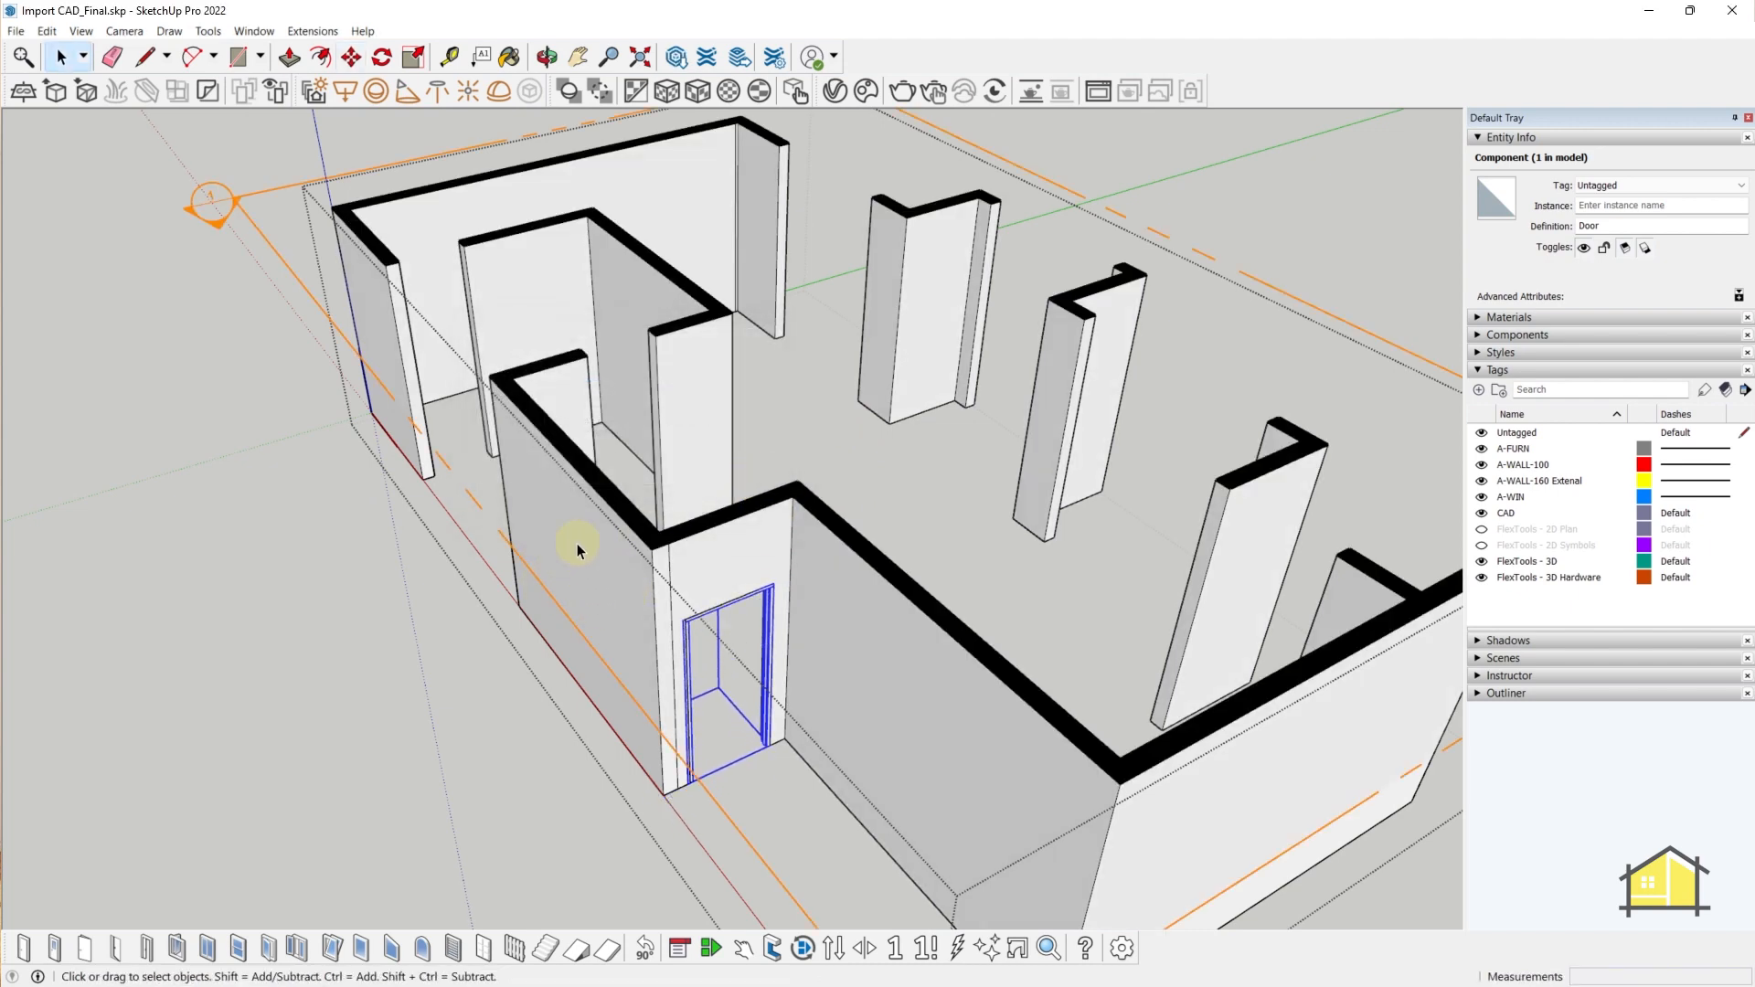
- Move the section plane lower to cut the walls further down
click(526, 556)
key(m)
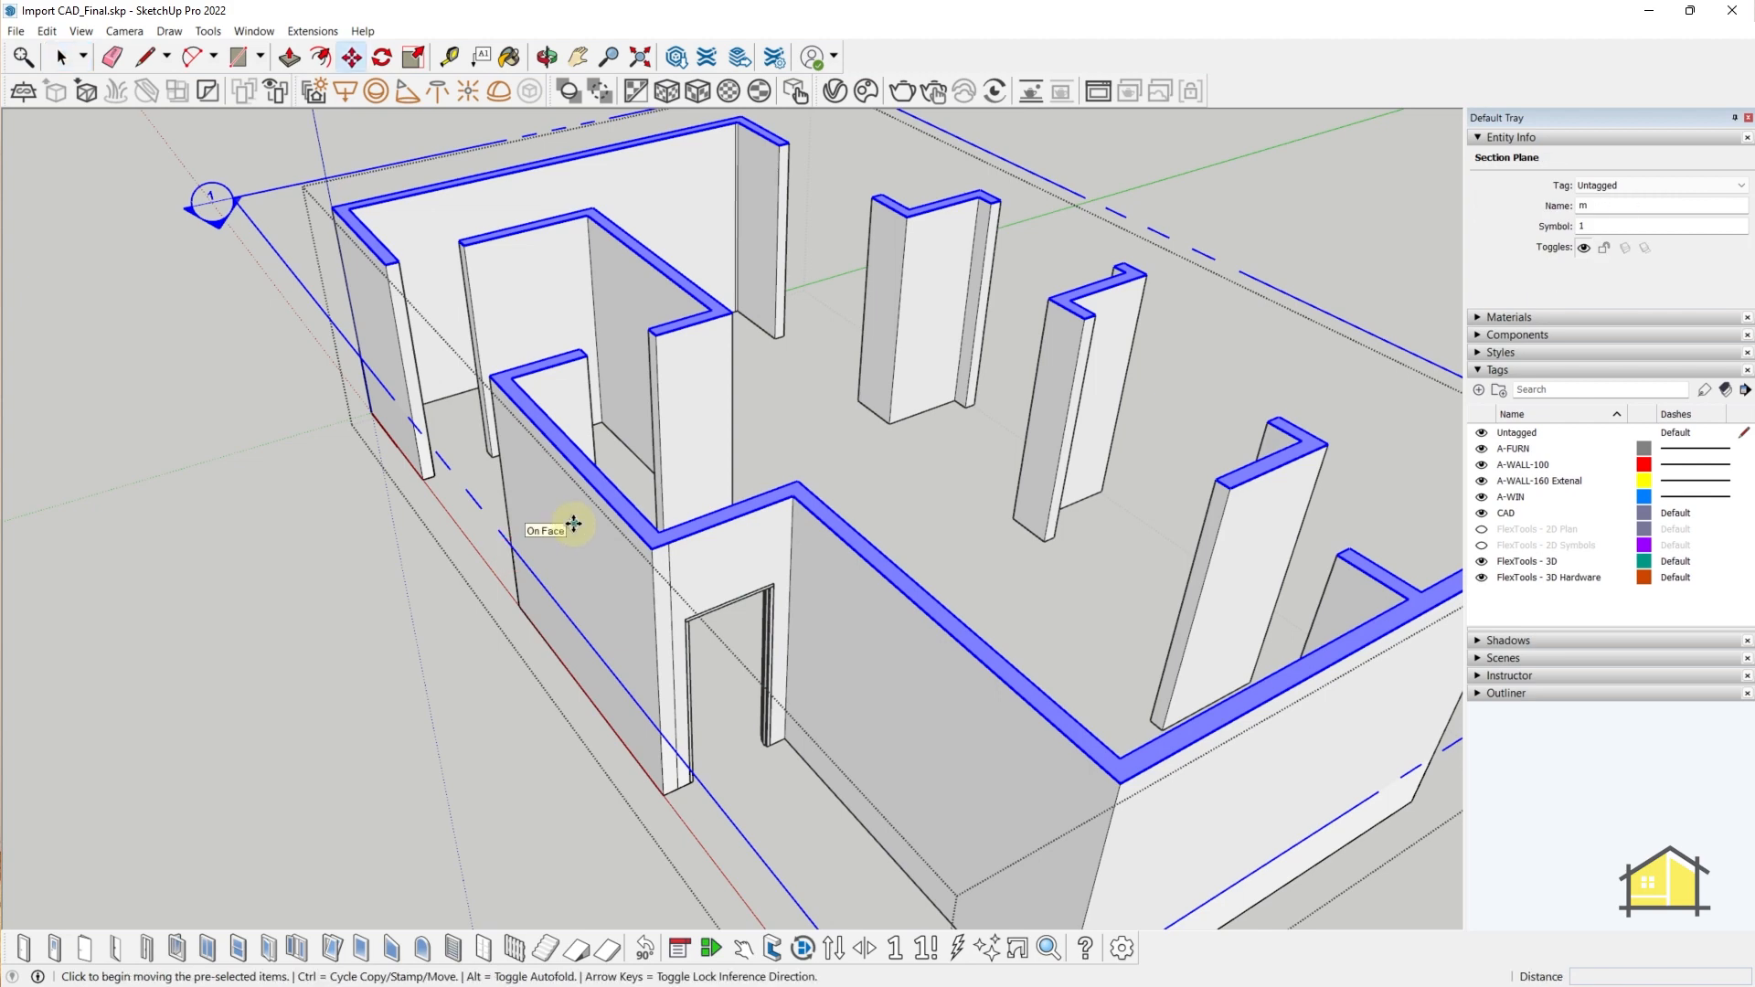
click(573, 524)
click(589, 617)
key(space)
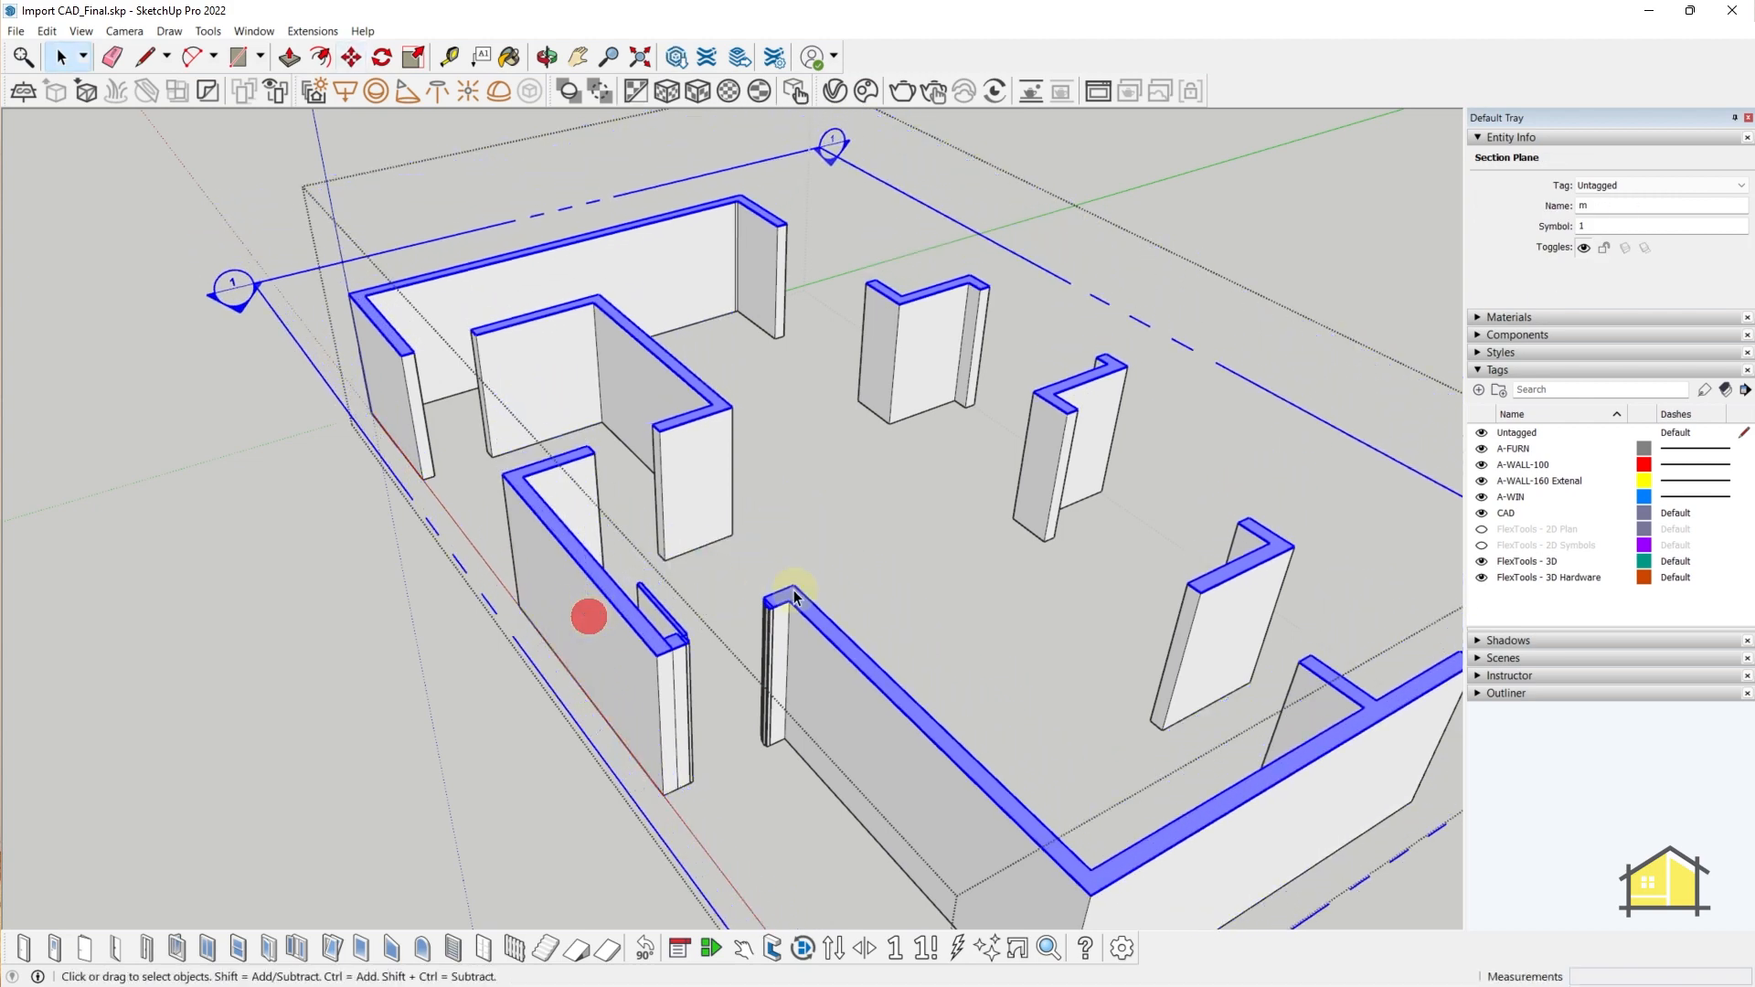
- View the sectioned floor plan straight down from the top
key(alt+t)
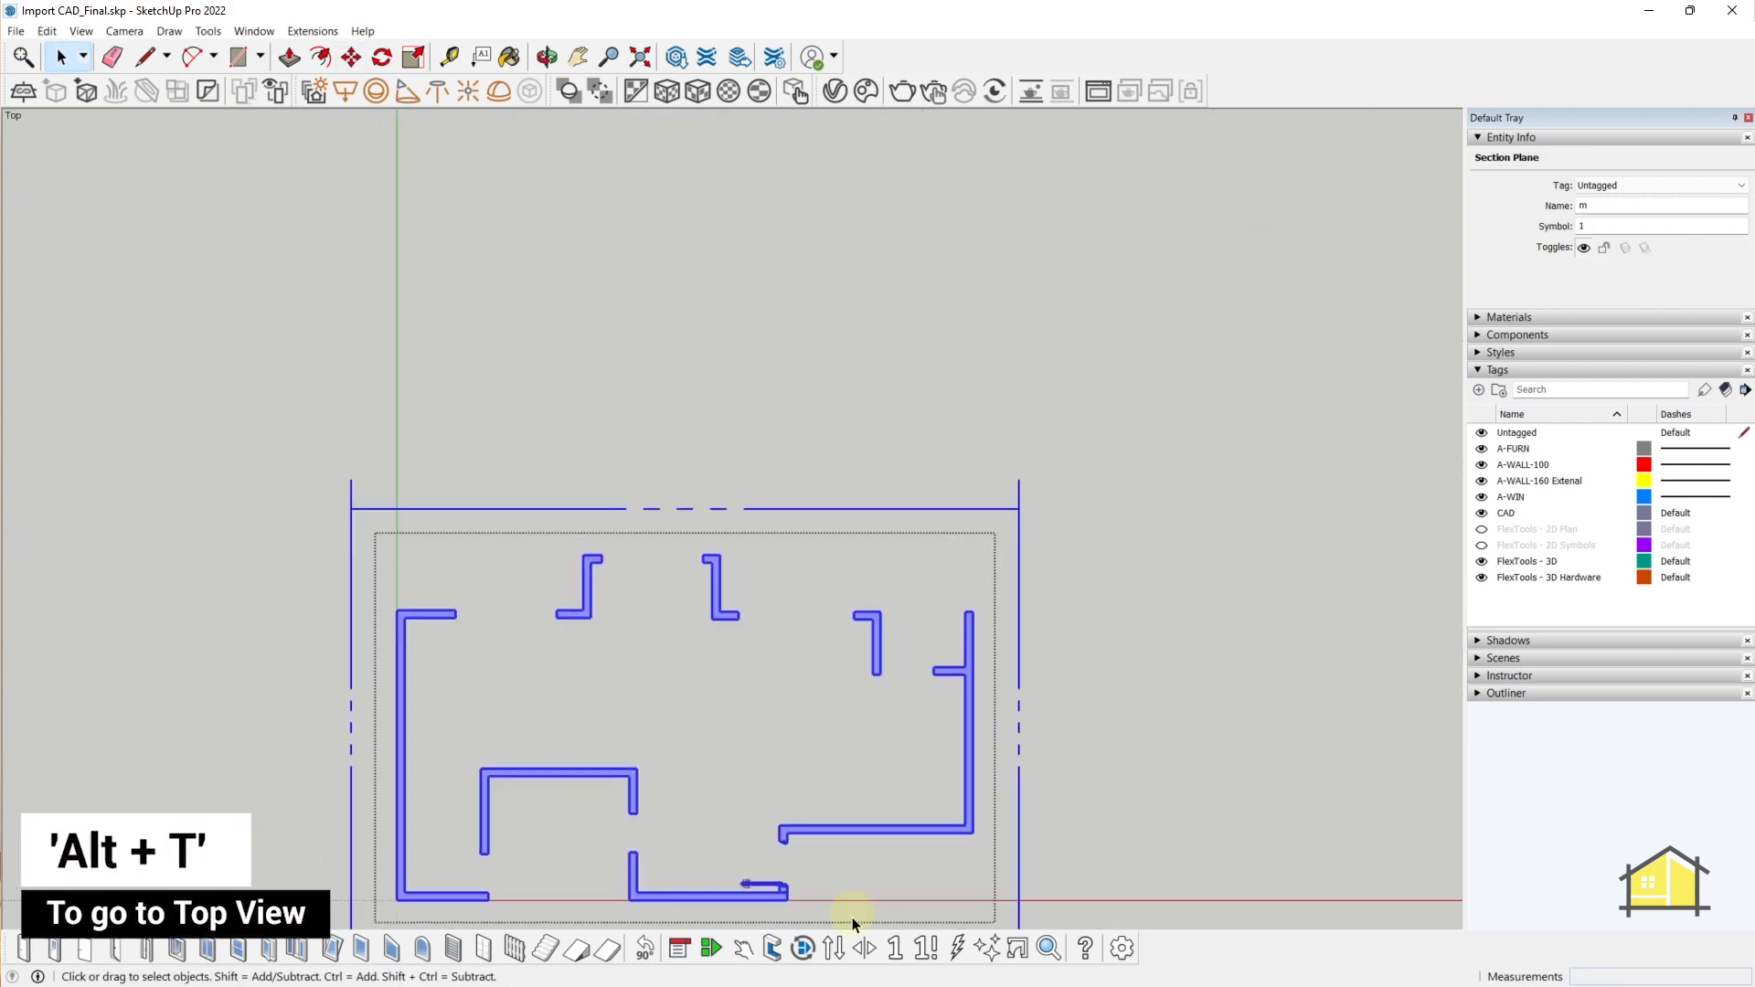
scroll(823, 914, up, 10)
scroll(843, 709, up, 3)
scroll(797, 470, down, 8)
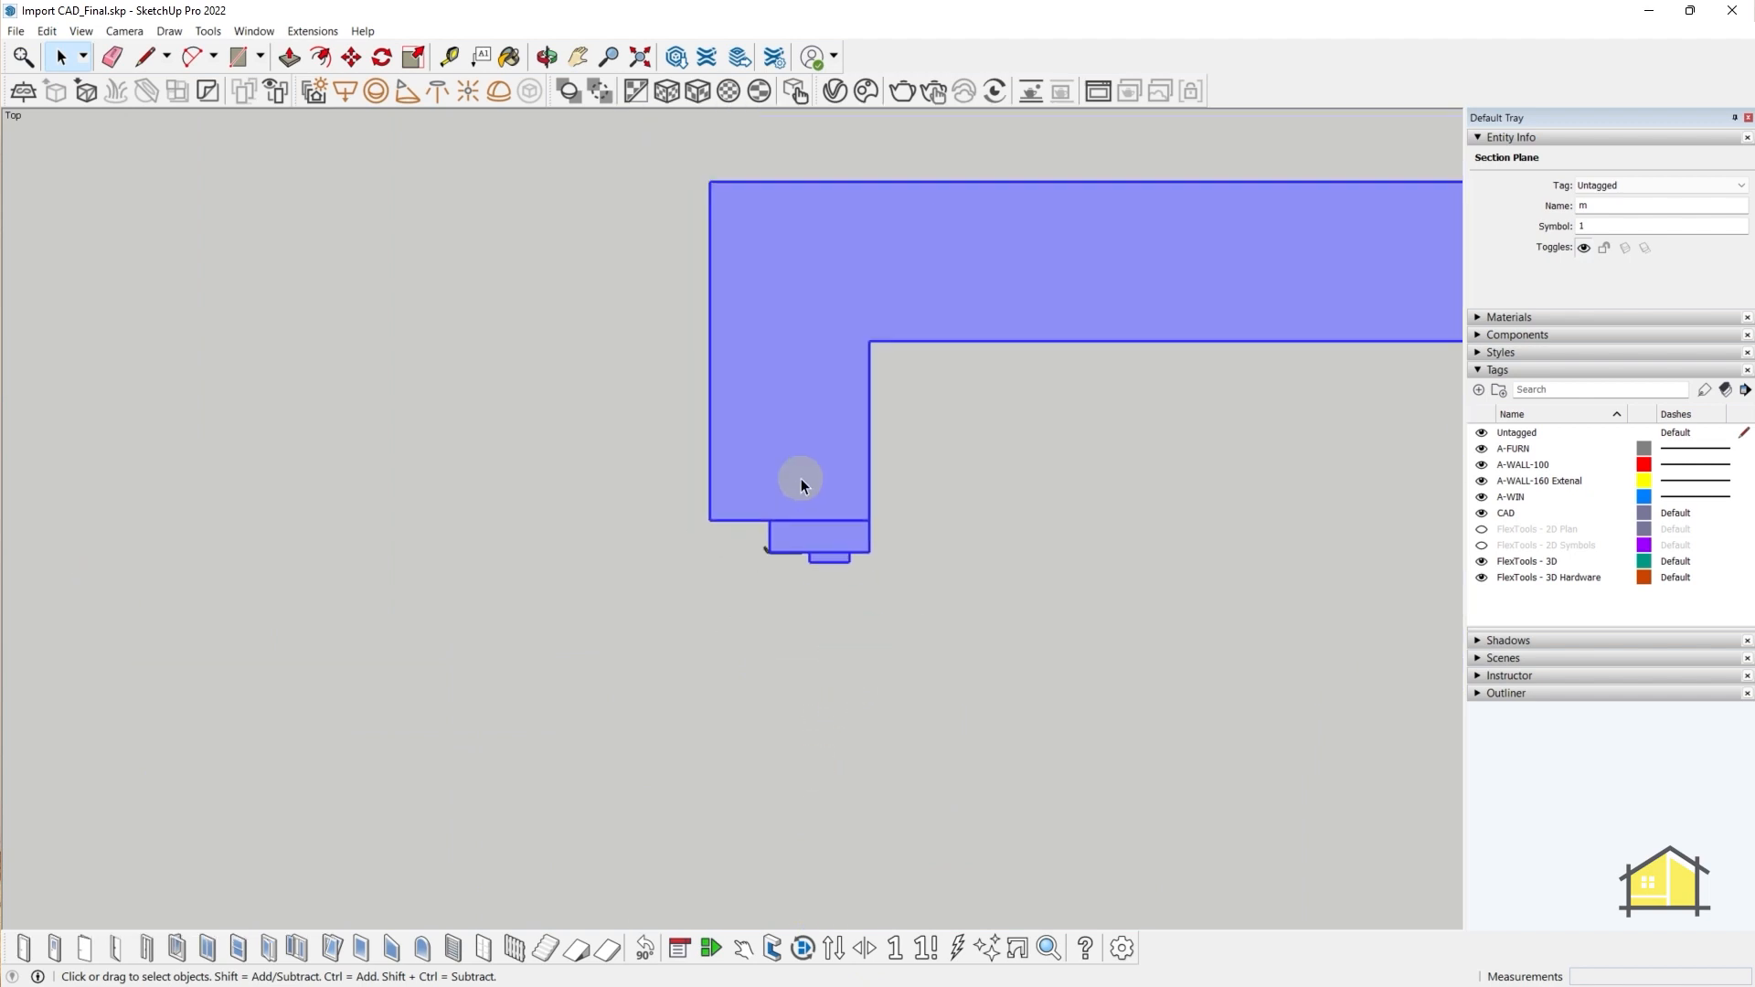
scroll(785, 750, up, 3)
scroll(777, 754, up, 4)
scroll(978, 735, down, 4)
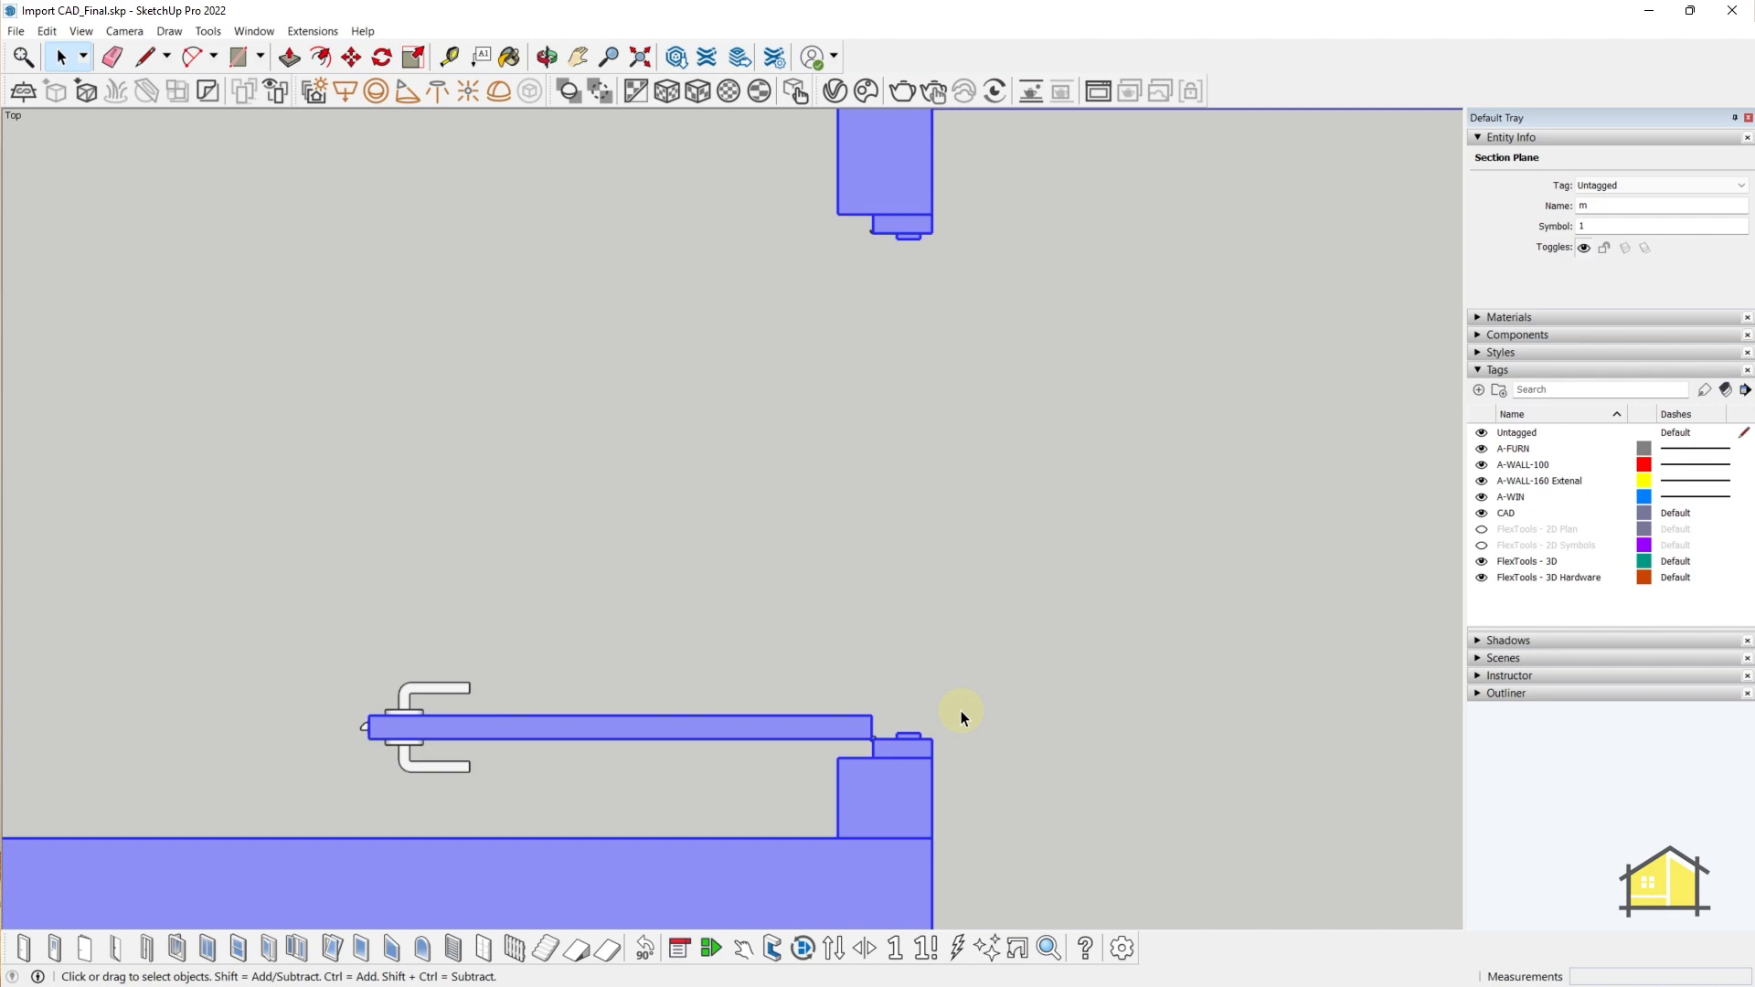
- Turn off the section plane's Active Cut and clear the selection
middle_drag(962, 711, 876, 496)
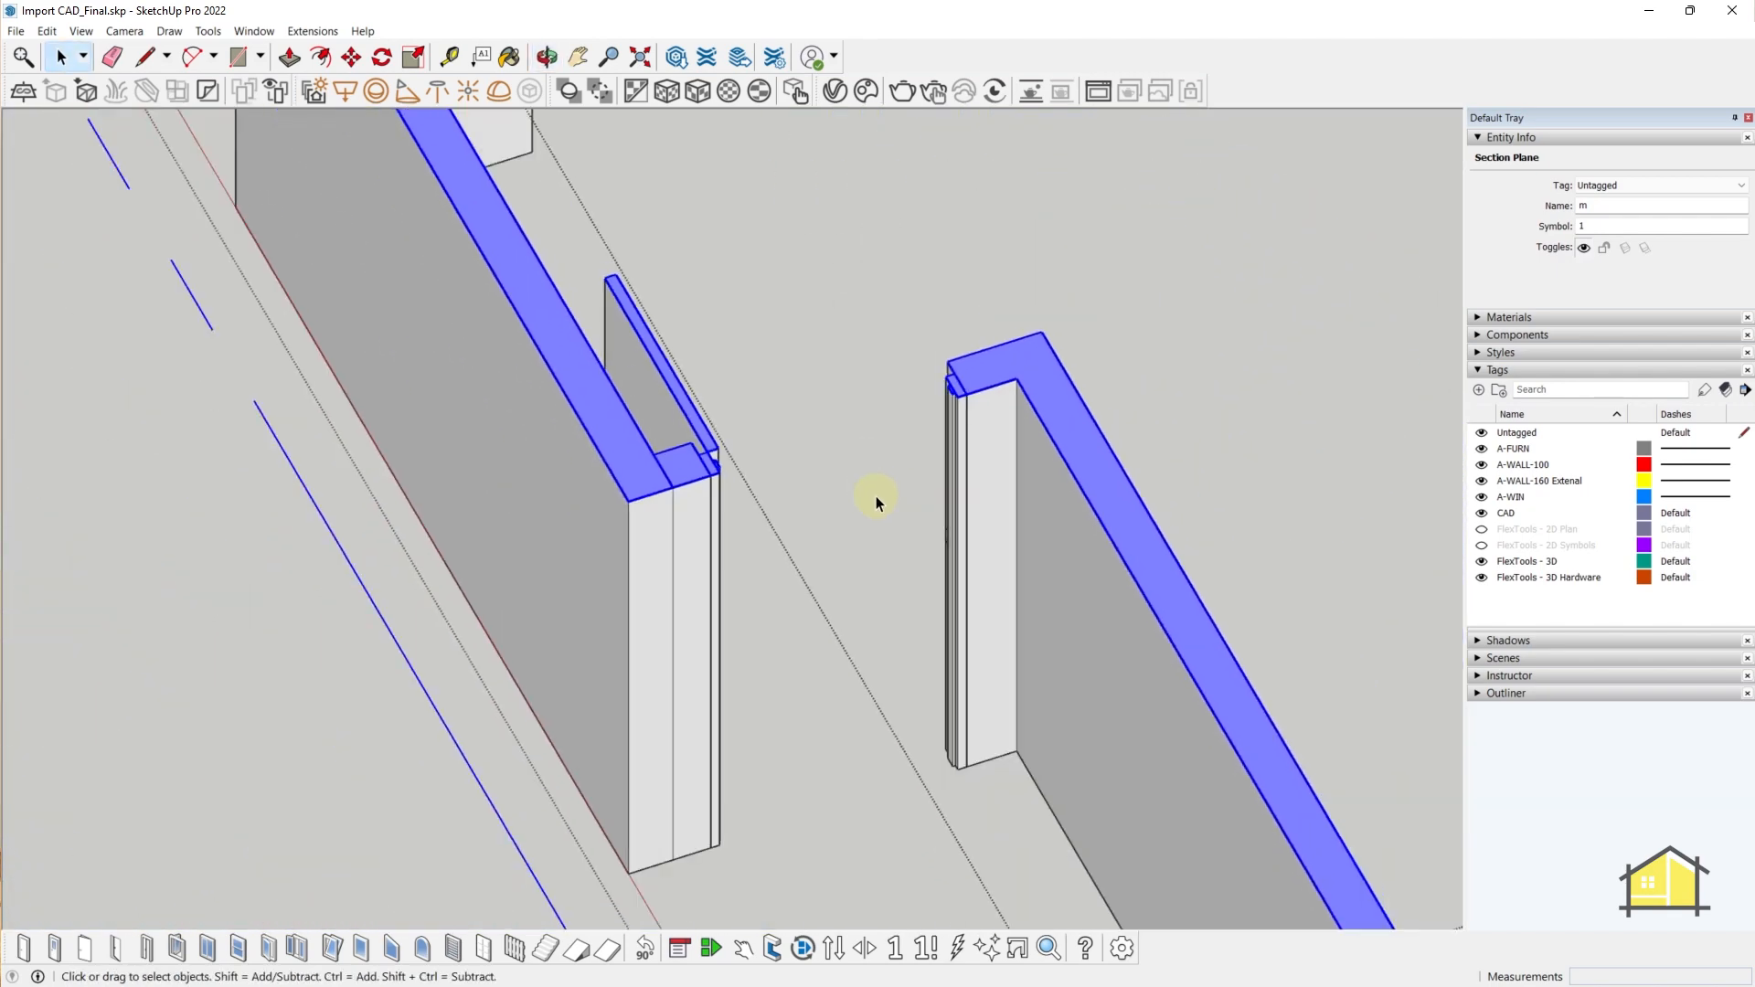
right_click(585, 369)
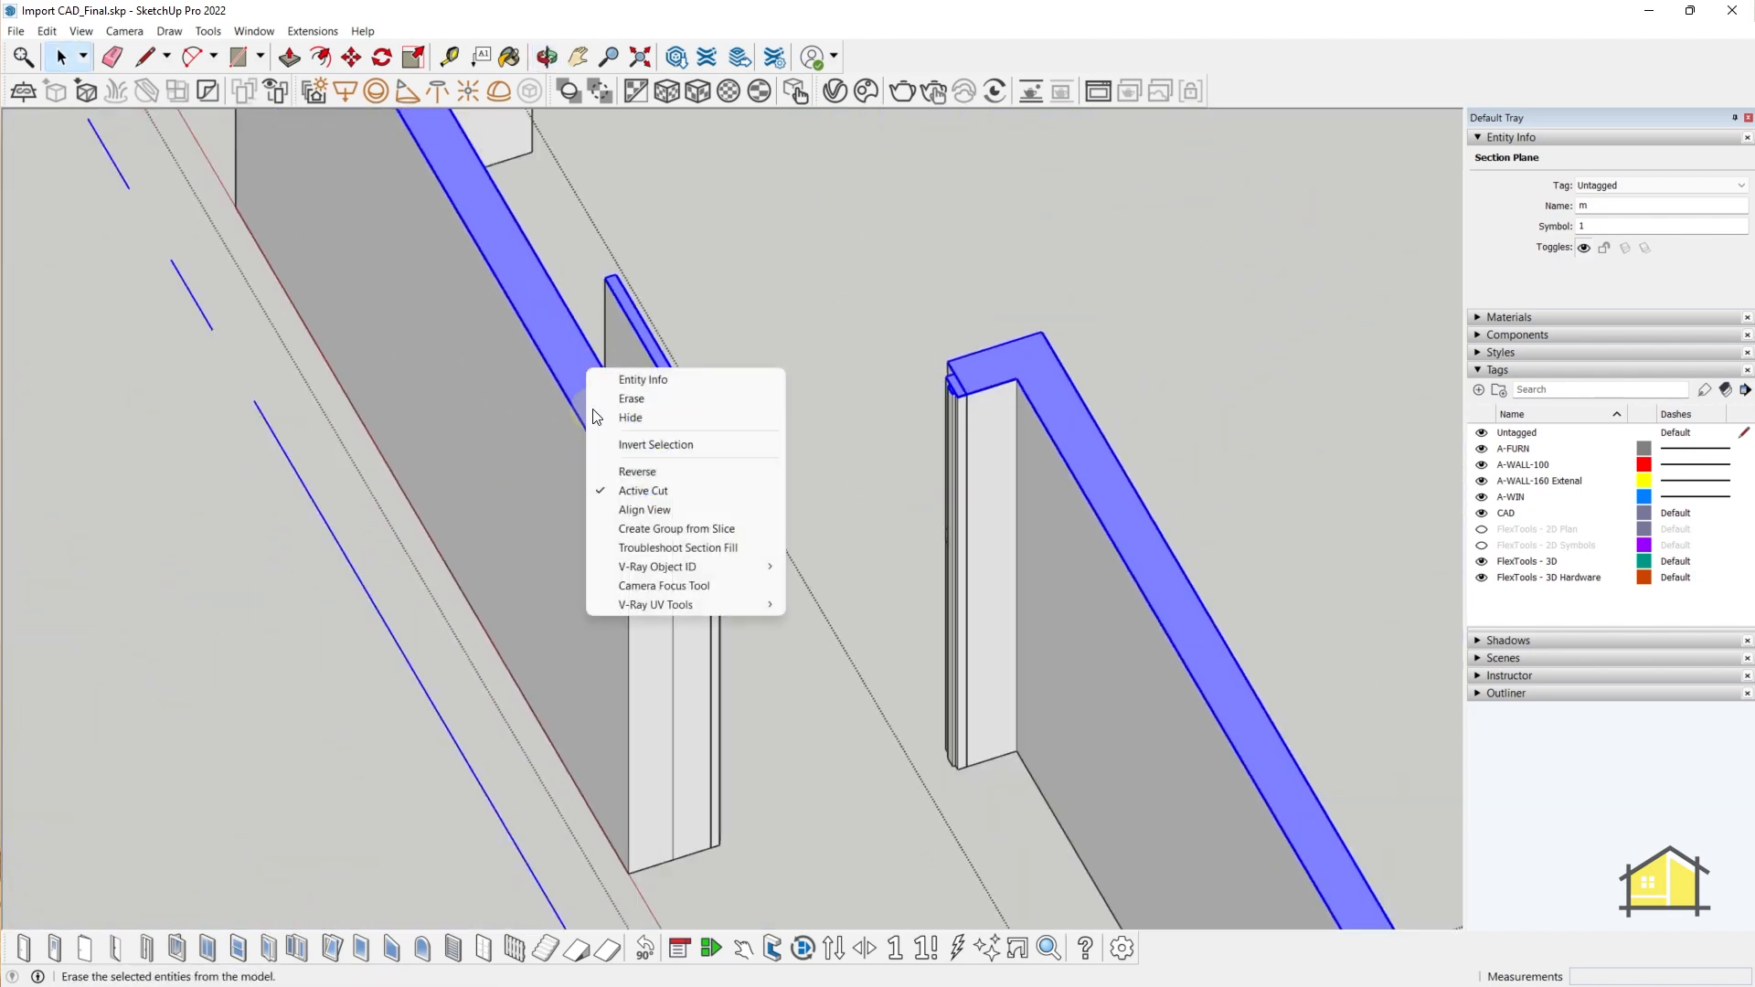
click(649, 488)
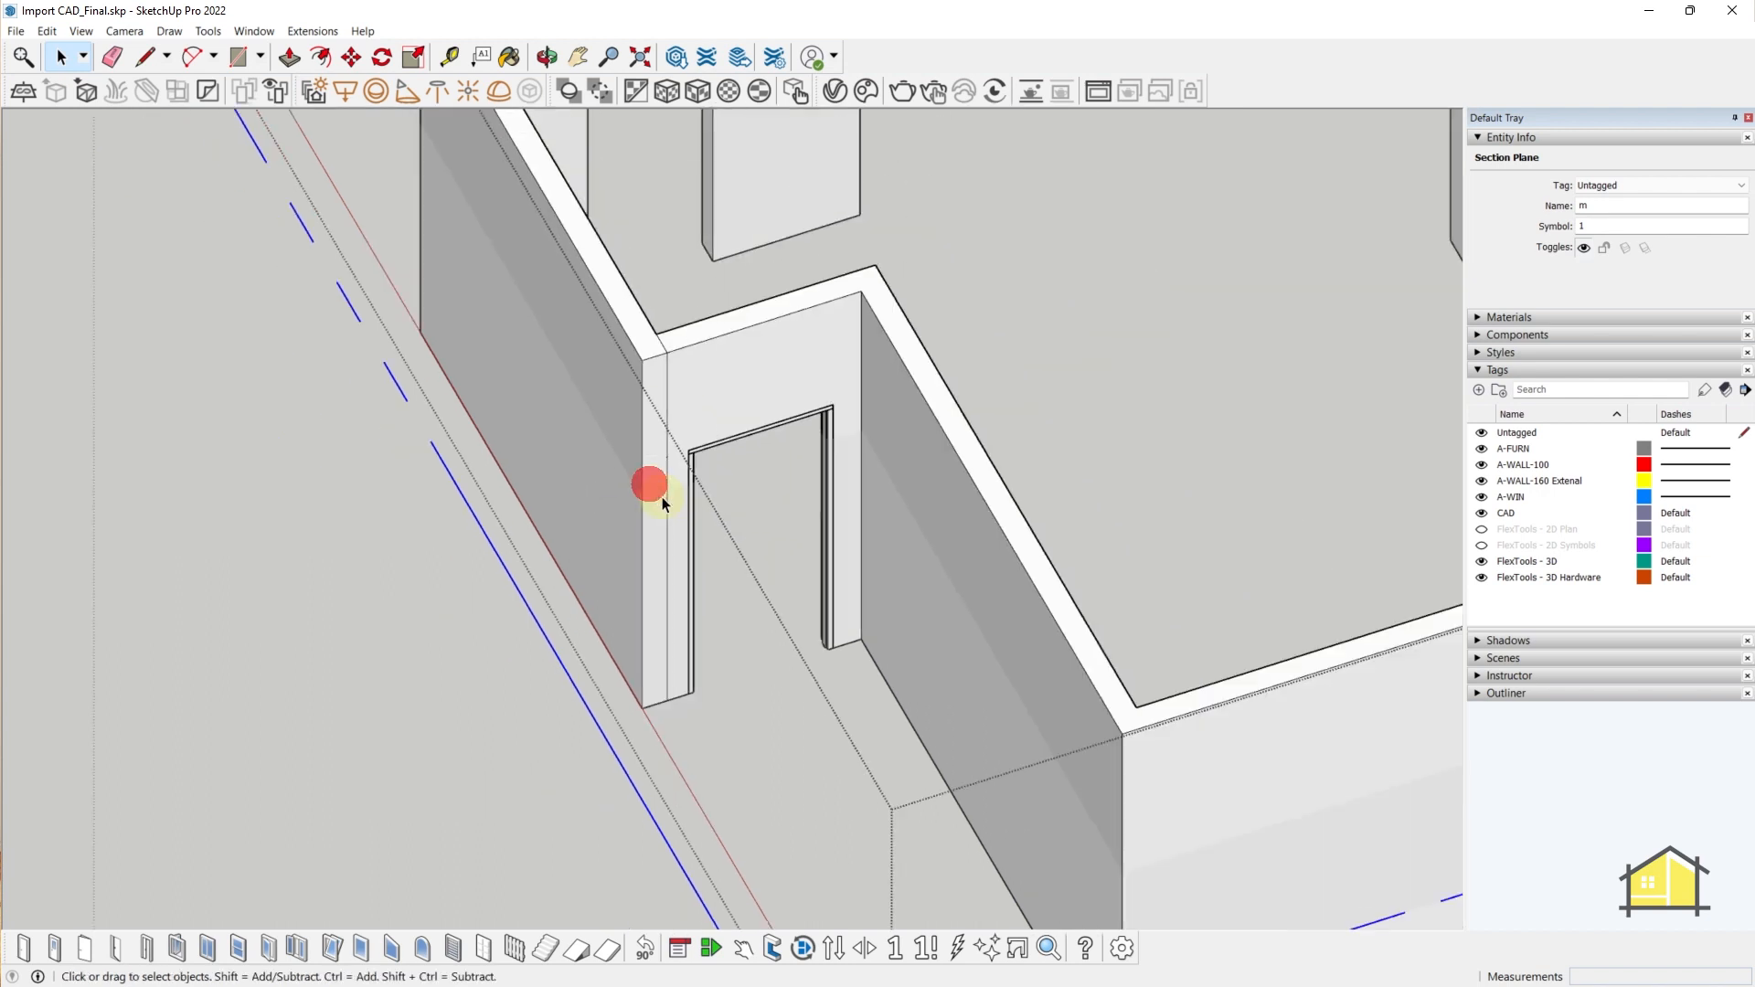
click(490, 545)
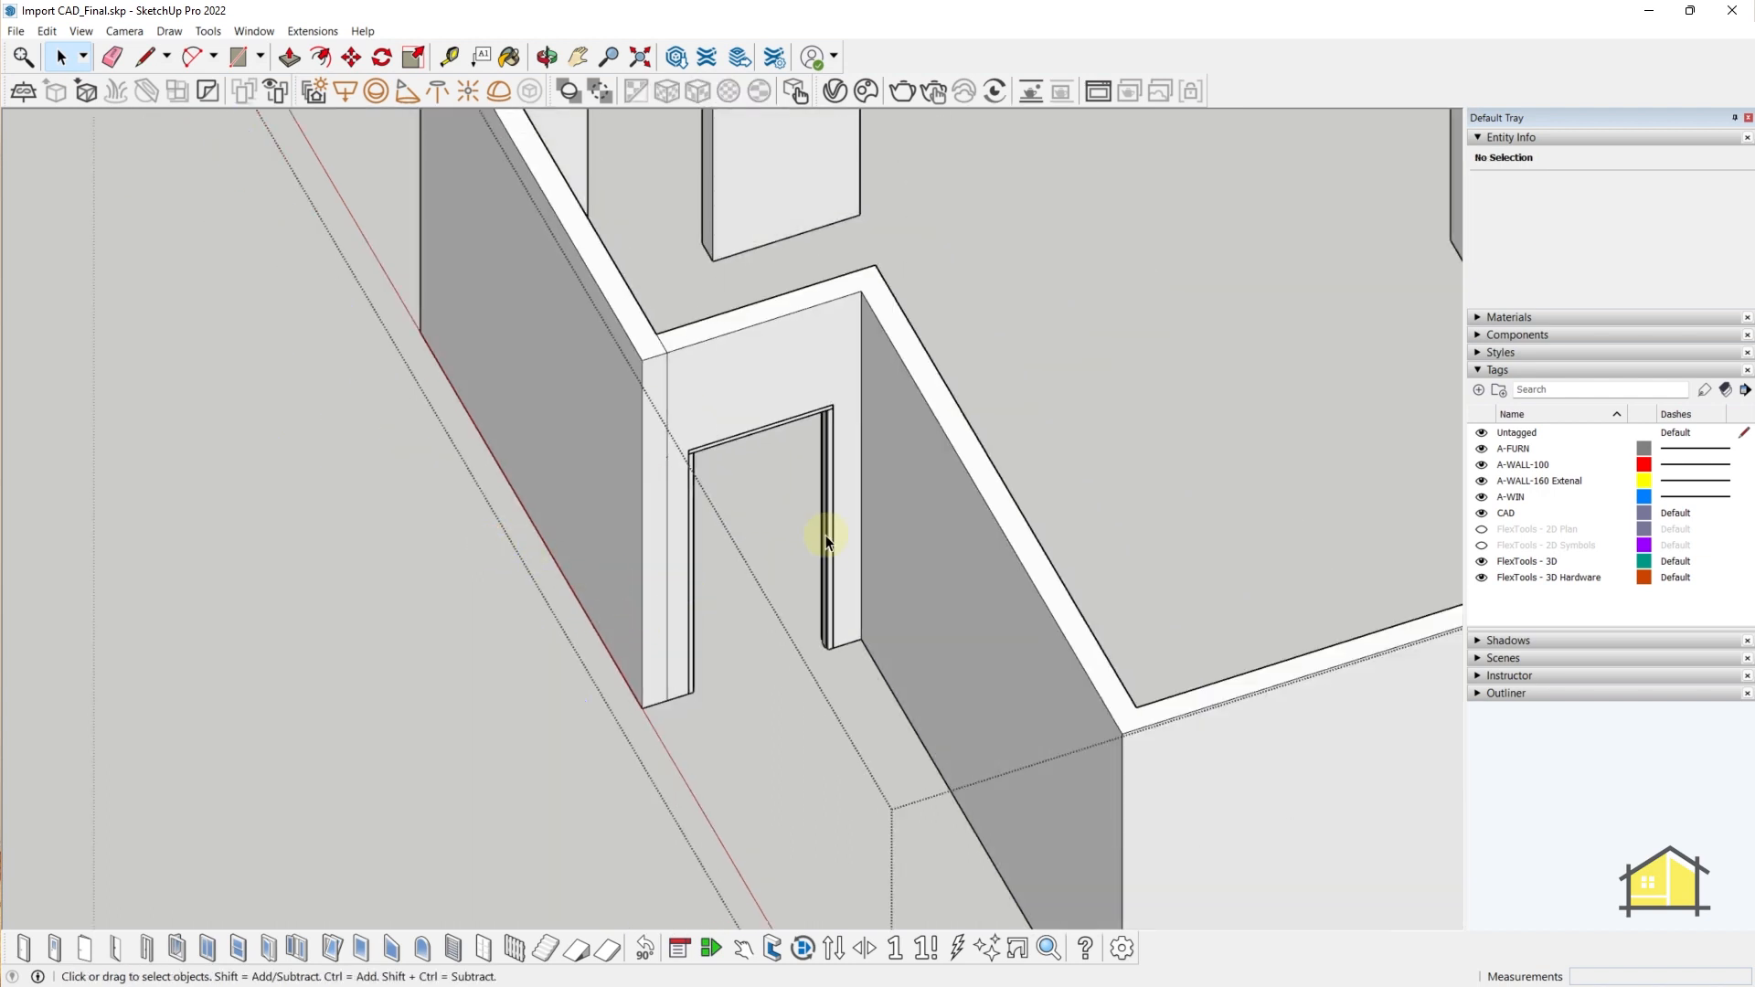
- Select the FlexDoor component and open Dynamic Components > Component Options from its context menu
scroll(831, 536, up, 2)
middle_drag(826, 509, 574, 594)
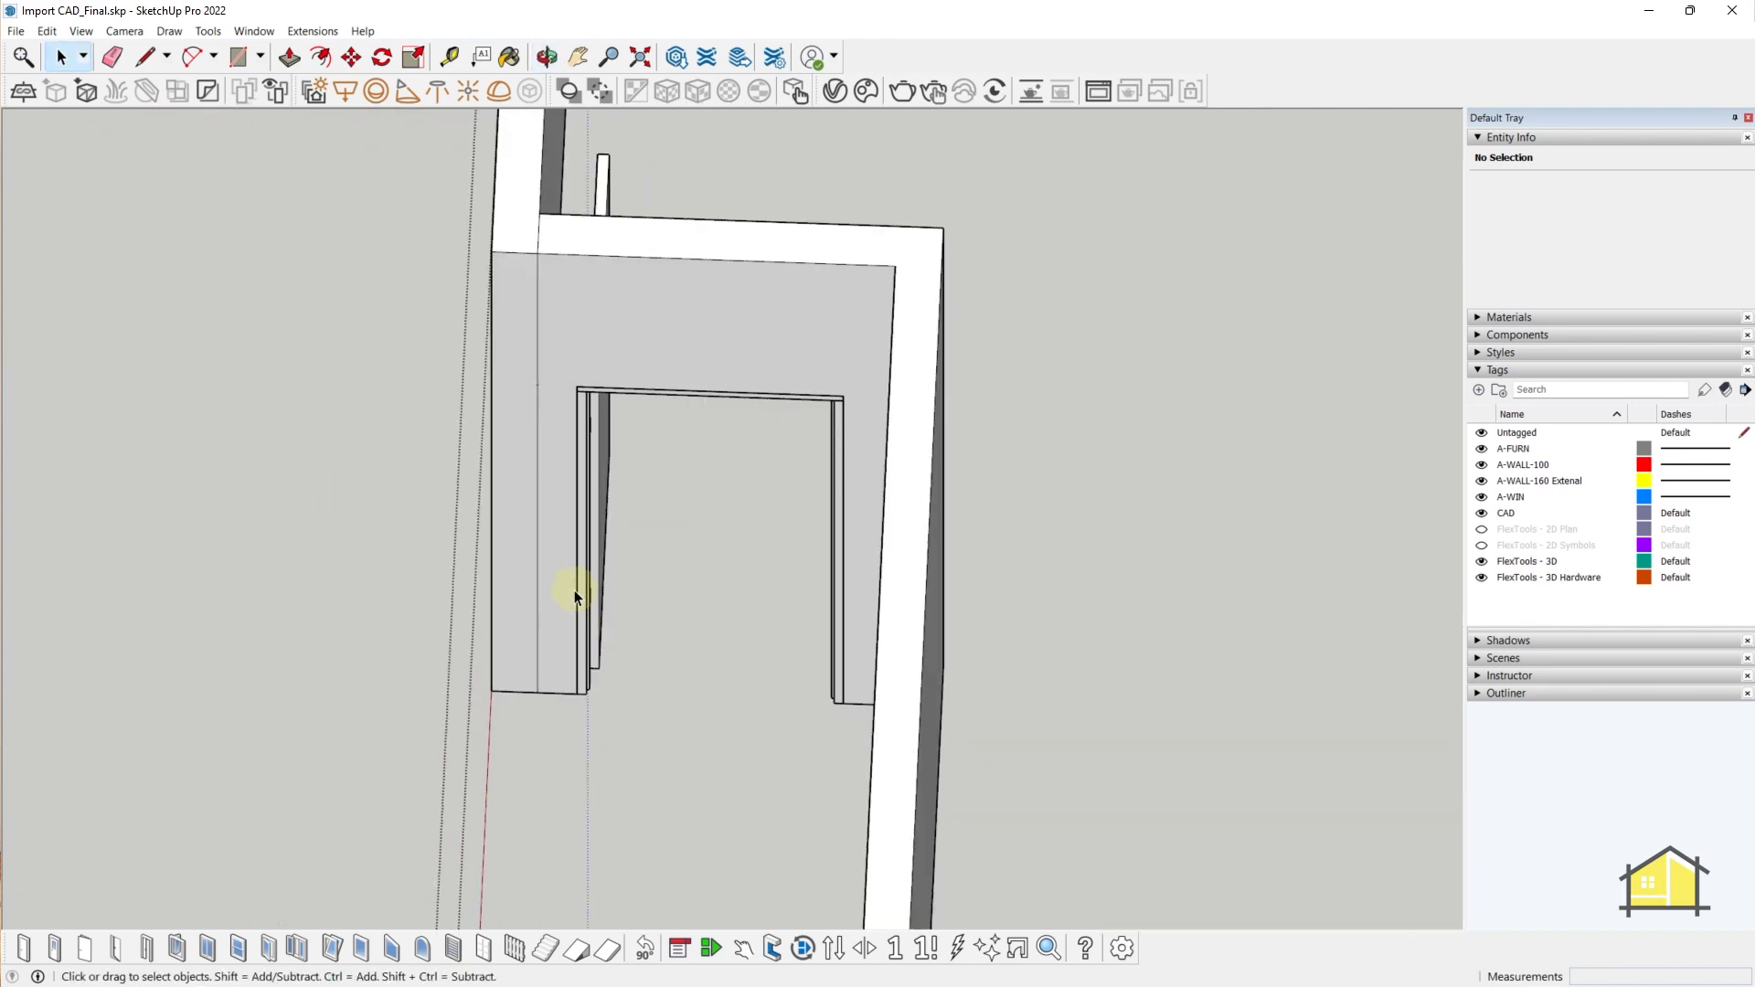
middle_drag(594, 448, 519, 671)
scroll(612, 723, up, 3)
scroll(519, 671, down, 3)
scroll(545, 656, up, 3)
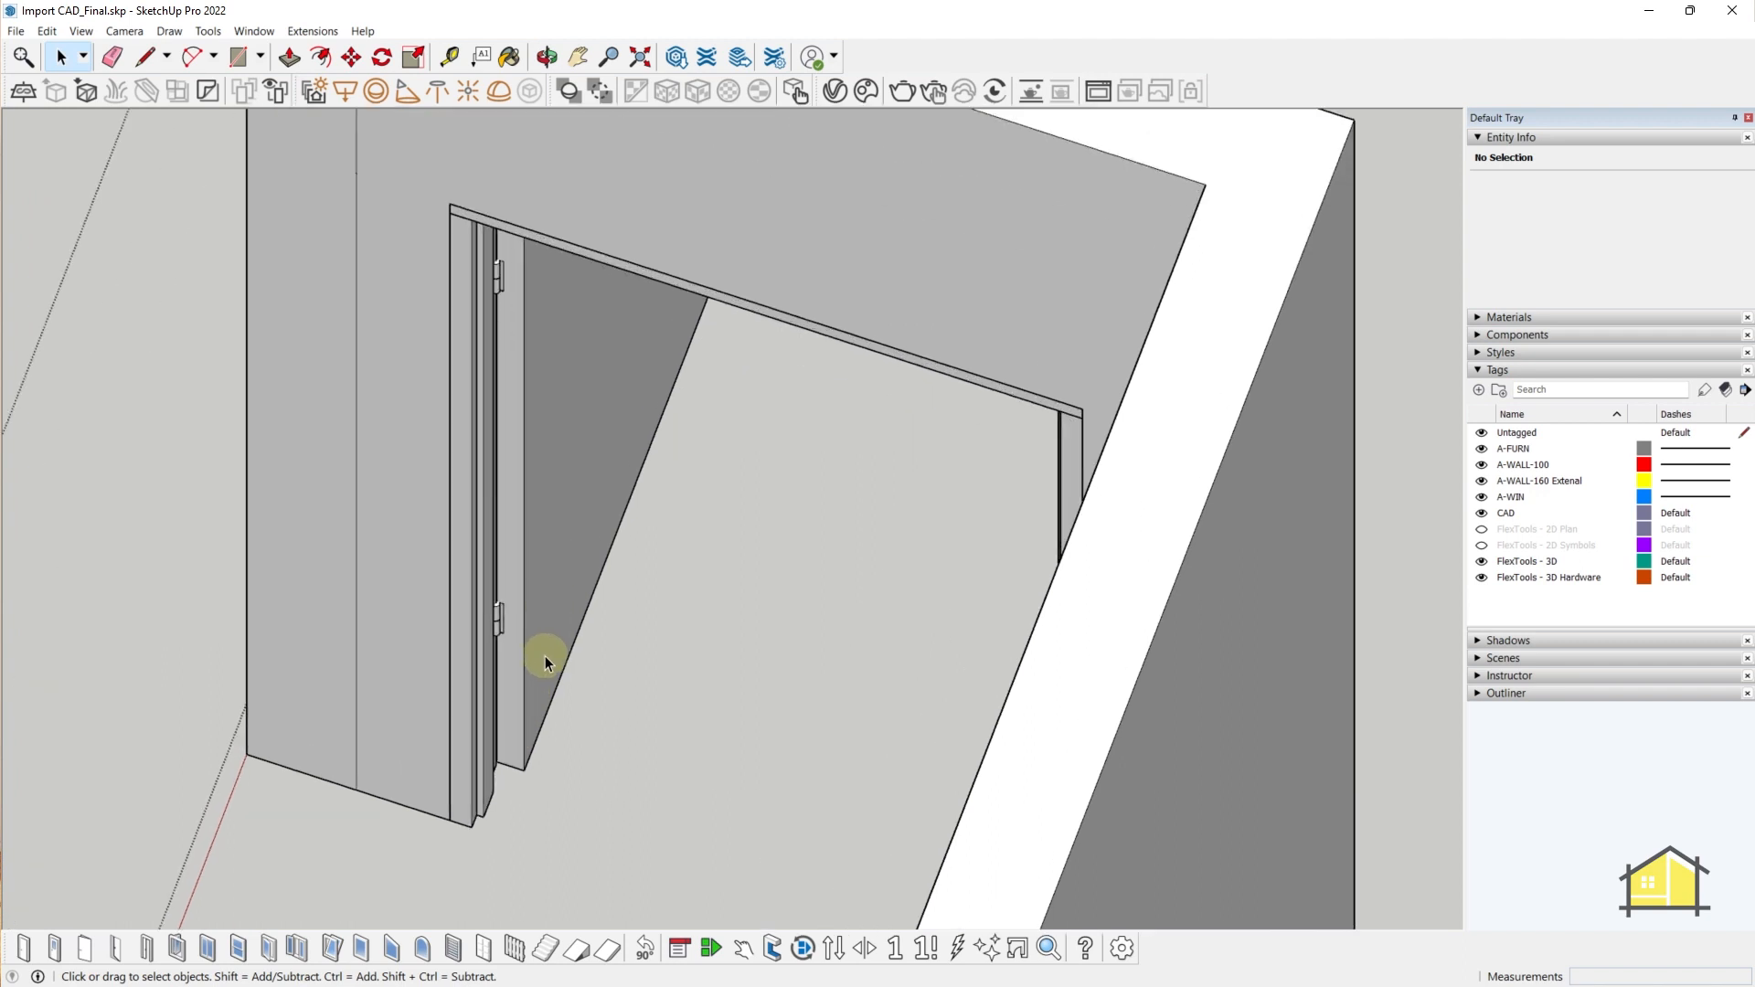
scroll(541, 649, down, 3)
click(523, 530)
right_click(524, 529)
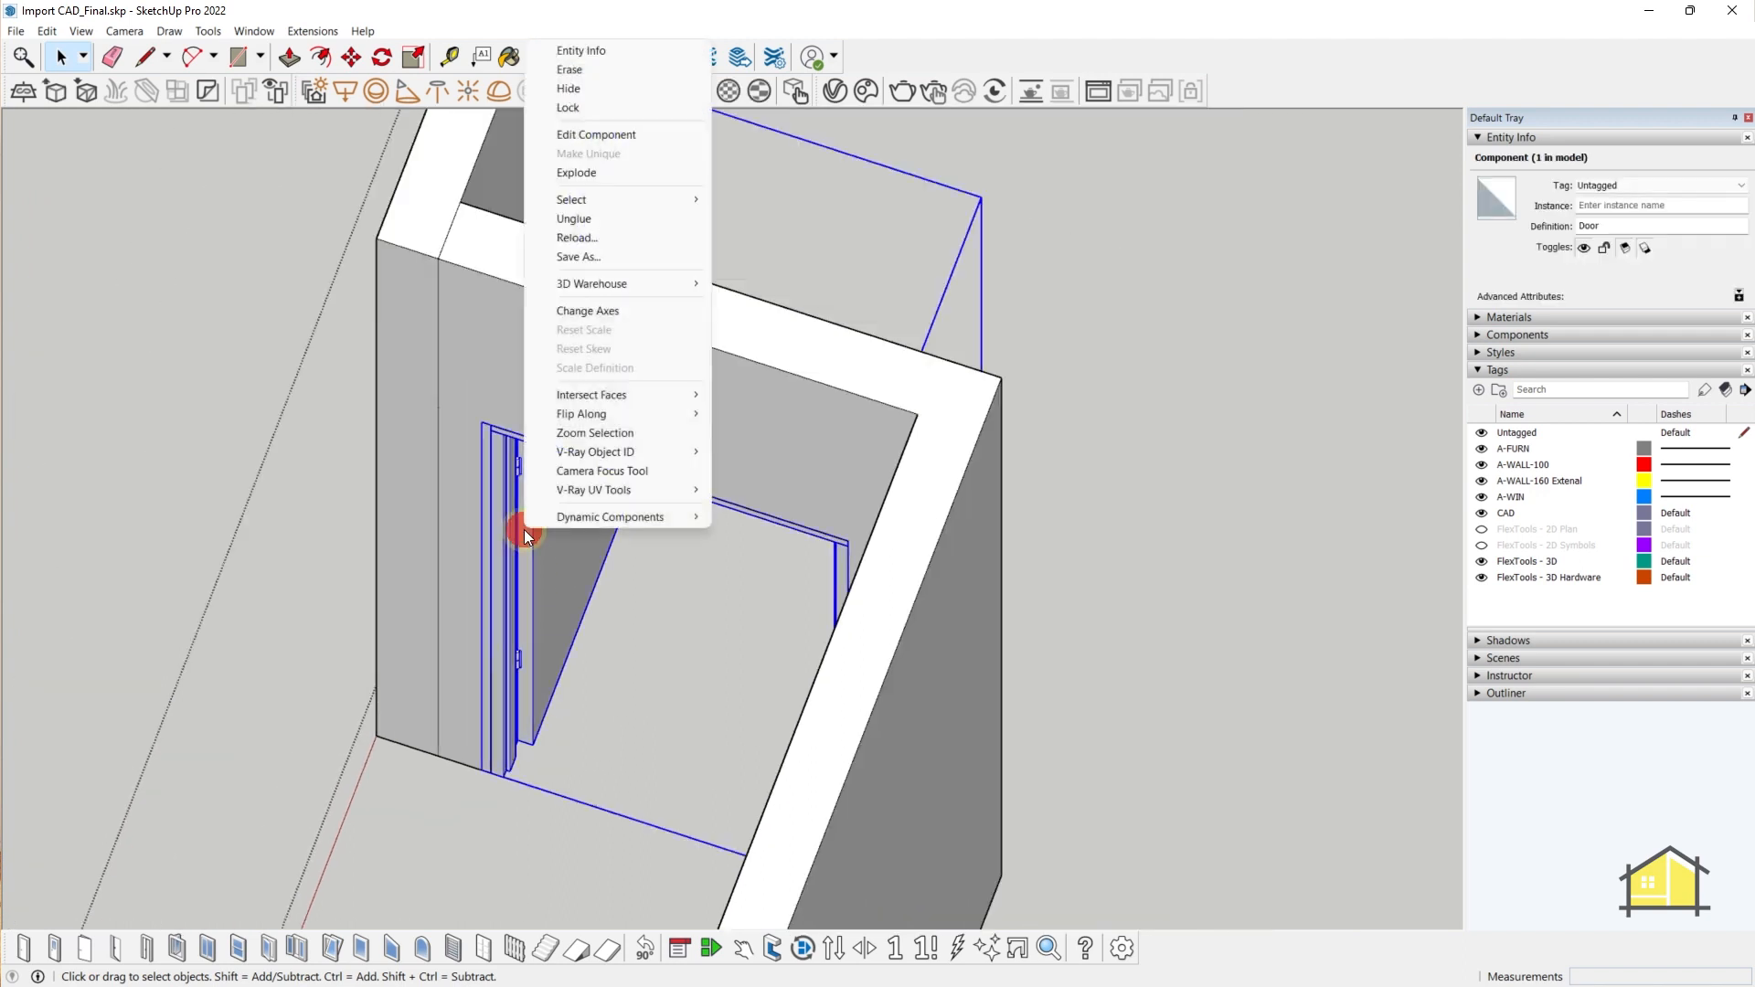
mouse_move(628, 519)
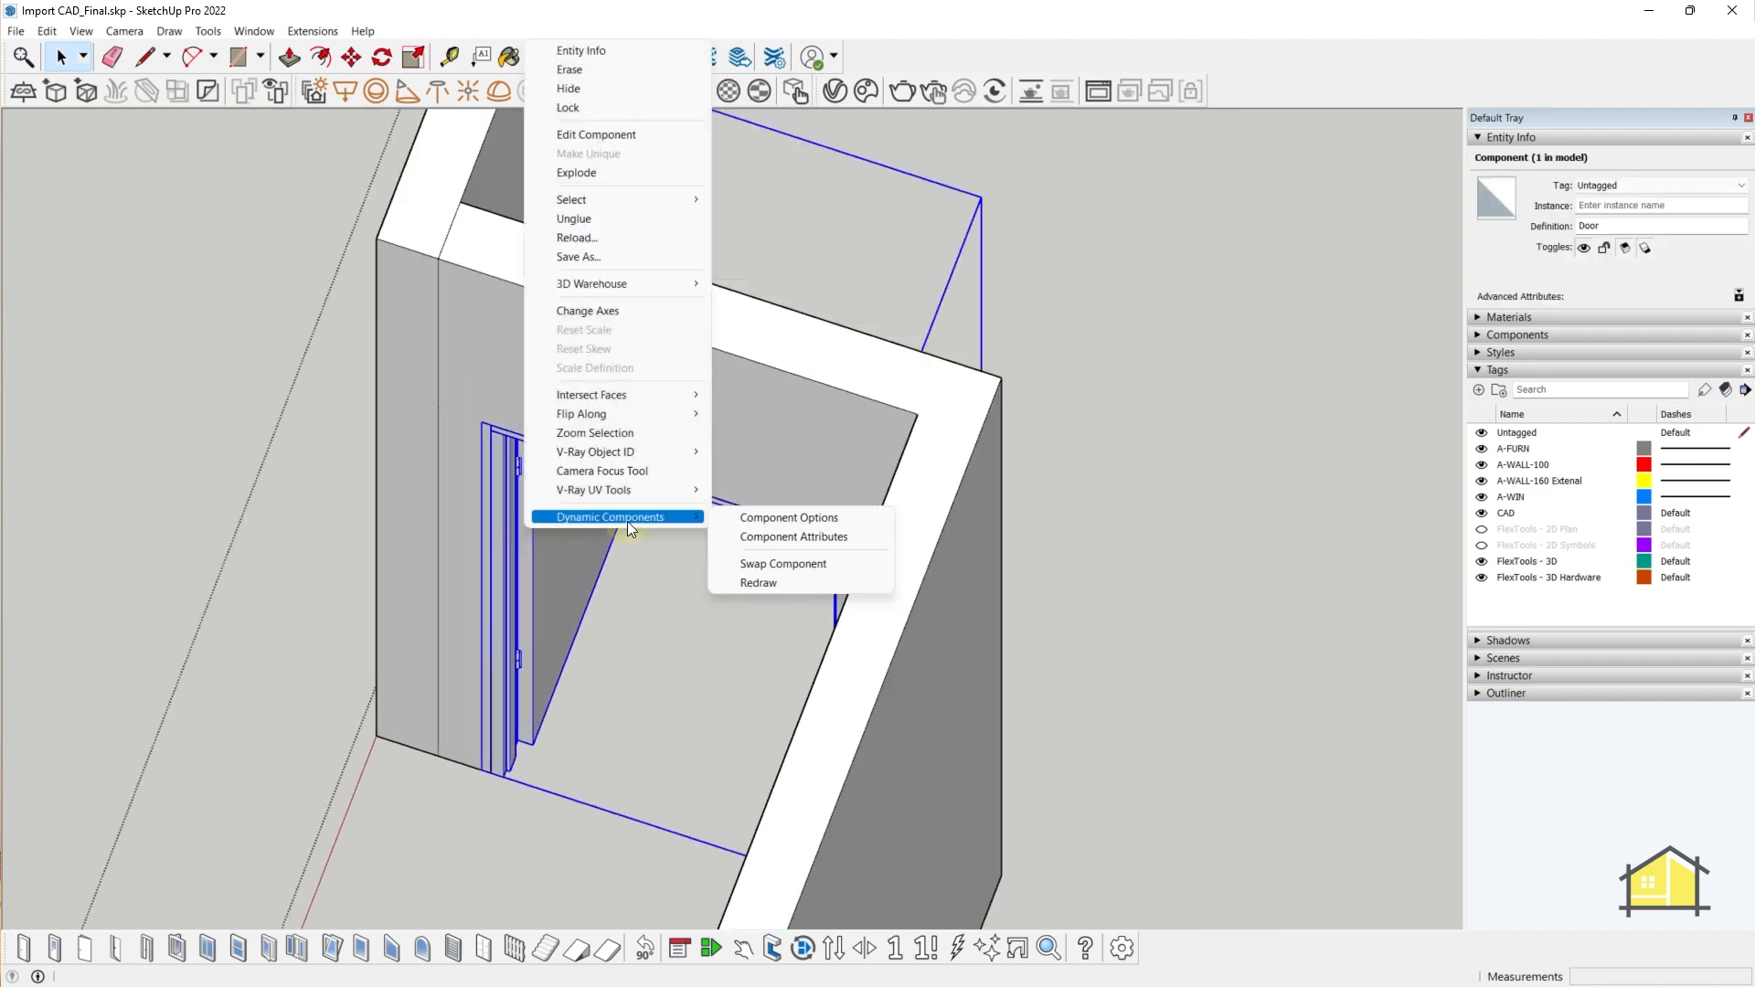
click(766, 520)
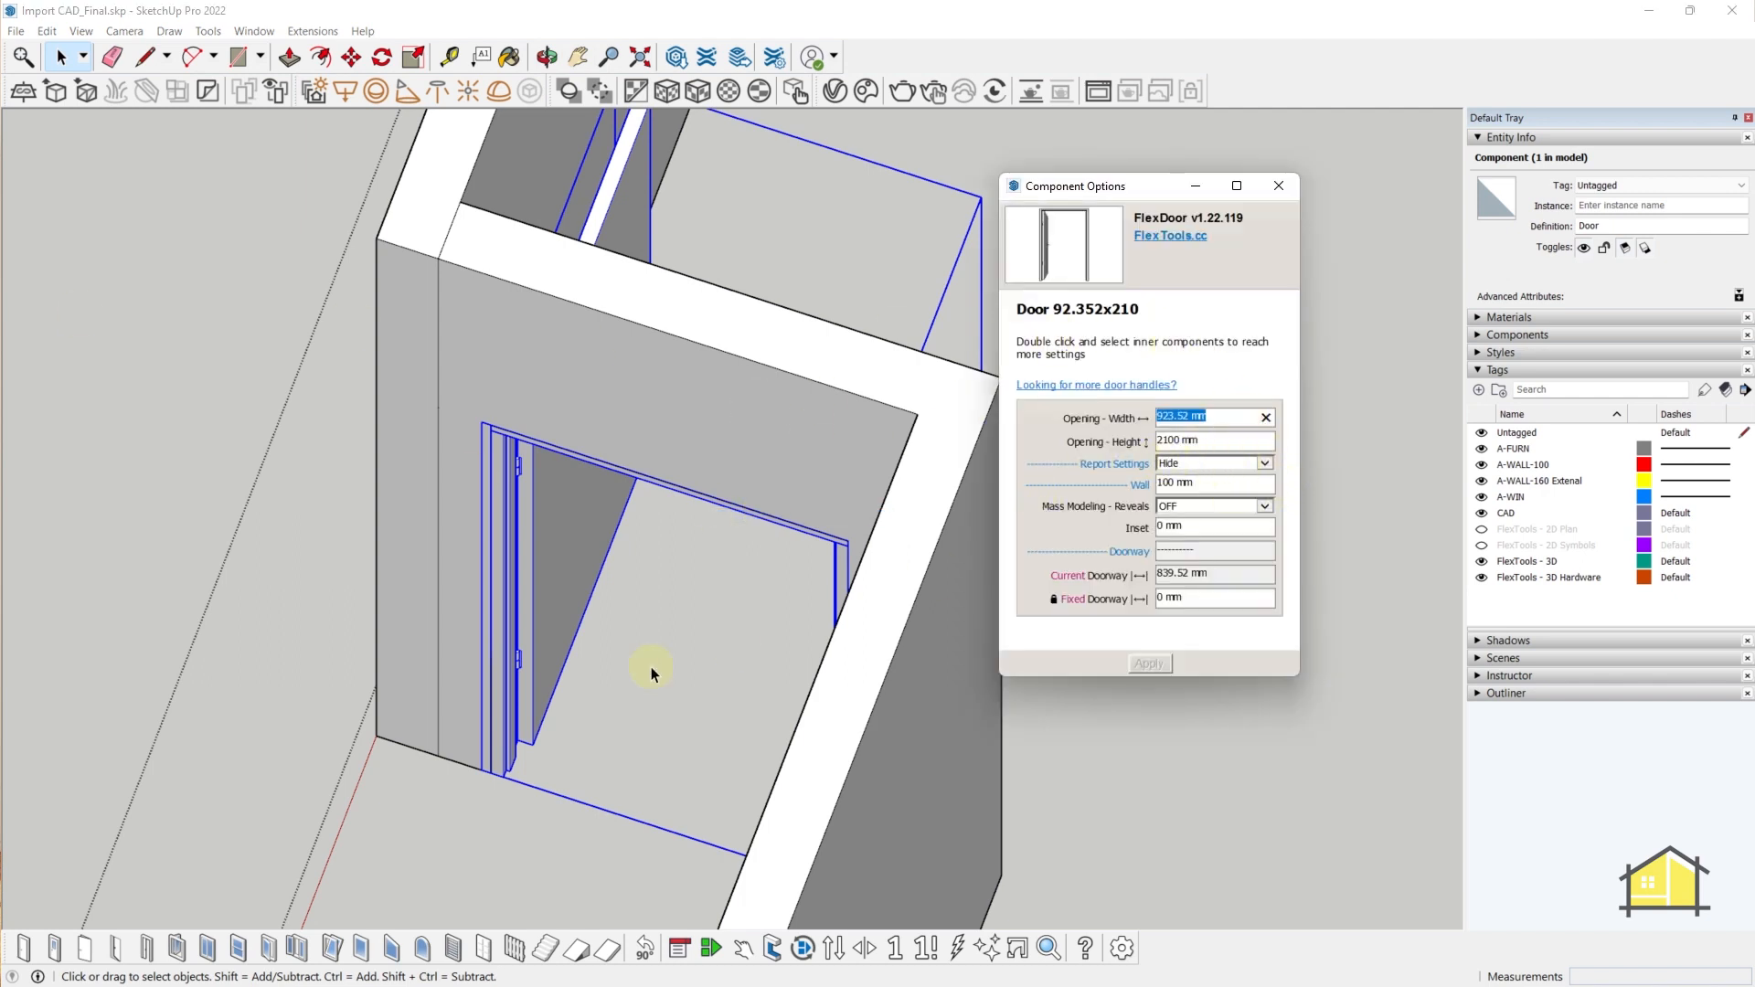
- Set the door's opening width to 1050 mm and, after measuring the wall, its wall thickness to 160 mm
middle_drag(1123, 742, 1234, 687)
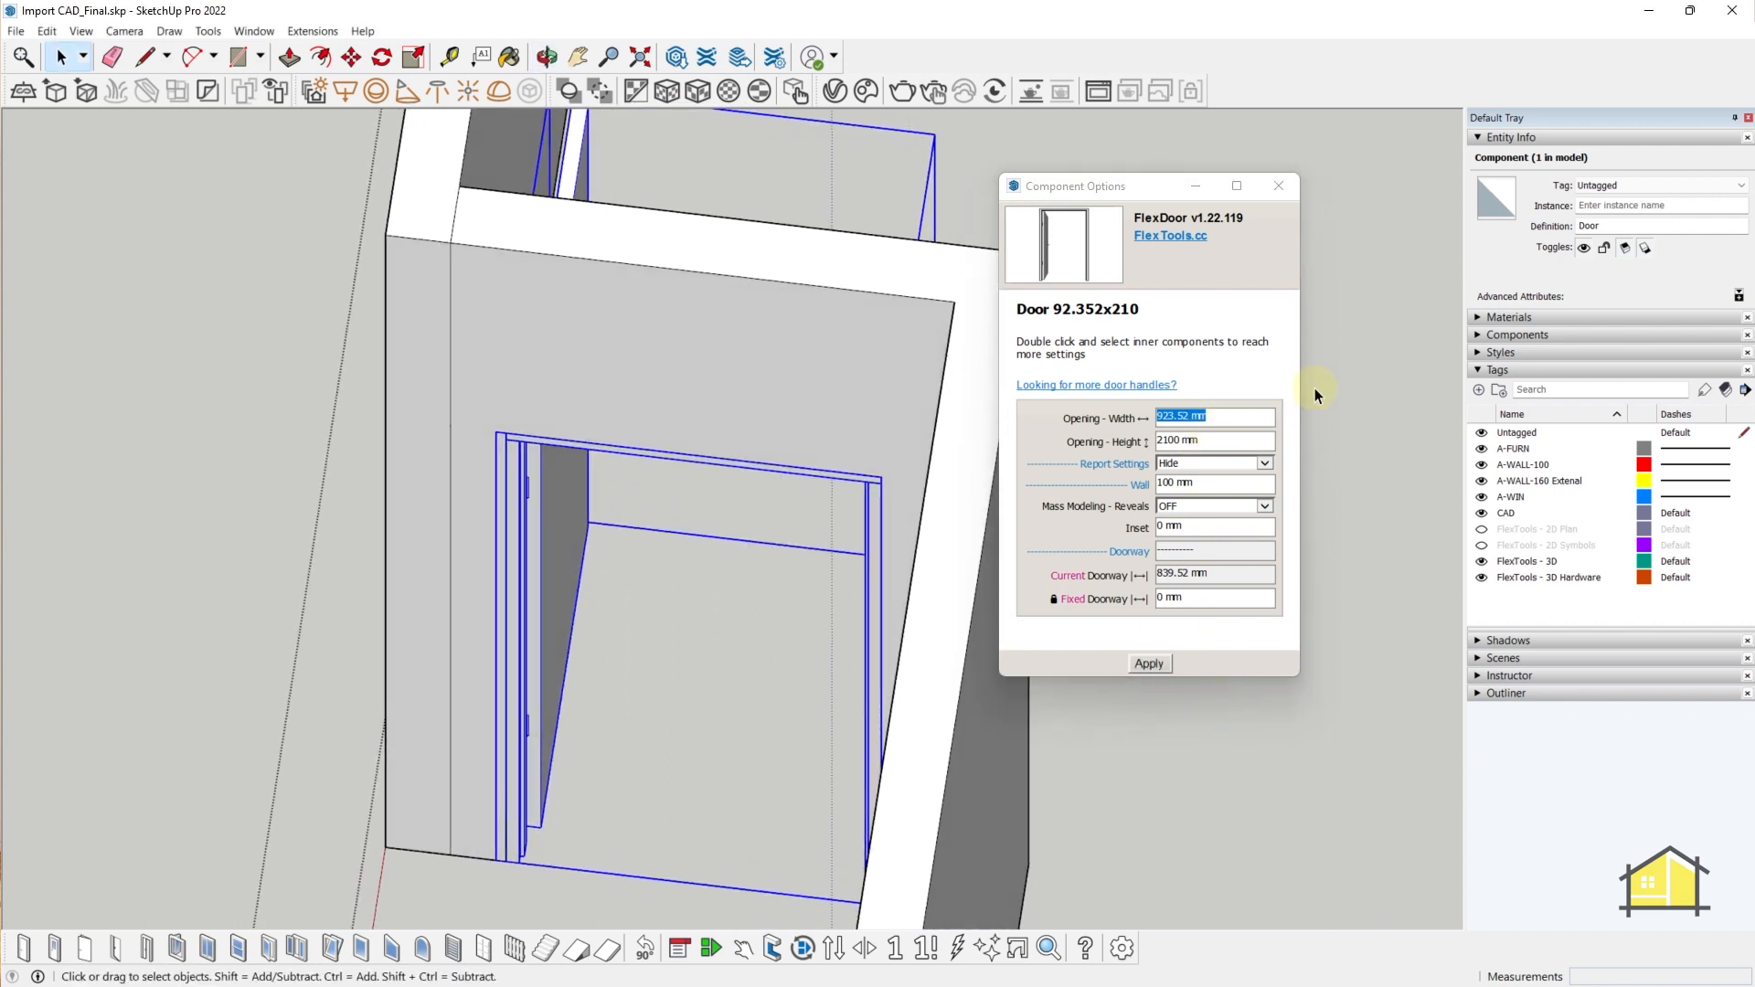
click(1235, 421)
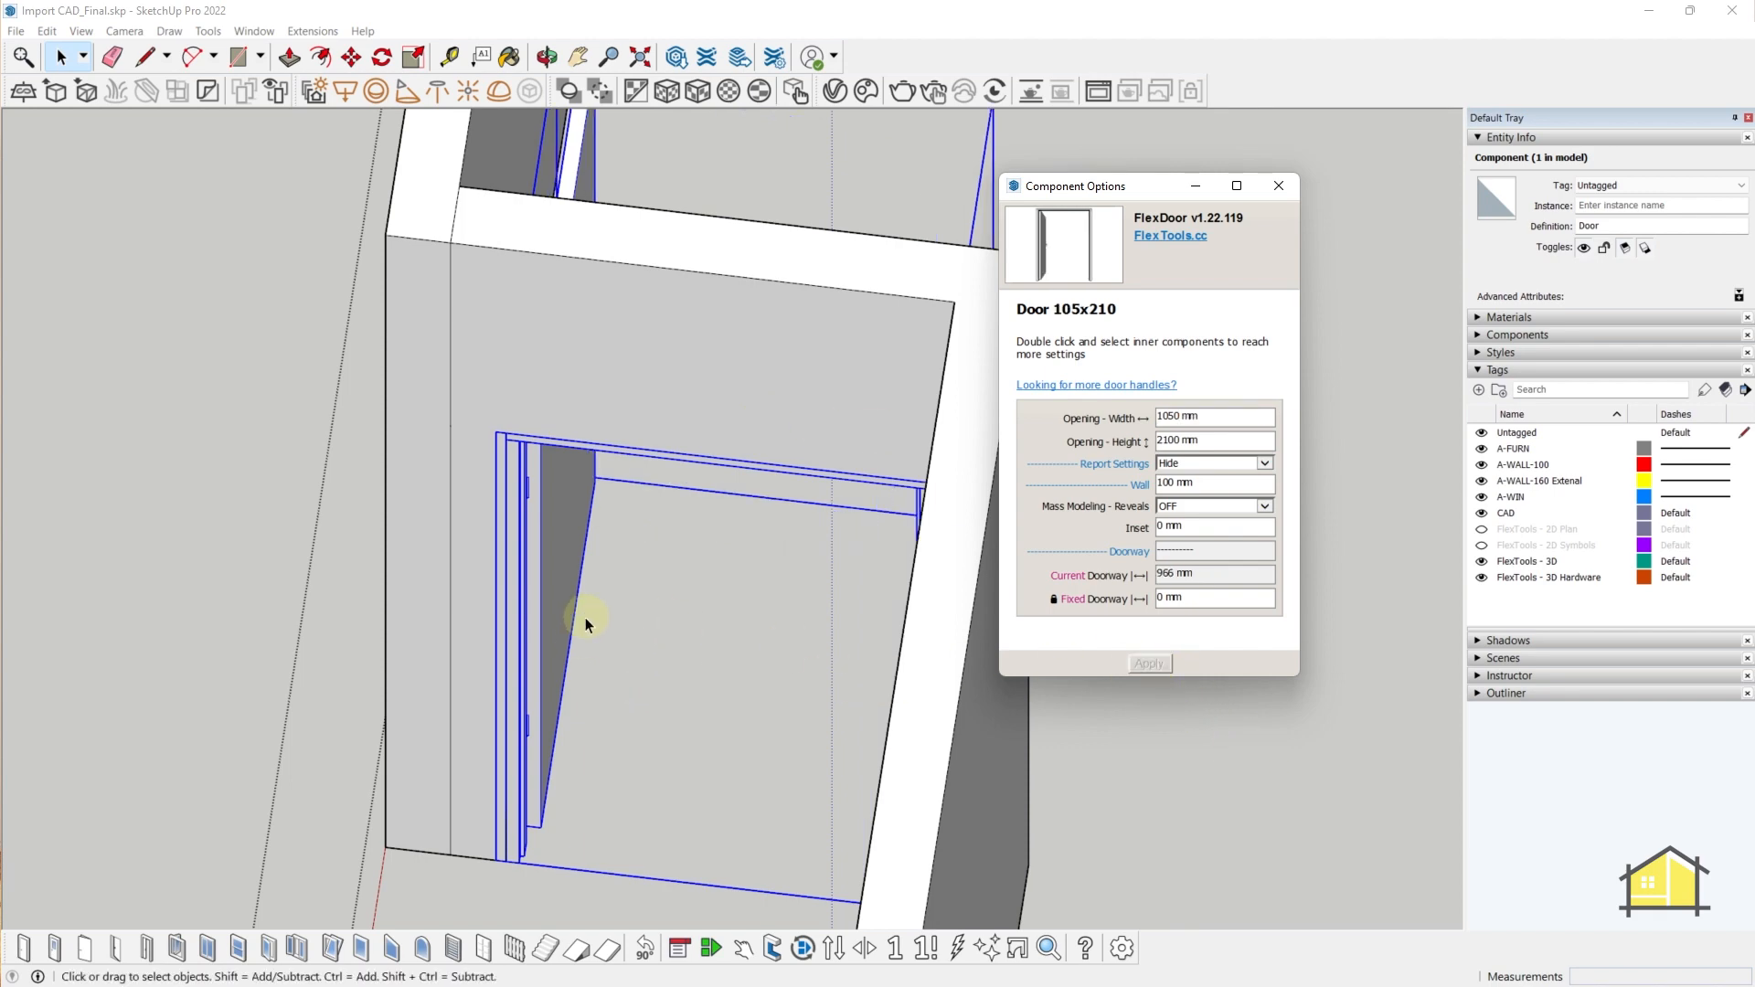
middle_drag(719, 639, 878, 676)
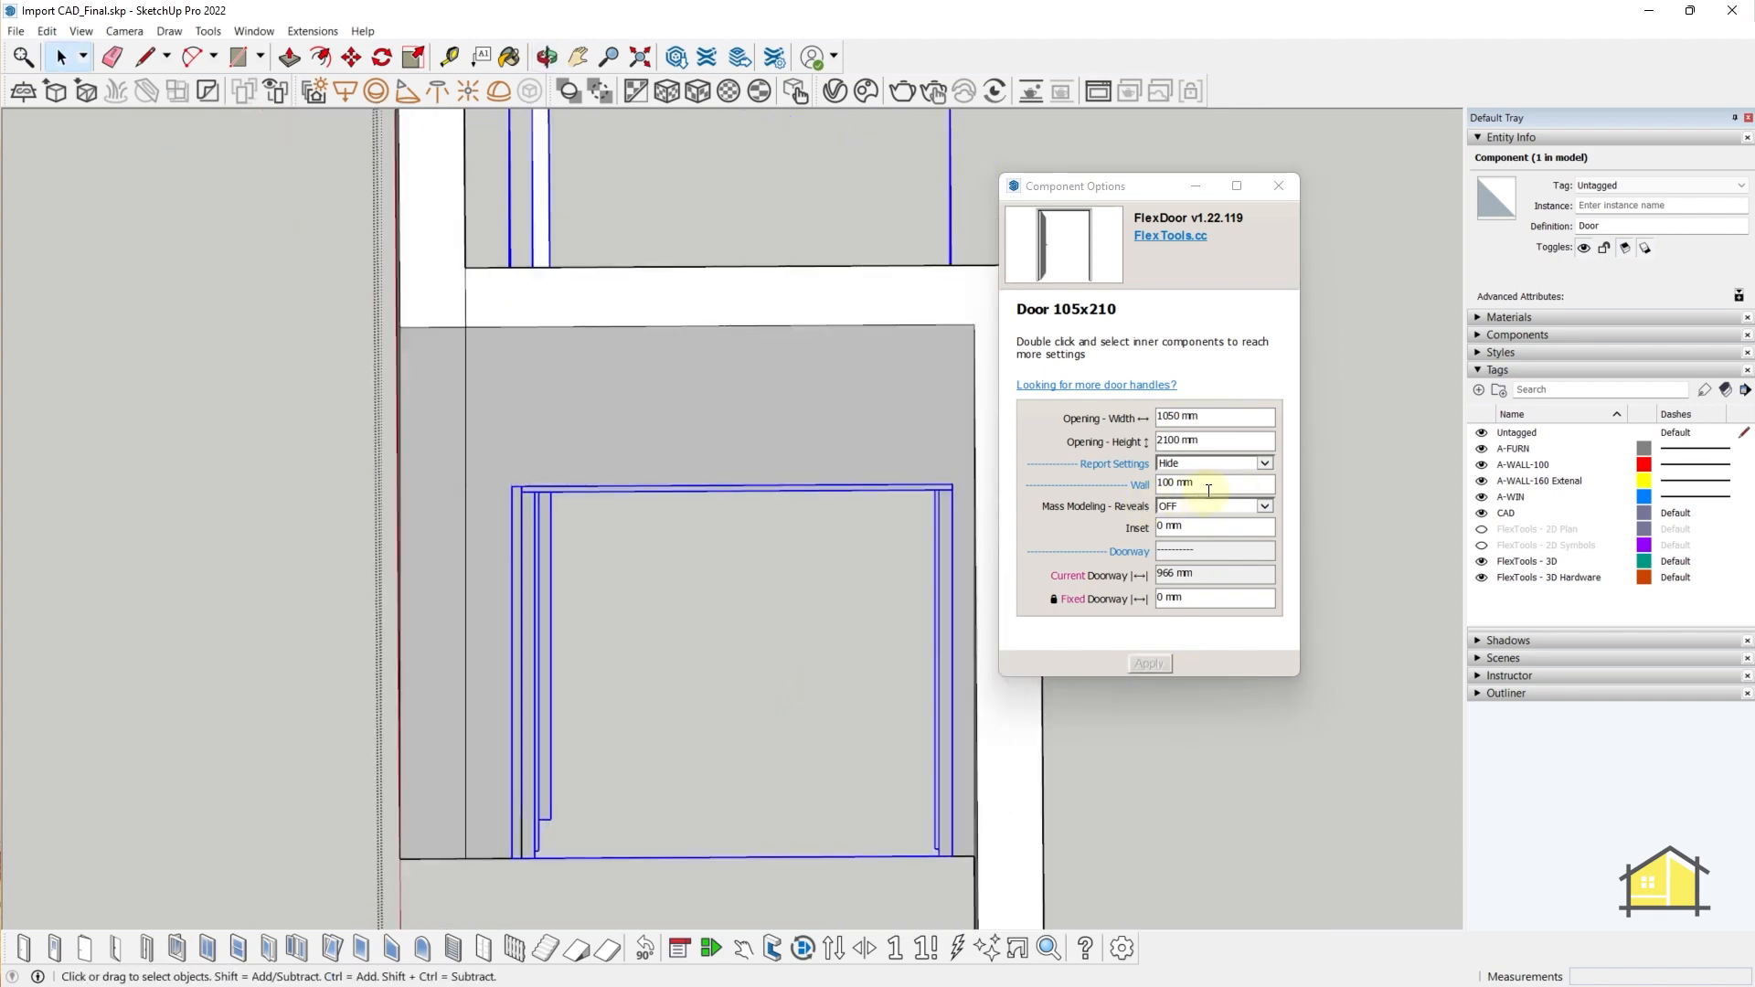
click(1193, 485)
middle_drag(440, 391, 512, 445)
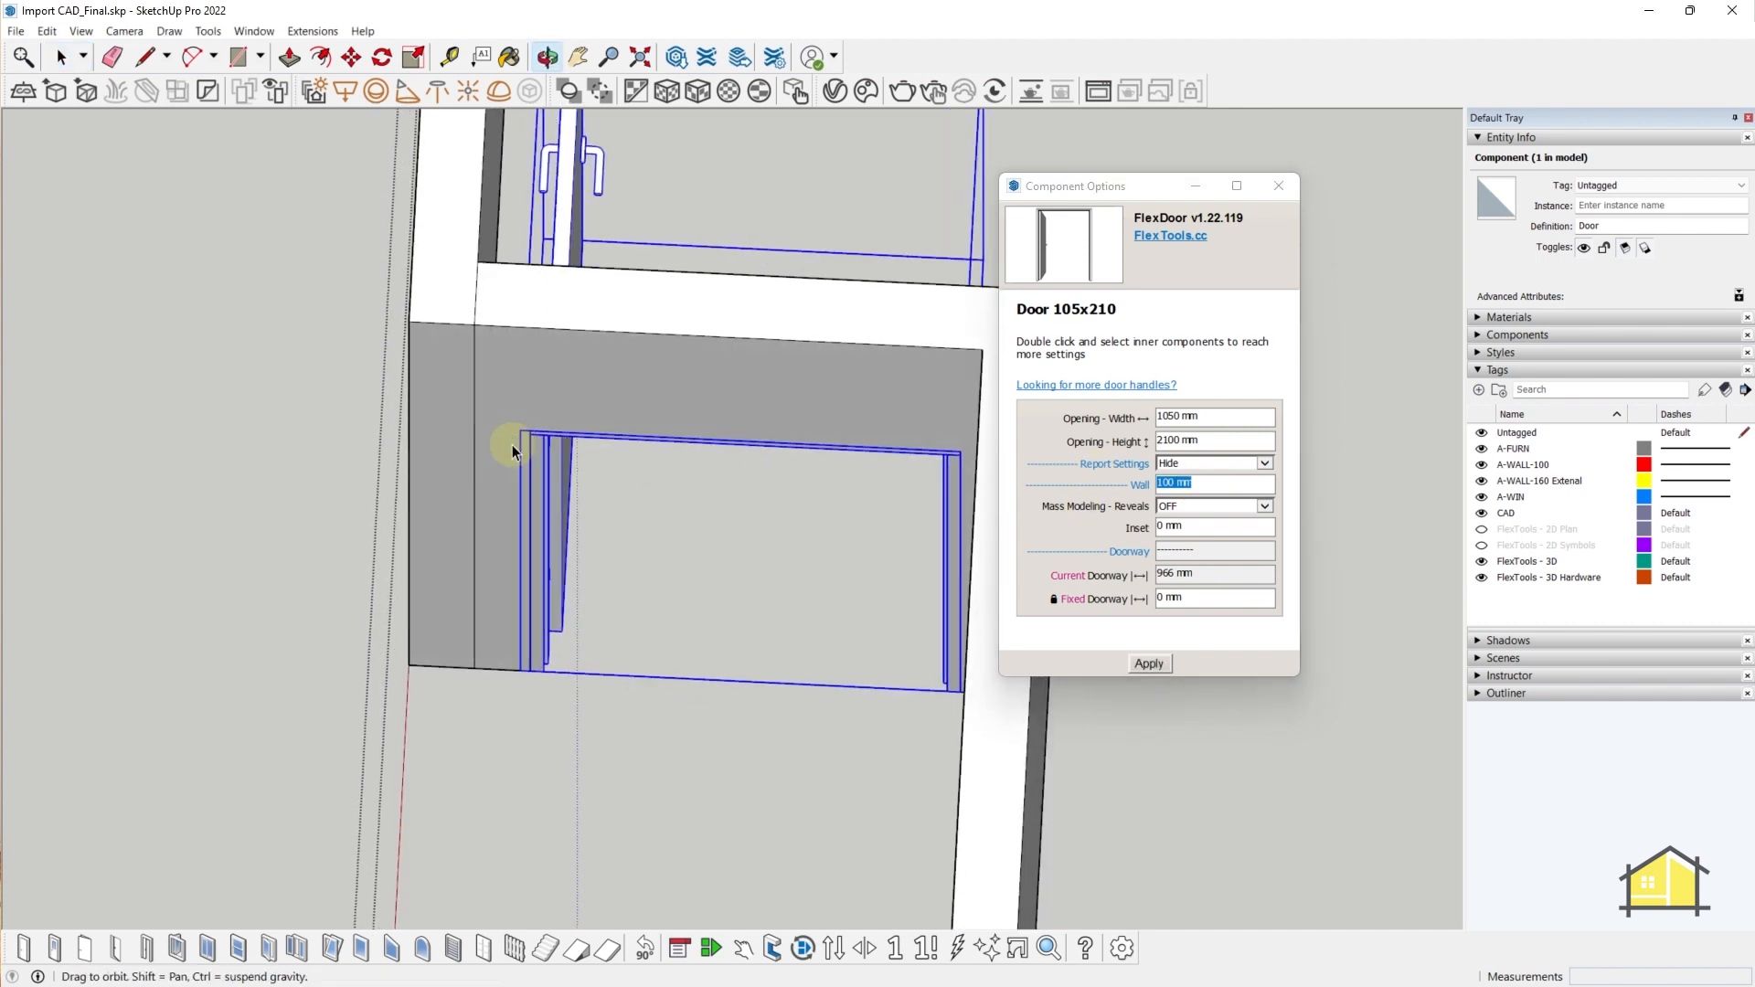
key(t)
click(676, 339)
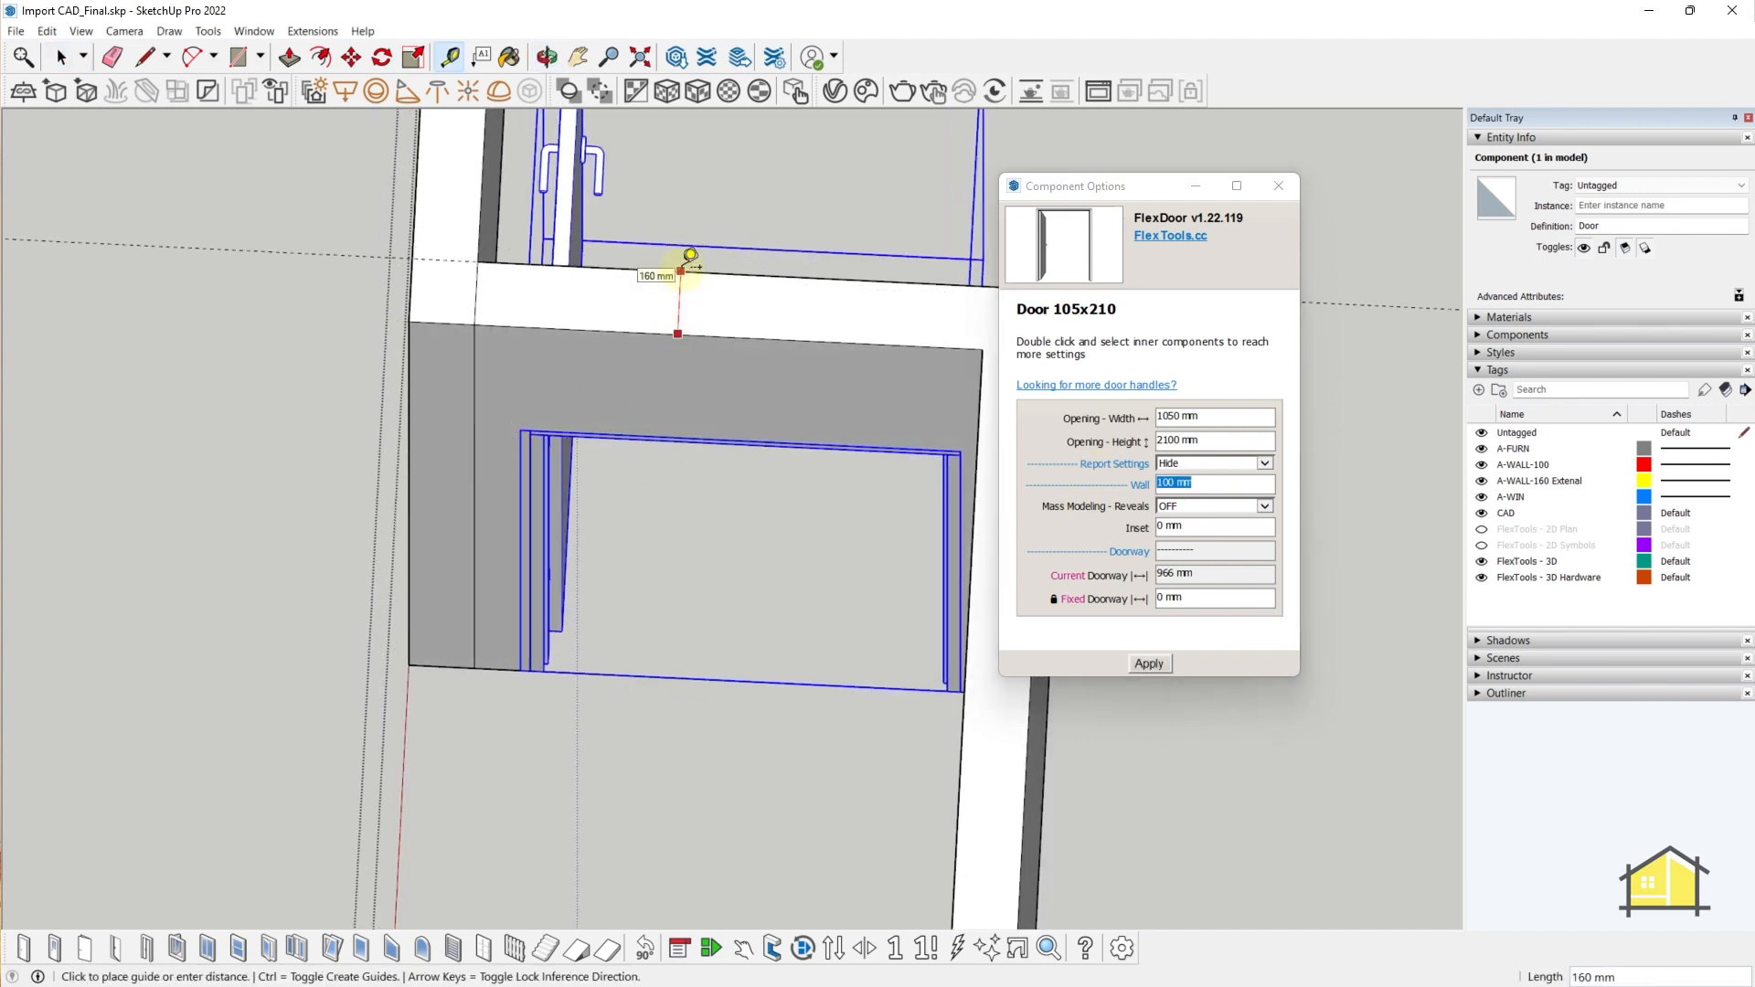
key(space)
click(1207, 482)
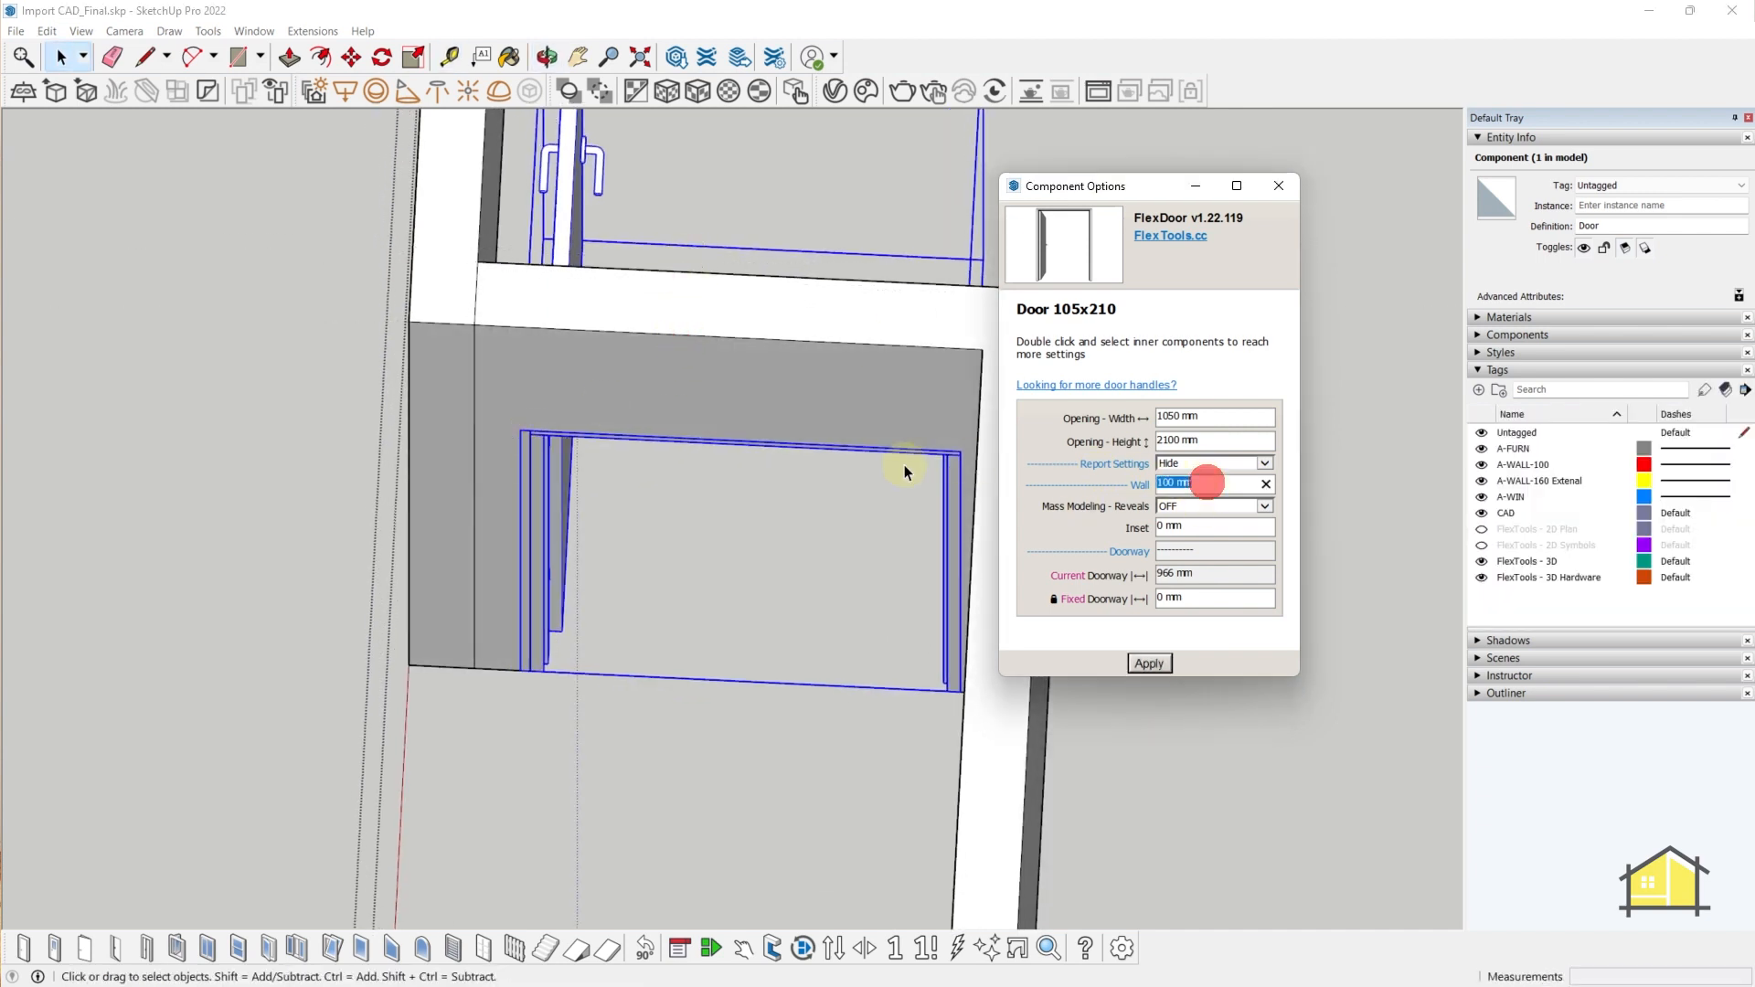
text(160)
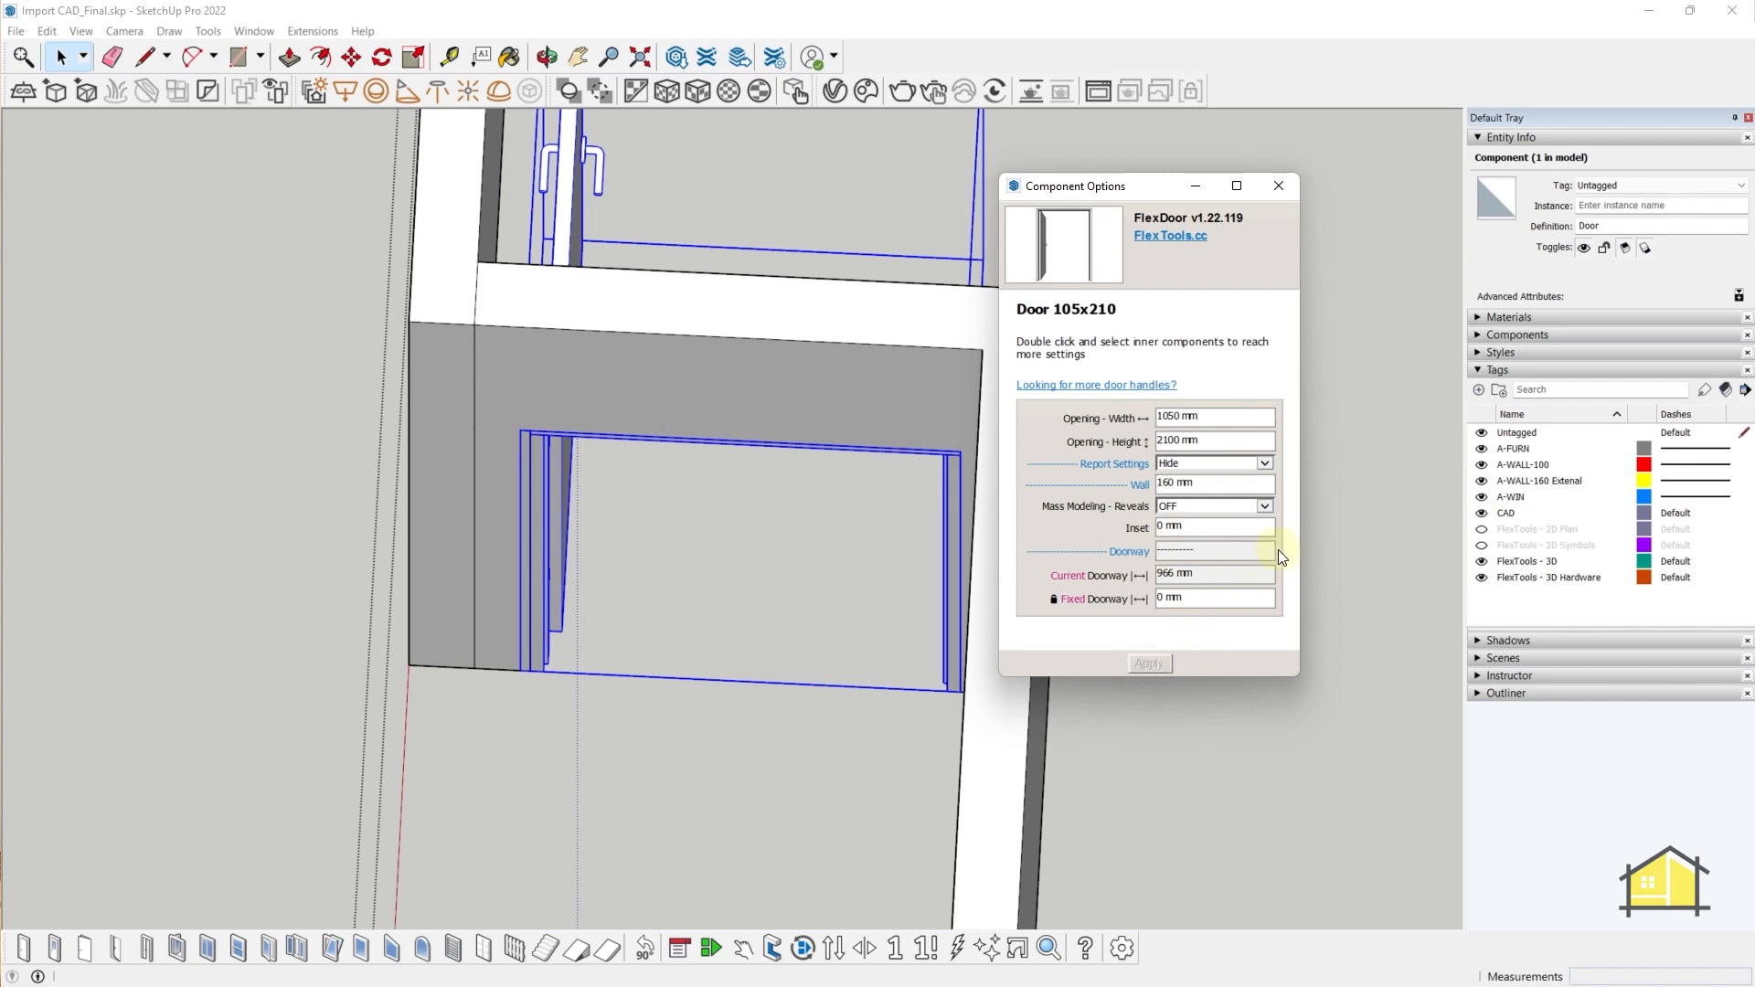
- Set the door inset to 20 mm, apply, and close the Component Options window
middle_drag(625, 572, 412, 615)
scroll(553, 566, up, 5)
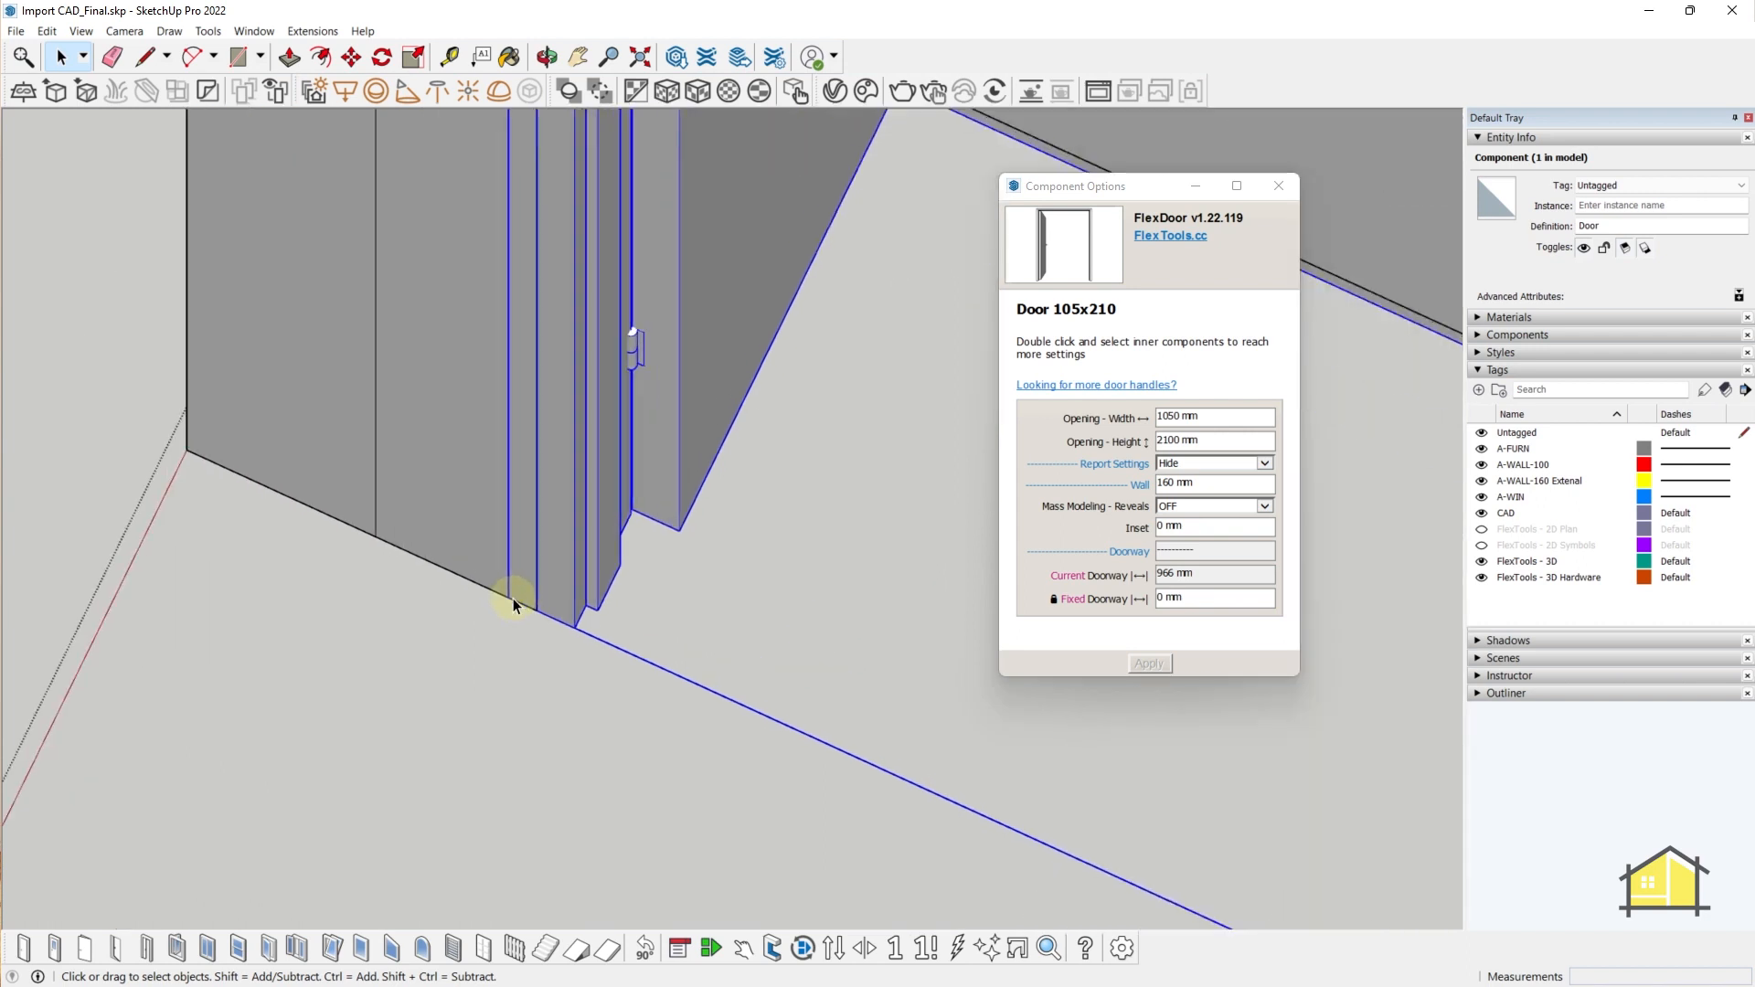
click(1204, 482)
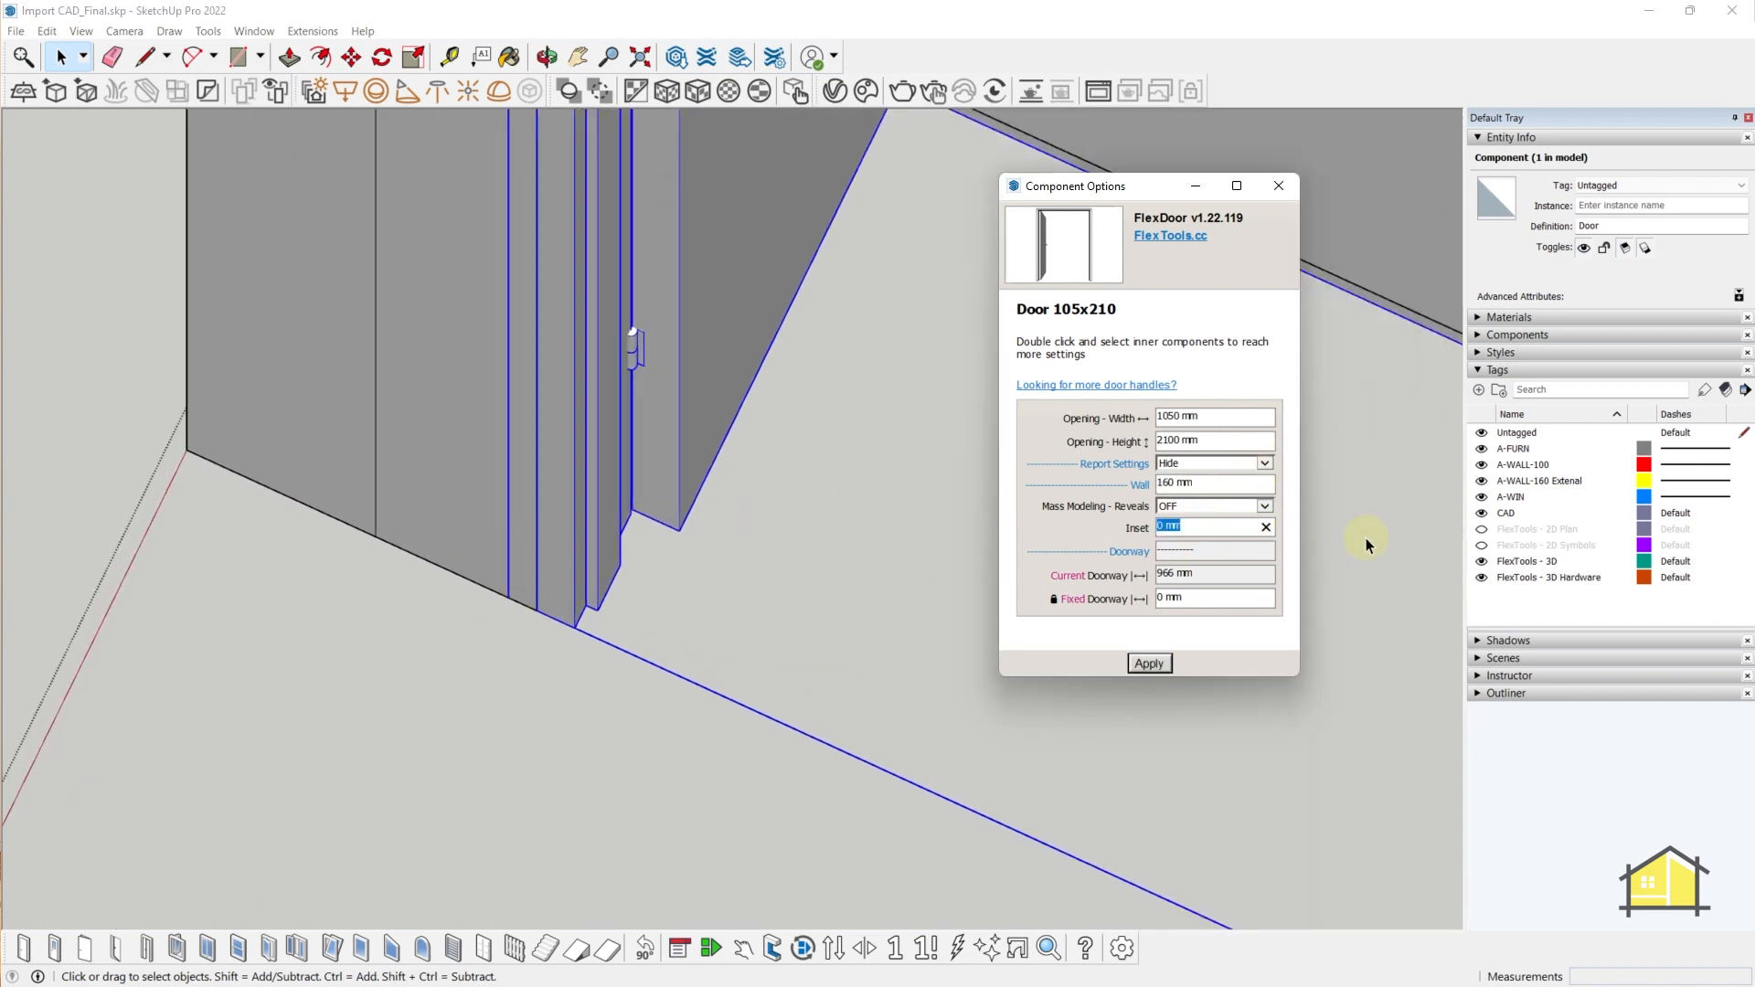
text(20)
click(1146, 667)
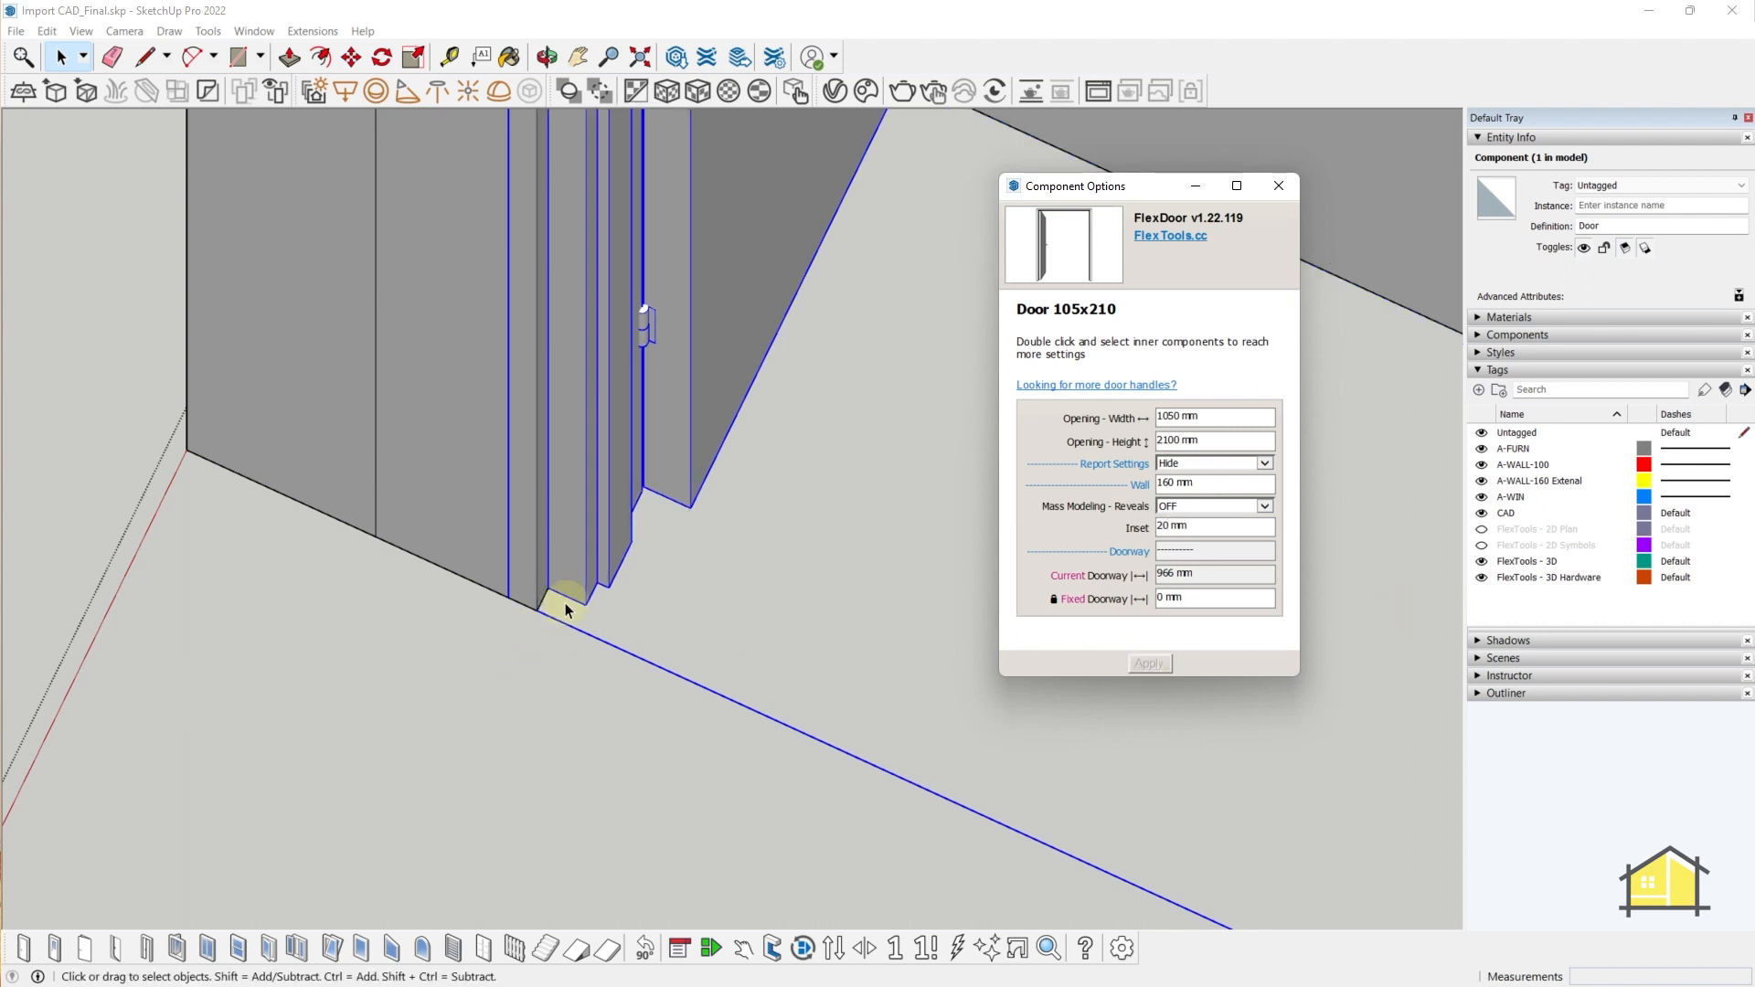
scroll(574, 568, down, 5)
scroll(584, 596, up, 4)
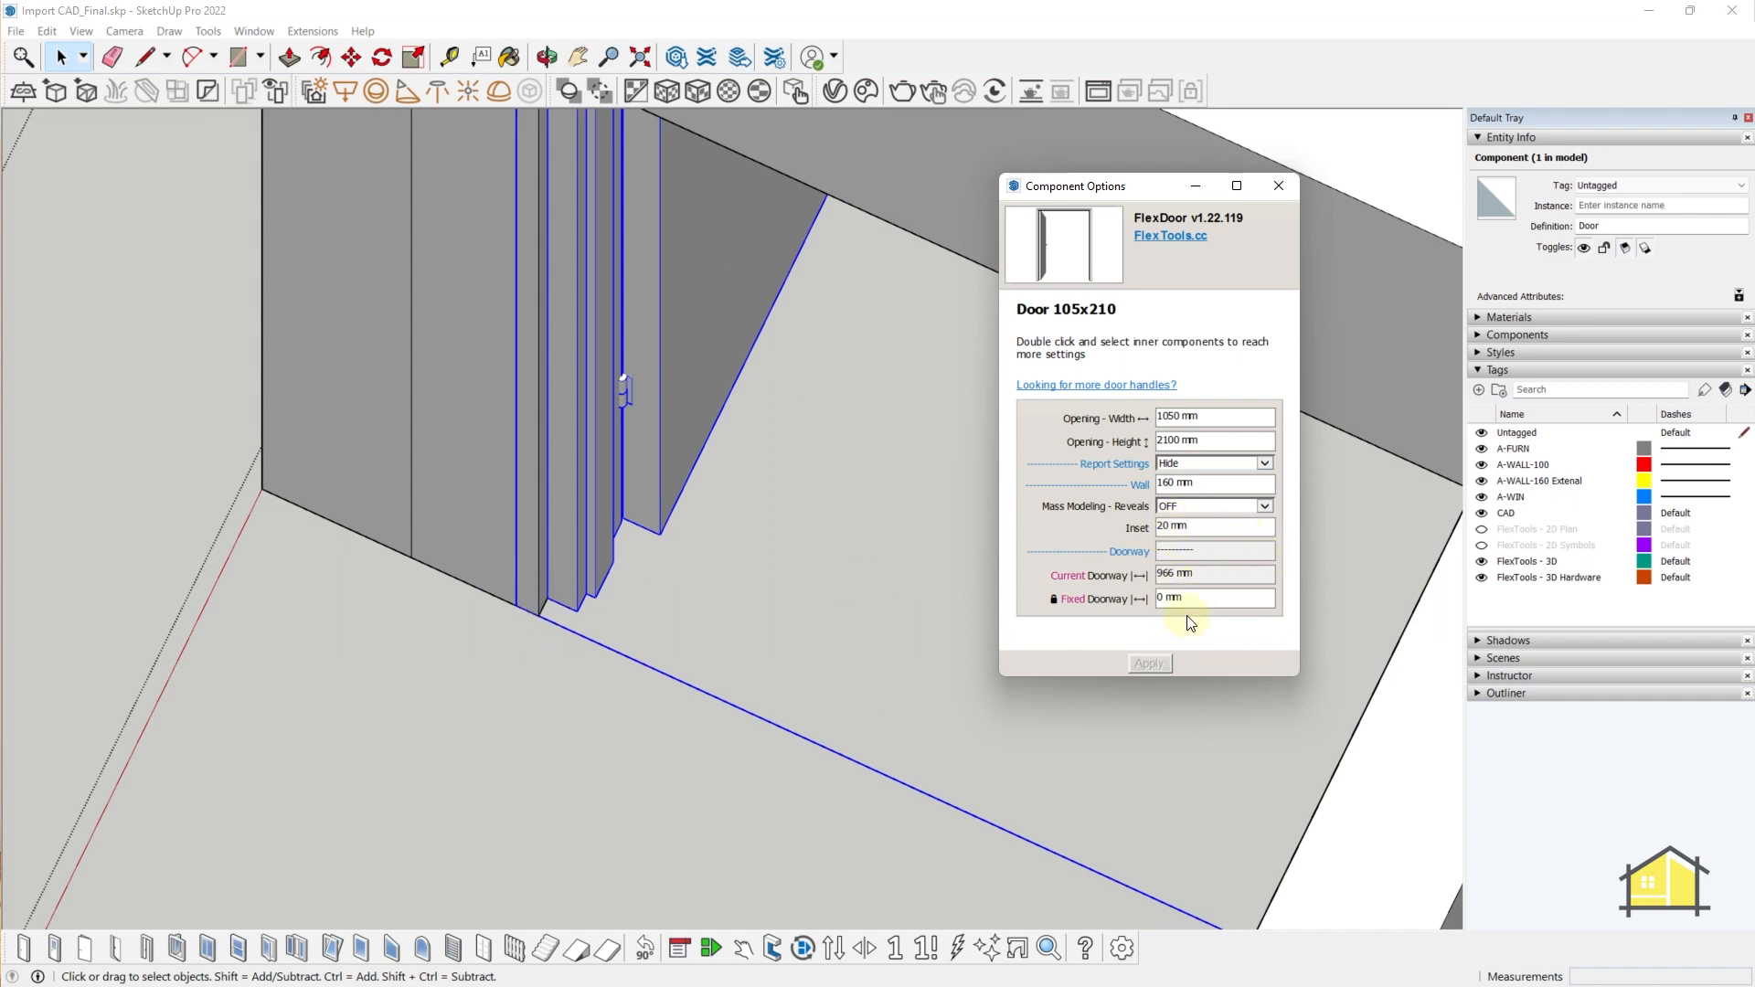
scroll(590, 529, down, 2)
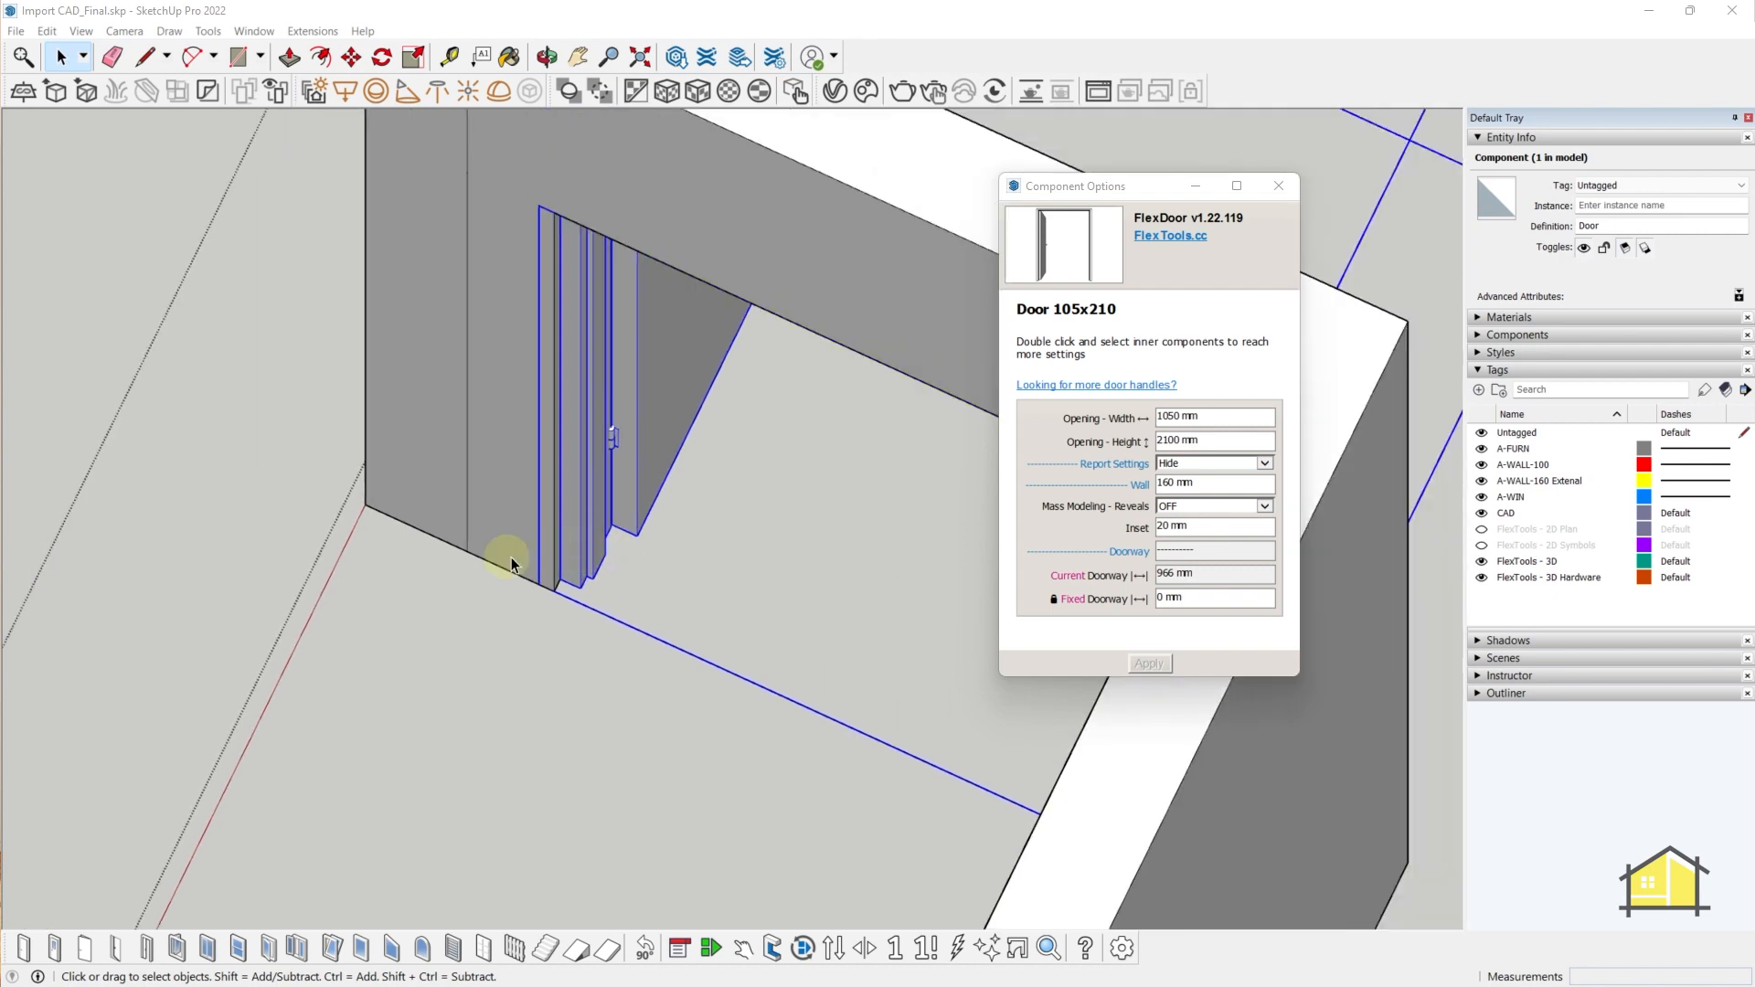
click(1278, 184)
middle_drag(797, 480, 964, 522)
scroll(941, 598, down, 3)
key(F3)
scroll(842, 473, down, 5)
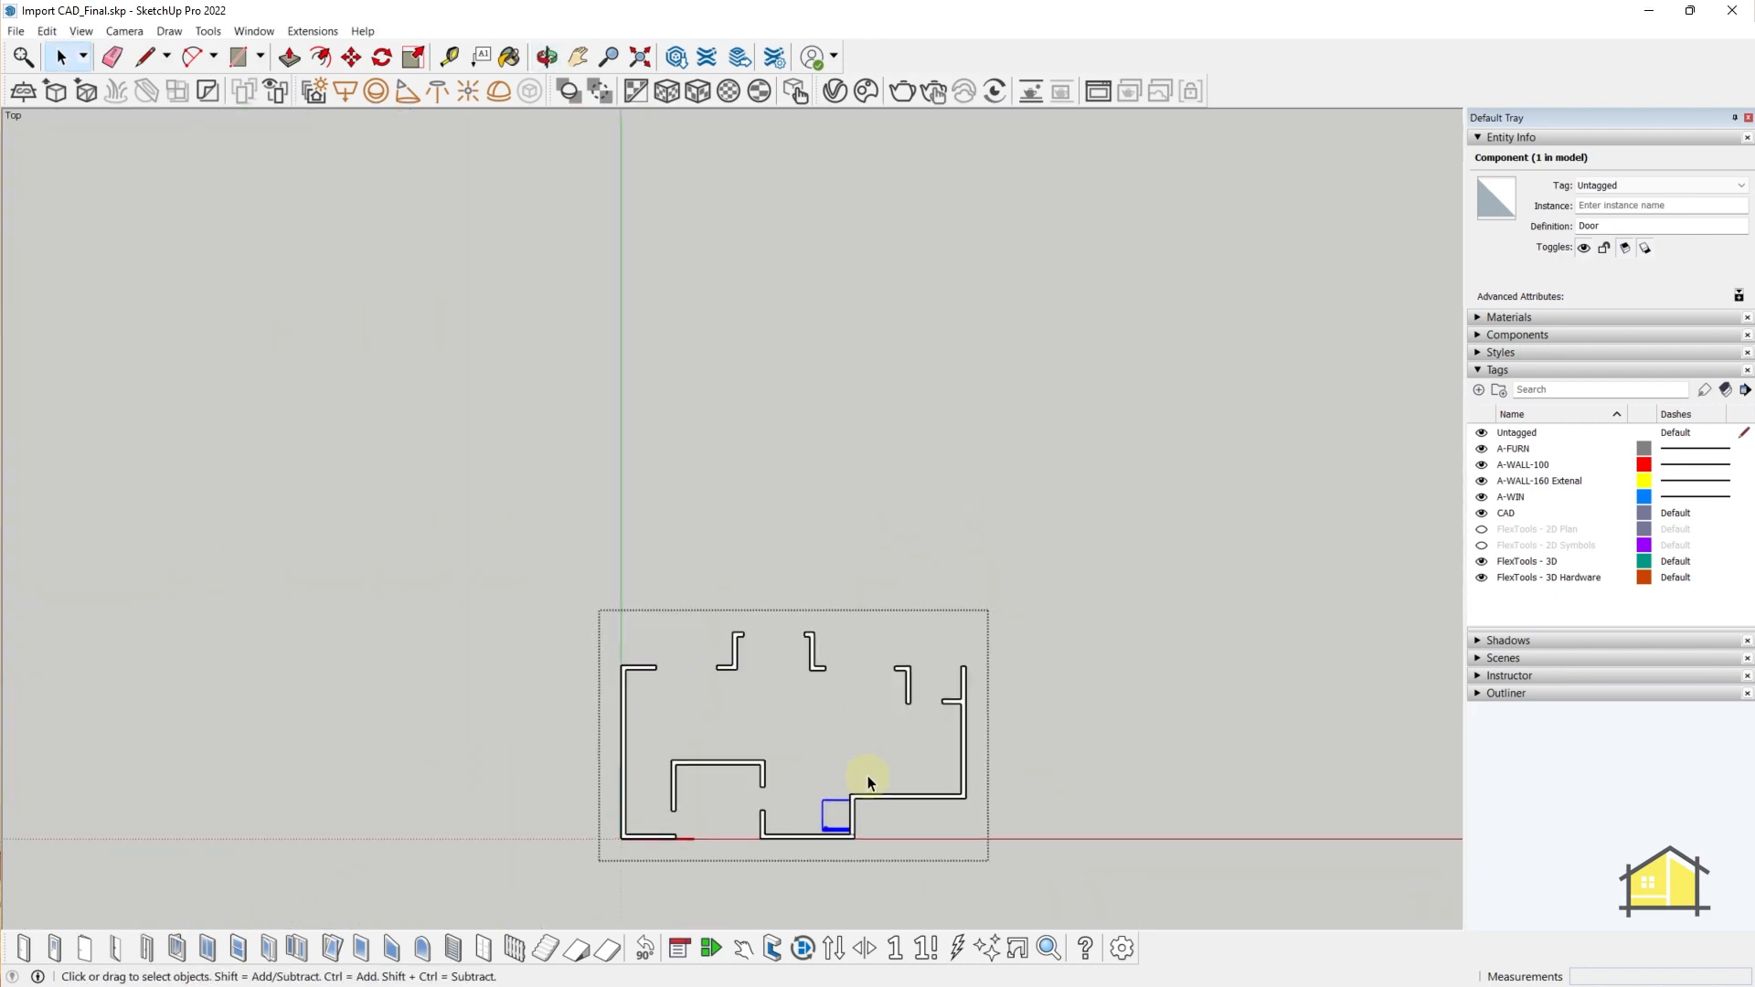
scroll(813, 868, up, 4)
scroll(881, 755, up, 3)
click(862, 732)
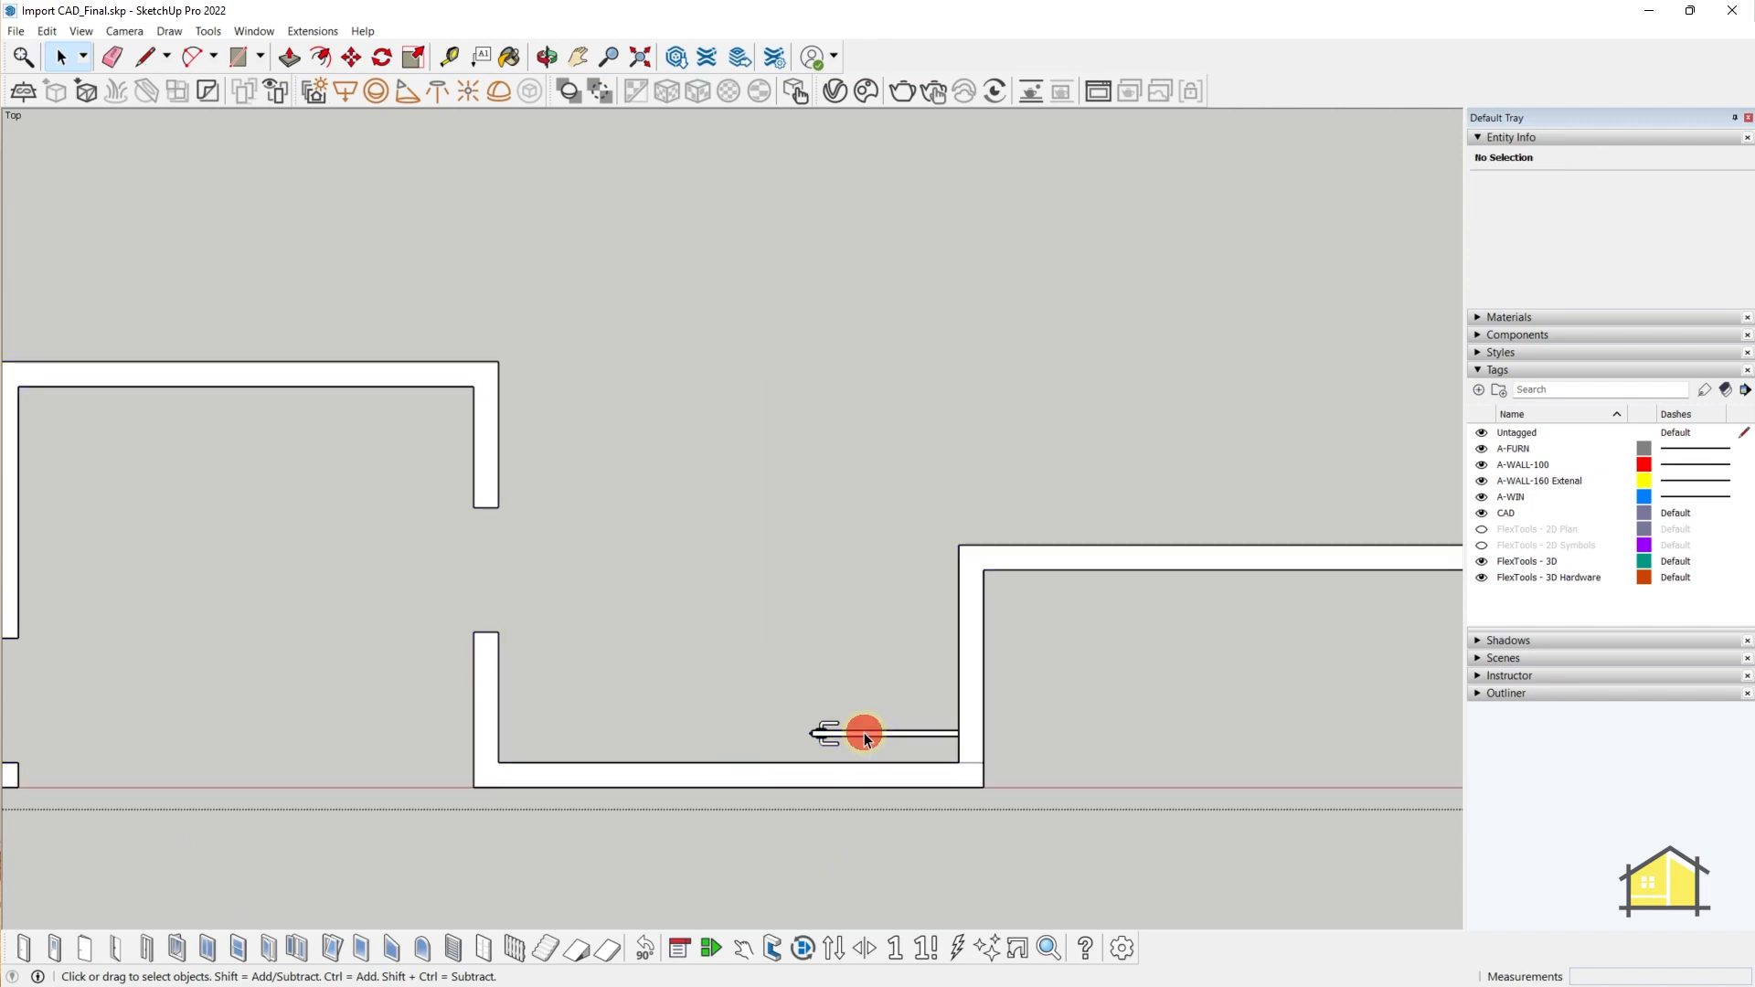
key(s)
click(895, 577)
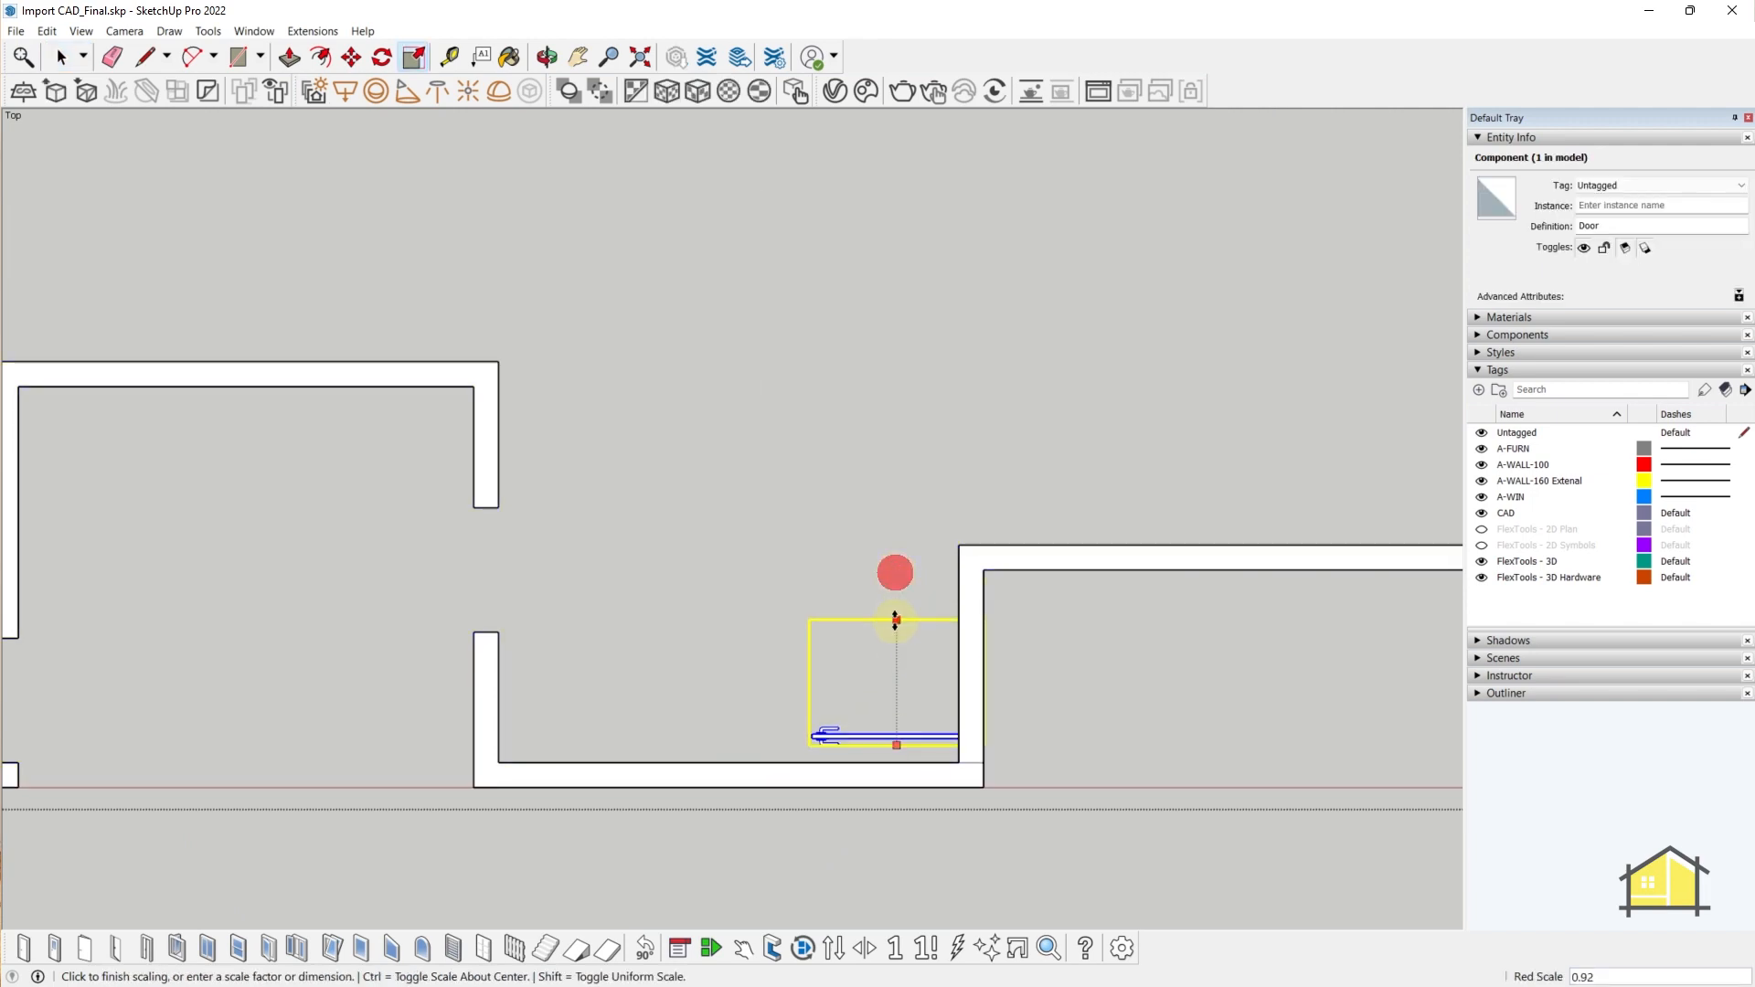
click(896, 623)
middle_drag(192, 690, 1057, 504)
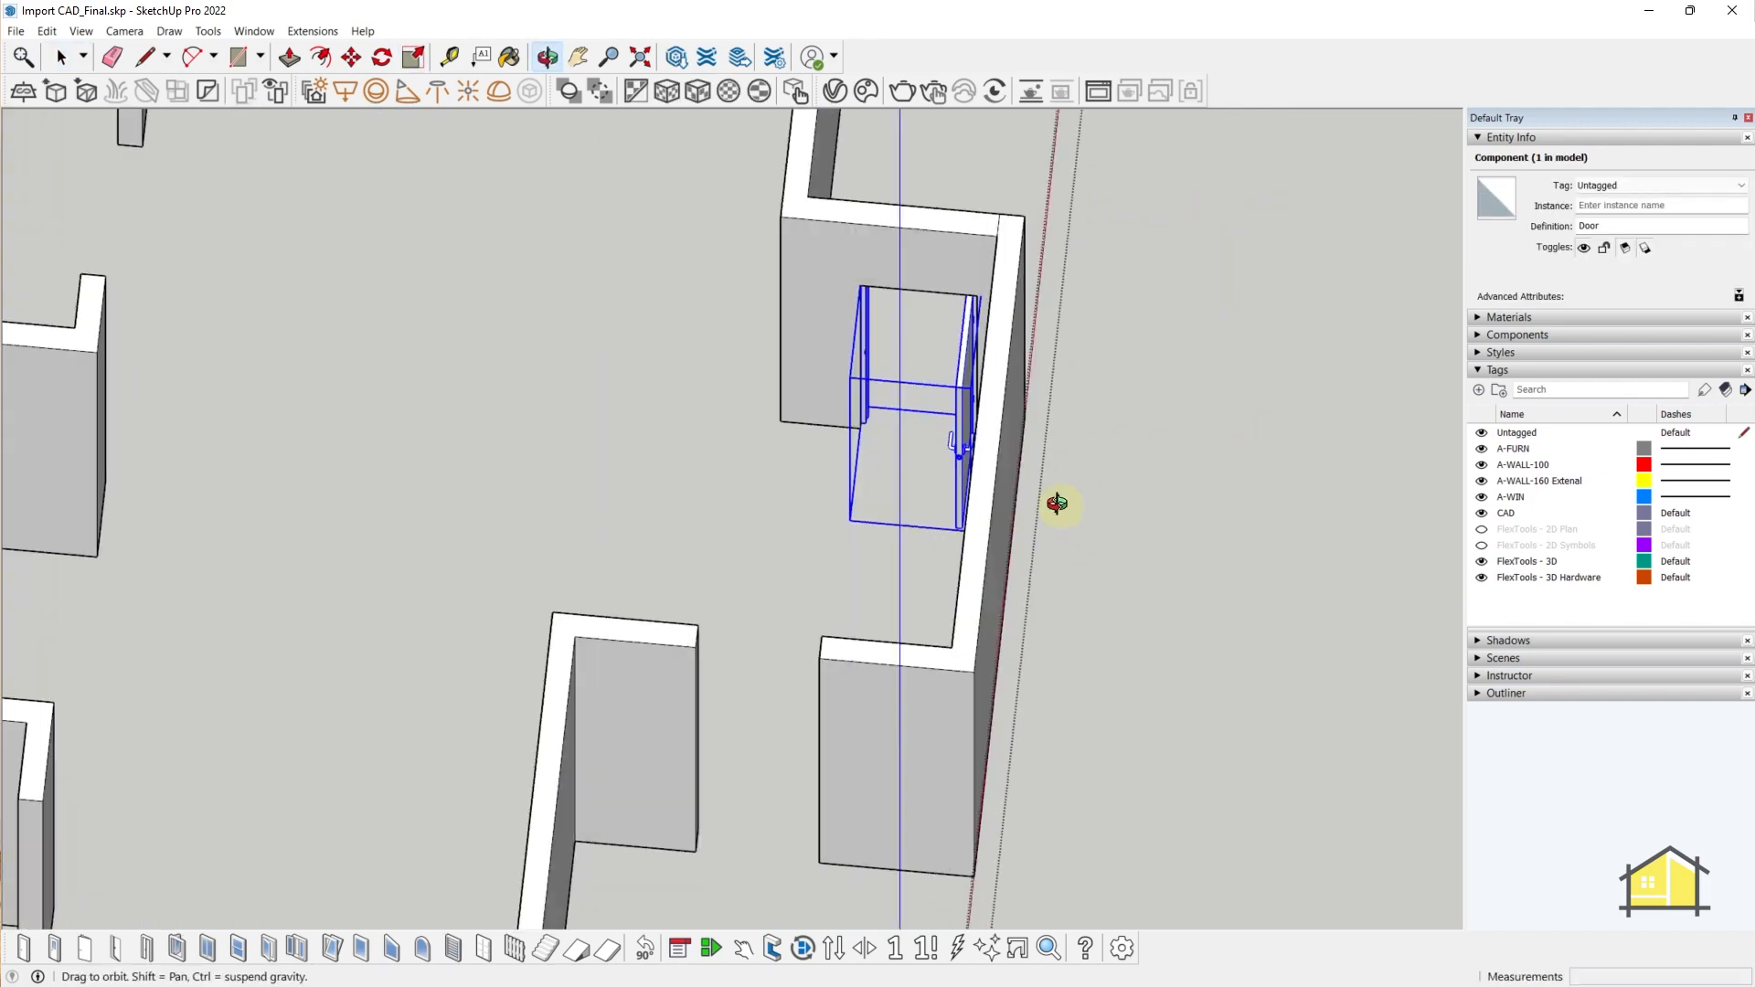
scroll(855, 338, up, 3)
key(ctrl+z)
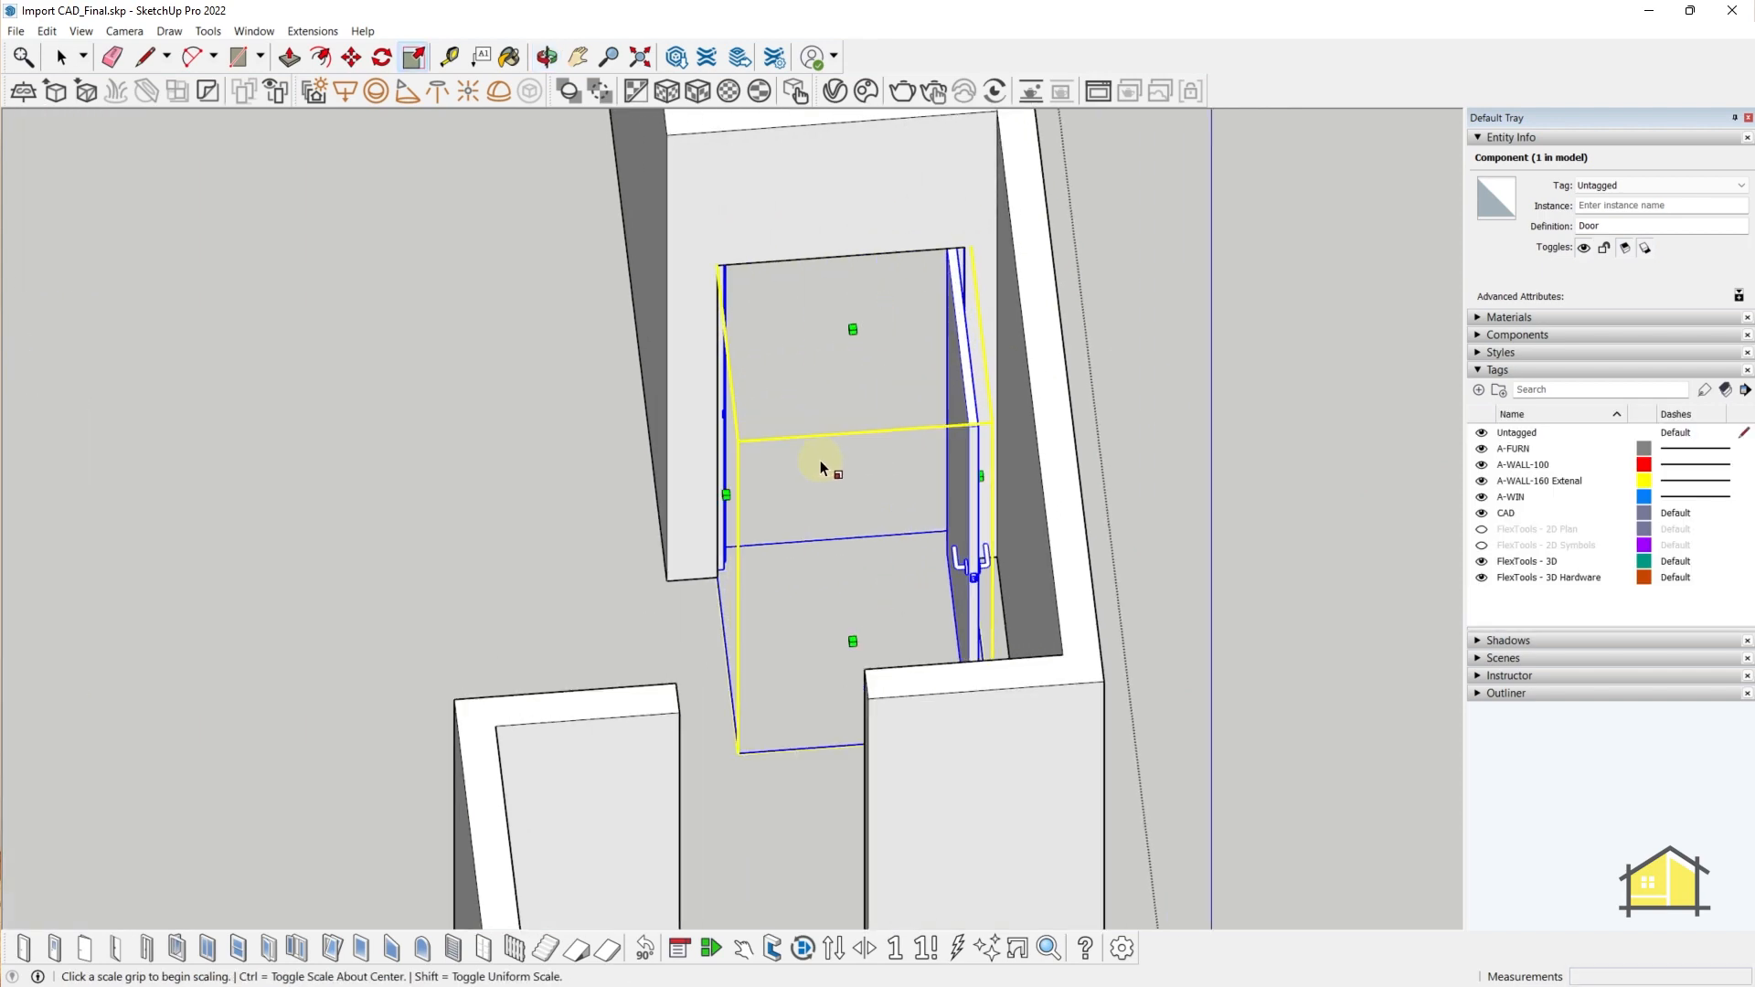
middle_drag(820, 460, 164, 539)
middle_drag(1006, 686, 518, 604)
scroll(518, 605, down, 2)
scroll(521, 750, up, 3)
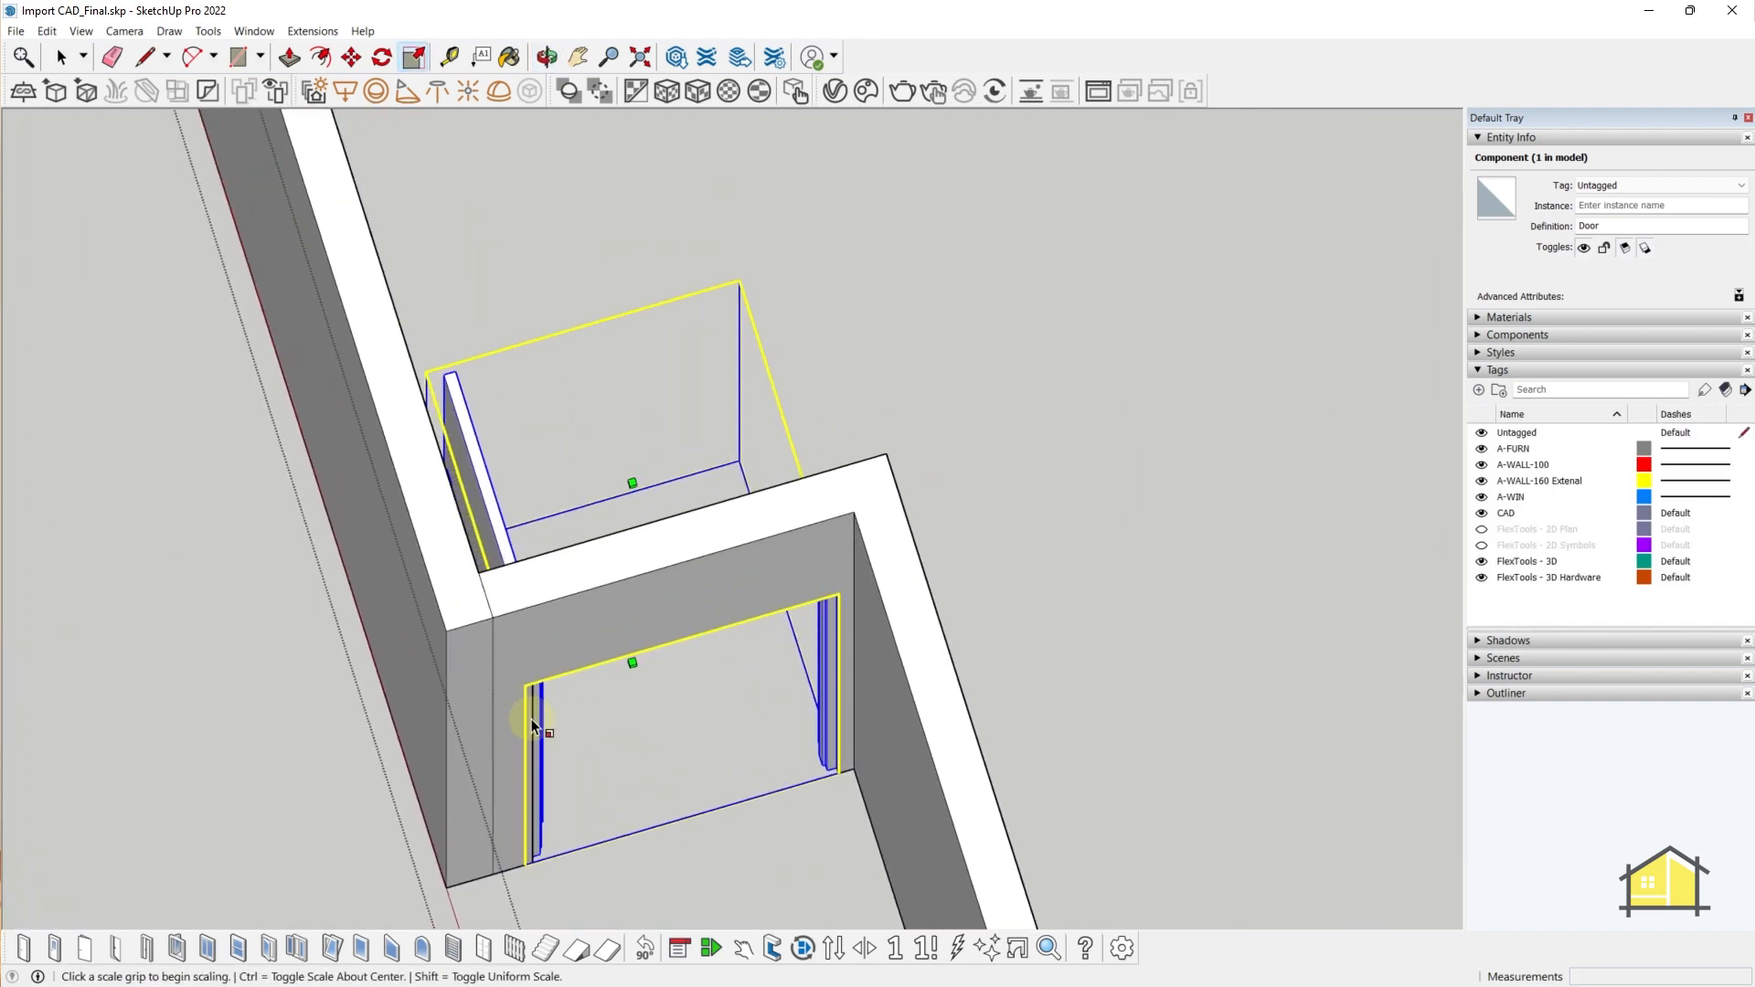
middle_drag(537, 698, 661, 564)
scroll(433, 582, down, 4)
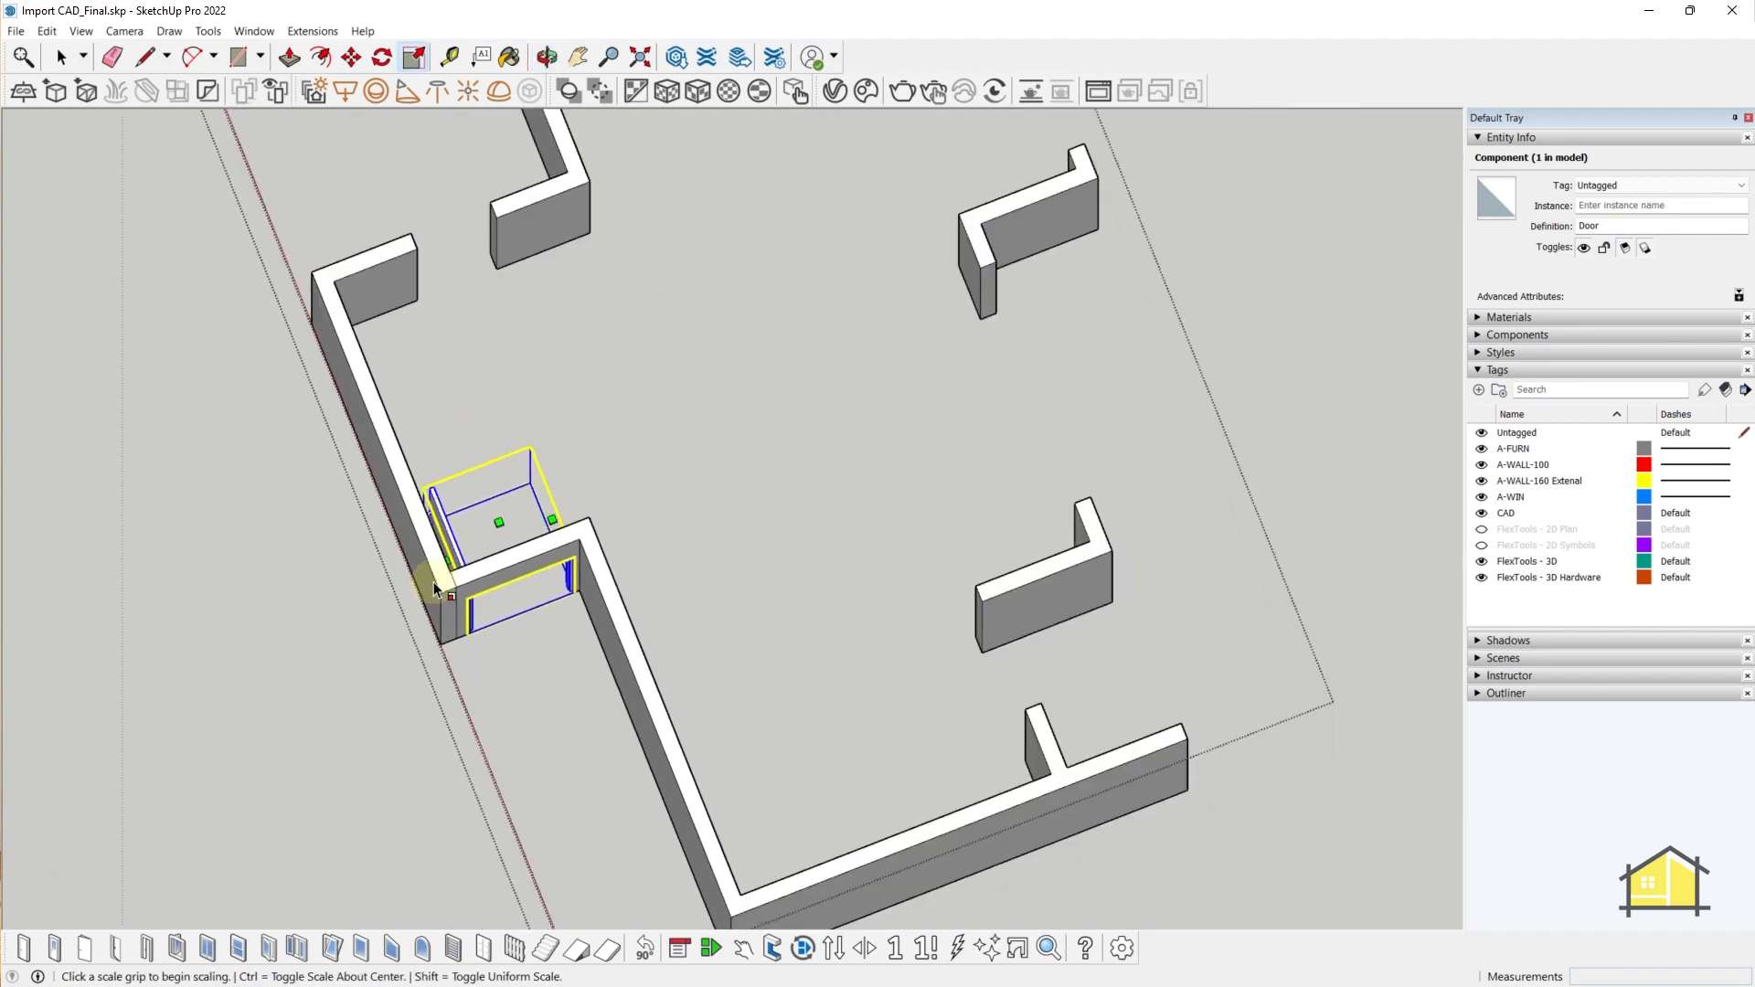
scroll(434, 581, down, 1)
middle_drag(691, 438, 951, 380)
key(space)
scroll(952, 457, down, 4)
scroll(951, 528, up, 3)
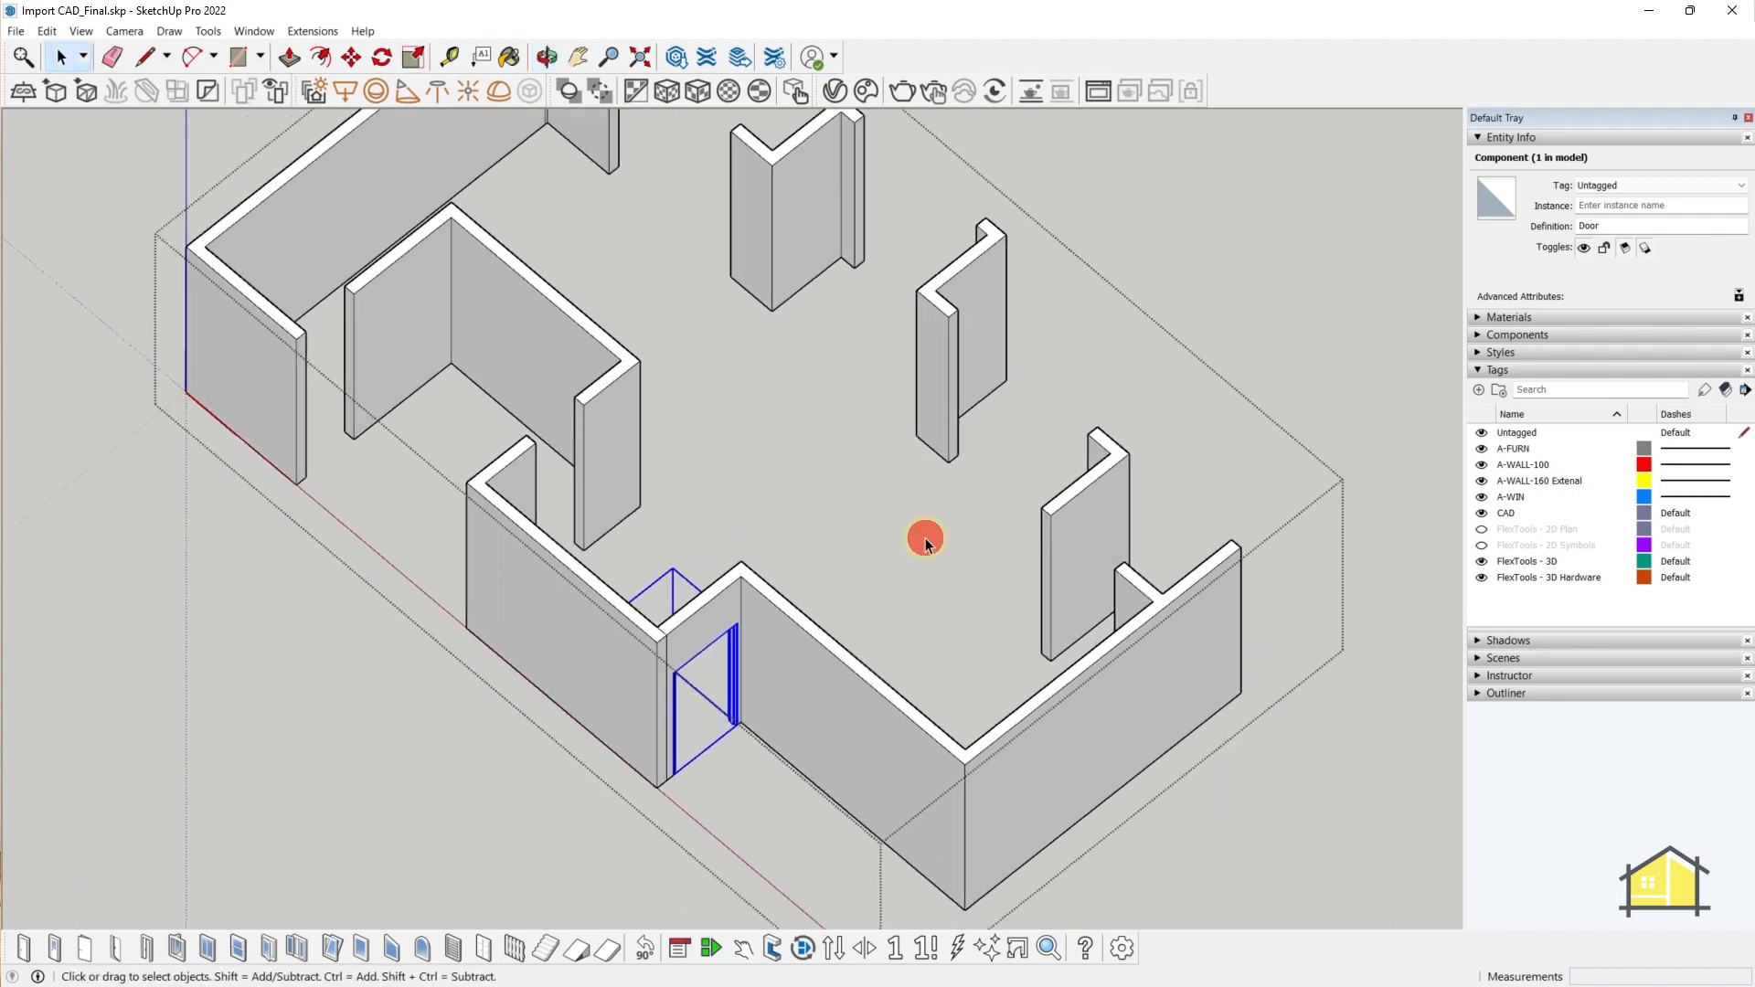
- Deselect the door and orbit around to the middle wall's narrow end face
click(925, 537)
middle_drag(925, 537, 1215, 457)
shift+middle_drag(713, 344, 525, 626)
middle_drag(525, 626, 671, 600)
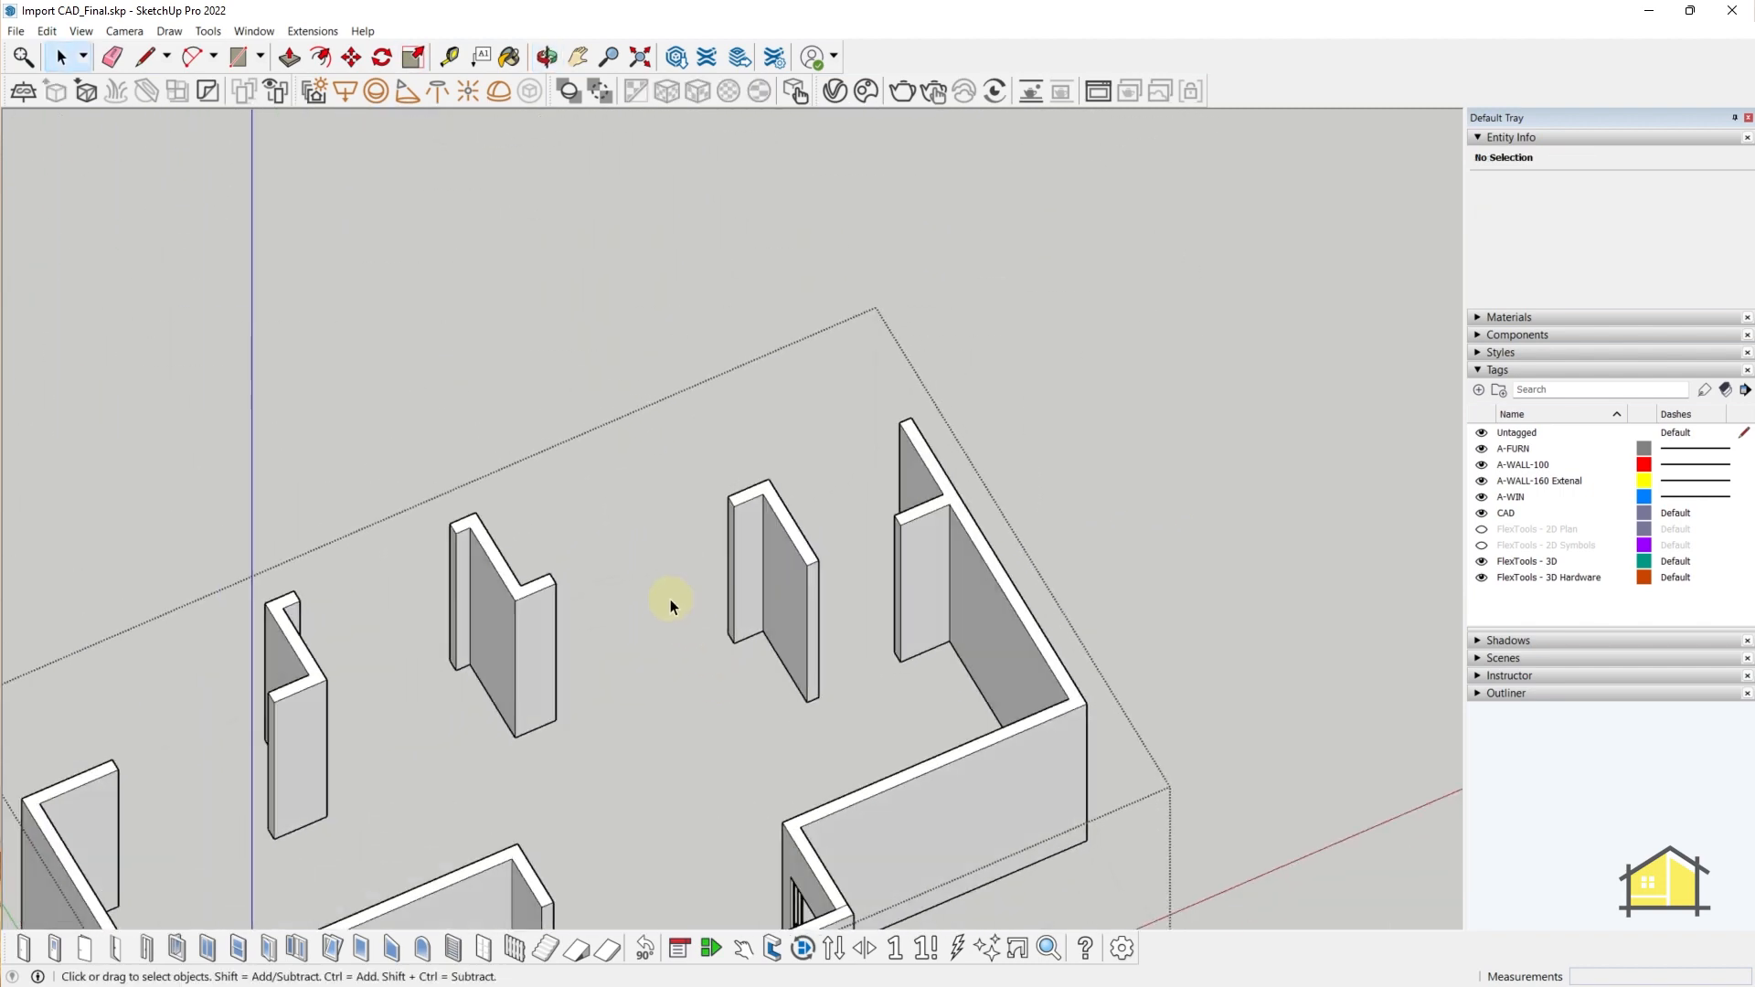
scroll(640, 576, up, 4)
scroll(750, 462, down, 1)
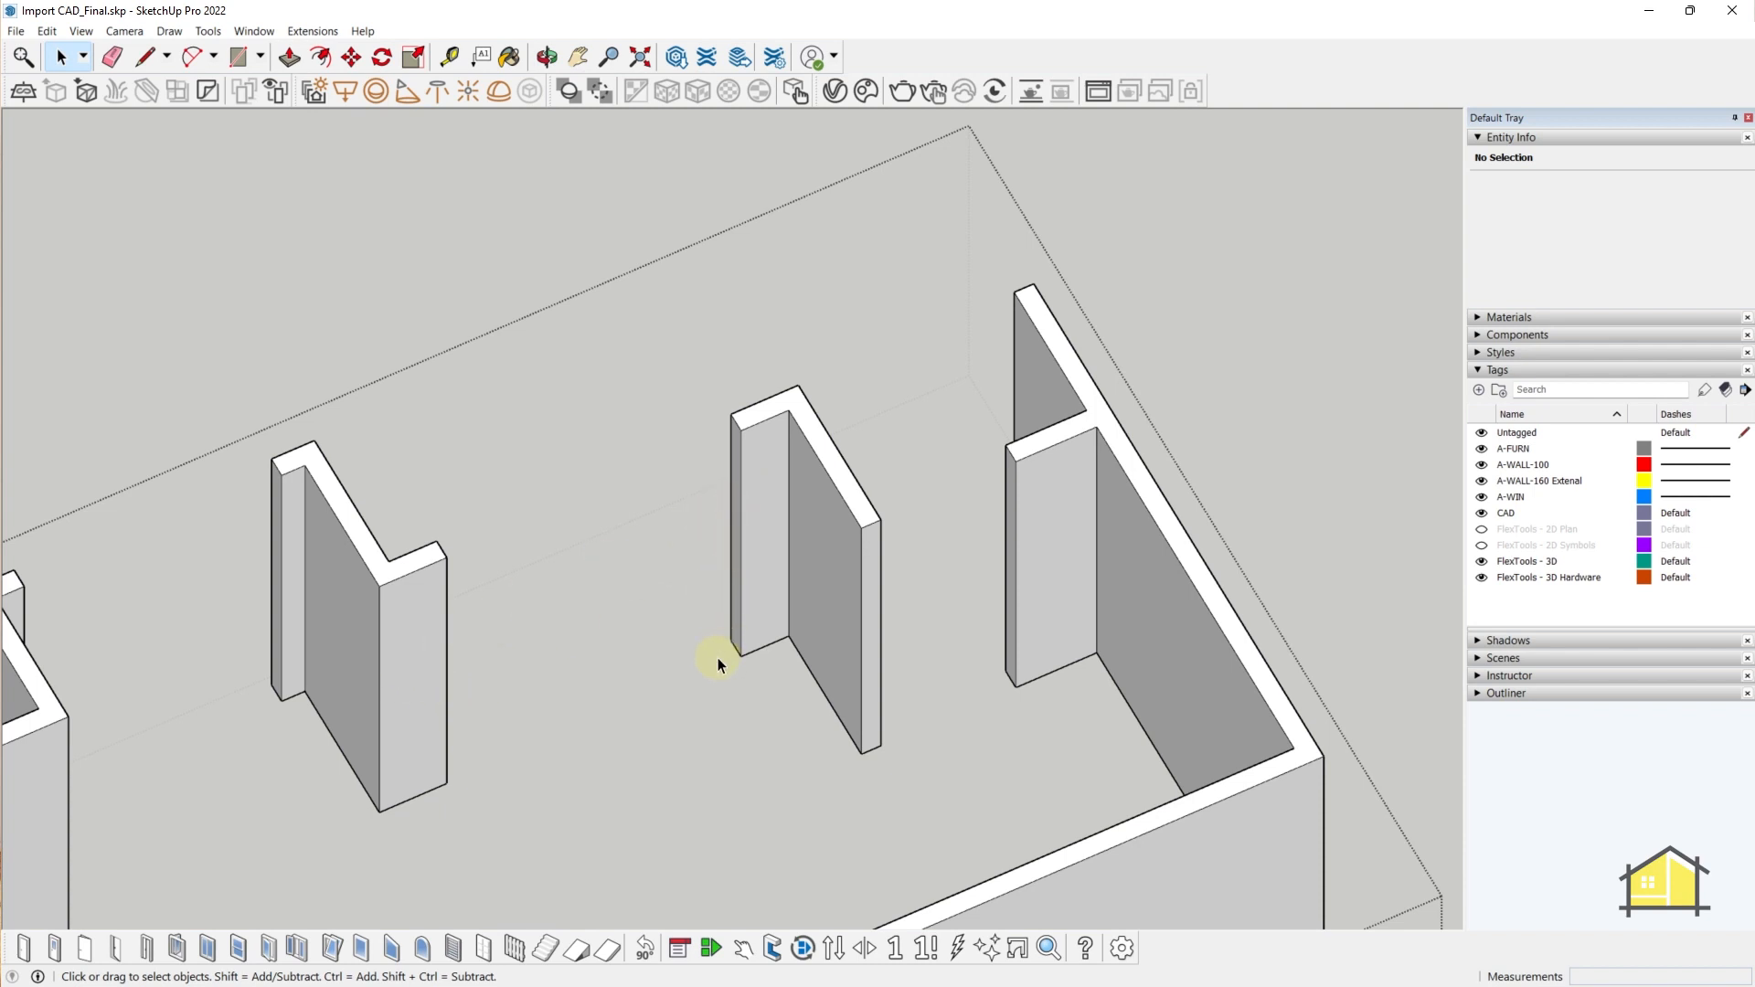
middle_drag(793, 508, 514, 665)
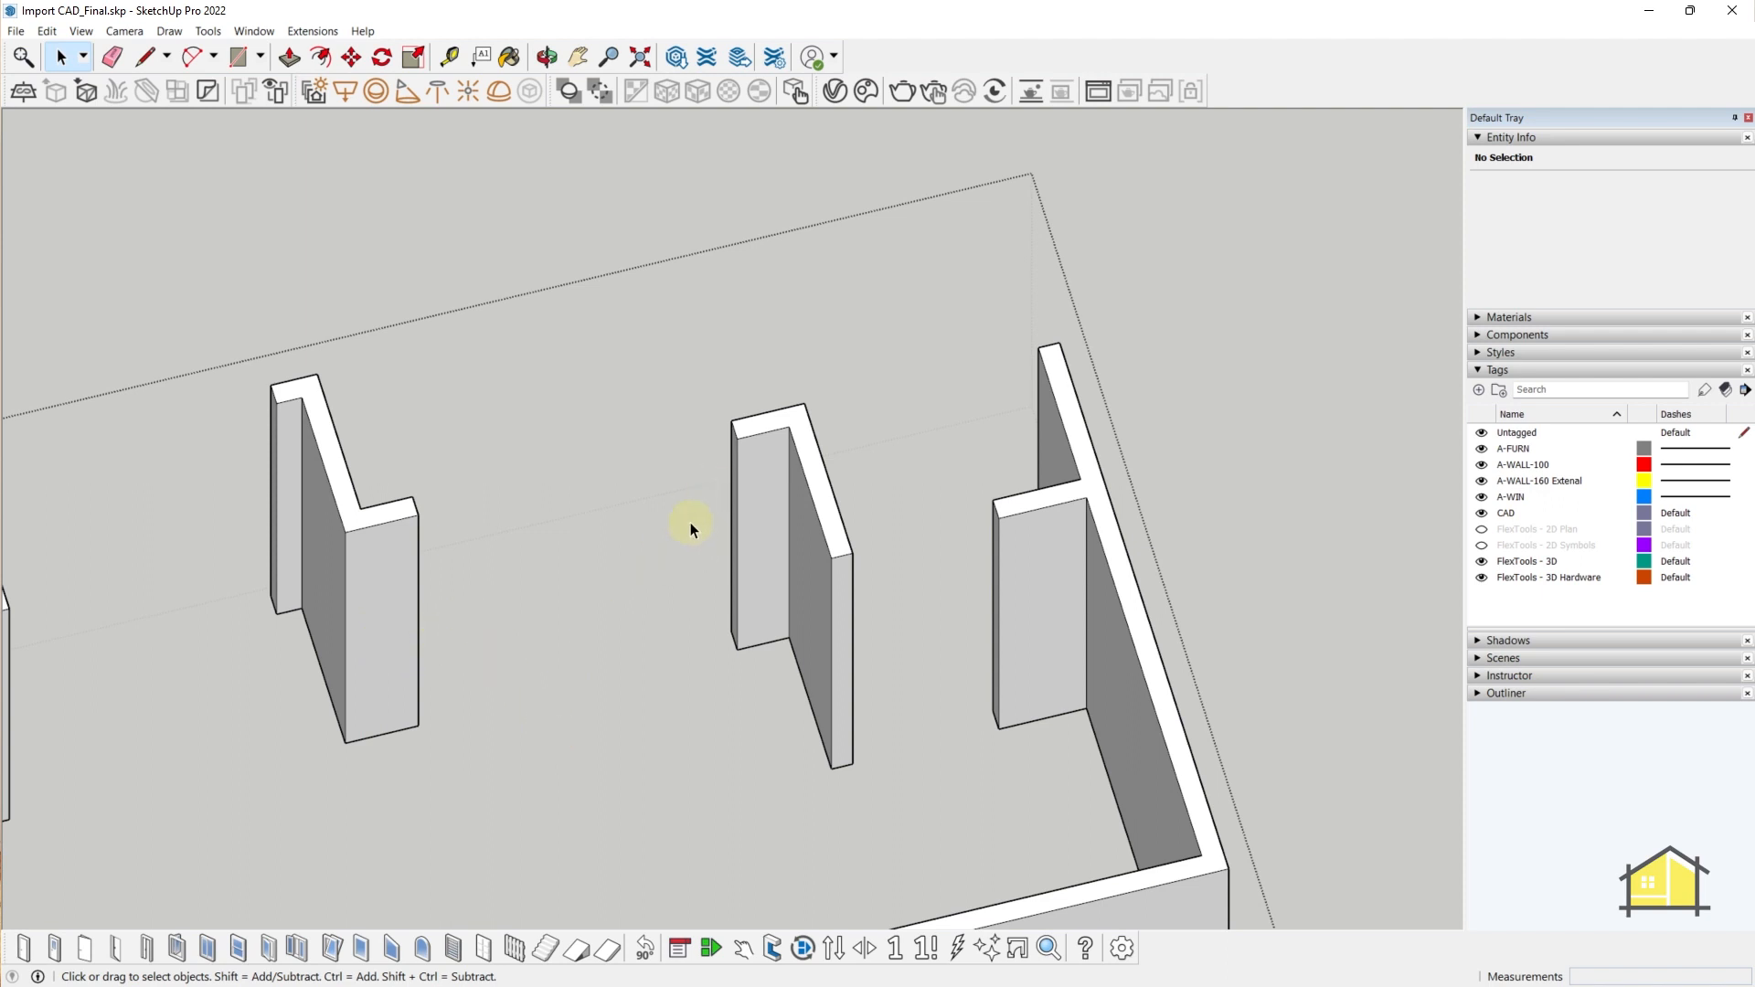
mouse_move(689, 523)
middle_down()
mouse_move(744, 497)
mouse_move(704, 512)
middle_up()
middle_drag(640, 448, 699, 606)
click(741, 440)
scroll(686, 585, down, 1)
scroll(630, 631, up, 2)
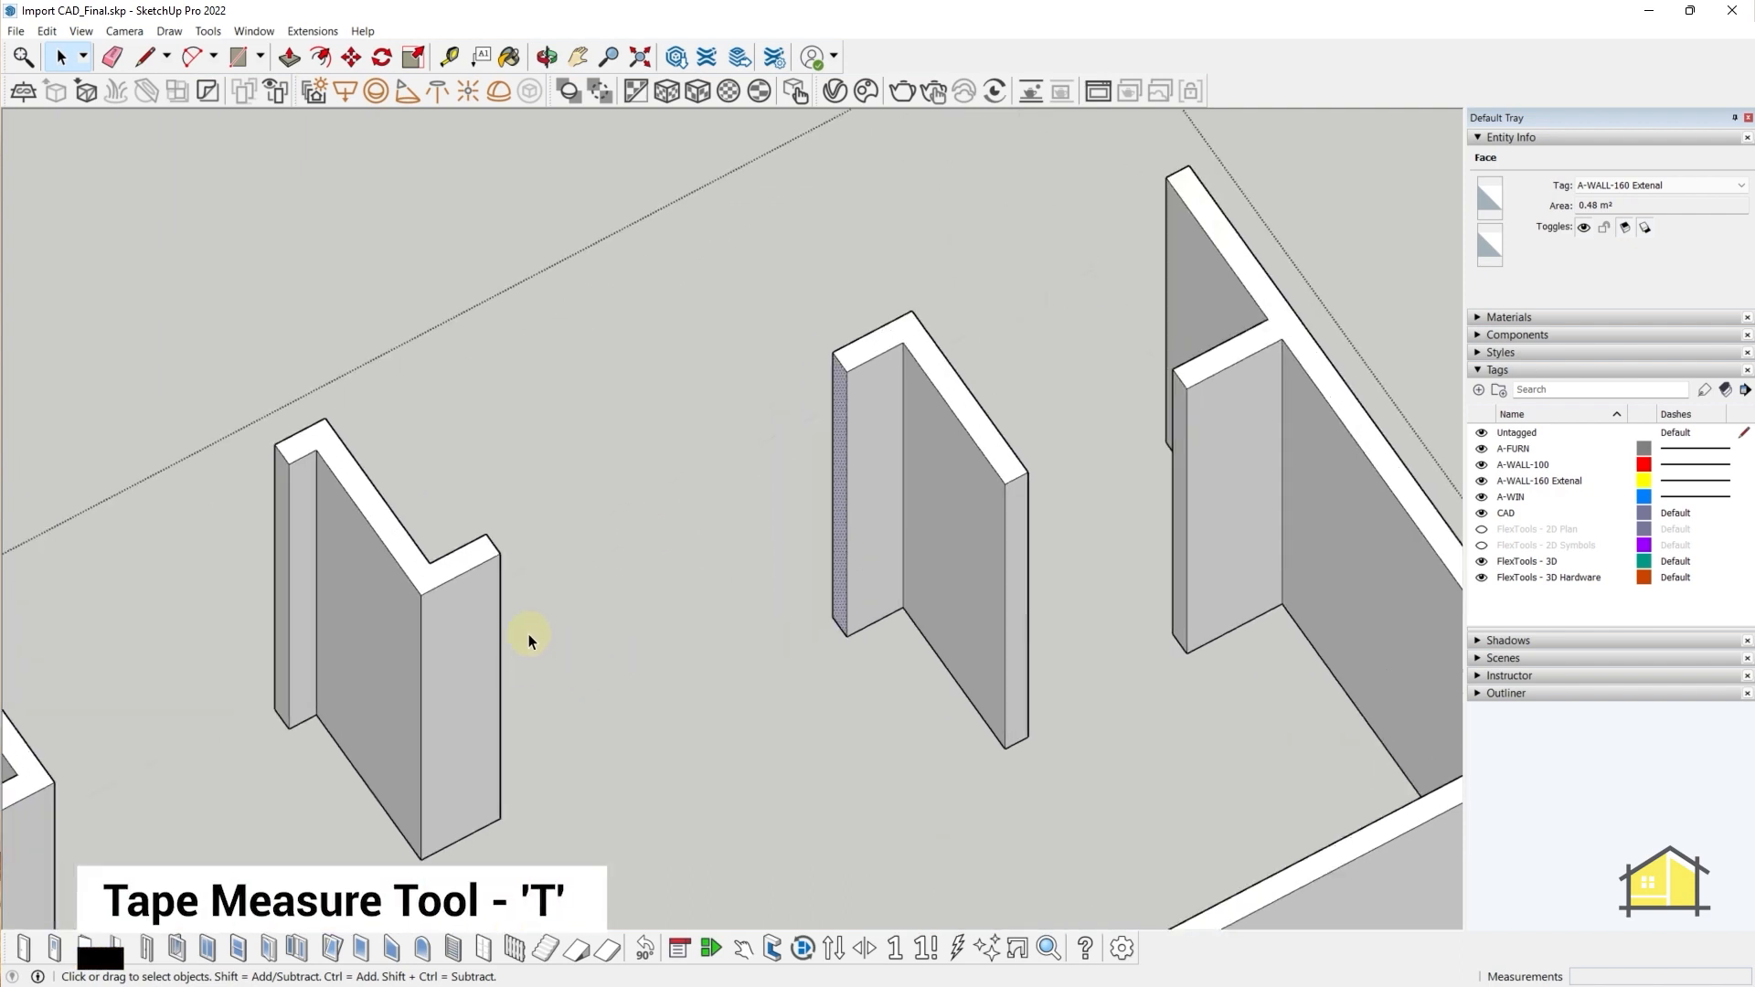
- Tape-measure between the left wall's edge and the middle wall's end, leaving guides at both
key(t)
click(501, 617)
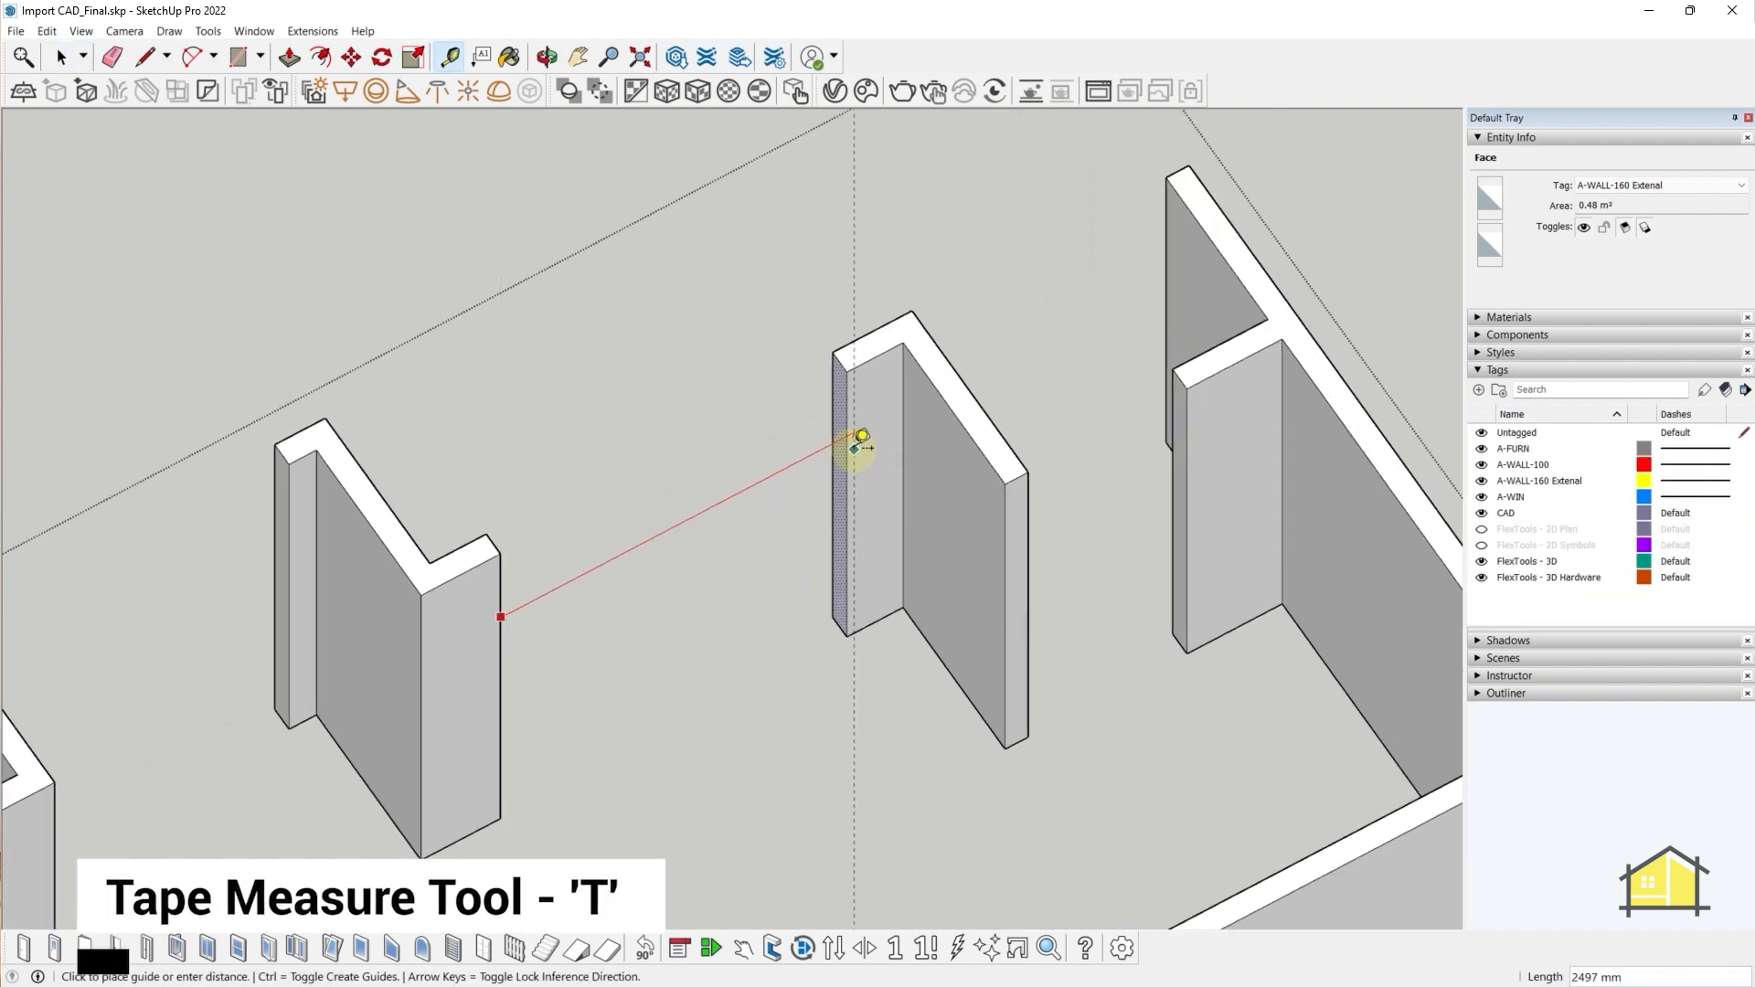
click(846, 445)
click(849, 424)
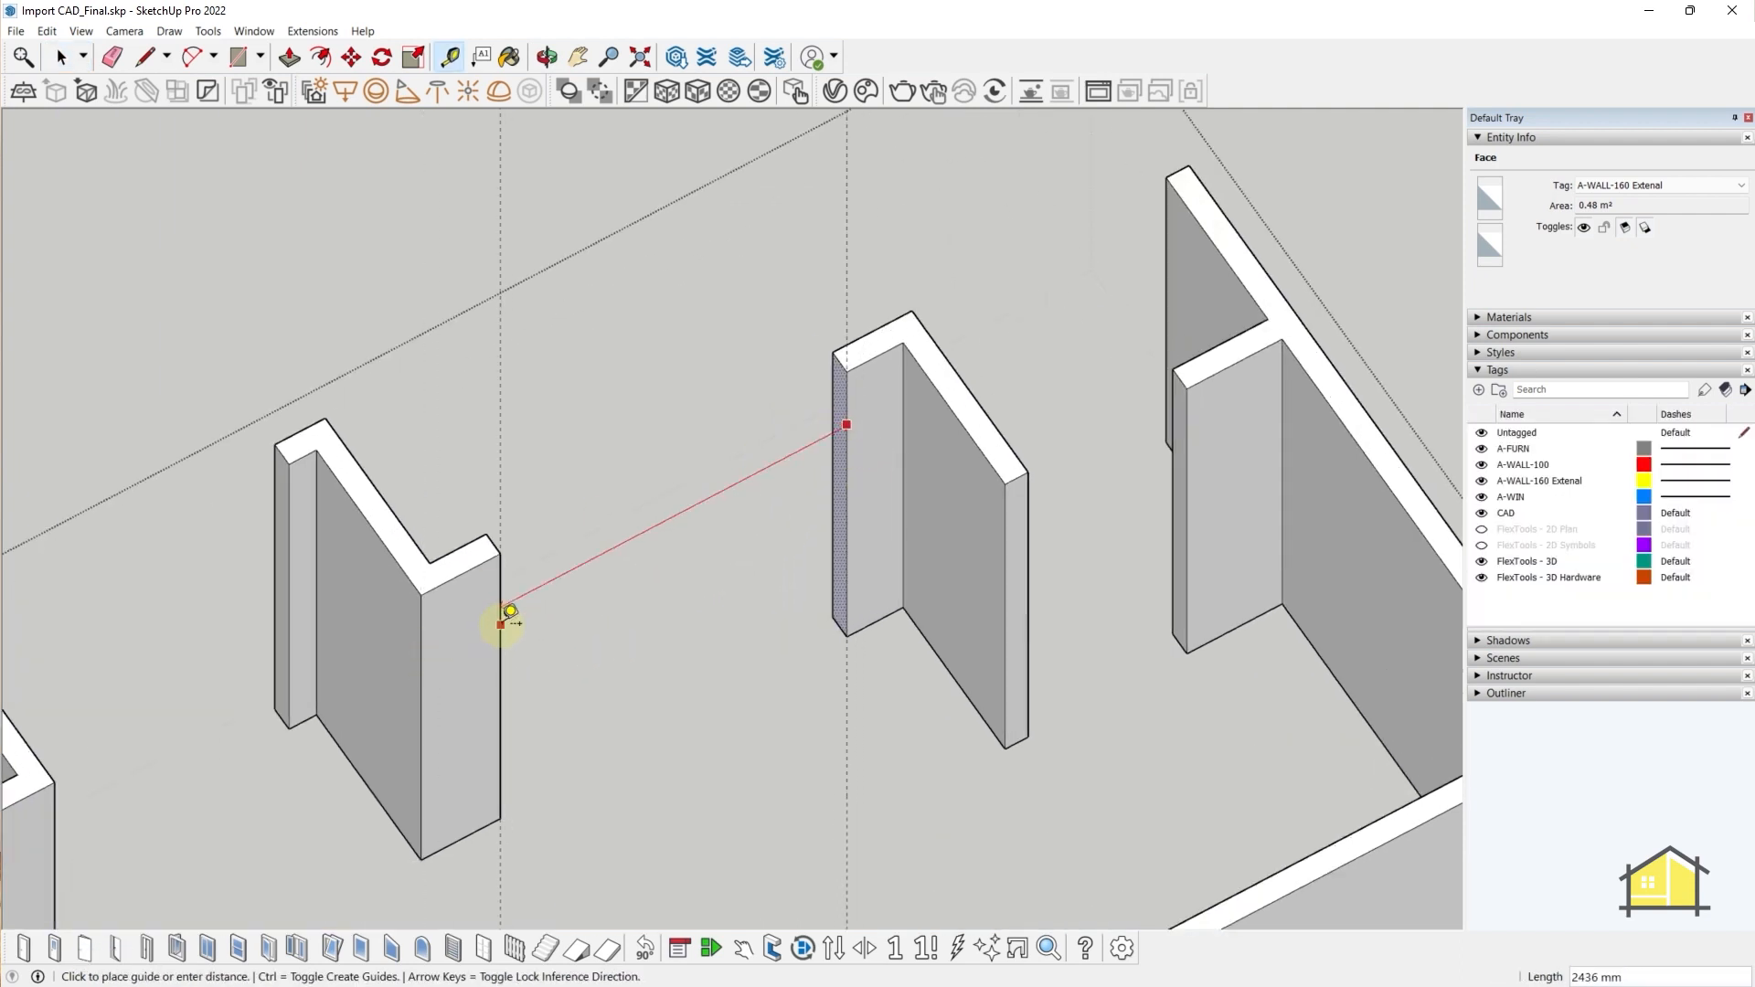
click(494, 627)
middle_drag(635, 650, 717, 552)
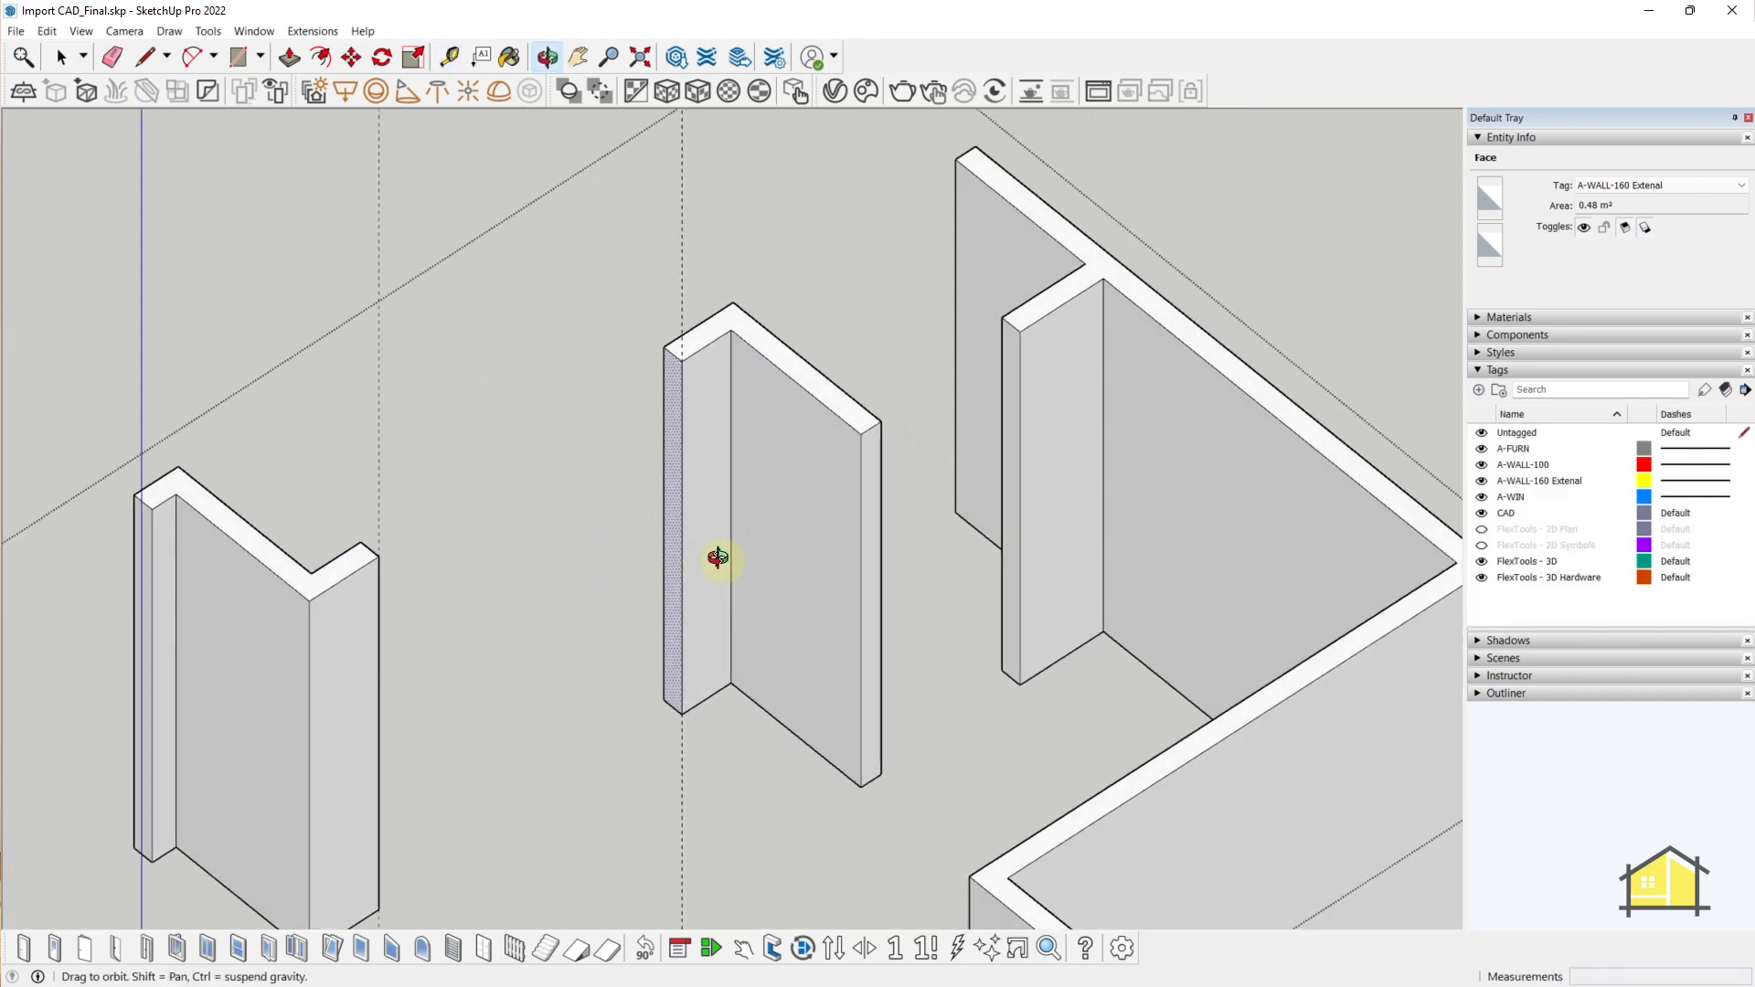
key(space)
- Push/Pull the middle wall's end face 2400 mm to the left wall, then orbit to a near top-down view
key(p)
click(673, 403)
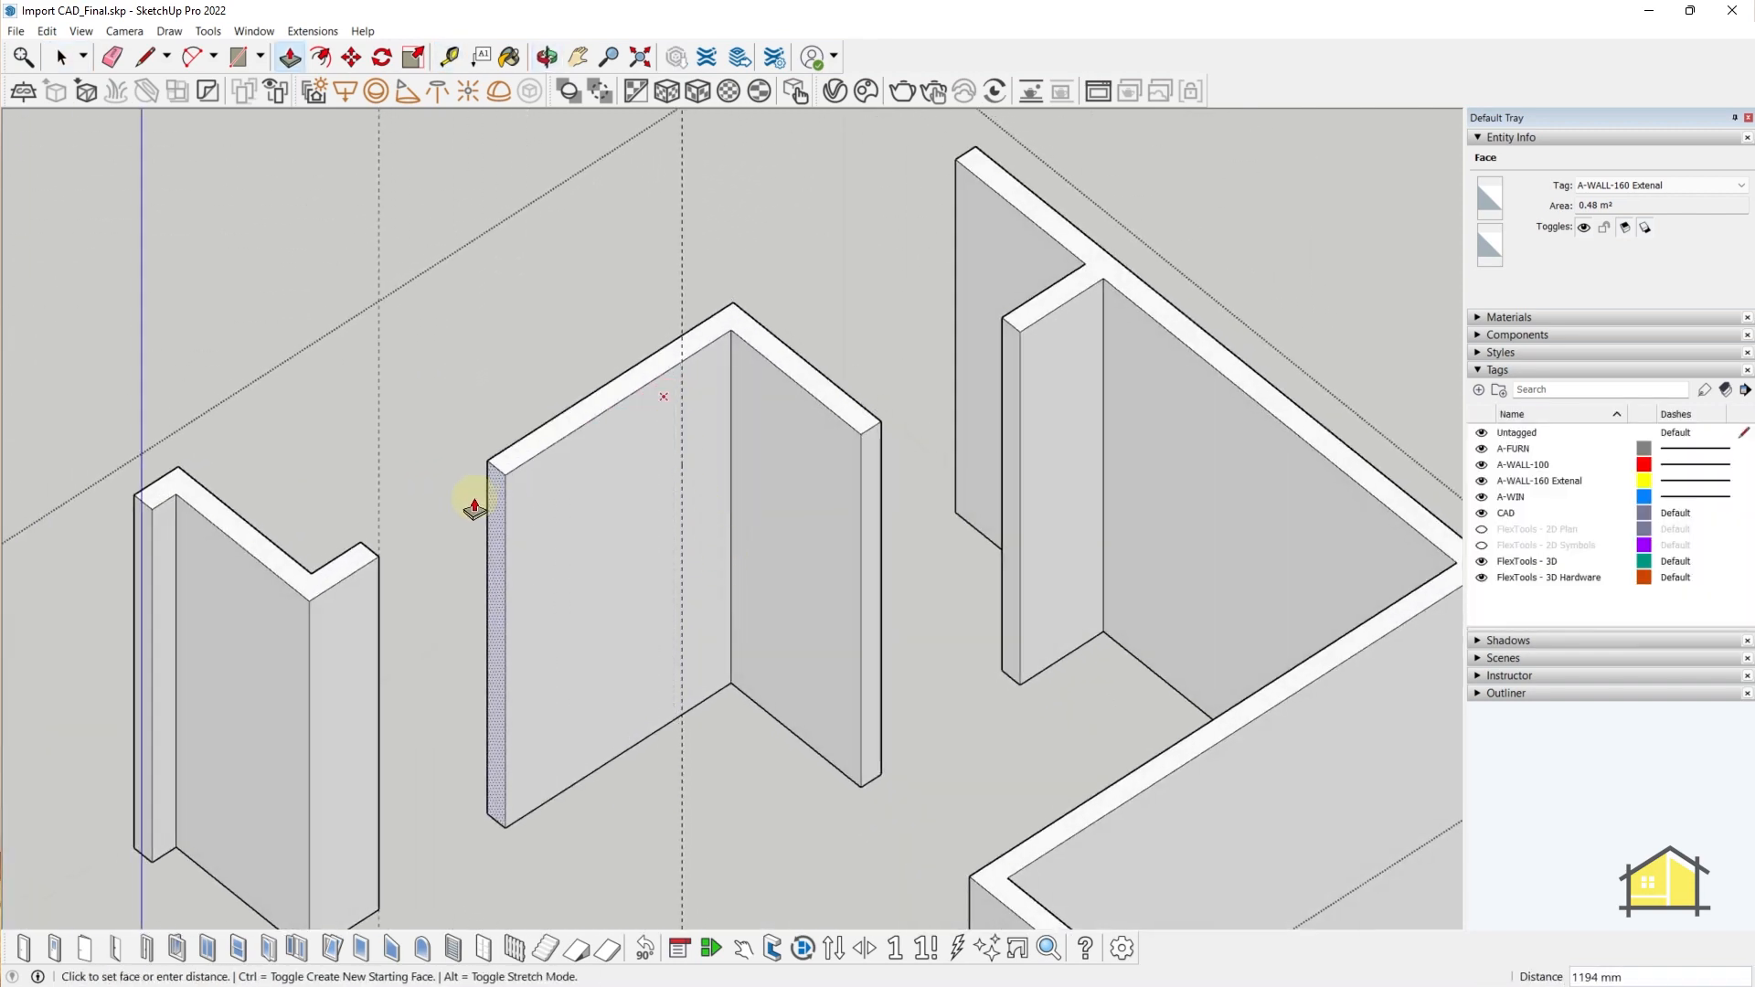
click(371, 552)
middle_drag(462, 605, 716, 403)
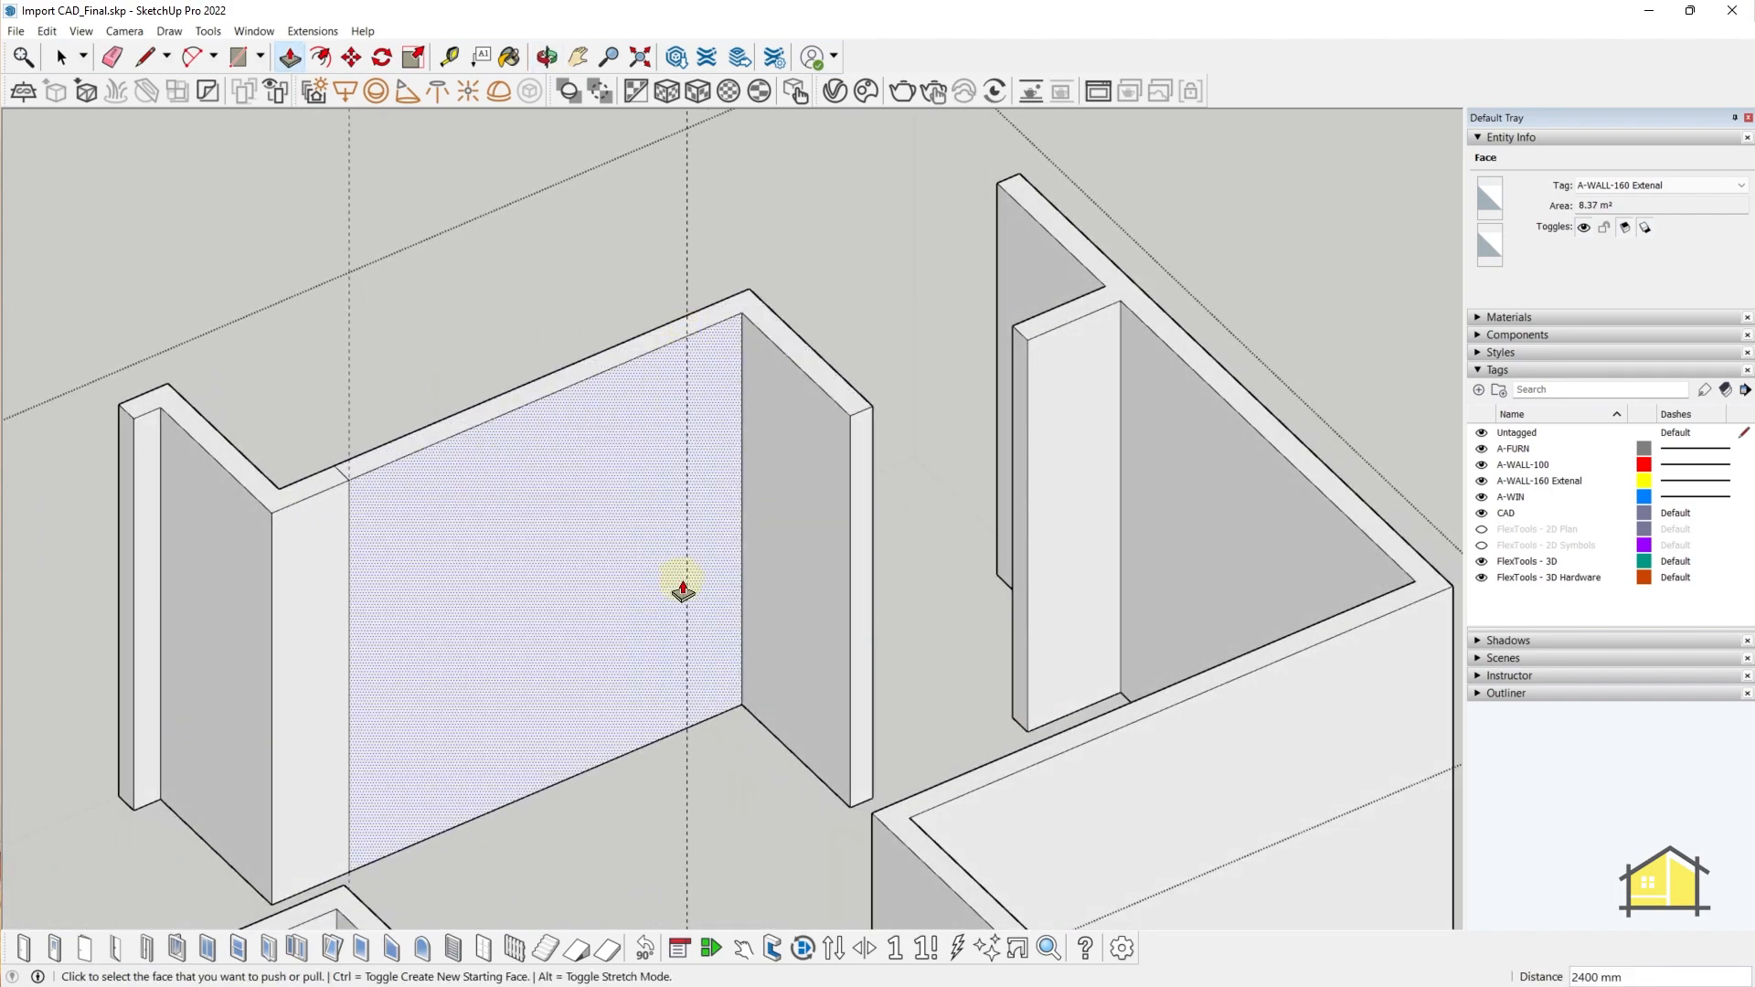
middle_drag(683, 589, 493, 677)
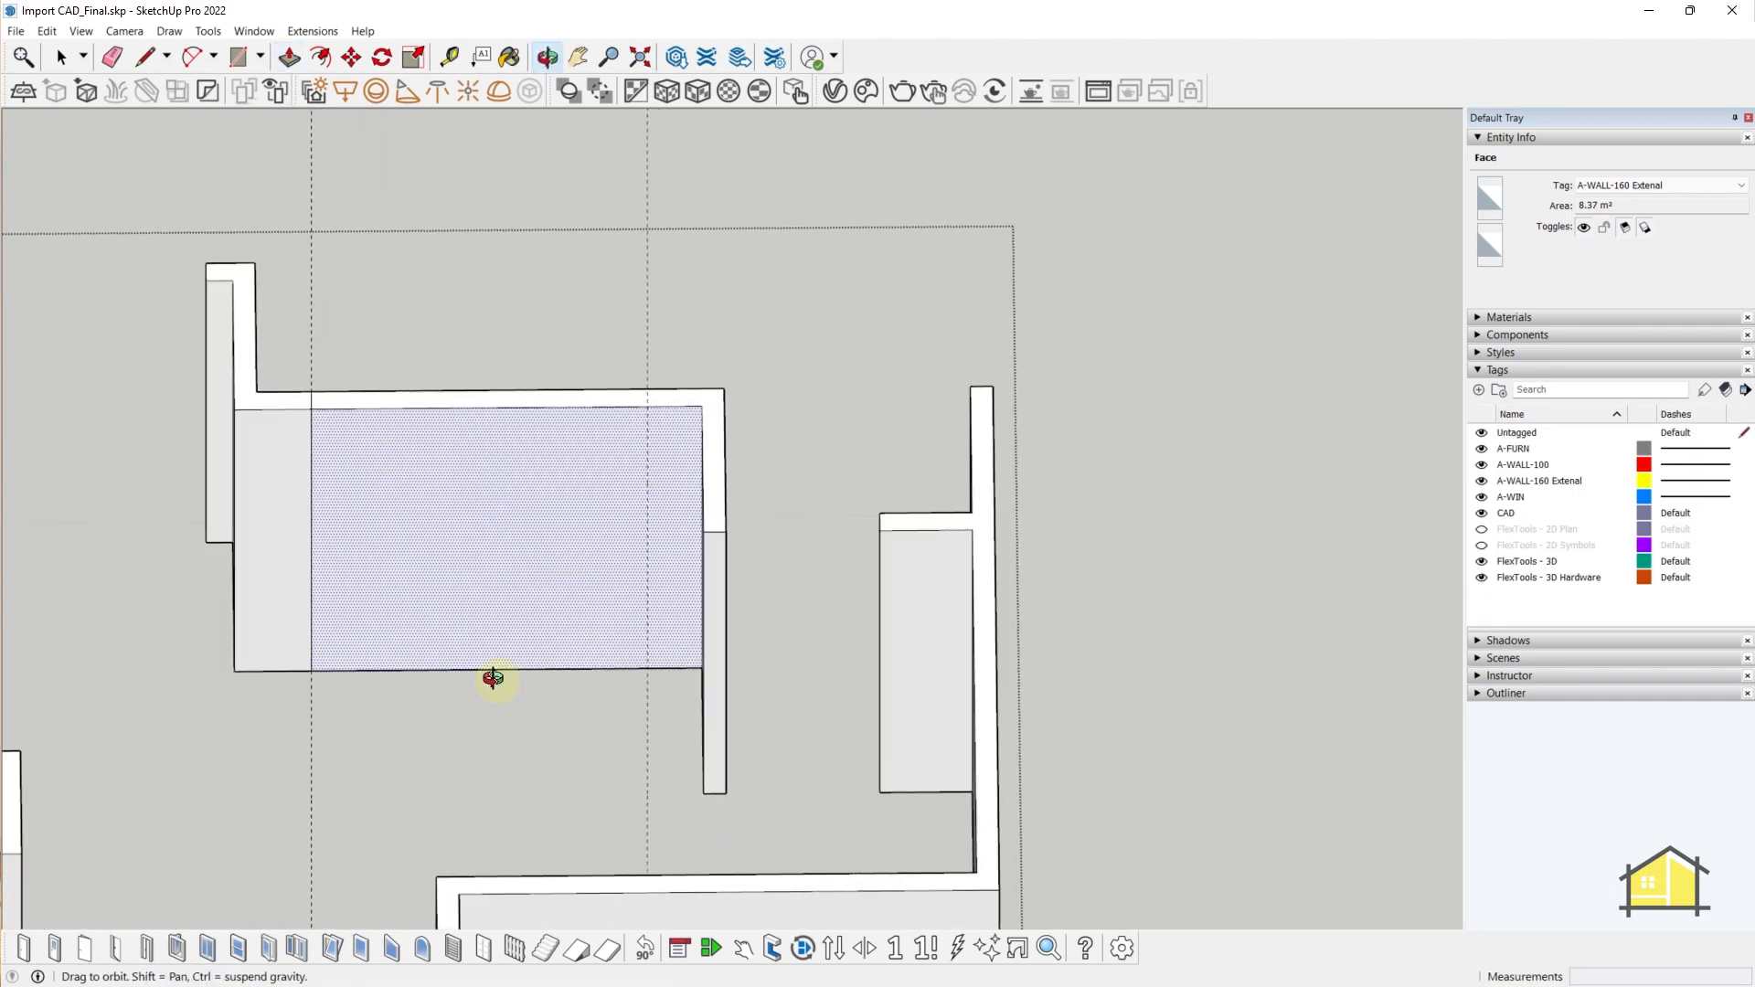
- Place a FlexTools sliding window on the extended wall's edge
click(212, 949)
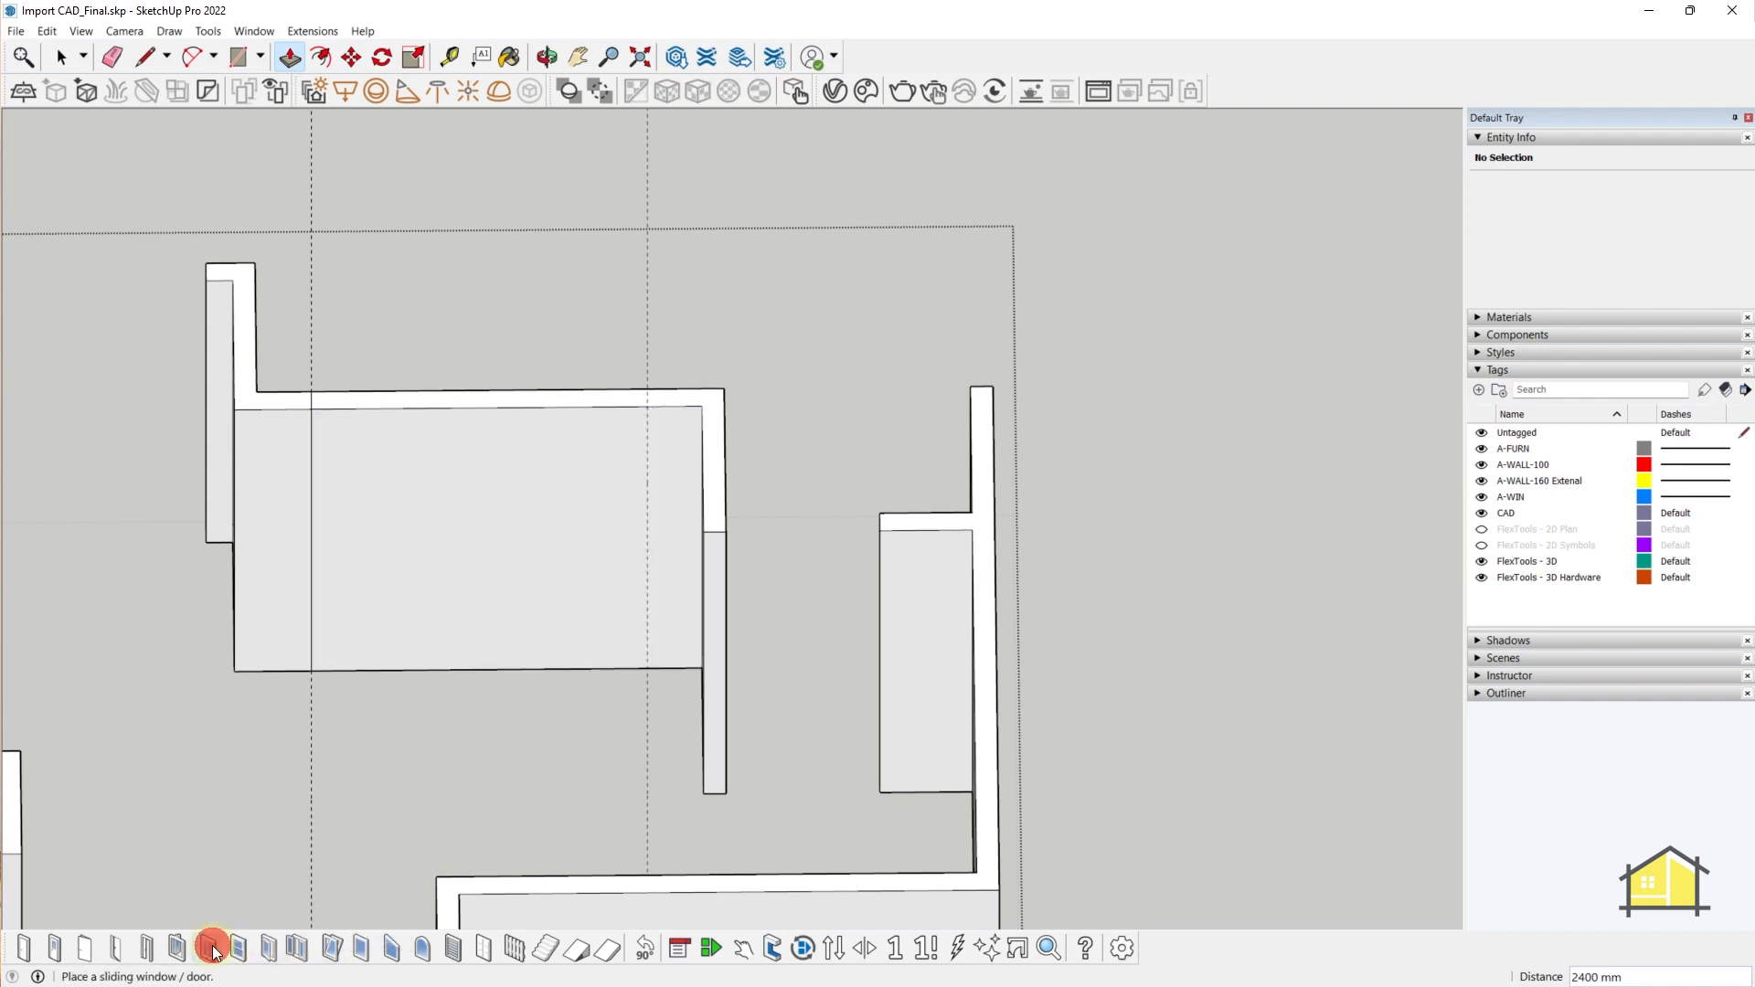
click(395, 673)
middle_drag(469, 674, 627, 549)
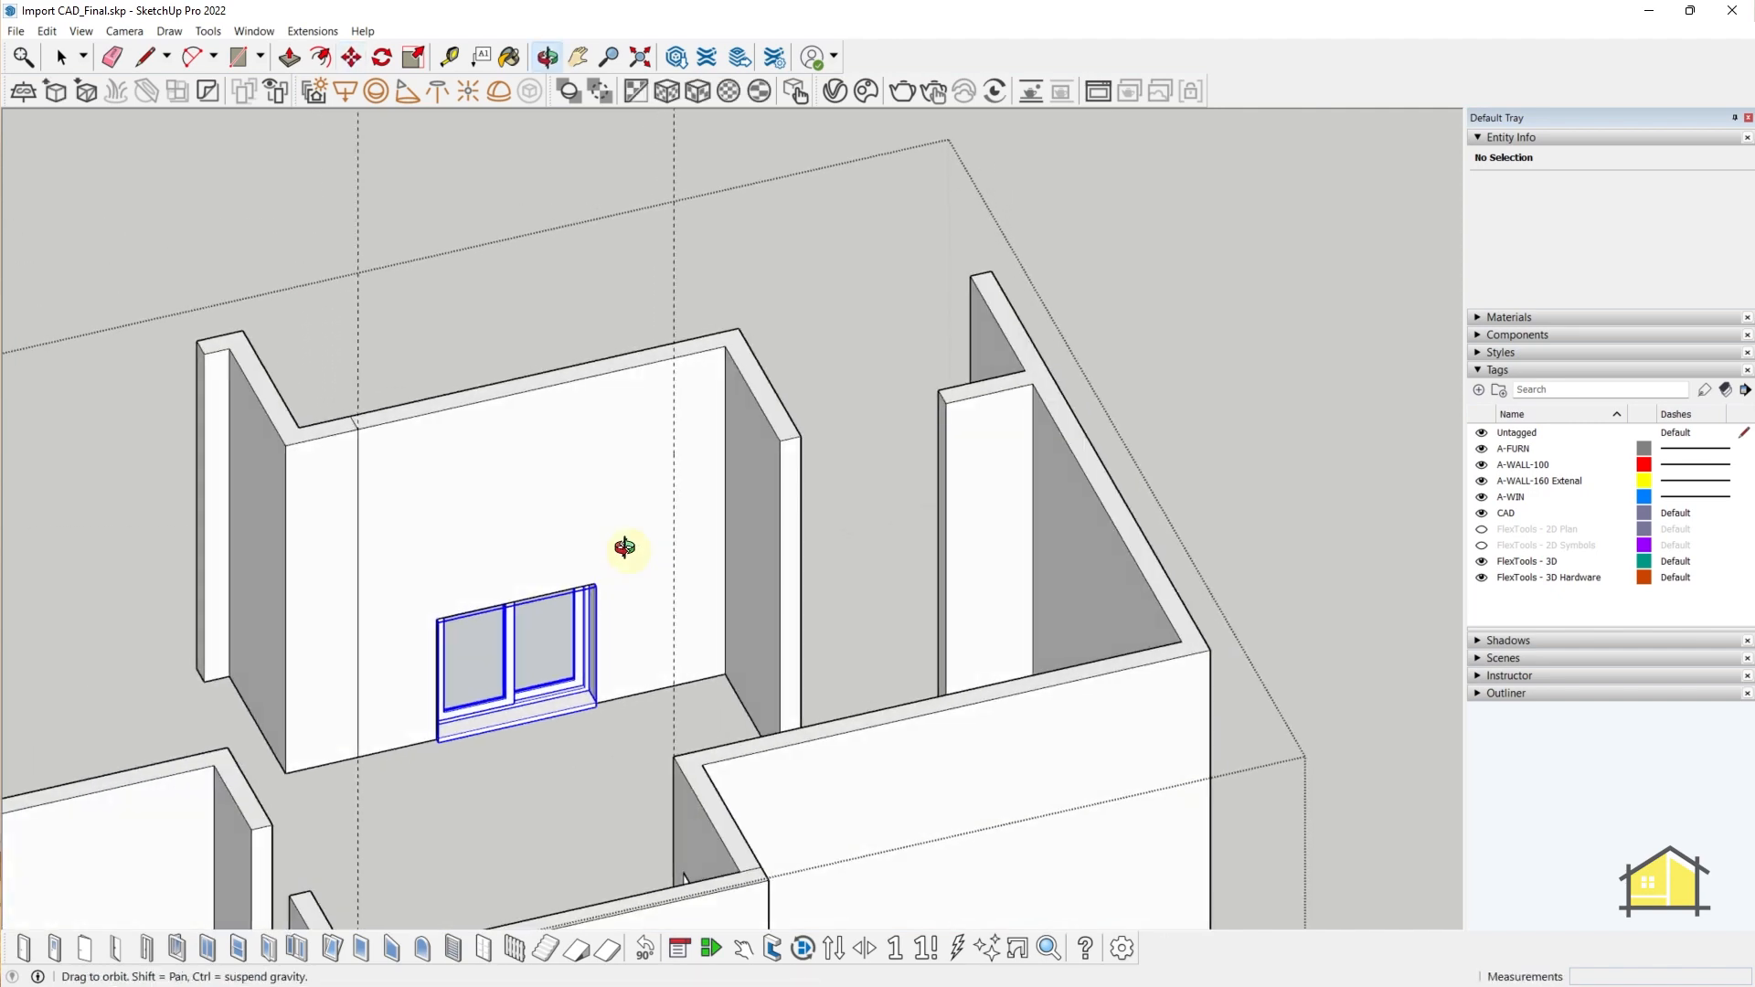
- Mark a Tape Measure guide 2100 mm above the wall base
key(t)
click(637, 691)
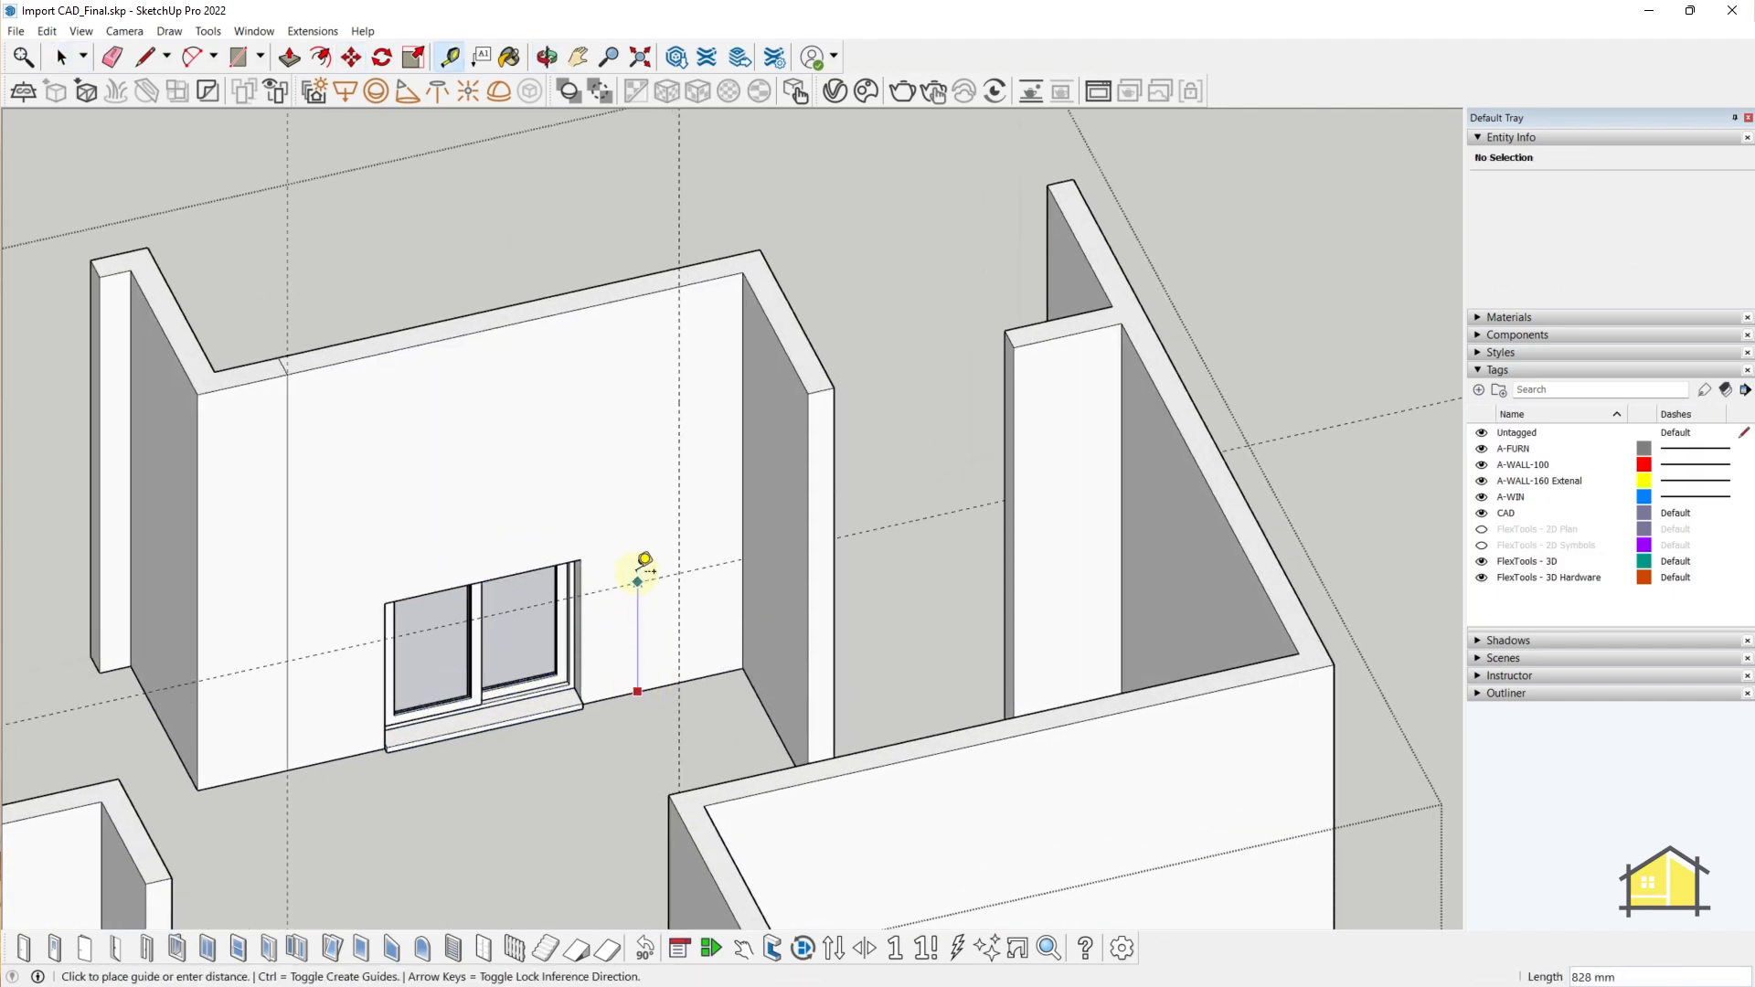
text(21)
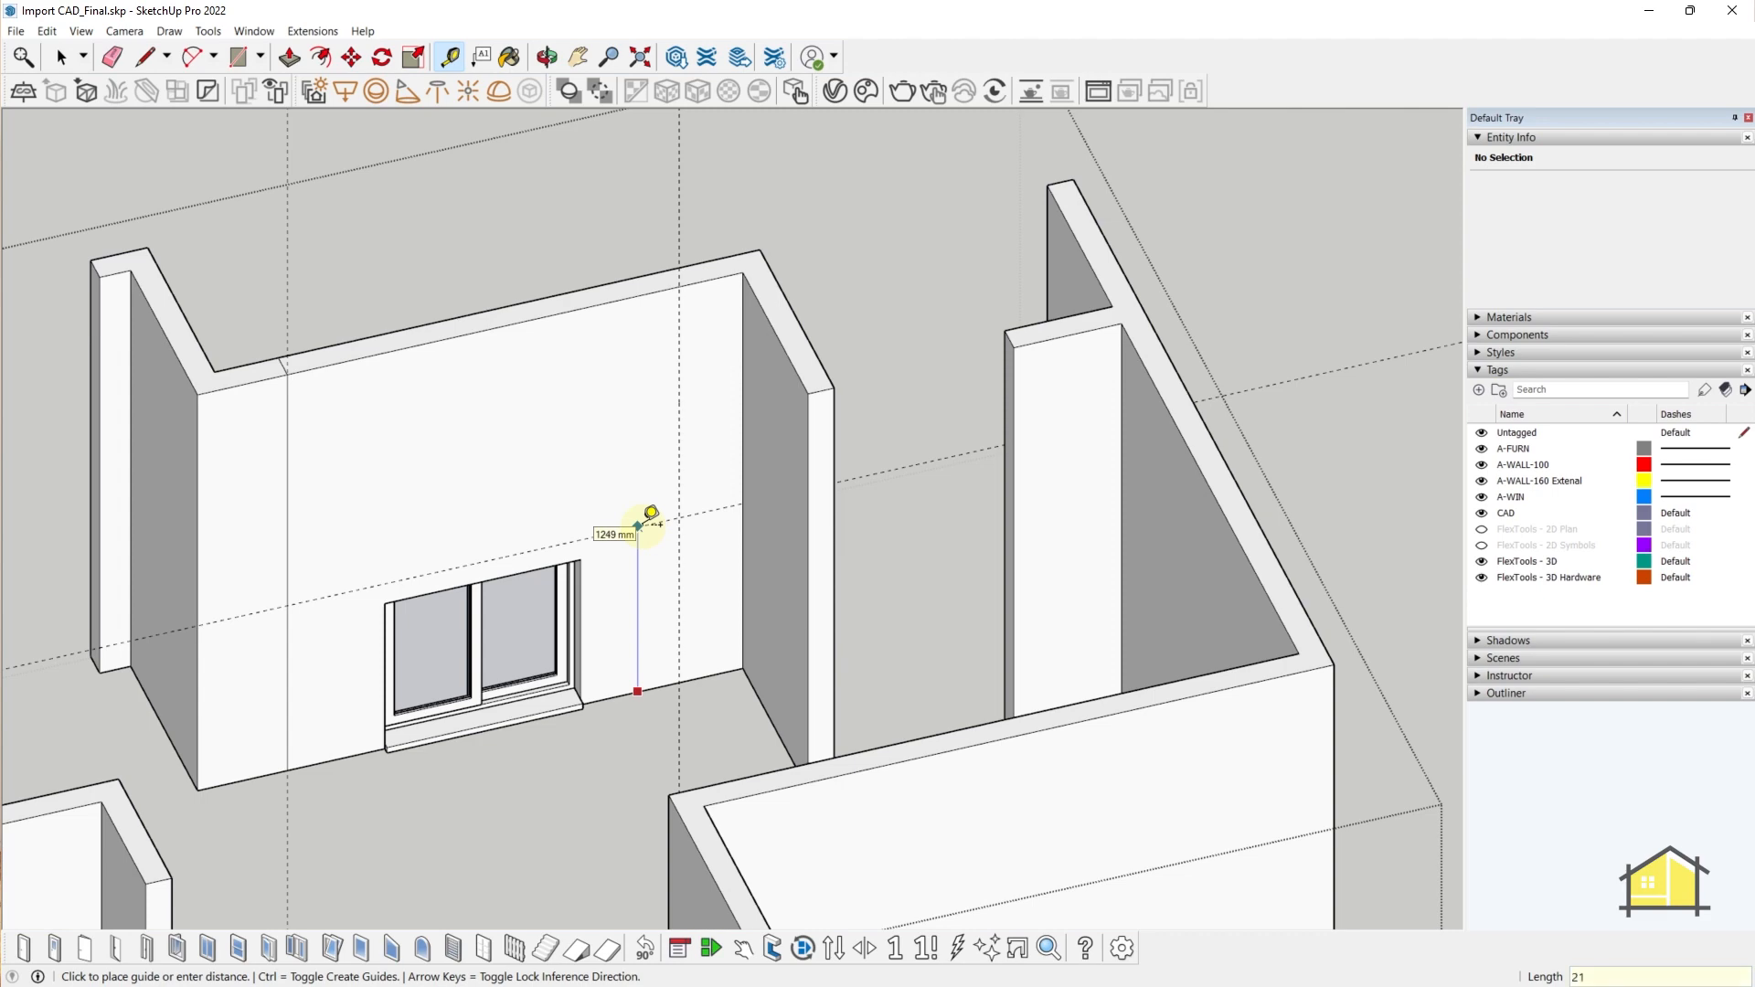
text(00)
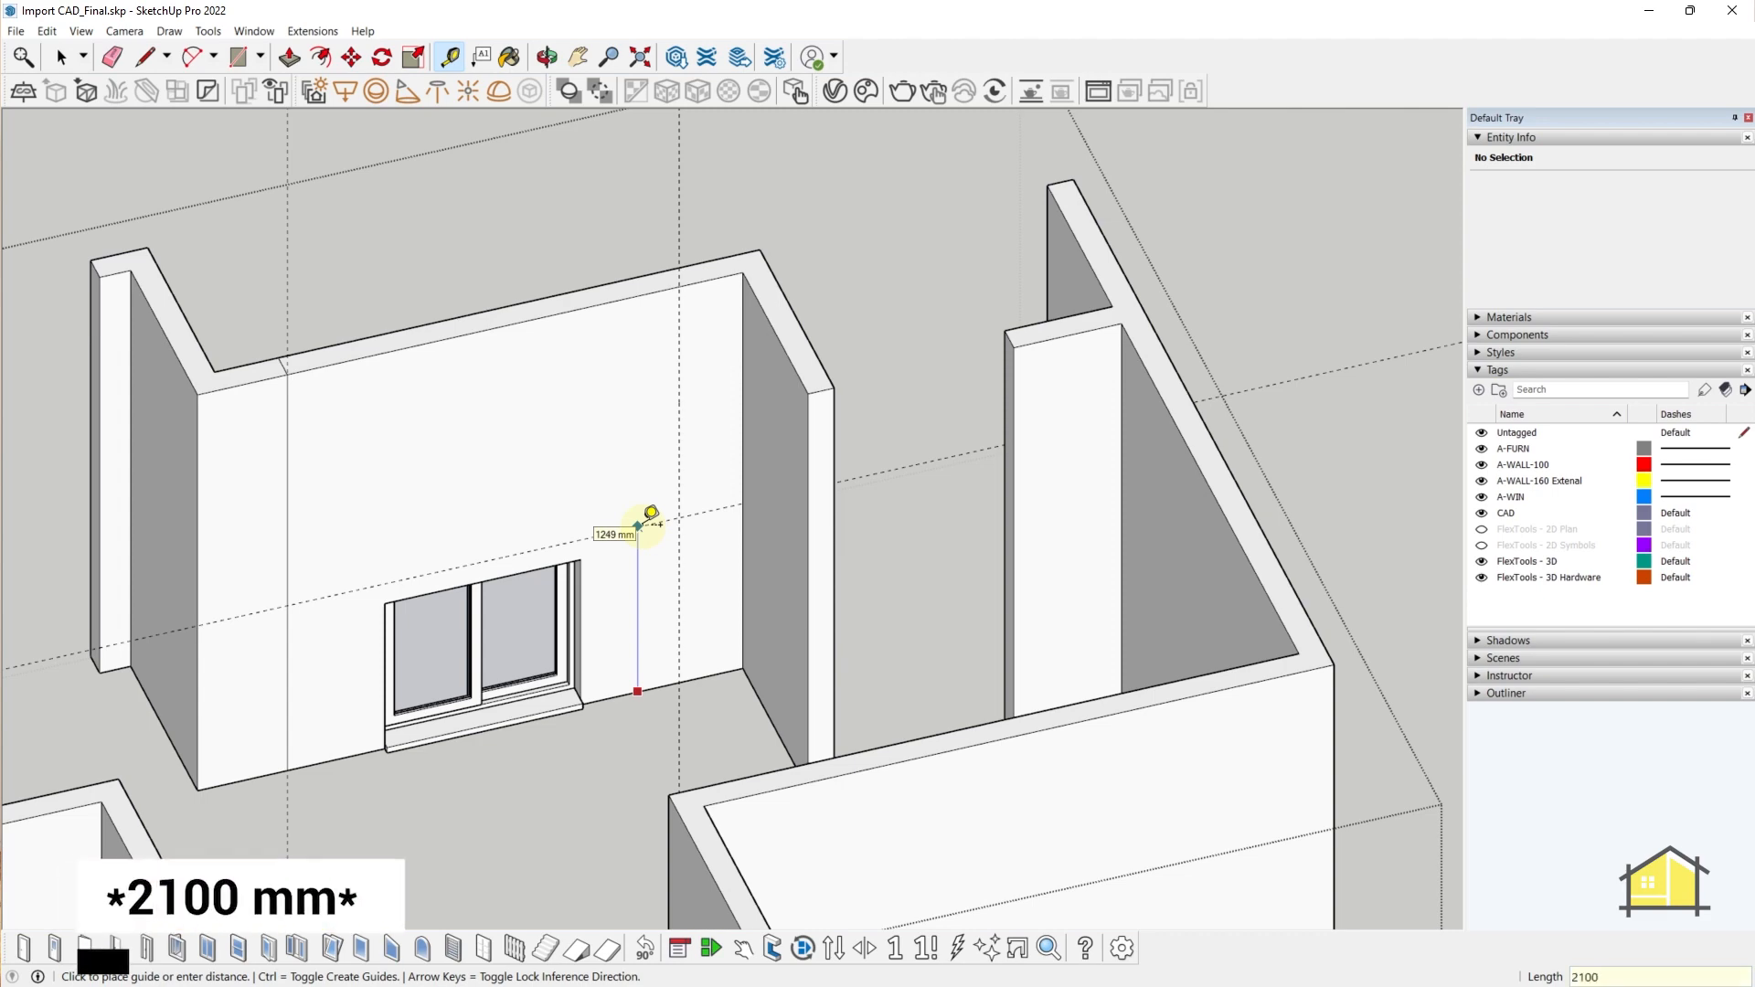
key(Return)
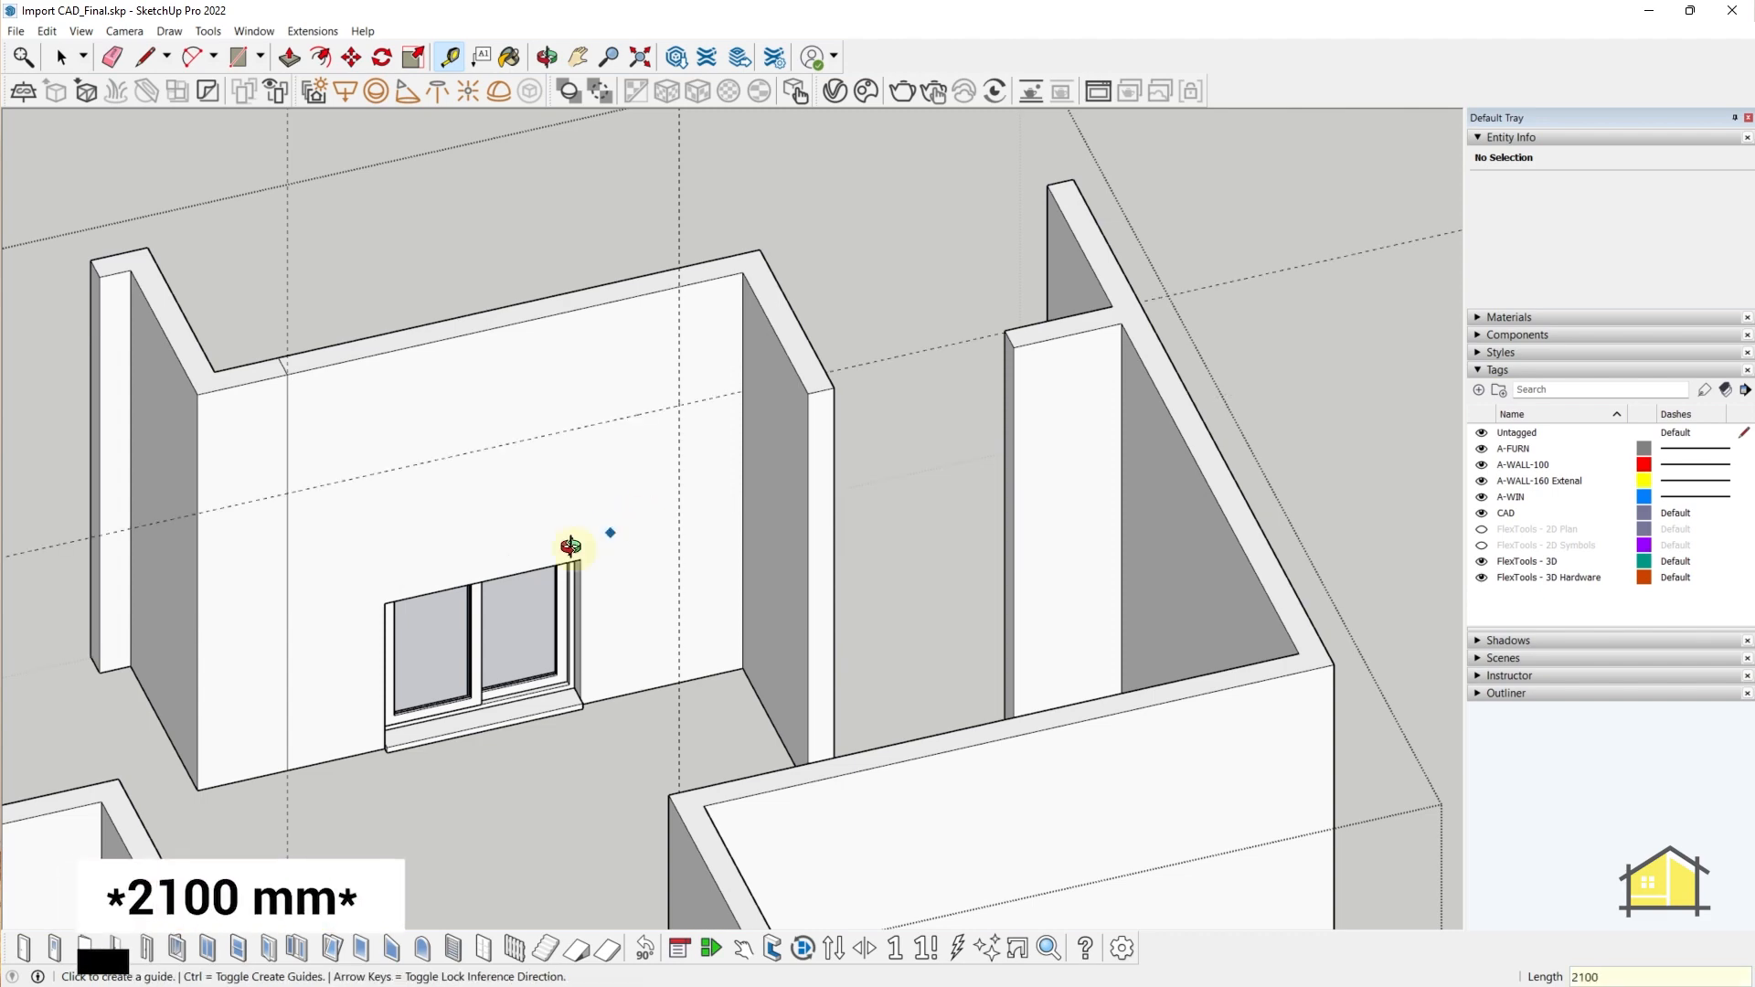
- Select the sliding window and begin stretching its top with Scale, then cancel
middle_drag(571, 546, 494, 509)
key(space)
click(476, 592)
middle_drag(459, 594, 629, 727)
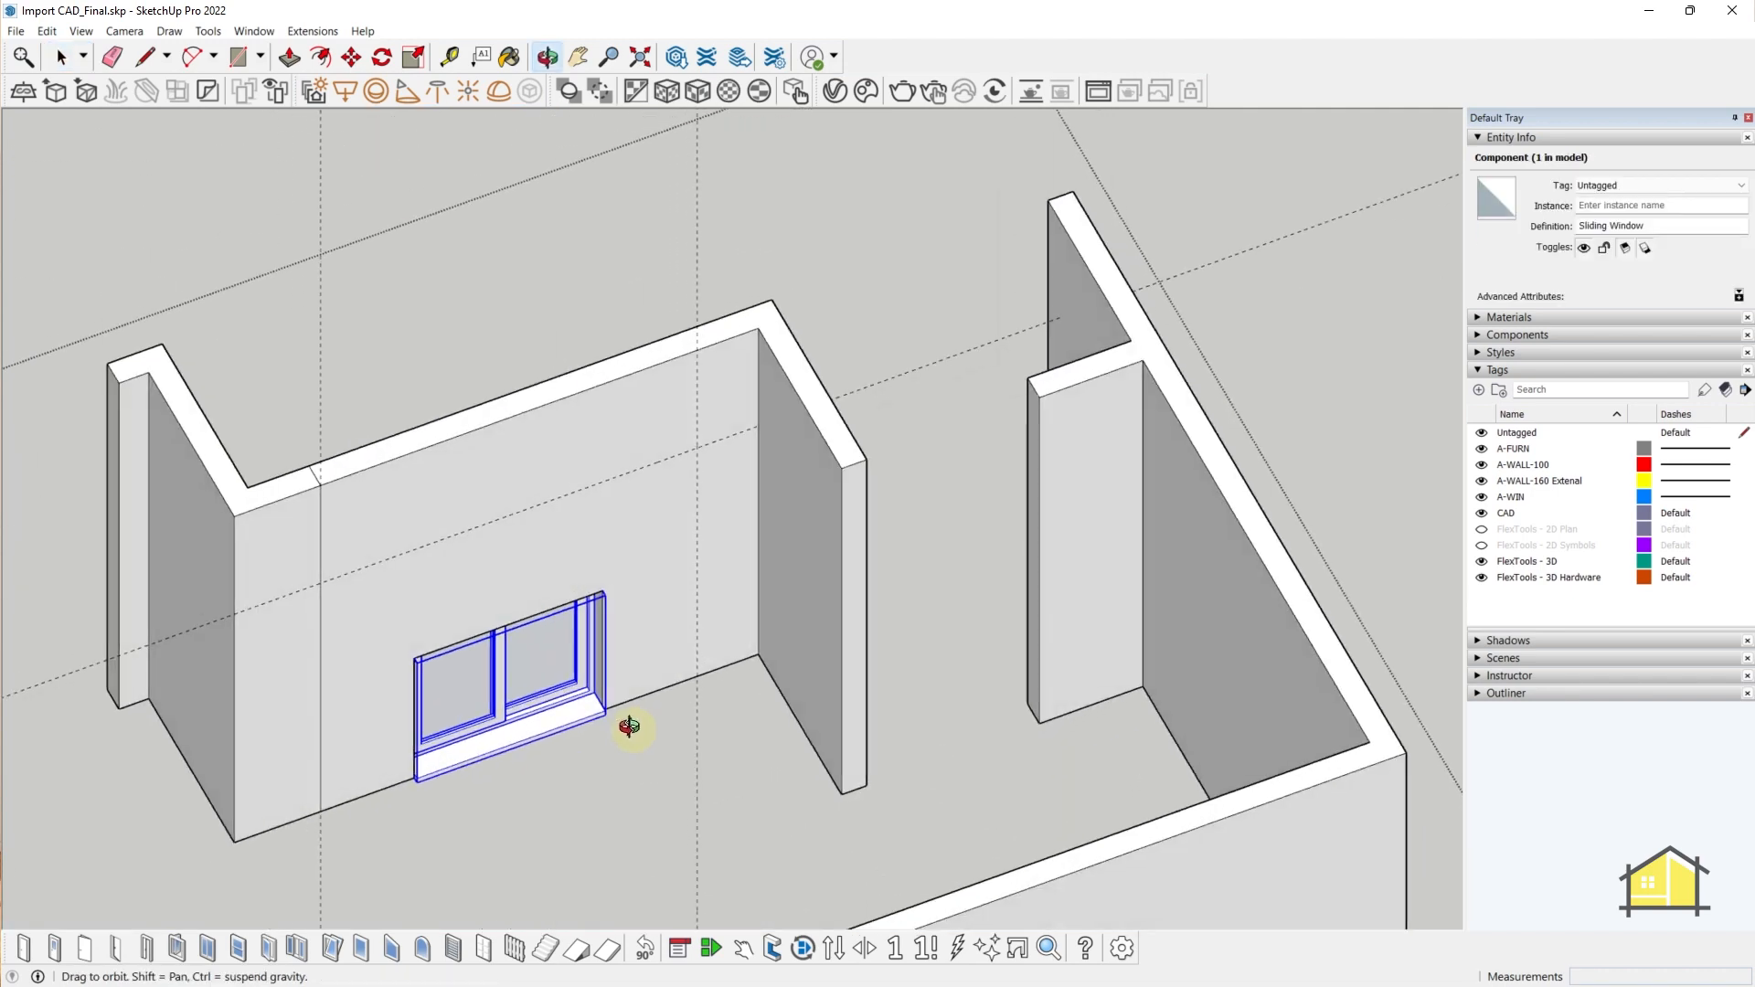
key(s)
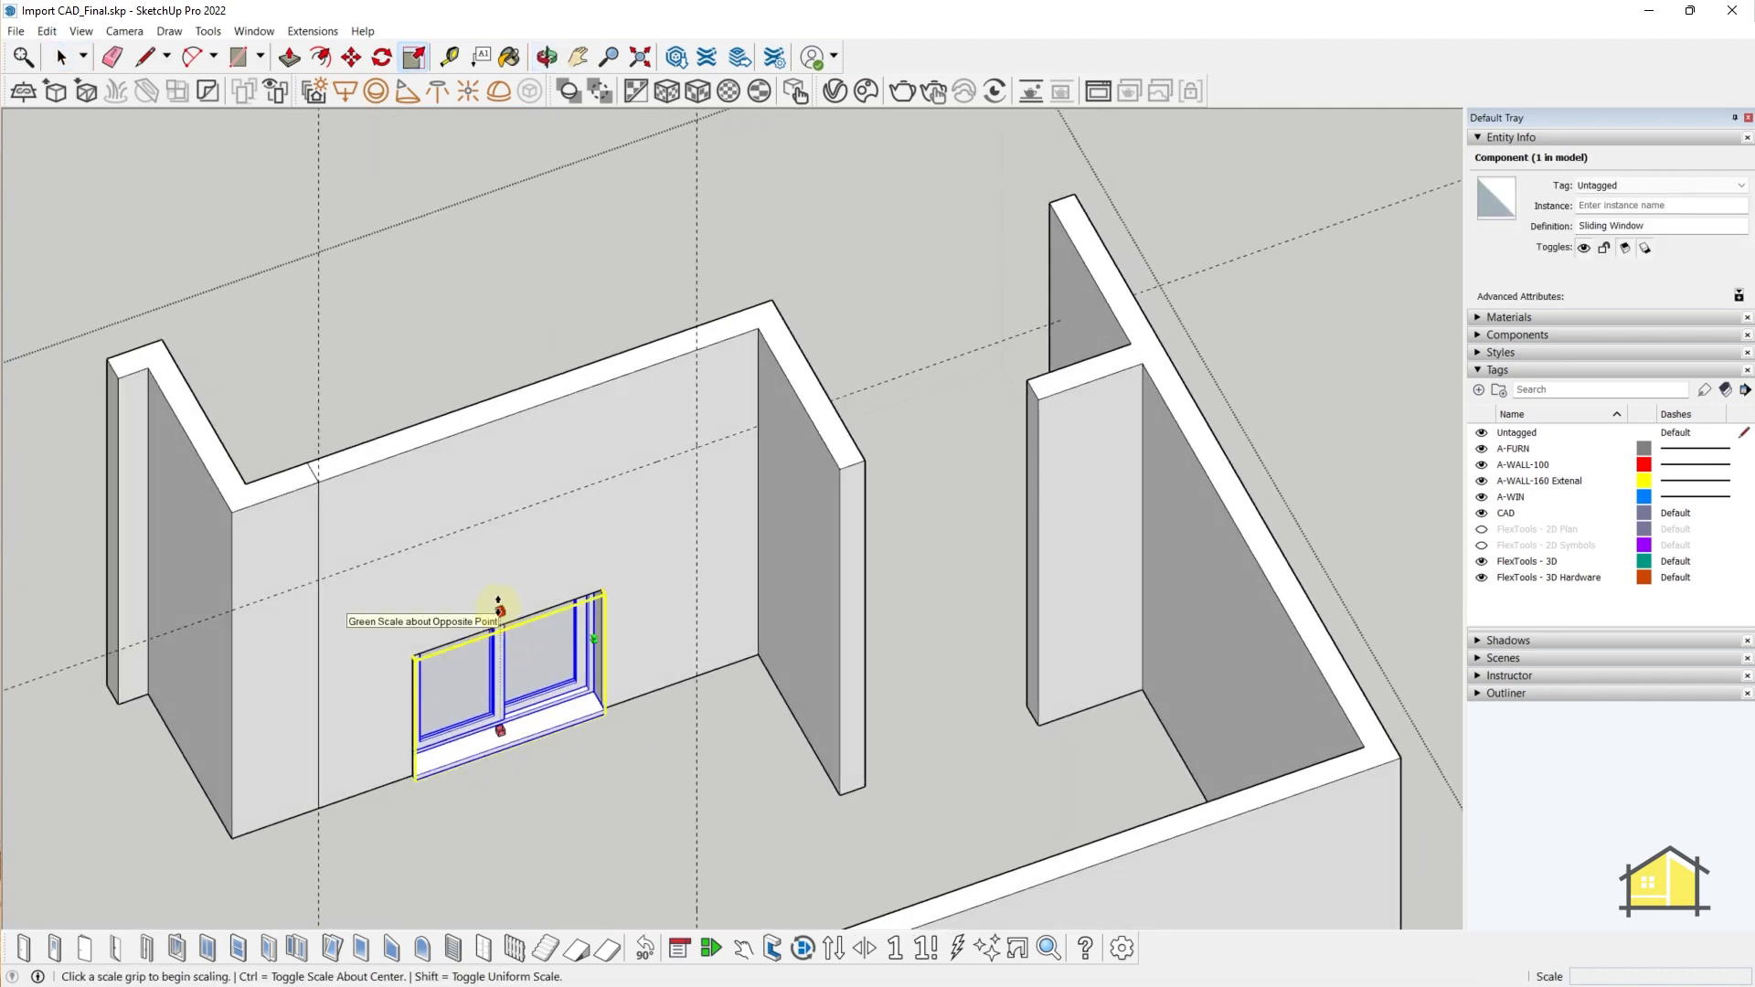
click(499, 610)
key(Escape)
key(space)
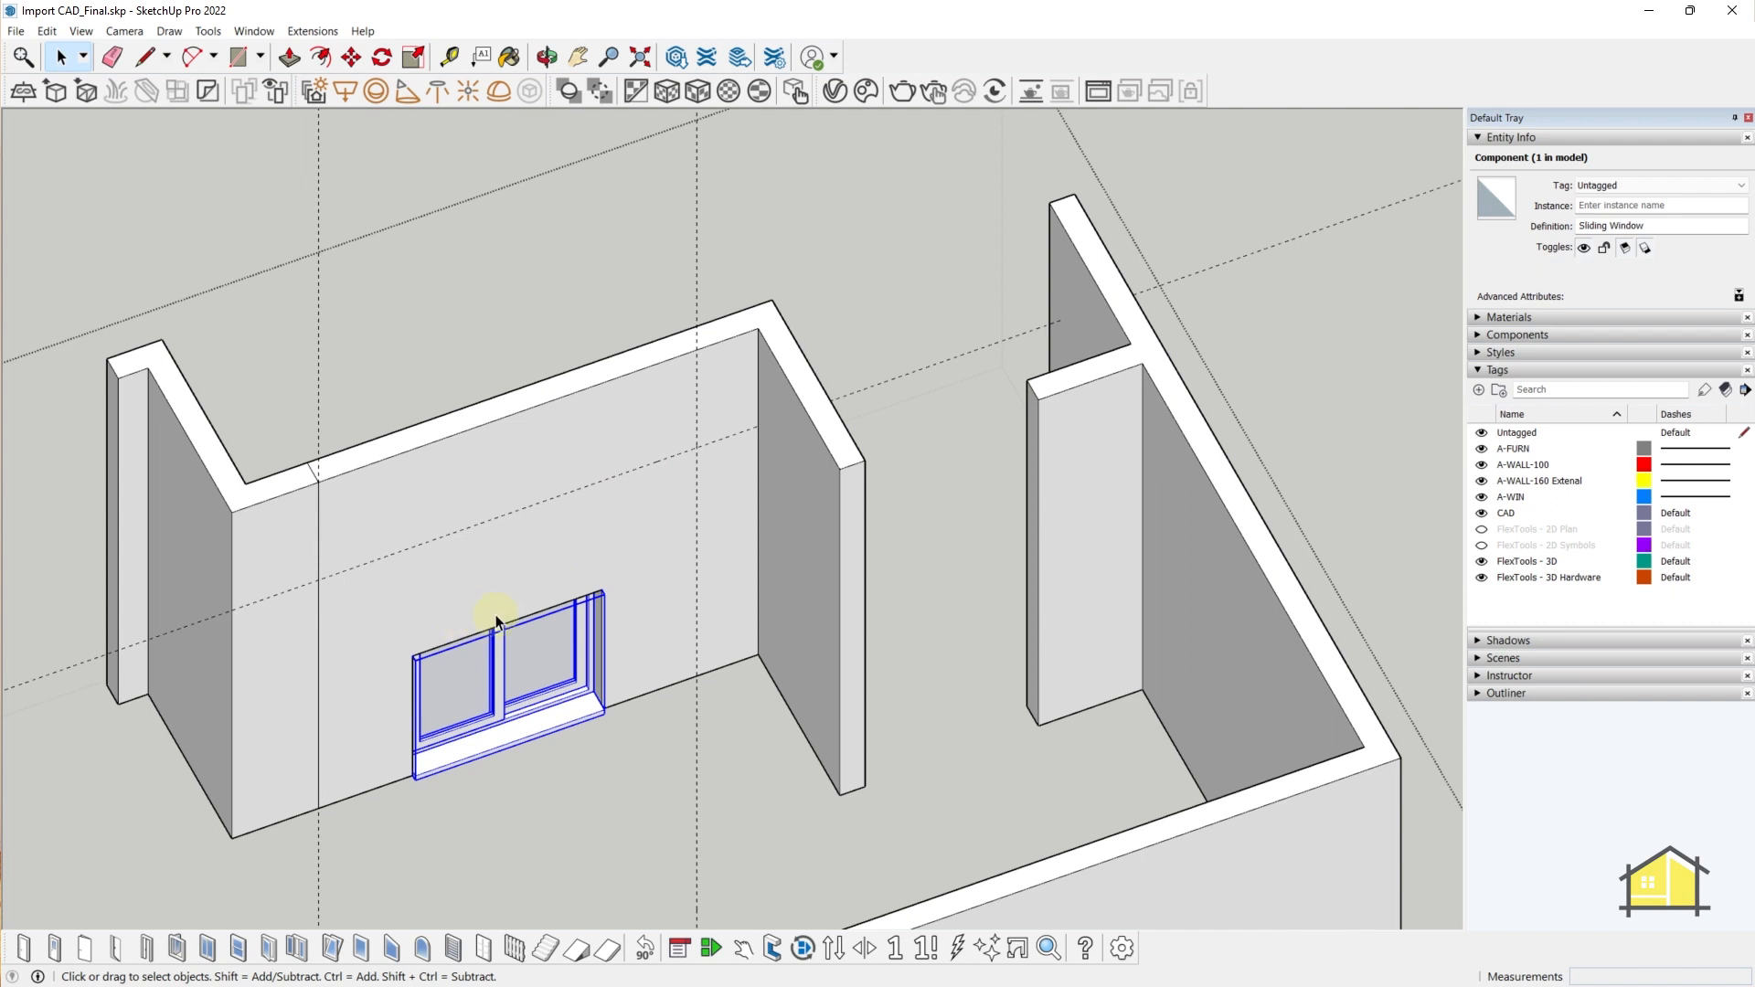
- With X-ray walls, stretch the window's top upward, then undo it
key(y)
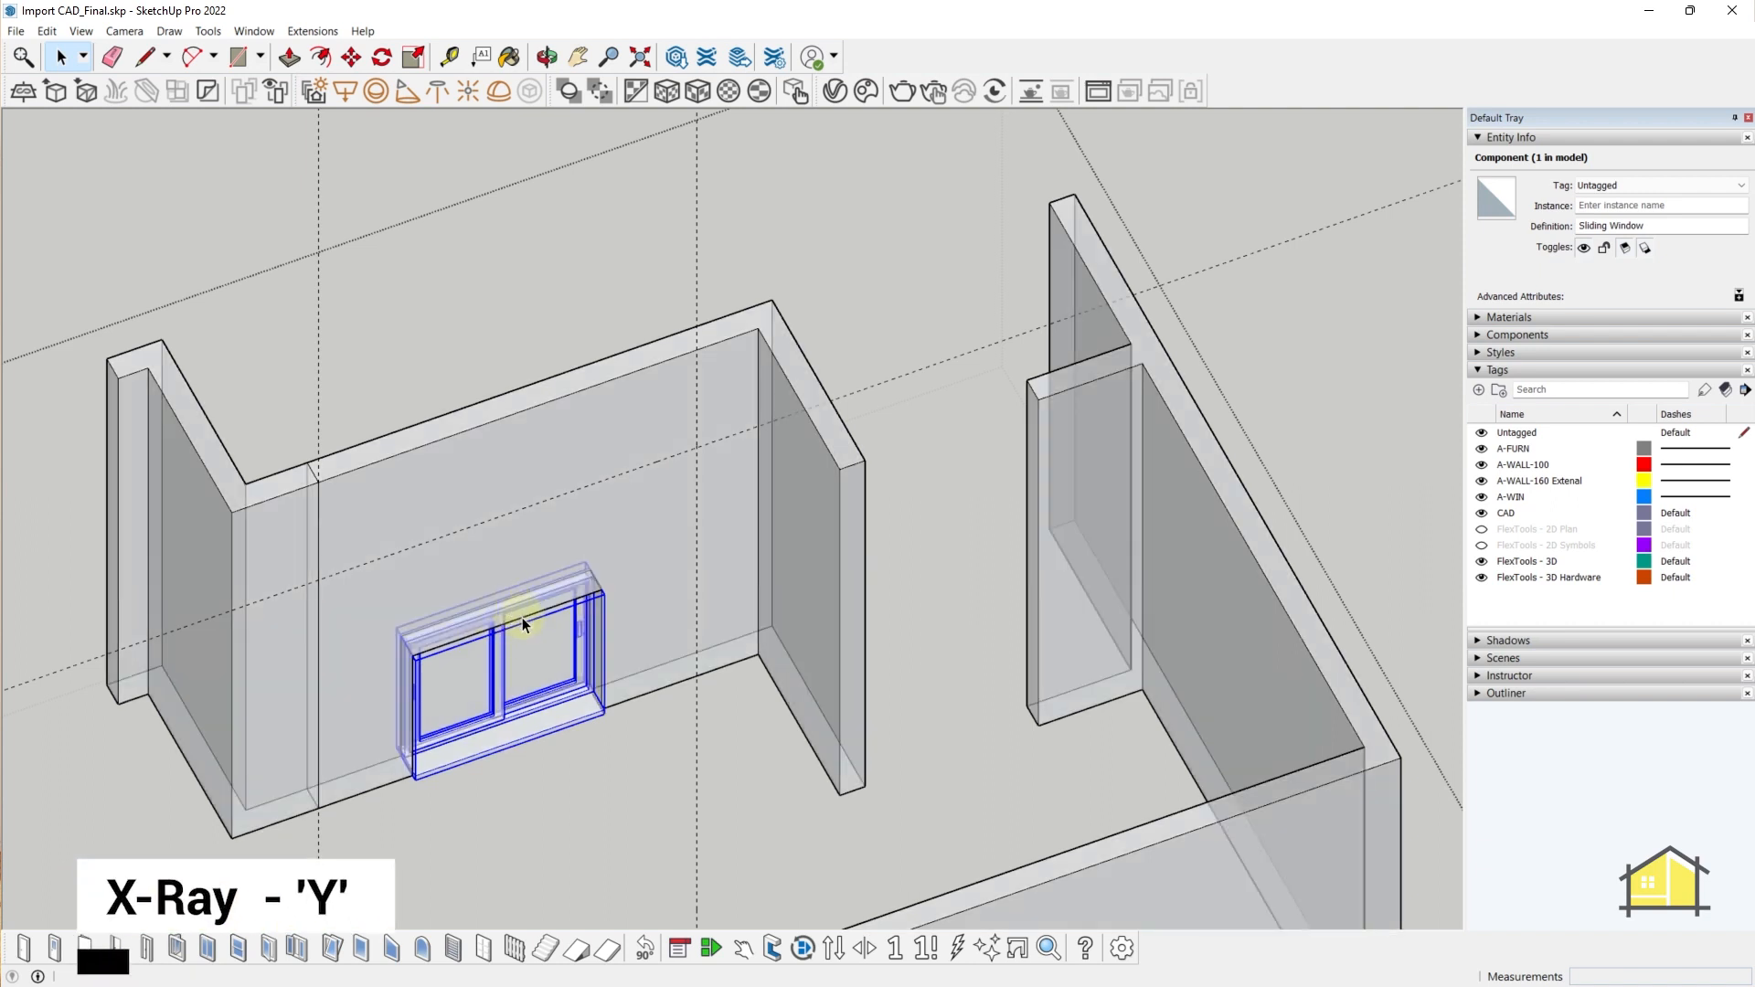
middle_drag(504, 675, 499, 656)
key(s)
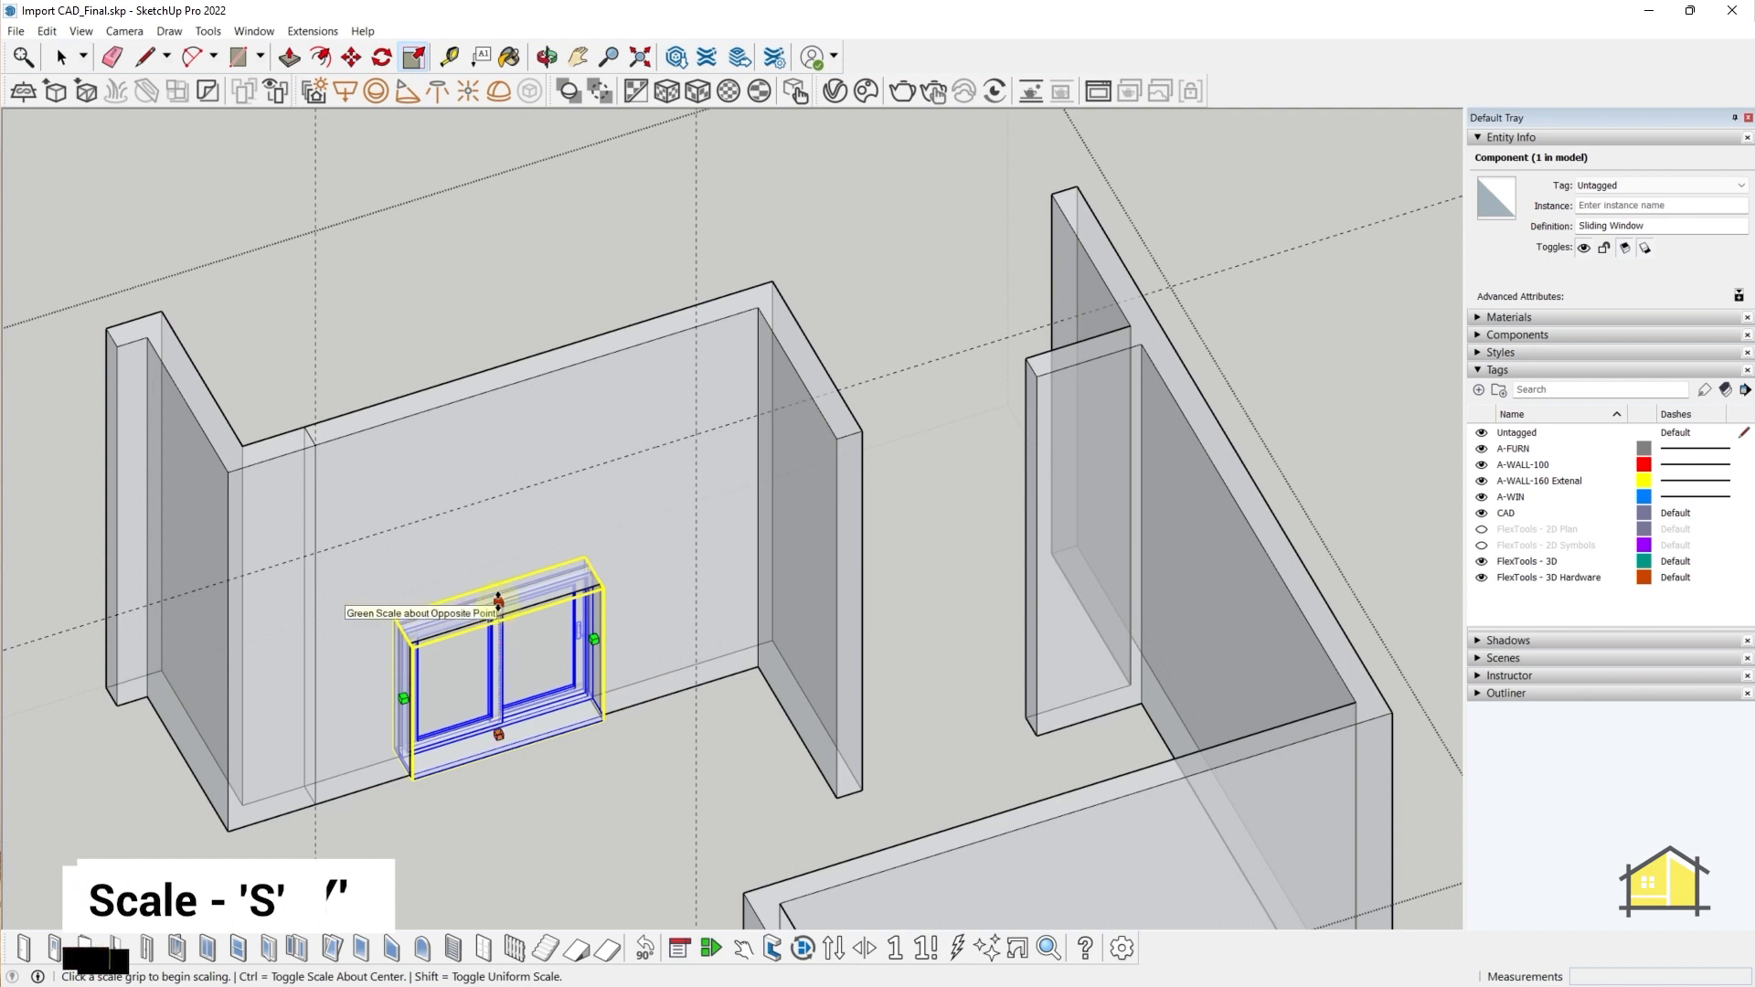
click(498, 604)
click(696, 432)
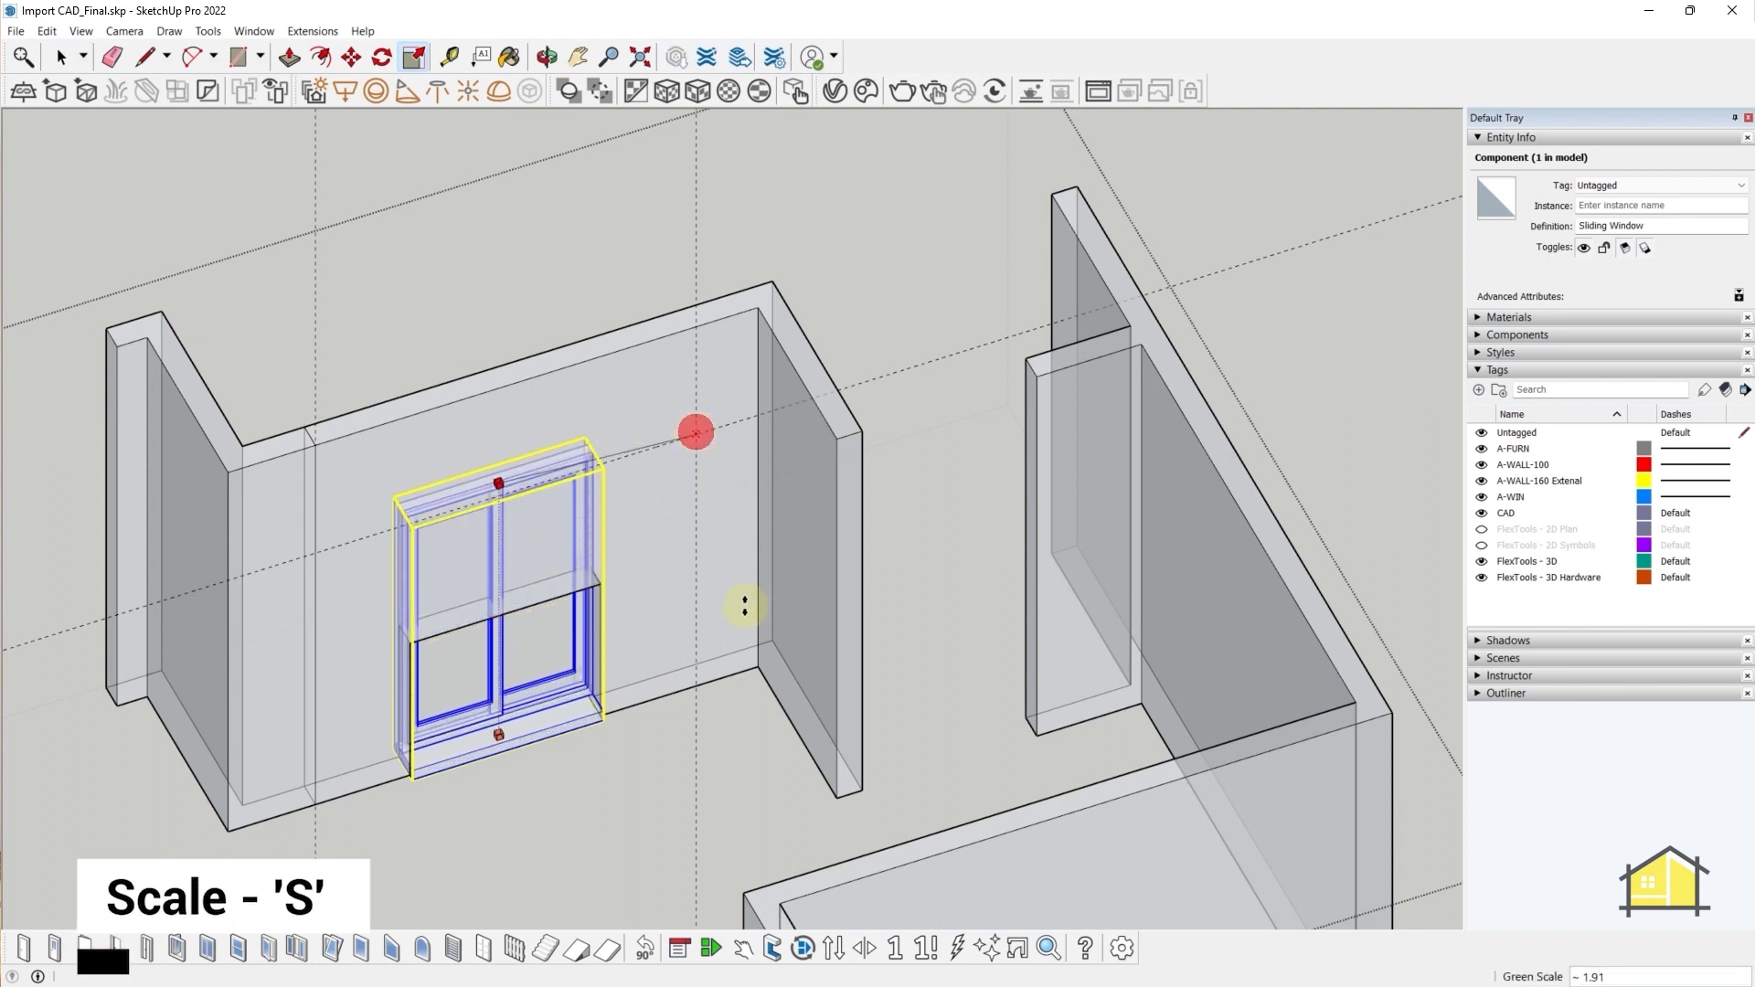
key(ctrl+z)
key(y)
- Widen the sliding window by scaling its side grip to the 2100 mm guide line
click(590, 577)
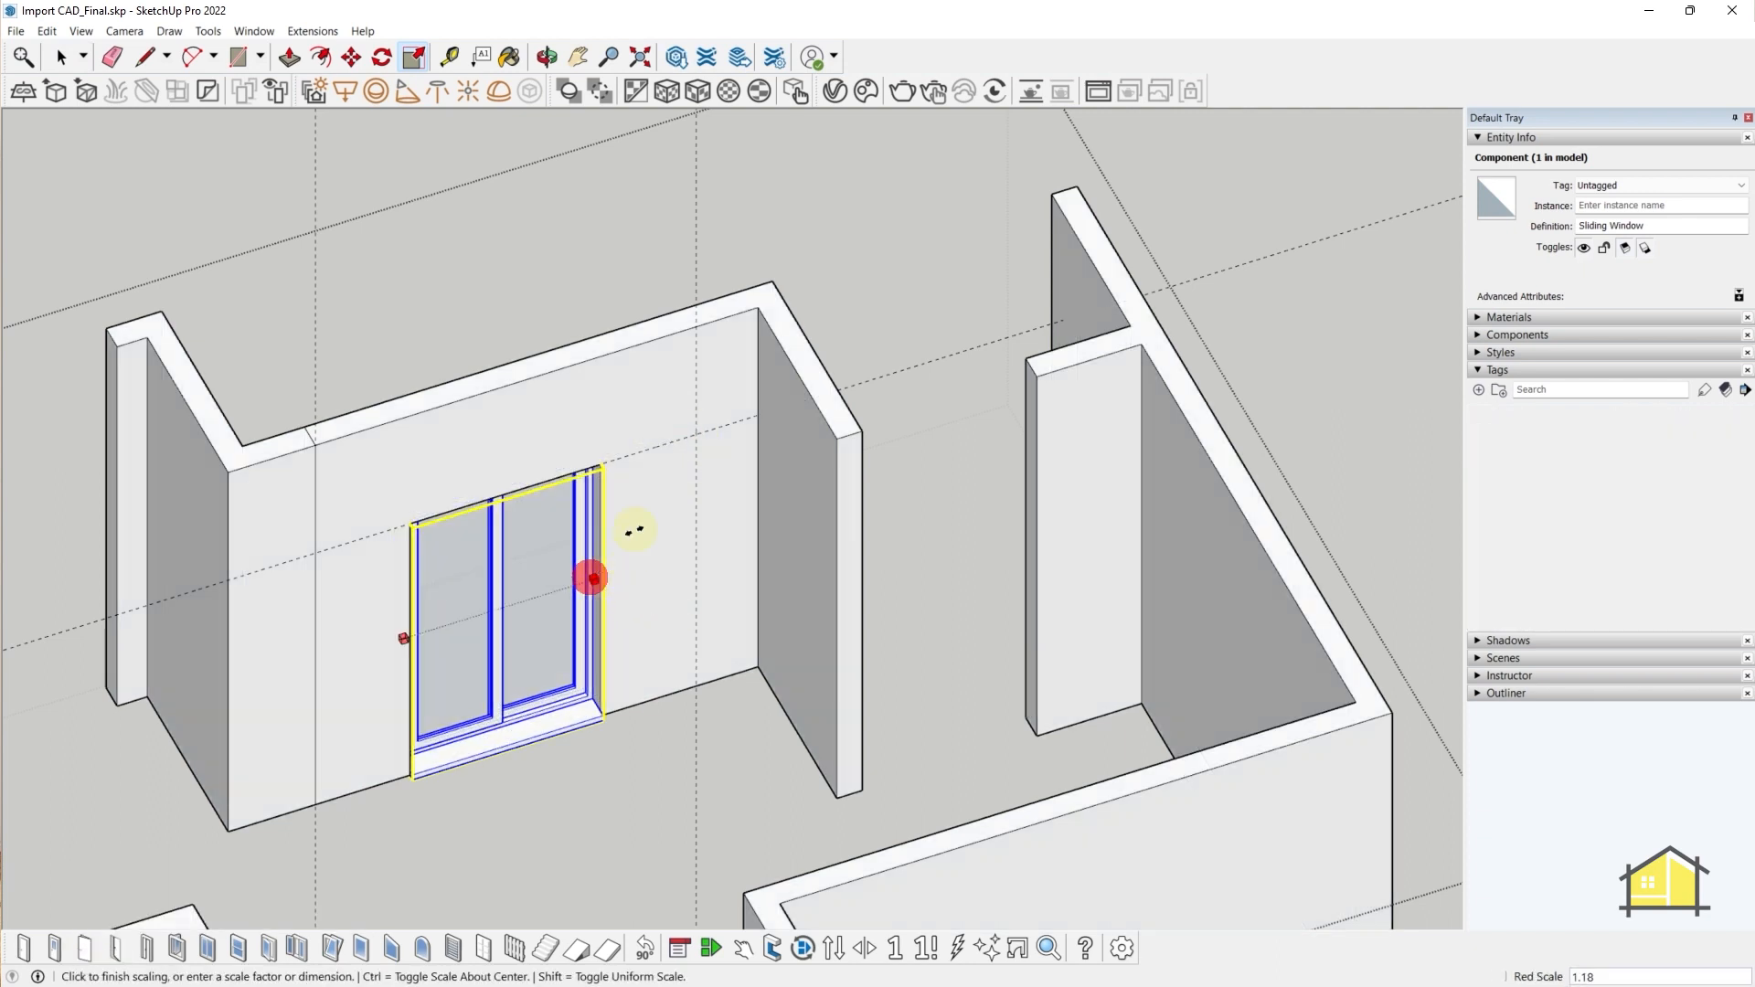
click(693, 443)
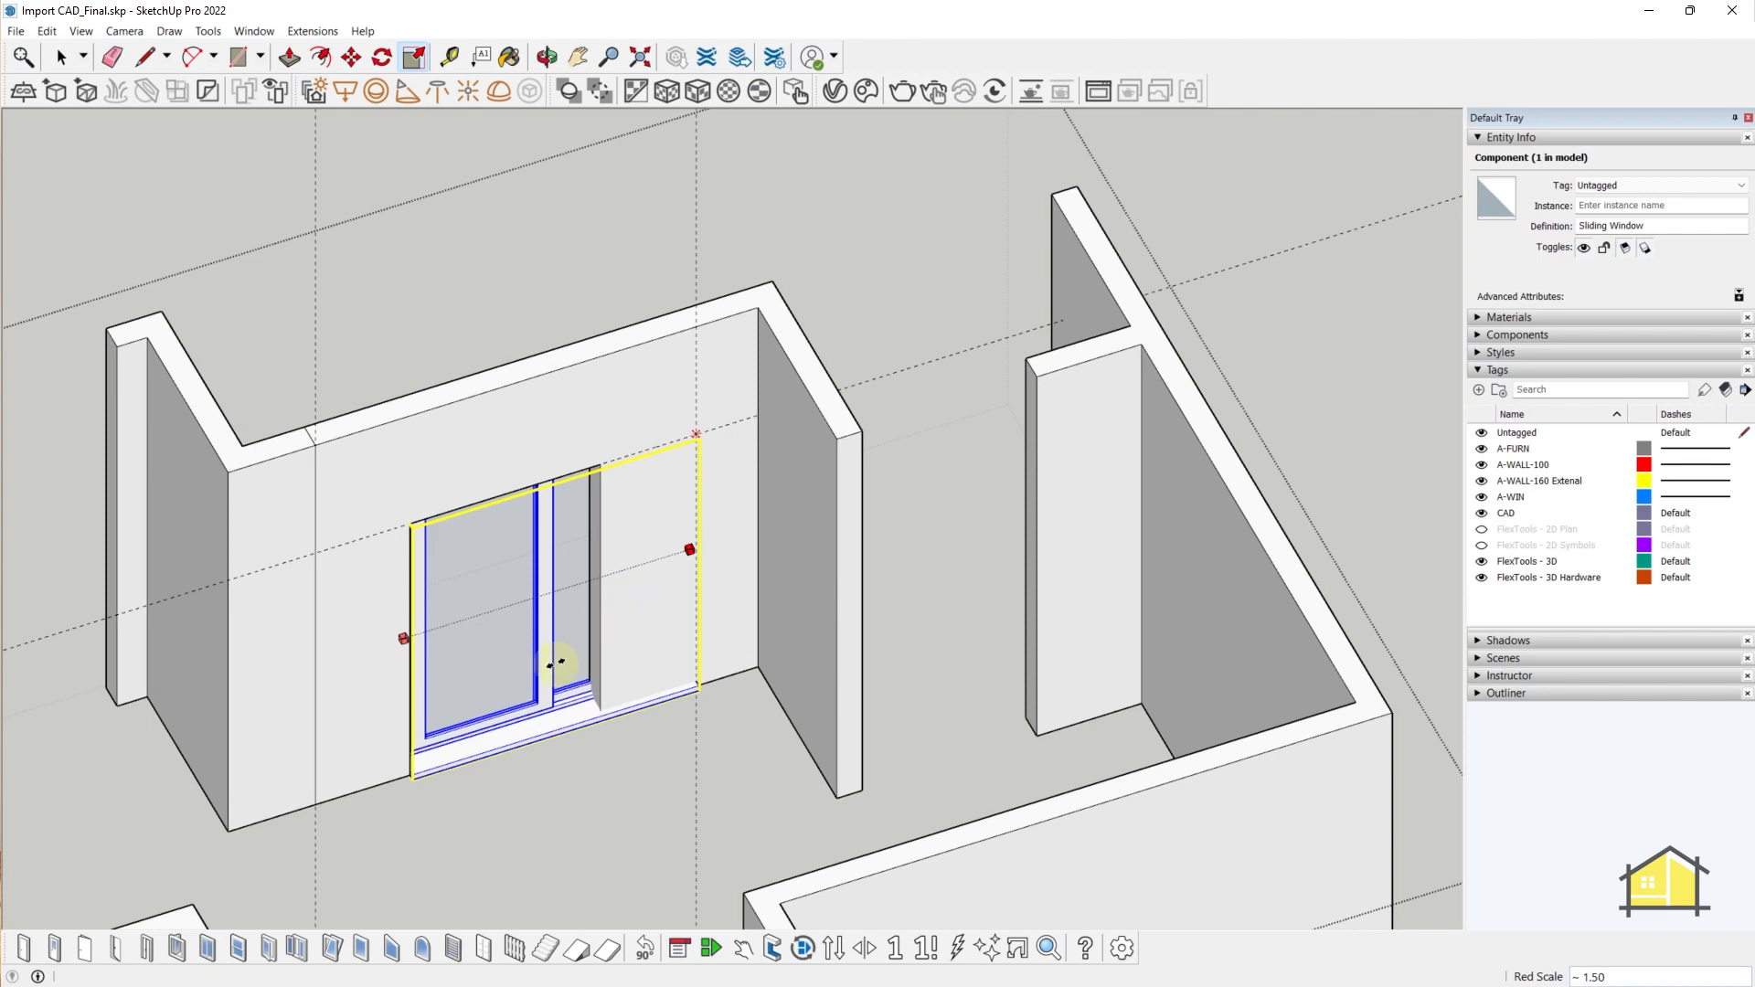
middle_drag(556, 633, 396, 737)
key(space)
scroll(430, 186, up, 5)
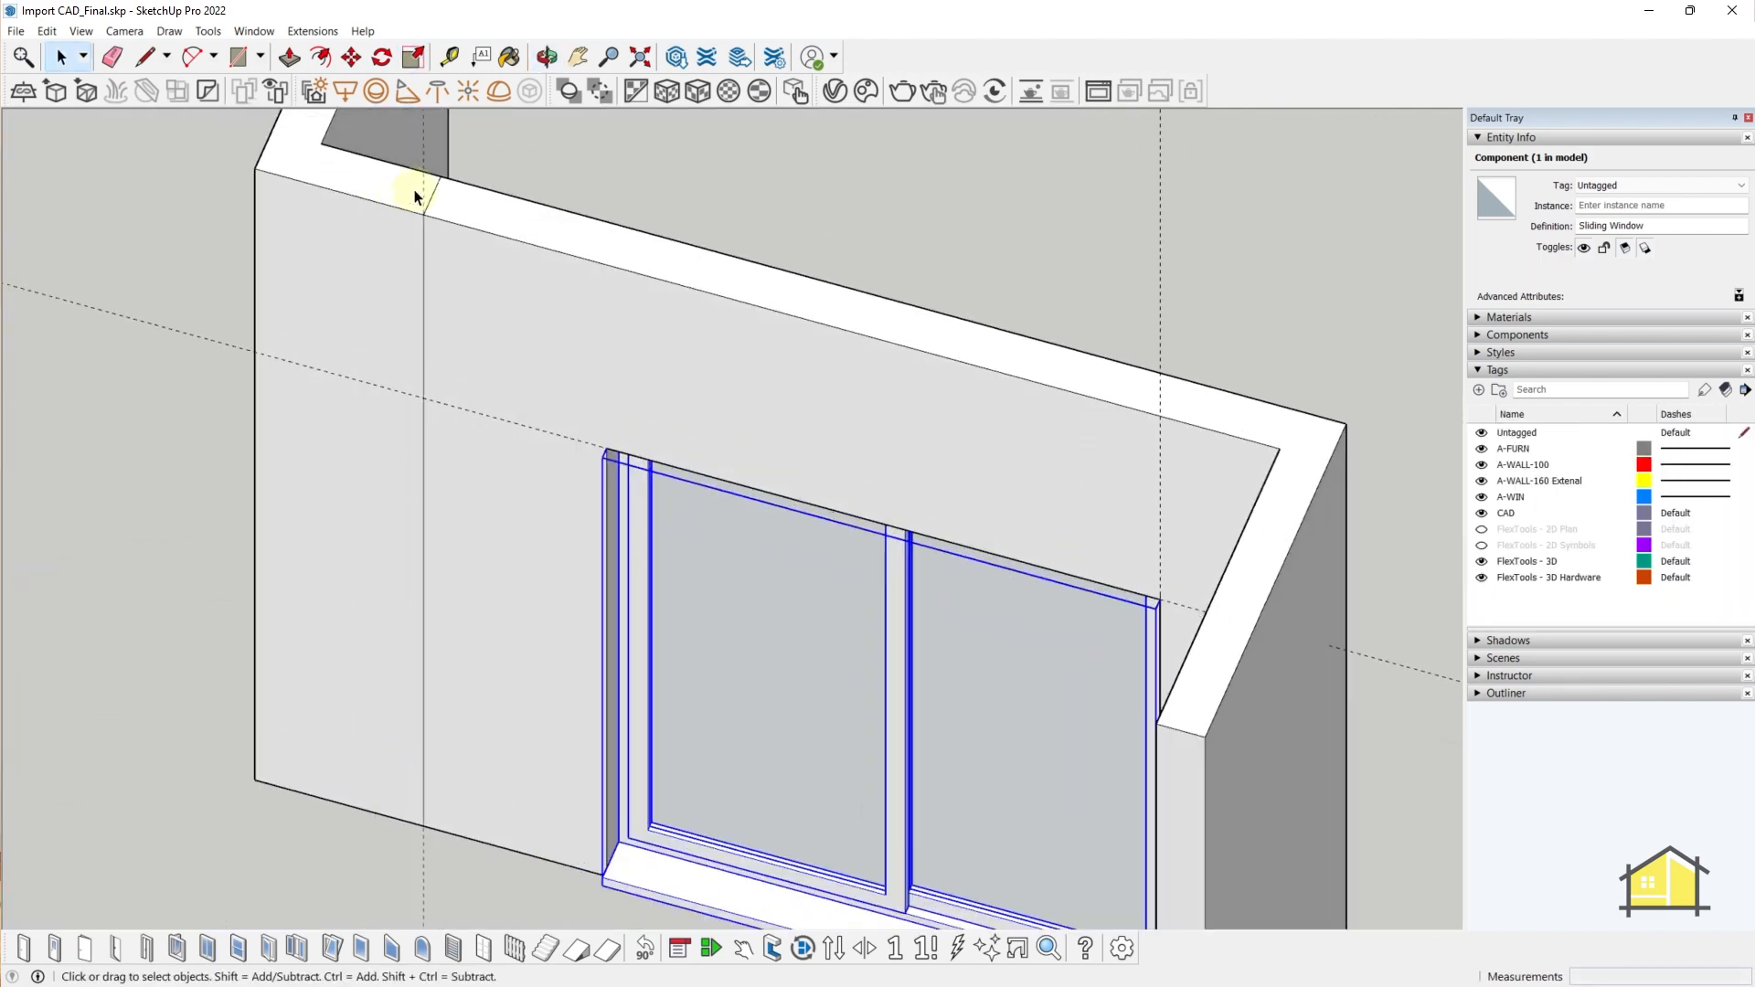
- Erase the vertical guide line beside the wall
click(443, 187)
click(420, 259)
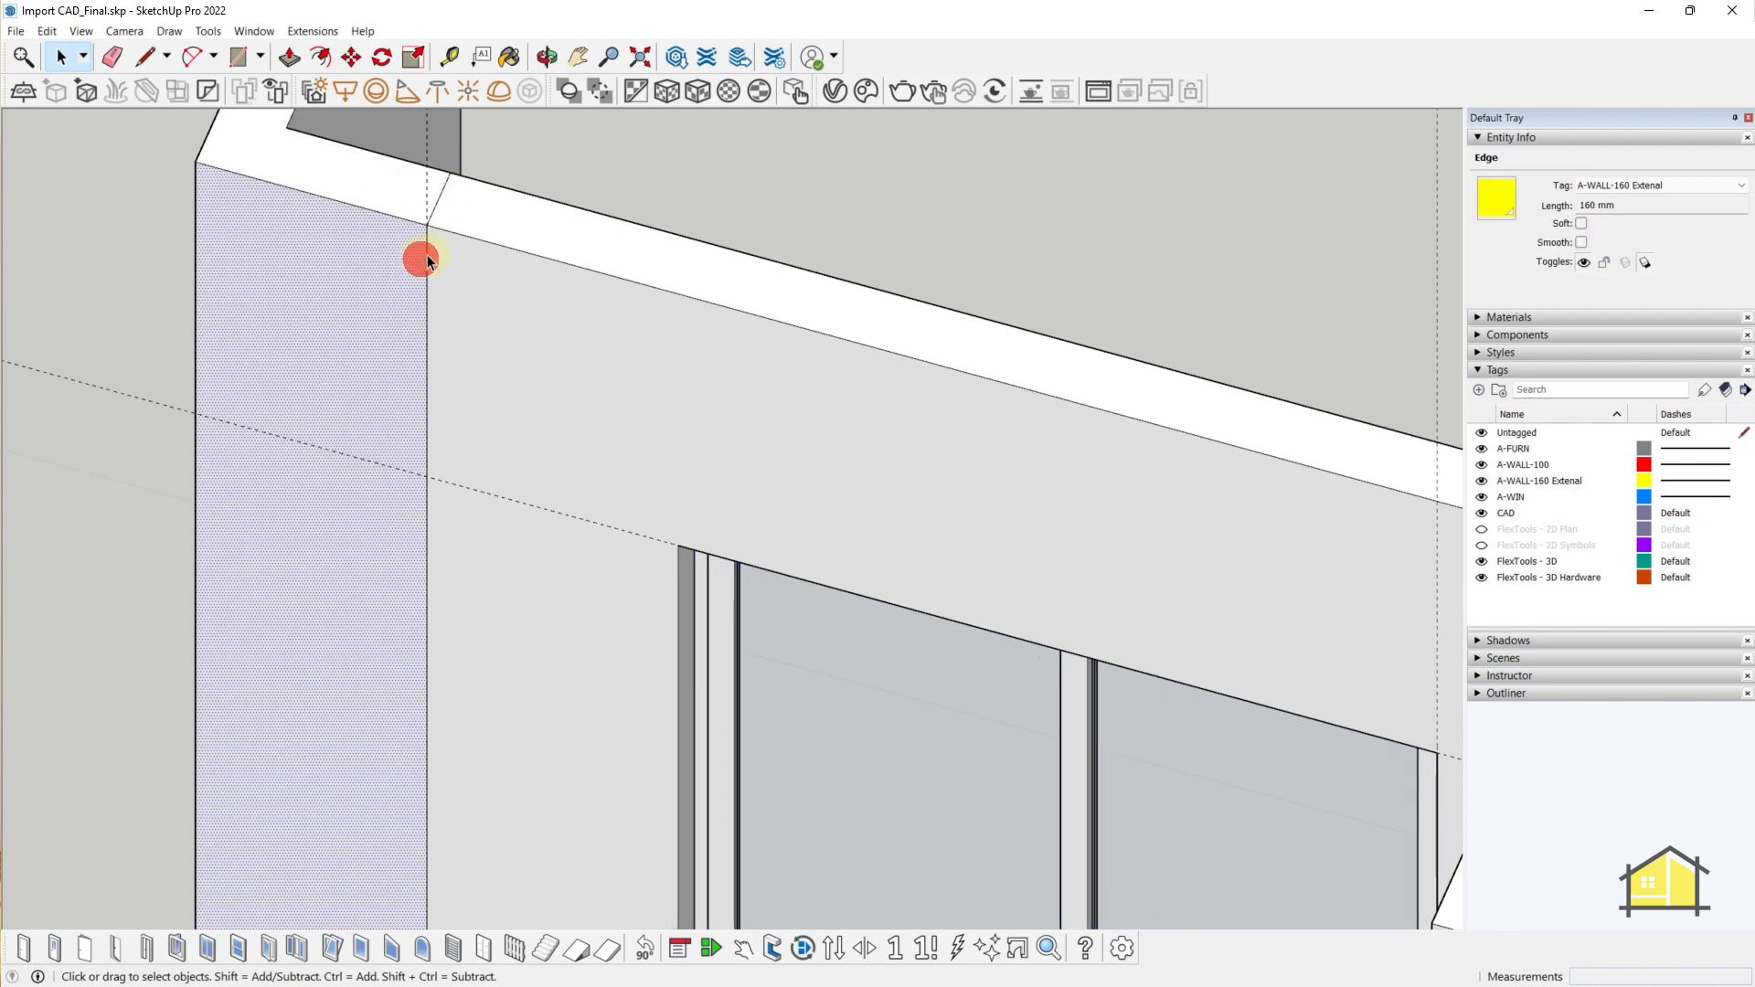
click(429, 250)
scroll(429, 248, down, 3)
click(426, 272)
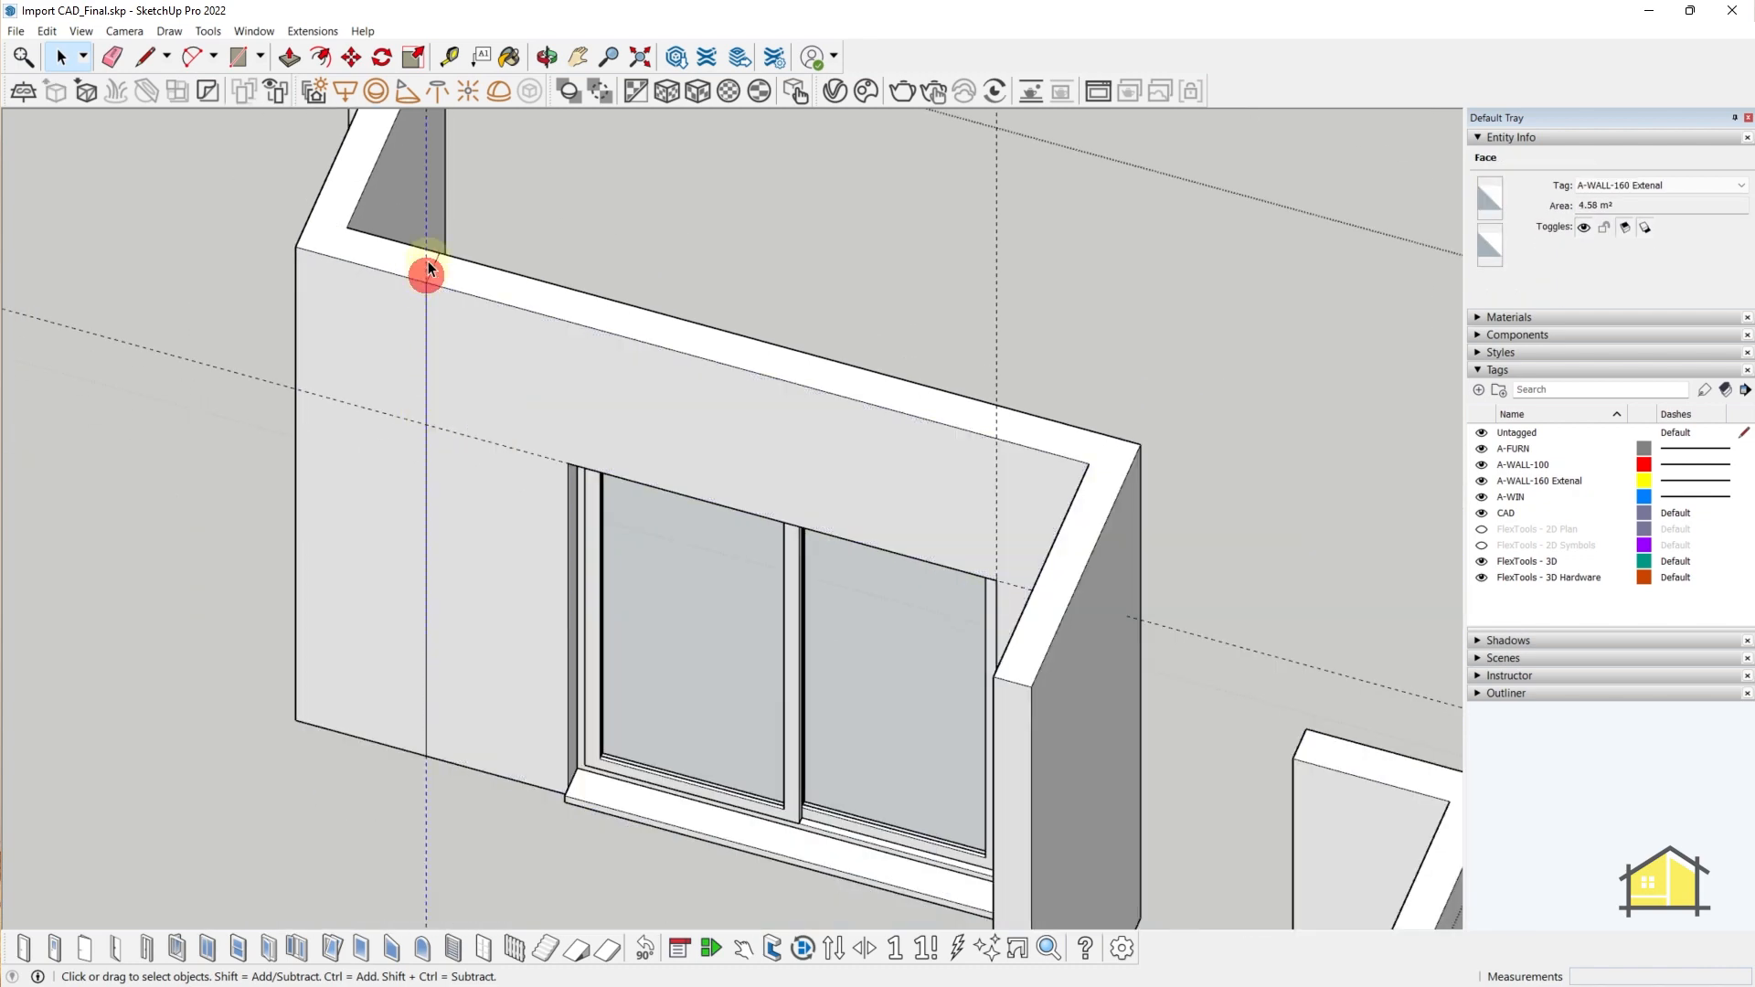
key(e)
click(428, 200)
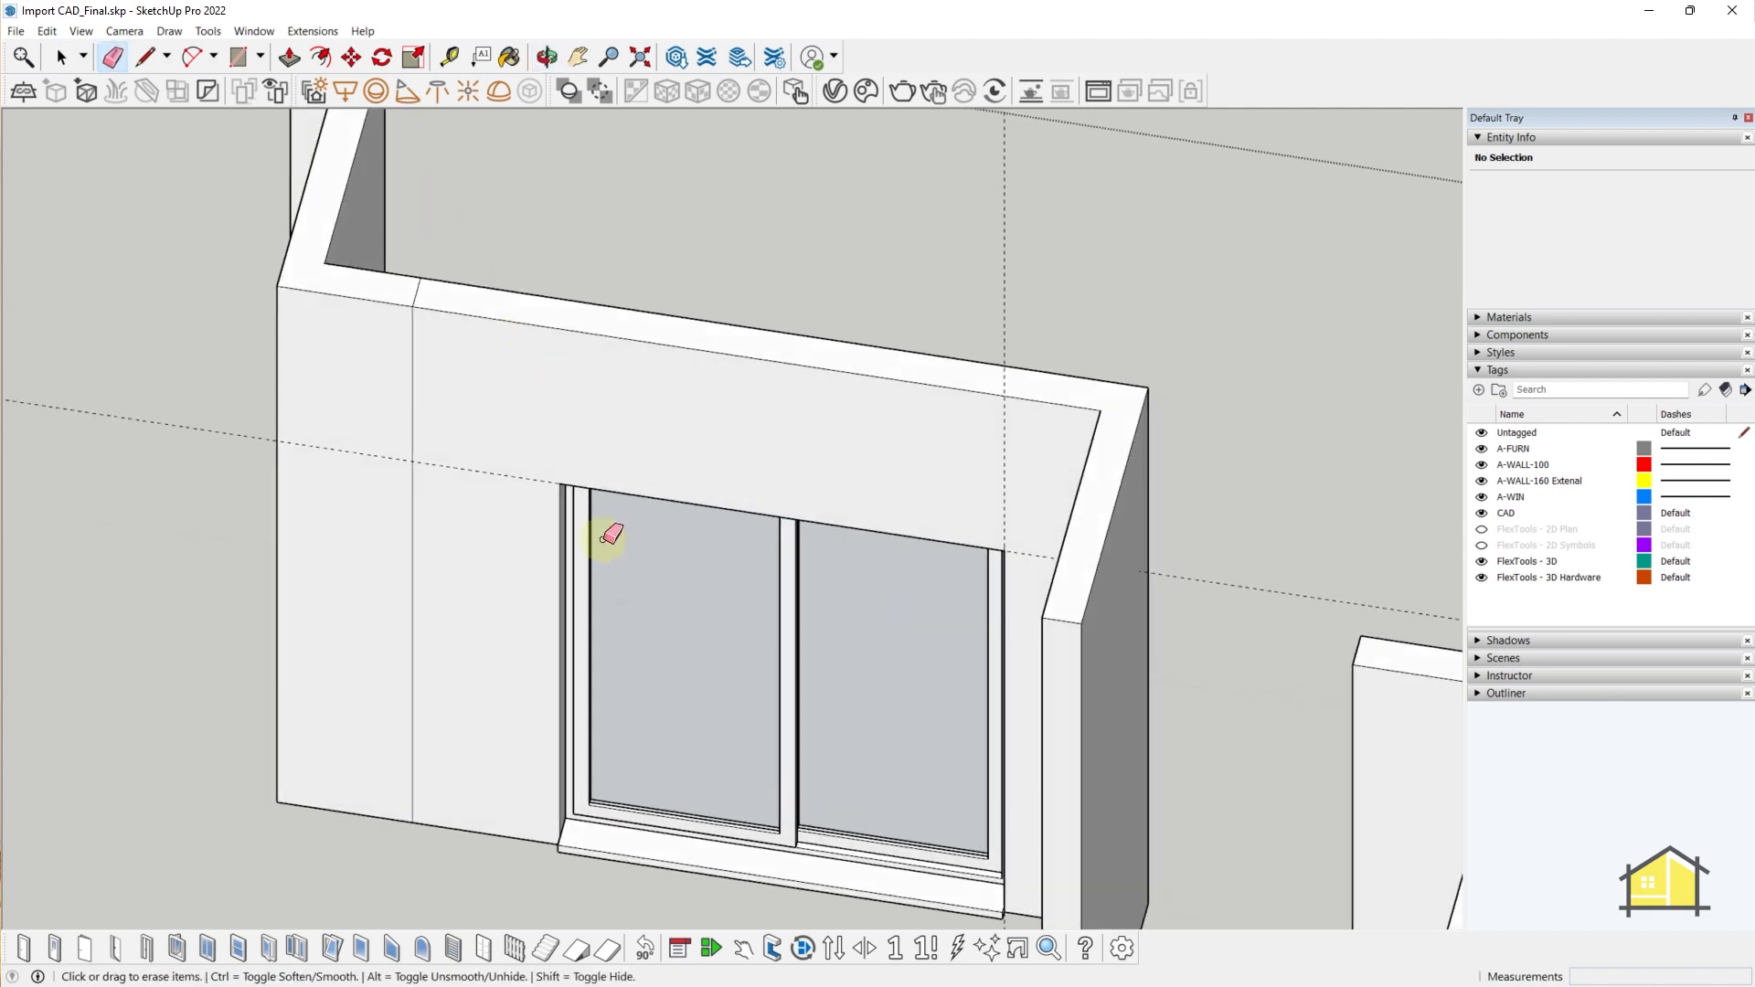
key(space)
- Widen the sliding window leftward toward the wall end with Scale
click(607, 573)
middle_drag(521, 599, 467, 618)
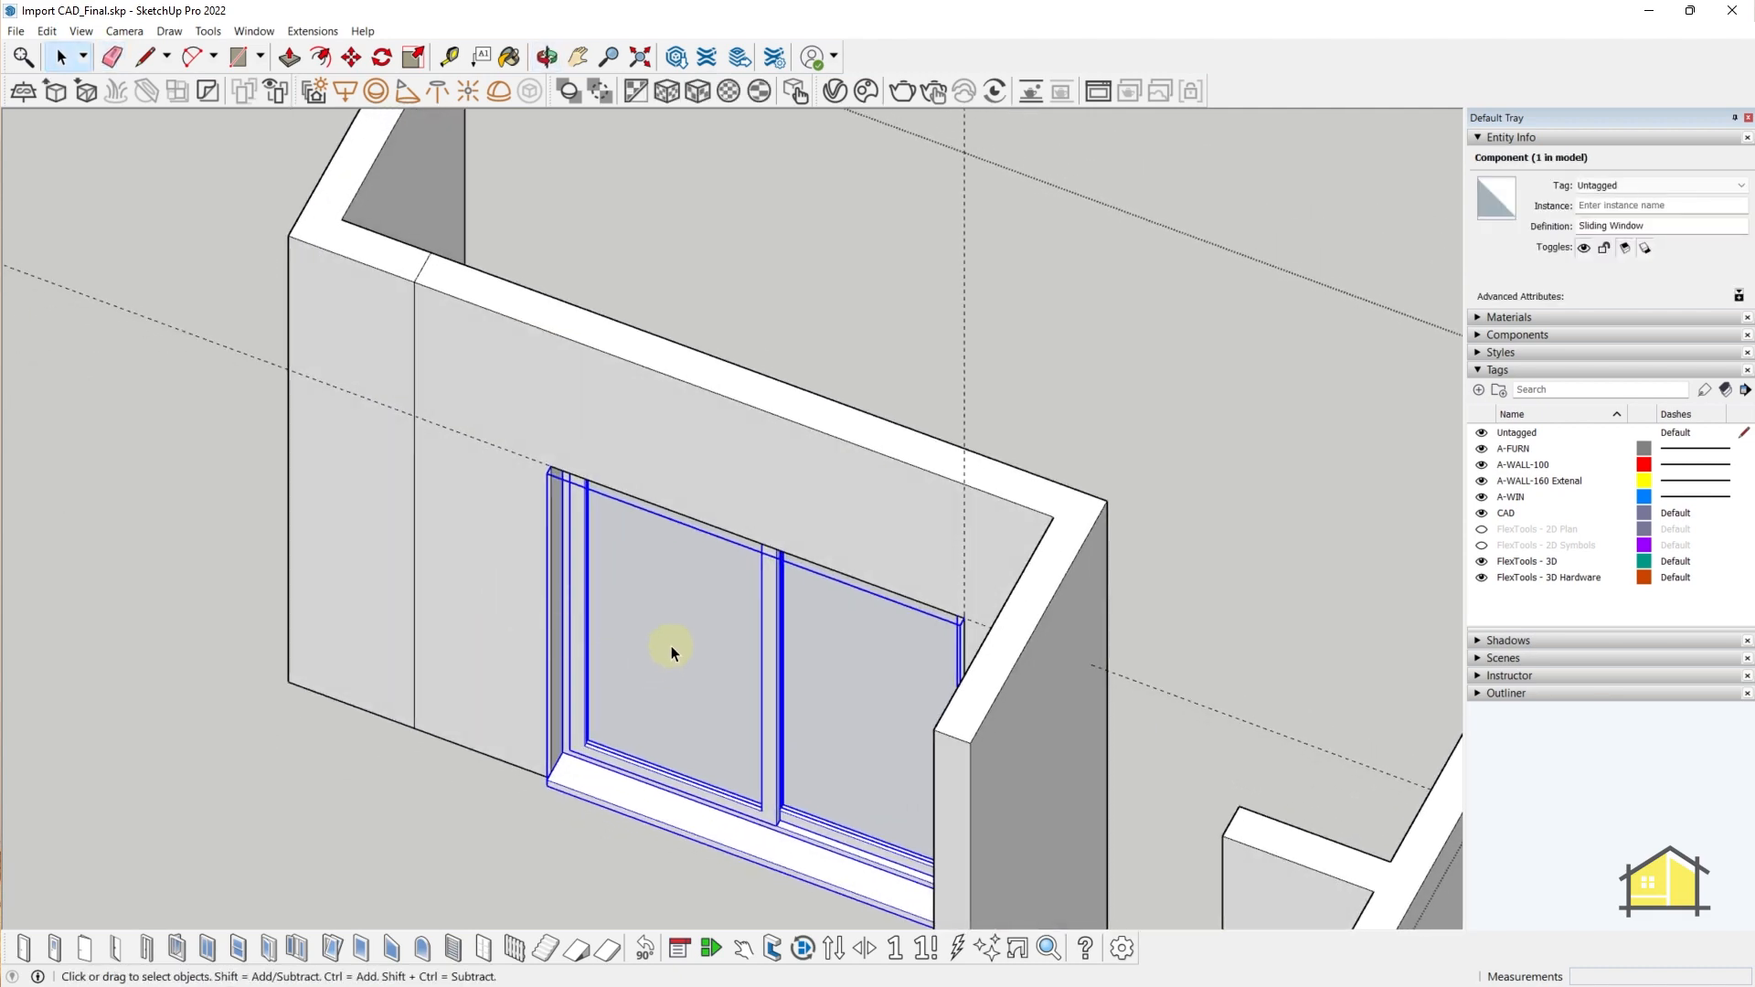
key(s)
click(534, 595)
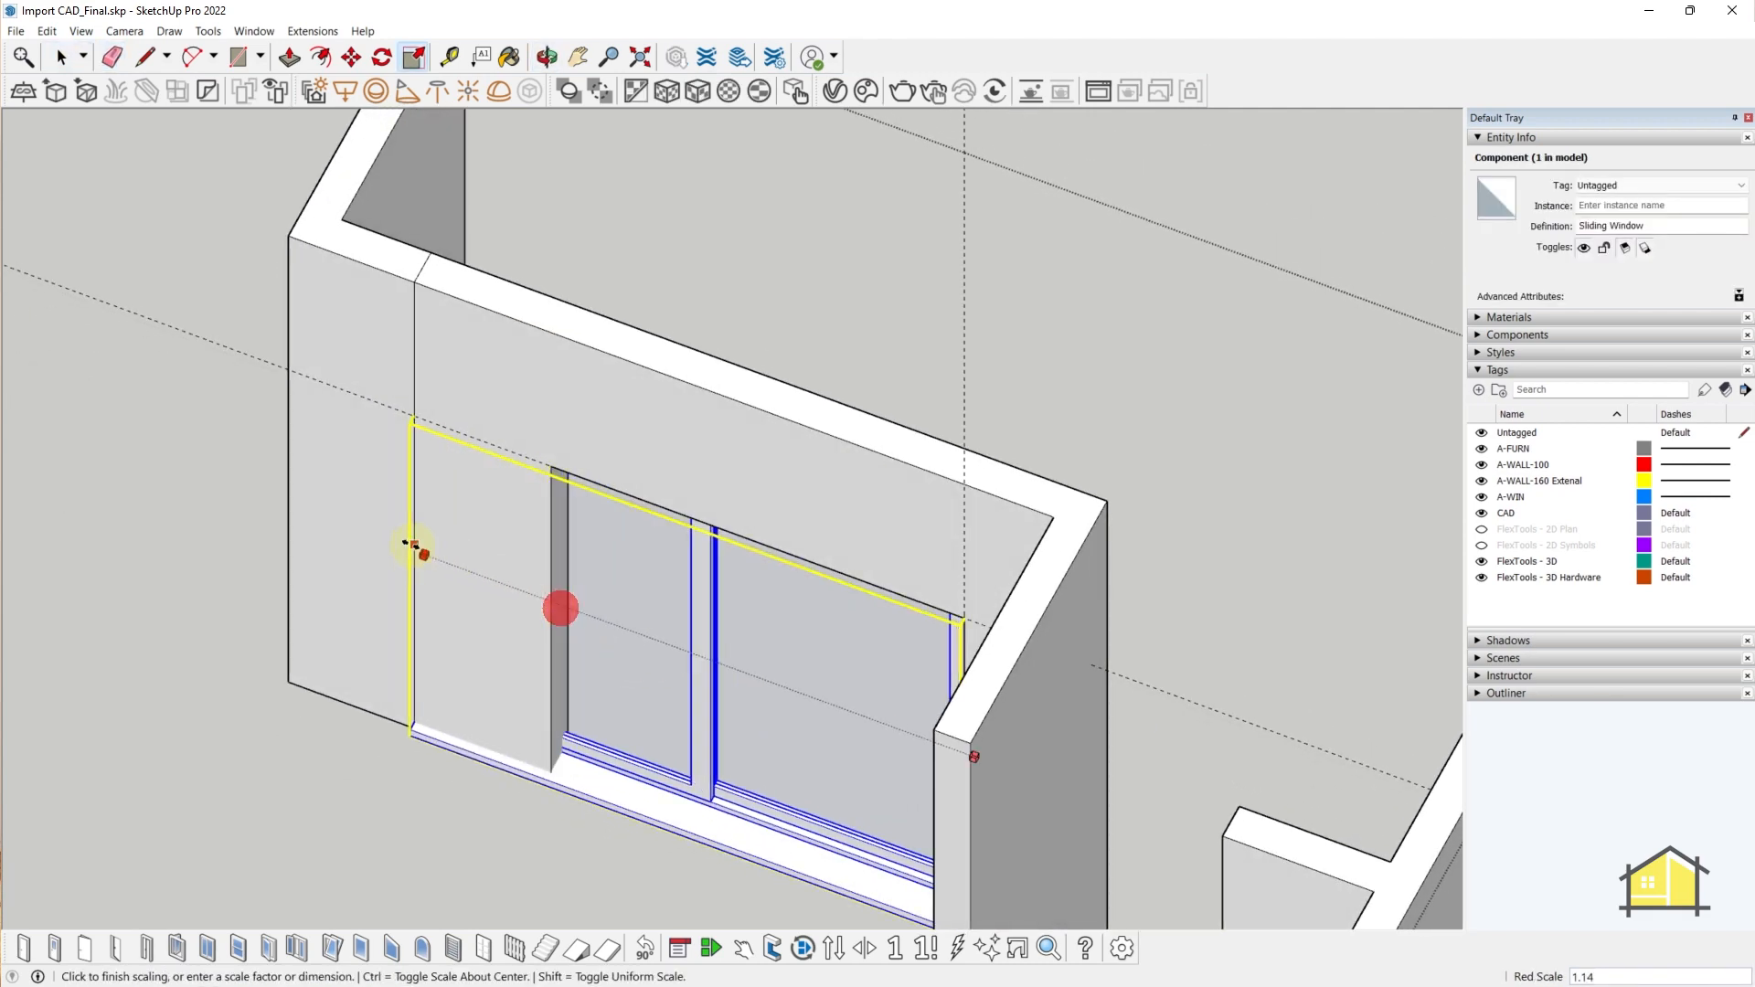
middle_drag(411, 549, 510, 654)
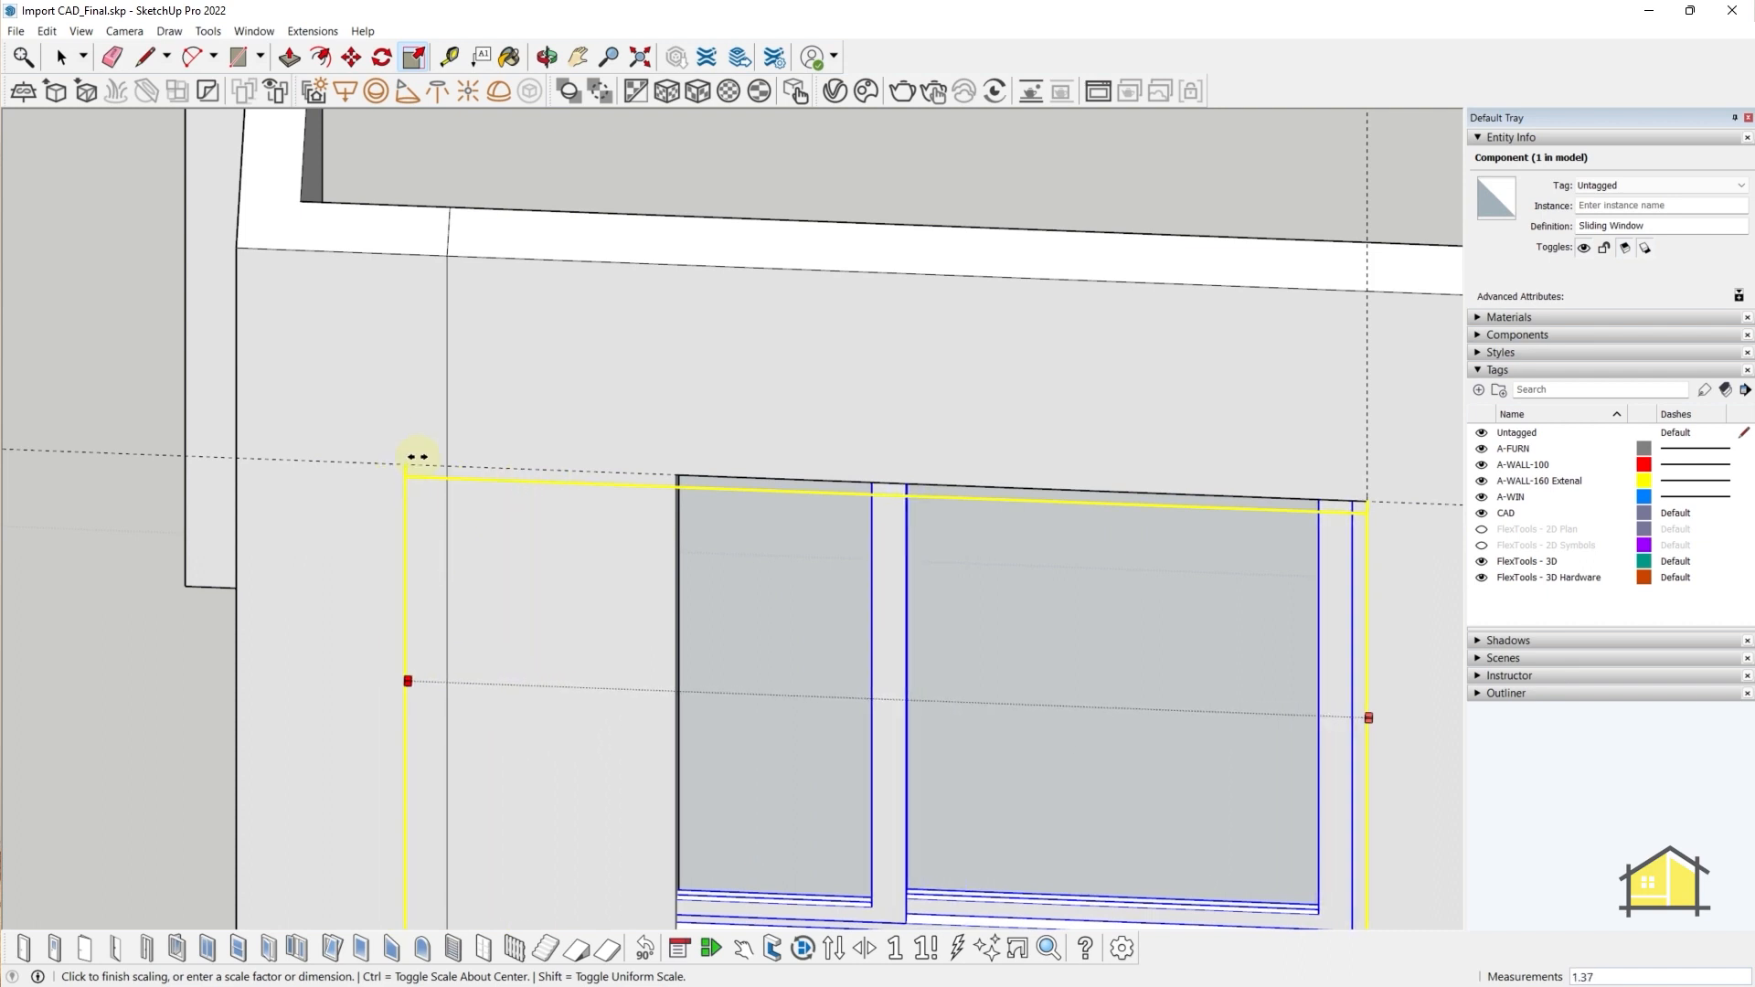
click(386, 558)
- Inspect the wall face above the window and the corner's top edges for stray lines
scroll(385, 567, down, 5)
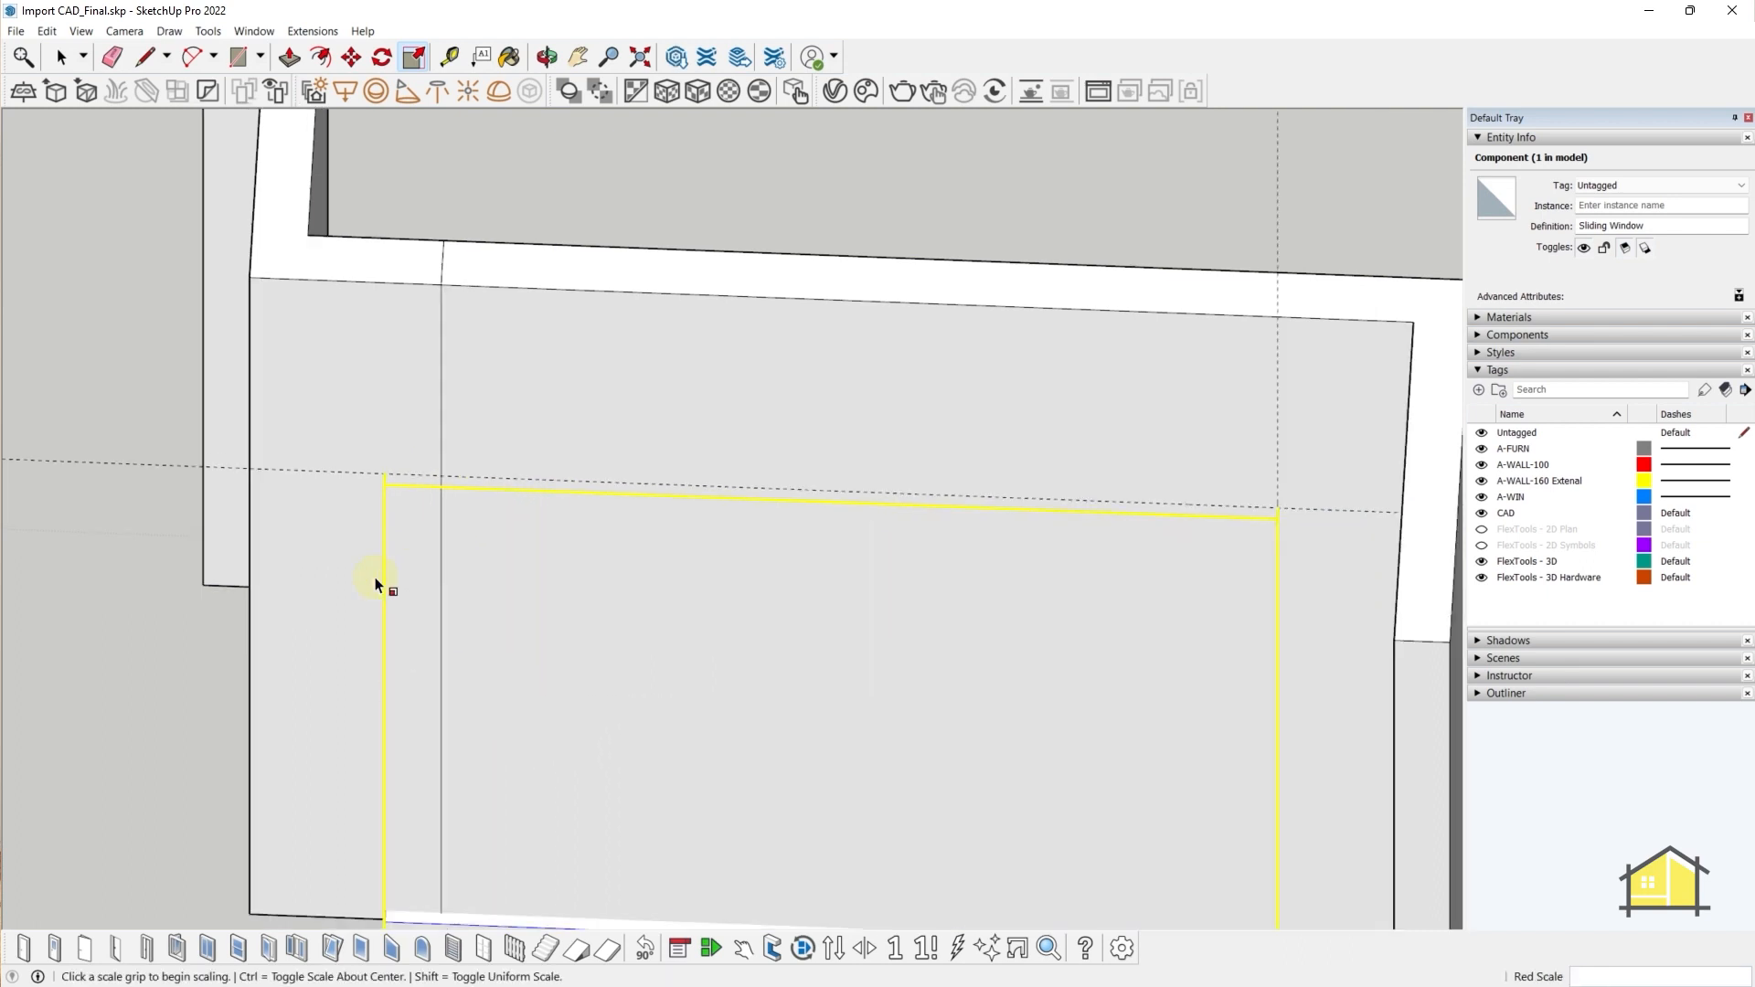
middle_drag(376, 580, 627, 579)
scroll(588, 478, up, 6)
middle_drag(800, 353, 687, 629)
key(space)
click(534, 404)
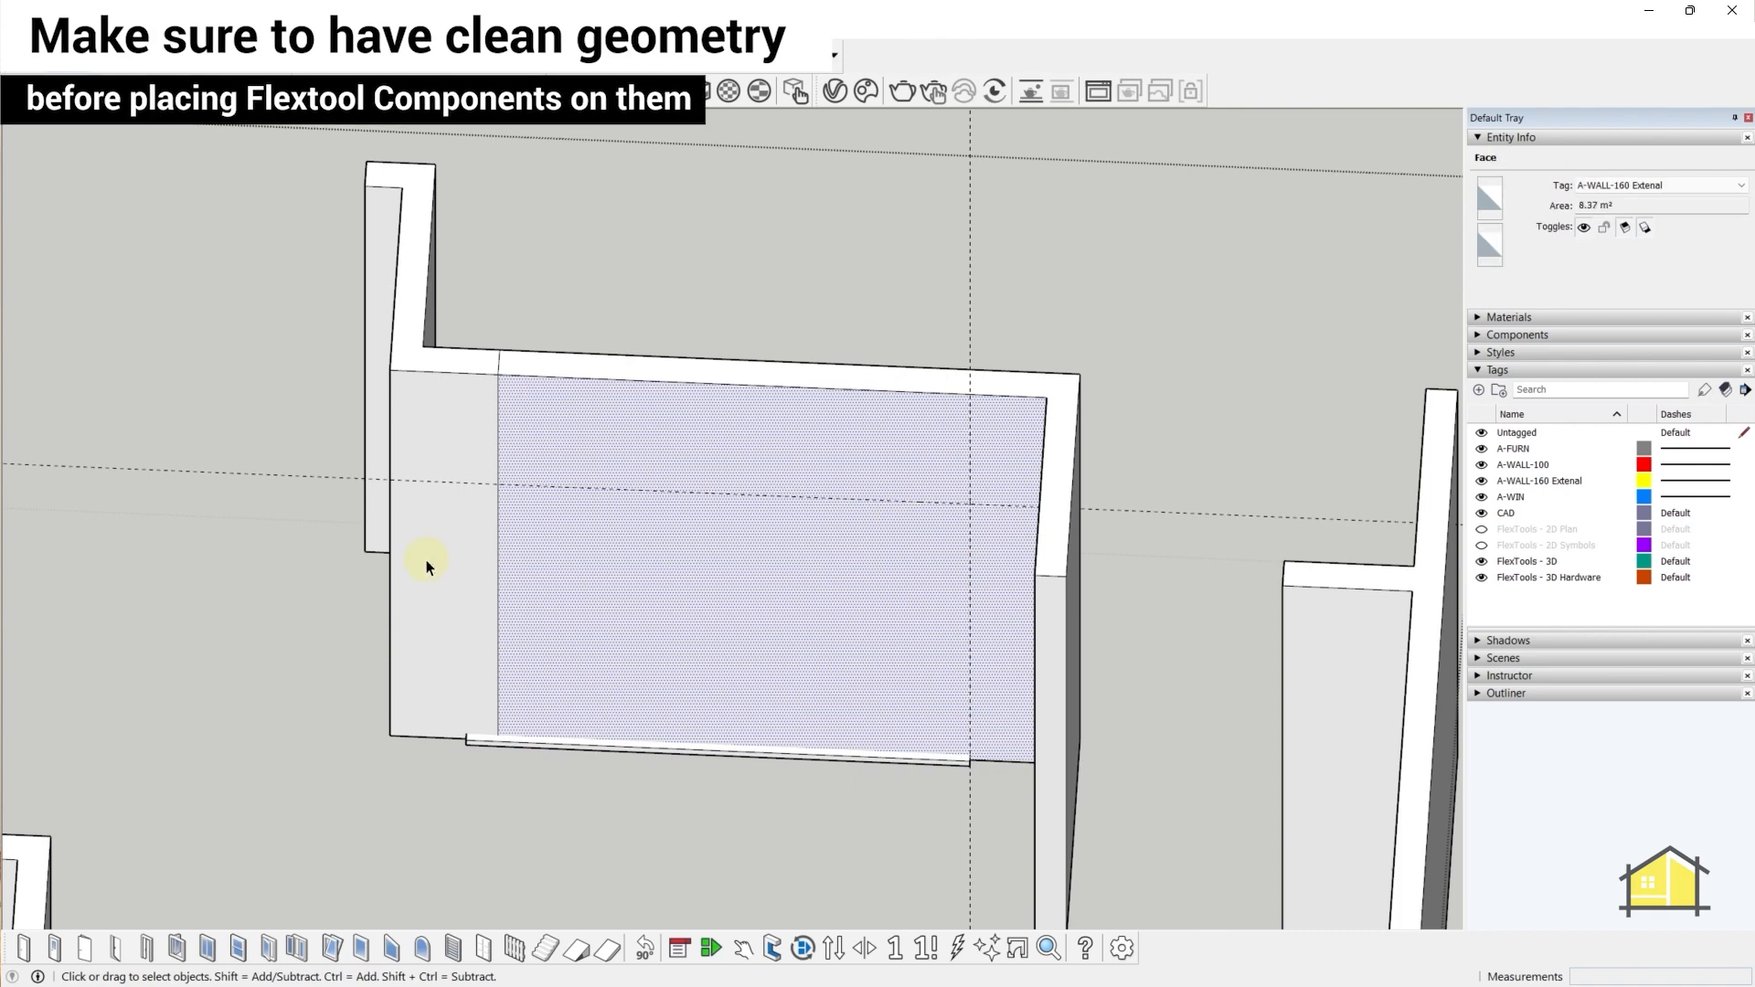
scroll(461, 323, up, 3)
scroll(567, 441, down, 3)
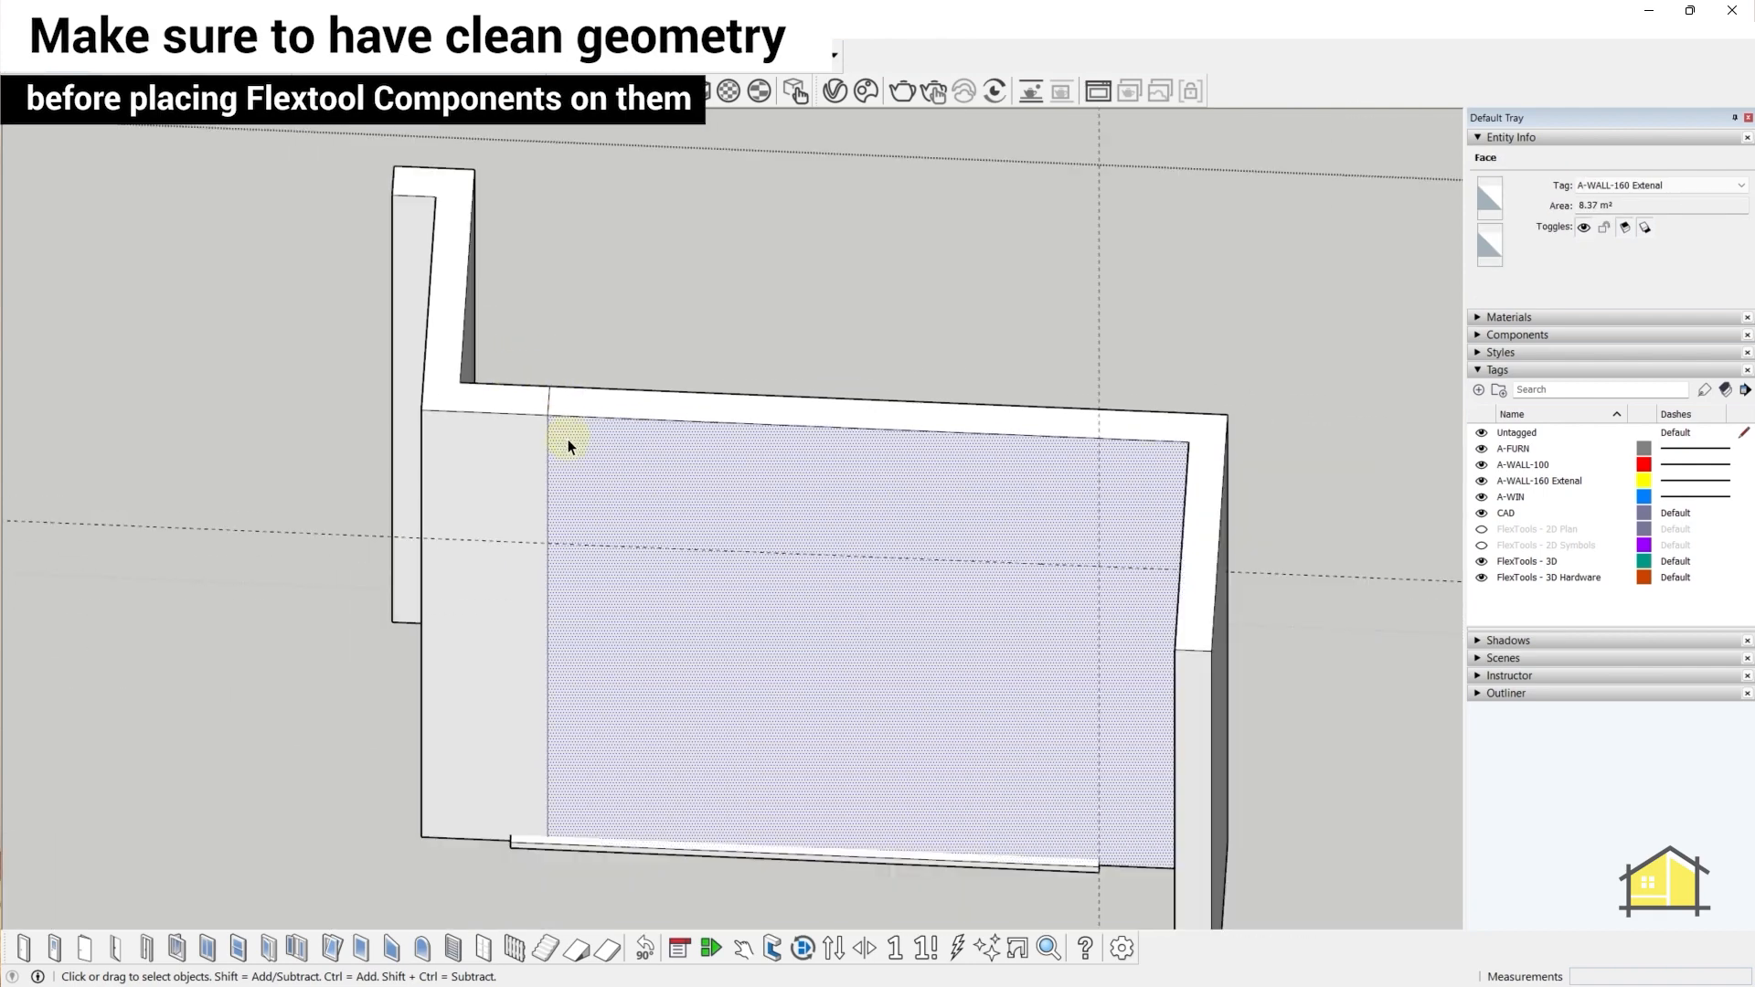
key(ctrl+z)
key(ctrl+z)
scroll(490, 415, up, 5)
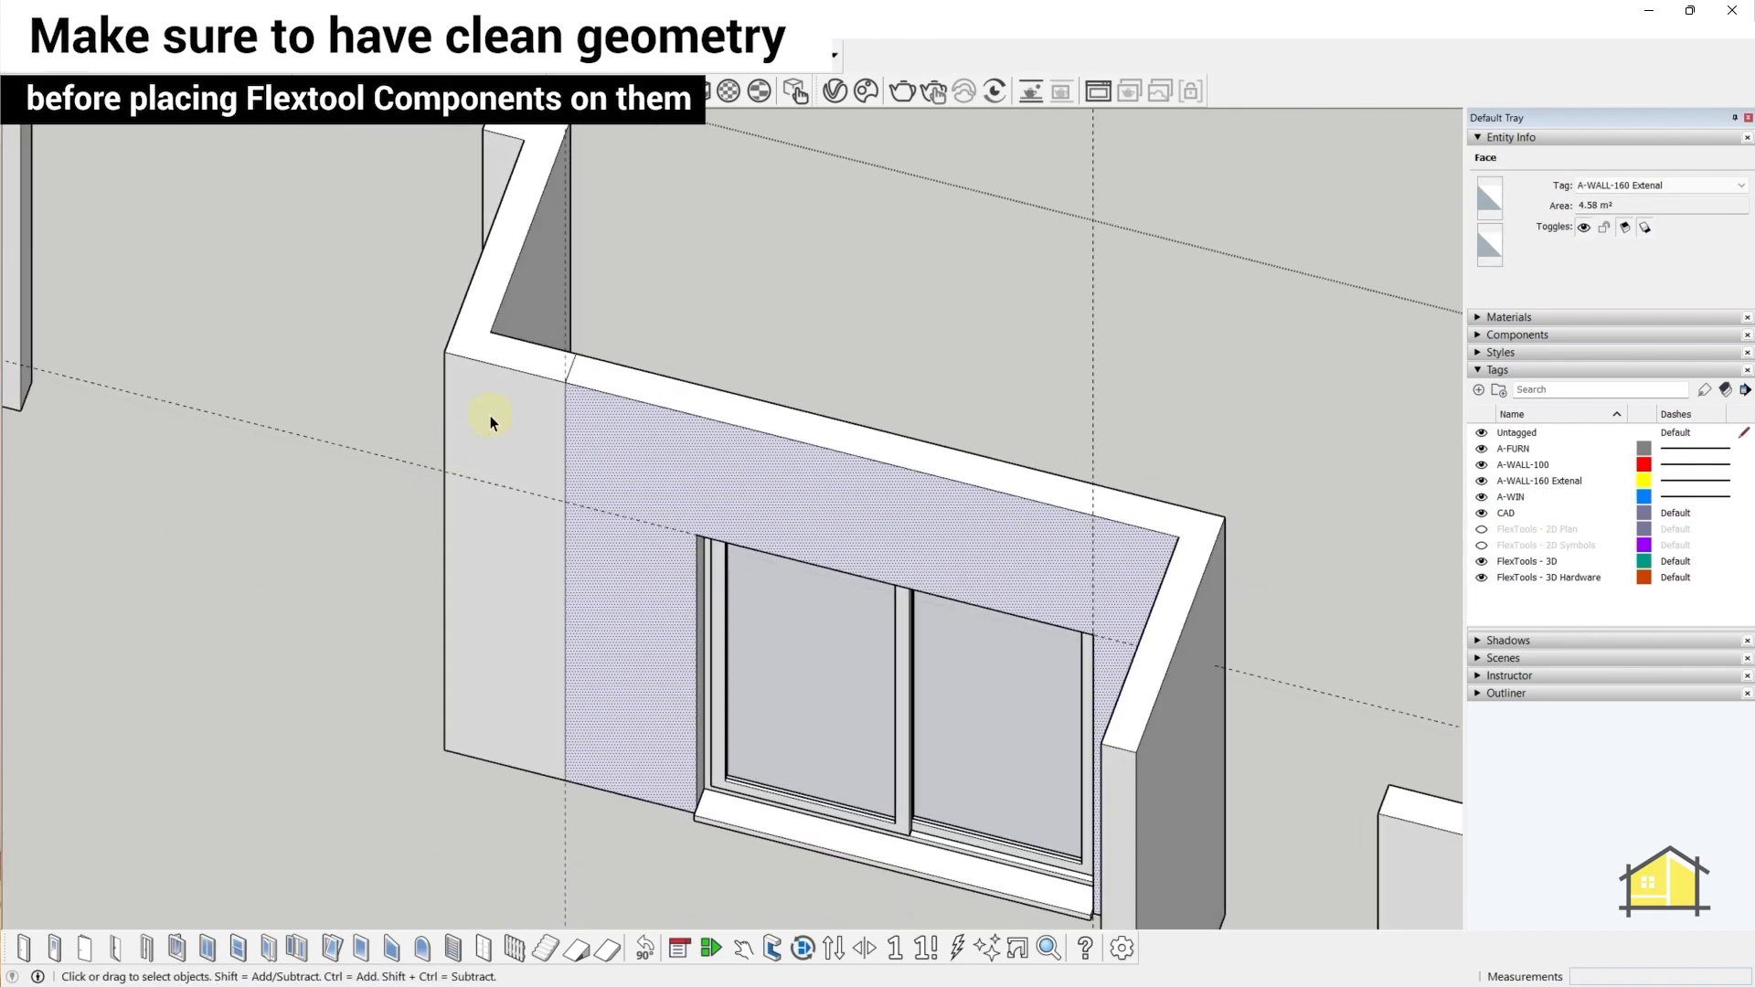
click(592, 357)
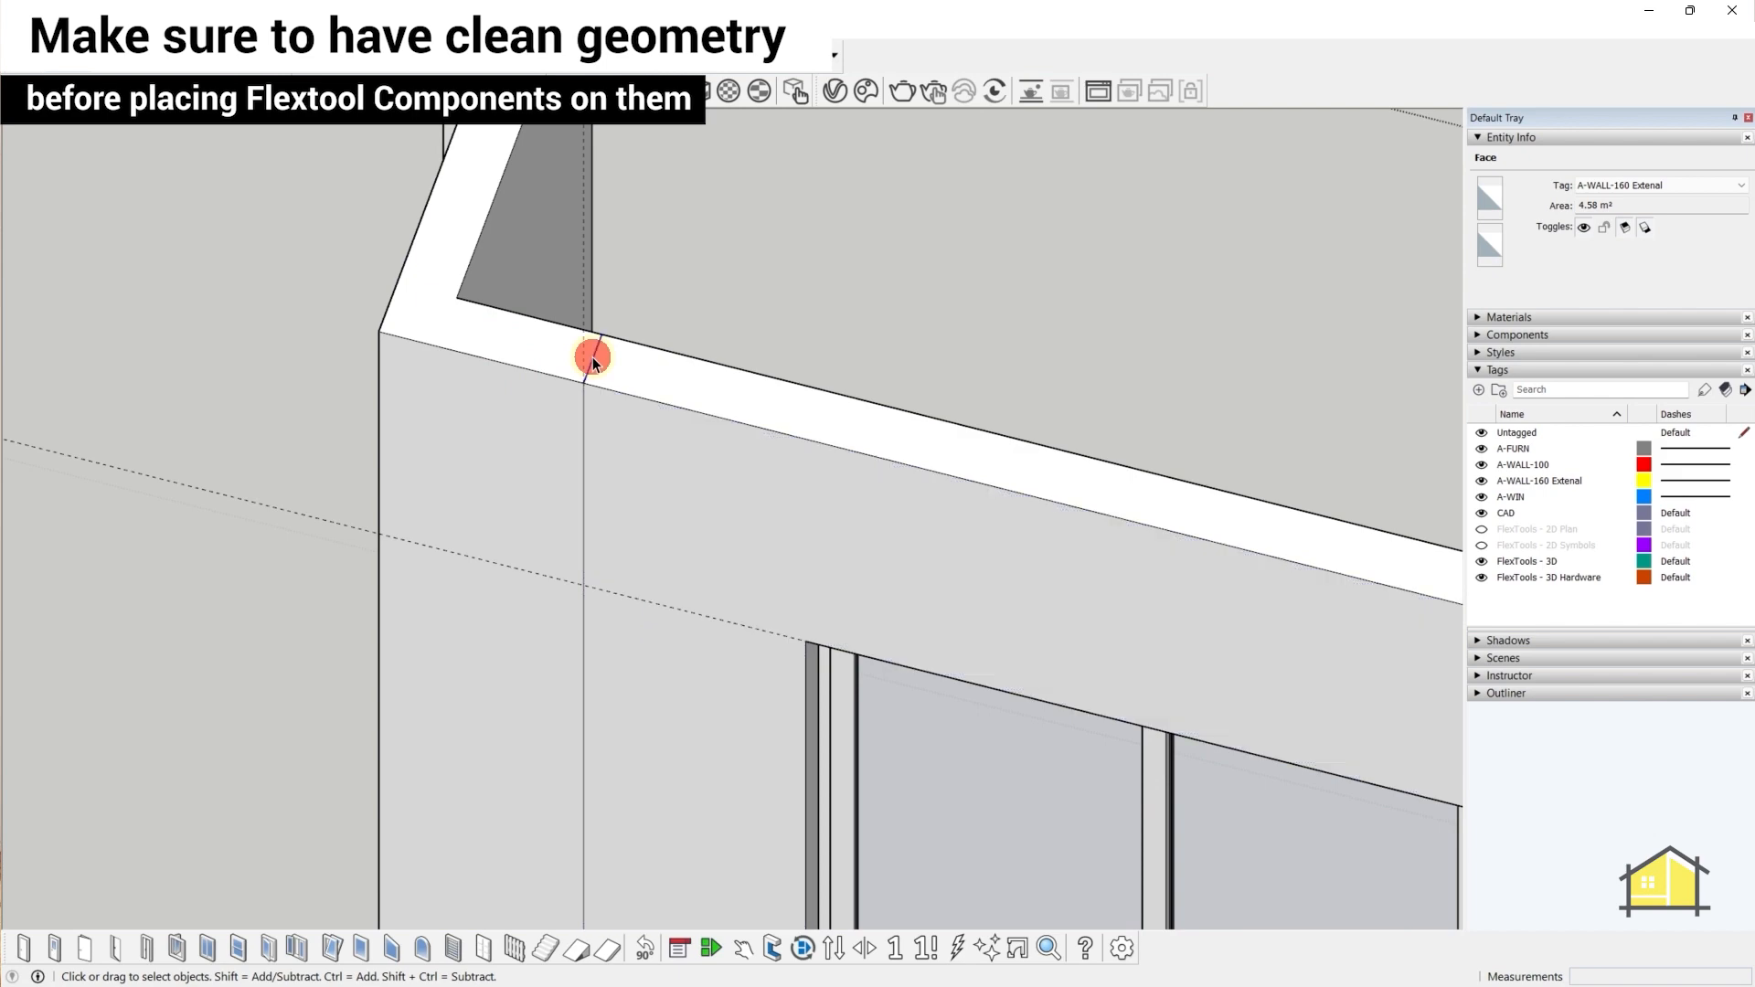
click(584, 413)
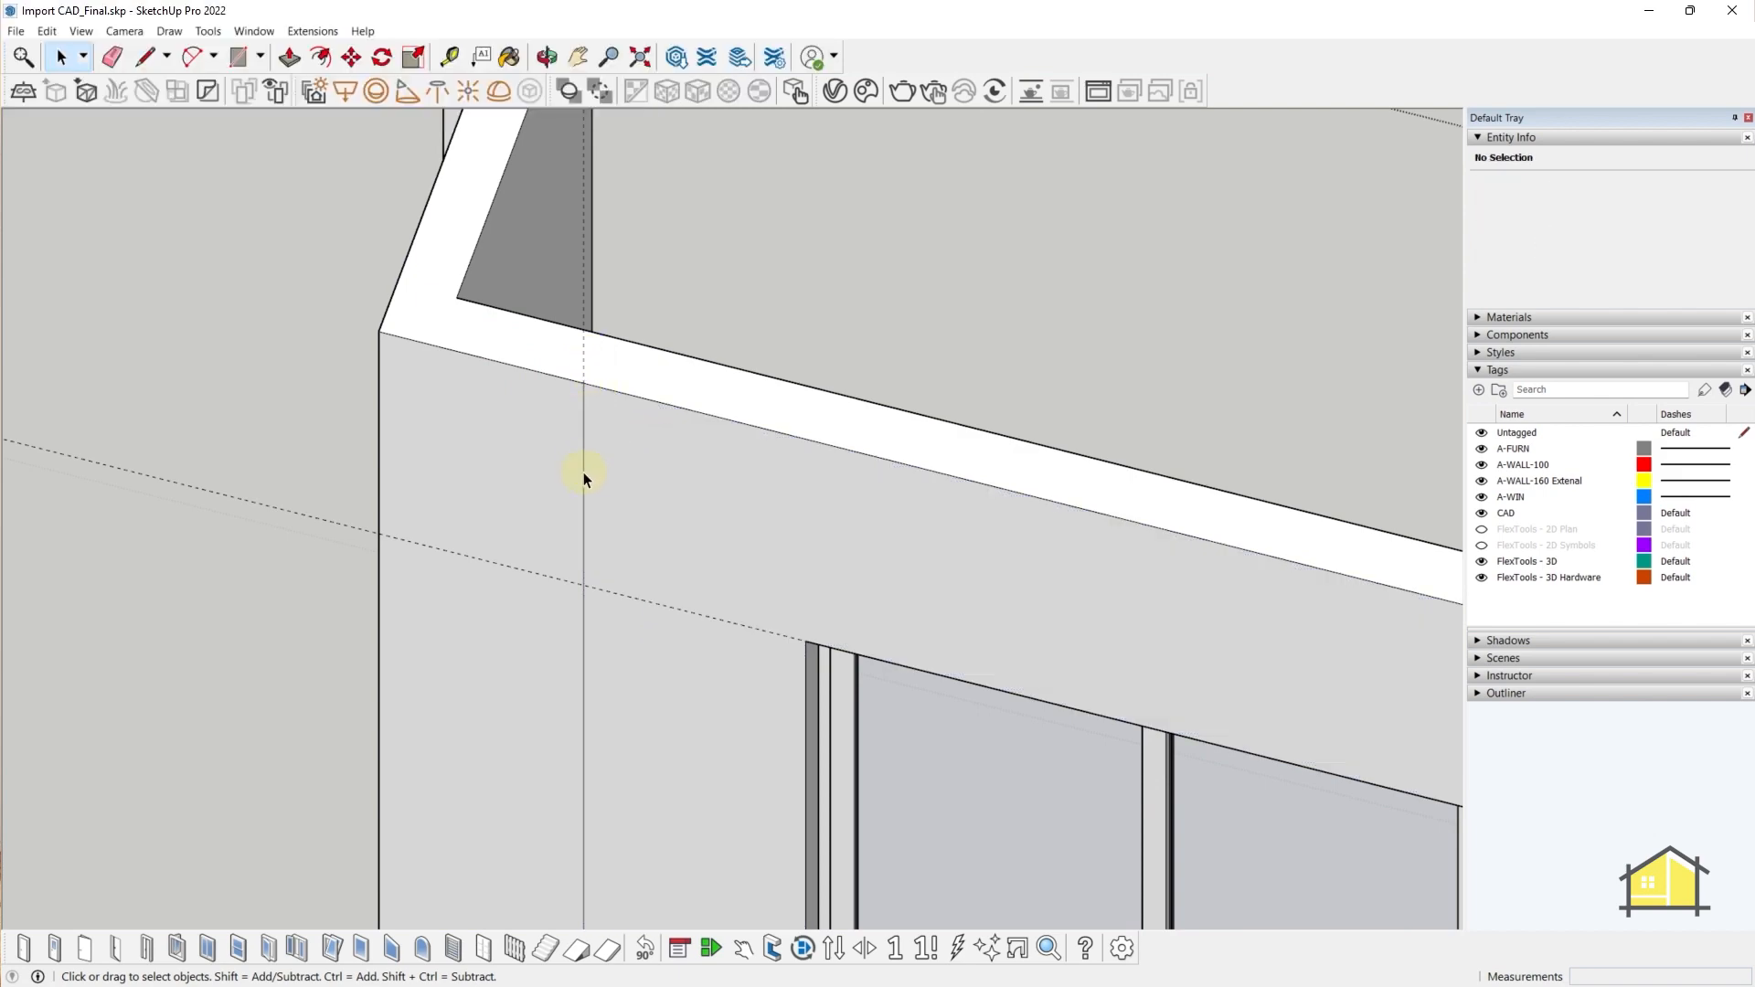
- Delete the stray vertical edge at the wall corner, then reselect the sliding window
middle_drag(583, 472, 874, 507)
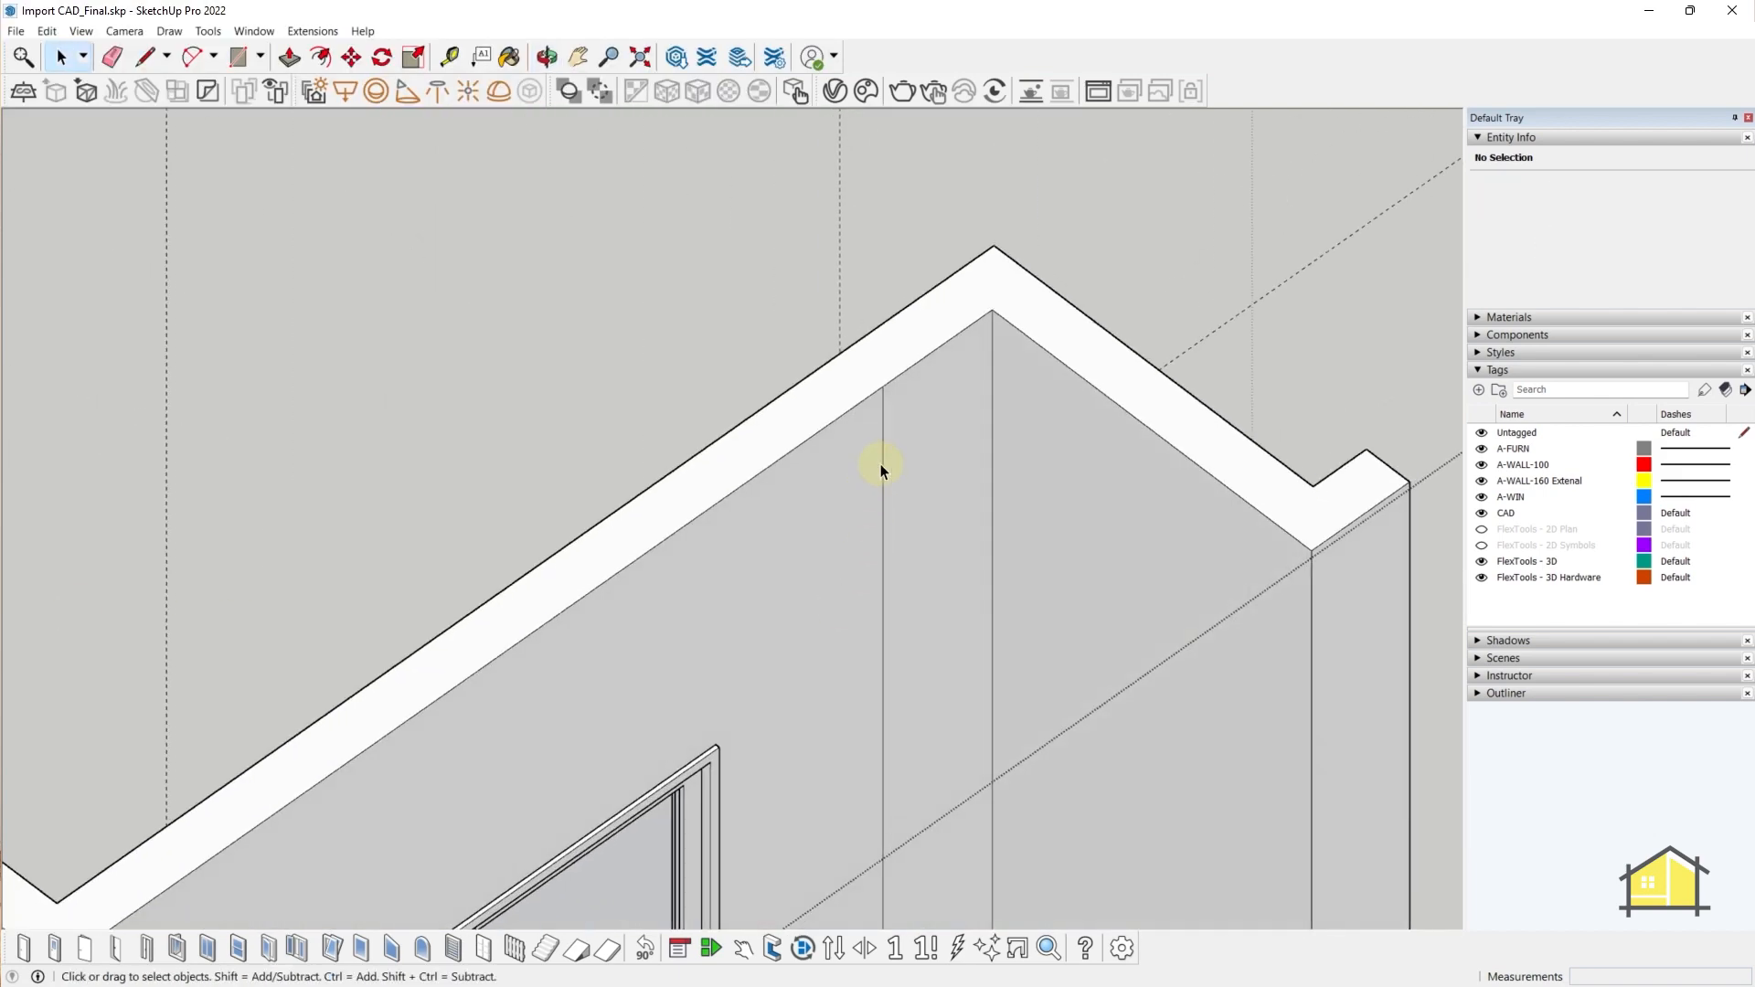
click(882, 464)
key(Delete)
scroll(882, 463, down, 3)
middle_drag(828, 731, 797, 512)
middle_drag(814, 702, 645, 600)
scroll(854, 835, up, 3)
click(859, 837)
scroll(642, 592, down, 2)
click(605, 624)
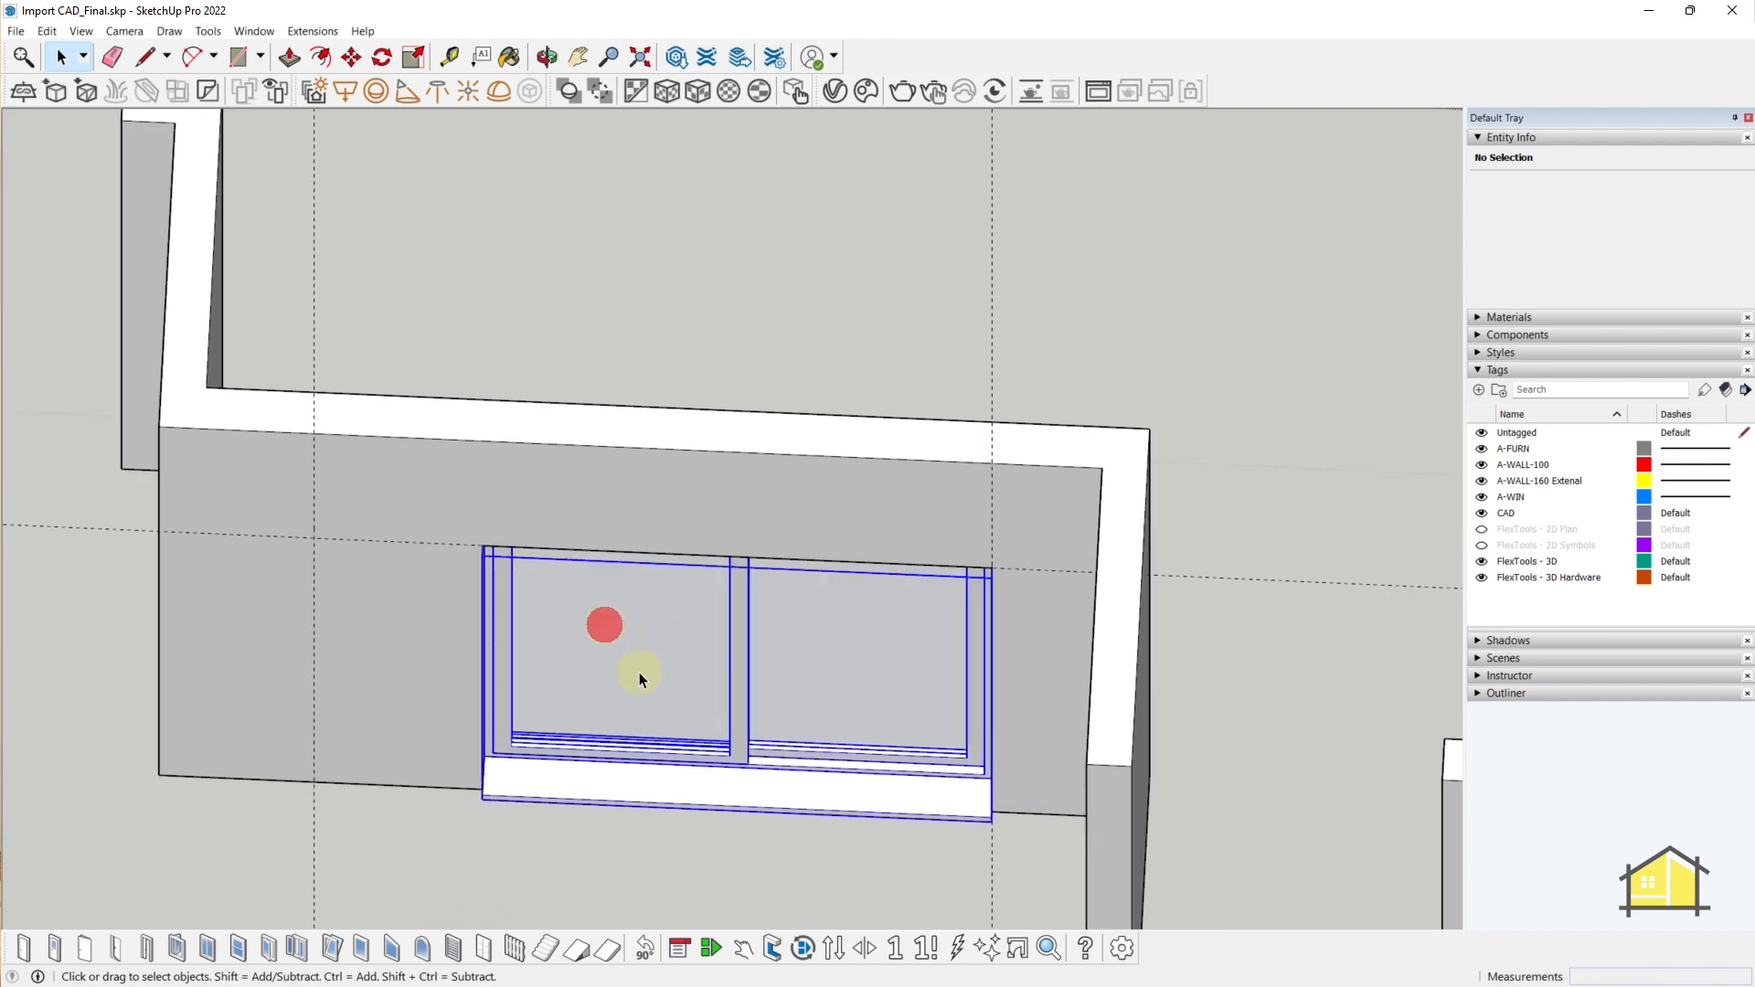
- Stretch the sliding window's left-middle grip until its left side meets the opening edge
middle_drag(639, 672, 469, 642)
key(s)
drag(452, 572, 247, 509)
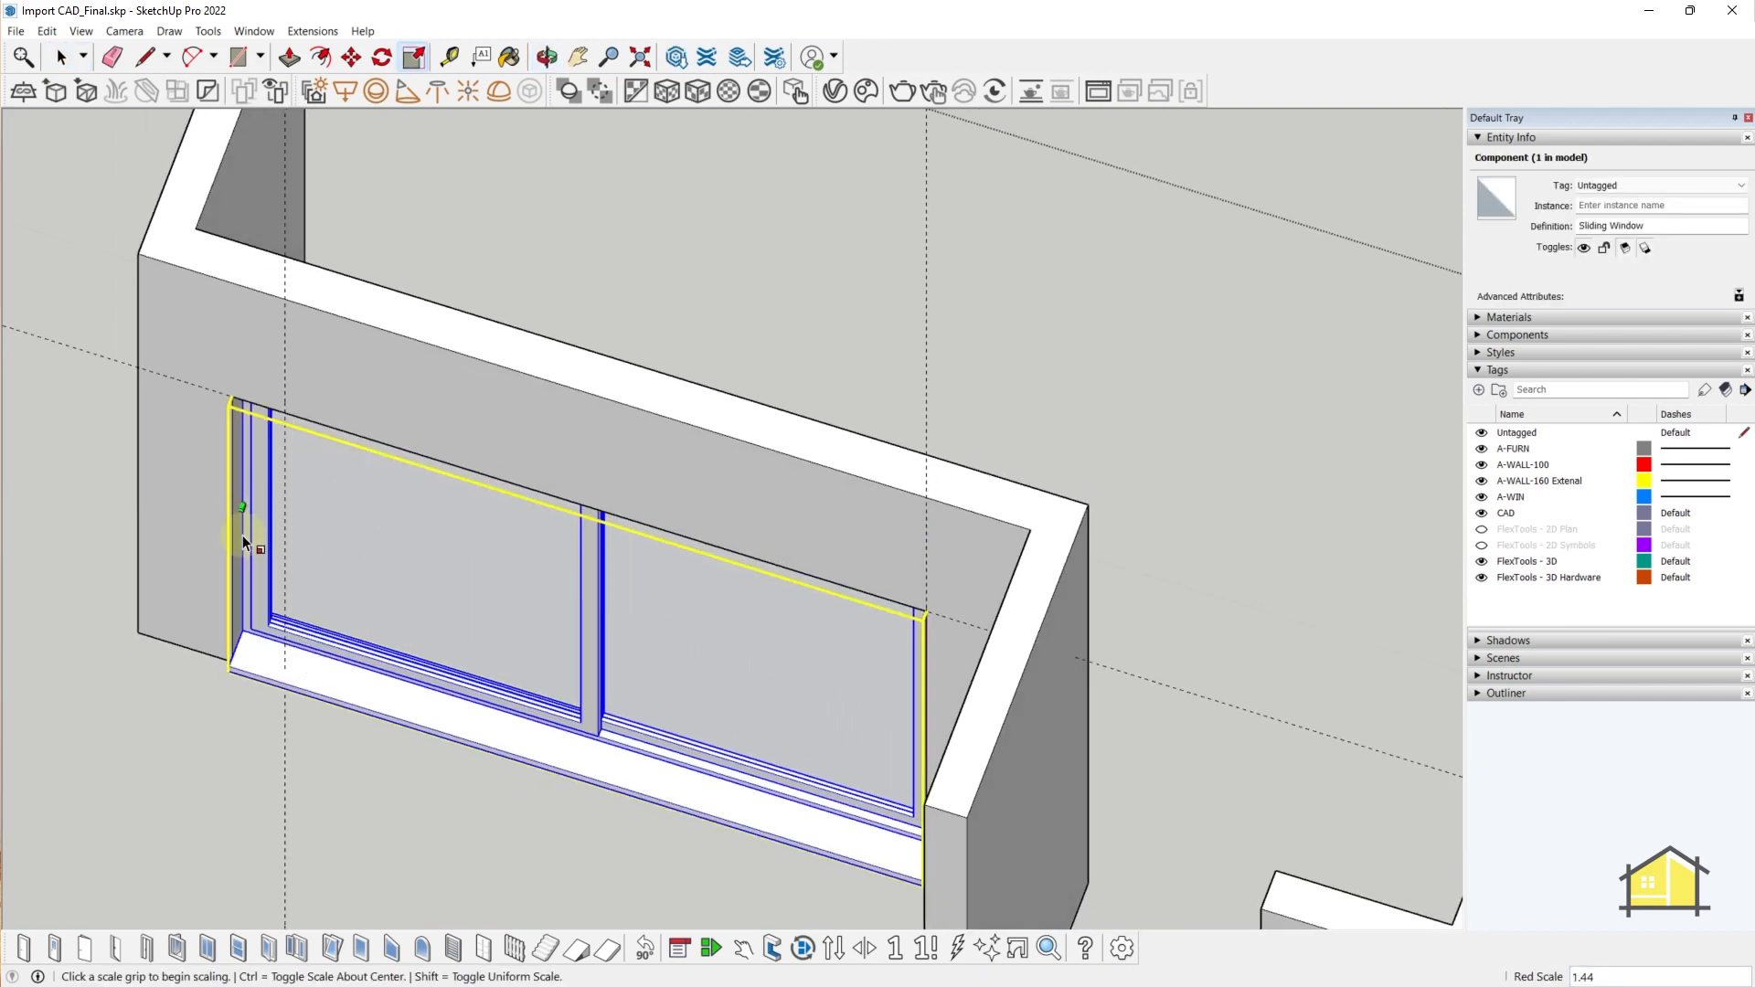
middle_drag(243, 534, 382, 434)
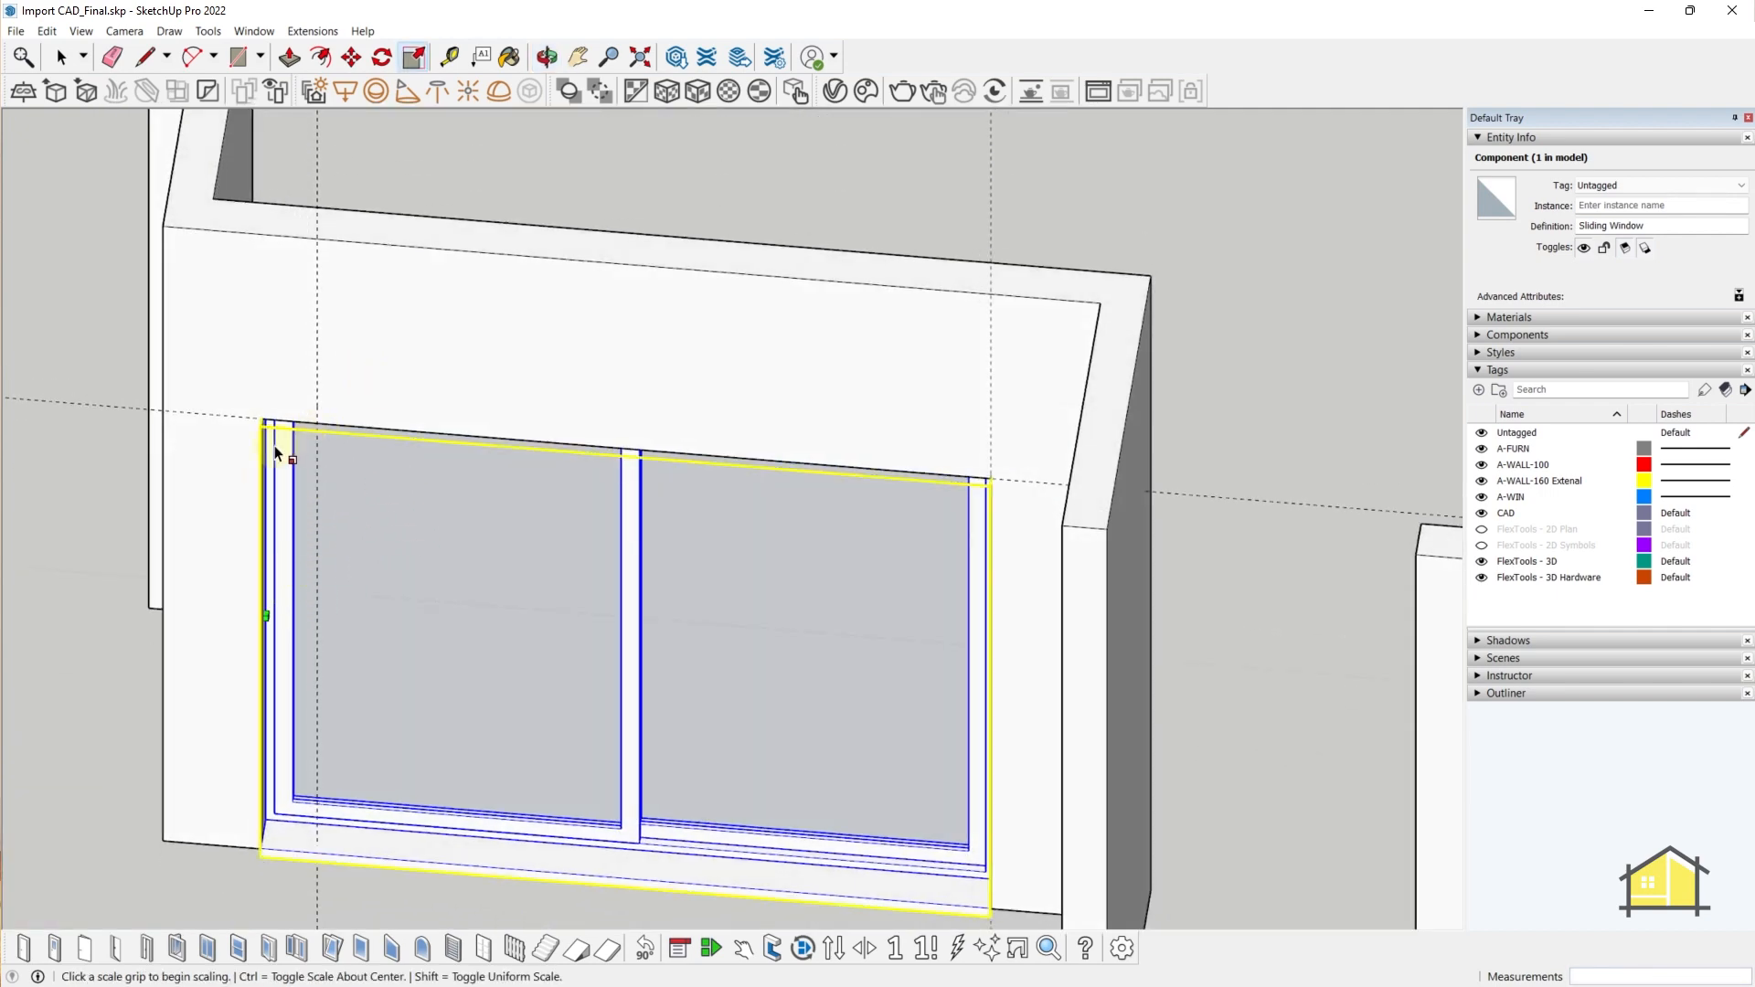
middle_drag(408, 556, 313, 607)
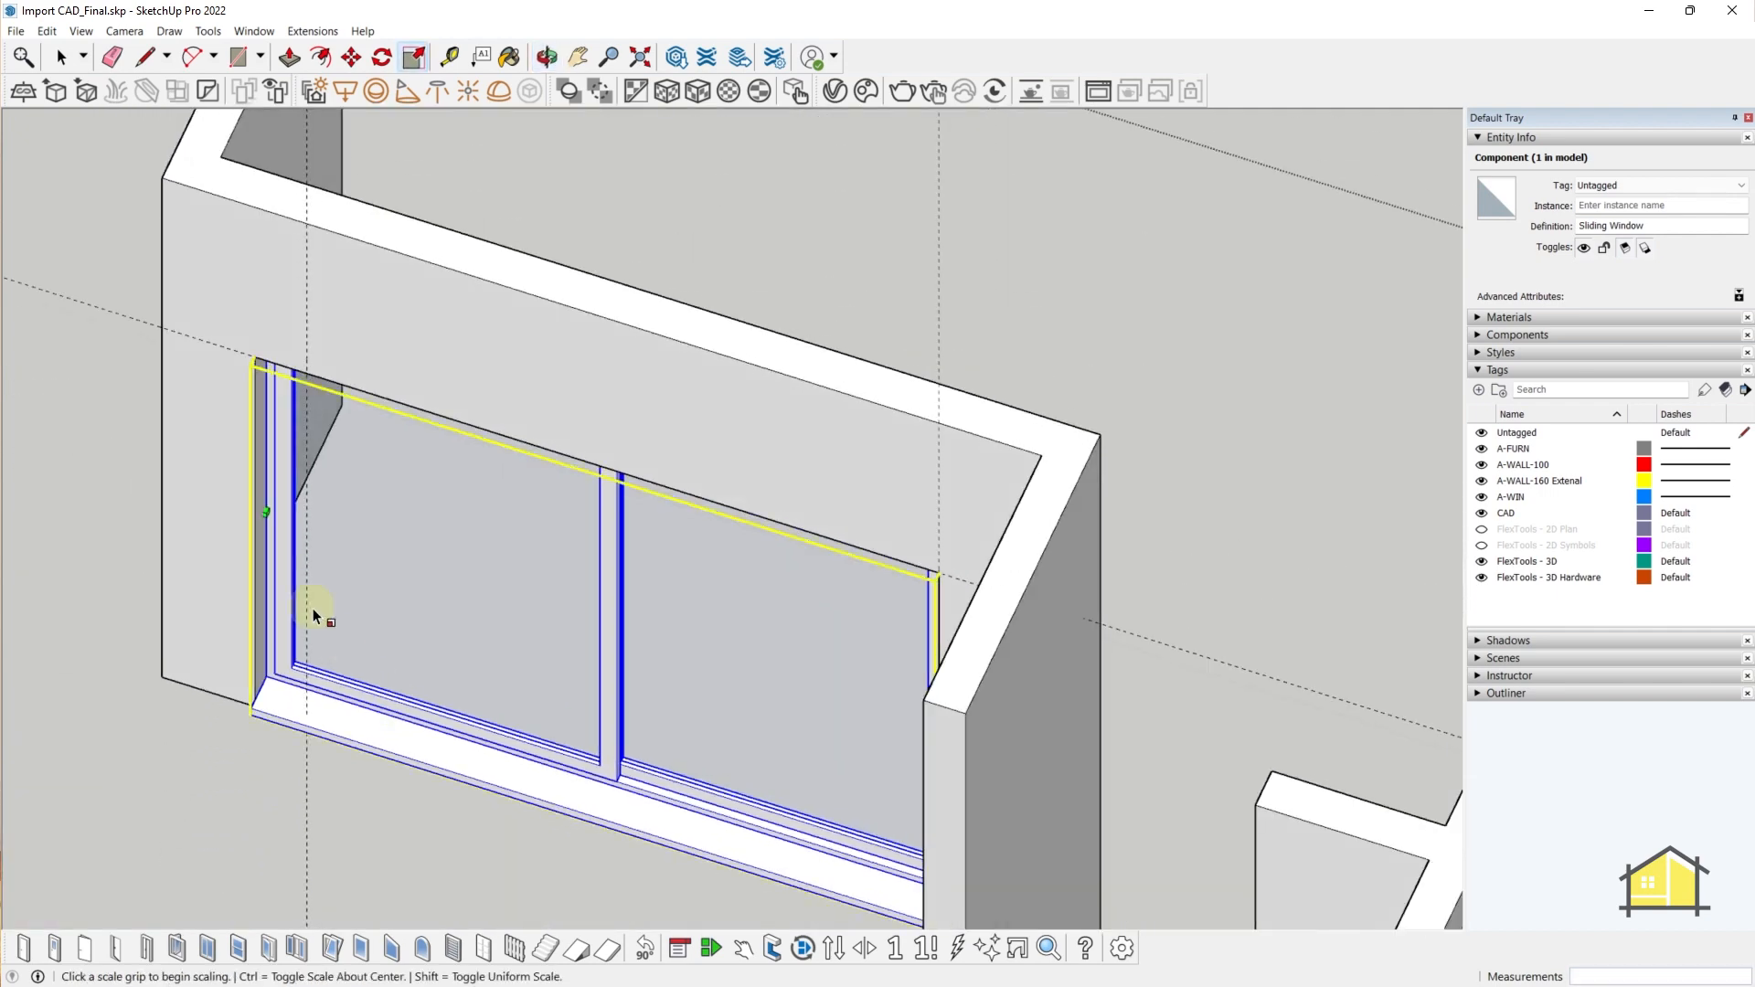
click(264, 511)
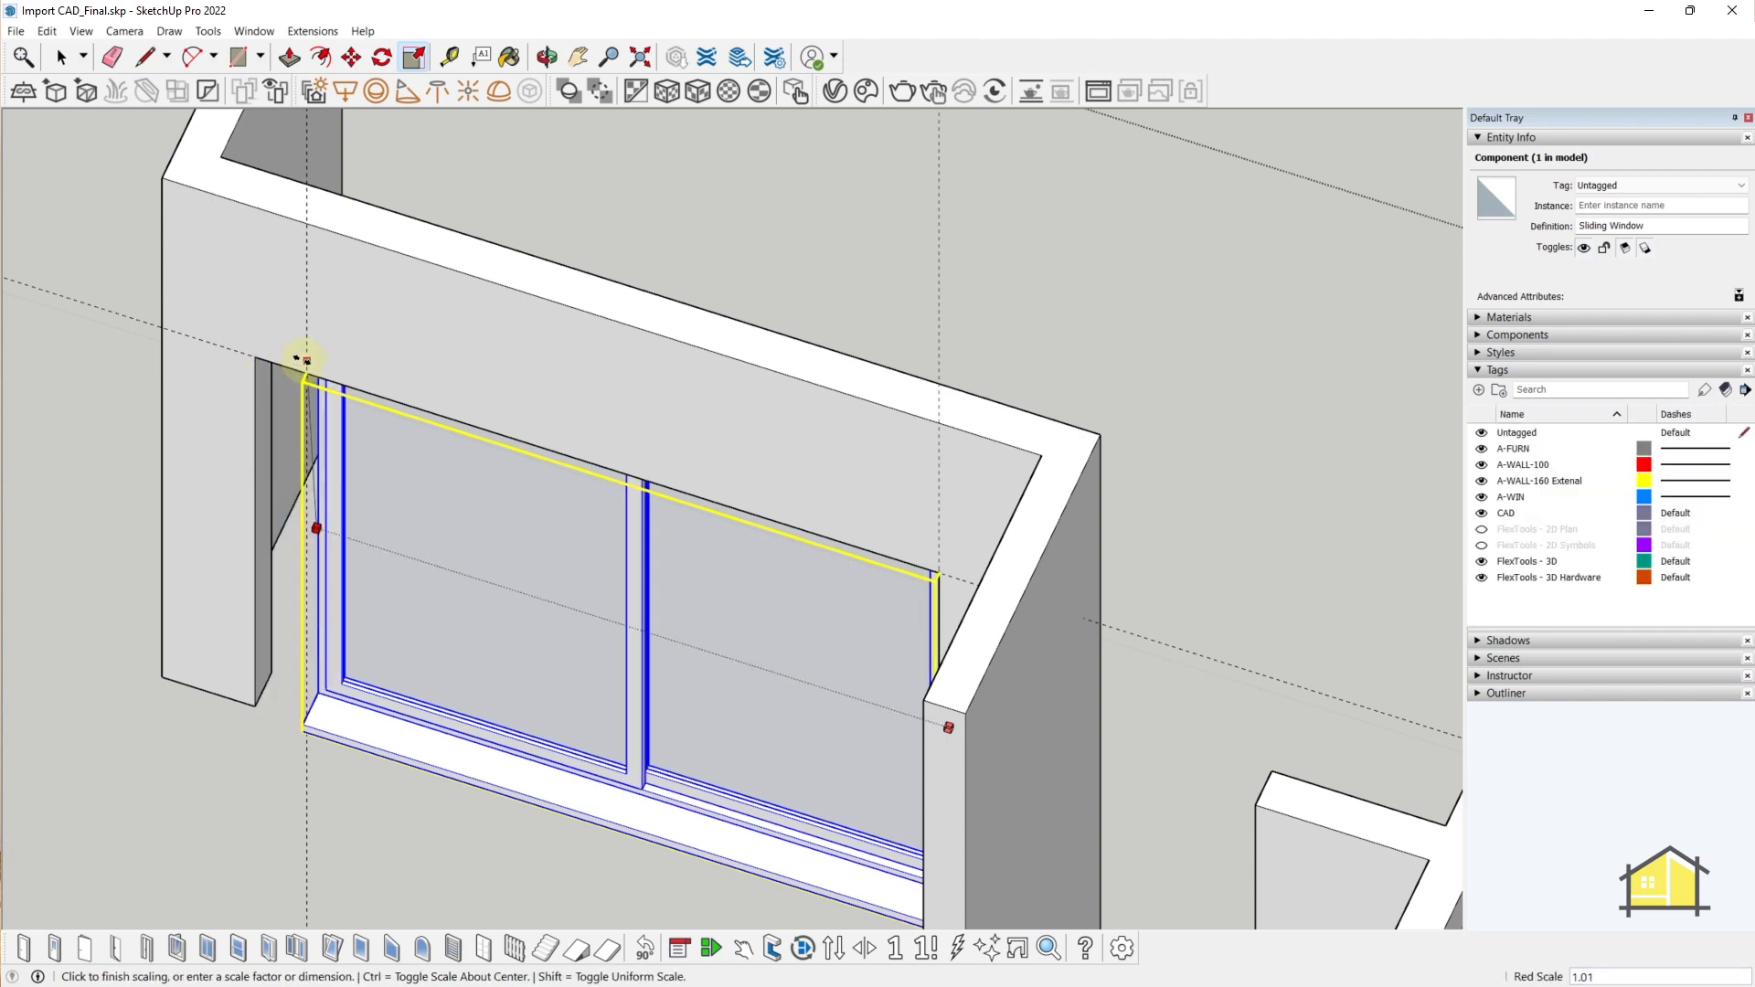
click(302, 219)
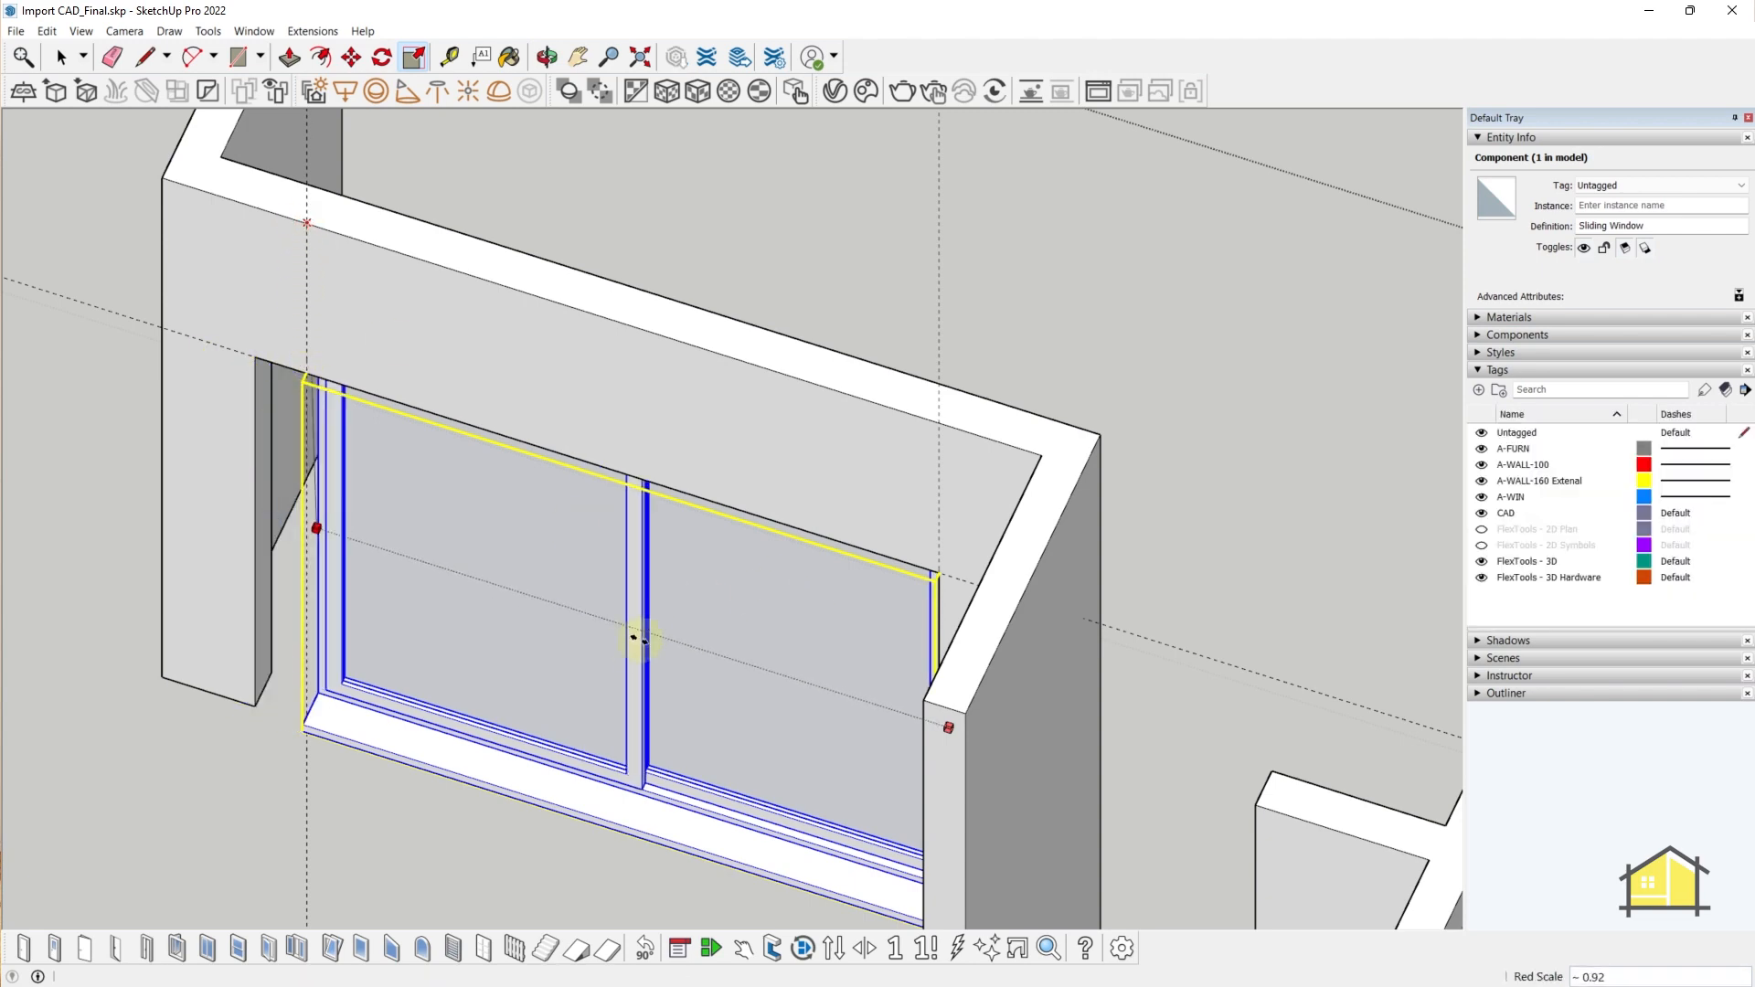
middle_drag(561, 661, 729, 618)
scroll(729, 618, down, 2)
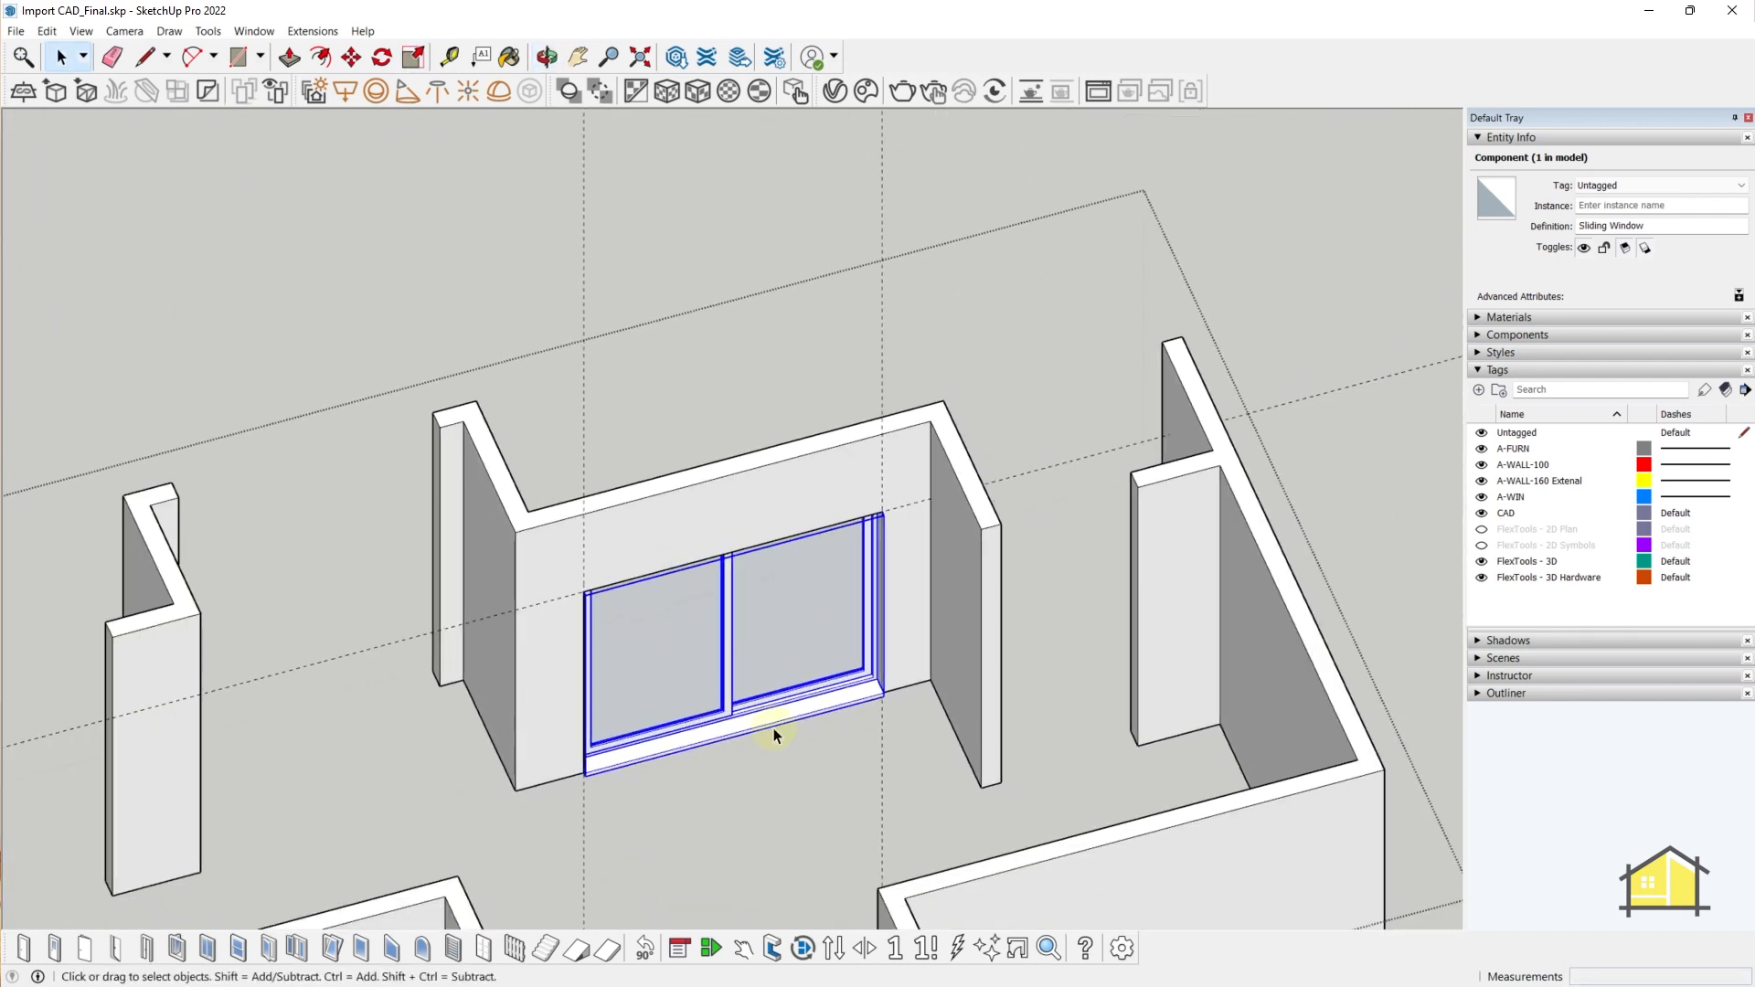
- Open the sliding window's FlexTools Component Options
middle_drag(775, 732, 532, 610)
scroll(532, 608, up, 3)
right_click(529, 613)
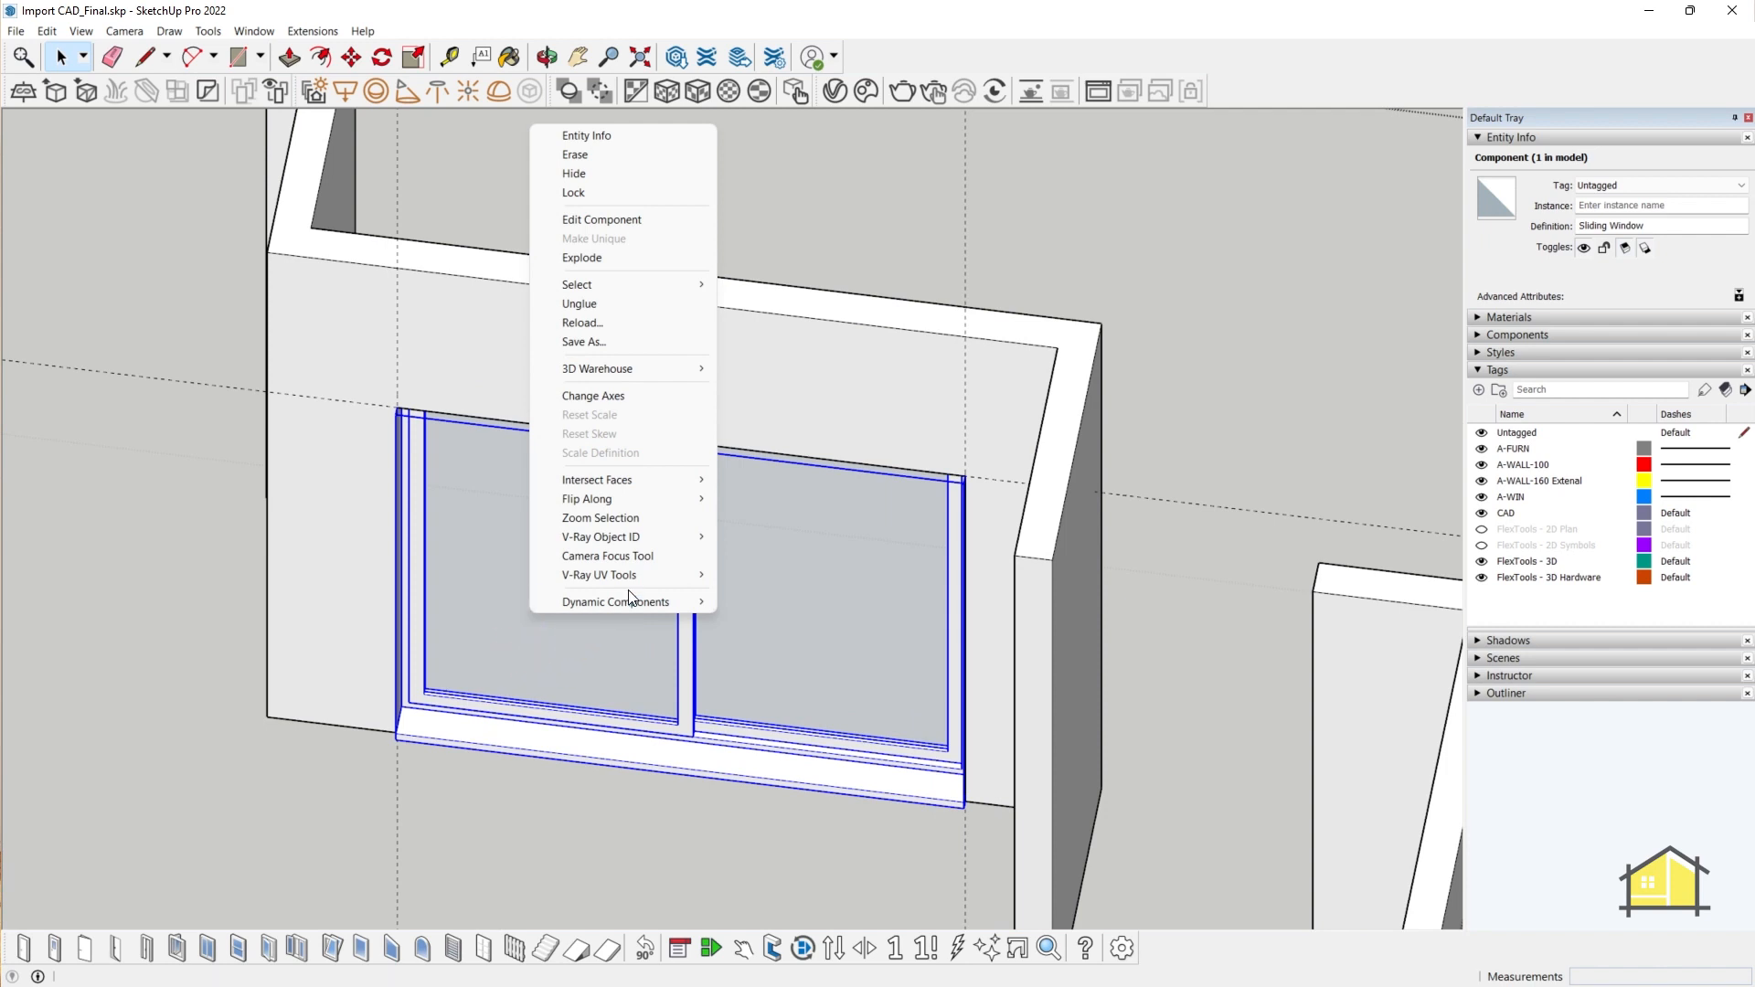
mouse_move(627, 600)
click(794, 606)
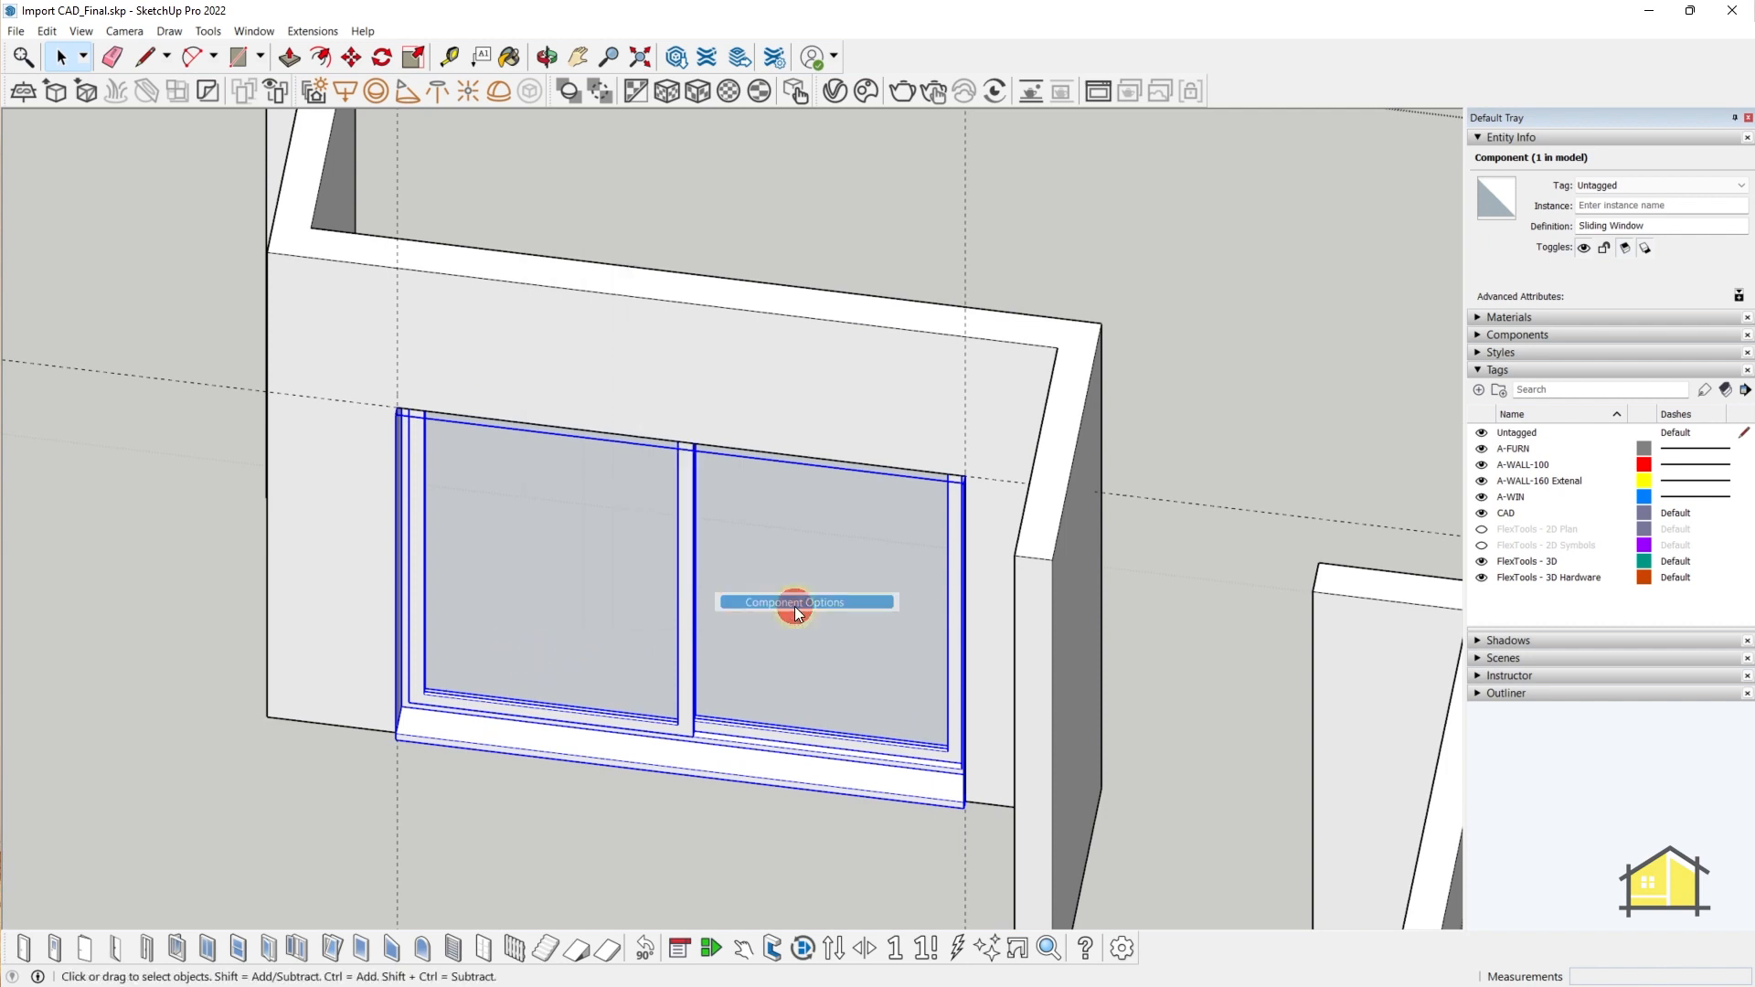
drag(1294, 432, 1293, 549)
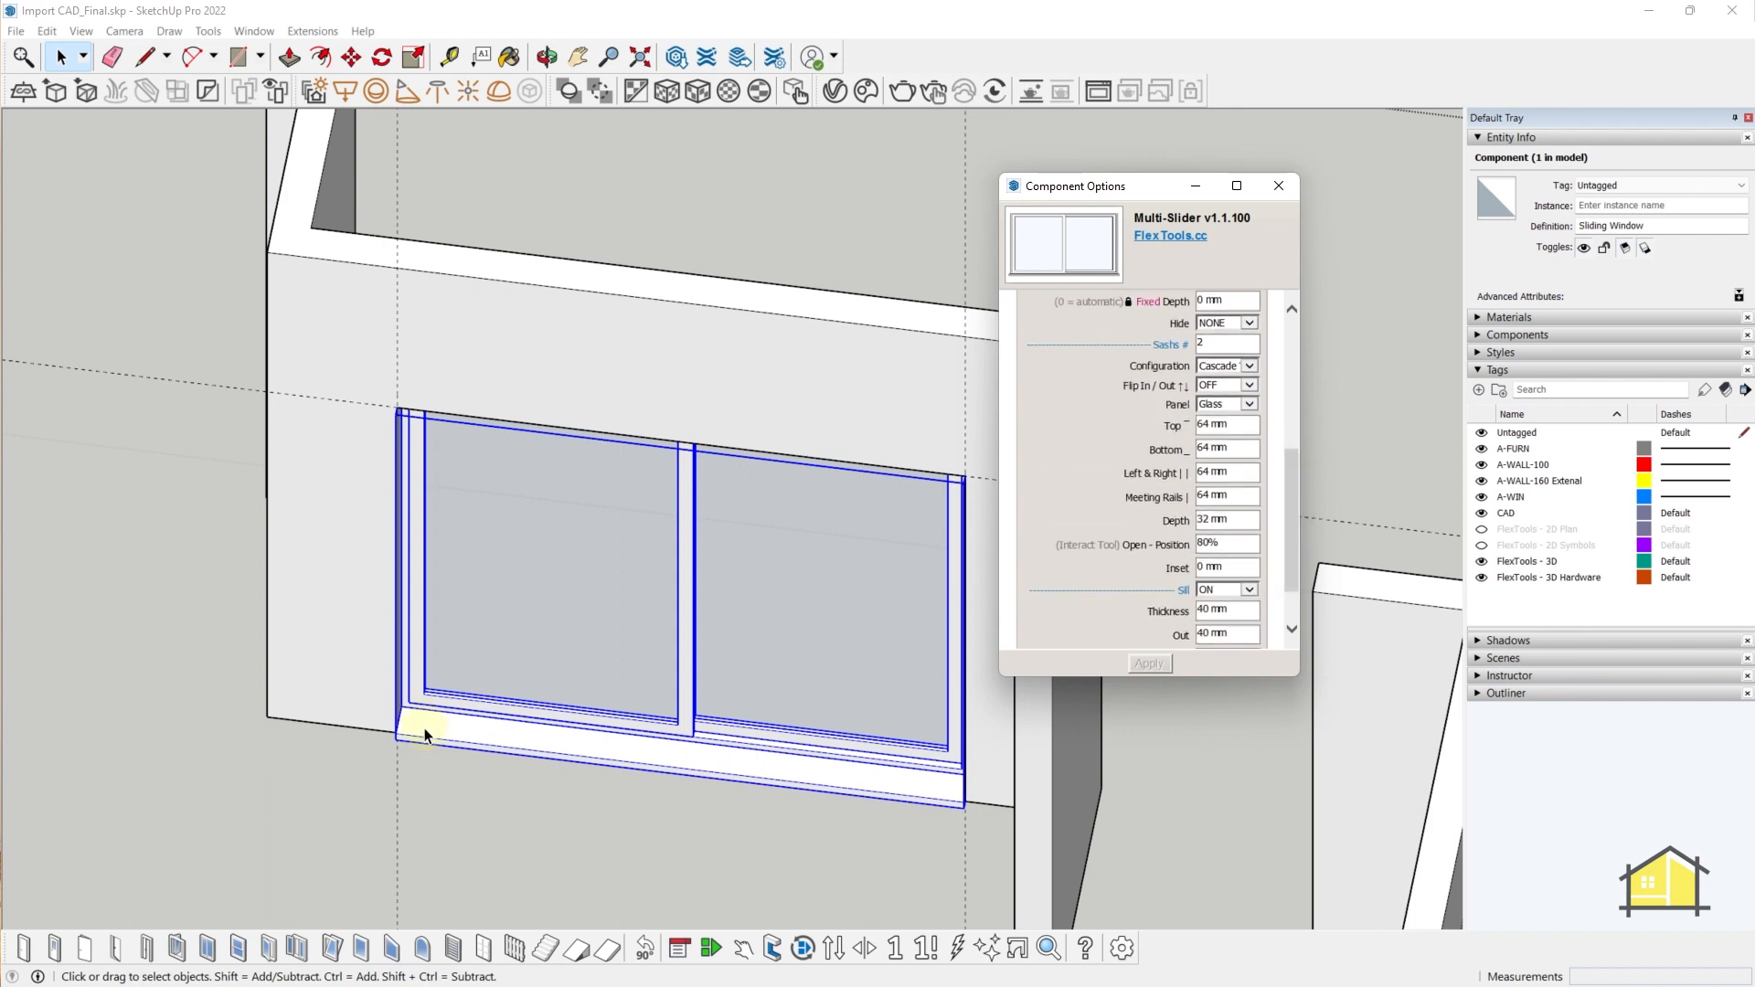
- Turn the window sill off and apply a 50 mm inset
click(1249, 591)
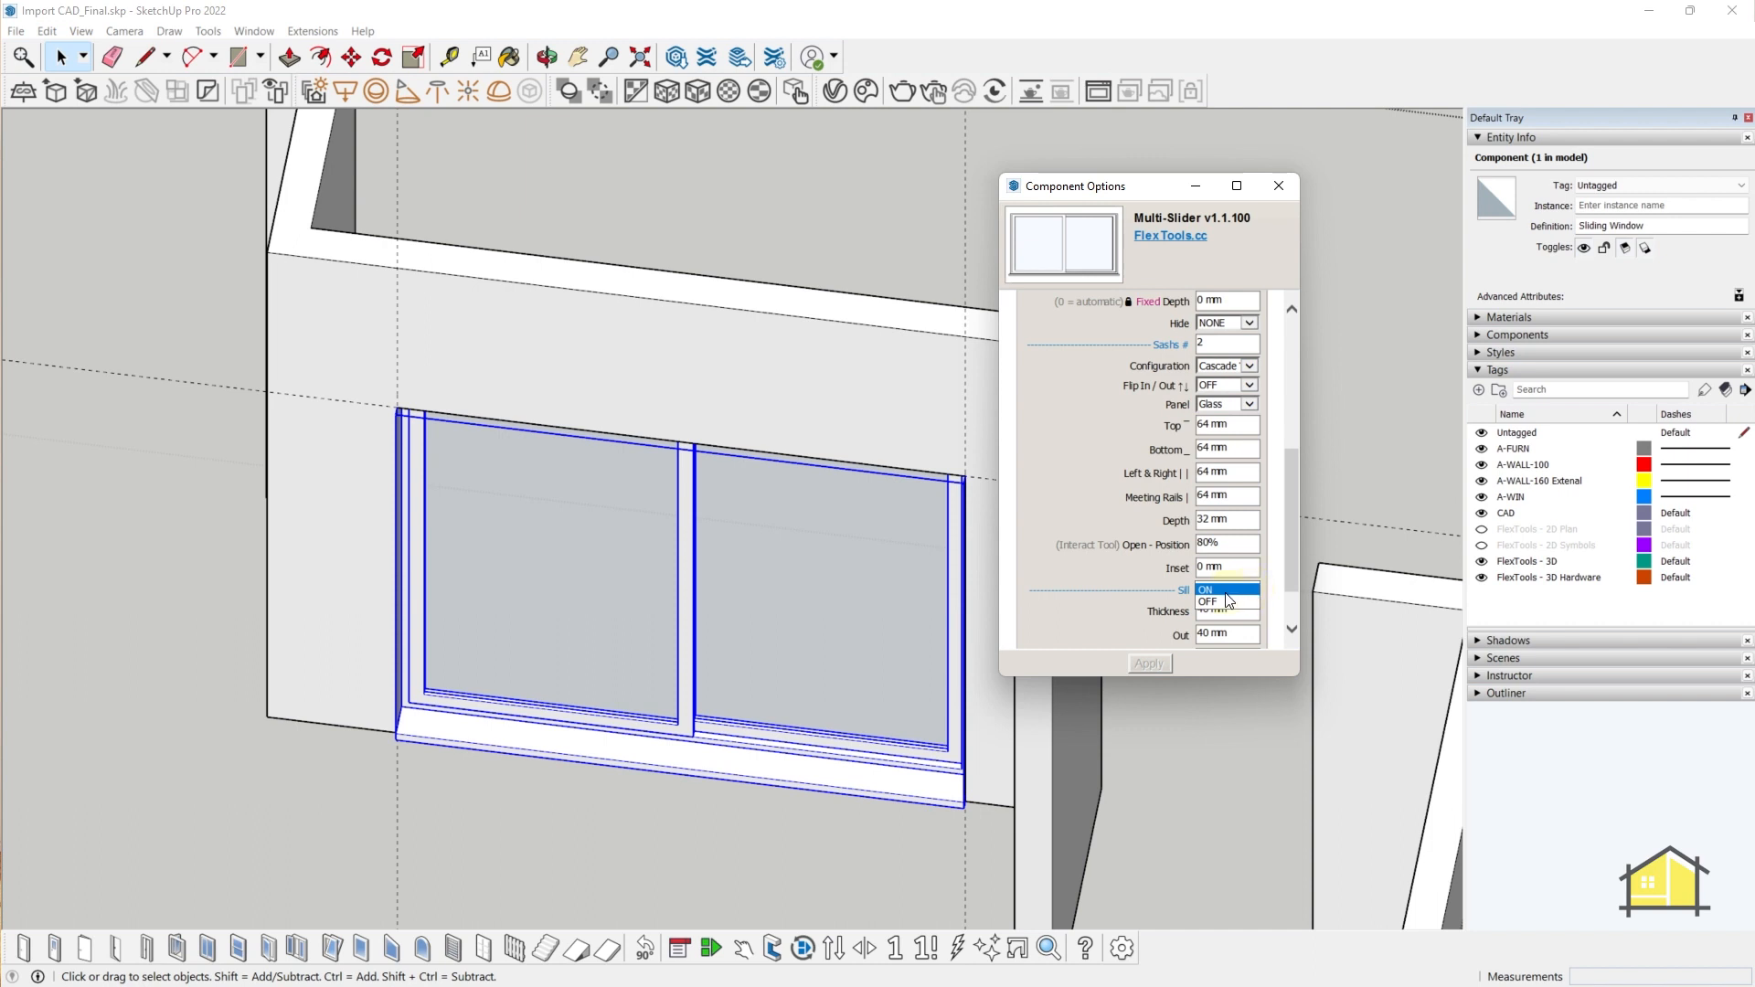
click(1211, 602)
click(1151, 663)
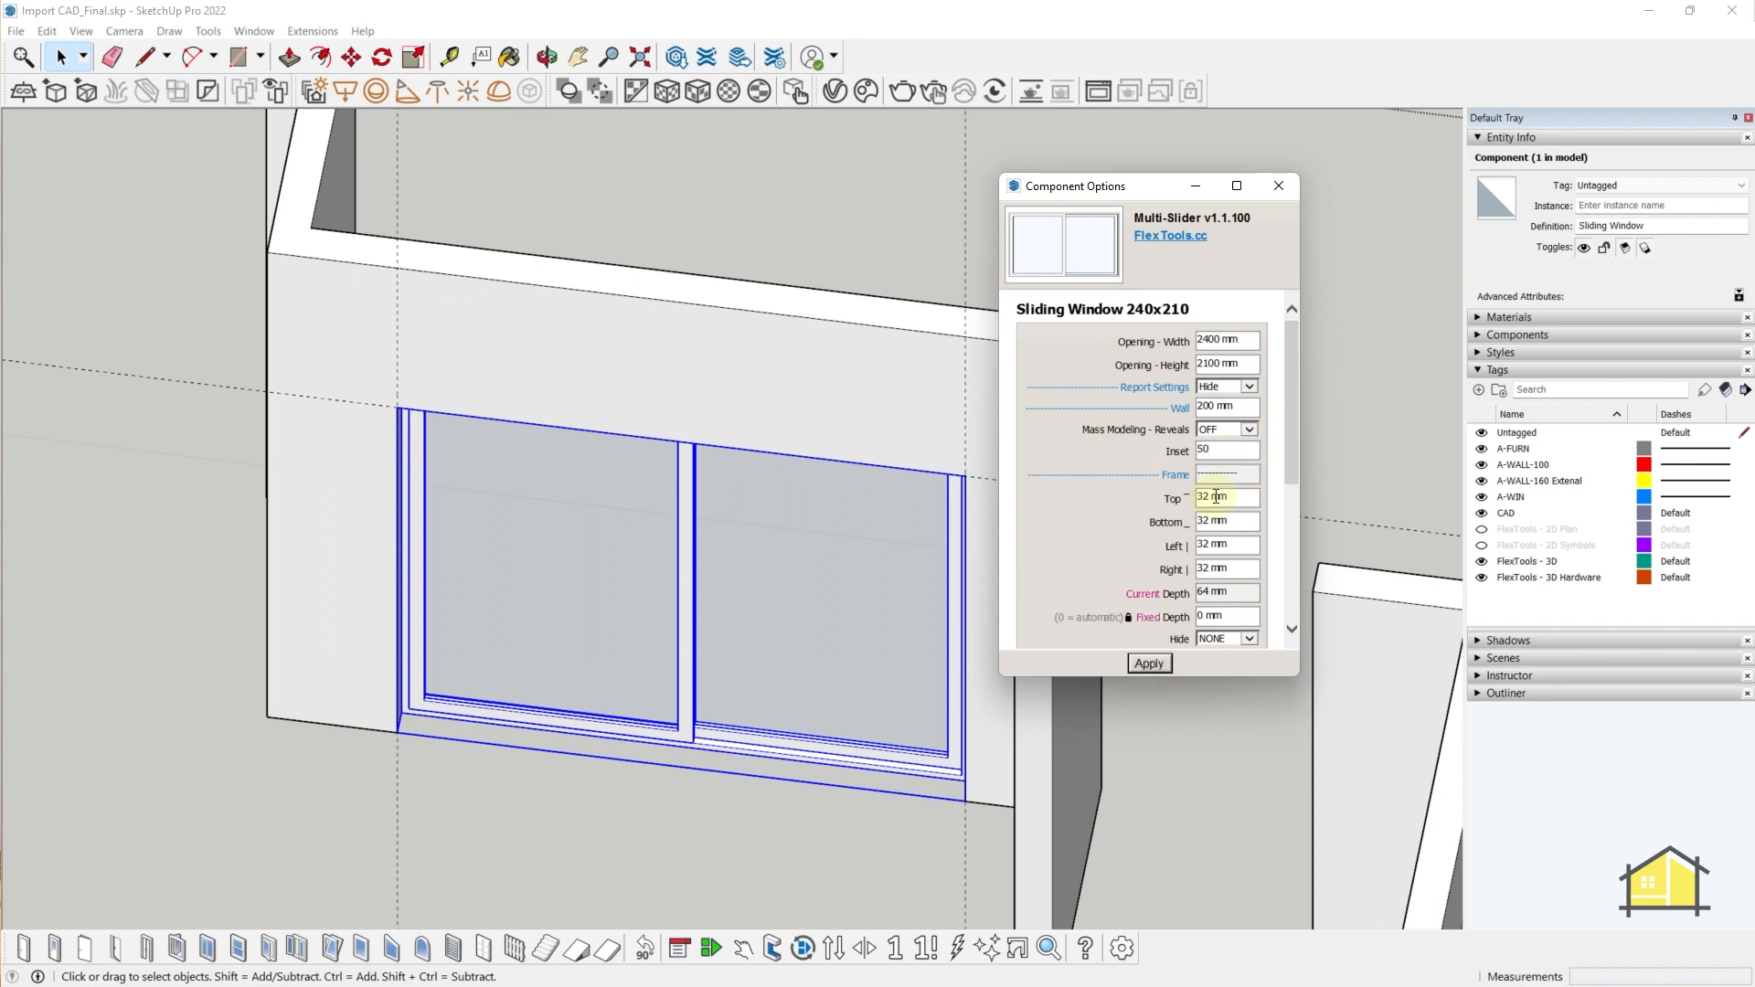
text(50)
click(1166, 667)
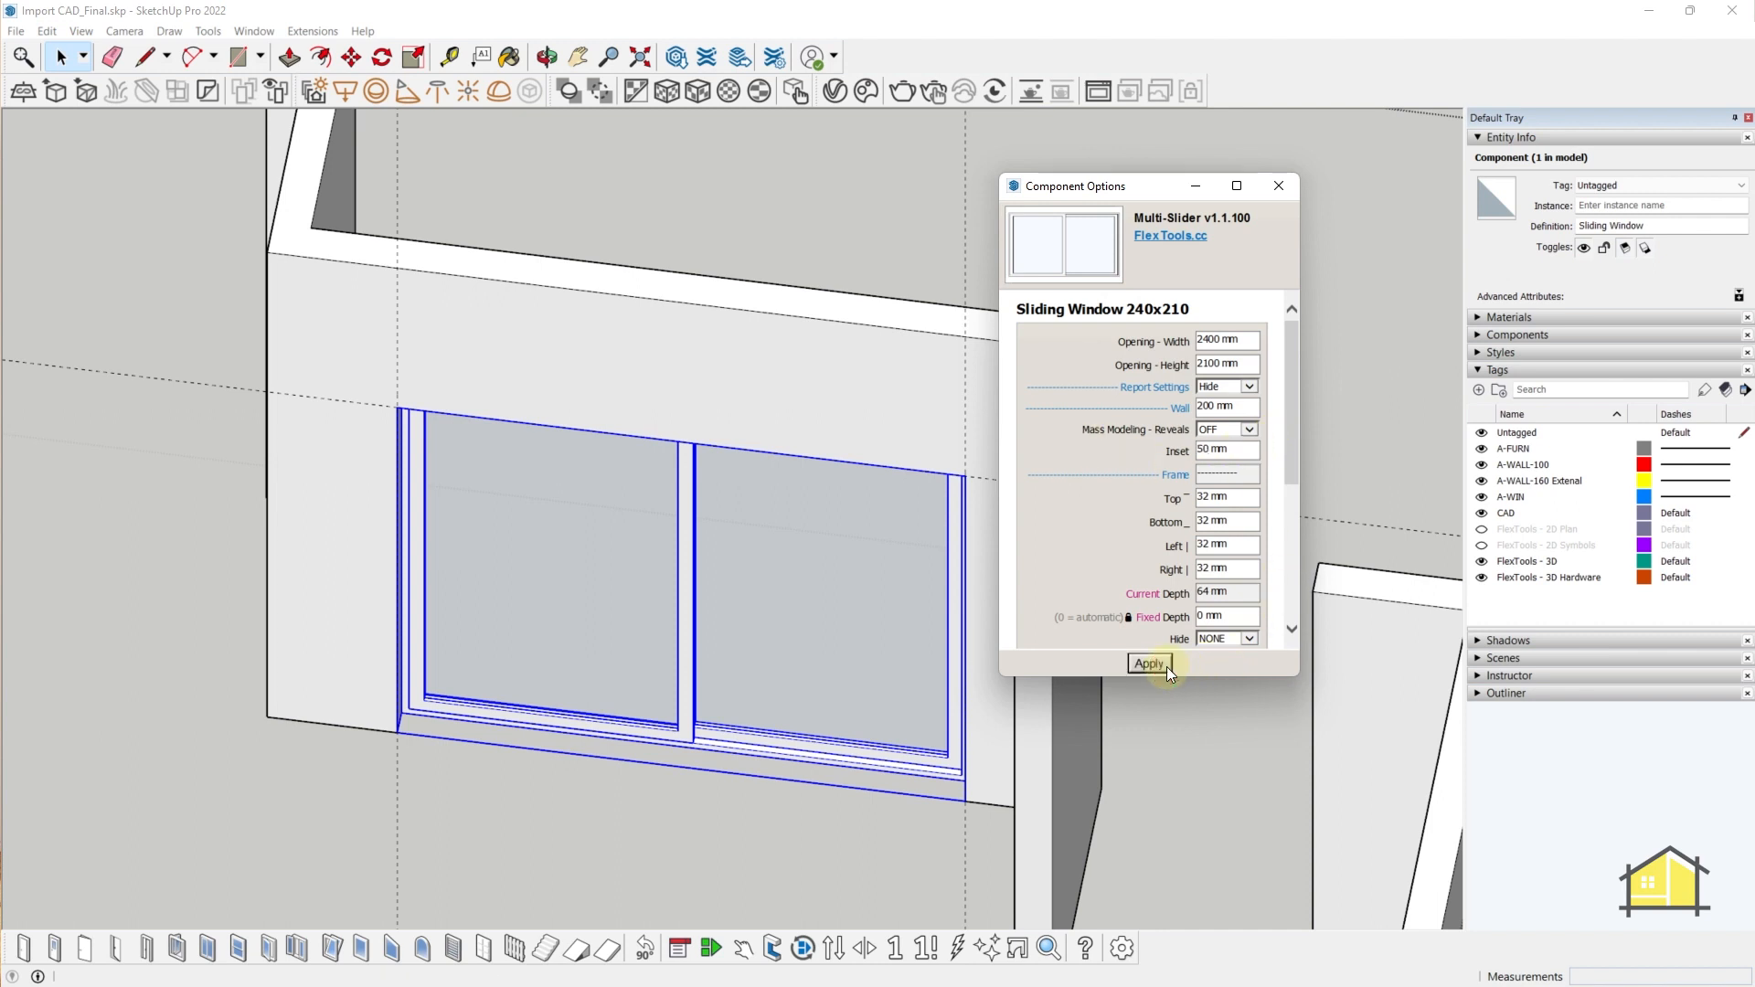
- Change the Wall thickness from 200 mm to 160 mm and apply
drag(1261, 399, 1102, 404)
click(1258, 408)
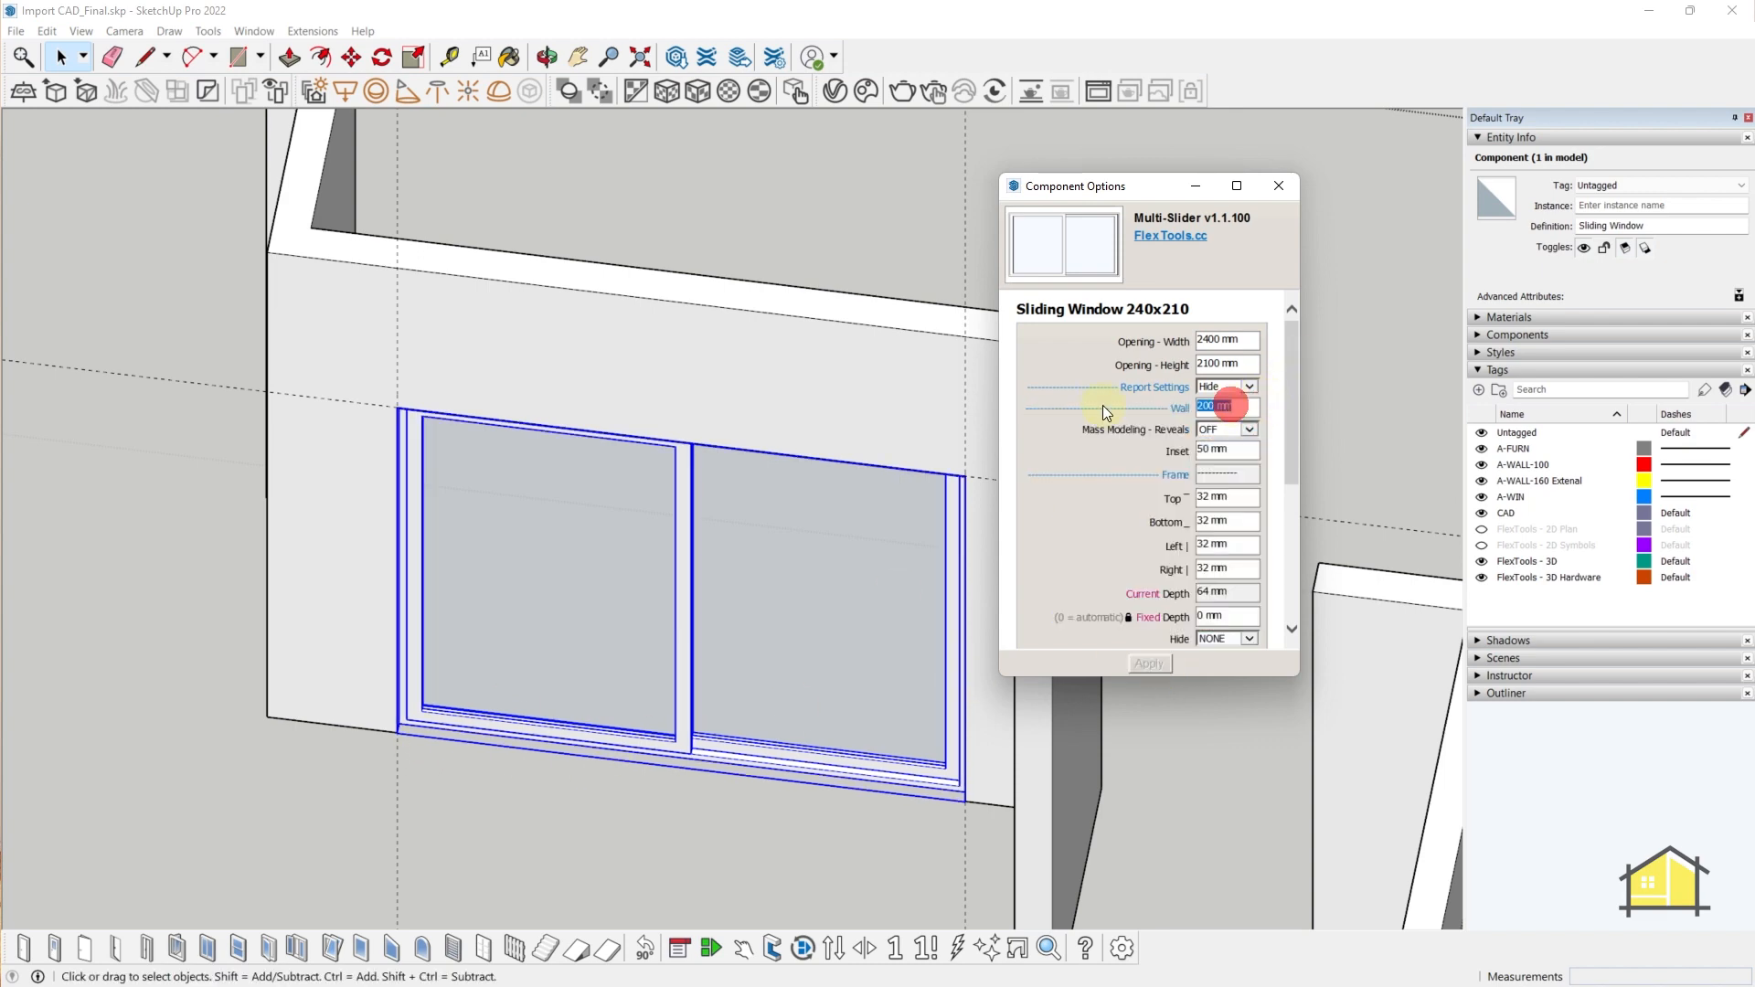
middle_drag(576, 521, 384, 576)
click(1241, 405)
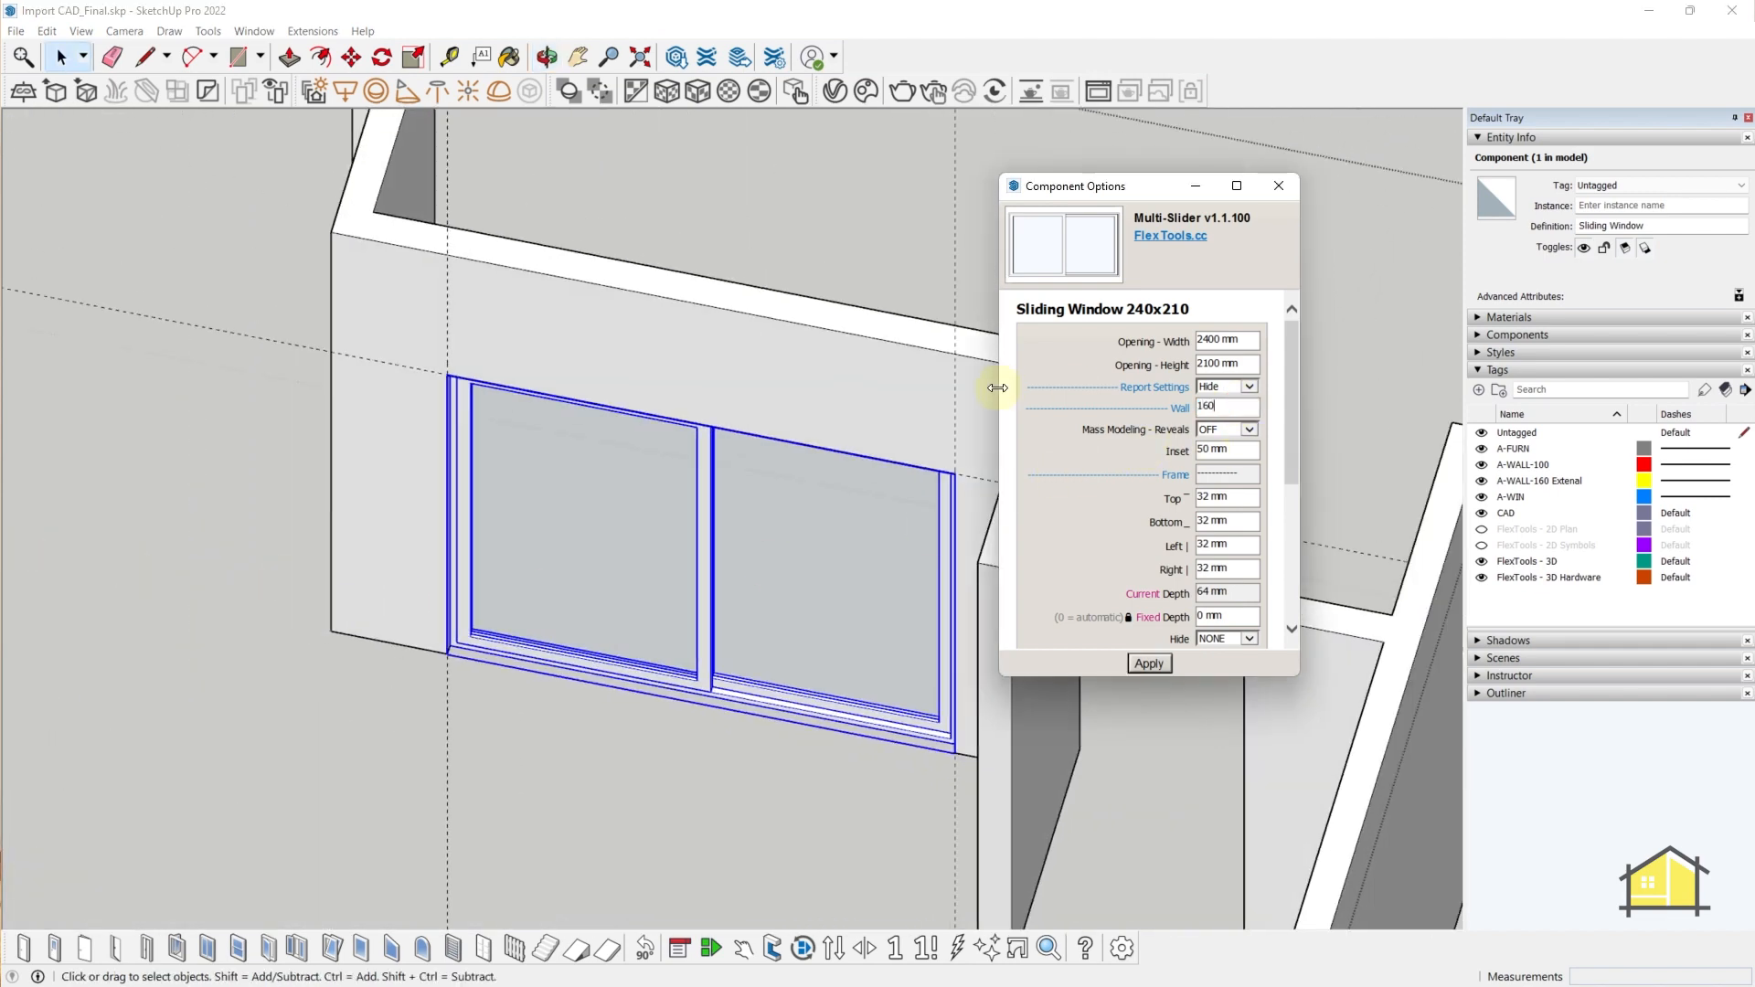
click(1160, 661)
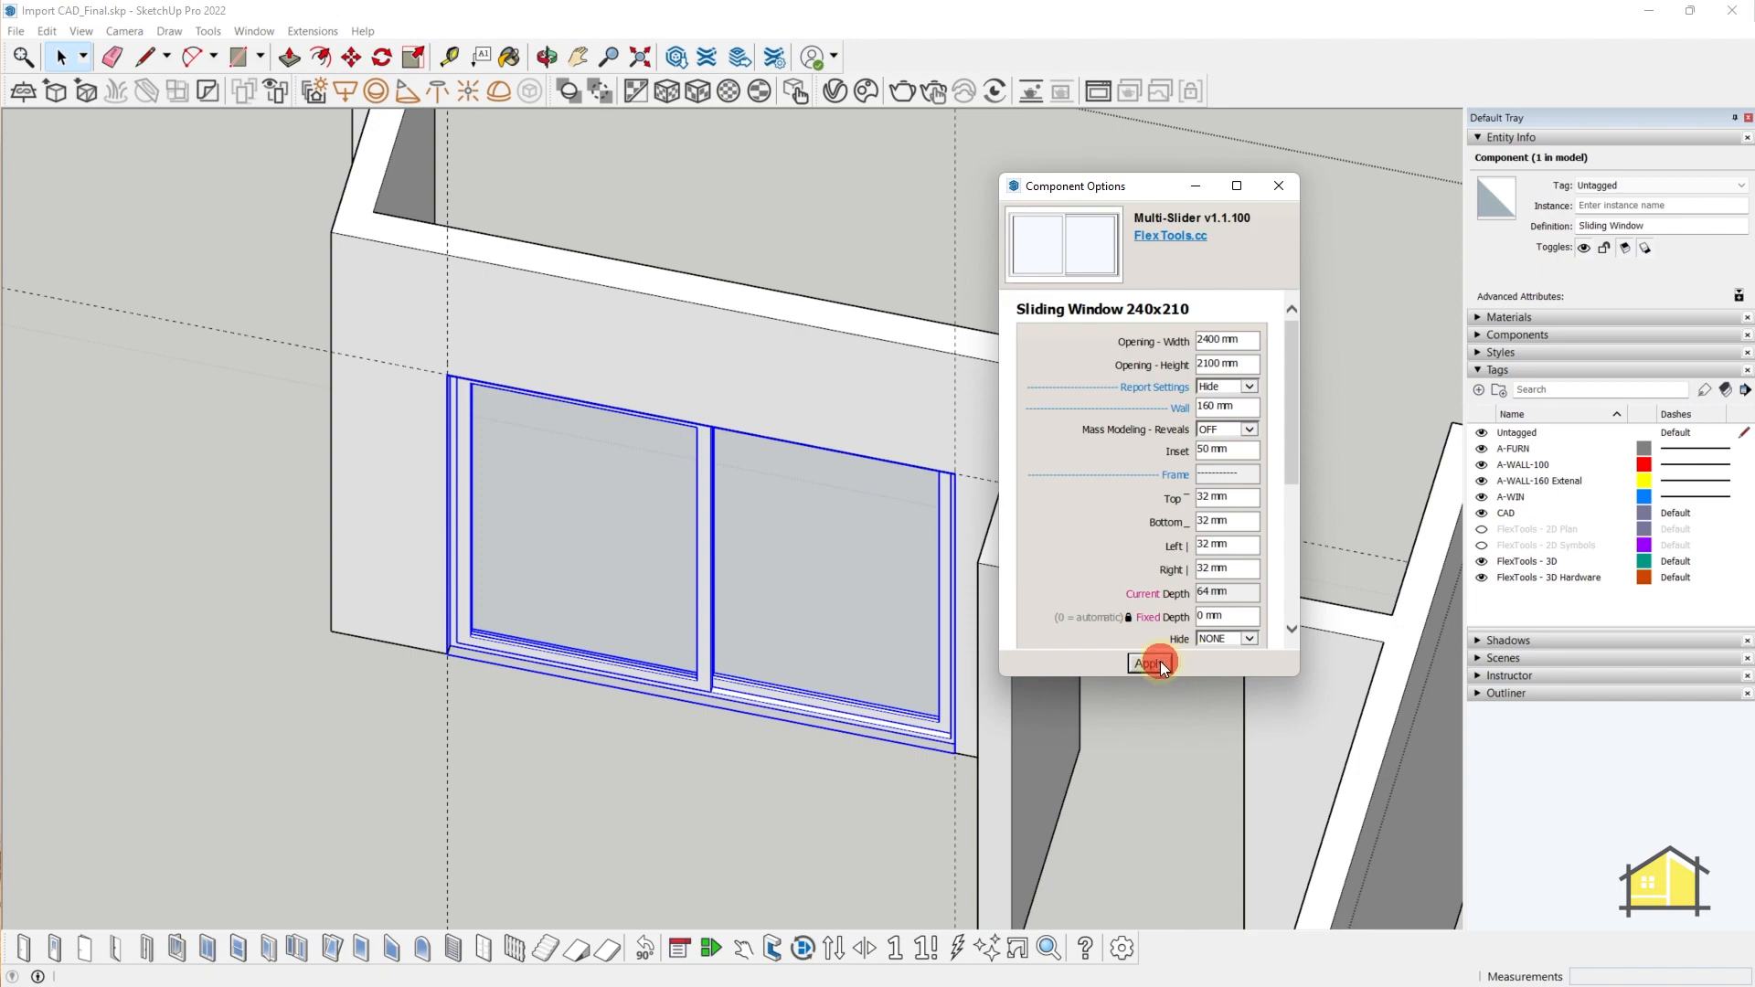
- Apply three sashes, then settle on two sashes for the 2400 × 2100 mm window
middle_drag(1160, 658, 647, 690)
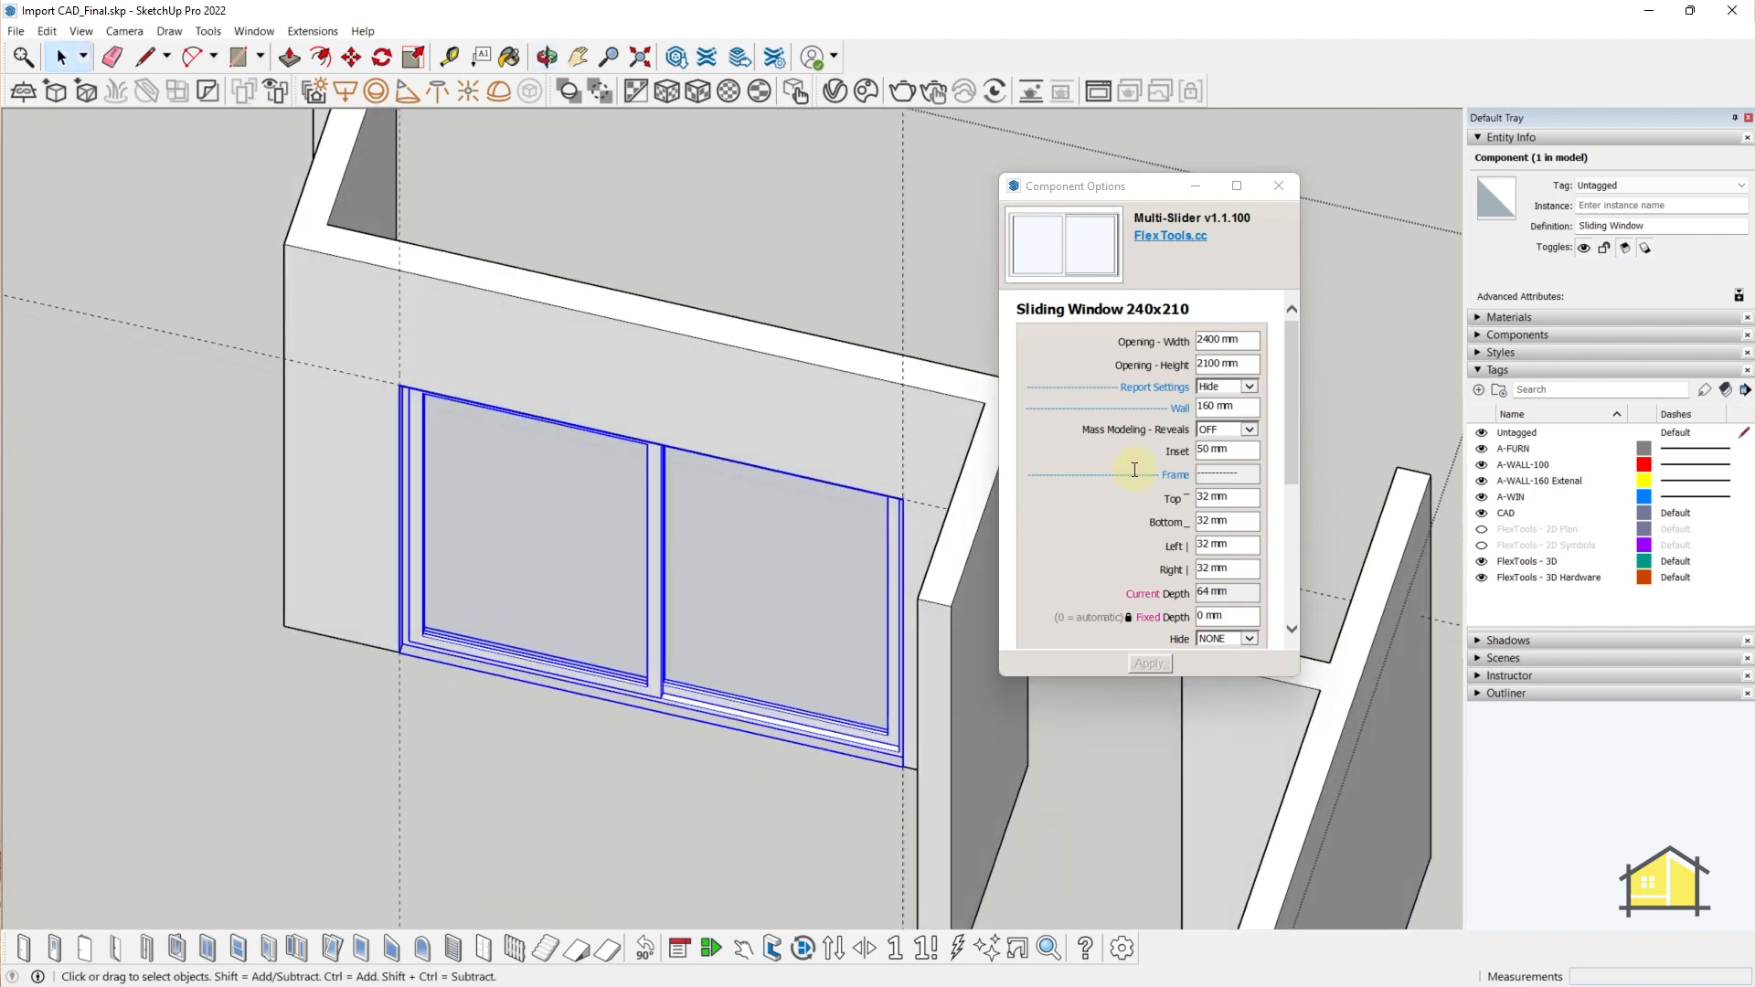
scroll(1280, 365, down, 5)
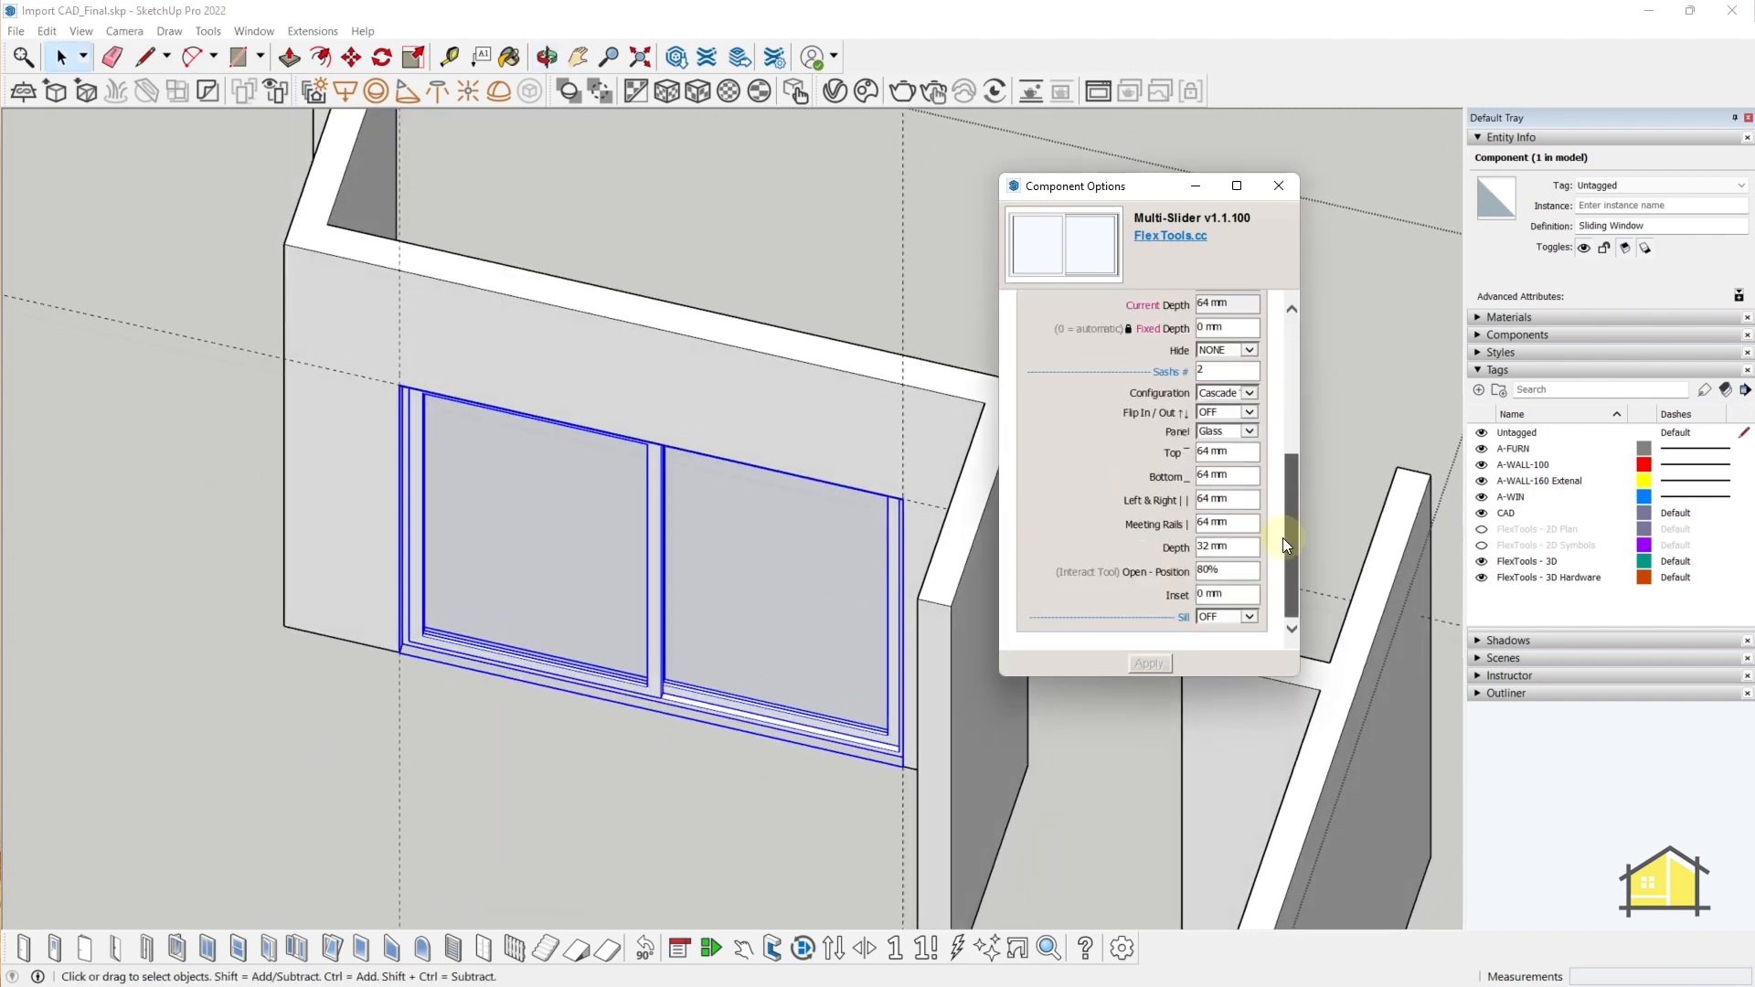
drag(1283, 537, 1289, 457)
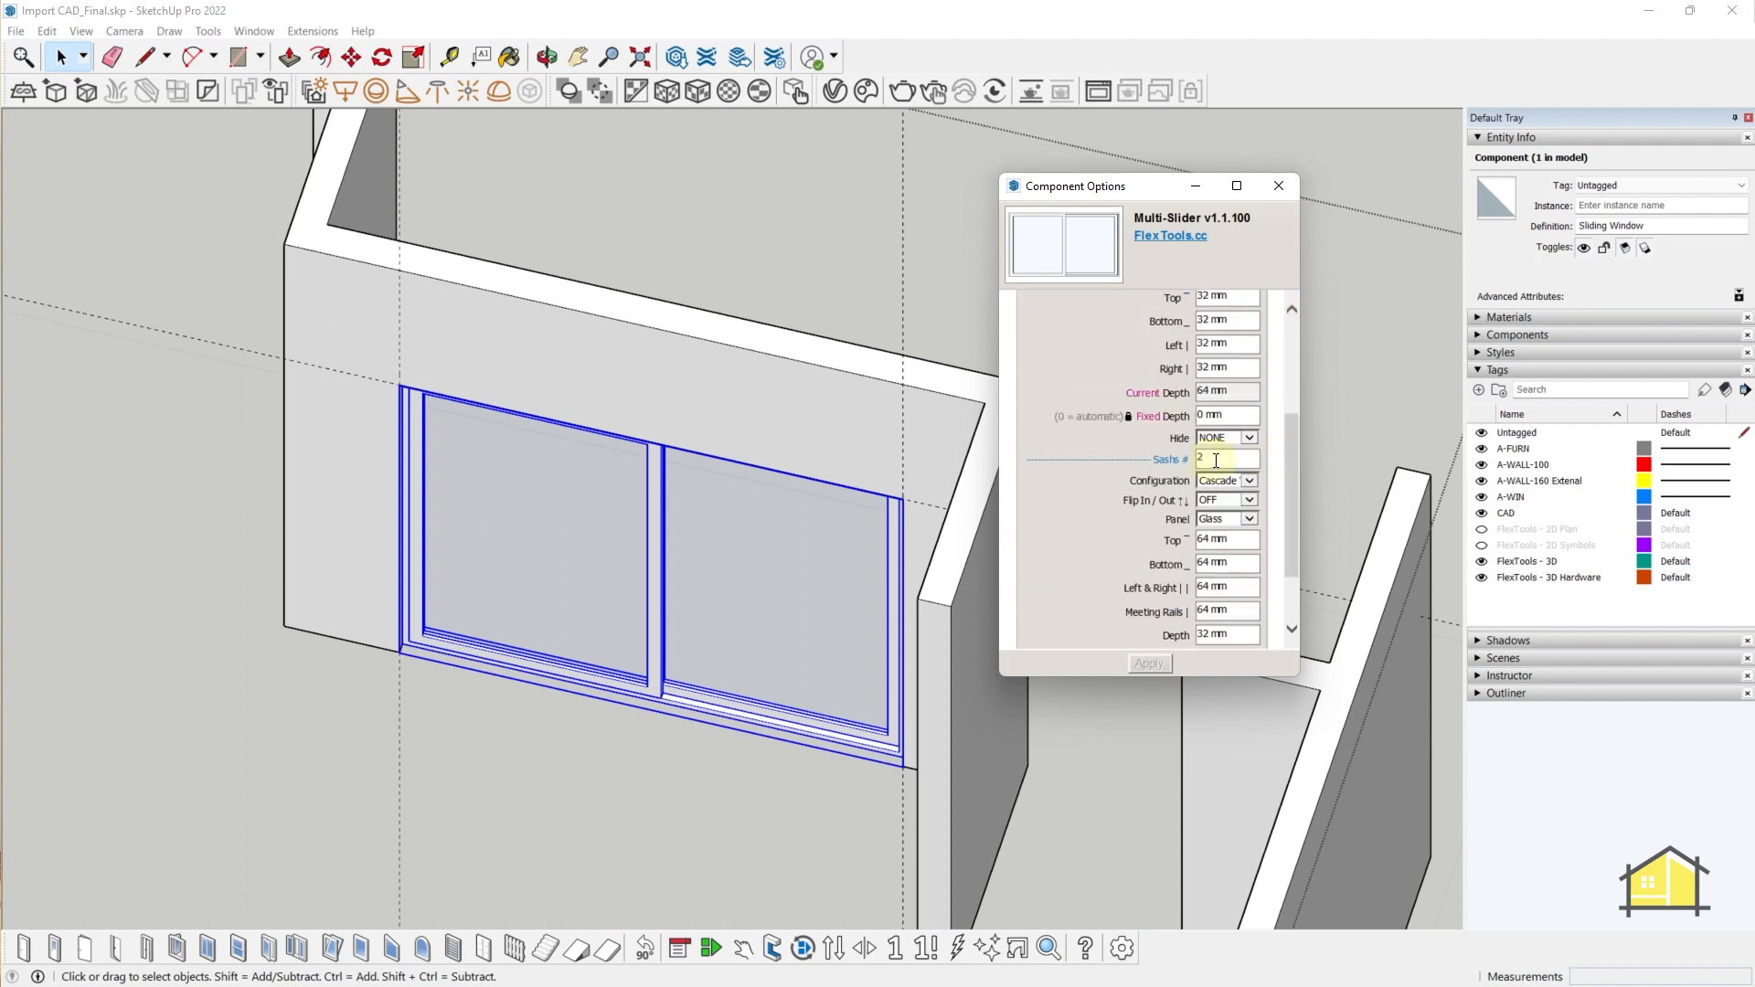
click(1137, 664)
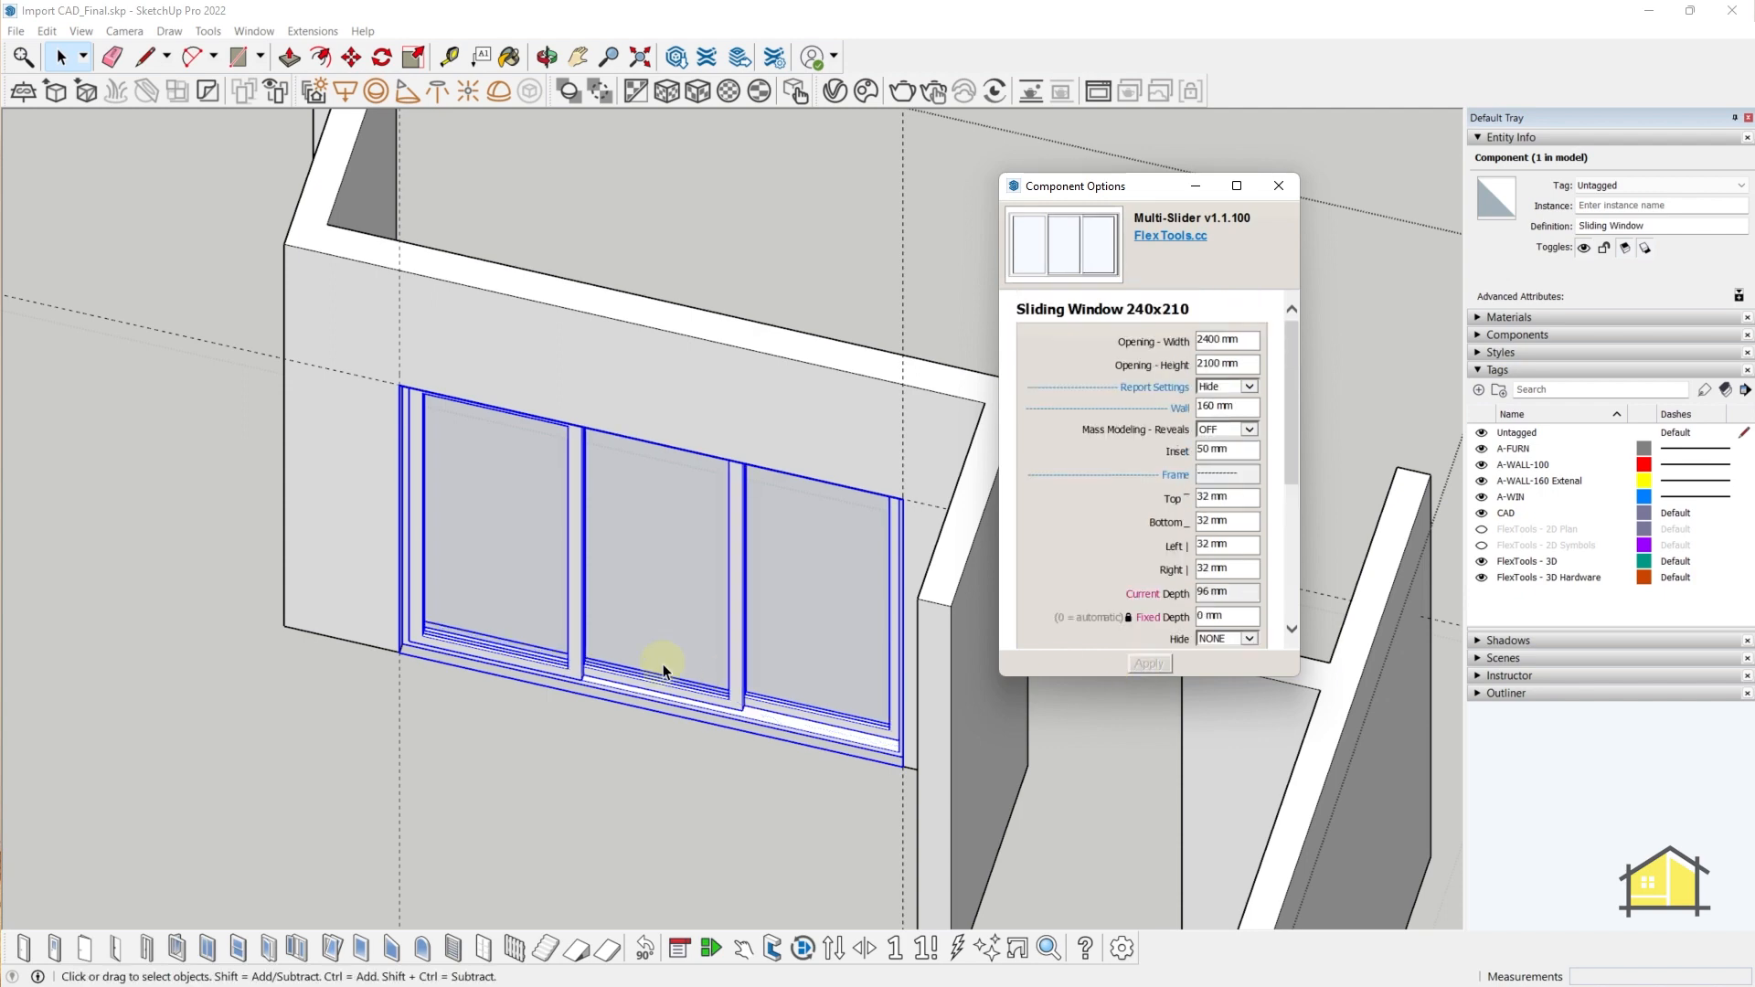
middle_drag(658, 607, 1088, 526)
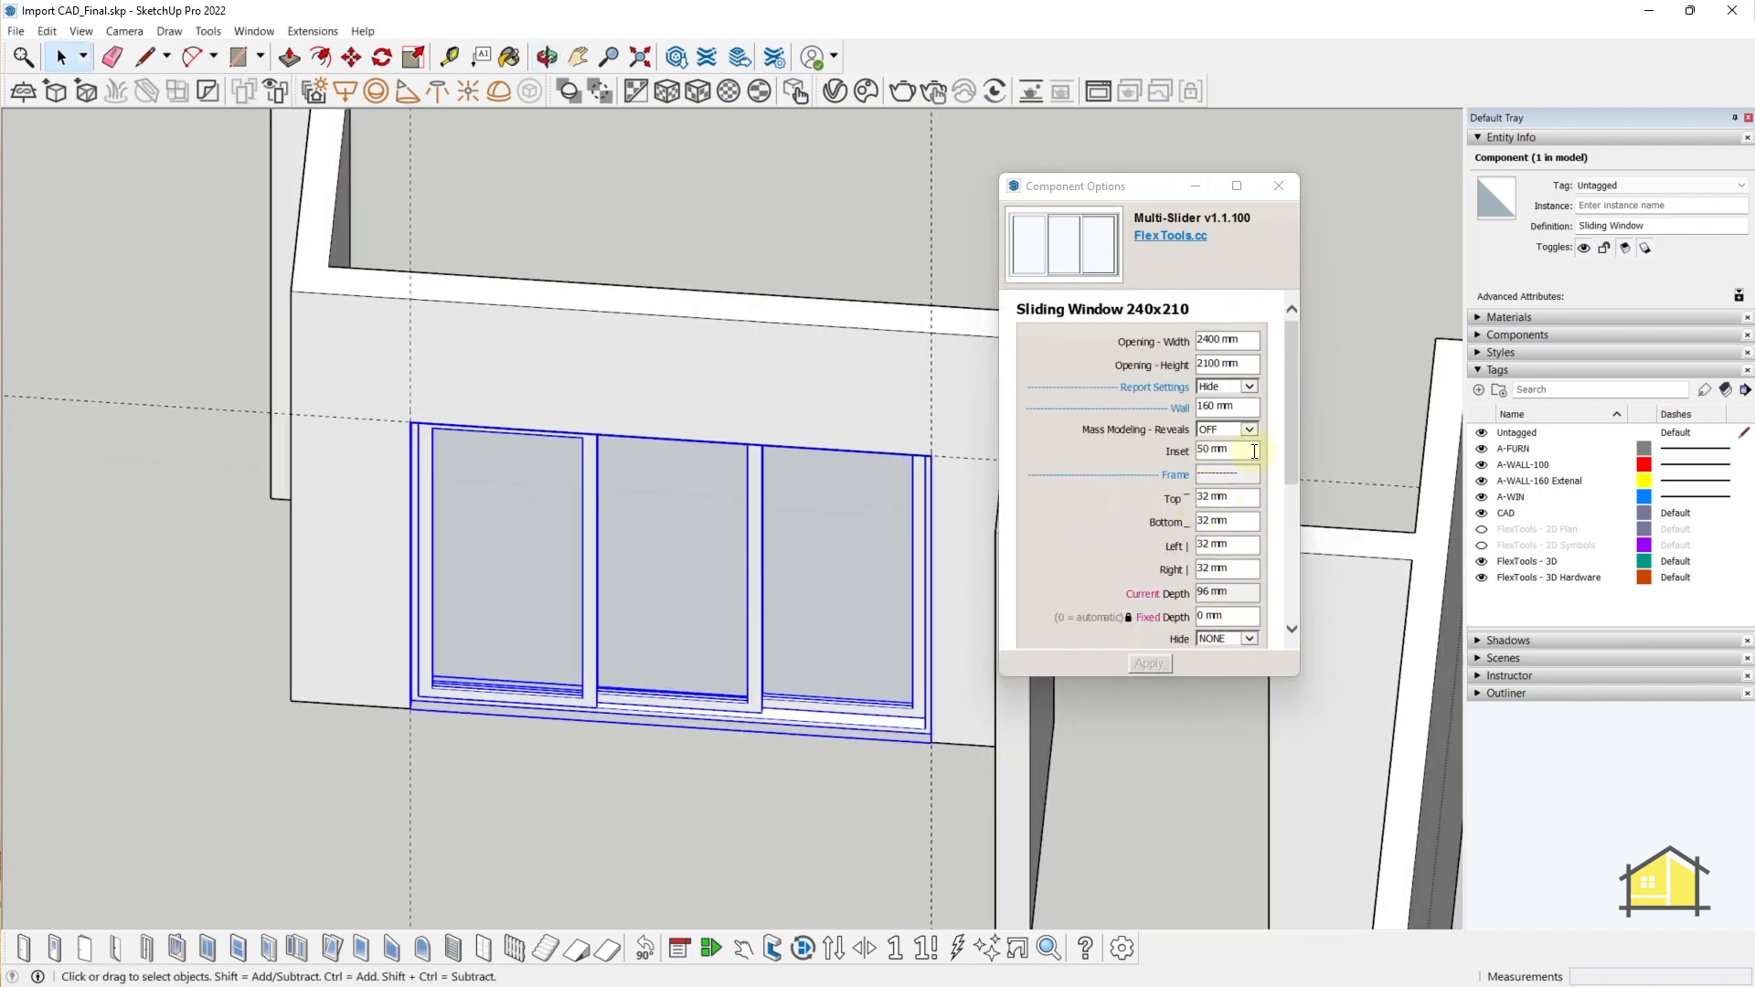
drag(1292, 433, 1296, 484)
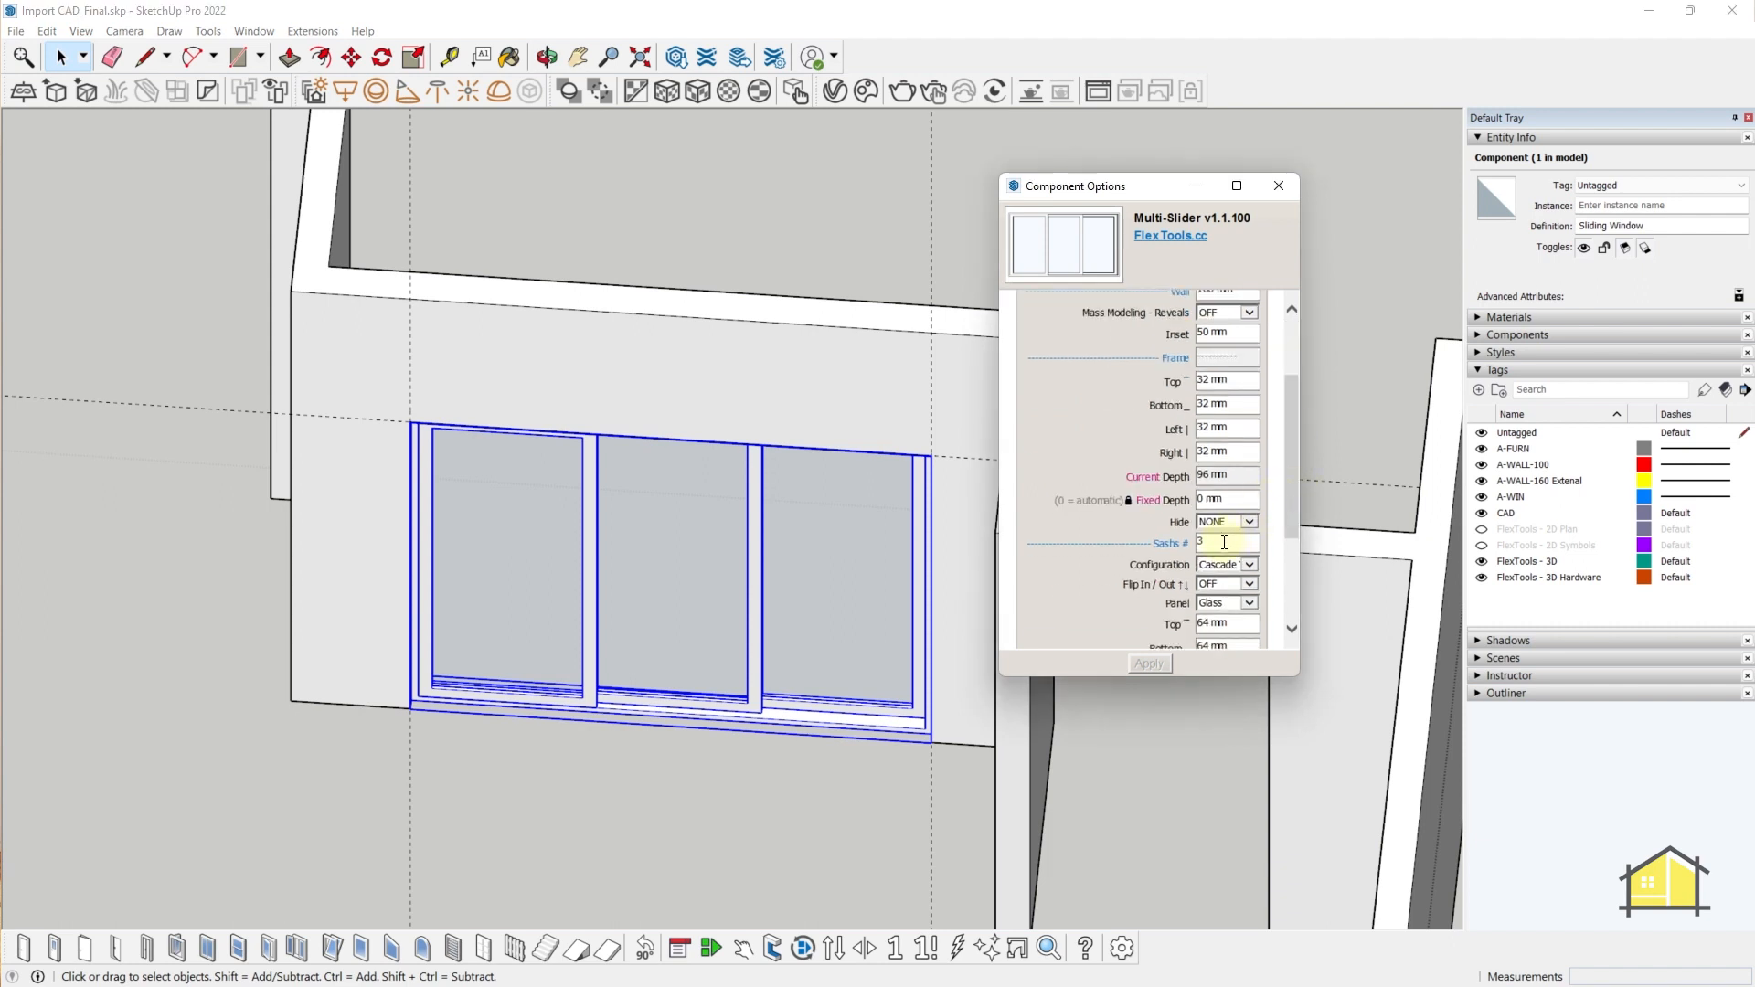
click(1150, 663)
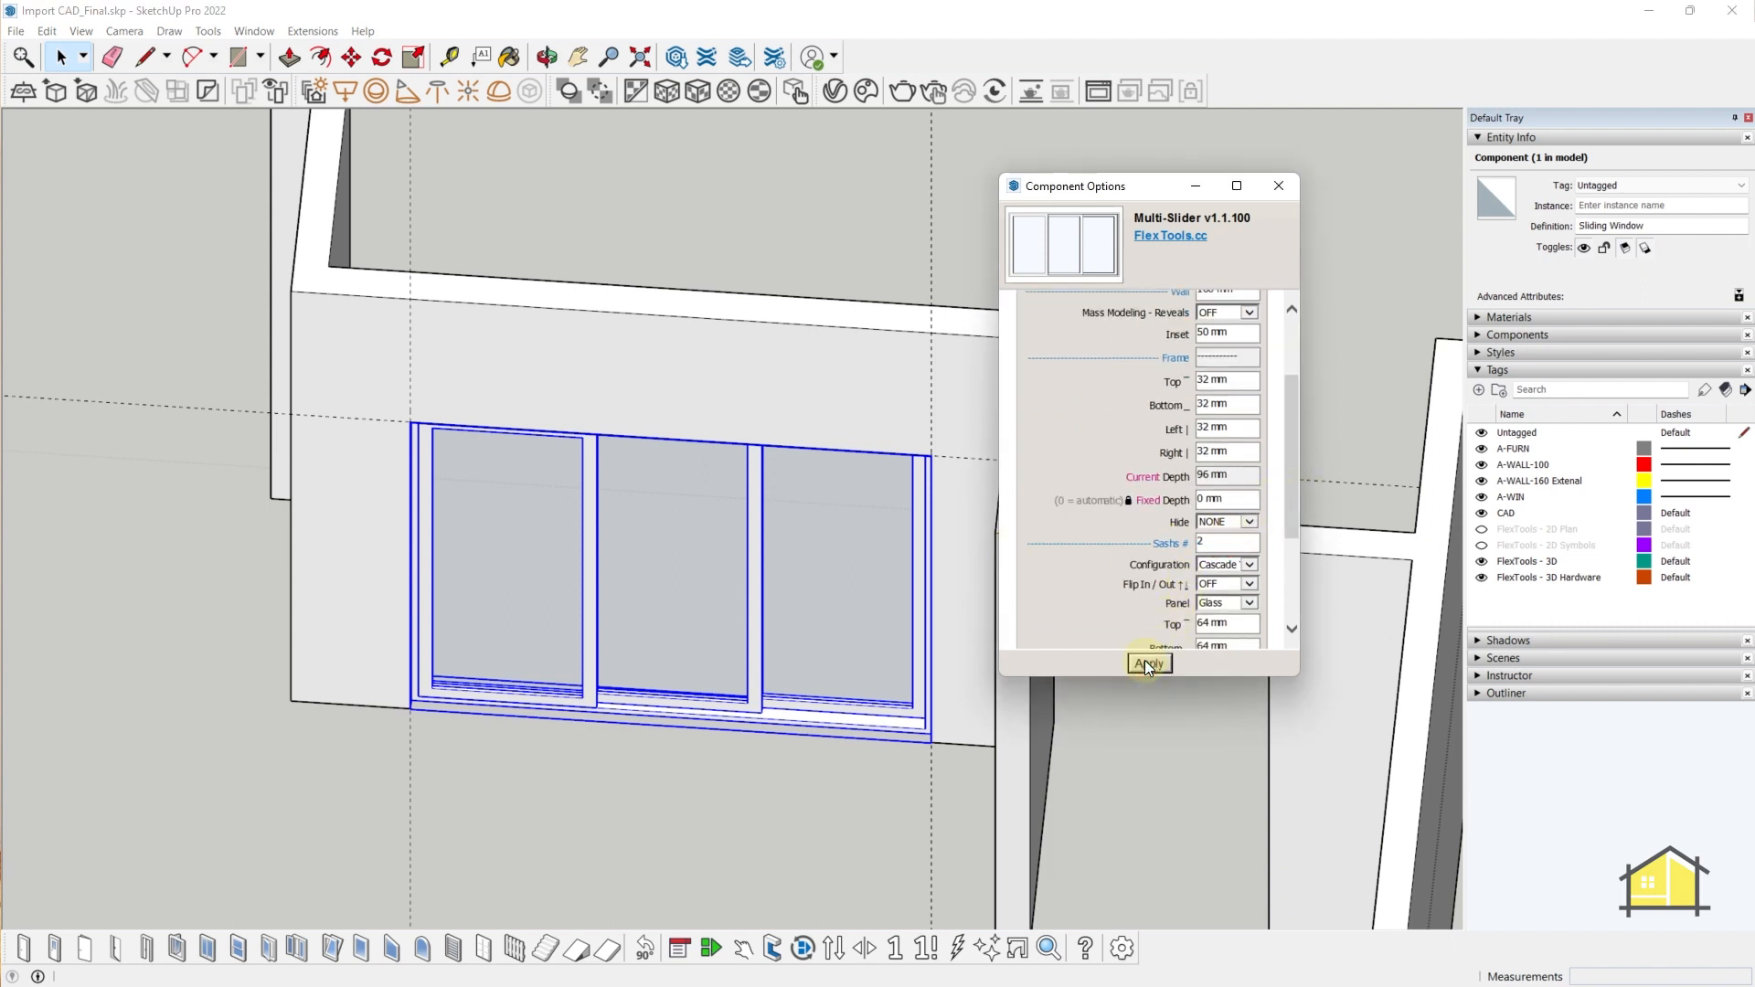
middle_drag(607, 686, 534, 595)
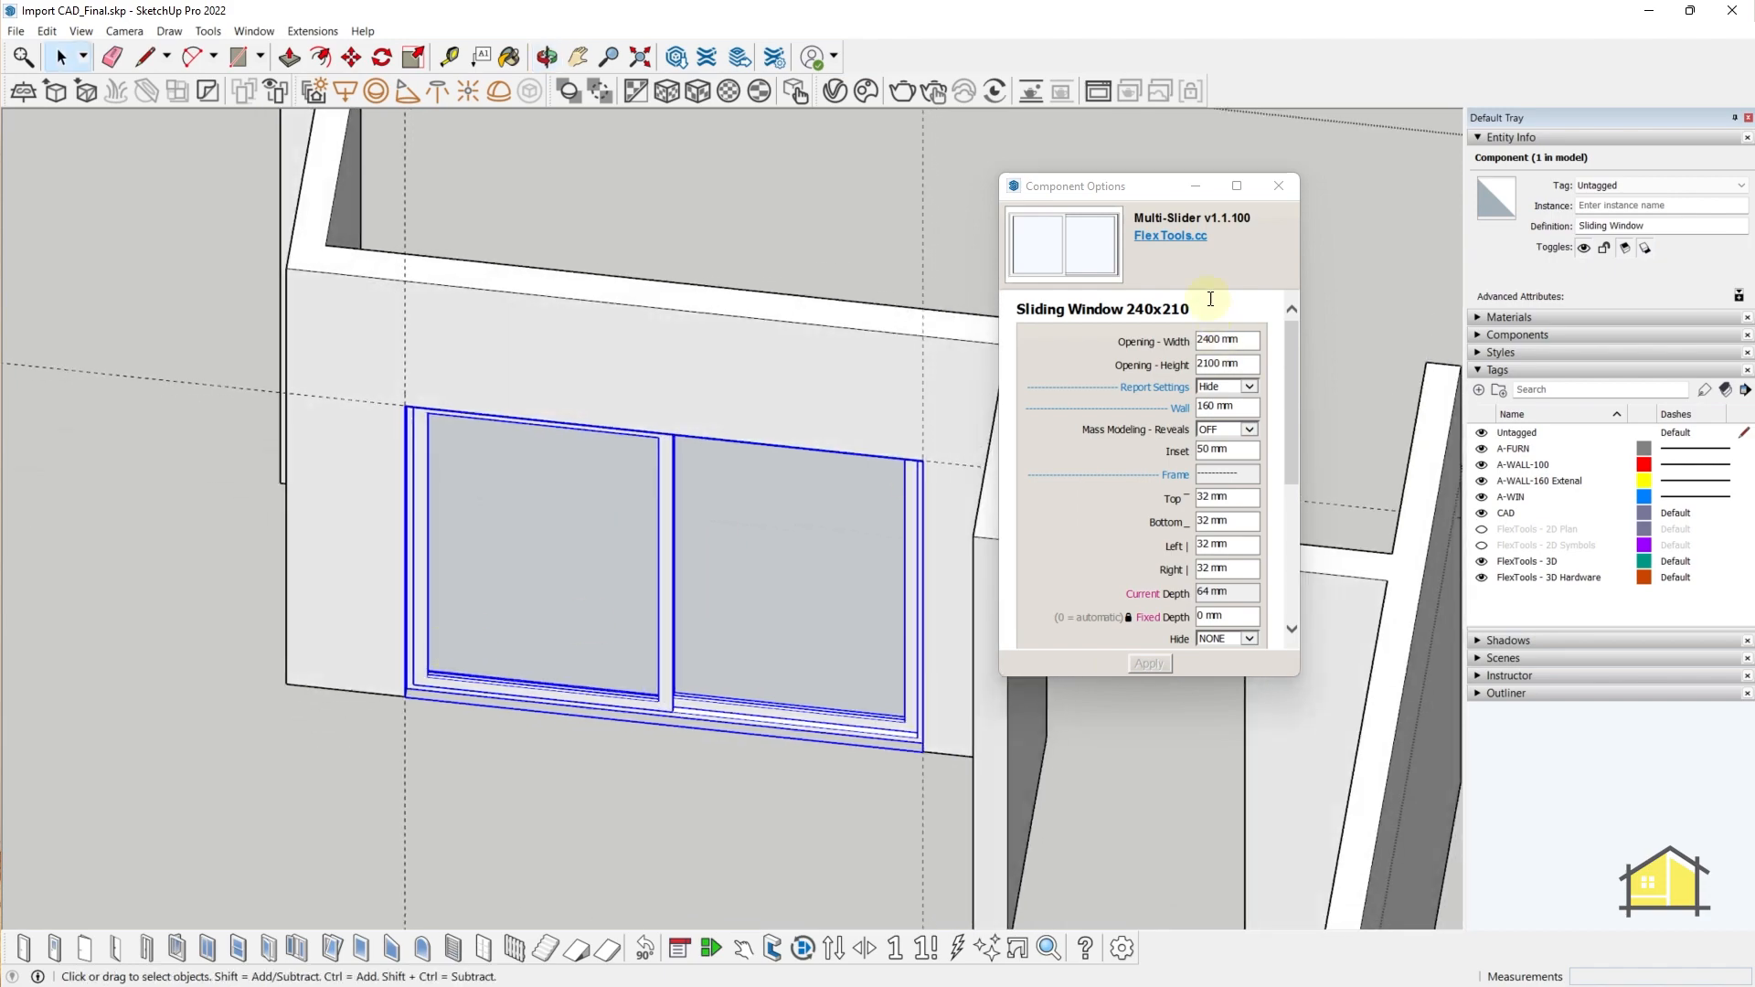
- Close the component options and deselect the sliding window
click(1279, 187)
scroll(850, 502, down, 5)
middle_drag(851, 502, 709, 580)
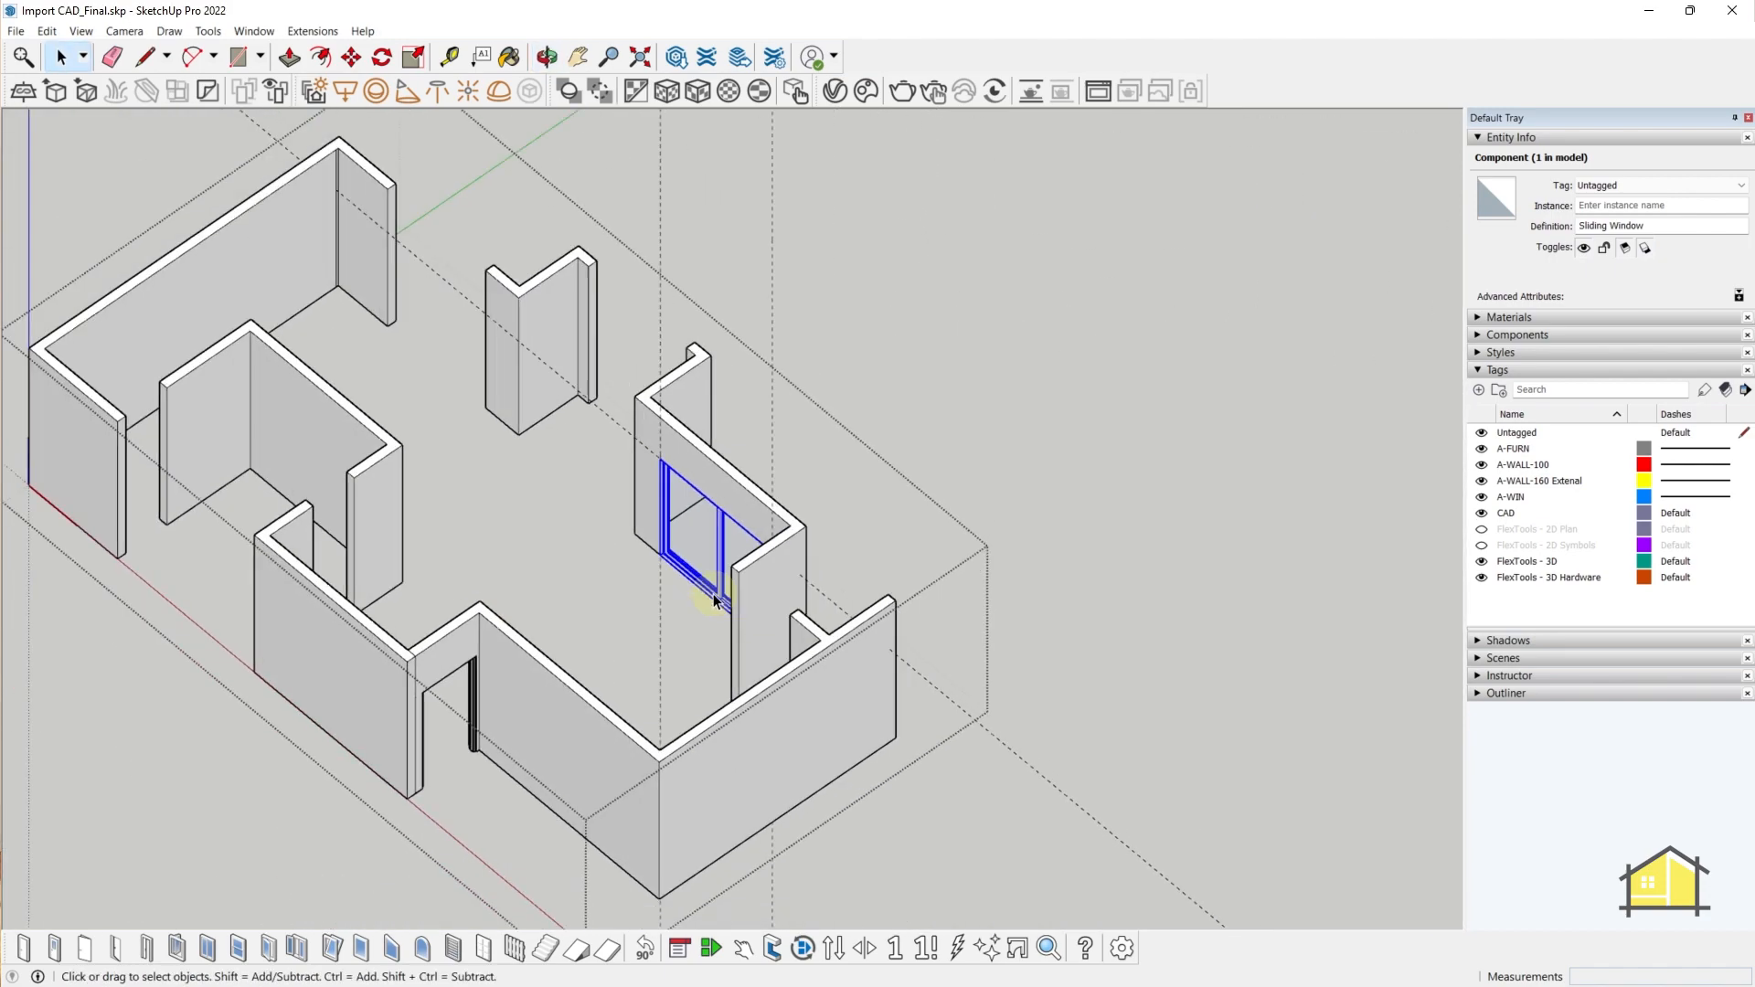
scroll(502, 673, up, 5)
click(502, 675)
- Orbit, pan and zoom across the floor plan to the door's wall opening
scroll(713, 553, up, 2)
middle_drag(768, 509, 135, 625)
middle_drag(822, 453, 551, 437)
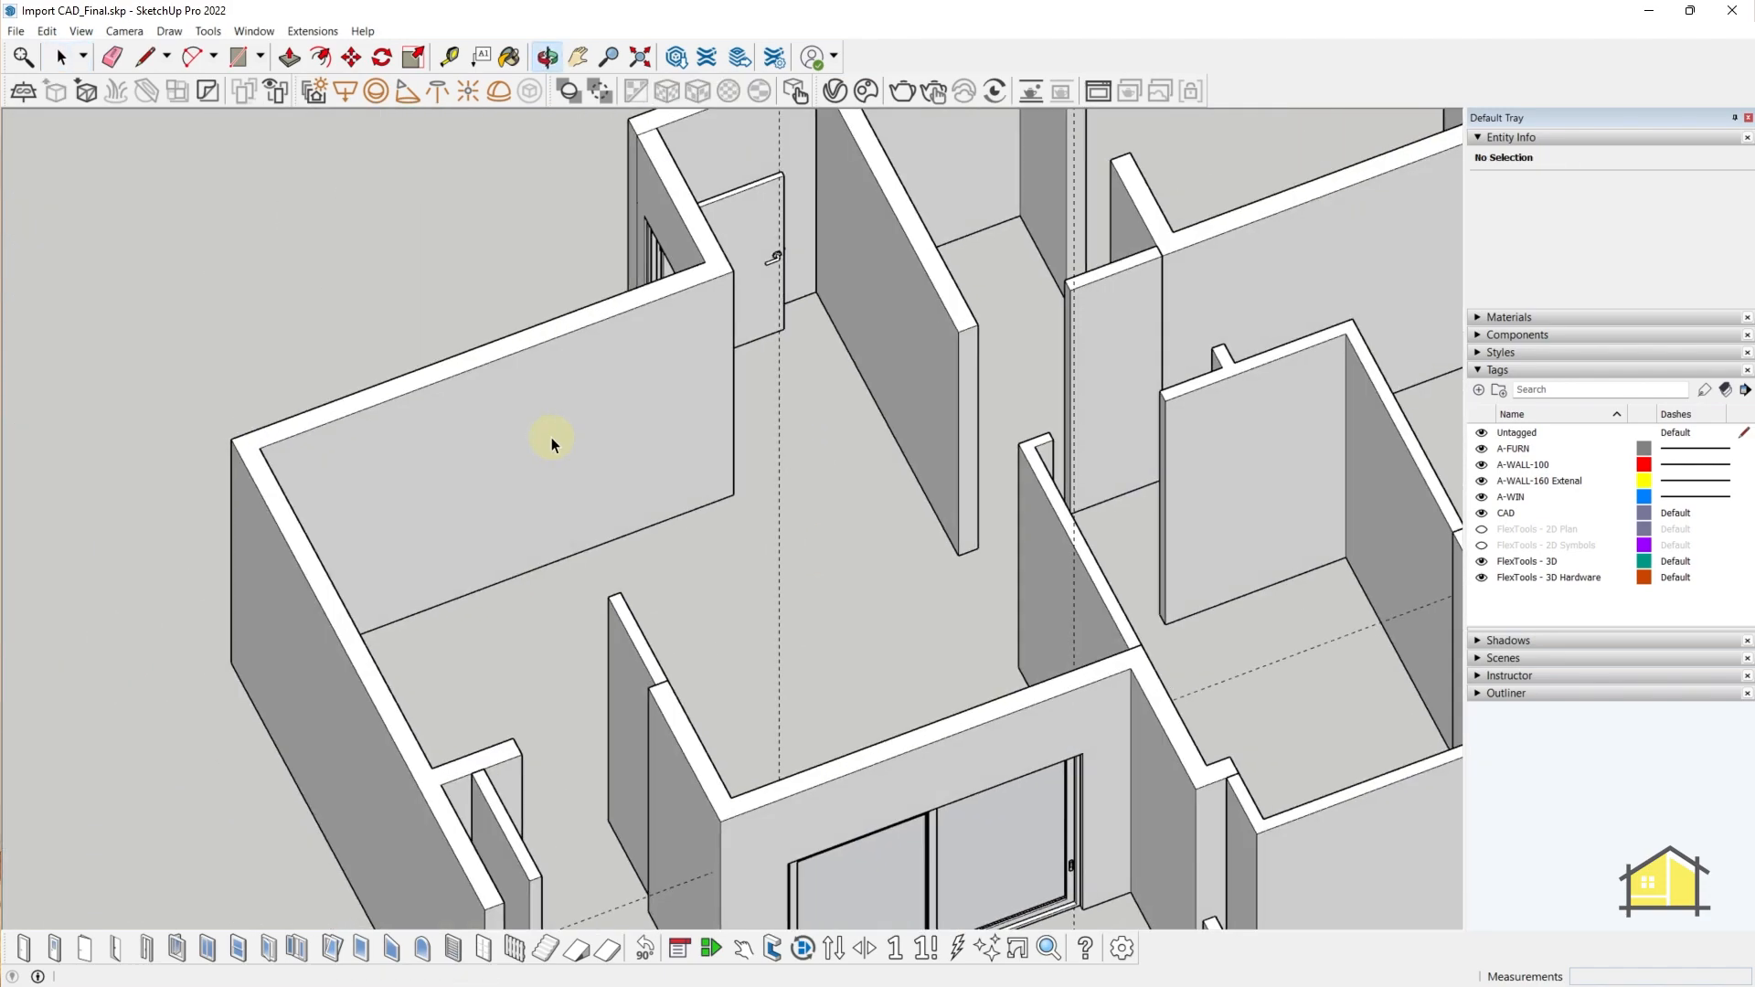
shift+middle_drag(666, 406, 1221, 466)
scroll(704, 503, down, 3)
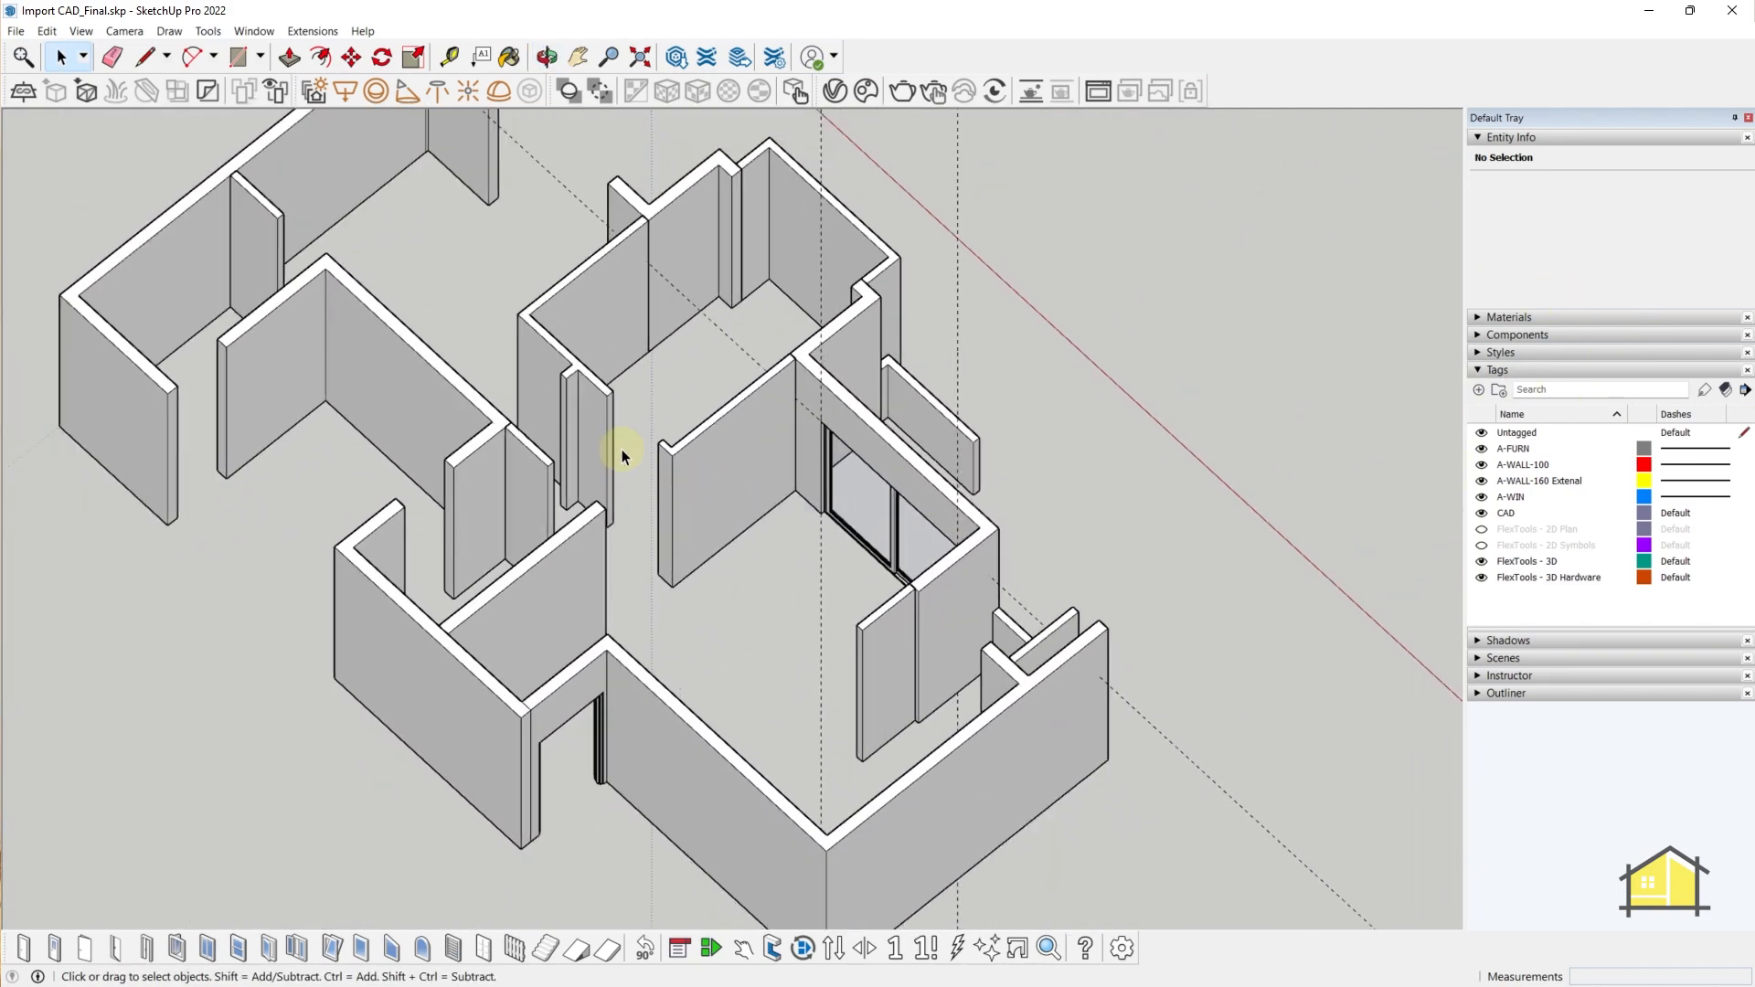
scroll(622, 448, up, 3)
scroll(616, 435, up, 2)
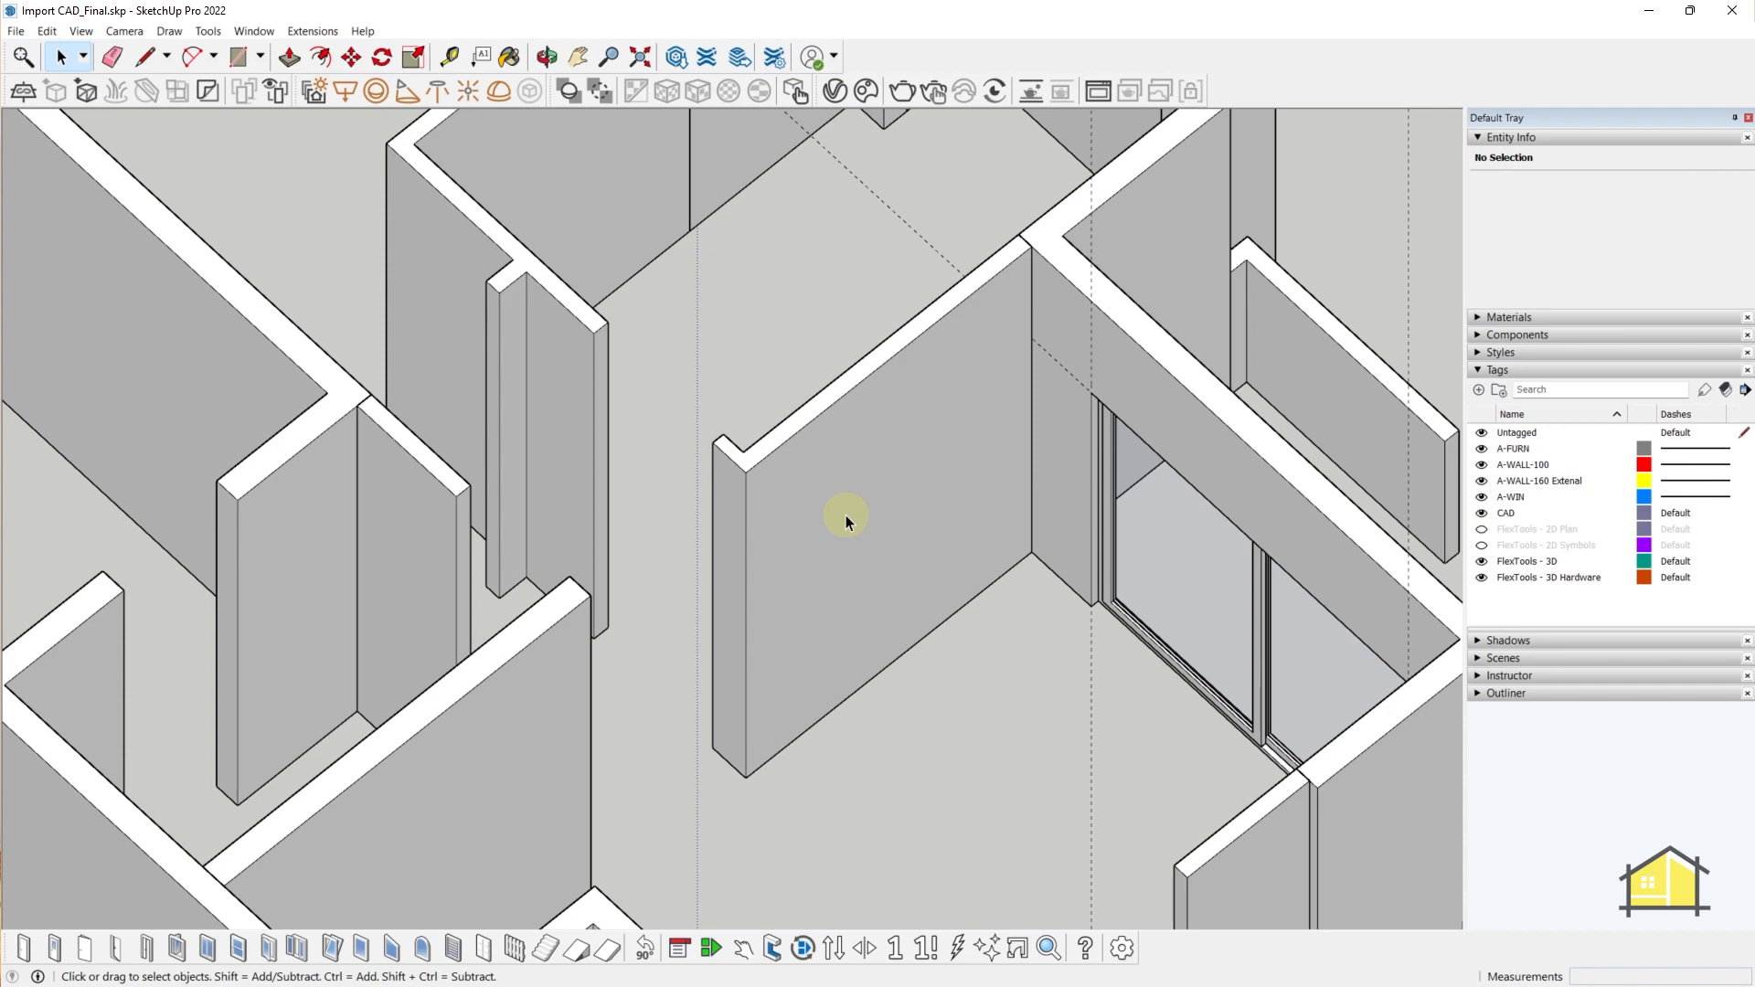
scroll(766, 508, down, 10)
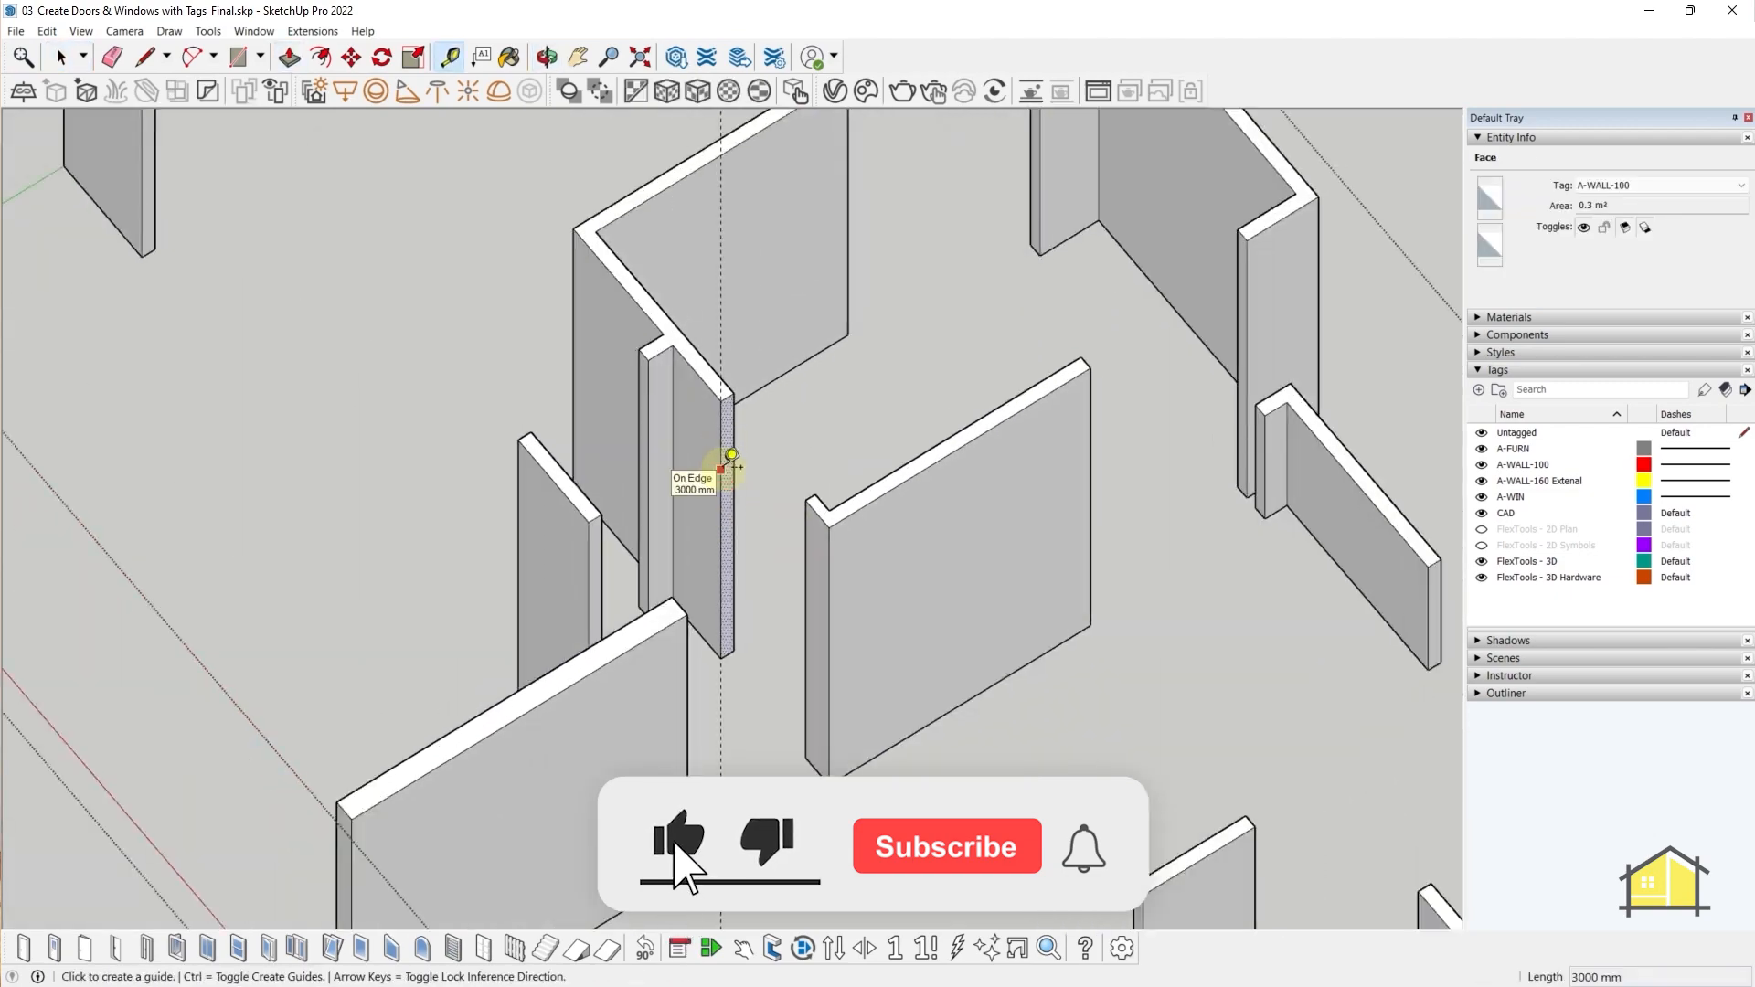
scroll(666, 575, up, 5)
key(p)
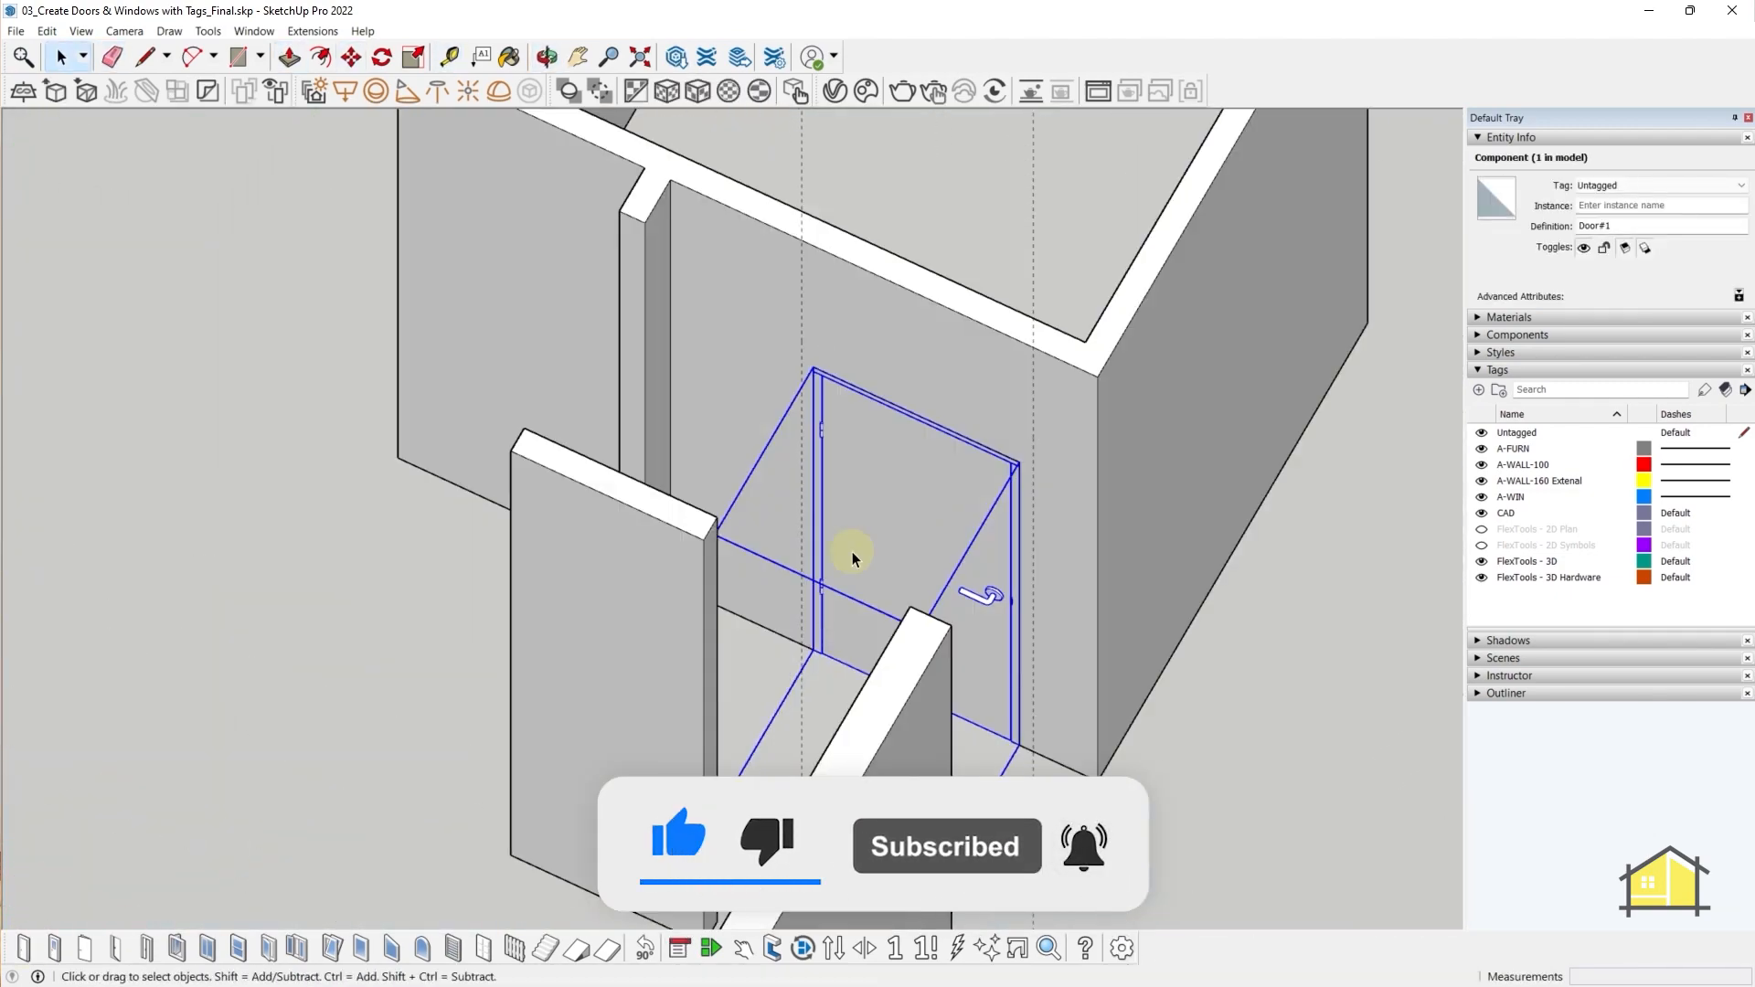
key(t)
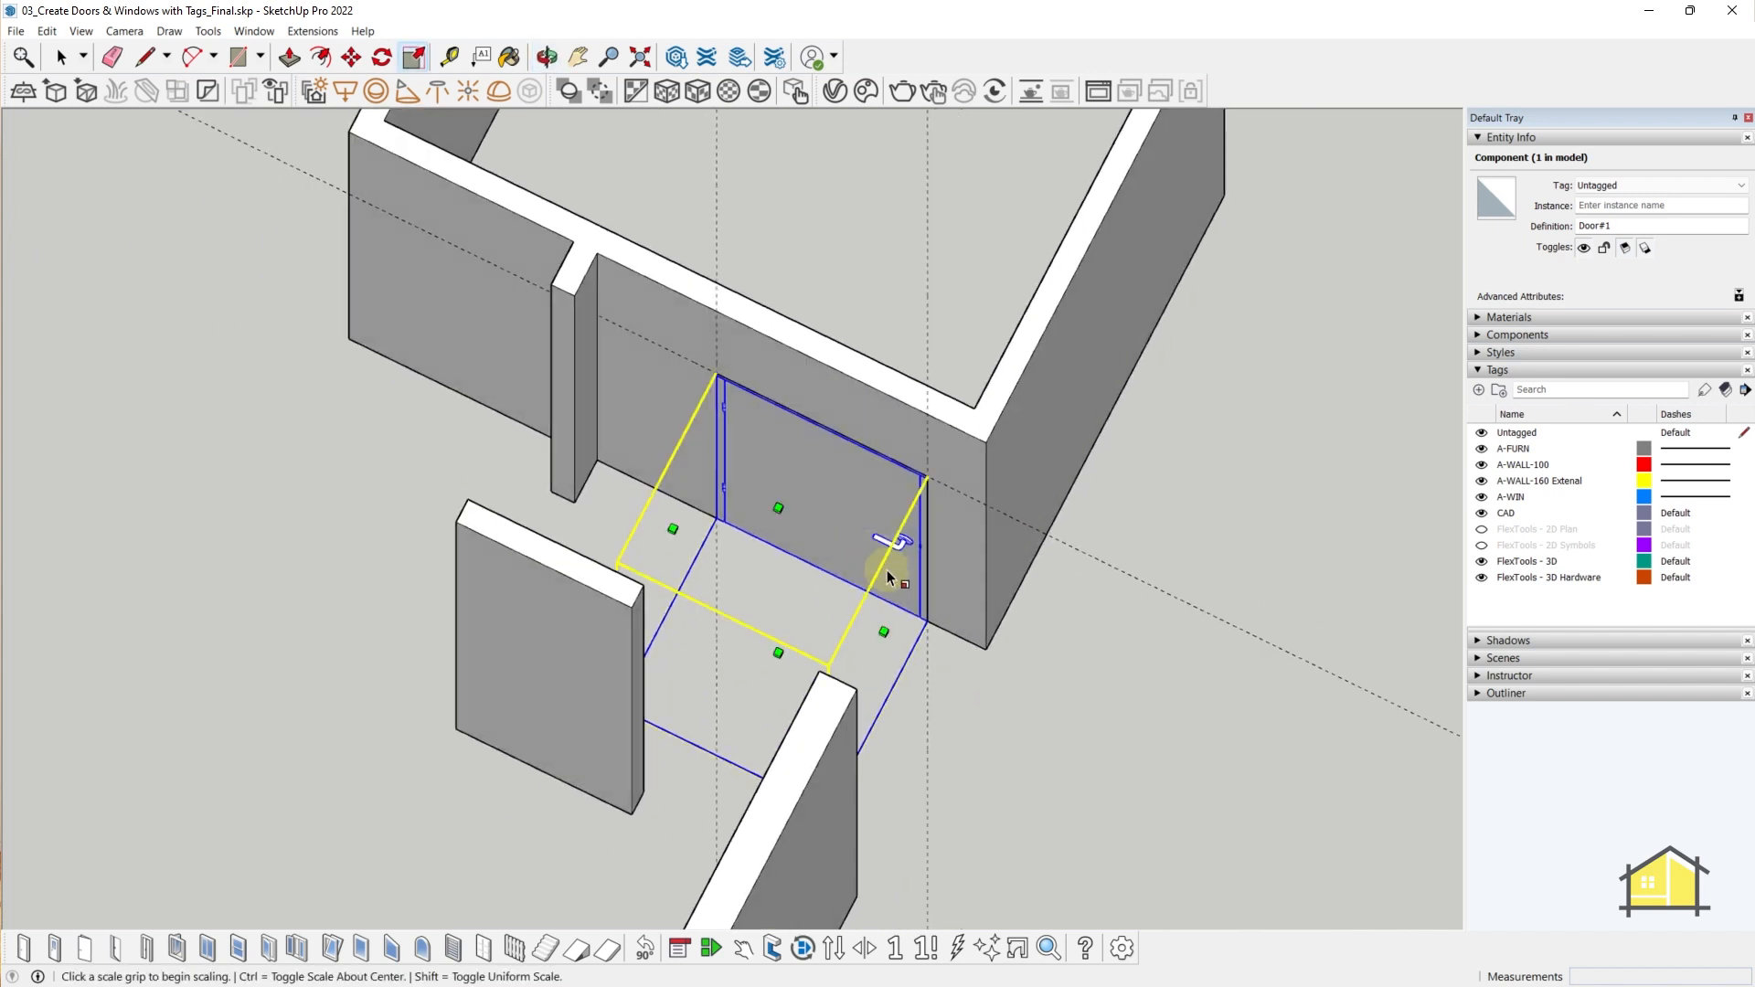
- Mirror Door#1 with a -1 scale so its handle and hinge sides flip
middle_drag(887, 571, 903, 649)
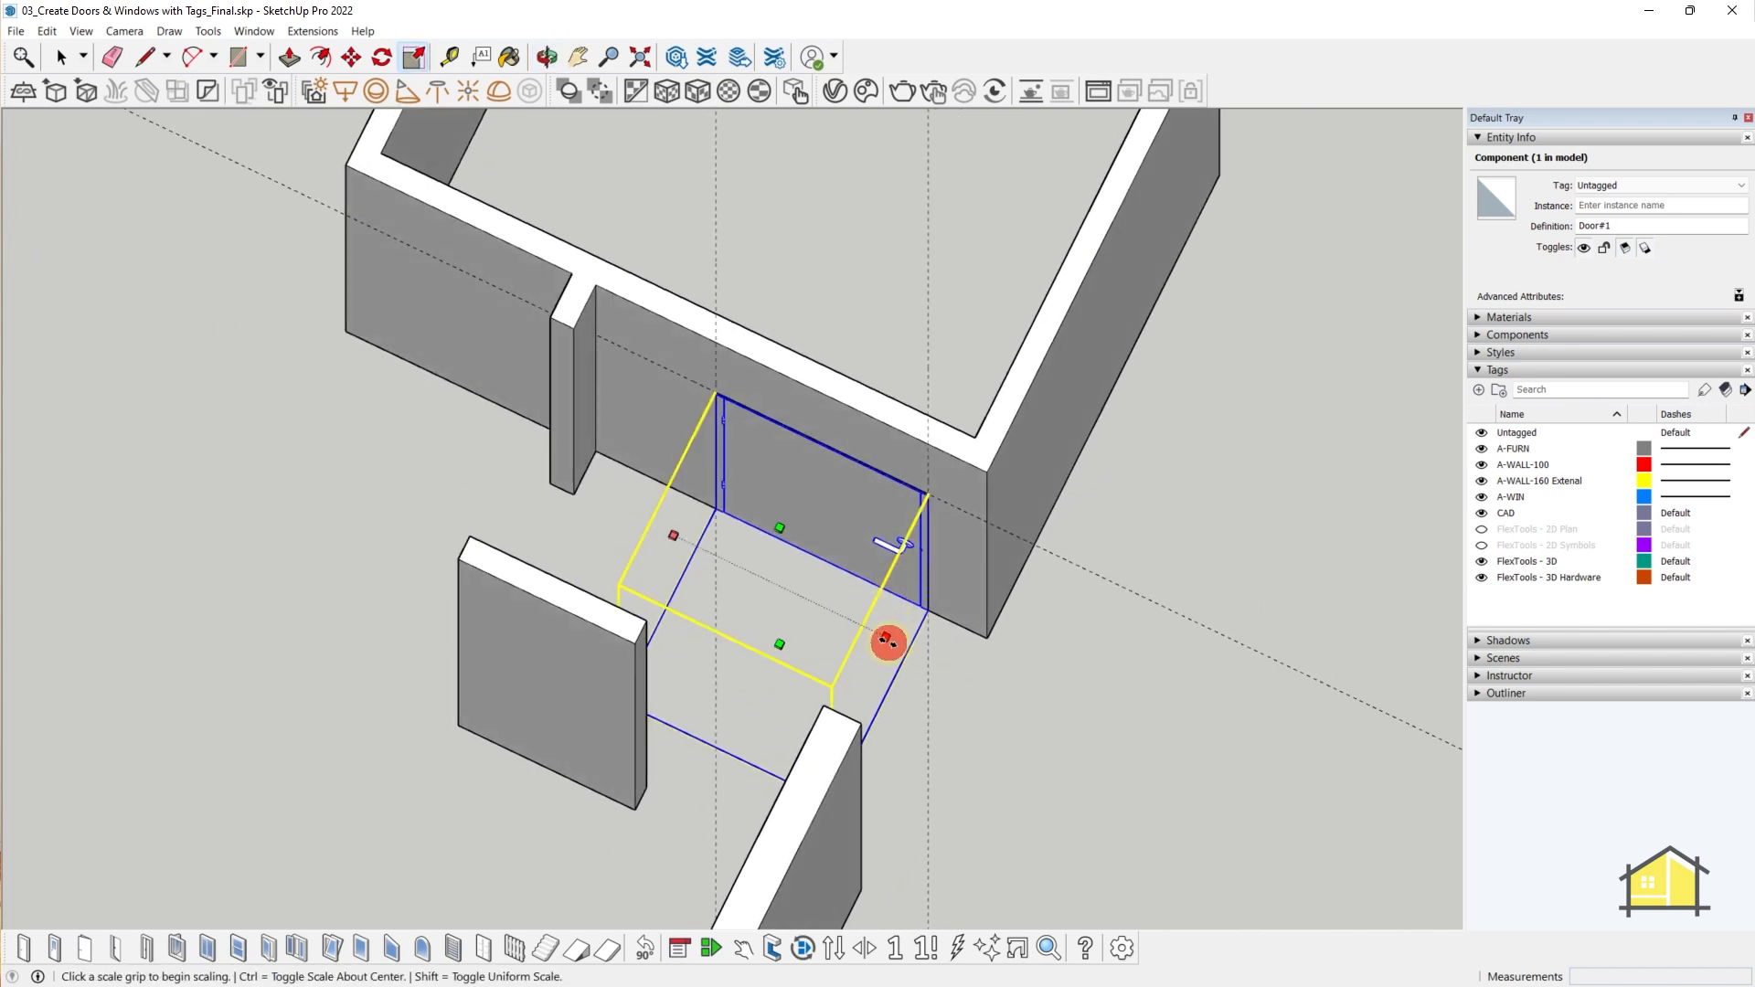
click(885, 639)
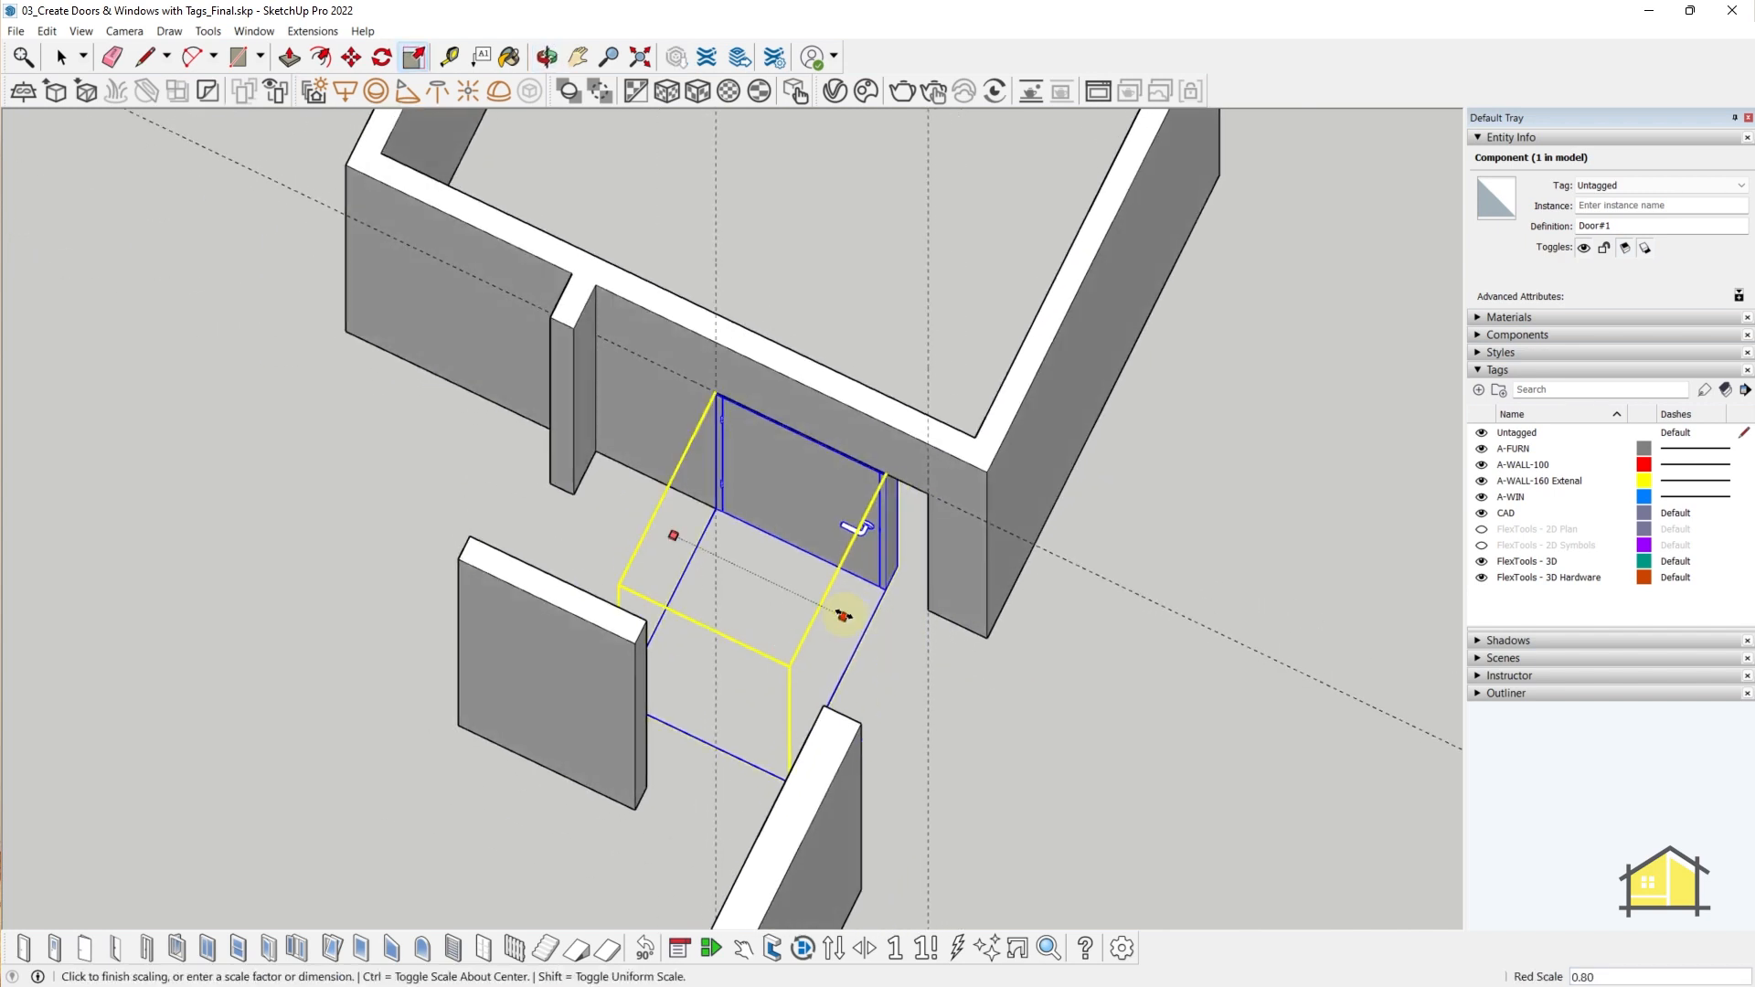
text(-1)
key(Return)
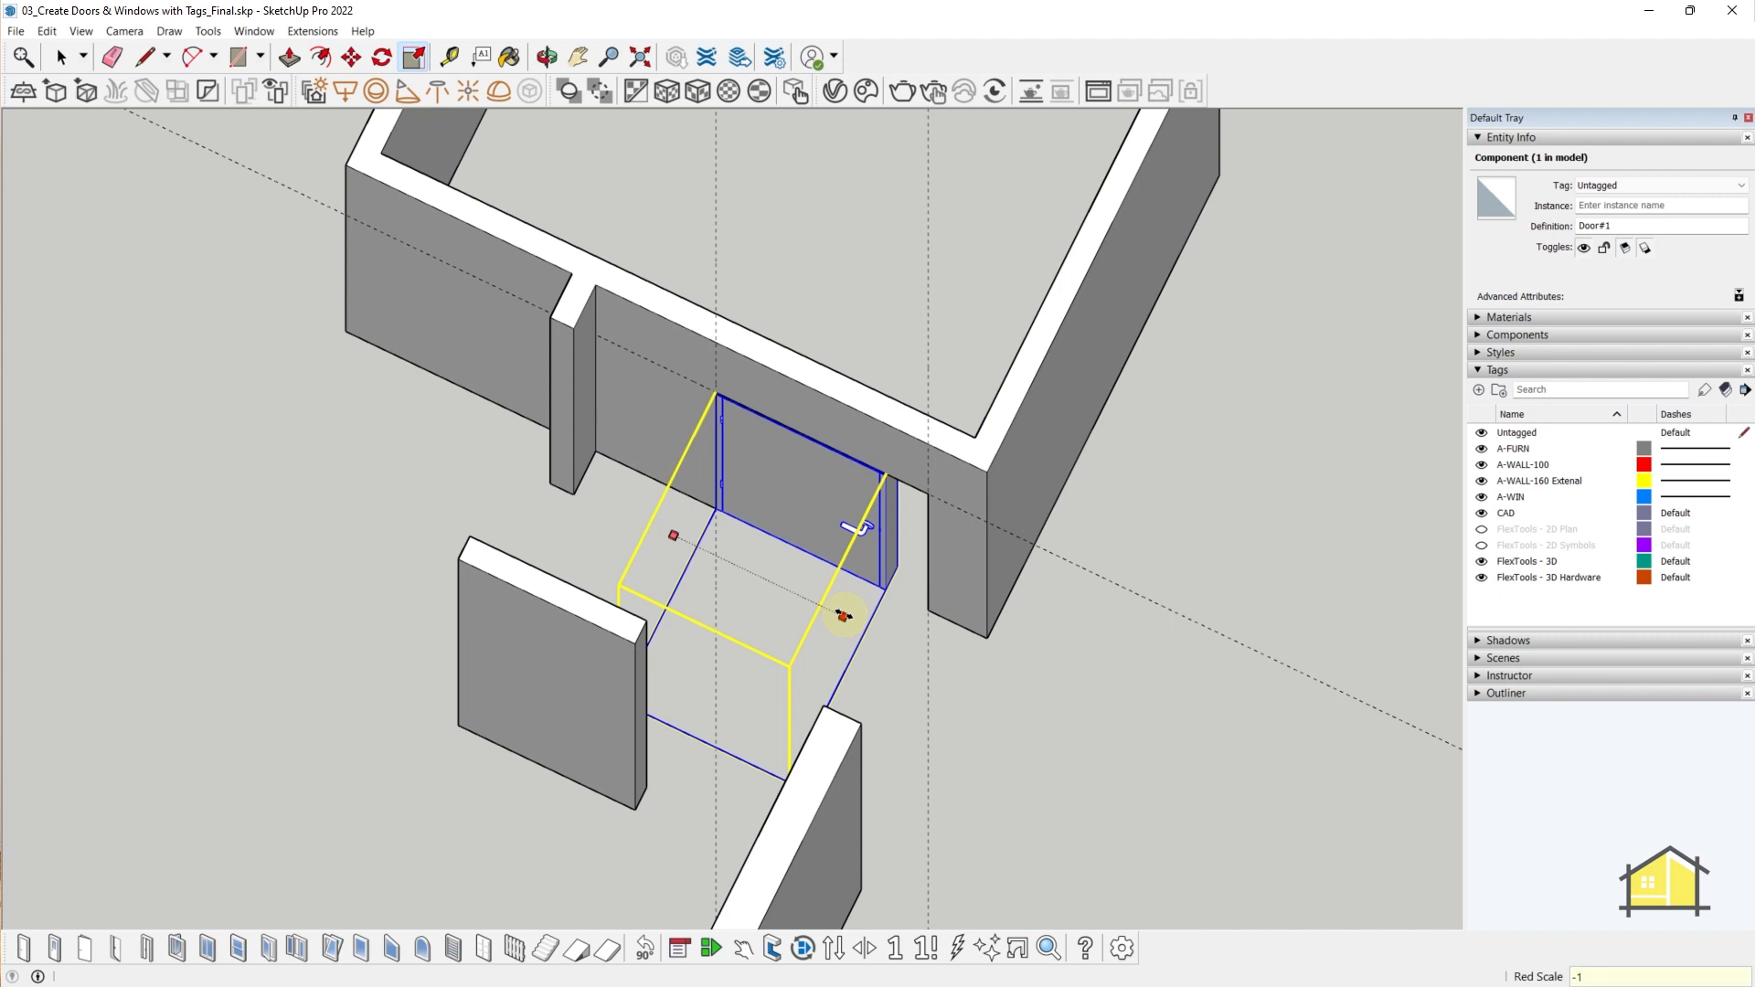
key(space)
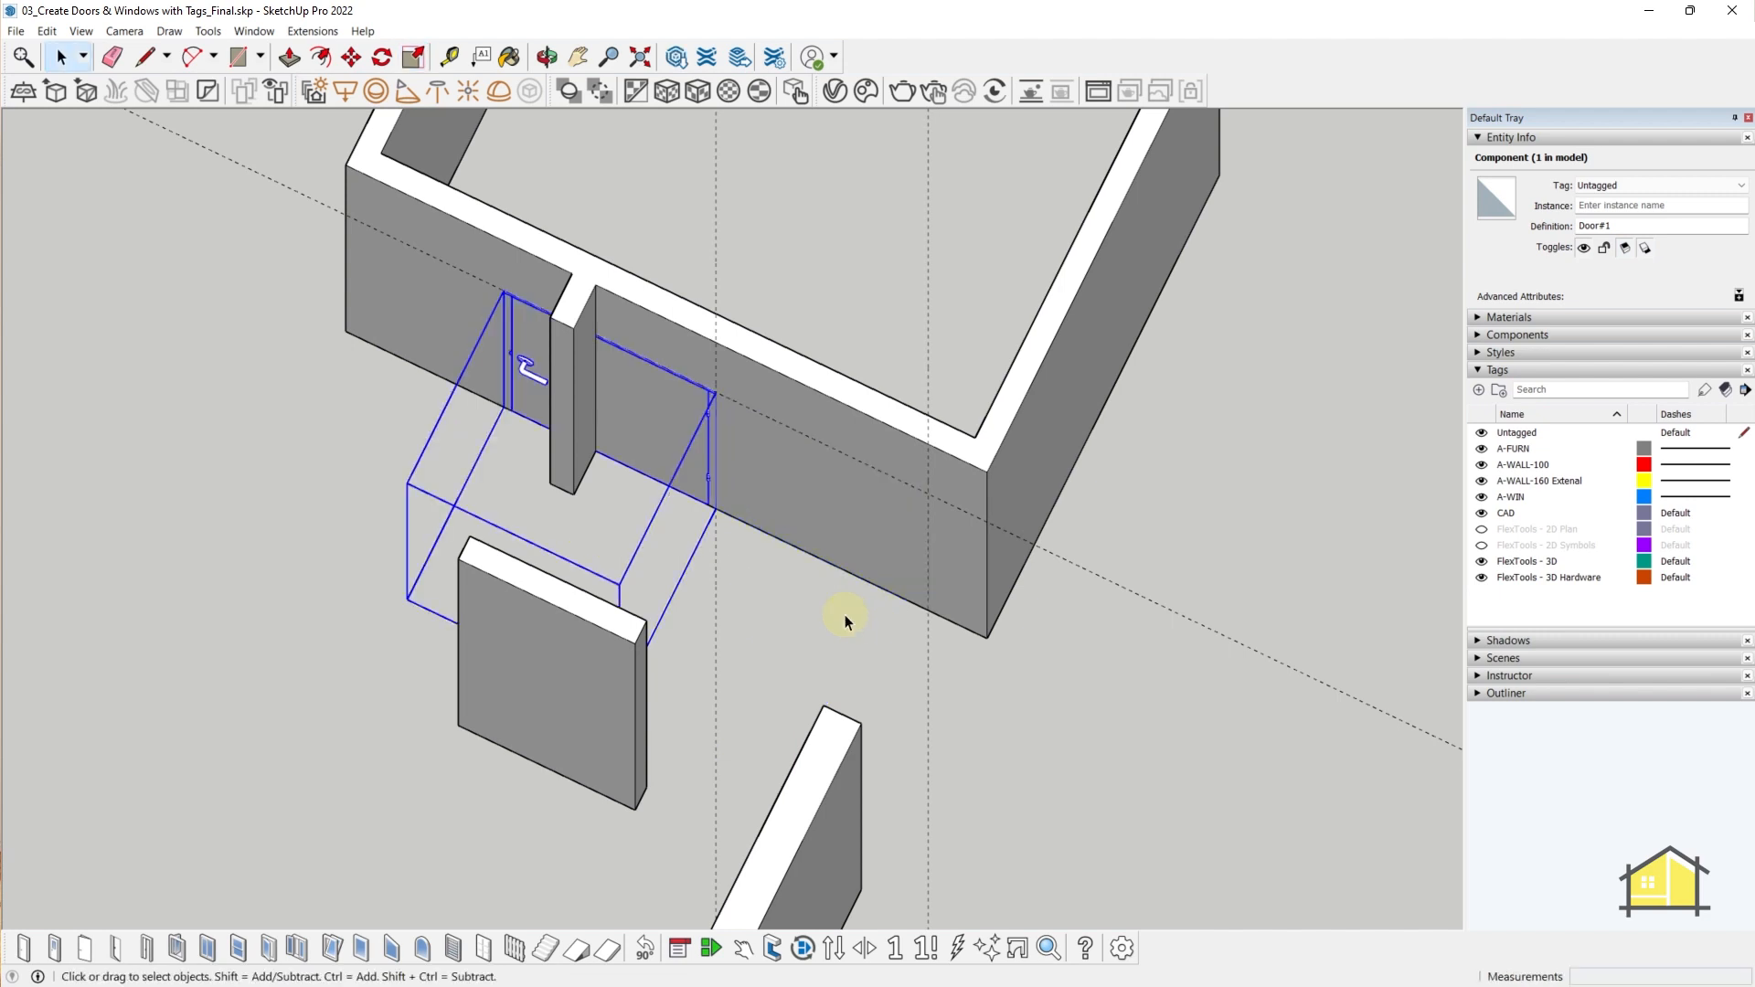
middle_drag(648, 404, 666, 421)
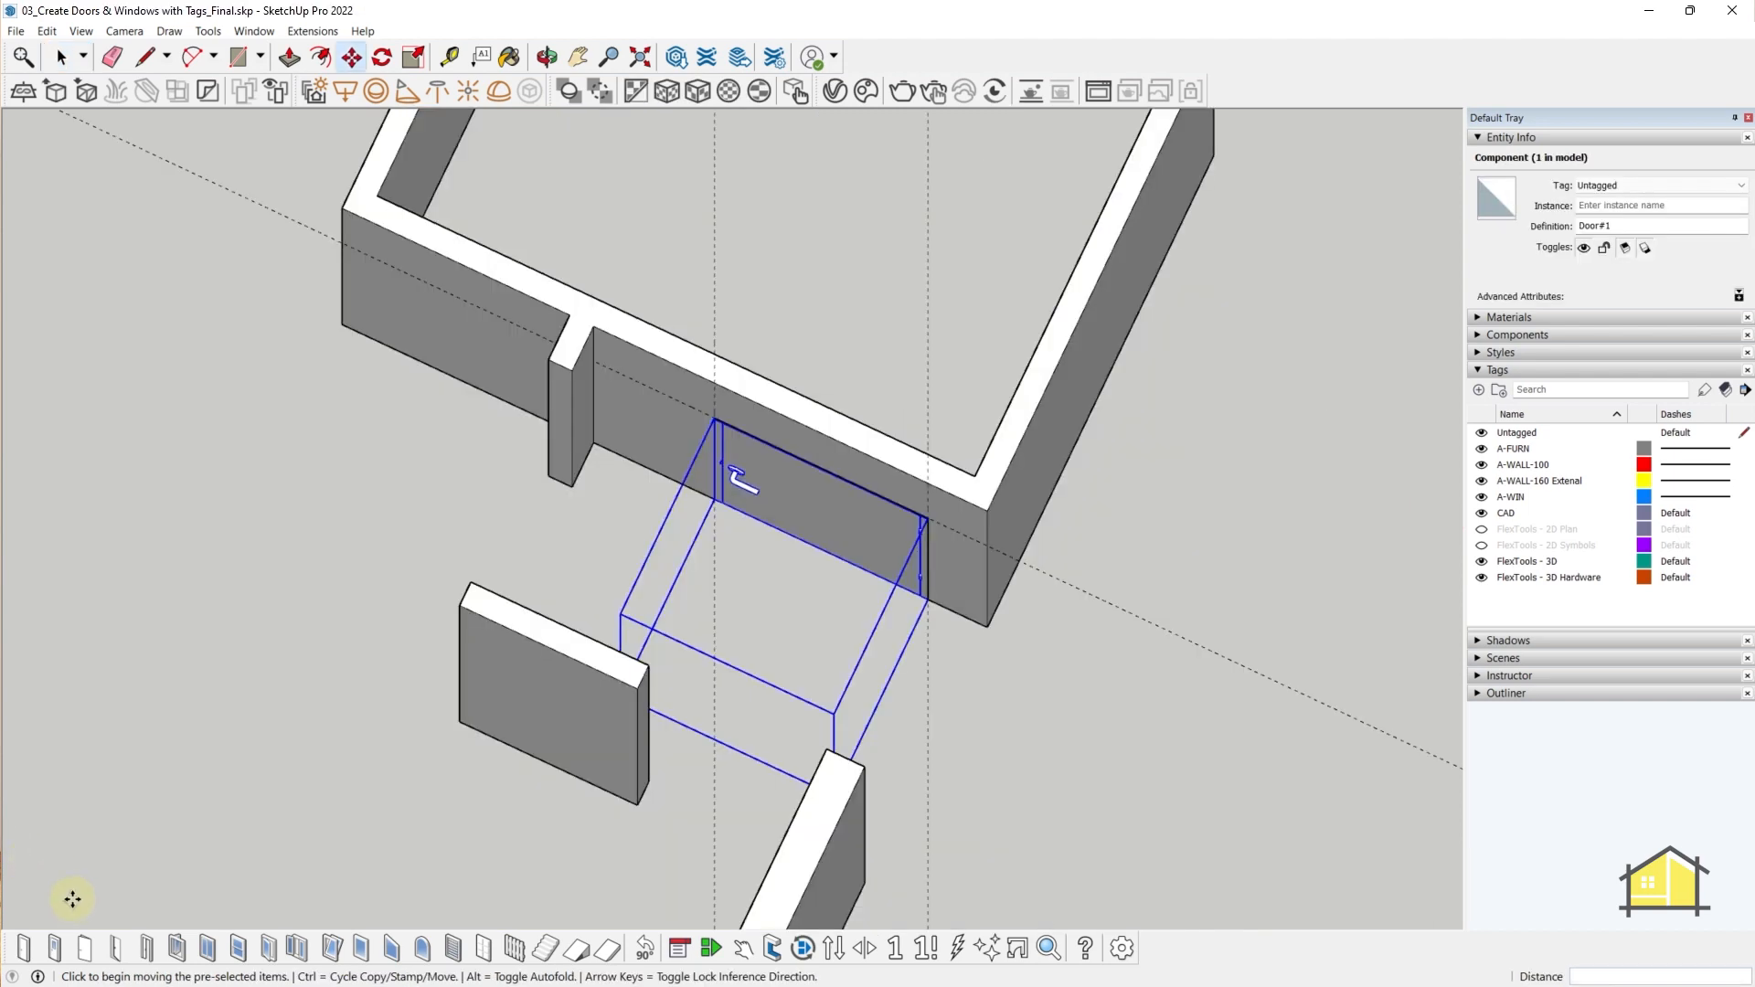
- Flip the existing door's swing direction and open it to check the swing
middle_drag(361, 802, 1315, 670)
click(739, 954)
click(818, 480)
click(833, 949)
scroll(796, 560, down, 2)
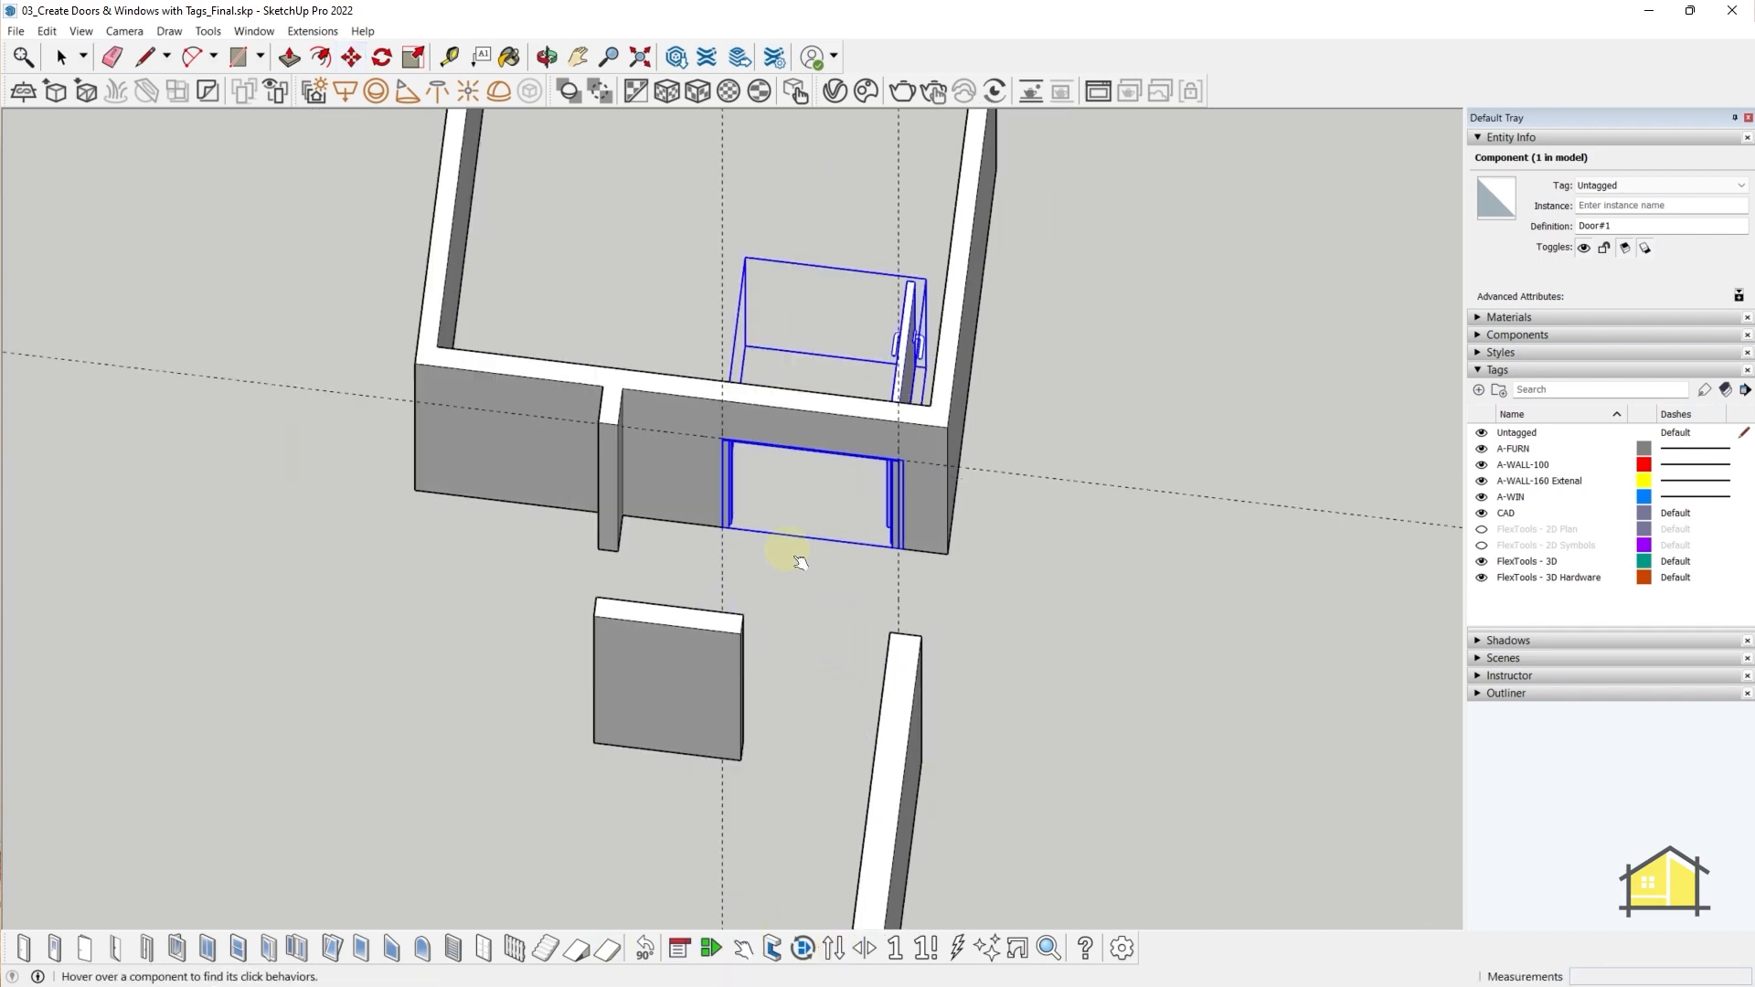
middle_drag(795, 559, 722, 476)
- Select the short wall stub's end face and cancel a trial Push/Pull on it
key(space)
click(697, 436)
scroll(611, 501, down, 5)
middle_drag(612, 501, 784, 508)
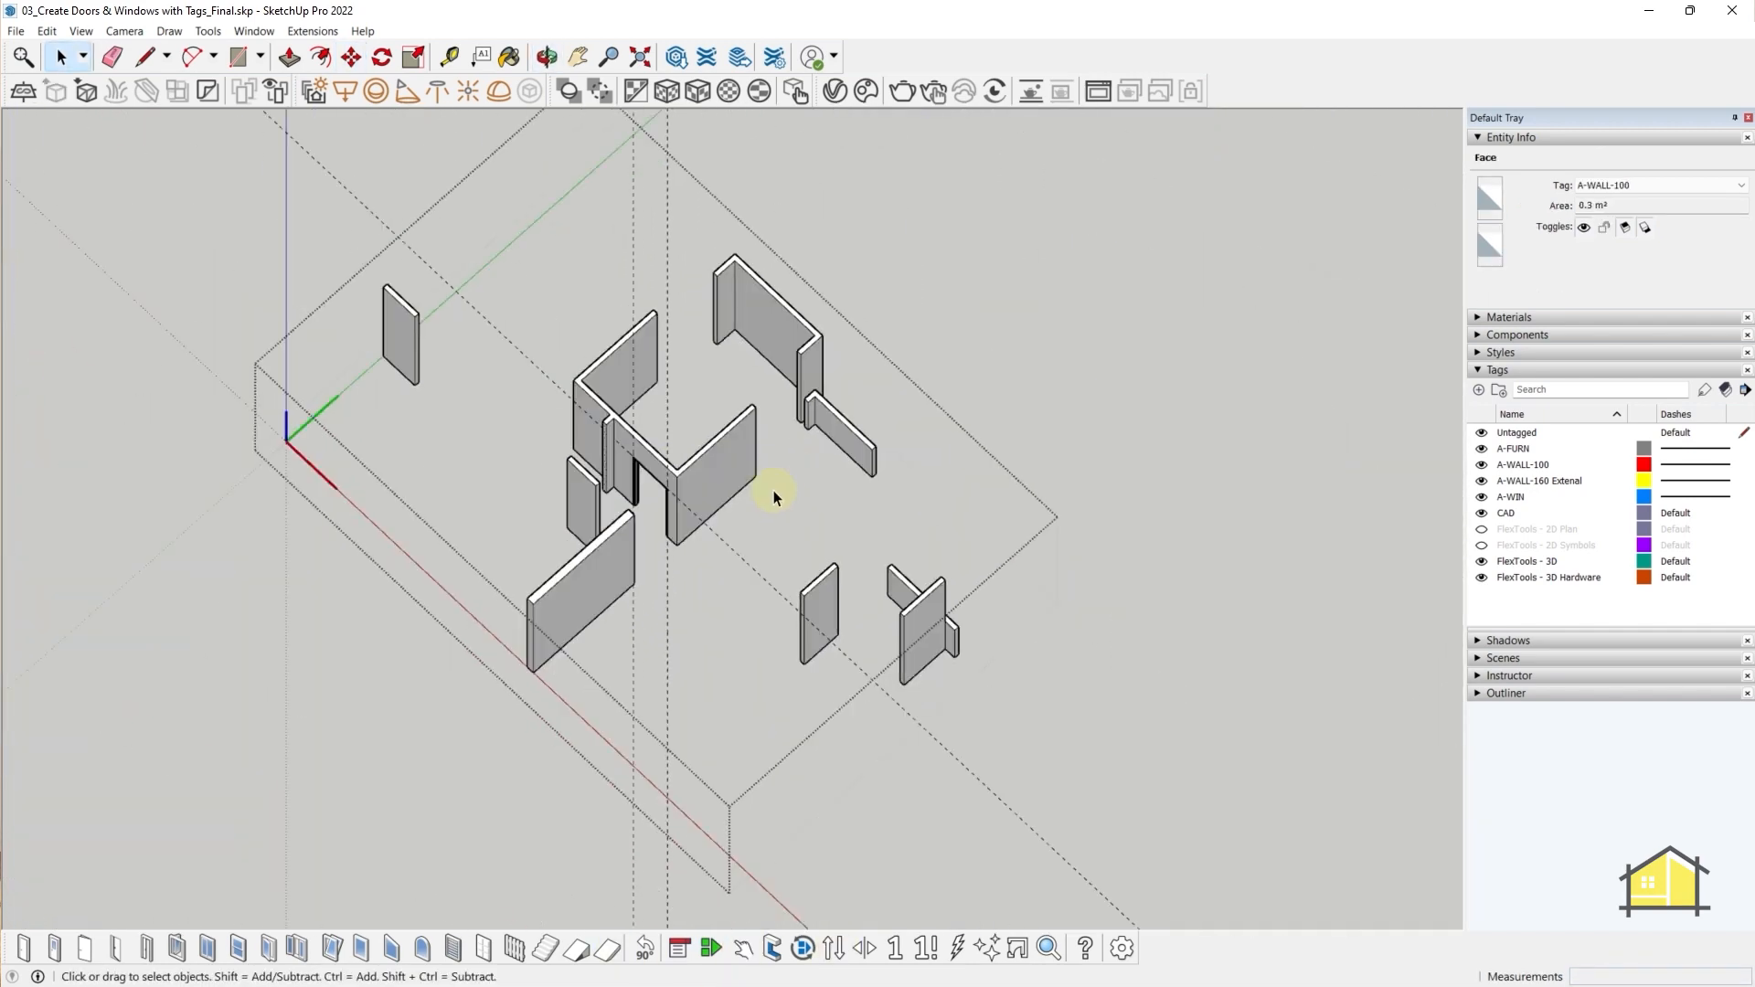
scroll(615, 476, up, 5)
middle_drag(549, 512, 850, 539)
key(p)
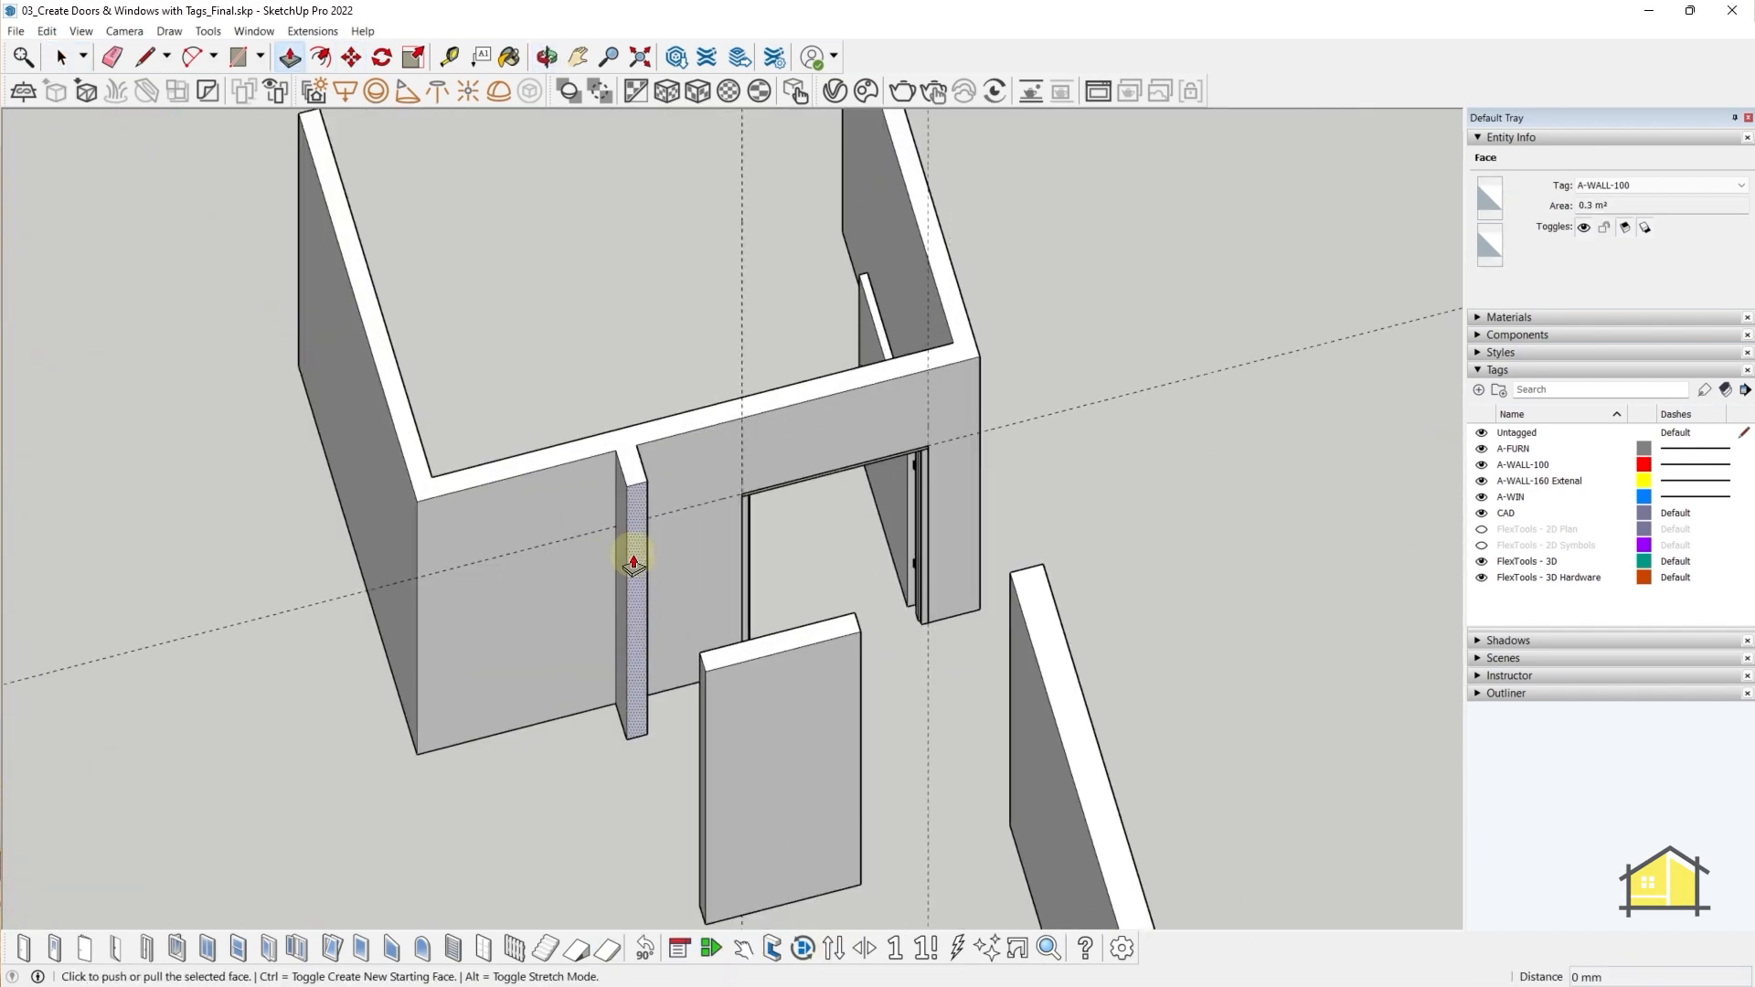
click(634, 560)
key(Escape)
- Measure 900 mm from the stub edge and extend the stub to the neighbouring wall
key(t)
middle_drag(717, 673, 719, 578)
click(714, 609)
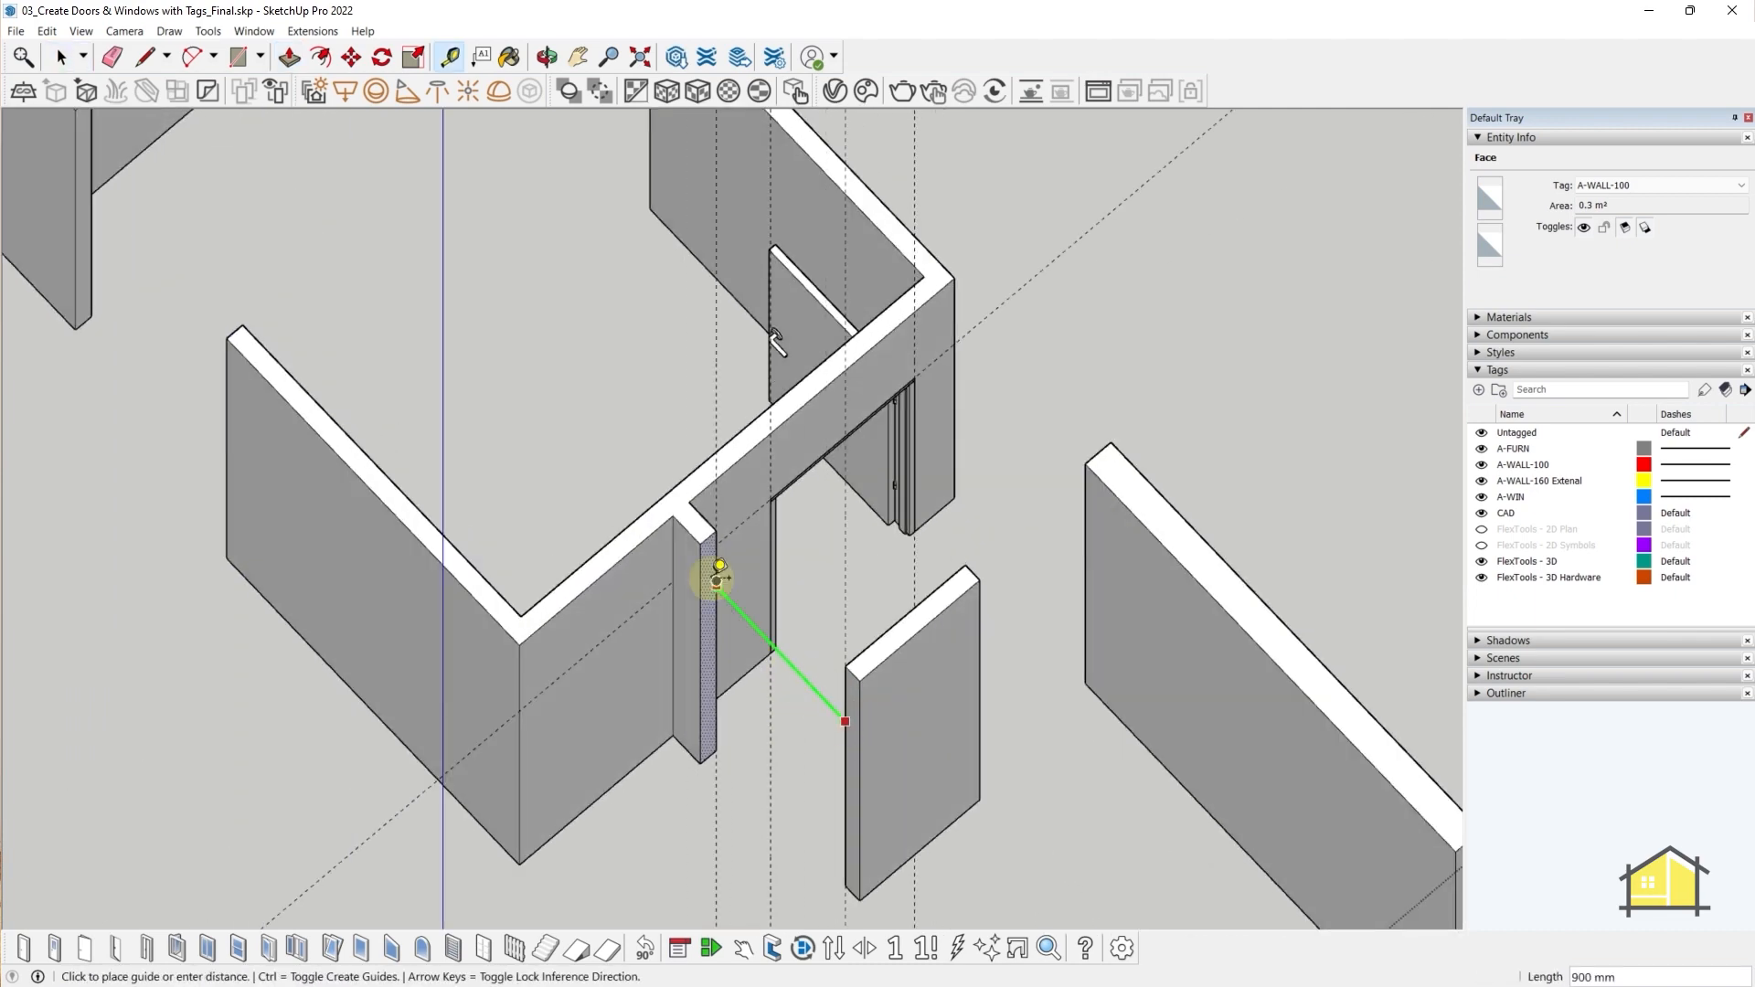
click(861, 681)
middle_drag(864, 640, 913, 716)
- Rotate a copy of the existing door and move it to the stub corner
click(678, 677)
key(q)
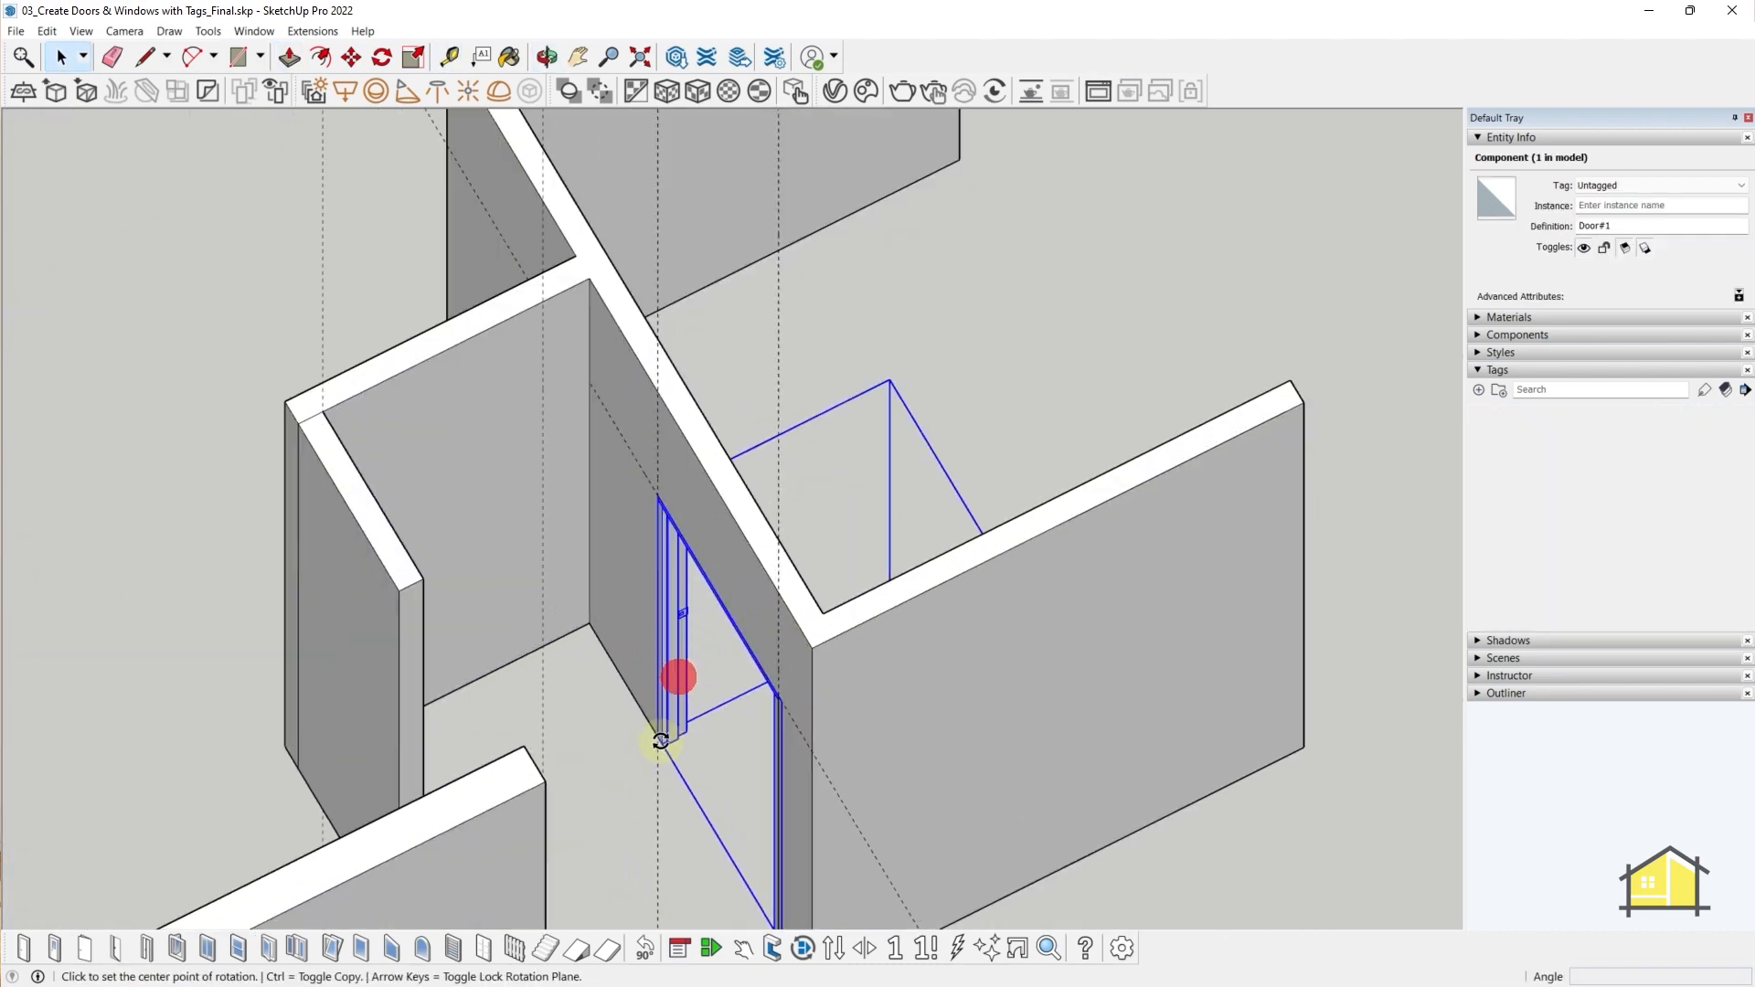
key(ctrl)
click(527, 701)
click(587, 770)
click(603, 664)
middle_drag(932, 630, 604, 585)
key(m)
click(901, 509)
middle_drag(1015, 561, 1088, 594)
click(536, 564)
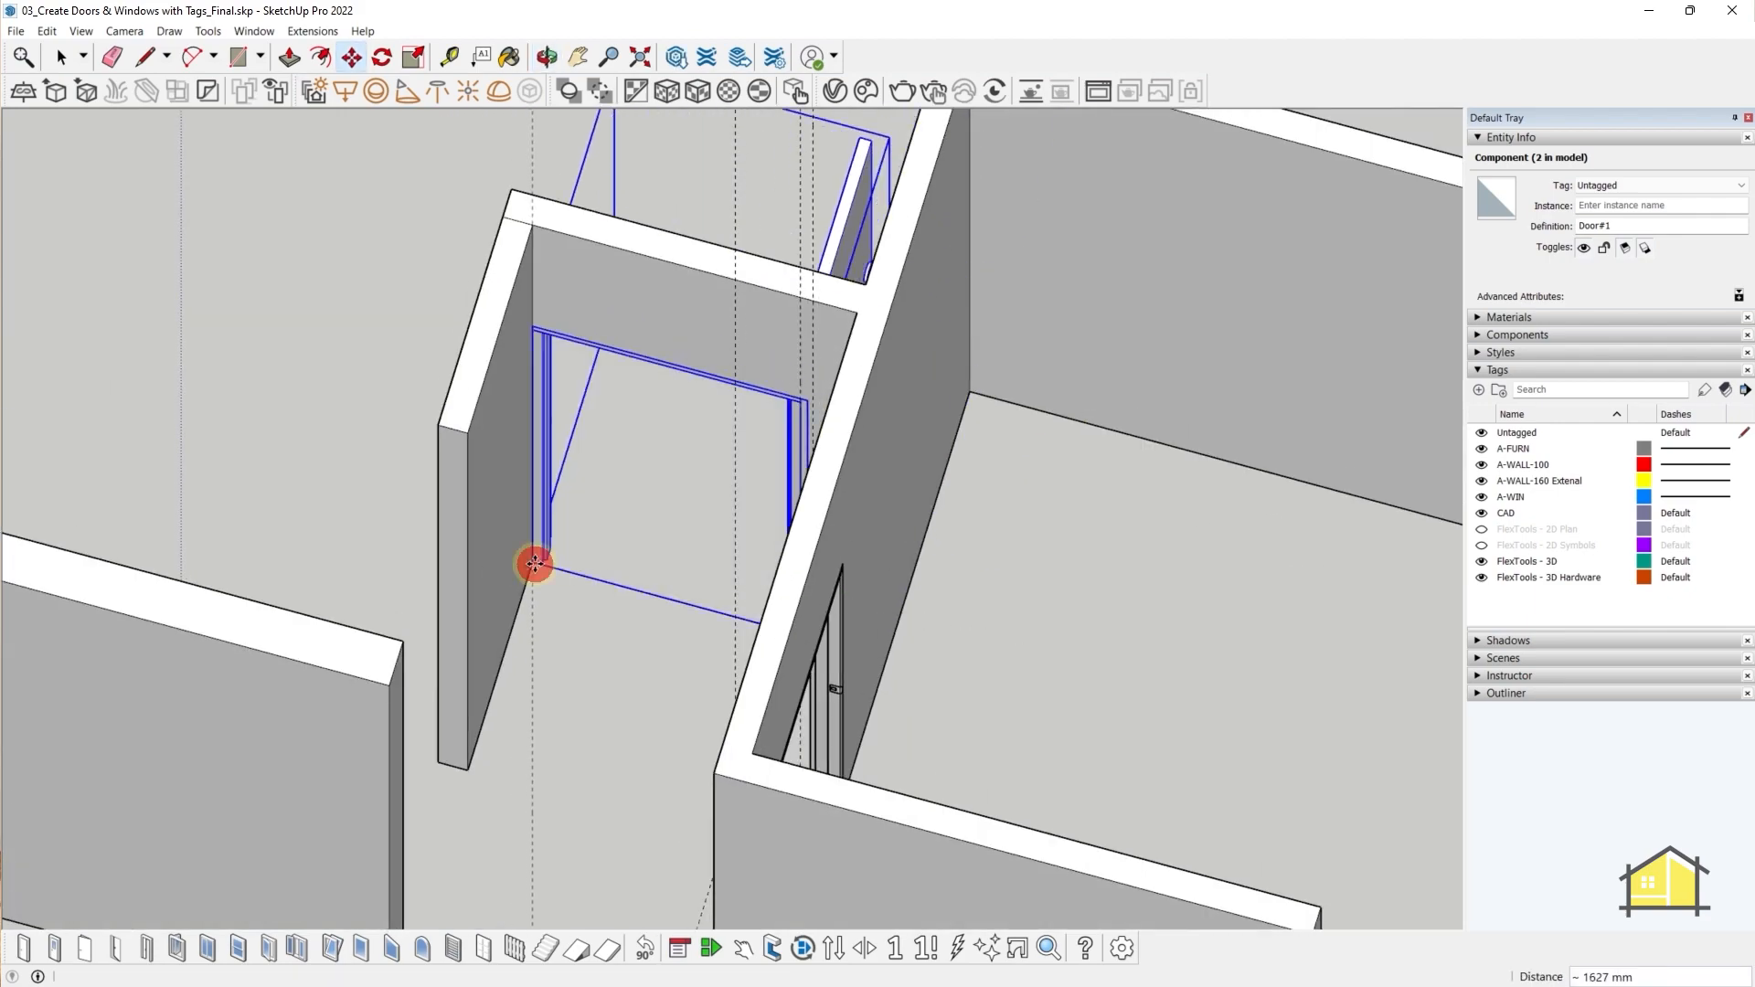
- Undo the placement and delete the extra door copy
key(space)
key(ctrl+z)
middle_drag(645, 499, 759, 672)
key(Delete)
scroll(759, 672, up, 3)
key(ctrl+z)
key(ctrl+z)
key(ctrl+z)
key(ctrl+y)
mouse_move(374, 604)
middle_down()
mouse_move(302, 580)
mouse_move(361, 631)
middle_up()
- Place a new FlexTools door in the empty opening, flip it across the wall, and check its swing
click(24, 947)
click(528, 546)
middle_drag(627, 531, 716, 475)
key(s)
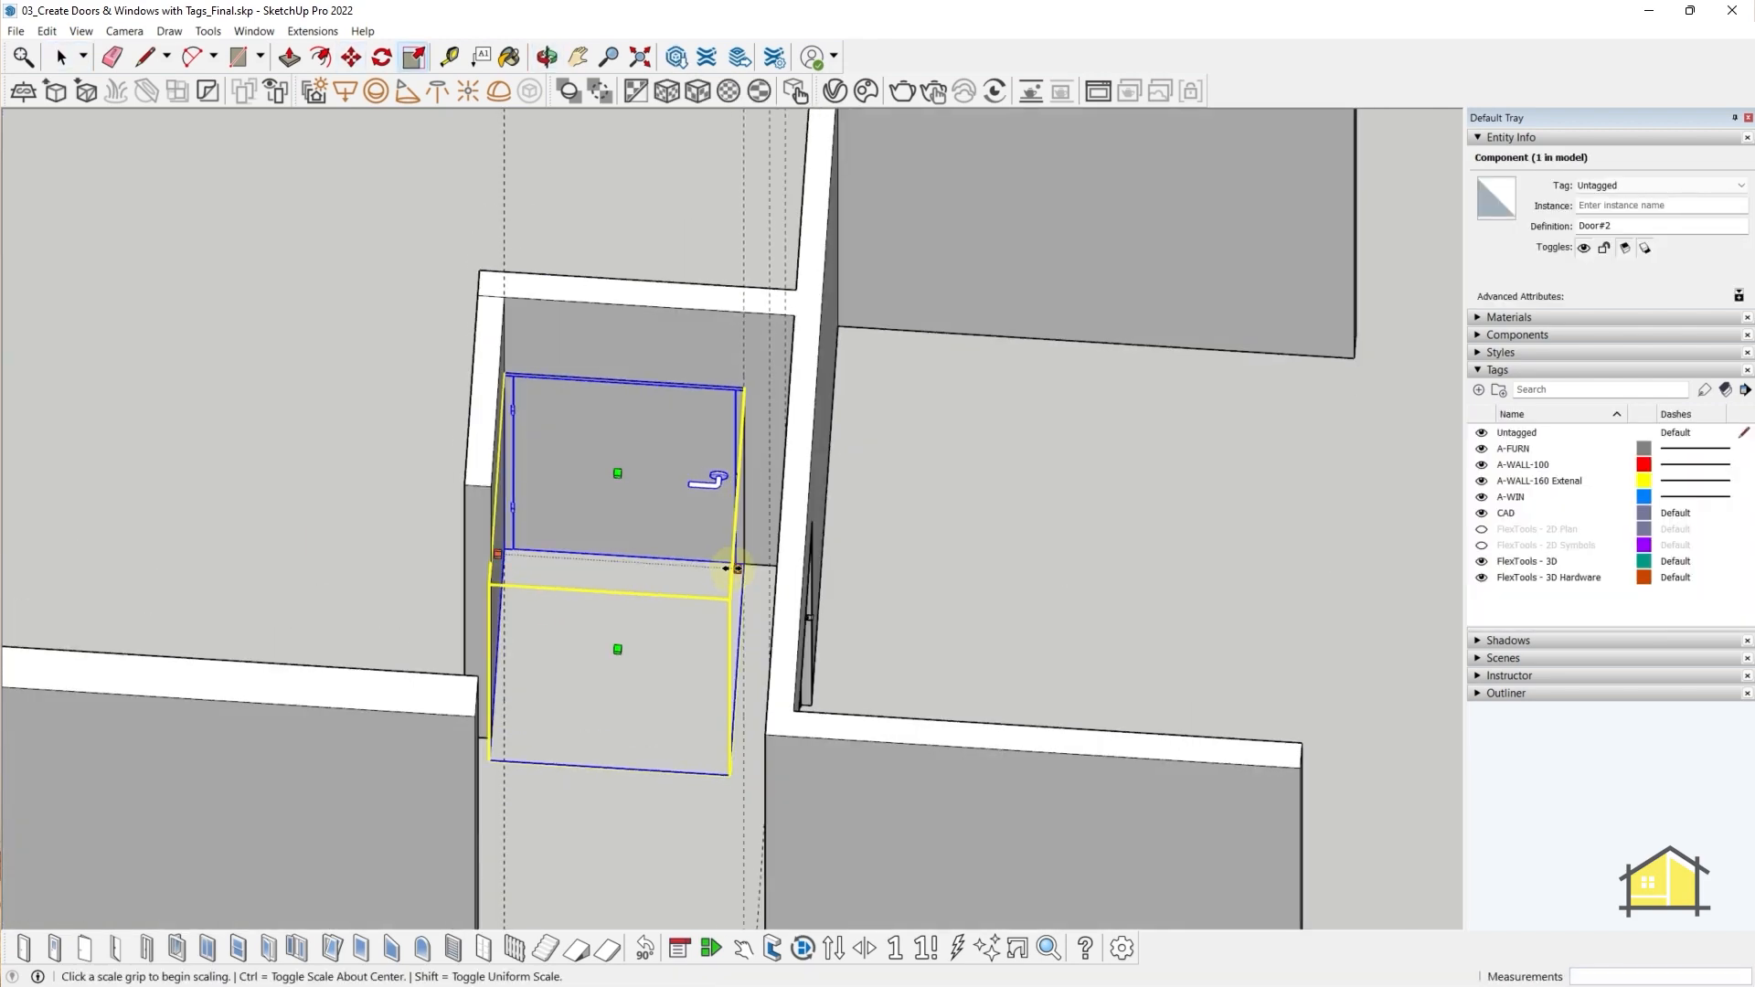
key(space)
middle_drag(758, 593, 827, 572)
click(832, 948)
click(1011, 551)
click(737, 948)
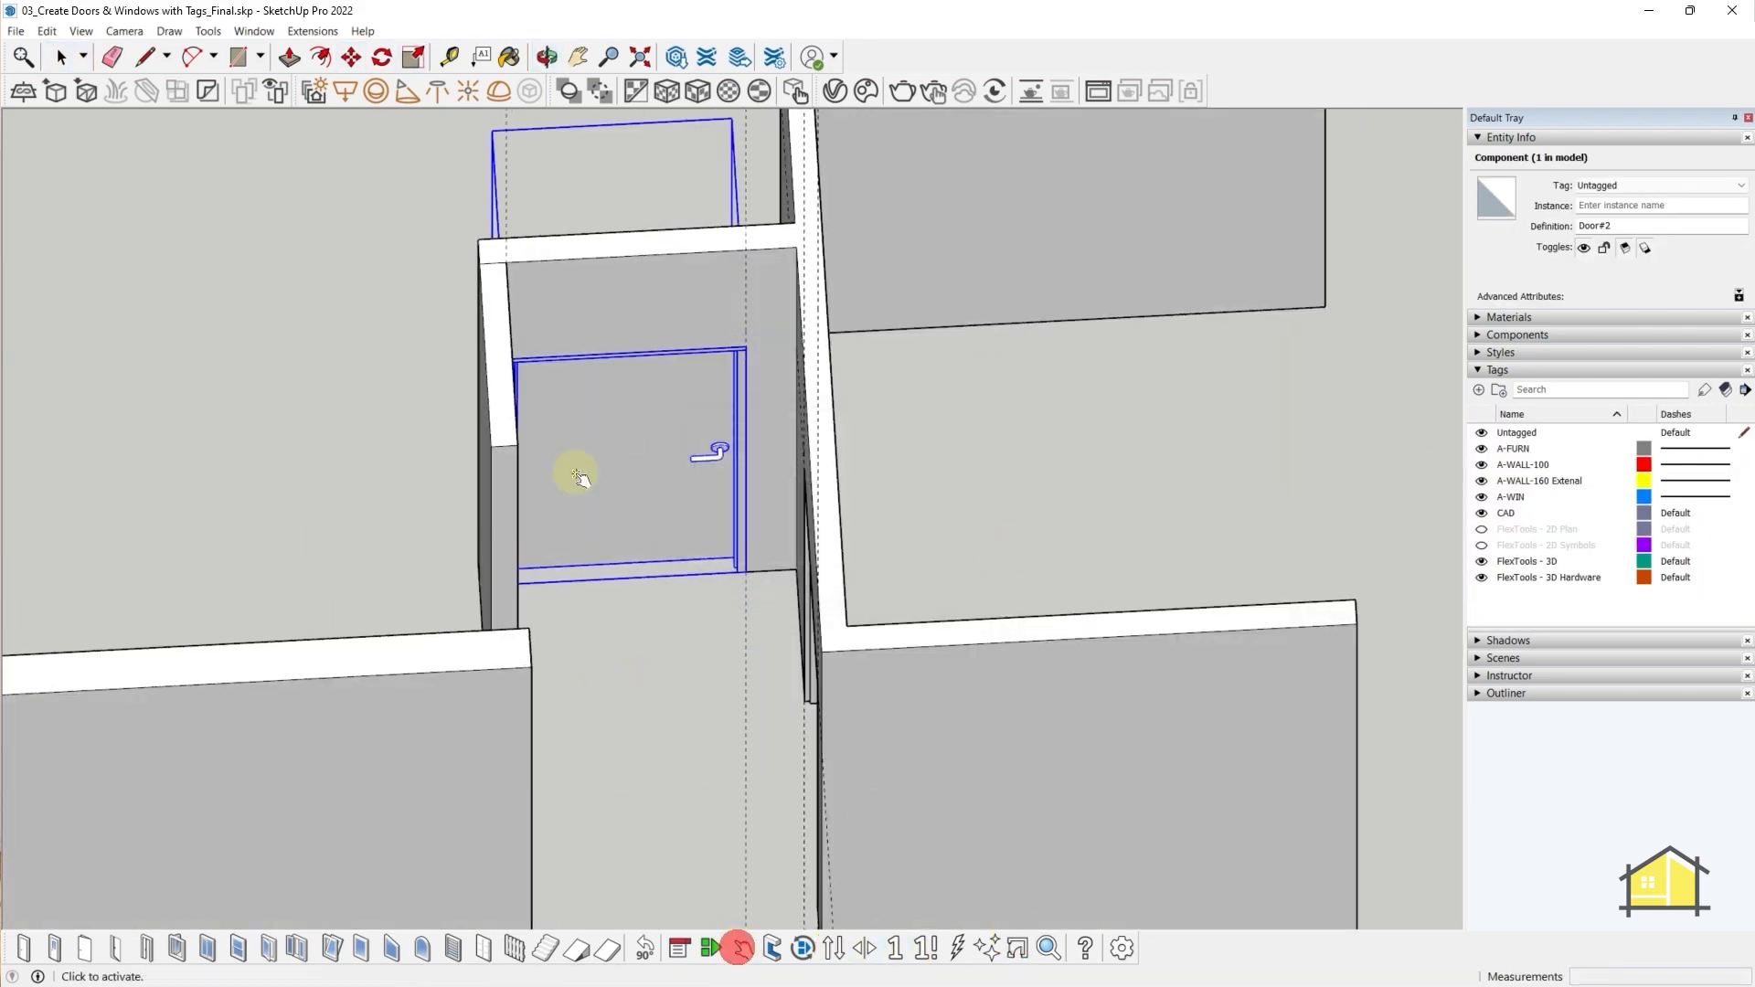
click(580, 475)
- Add a guide from the wall edge to extend the wall to the left wall
middle_drag(630, 585, 324, 777)
scroll(324, 777, up, 3)
key(t)
click(448, 618)
click(447, 567)
middle_drag(447, 567, 811, 524)
- Place another FlexTools door in the next opening and scale its width and height to fit
key(space)
click(25, 949)
scroll(492, 656, up, 2)
click(422, 686)
key(s)
click(421, 442)
scroll(811, 524, down, 1)
click(733, 575)
middle_drag(759, 238, 1555, 145)
click(931, 198)
middle_drag(923, 388, 579, 470)
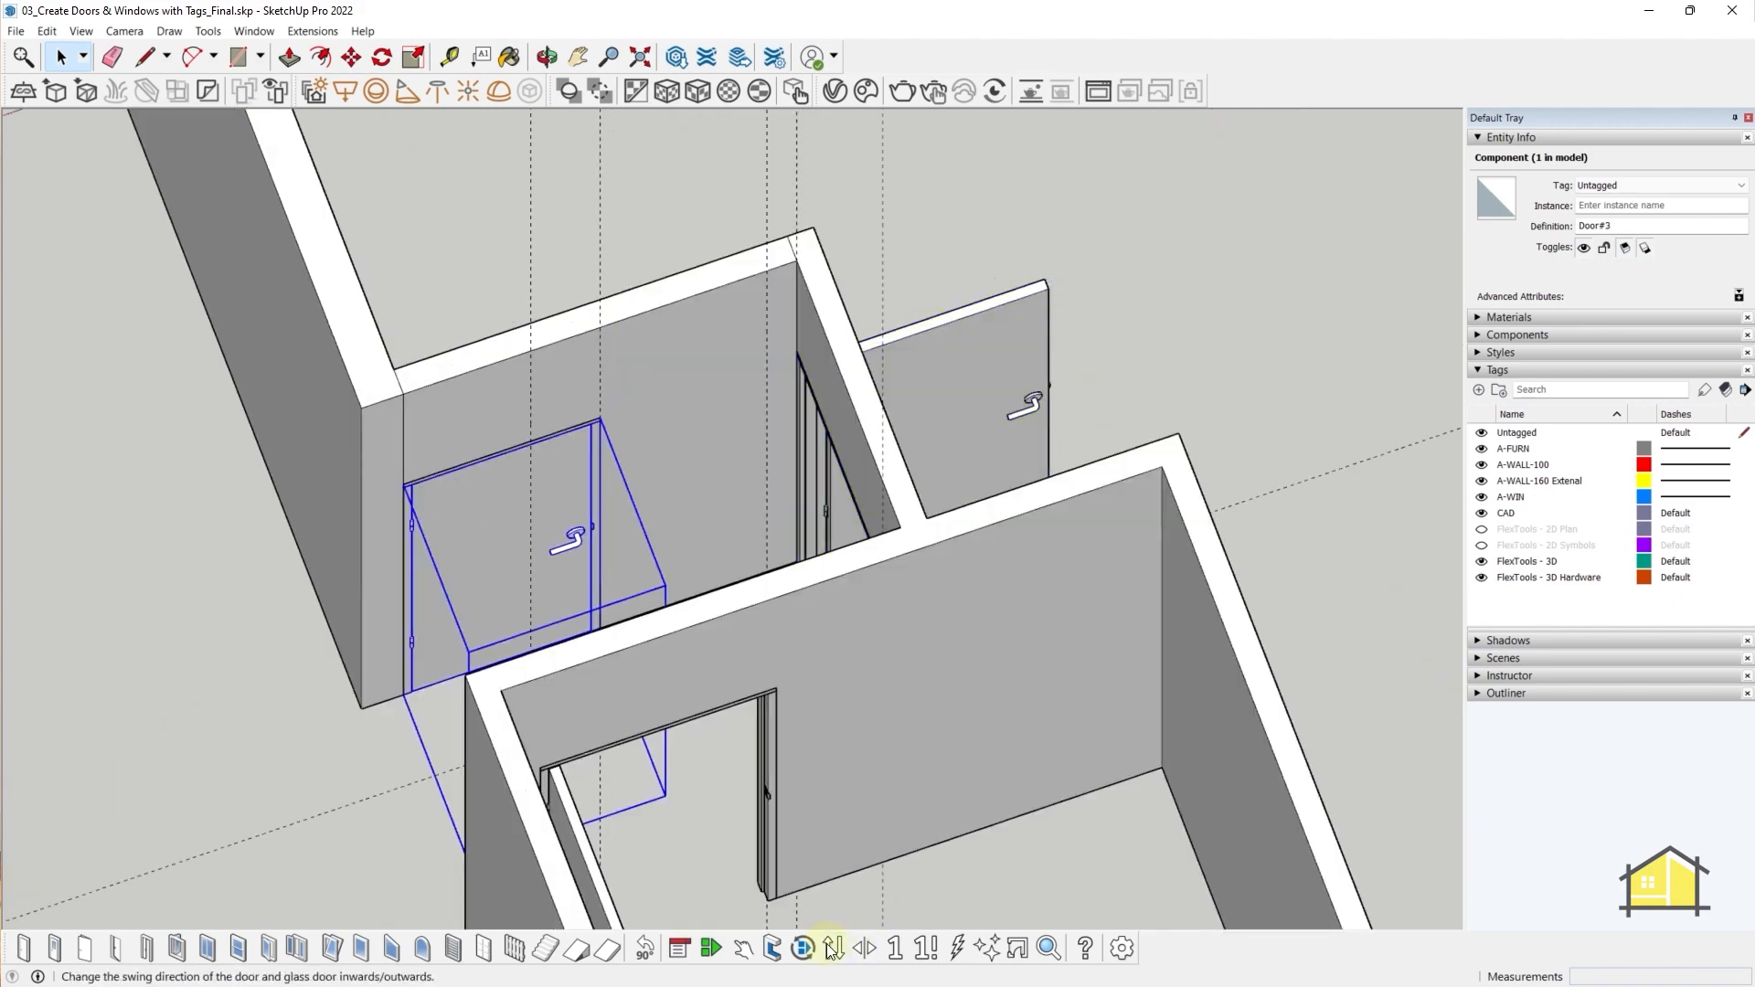
- Flip the new door's swing direction and open it to confirm the swing
click(831, 949)
mouse_move(640, 548)
middle_down()
mouse_move(1258, 627)
mouse_move(631, 566)
middle_up()
click(743, 949)
click(451, 485)
key(space)
click(200, 415)
middle_drag(430, 521, 936, 544)
scroll(869, 540, up, 5)
- Set a 750 mm guide and Push/Pull the wall end to the opposite wall to close the gap
key(t)
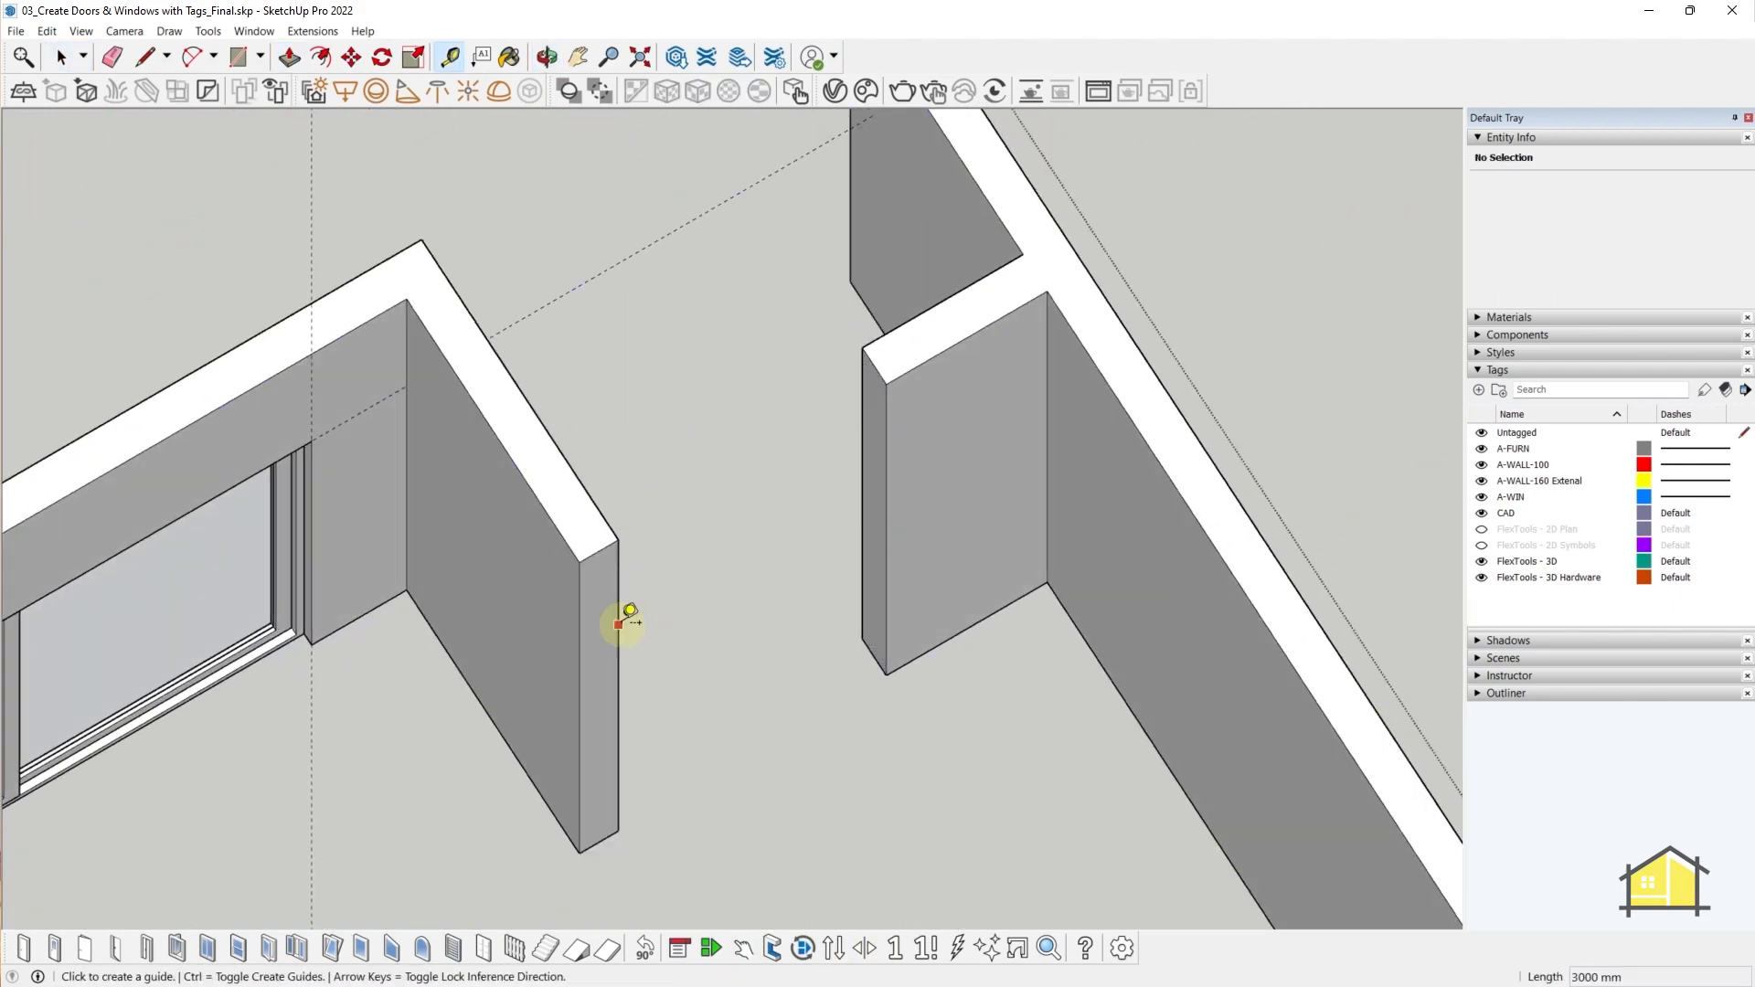
key(space)
click(877, 498)
middle_drag(1051, 484, 869, 467)
text(750)
key(Return)
key(p)
click(869, 464)
click(587, 541)
- Place a Glass Door in the new opening and scale it narrower to fit
middle_drag(586, 542, 494, 507)
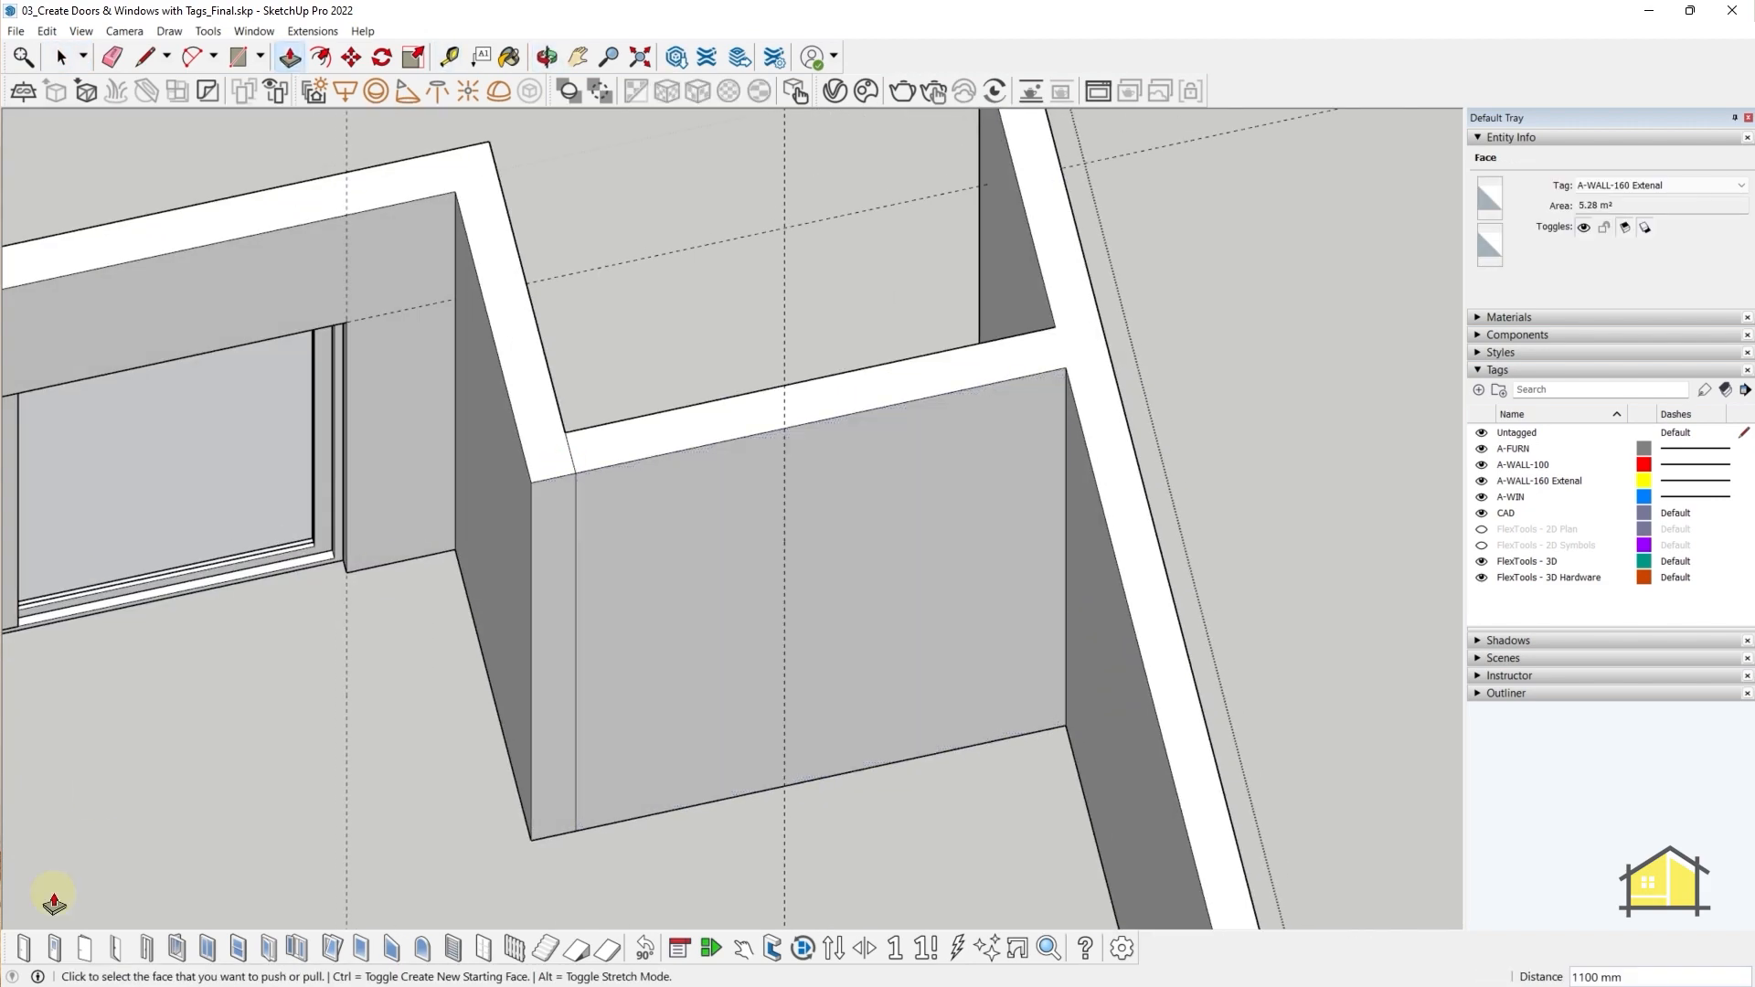
click(593, 825)
key(s)
drag(795, 627, 782, 427)
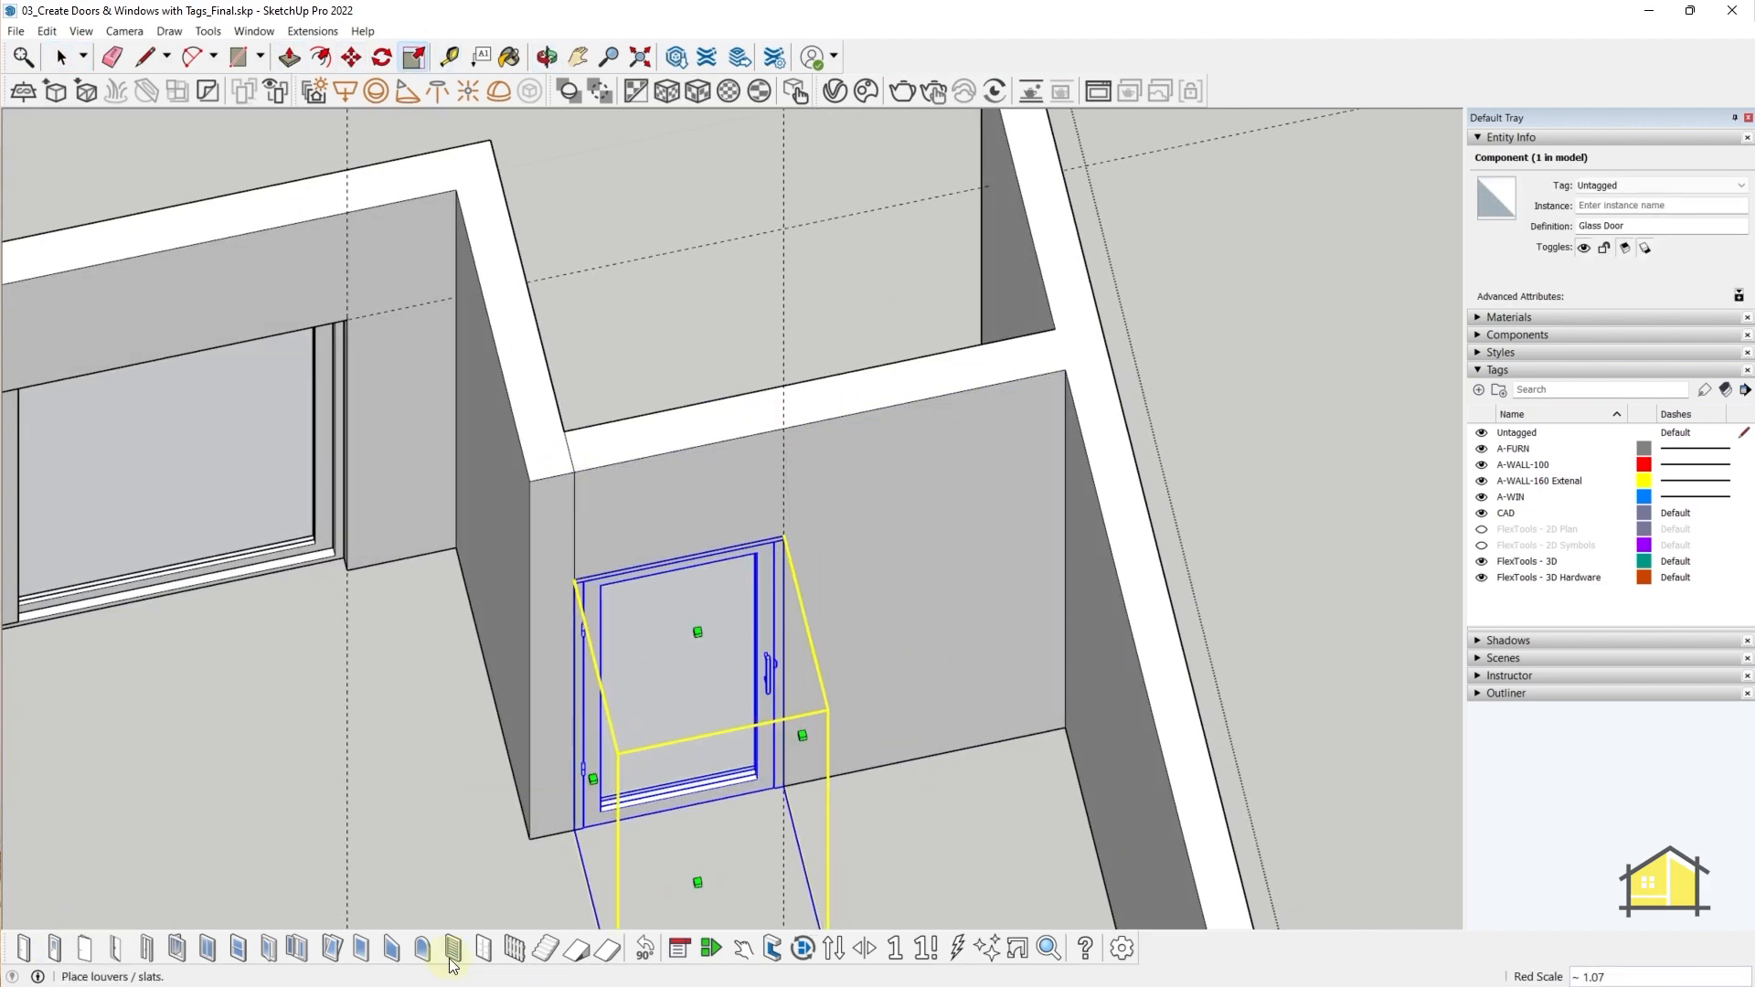
middle_drag(649, 681, 437, 653)
key(space)
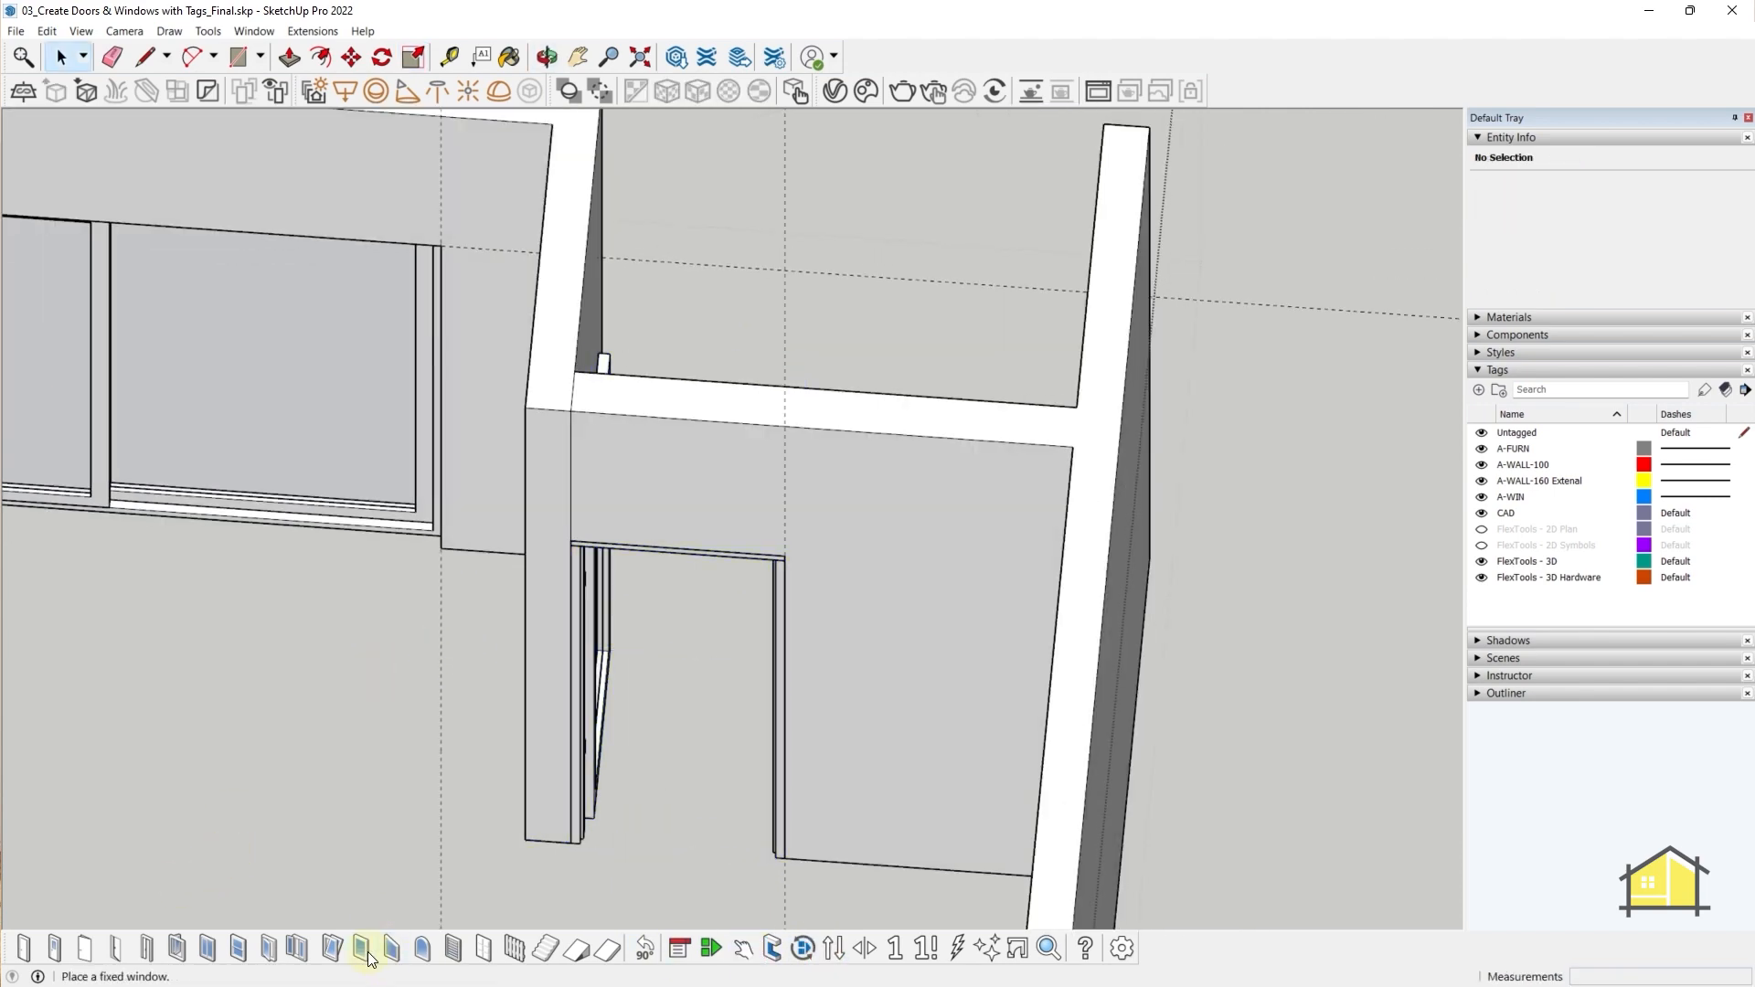
- Add an 80x110 Fixed Window beside the glass door and narrow it
click(829, 663)
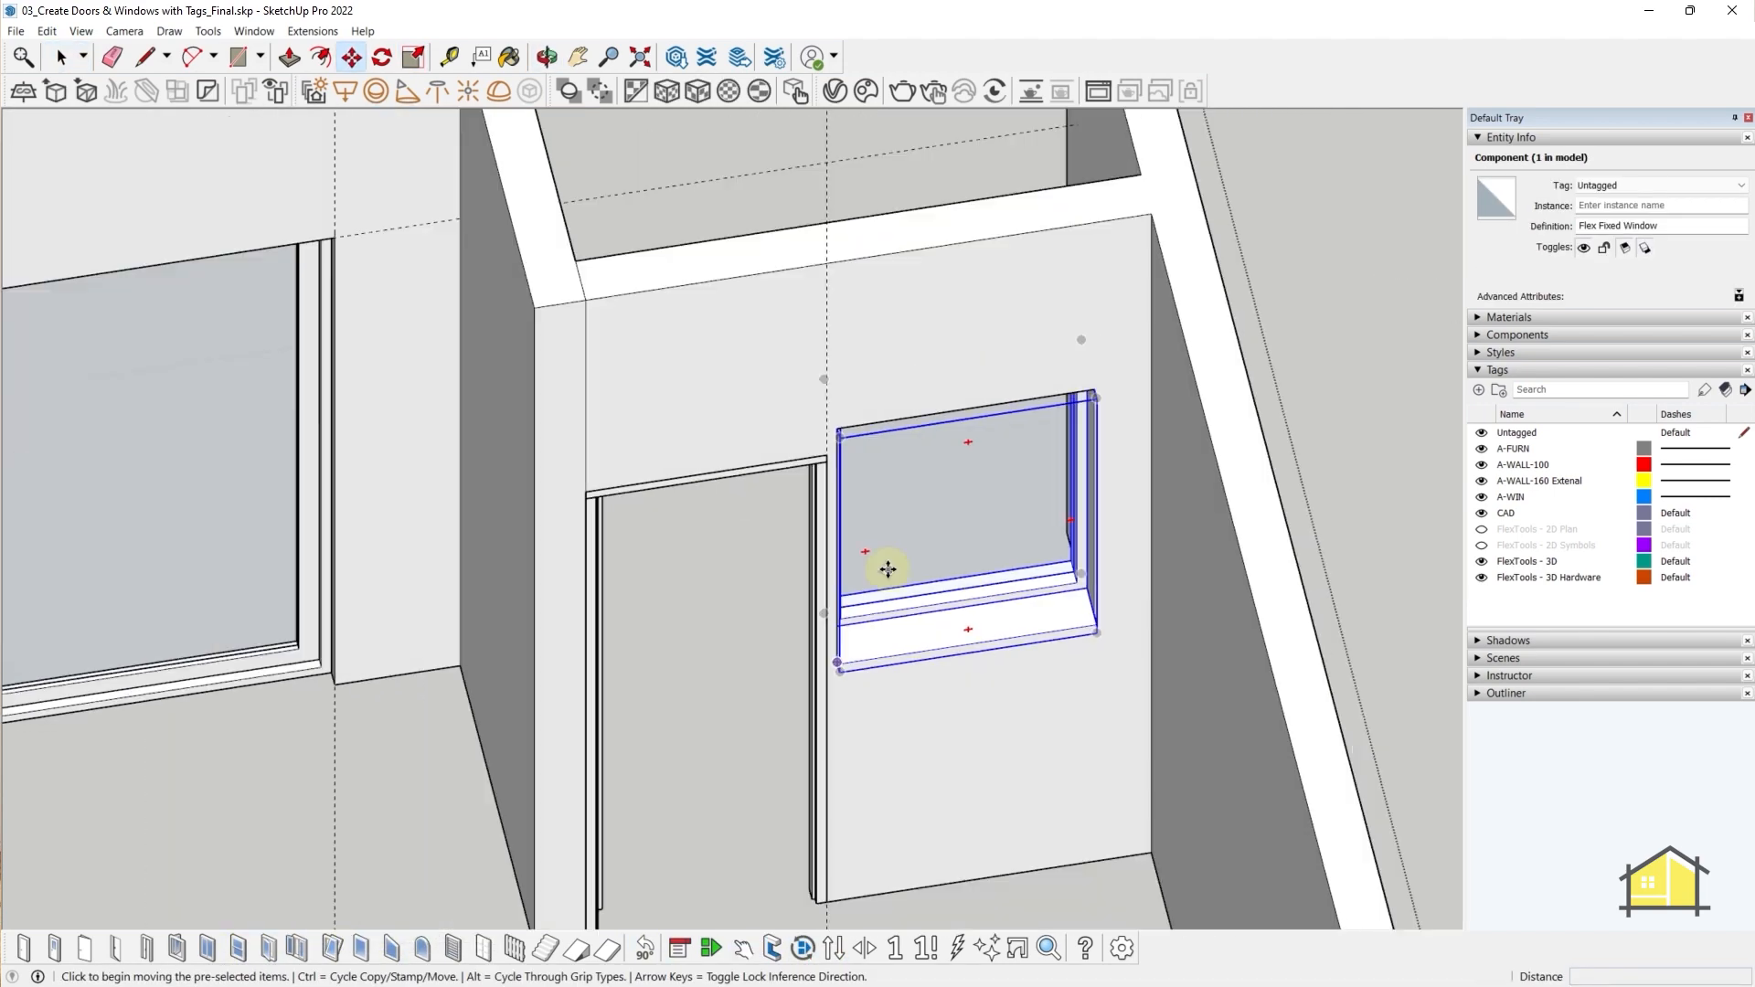
right_click(958, 549)
mouse_move(1052, 600)
click(1246, 600)
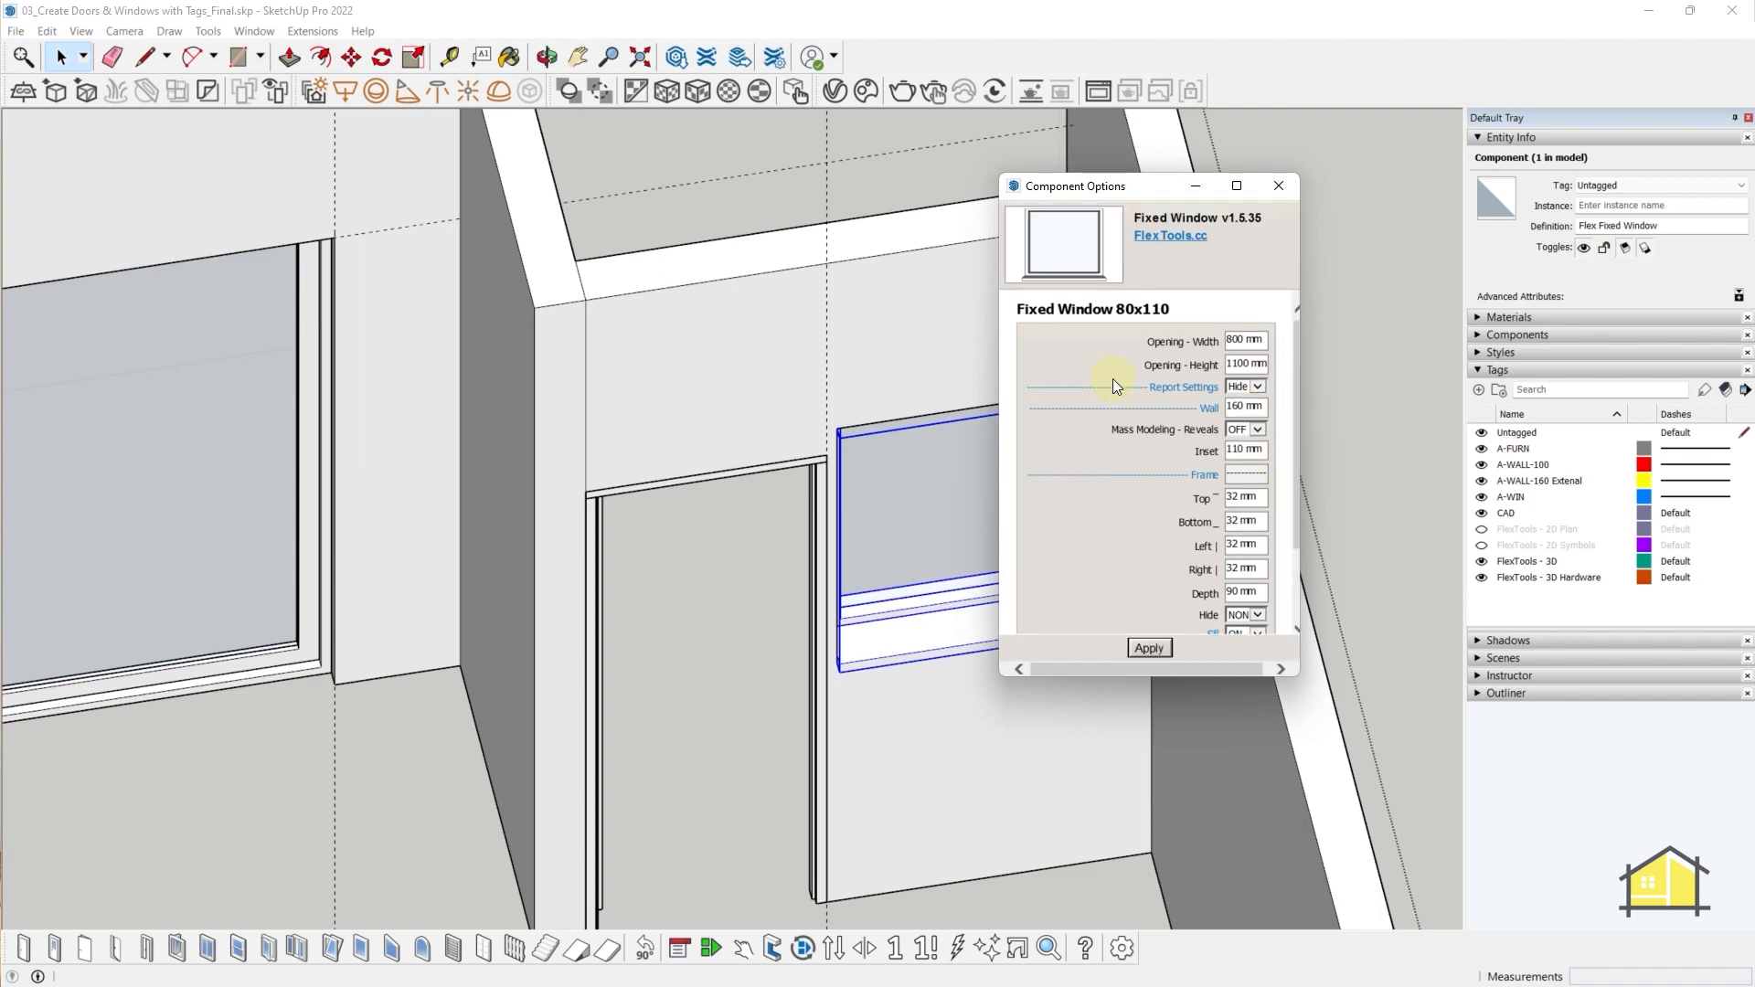
click(1288, 530)
click(1149, 647)
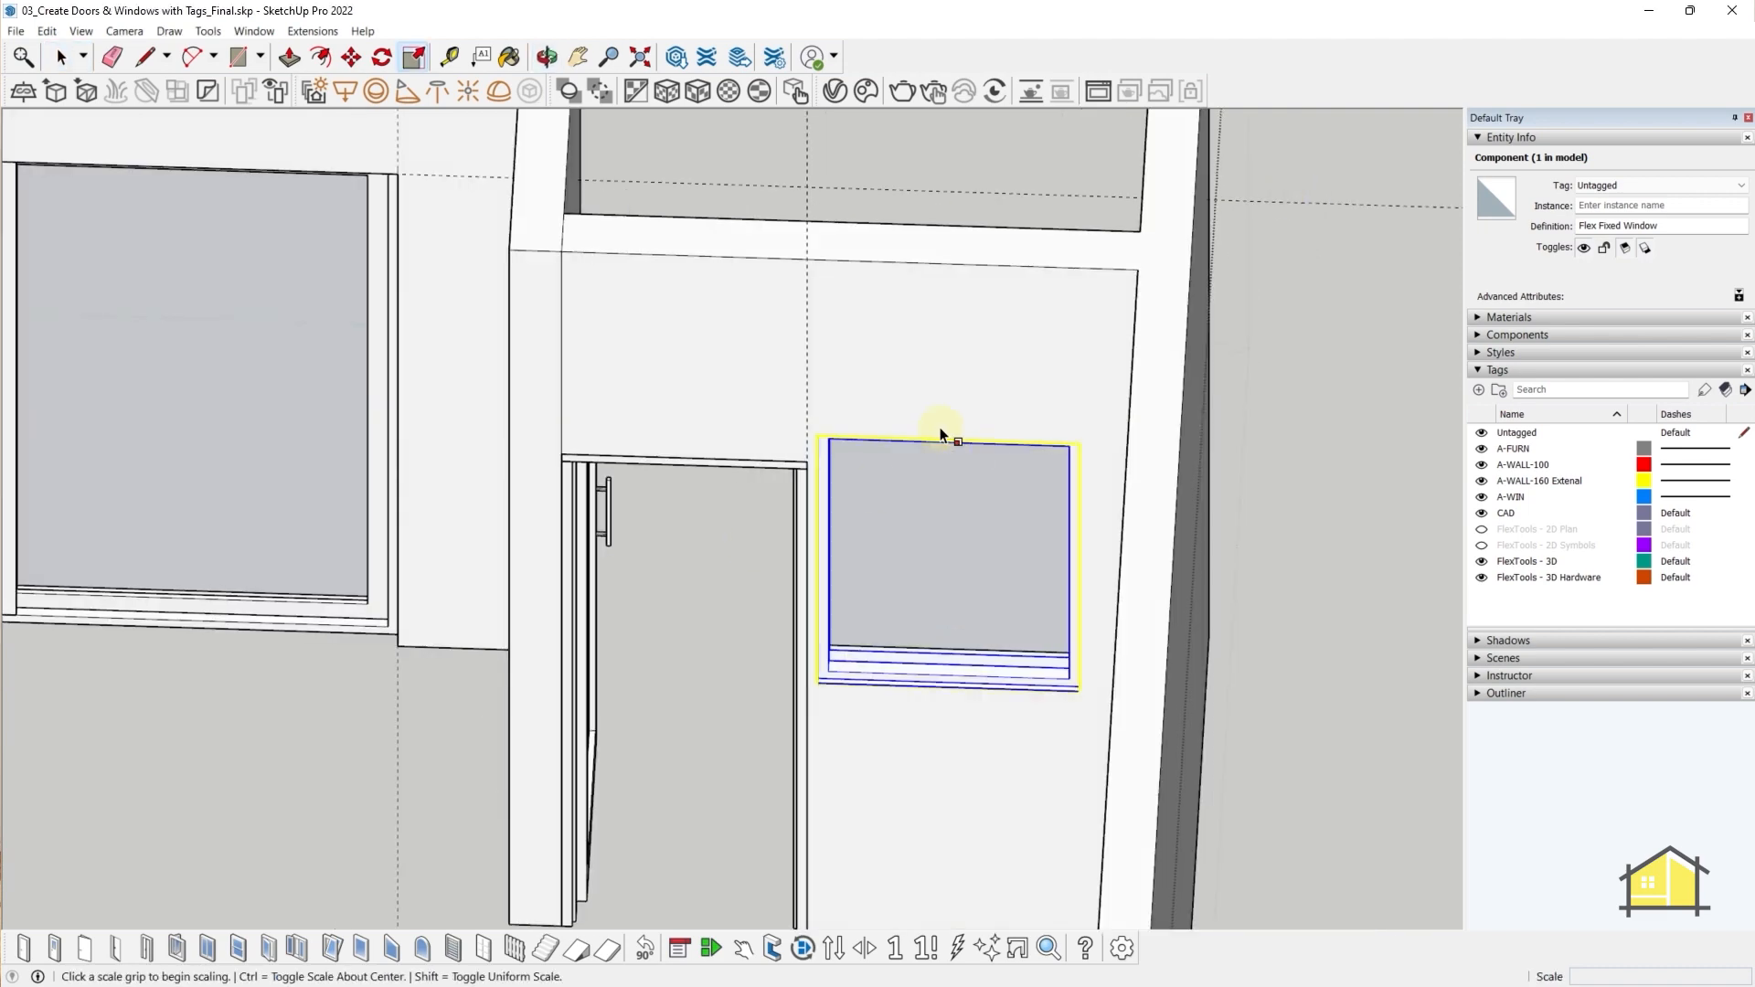
click(1082, 523)
middle_drag(822, 469, 580, 729)
- Remove all guide lines with Edit > Delete Guides
click(900, 512)
key(space)
click(478, 650)
shift+middle_drag(856, 599, 777, 571)
scroll(359, 477, down, 5)
scroll(695, 548, down, 3)
click(46, 31)
click(92, 188)
scroll(396, 686, up, 6)
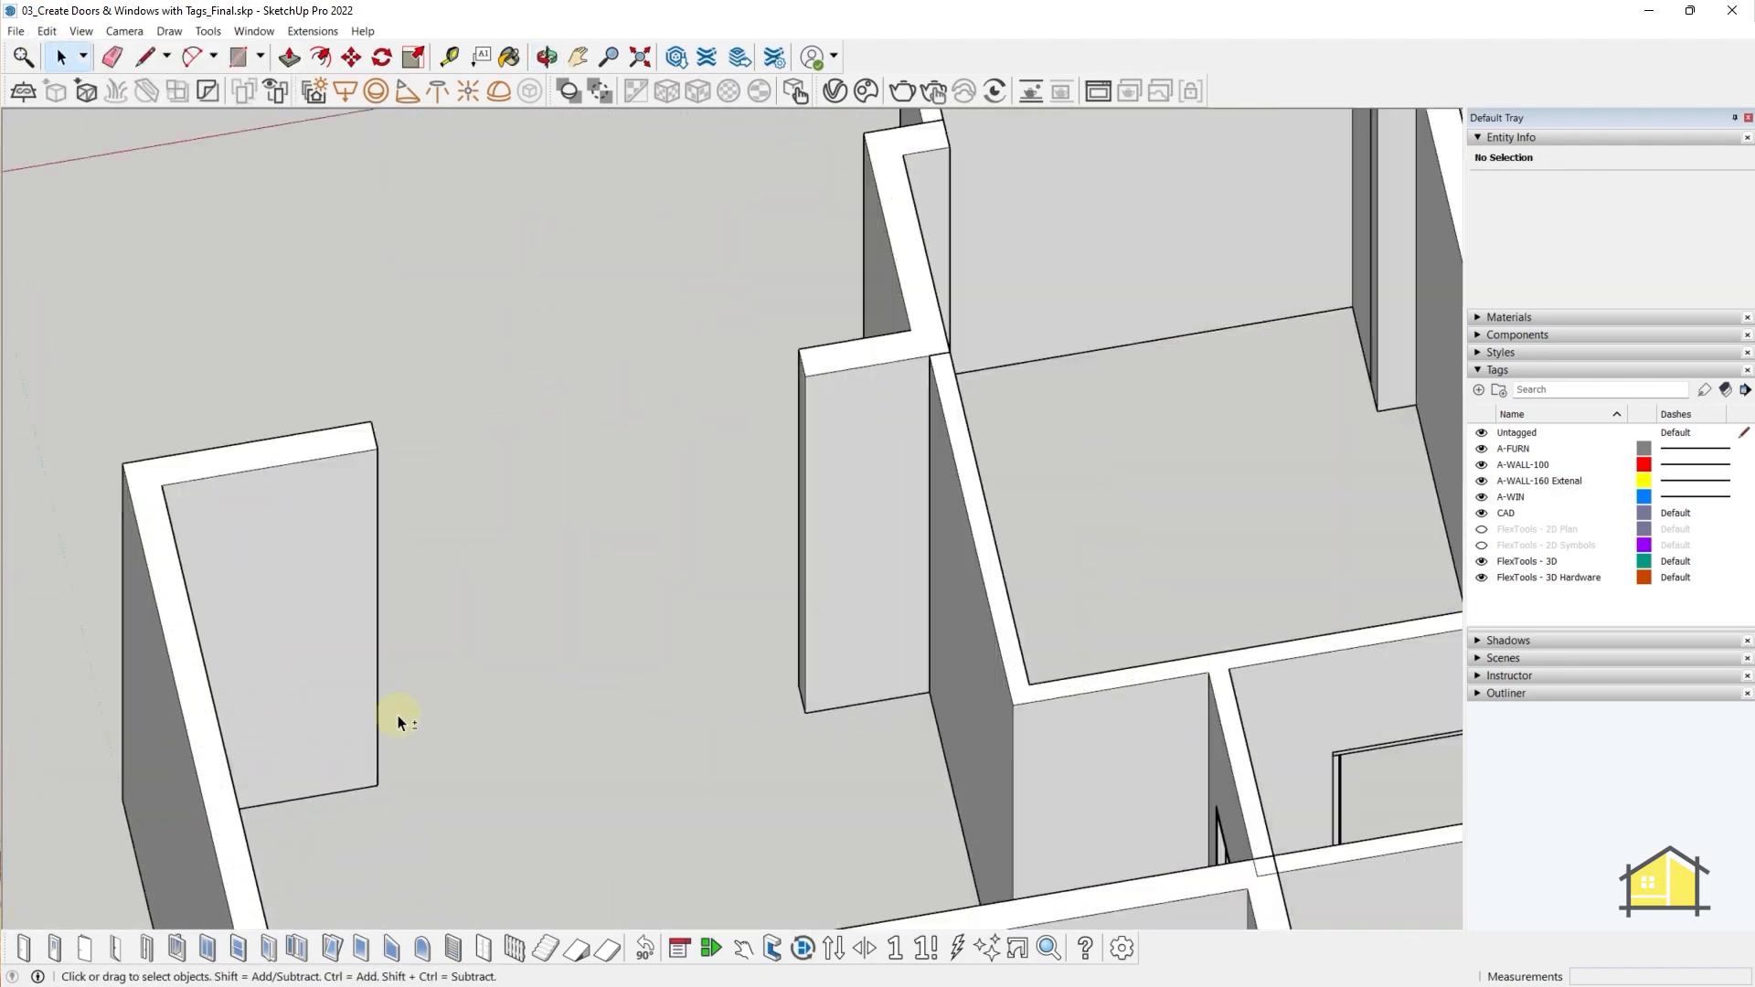
- Place two Tape Measure guides from the wall base along the wall
key(t)
click(329, 792)
scroll(329, 741, down, 2)
scroll(1198, 625, up, 1)
click(151, 806)
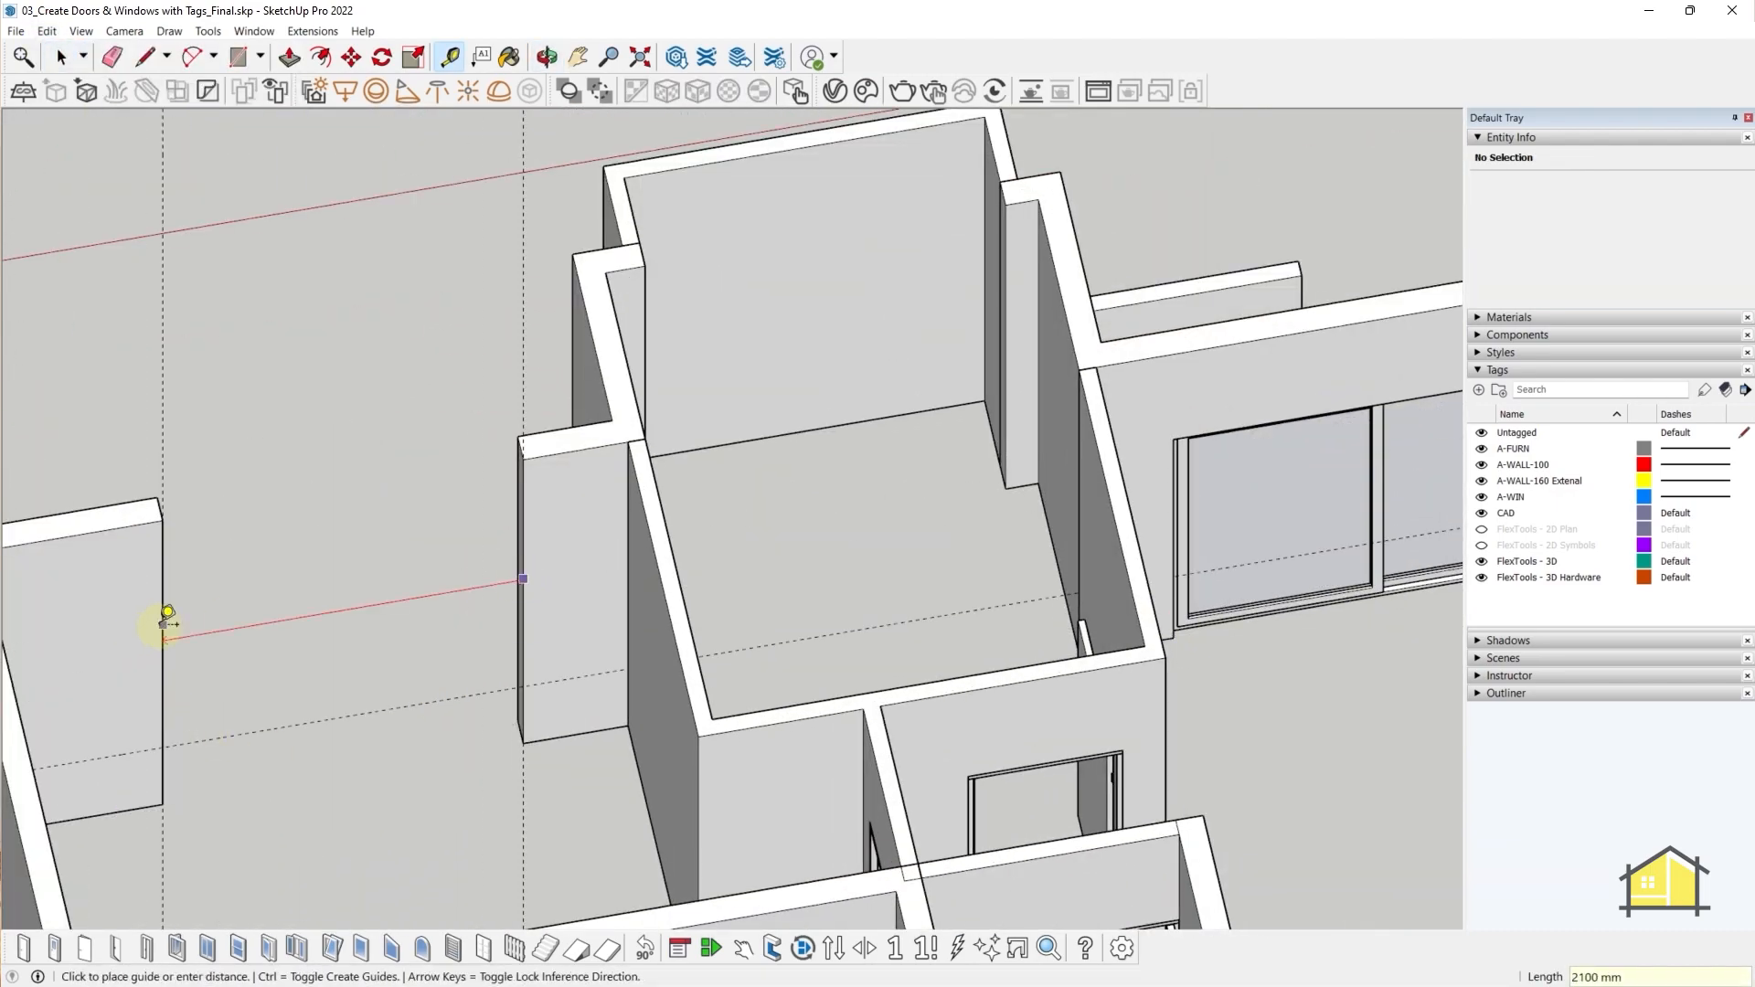
middle_drag(594, 549, 411, 646)
key(space)
- Push/pull the wall's end face to meet the next wall and erase the leftover seam edge
double_click(411, 646)
key(p)
click(121, 704)
key(e)
mouse_move(354, 554)
mouse_down()
mouse_move(302, 540)
mouse_move(312, 475)
mouse_up()
middle_drag(312, 475, 705, 623)
drag(705, 622, 666, 588)
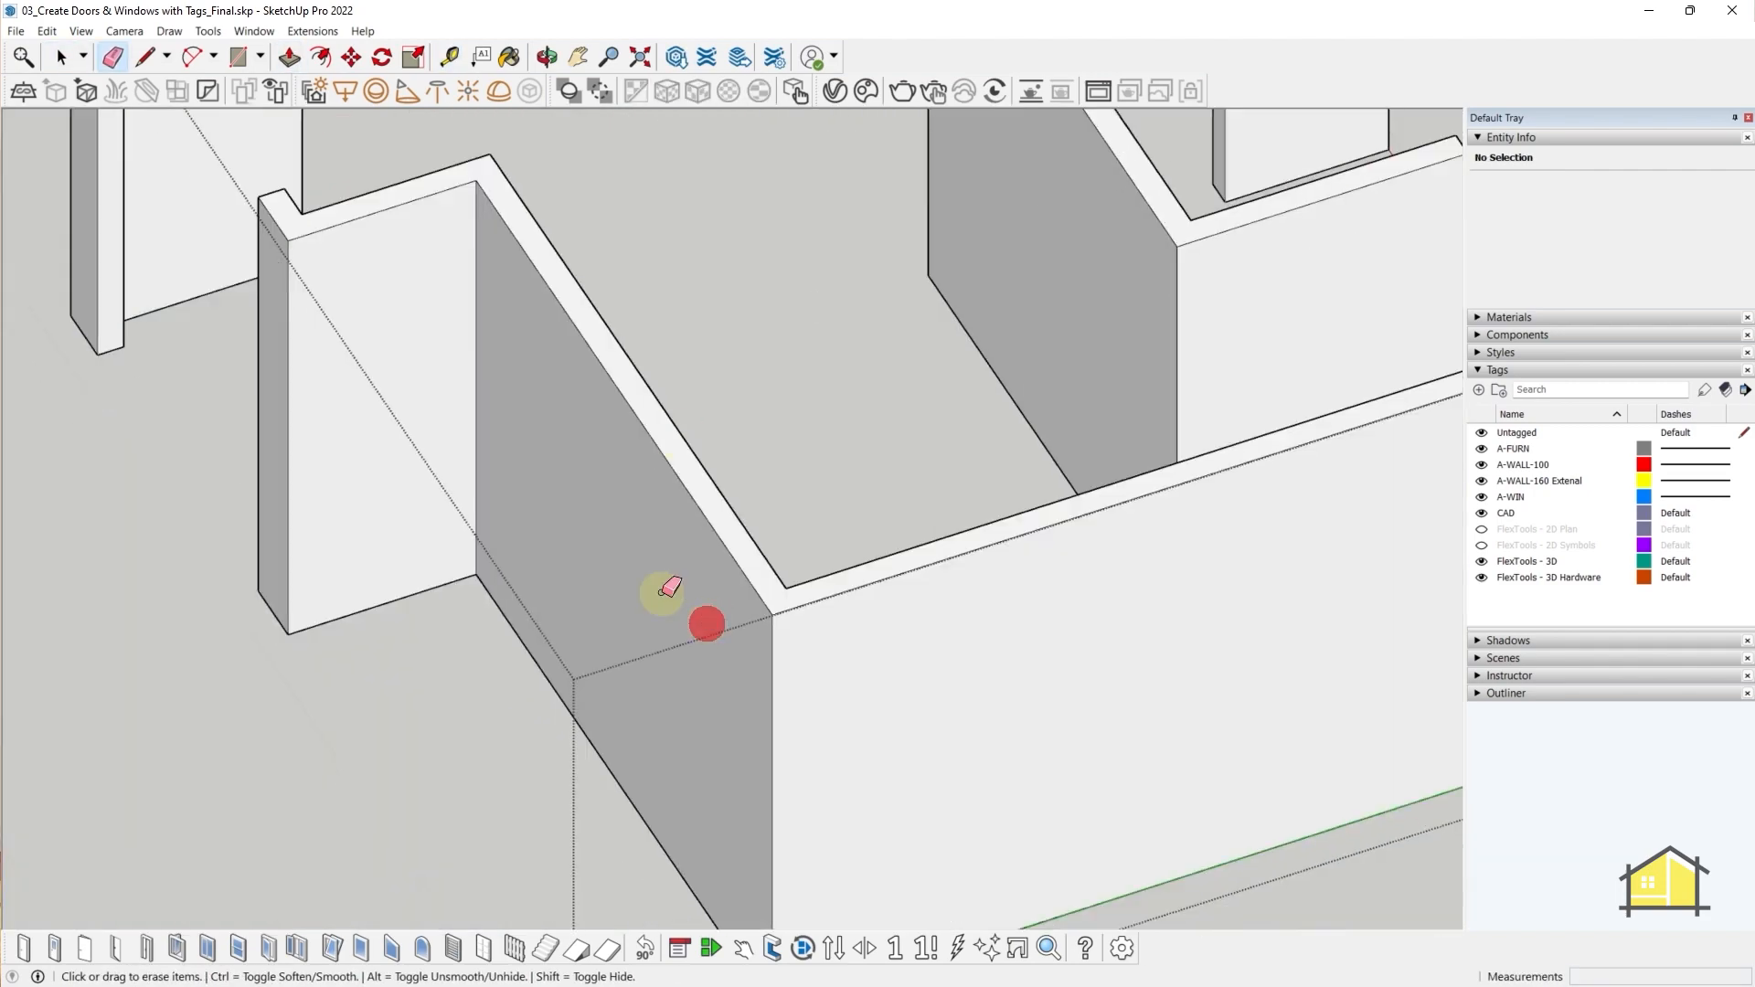
mouse_move(667, 588)
middle_down()
mouse_move(717, 595)
mouse_move(630, 502)
mouse_move(685, 439)
middle_up()
scroll(717, 595, down, 5)
key(space)
- Copy the existing sliding window onto the left wall
double_click(1226, 598)
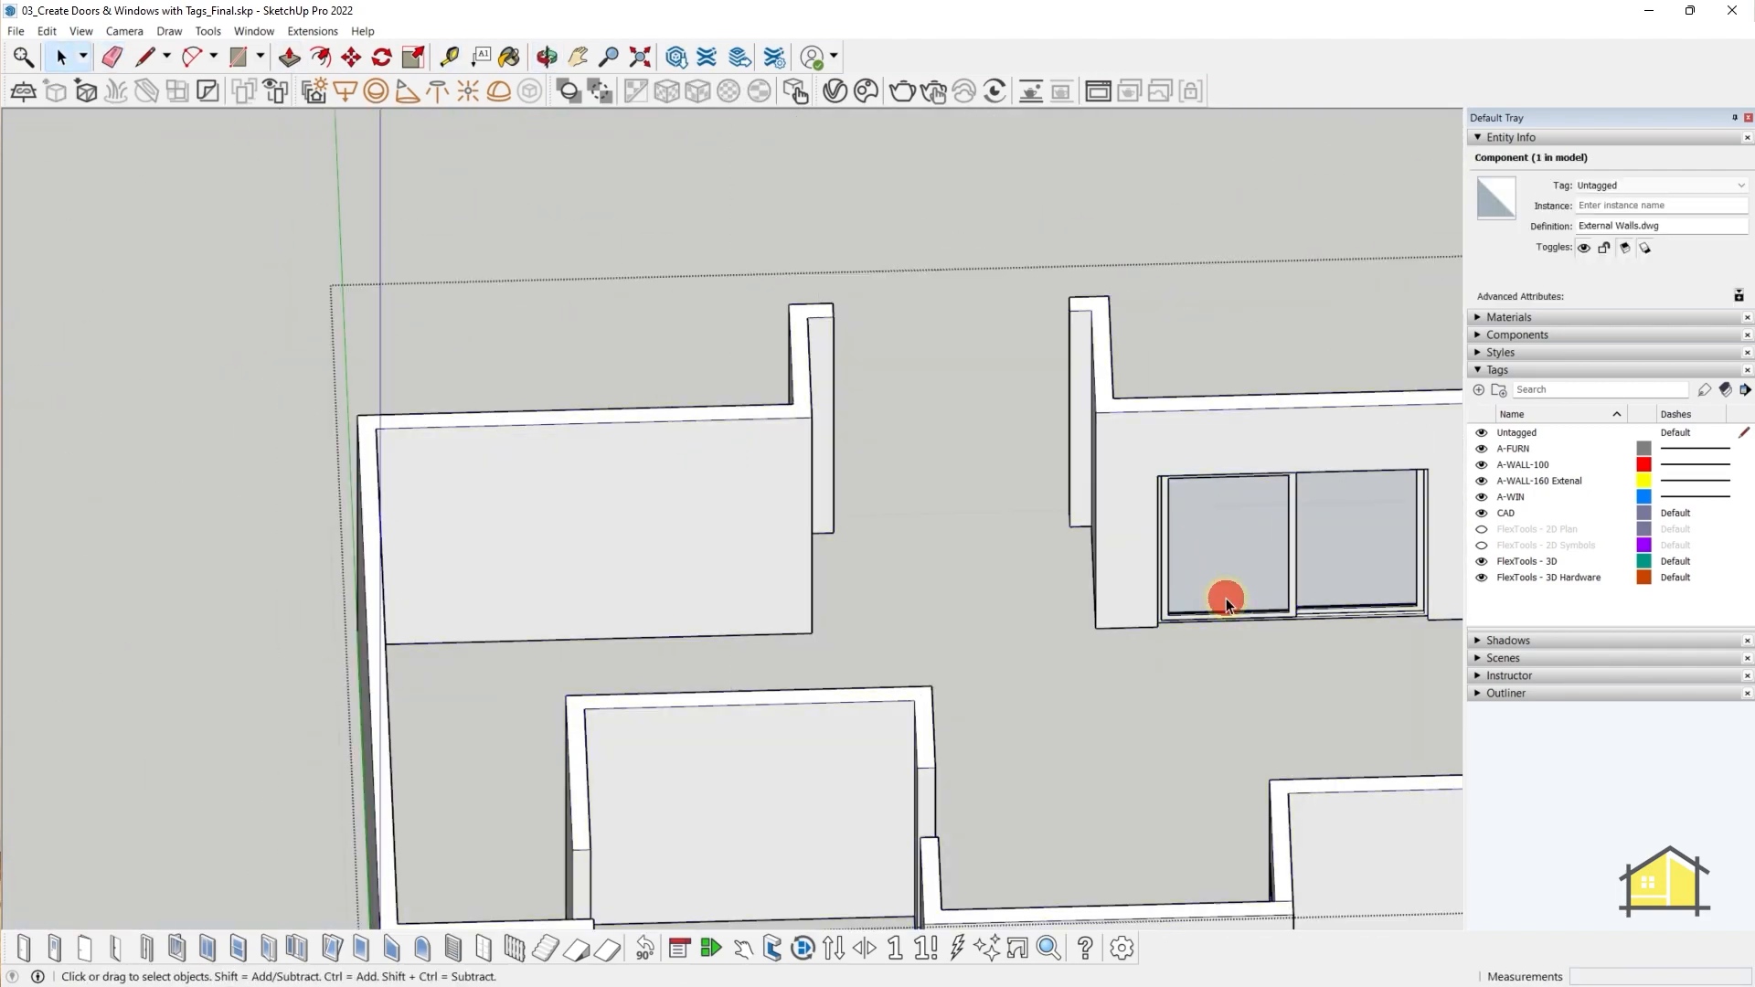
key(m)
click(1155, 631)
click(478, 600)
middle_drag(567, 585, 914, 585)
key(s)
click(900, 551)
- Add a guide and shrink the sliding window copy to fit its opening
key(t)
click(940, 622)
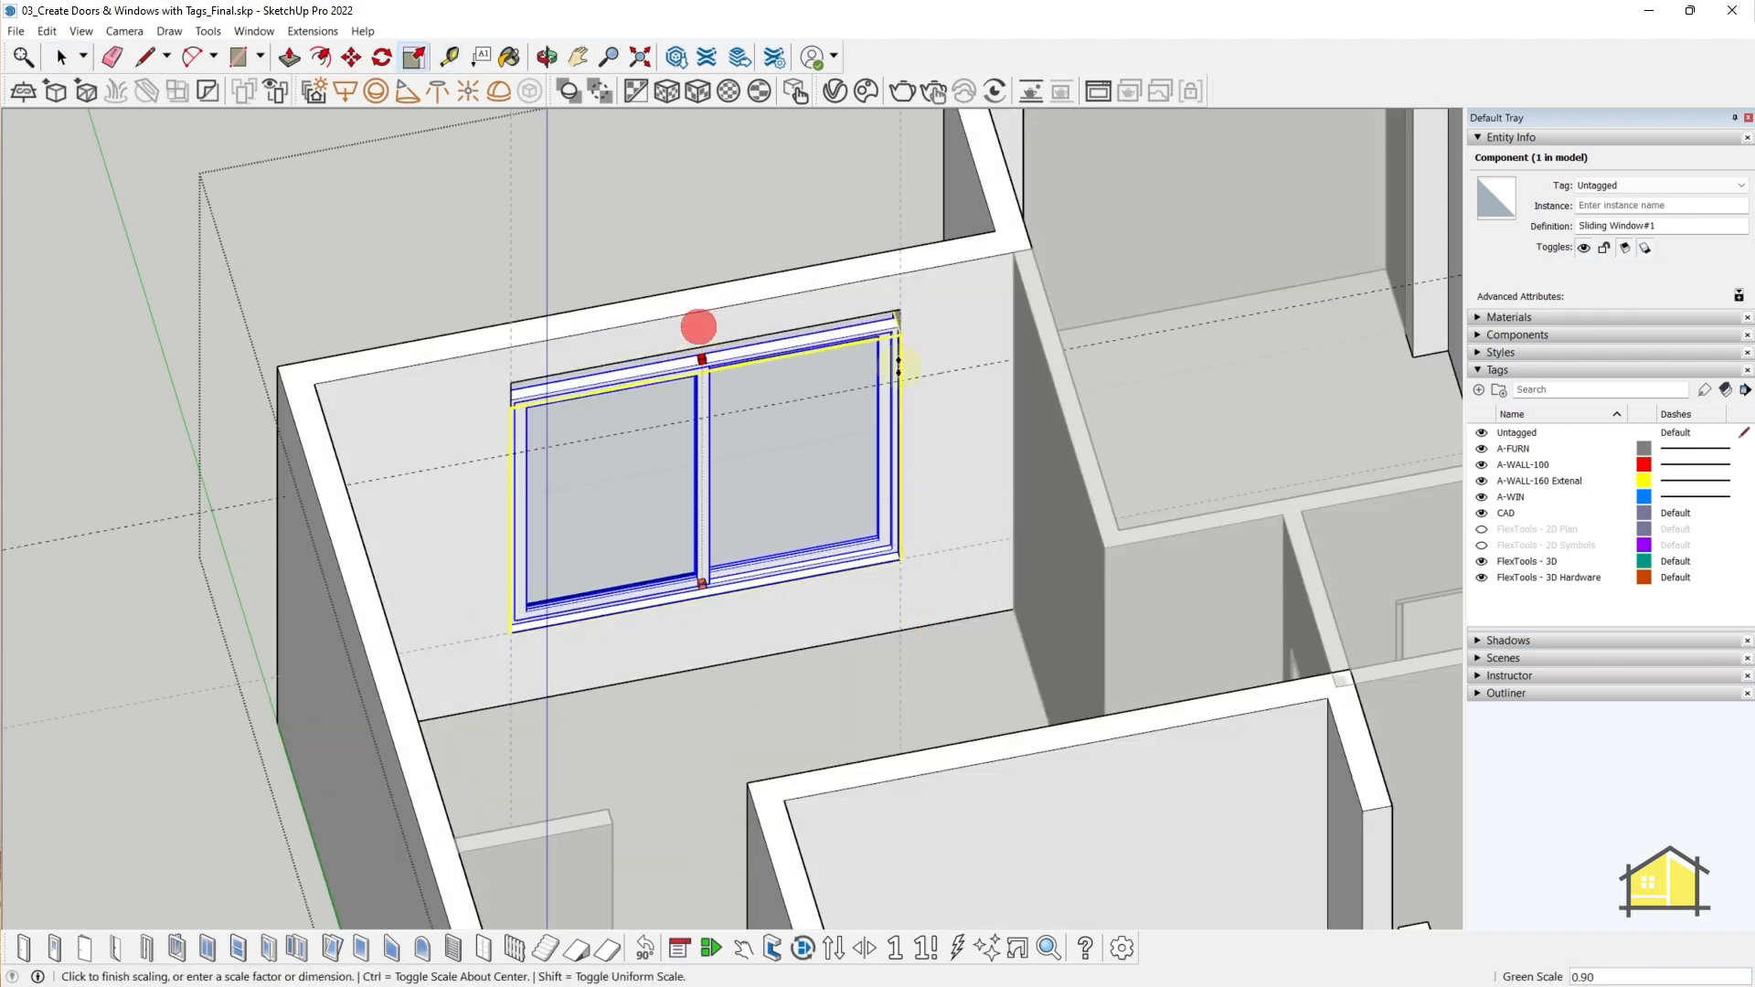
click(898, 365)
middle_drag(899, 366, 1224, 588)
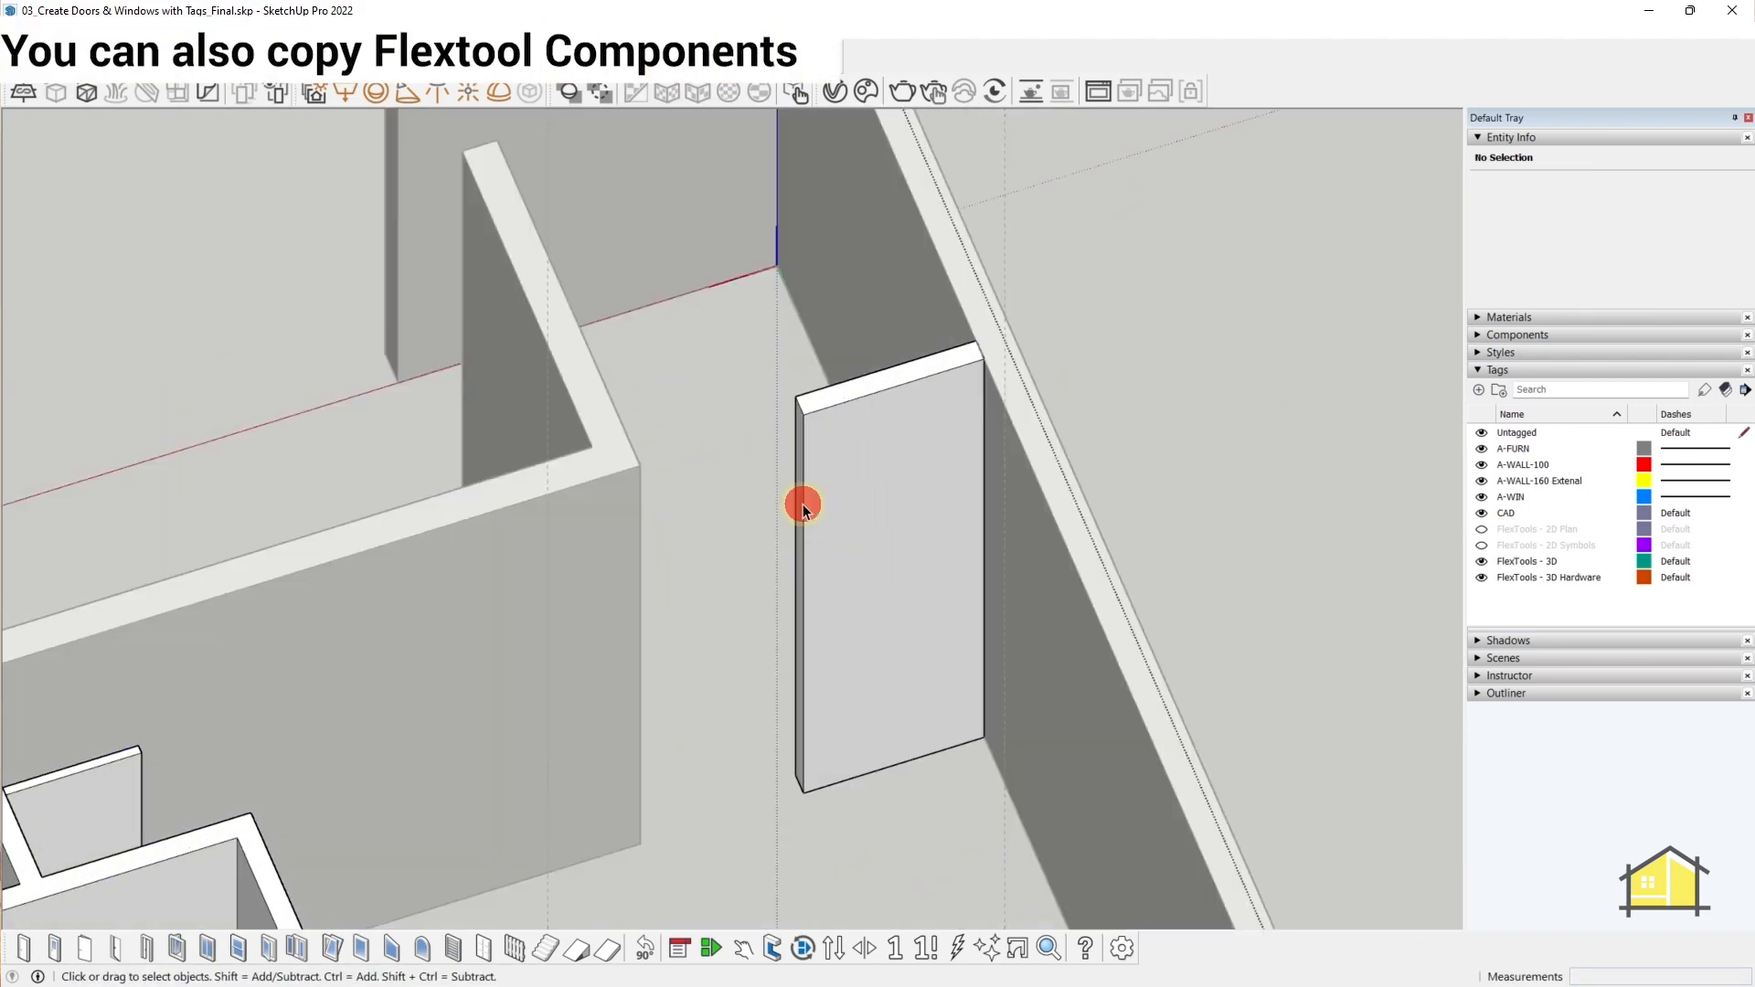
middle_drag(804, 502, 275, 702)
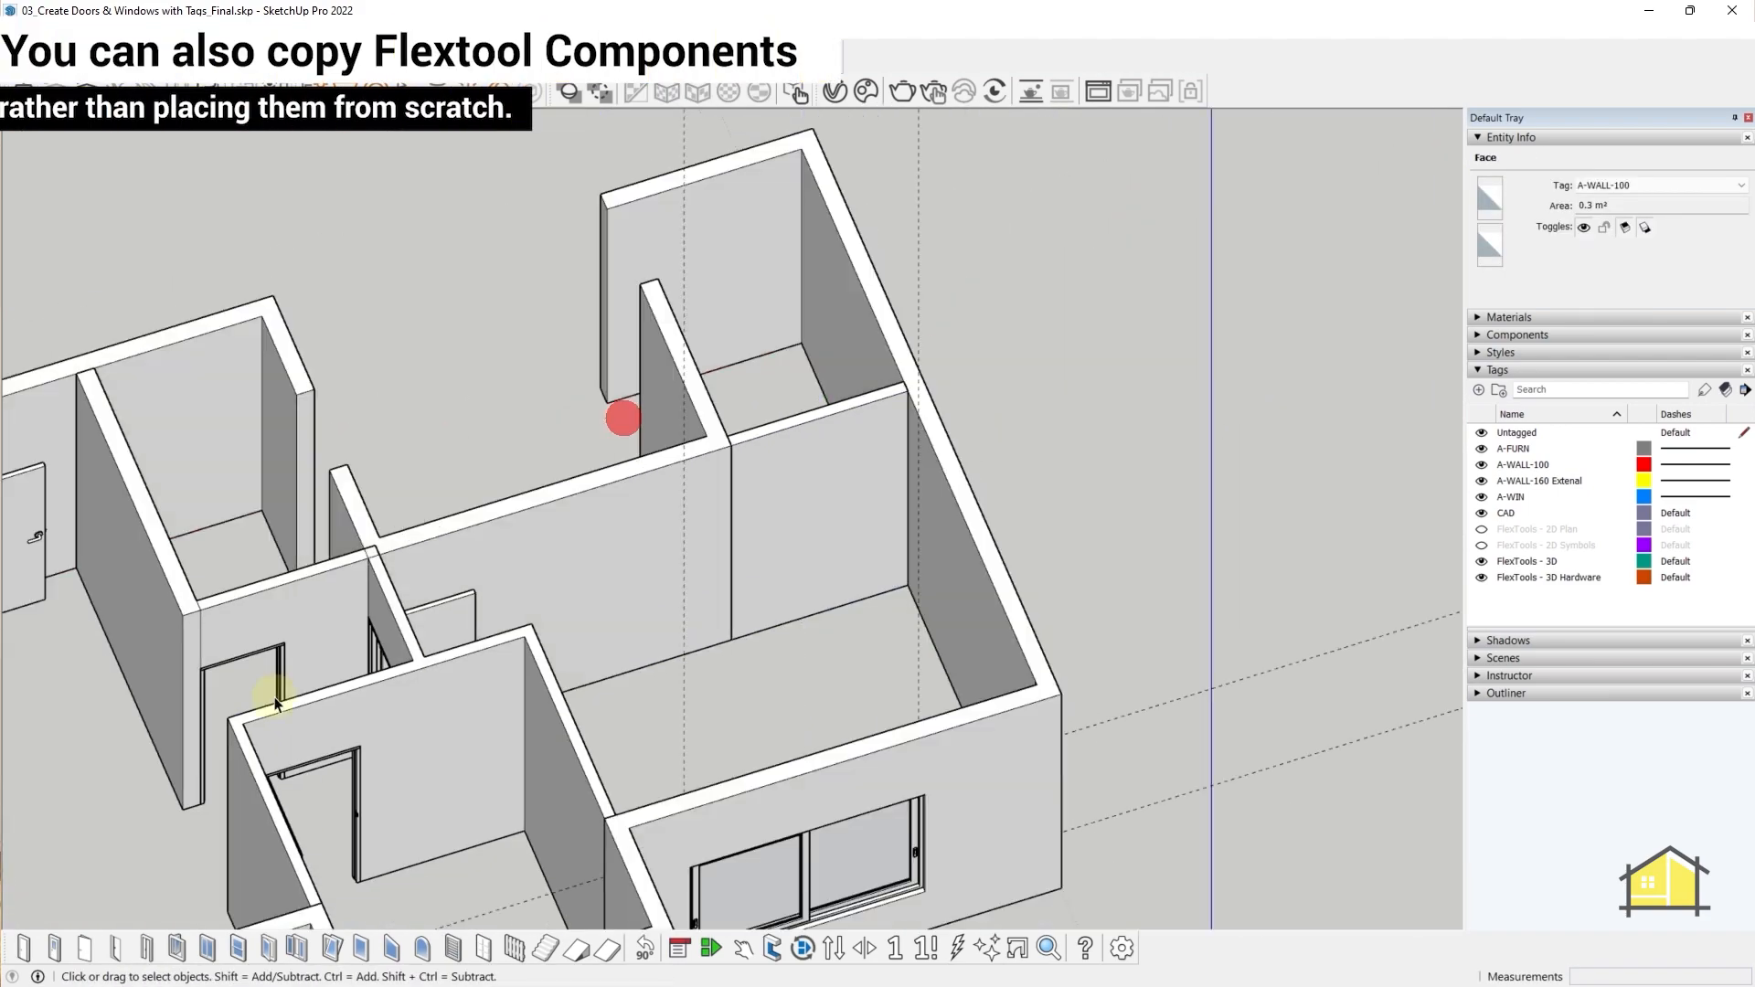
scroll(201, 679, up, 4)
- Copy the existing door into the opening on the far-right wall
double_click(204, 677)
click(207, 681)
key(m)
key(ctrl)
click(212, 859)
click(905, 710)
middle_drag(905, 709, 742, 729)
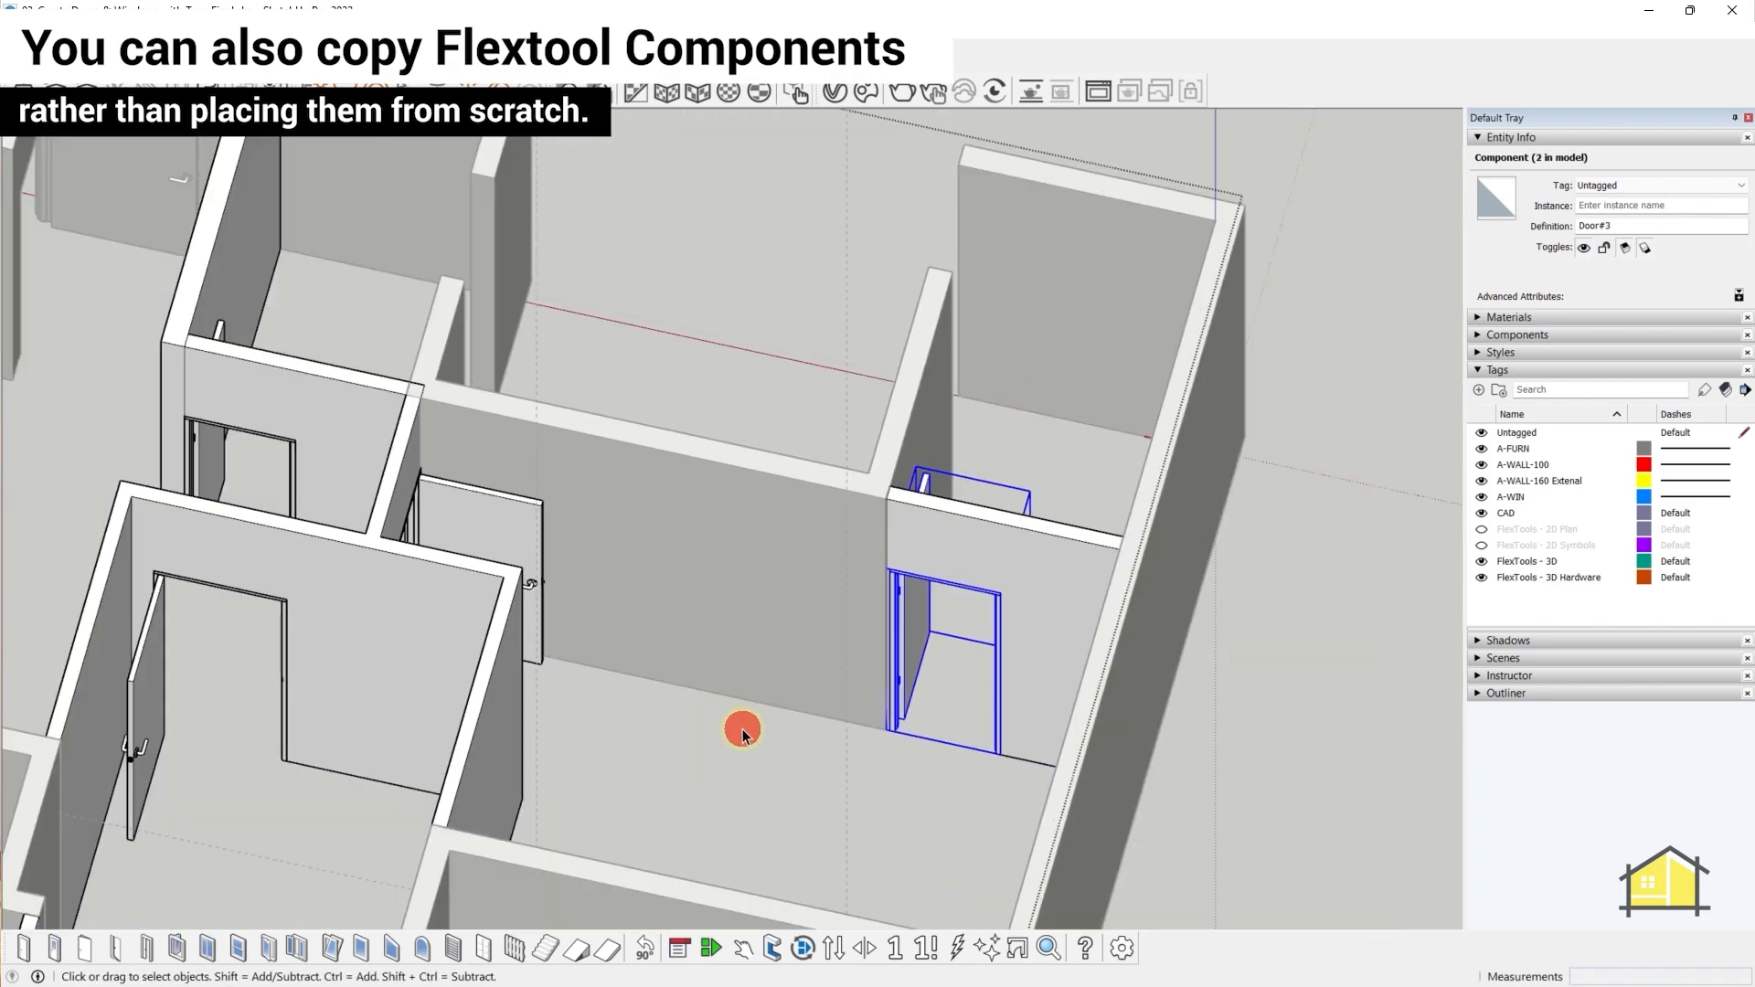
click(742, 729)
scroll(771, 496, down, 5)
middle_drag(772, 496, 1225, 723)
scroll(751, 410, up, 5)
- Place guides at 20 and 600/2100 mm to mark the middle room's back-wall window opening
key(t)
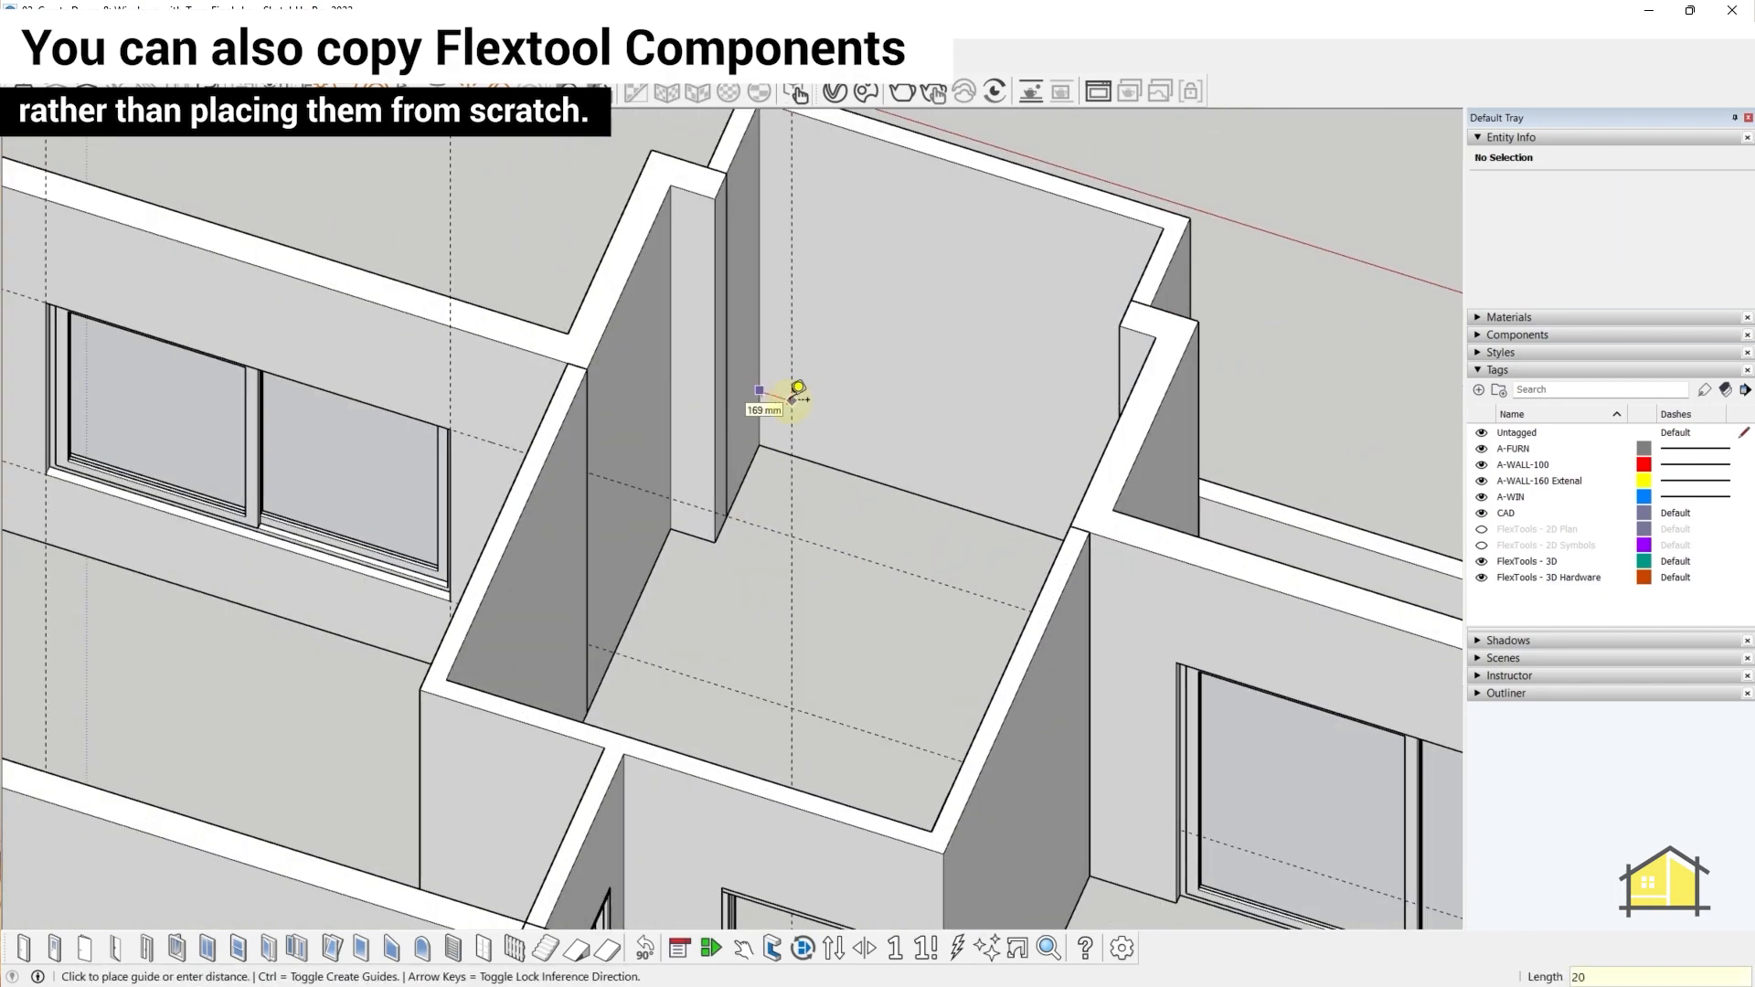
key(Return)
middle_drag(791, 400, 1042, 357)
click(1036, 354)
text(20)
key(Return)
click(764, 553)
middle_drag(842, 400, 619, 408)
text(6002100)
key(Return)
- Copy and paste Sliding Window#1 onto the recessed room's back wall
key(space)
double_click(282, 574)
click(282, 574)
key(ctrl+c)
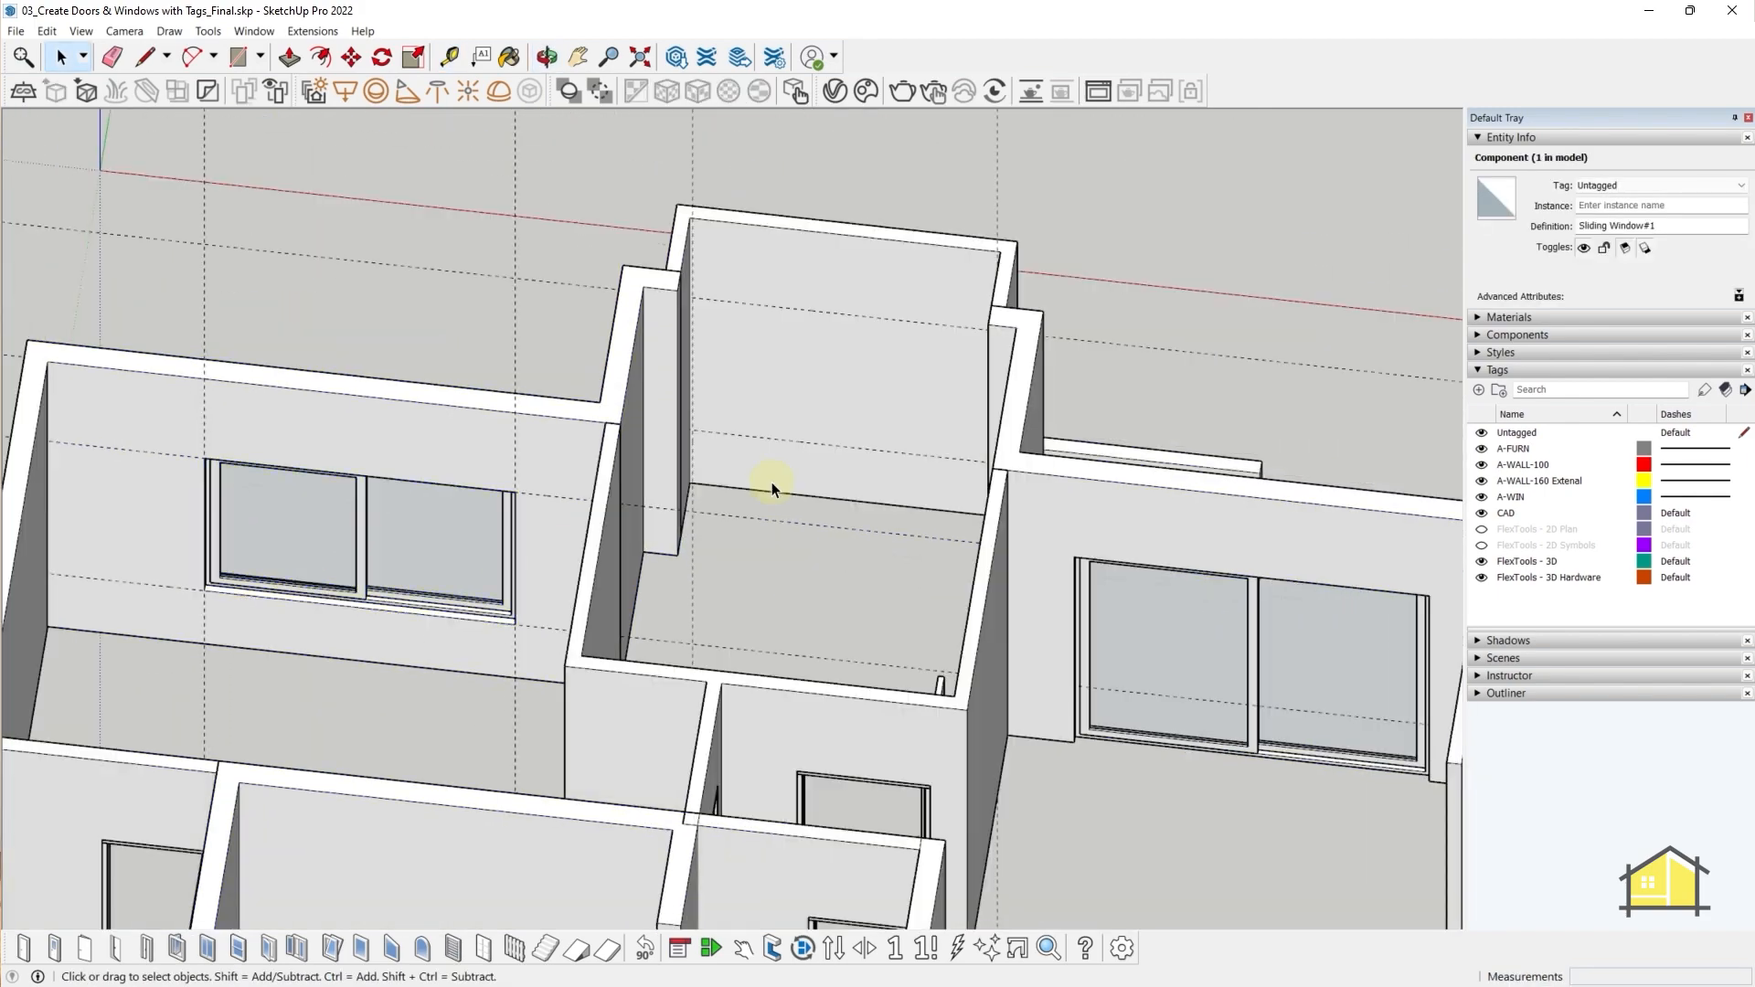
key(ctrl+v)
scroll(710, 426, up, 3)
click(698, 427)
scroll(803, 474, down, 3)
click(811, 396)
middle_drag(811, 396, 763, 420)
- Scale the pasted window's width and bottom edge to the guides
key(s)
click(1176, 430)
click(1052, 395)
middle_drag(1052, 395, 1111, 359)
click(929, 433)
click(759, 418)
- Stretch the window's right side to the guide, filling the 2060 mm opening
scroll(860, 338, up, 2)
click(960, 353)
click(1094, 227)
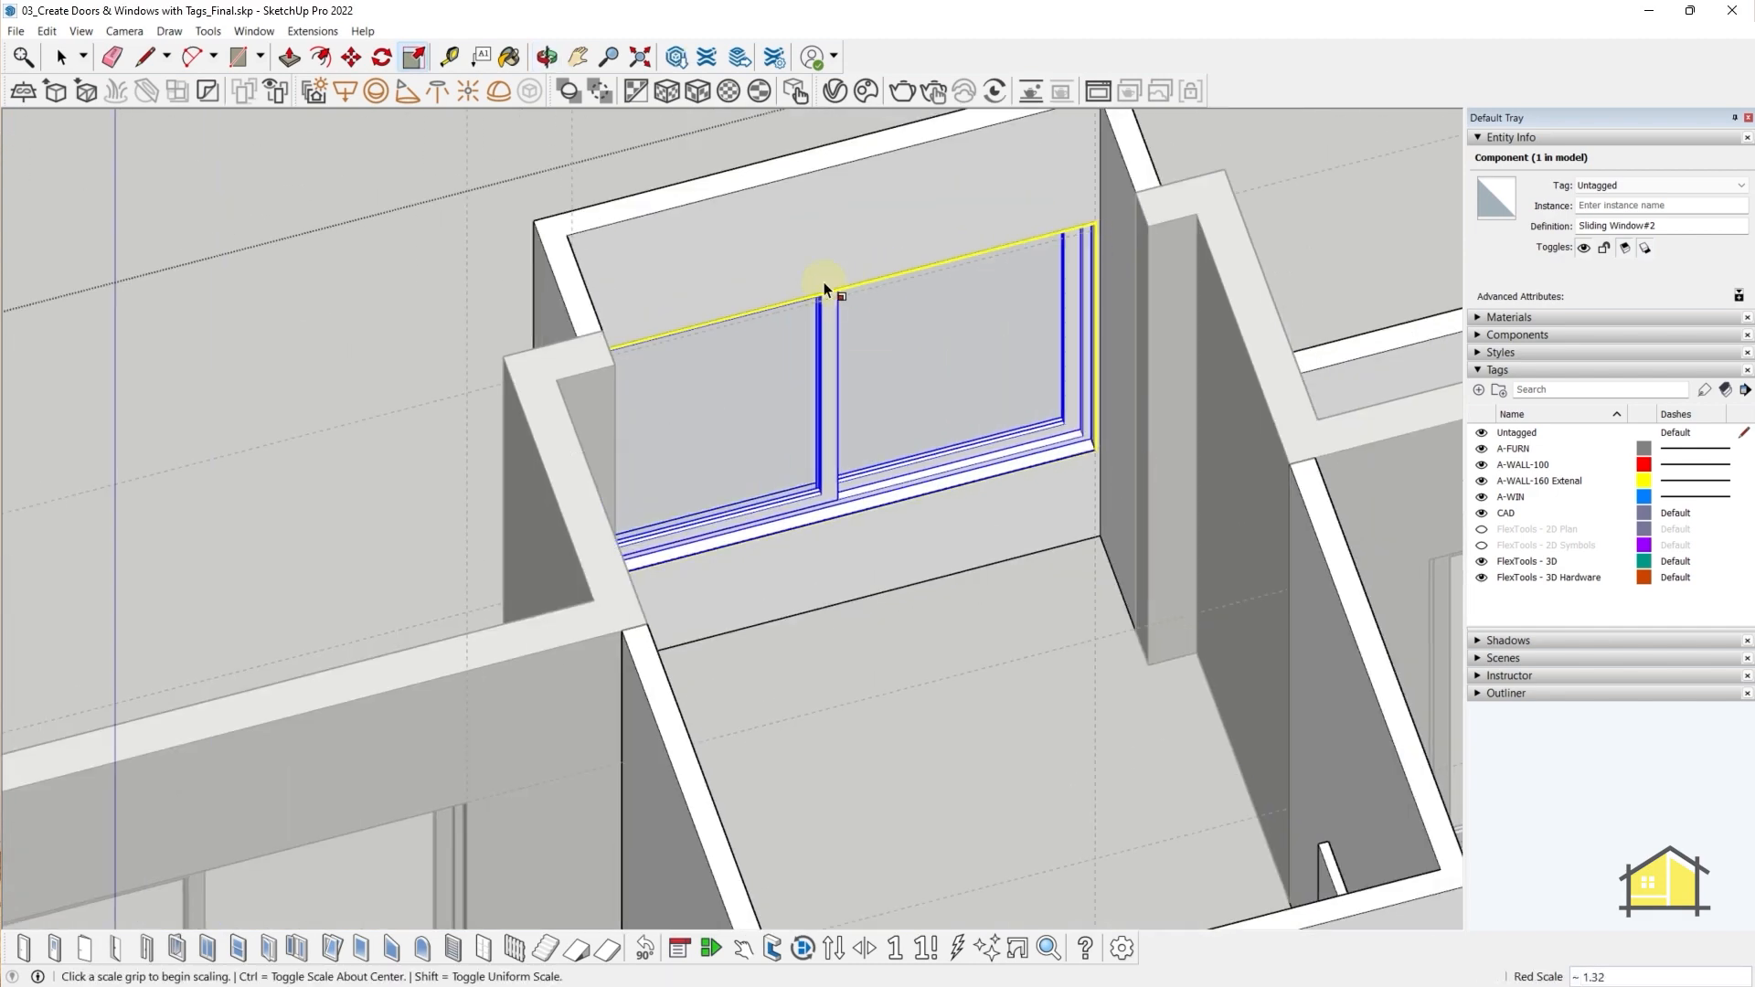
key(space)
middle_drag(1073, 432, 753, 437)
scroll(753, 437, down, 2)
click(753, 437)
- Set the window's Configuration to three panels in Component Options
right_click(723, 490)
click(800, 967)
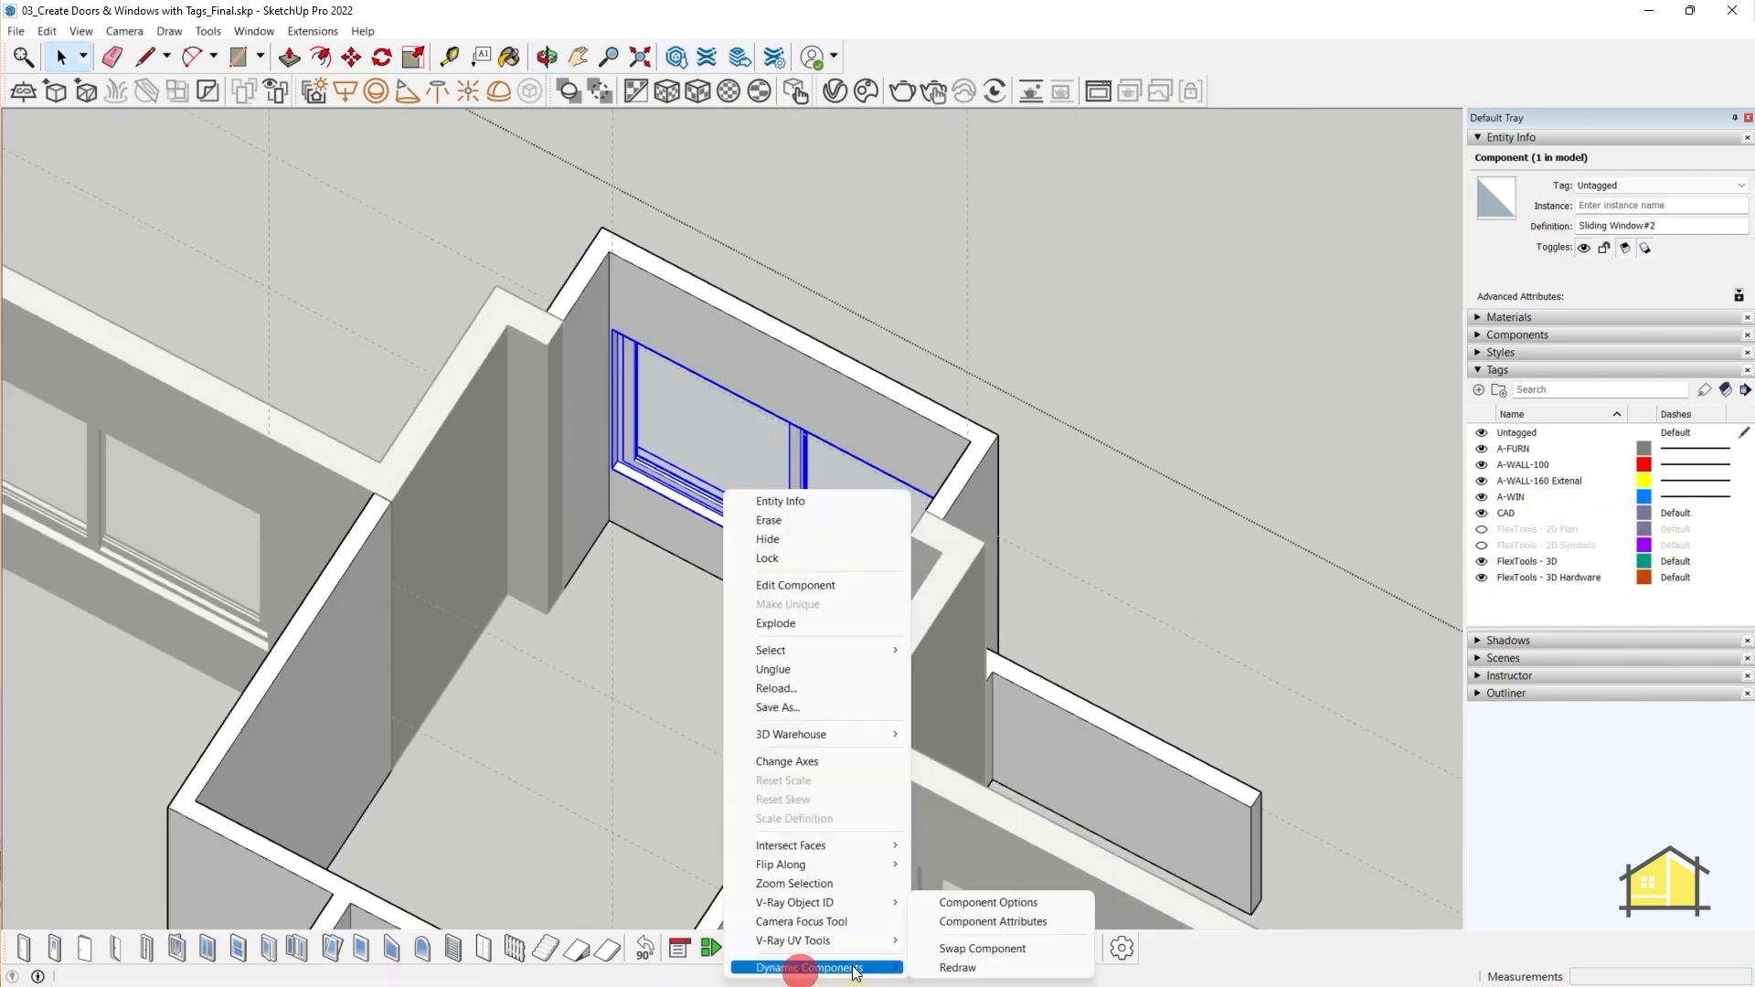
click(991, 901)
drag(1292, 448, 1287, 609)
click(1226, 393)
click(1200, 375)
click(1149, 663)
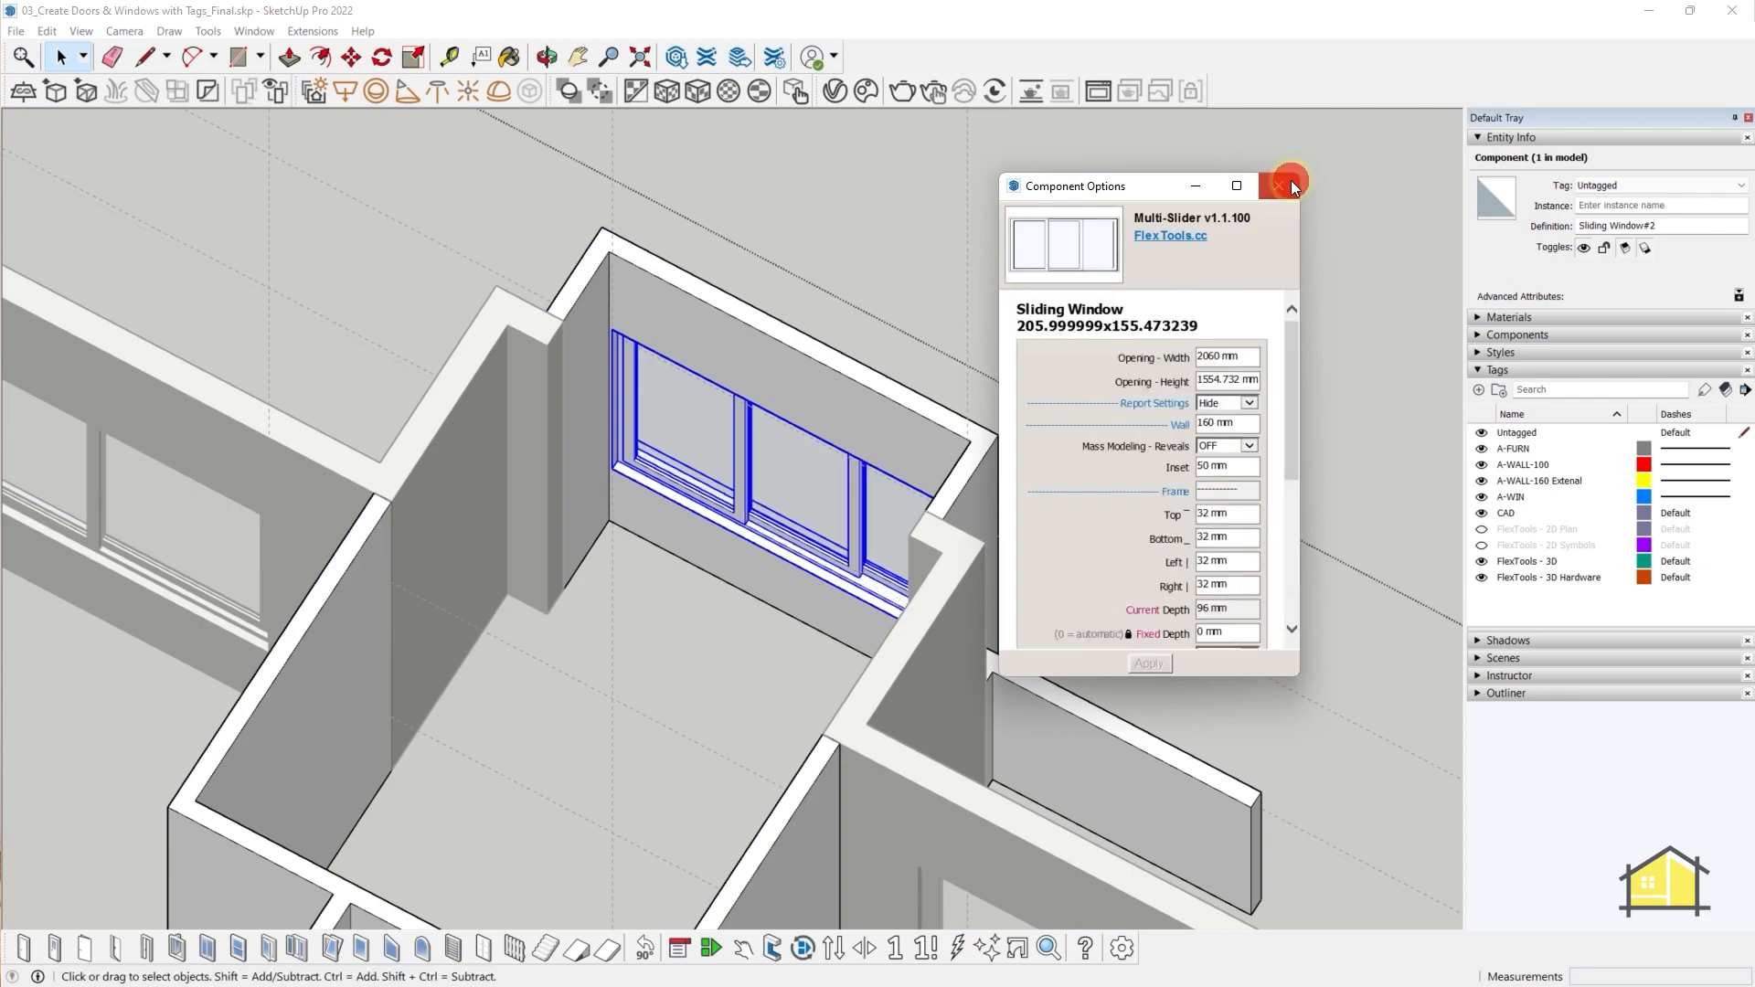
click(1284, 185)
- Open another wall and start placing a fixed window on it
scroll(786, 430, down, 5)
middle_drag(786, 429, 490, 434)
click(491, 434)
scroll(775, 436, up, 7)
double_click(860, 539)
click(860, 538)
click(367, 948)
scroll(777, 631, up, 2)
click(654, 619)
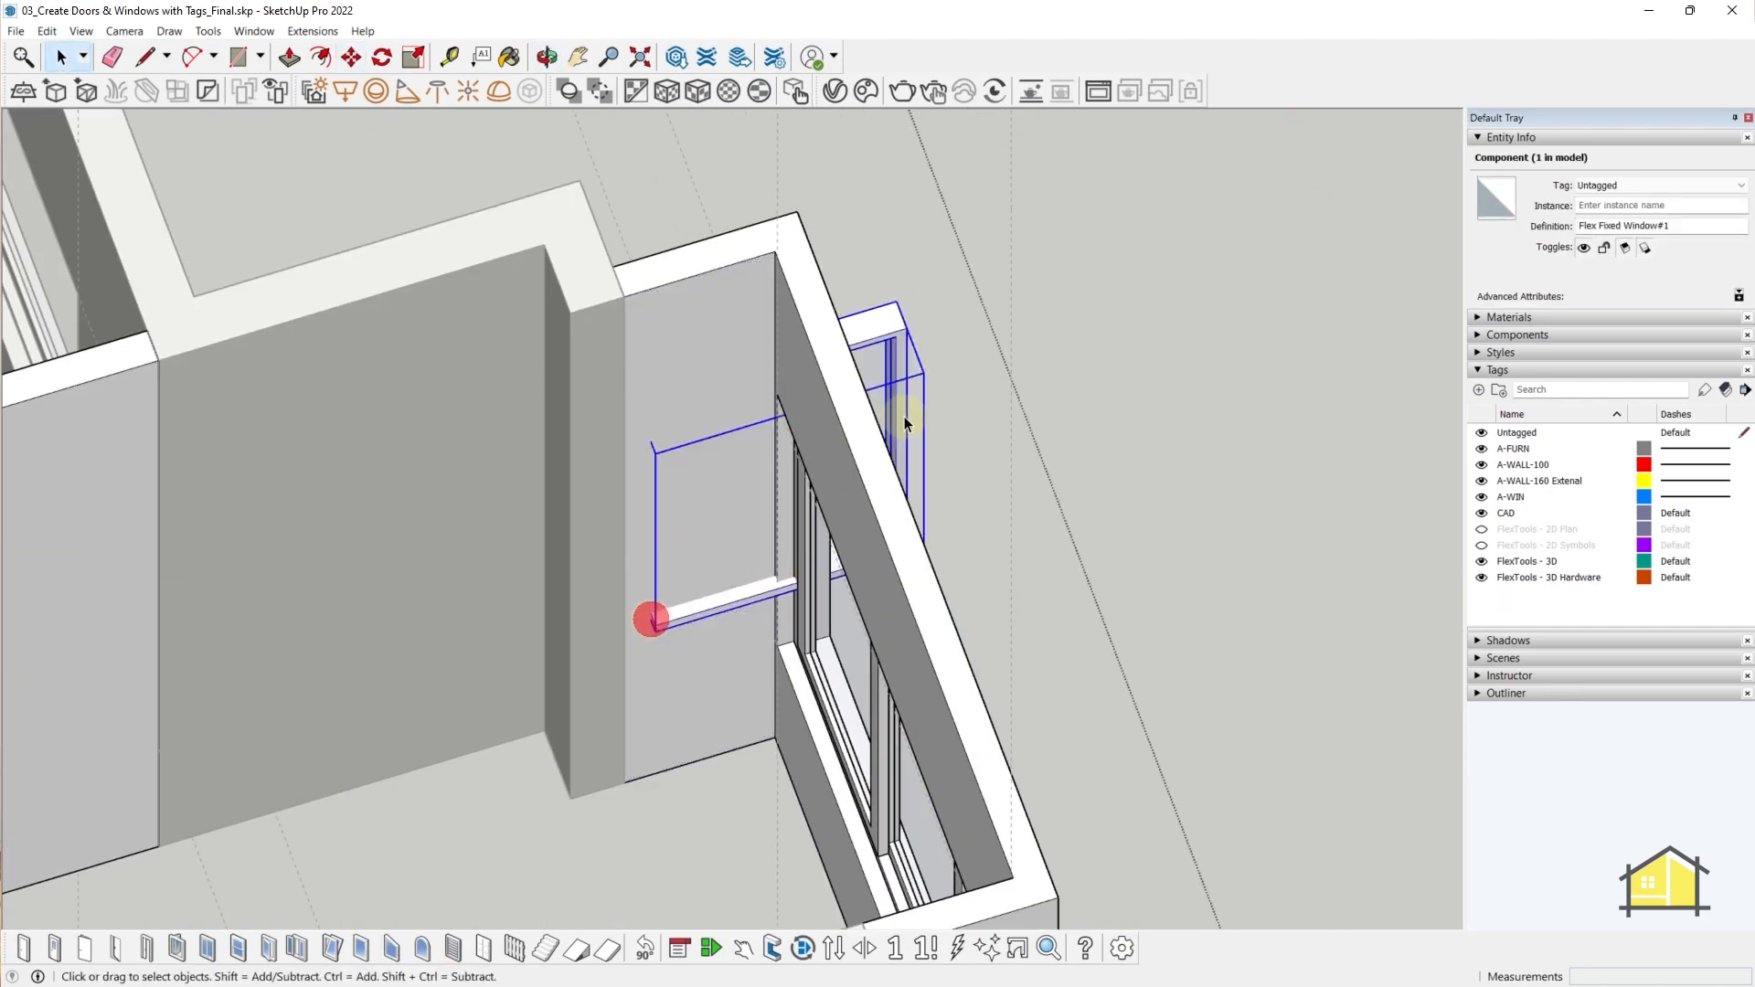
- Delete the misplaced fixed window and open the wall group near the small opening
scroll(783, 437, down, 7)
key(Delete)
middle_drag(573, 568, 777, 558)
scroll(759, 642, up, 5)
double_click(759, 642)
scroll(760, 642, down, 5)
middle_drag(951, 548, 777, 512)
scroll(815, 336, up, 5)
- Place a Flex Fixed Window on the wall and scale its top and right side to fill the opening
click(362, 948)
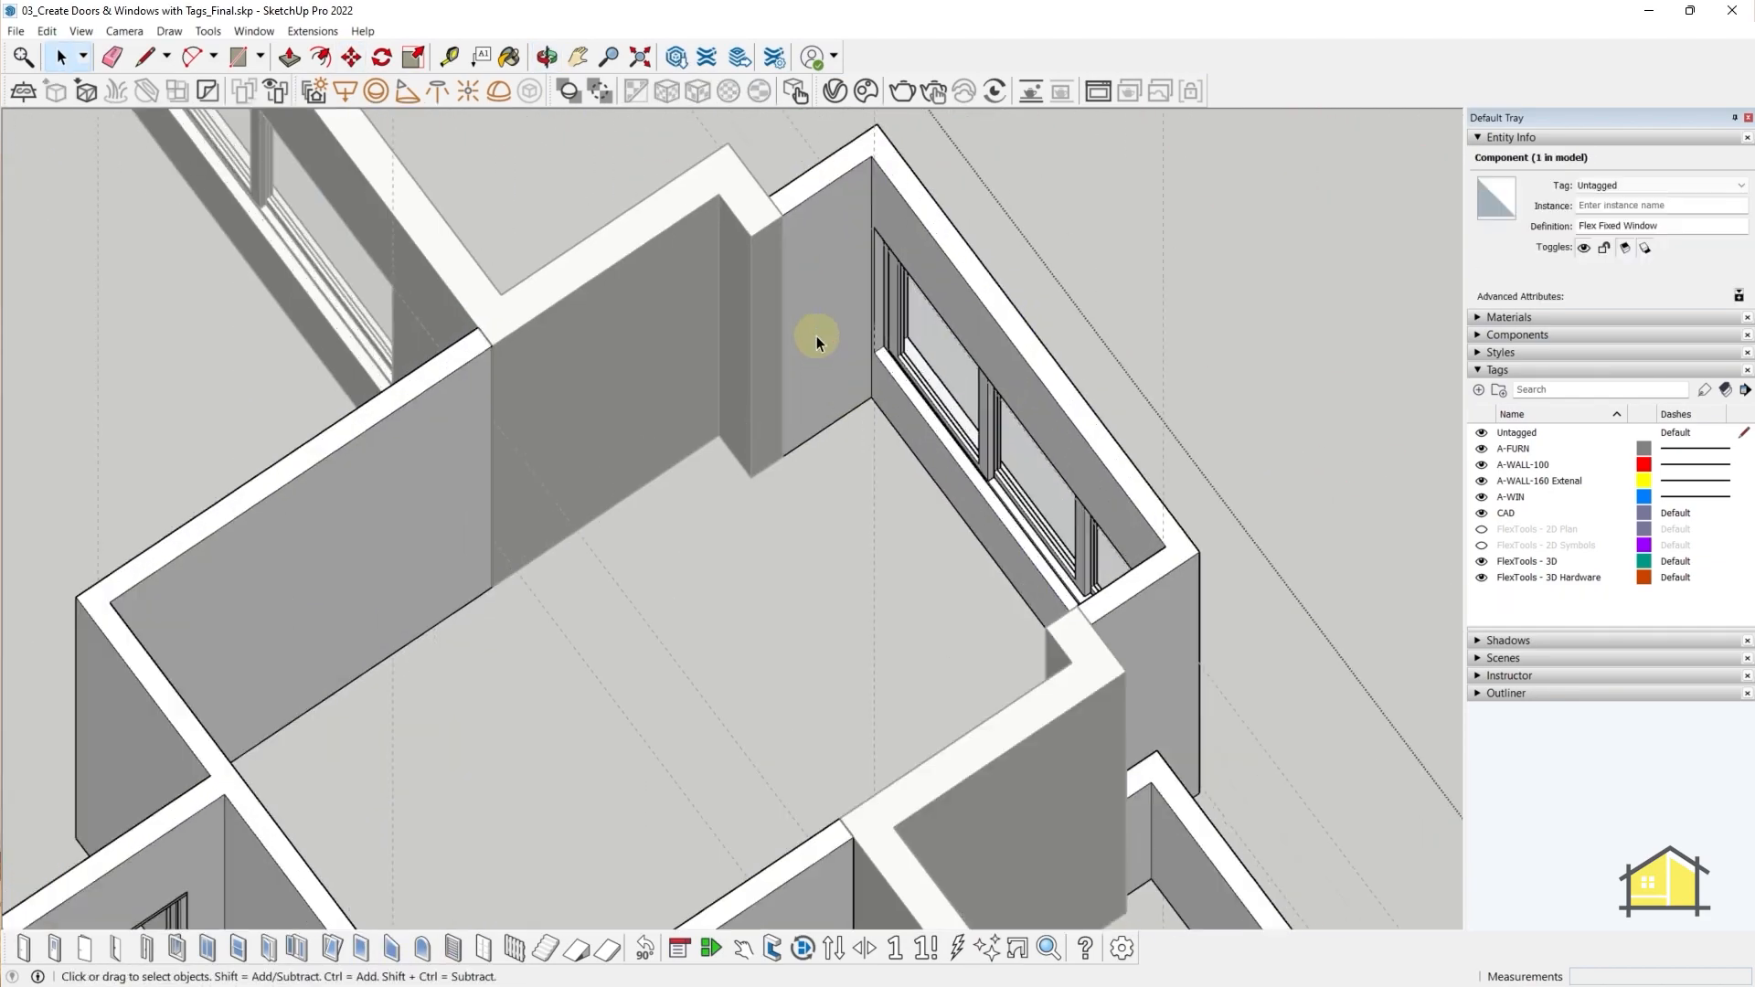
click(772, 444)
middle_drag(842, 437, 827, 330)
key(s)
click(809, 198)
click(908, 512)
key(space)
scroll(764, 382, down, 2)
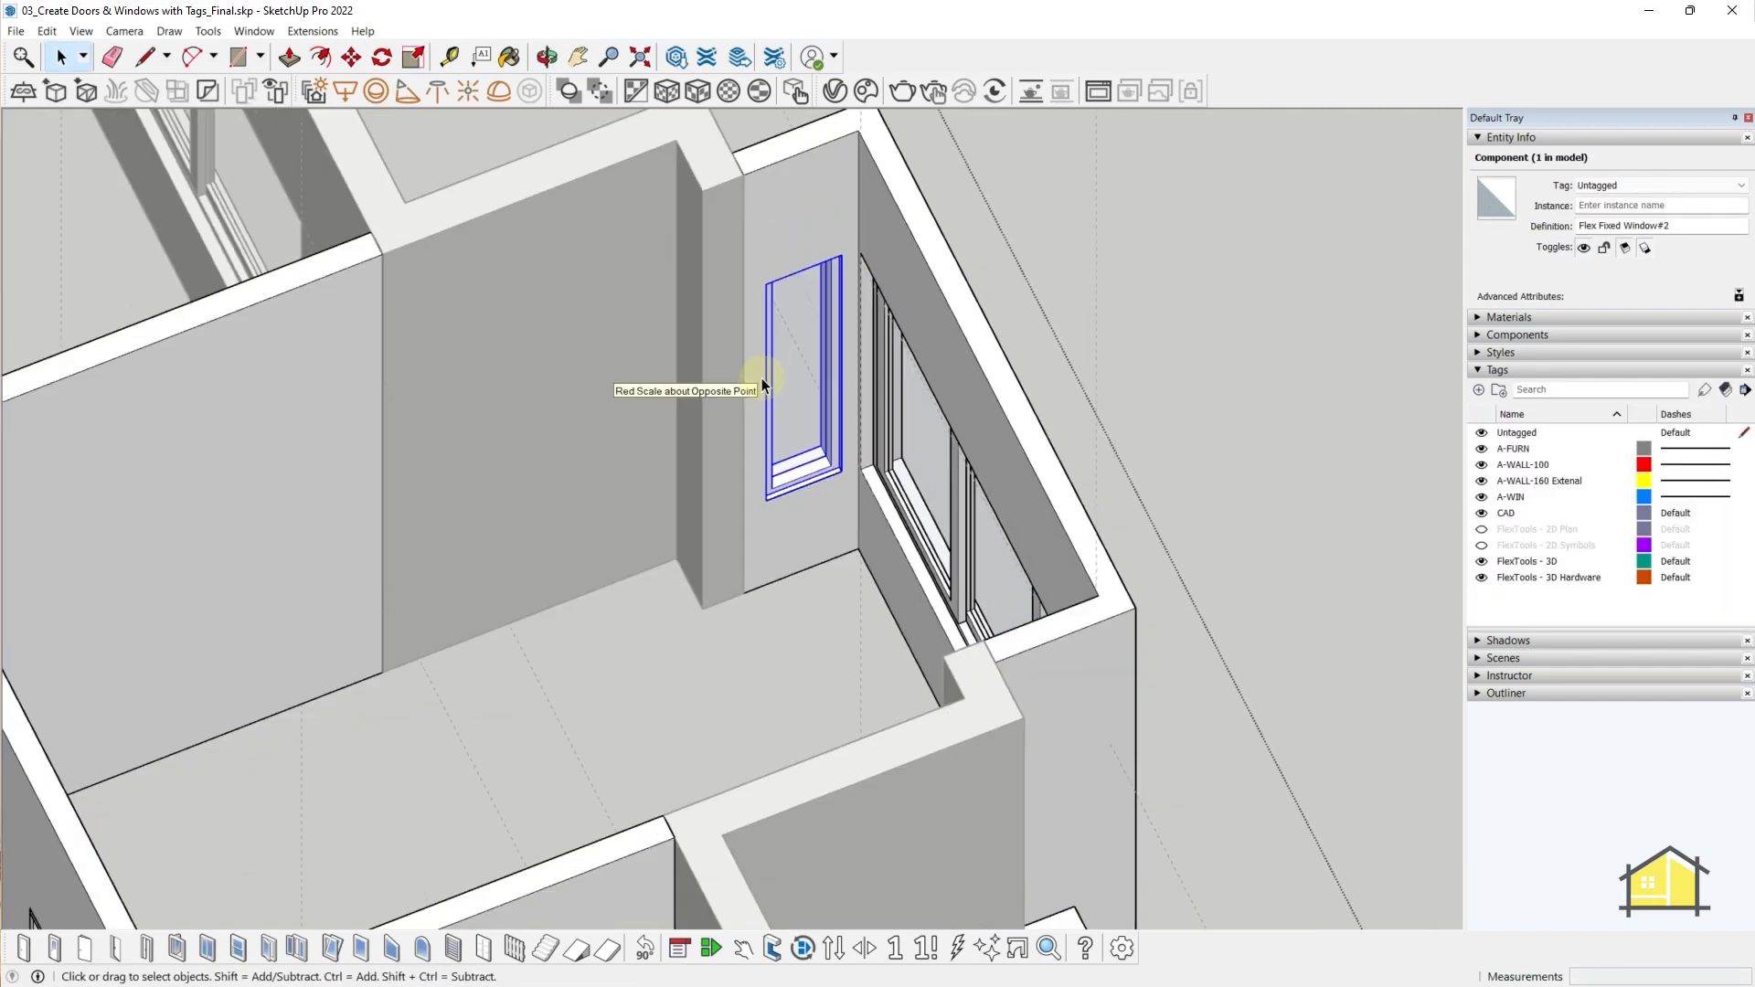
scroll(848, 356, up, 3)
click(839, 370)
click(847, 332)
- Add another Flex Fixed Window on the opposite wall and scale it to fit
key(space)
middle_drag(512, 494, 817, 464)
scroll(816, 466, up, 3)
click(362, 948)
click(718, 586)
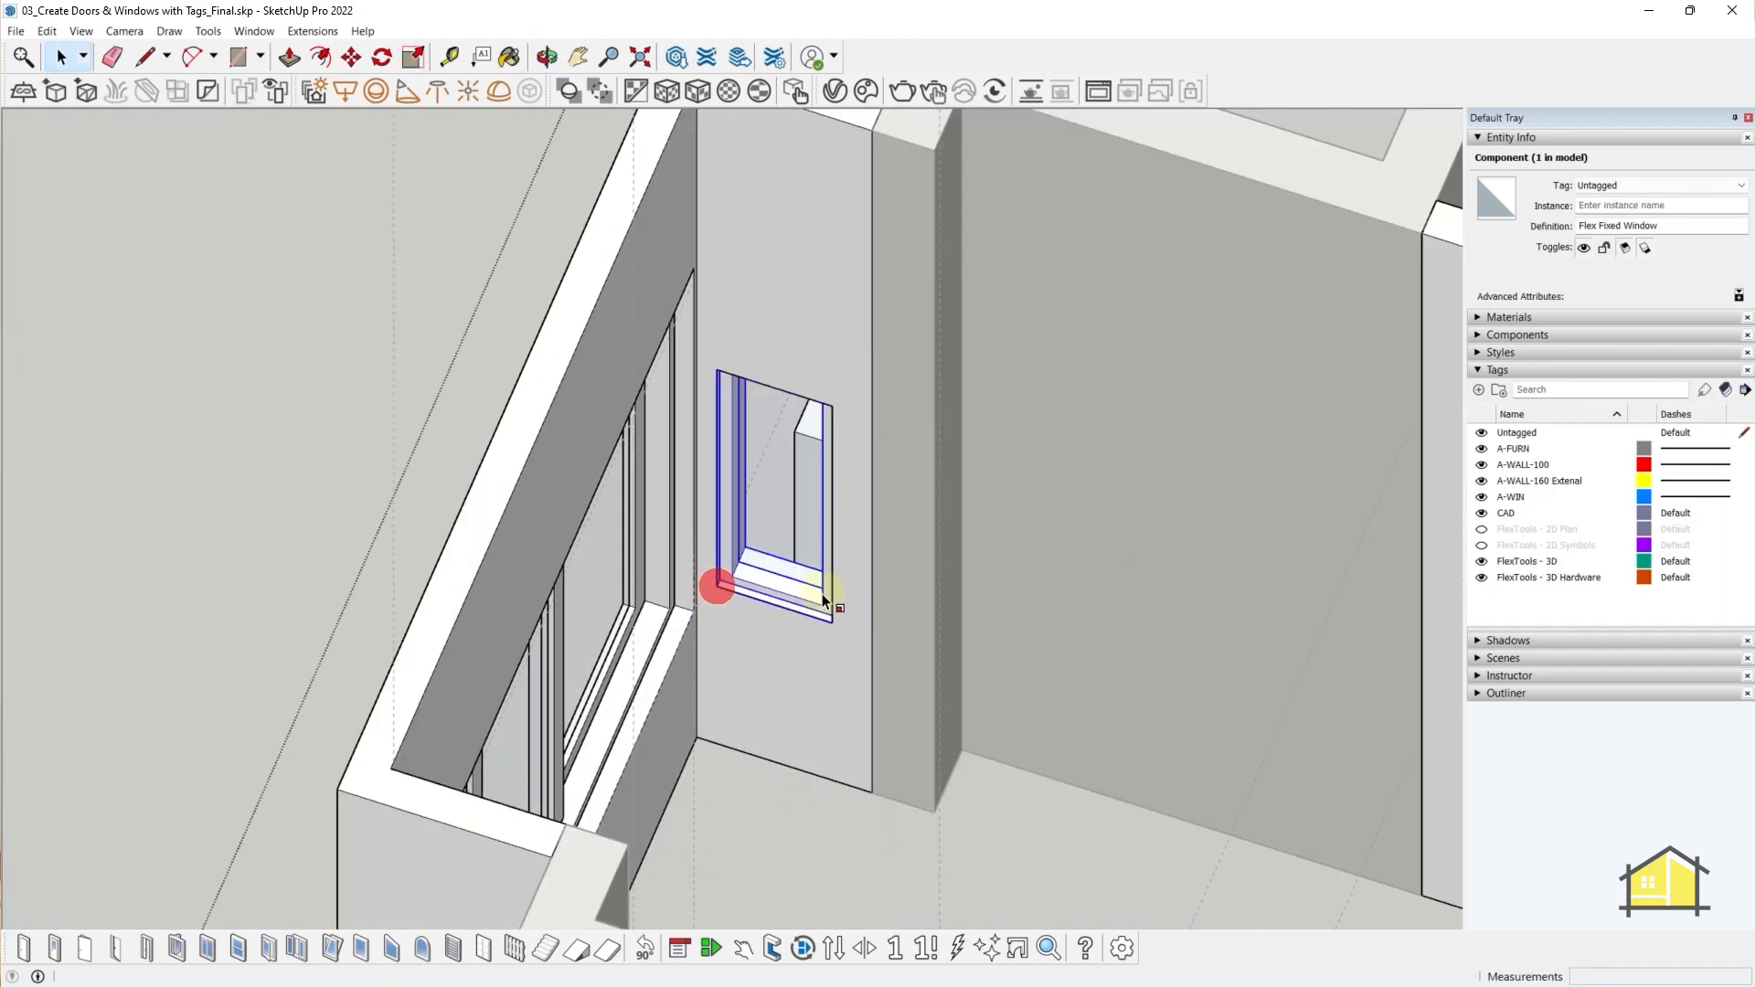
click(708, 460)
middle_drag(709, 460, 709, 559)
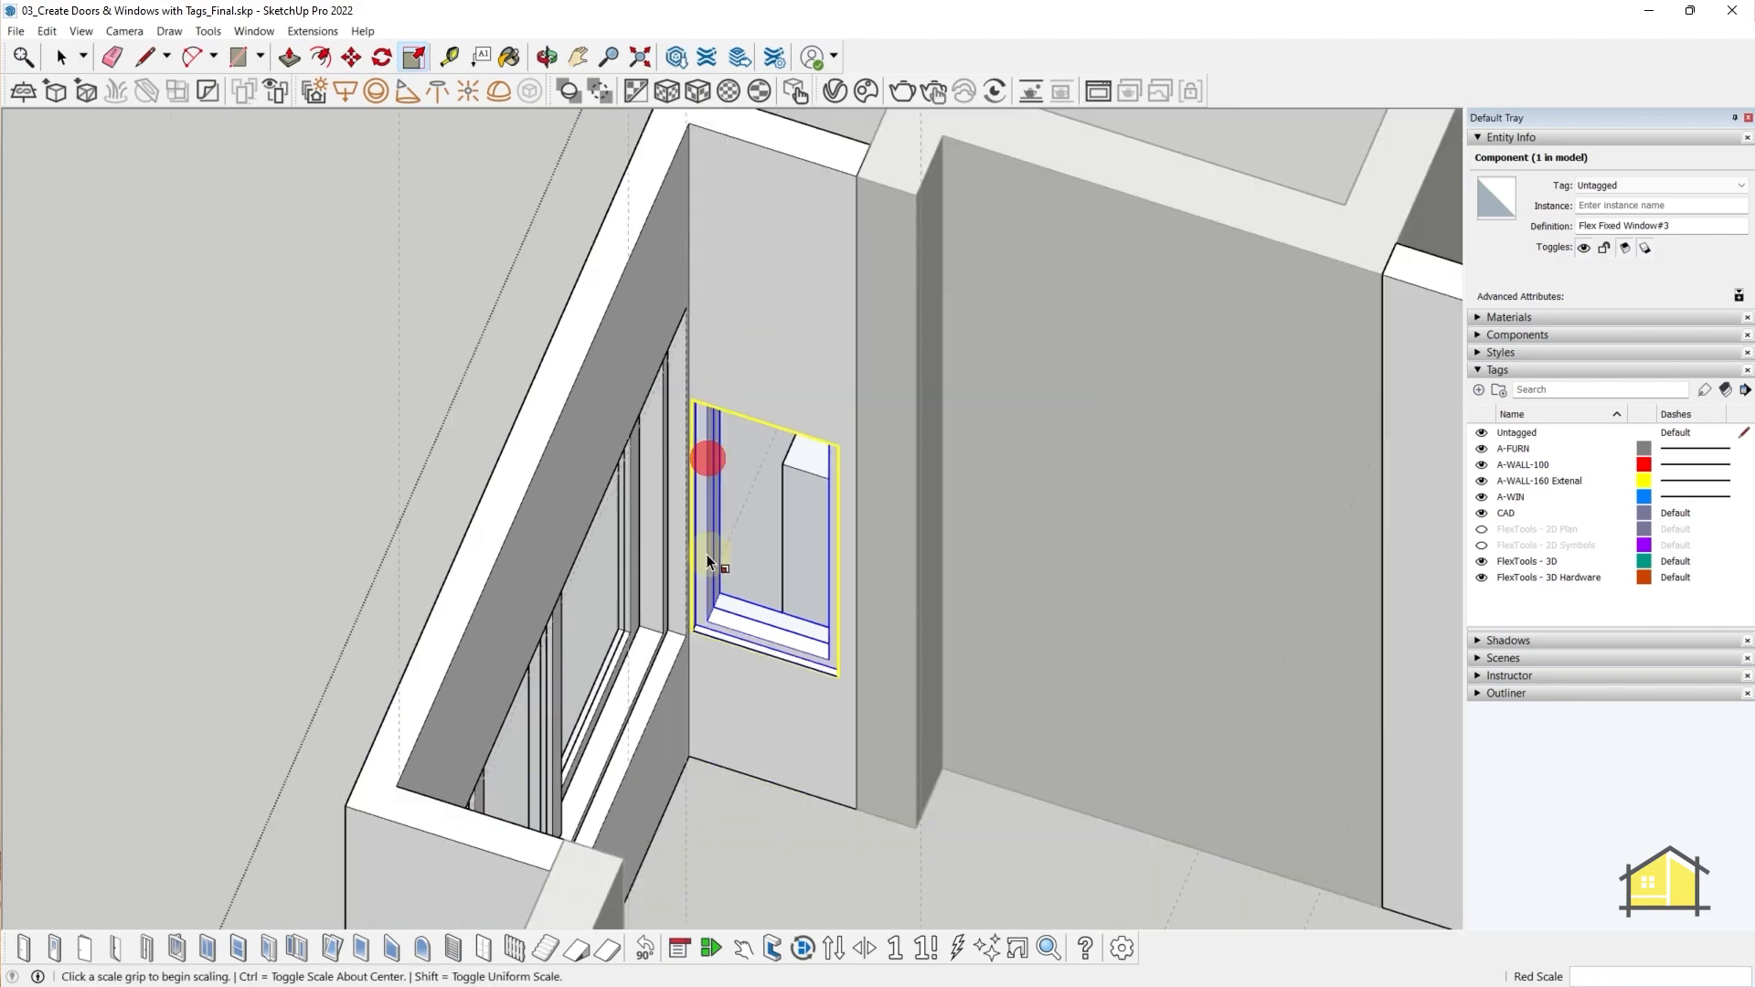
click(684, 306)
key(space)
scroll(698, 477, down, 5)
- Open another wall for editing, paste a copy of the fixed window, and scale it
middle_drag(698, 477, 654, 651)
scroll(654, 651, up, 5)
double_click(700, 637)
triple_click(701, 636)
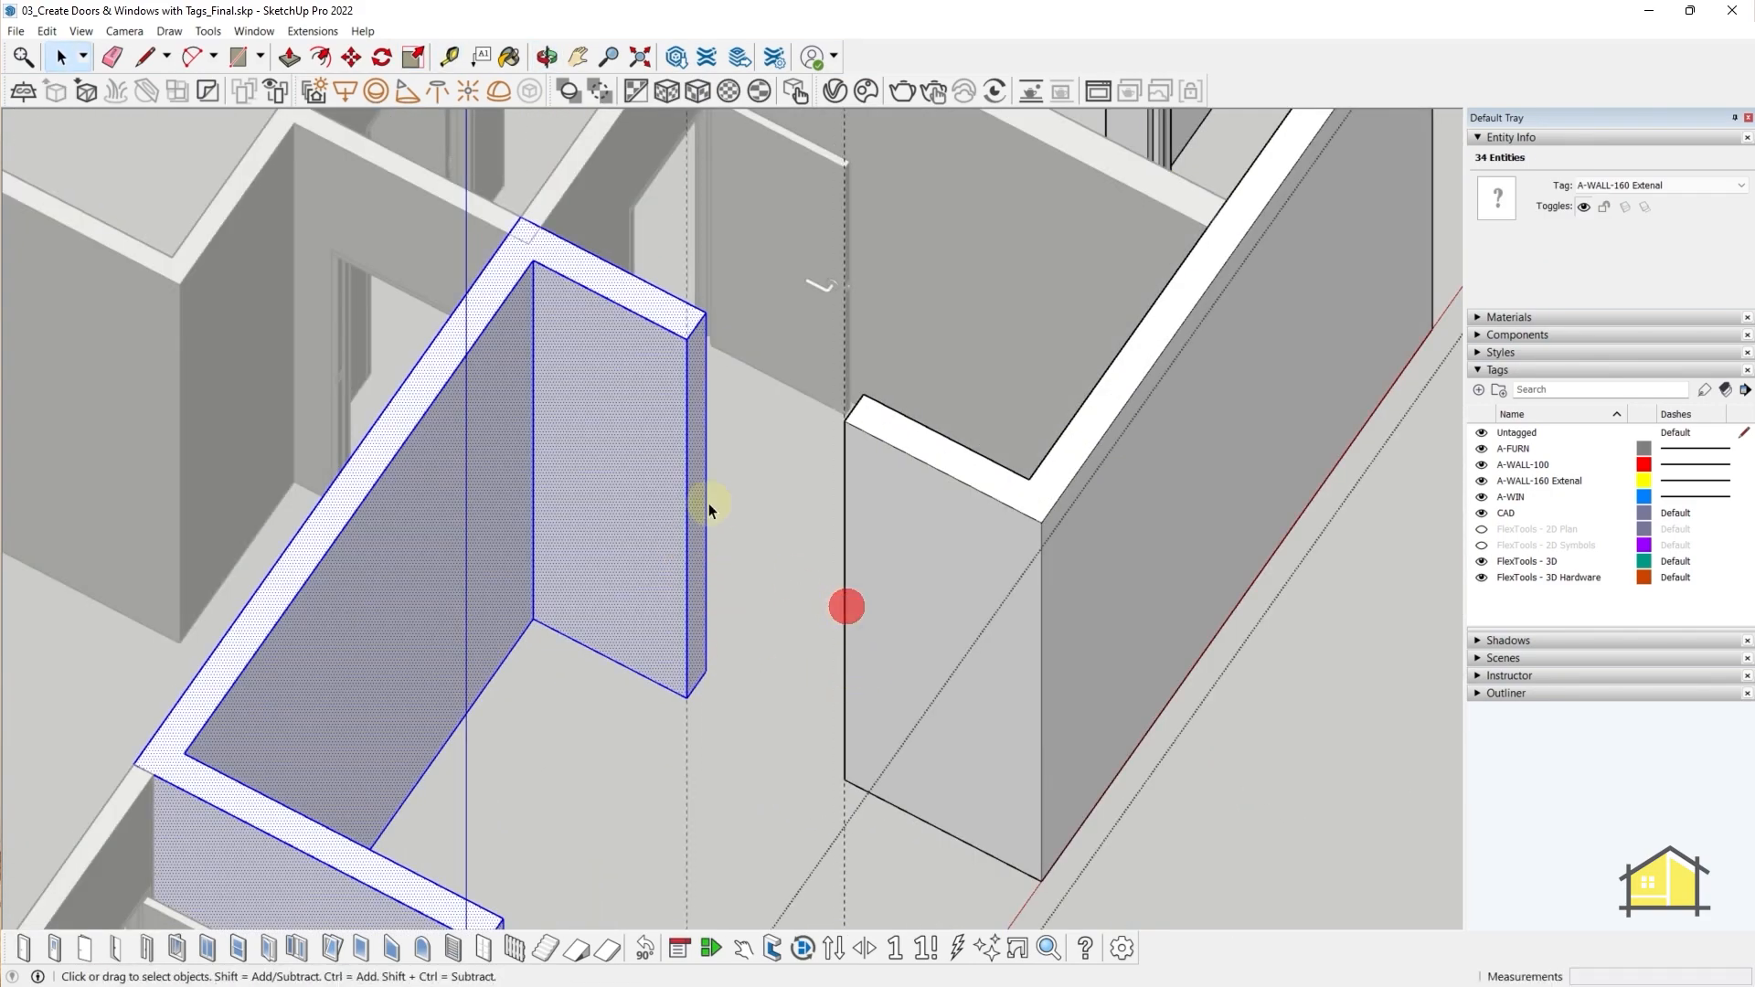
middle_drag(701, 504, 700, 570)
key(ctrl+v)
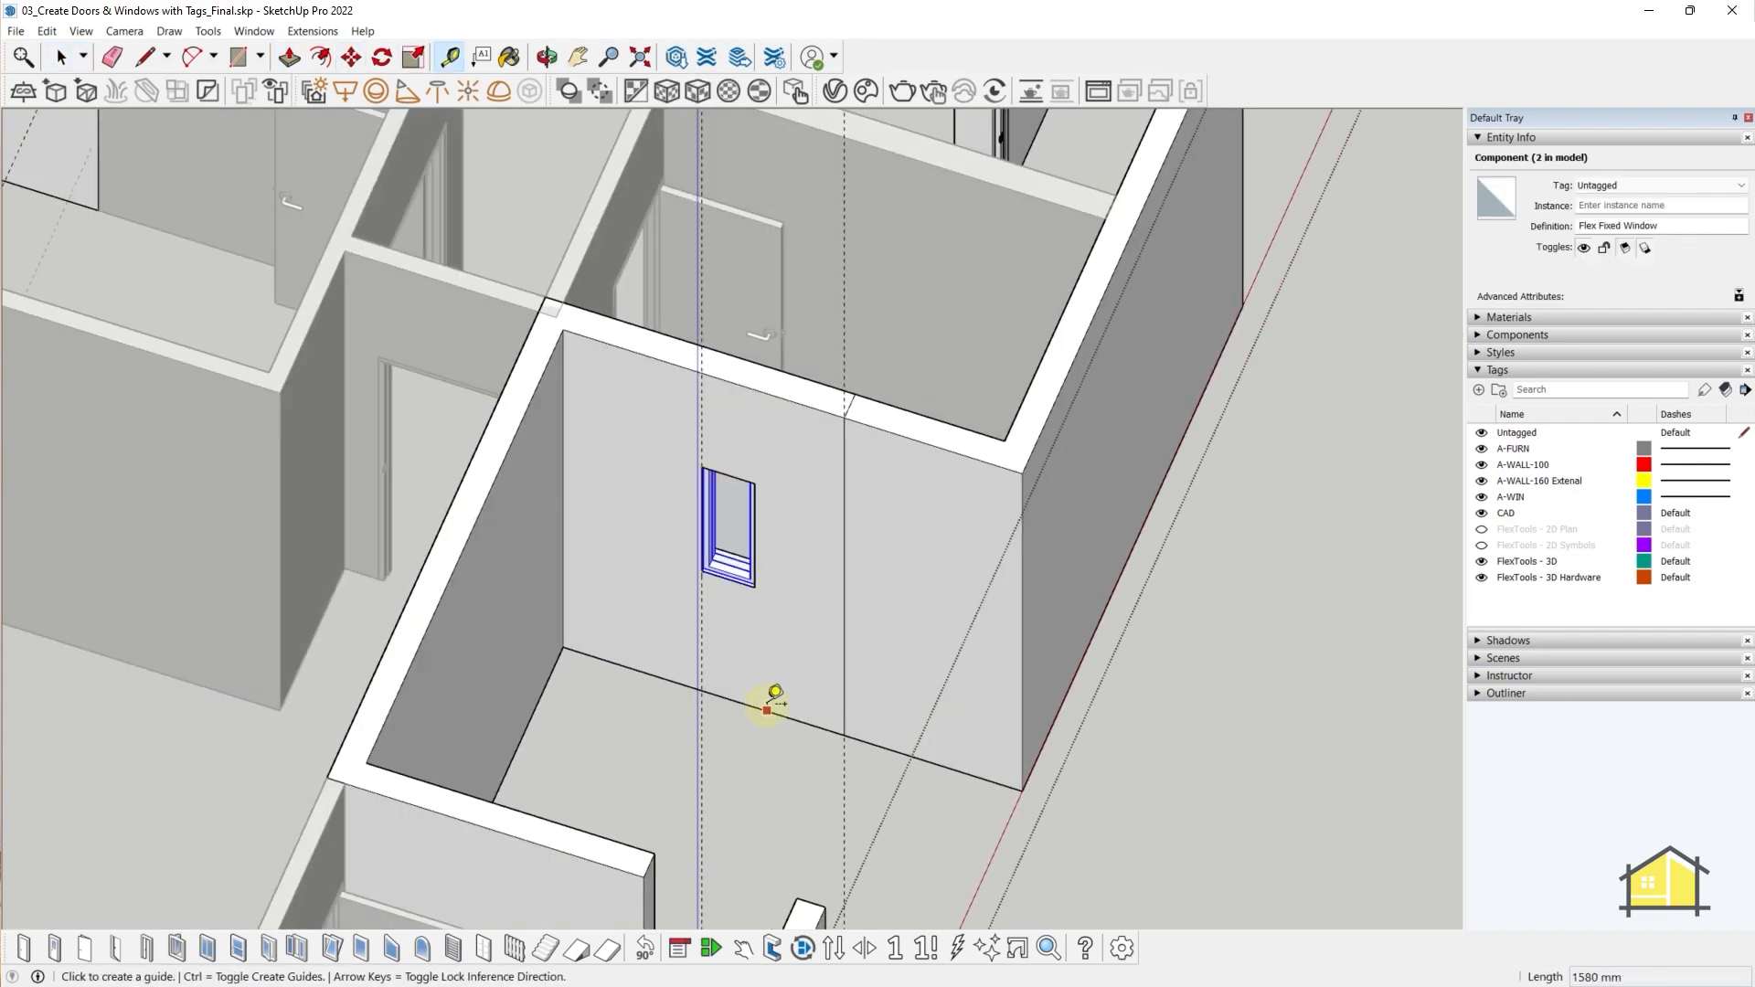
middle_drag(772, 694, 695, 709)
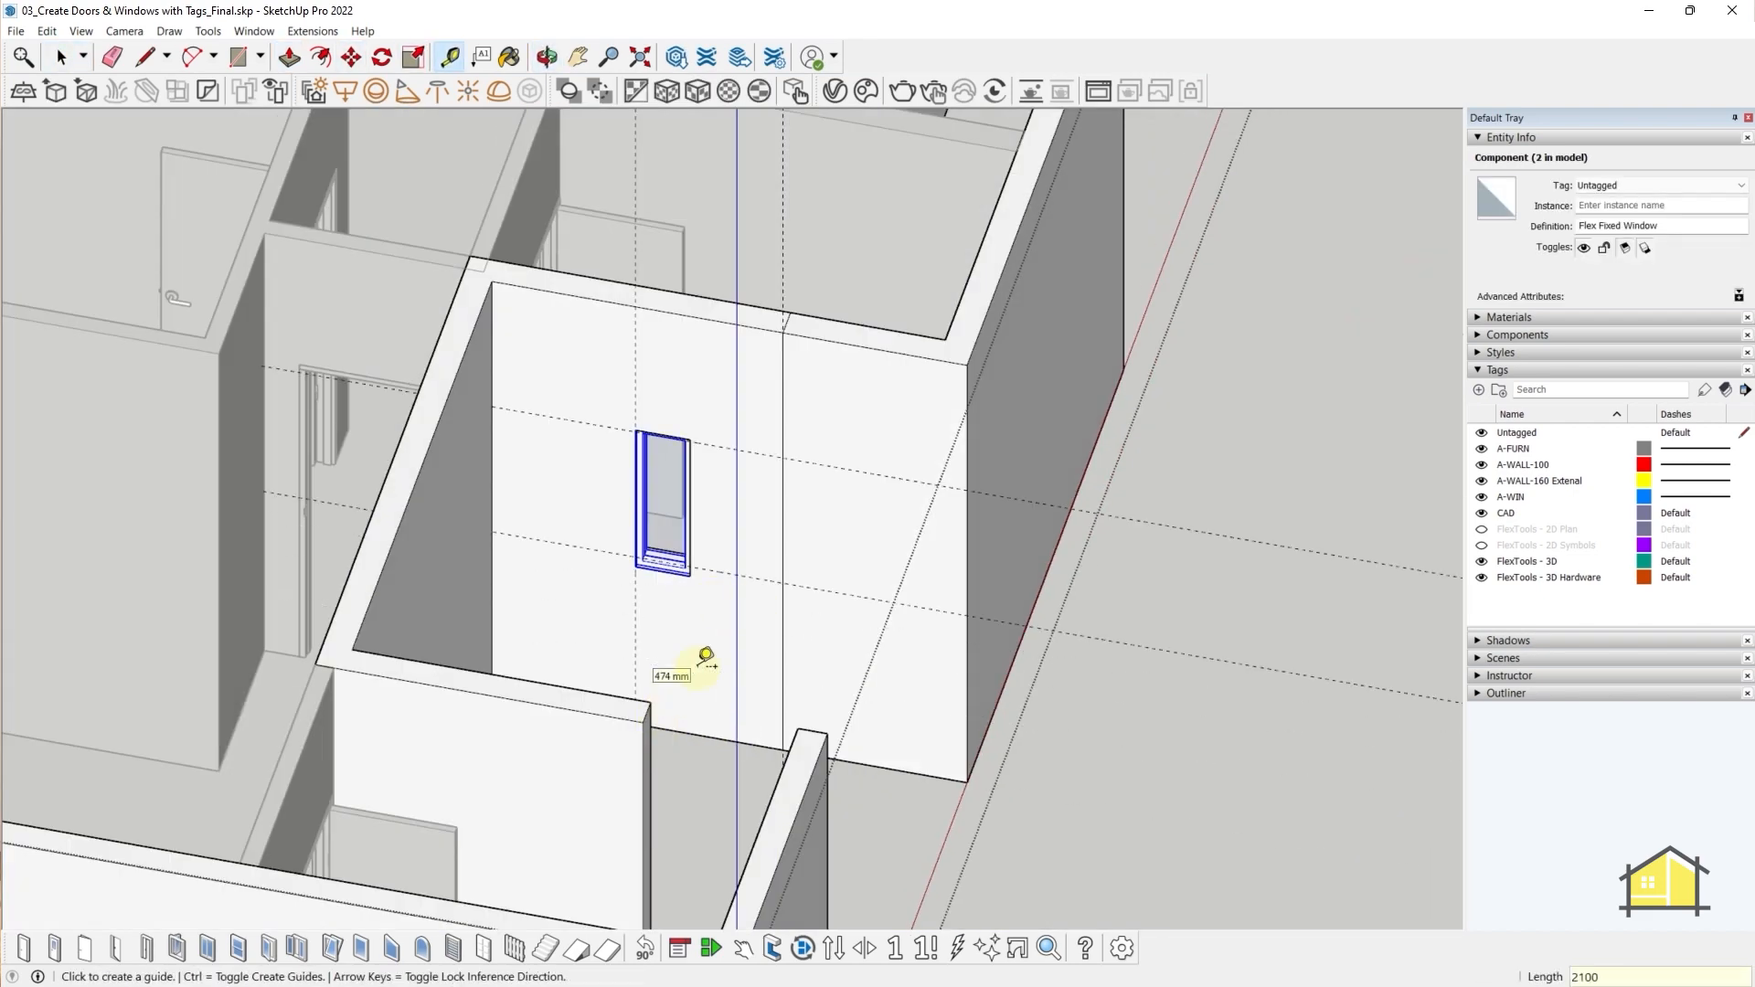
click(783, 453)
- Place guides along the wall edge and push/pull the wall end to meet the left wall
key(space)
middle_drag(783, 453, 996, 361)
click(1207, 321)
key(t)
click(992, 351)
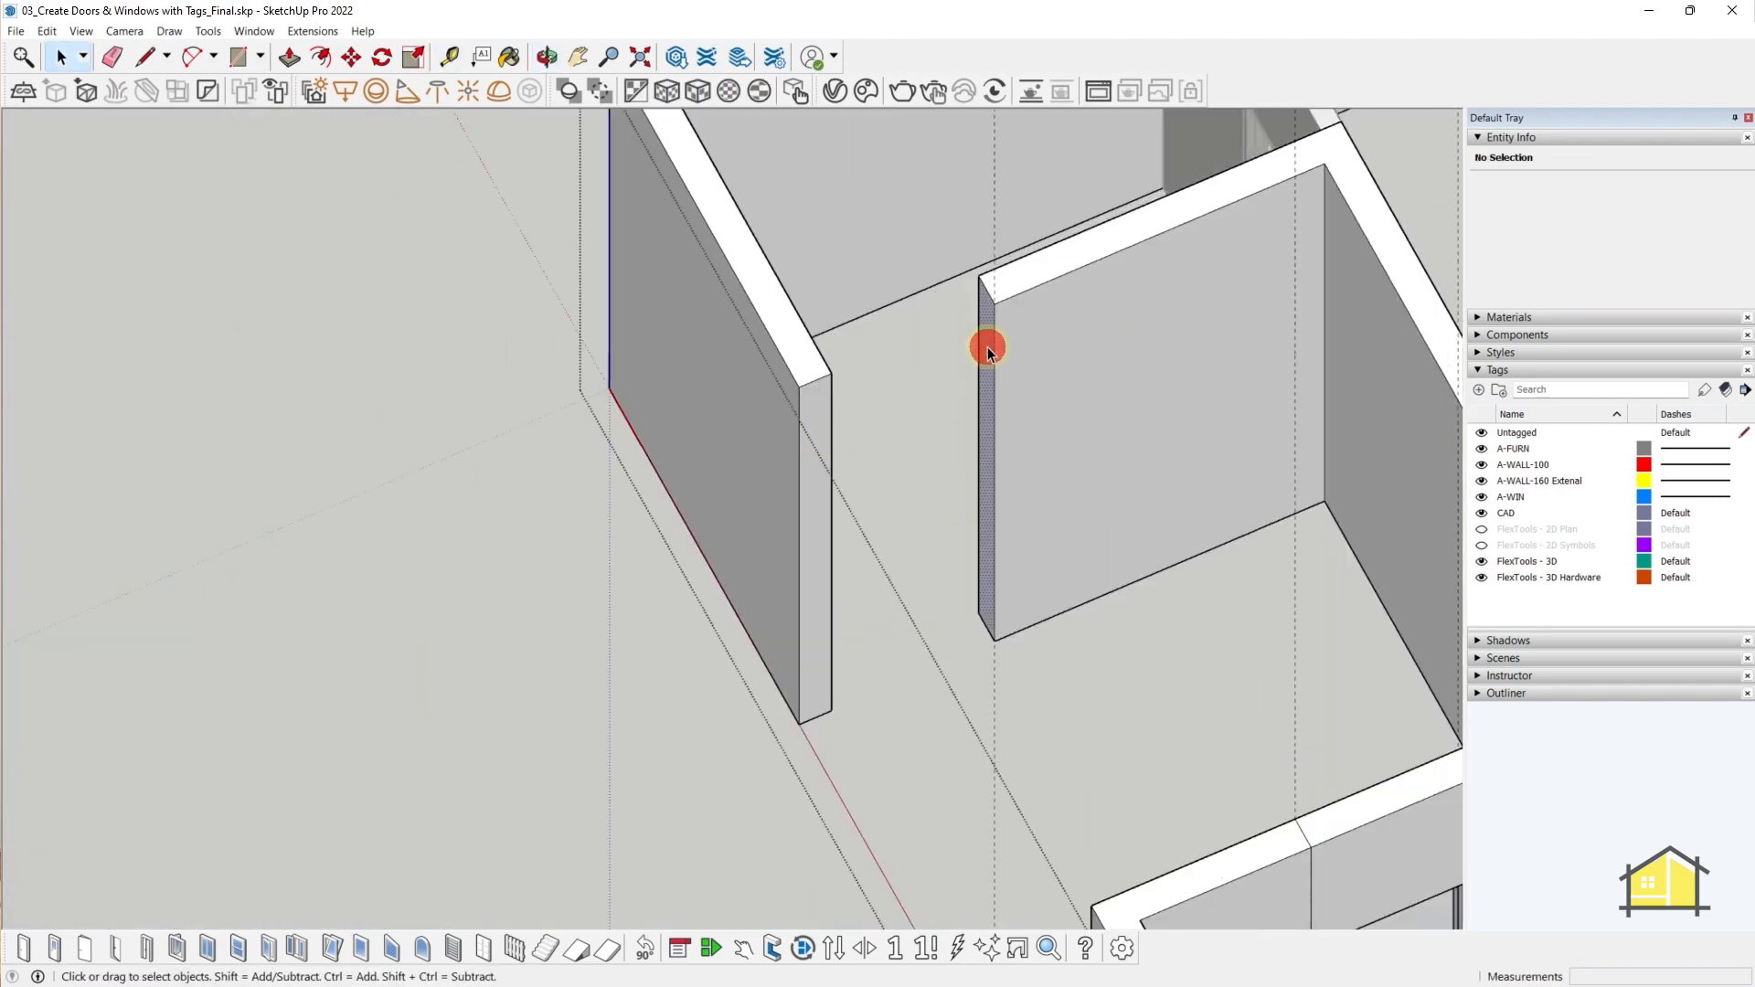
key(p)
click(987, 349)
- Add a guide from the bottom edge and scale the window top down to it
click(832, 420)
key(t)
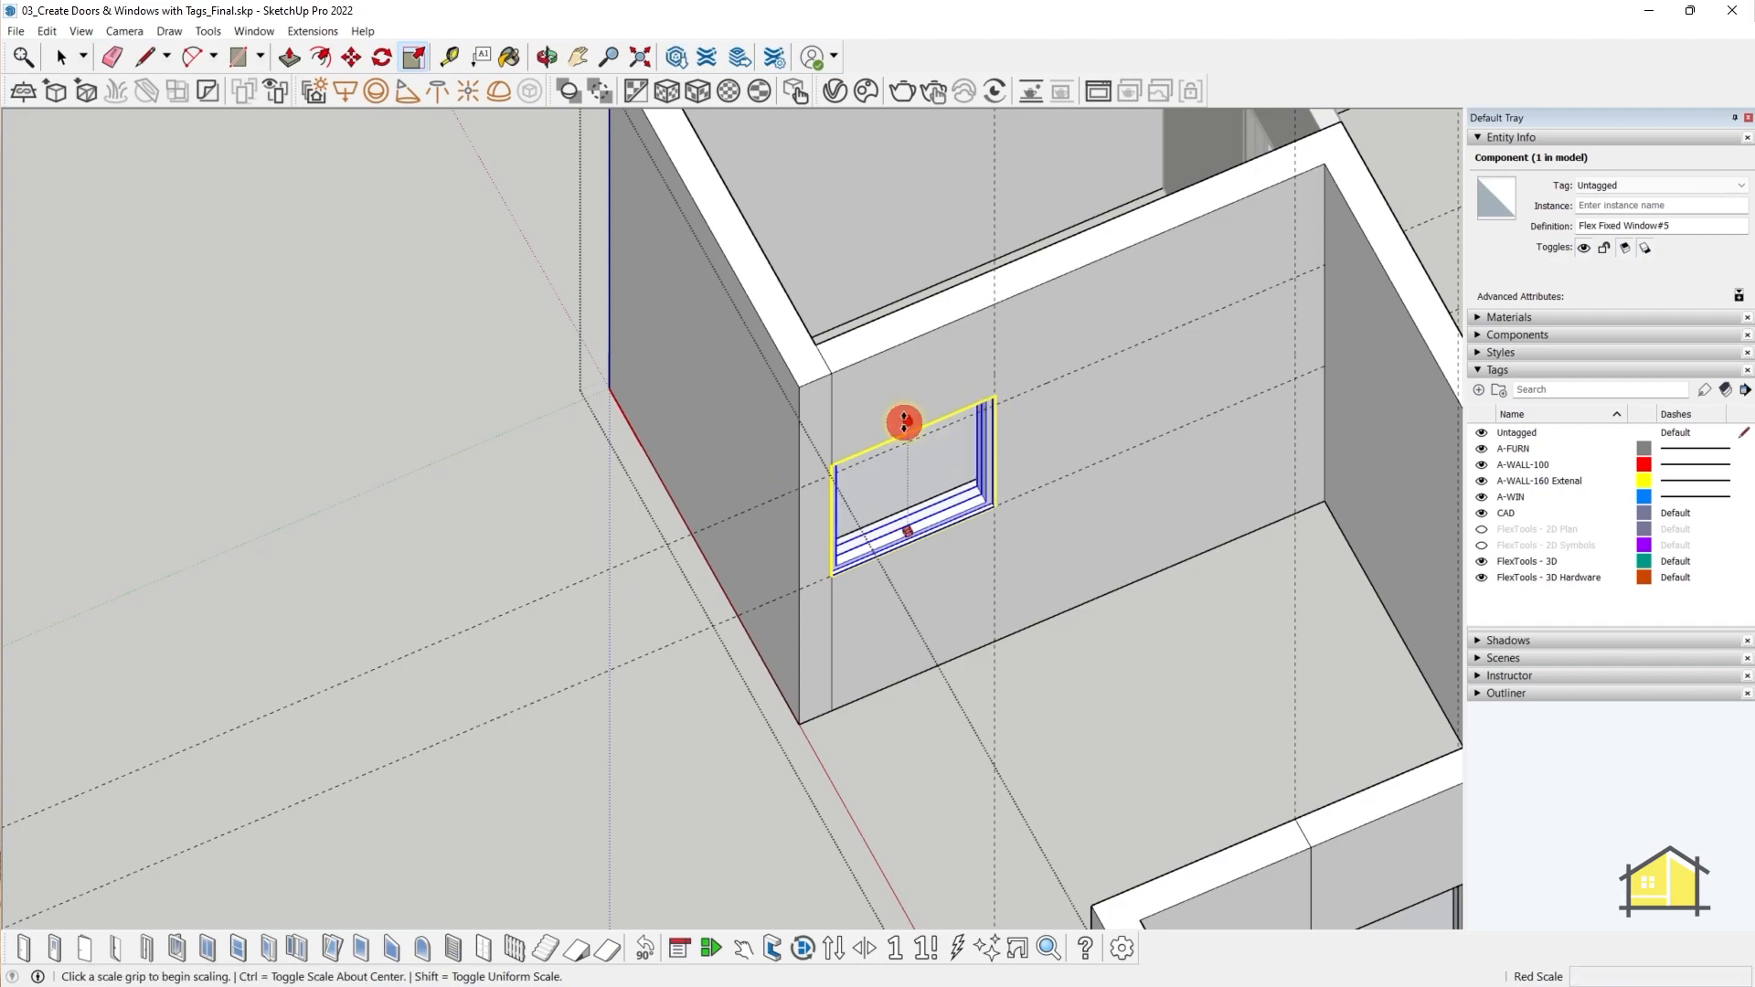
click(904, 423)
click(996, 404)
key(space)
middle_drag(979, 556, 559, 564)
- Check the wall face and window selections, then open the Edit menu to reveal hidden items
click(893, 472)
click(1112, 350)
scroll(1266, 317, down, 10)
click(1266, 317)
scroll(694, 776, down, 4)
scroll(949, 657, up, 5)
scroll(560, 564, down, 2)
click(47, 31)
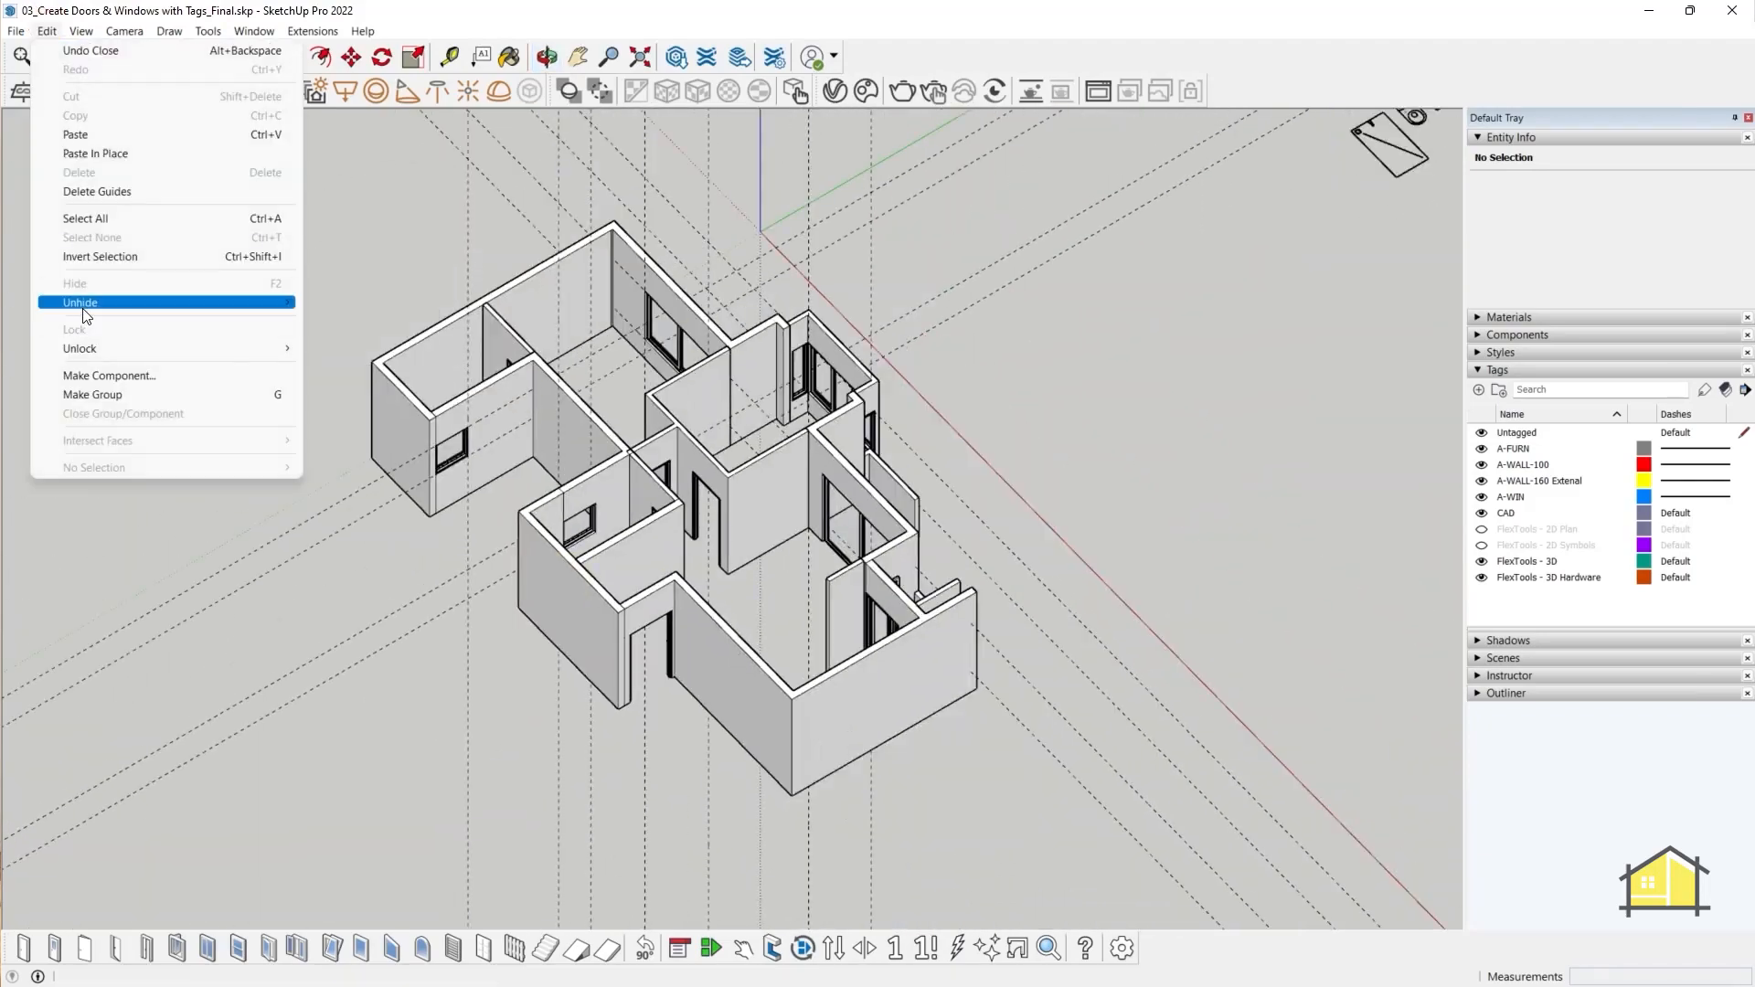